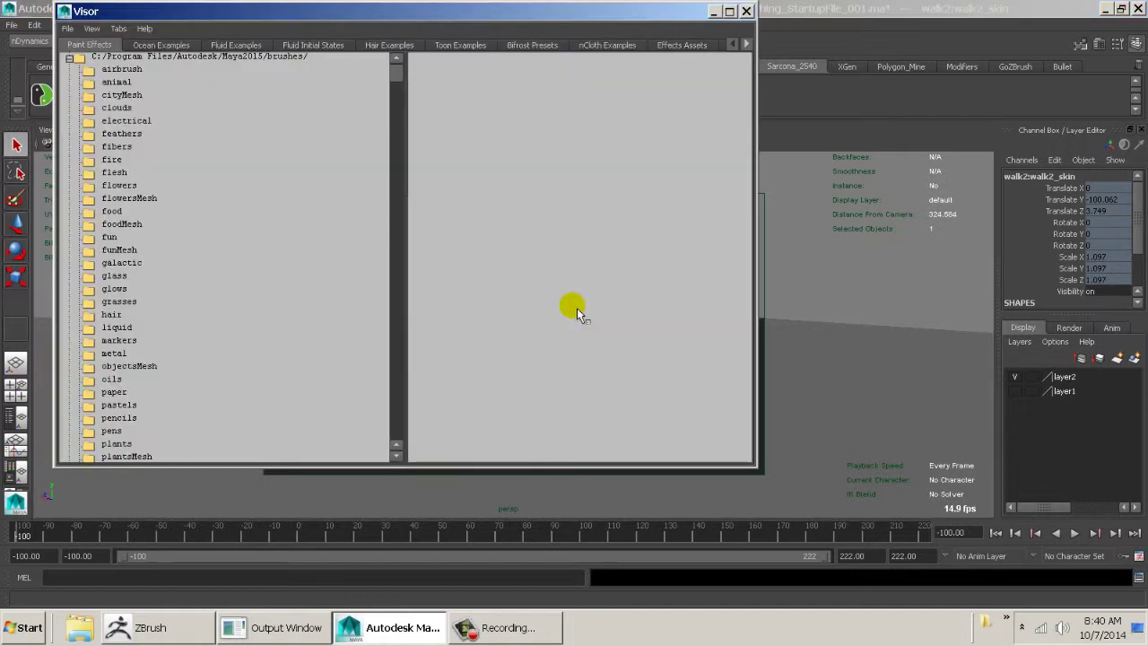
- Bring the run1.ma motion-capture example from the Visor's Mocap Examples into the scene and close the Visor
left_click(747, 43)
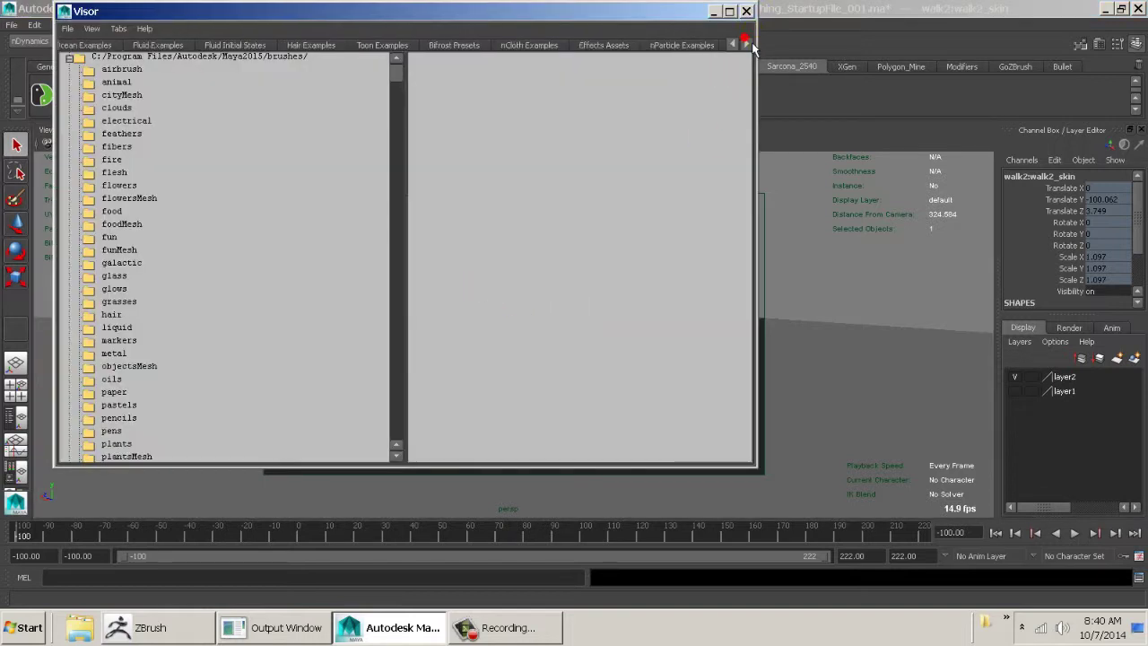
left_click(747, 43)
left_click(747, 43)
left_click(539, 44)
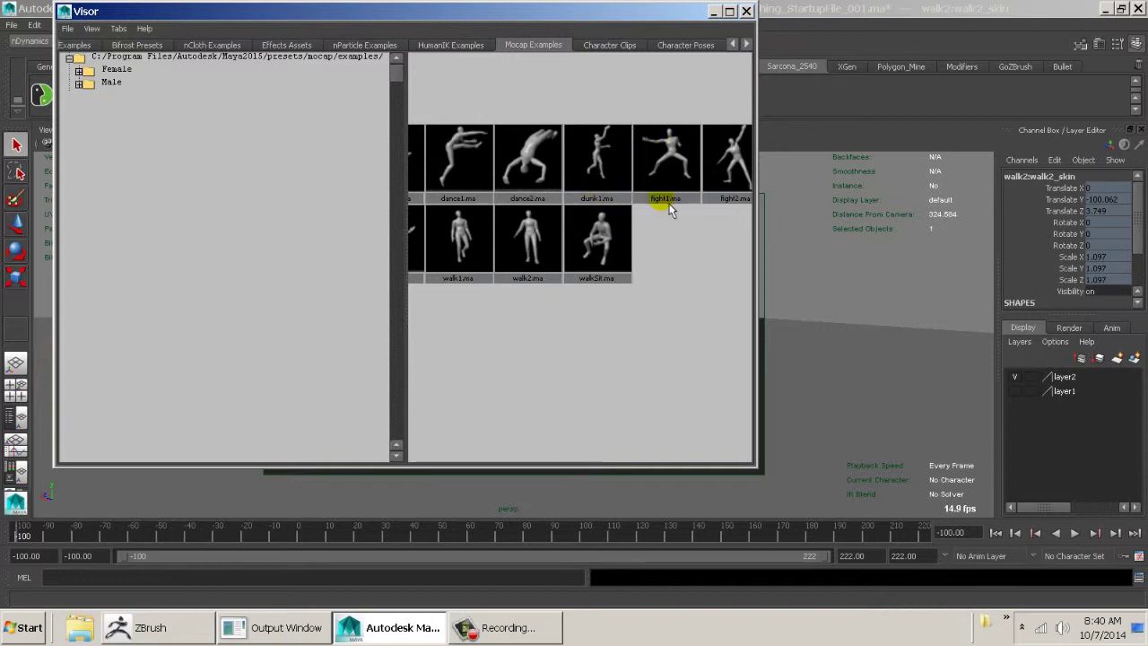
middle_click_drag(508, 287, 557, 337, "alt")
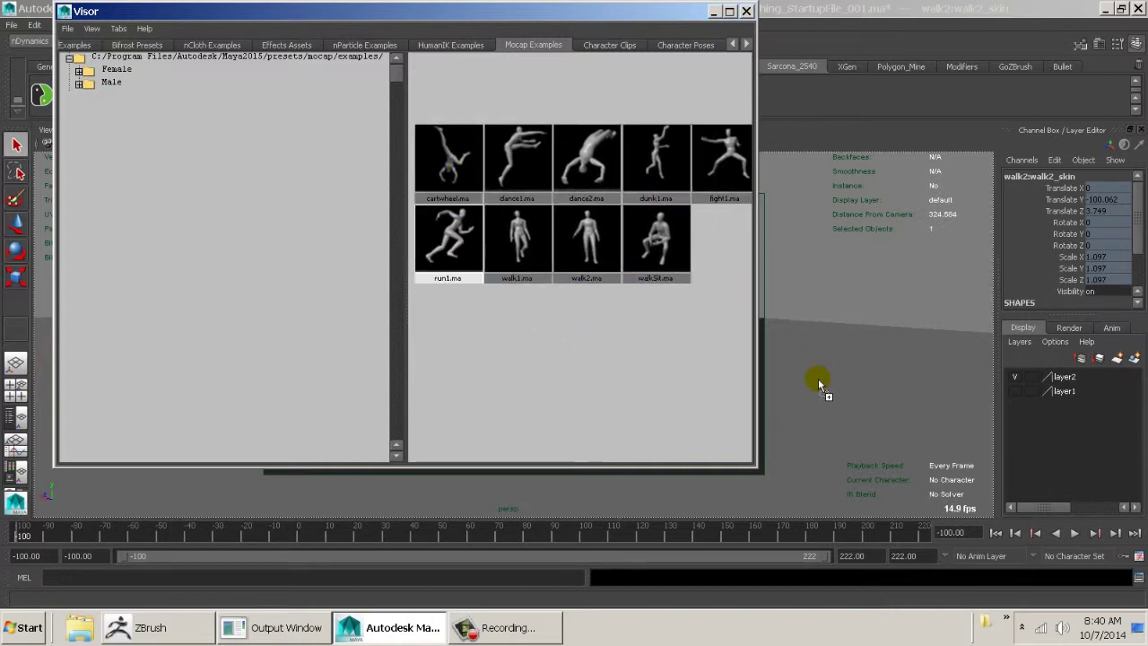
middle_click_drag(818, 379, 817, 382)
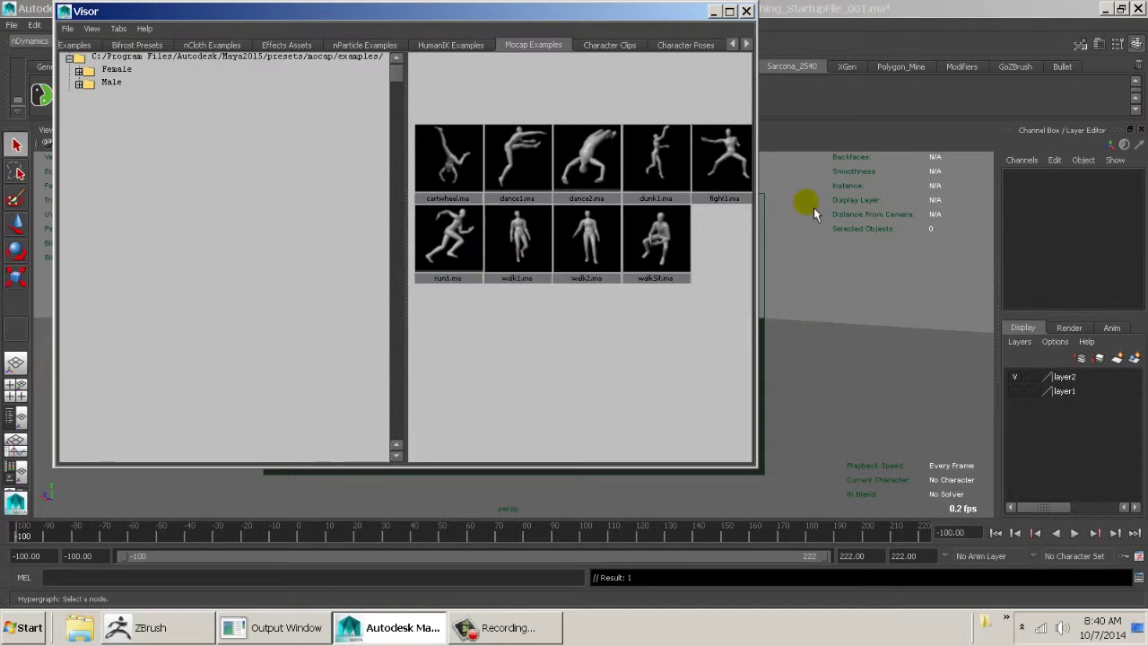
left_click(745, 11)
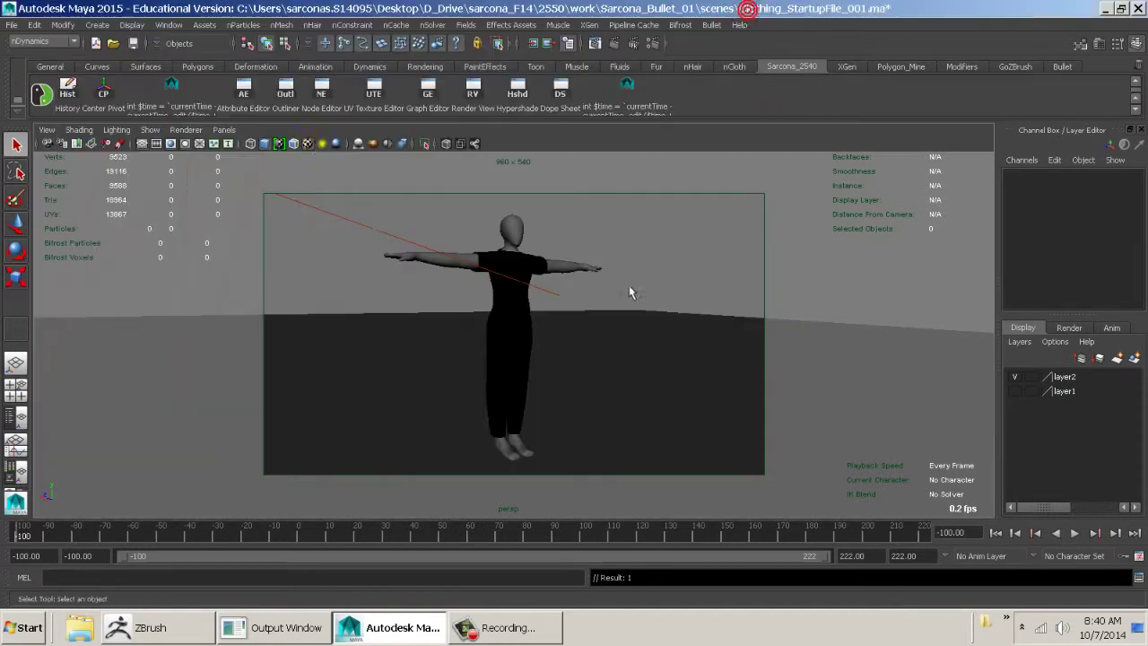
- Select run1:reference in the Outliner and look for the imported run figure in the scene
left_click(283, 97)
left_click(134, 307)
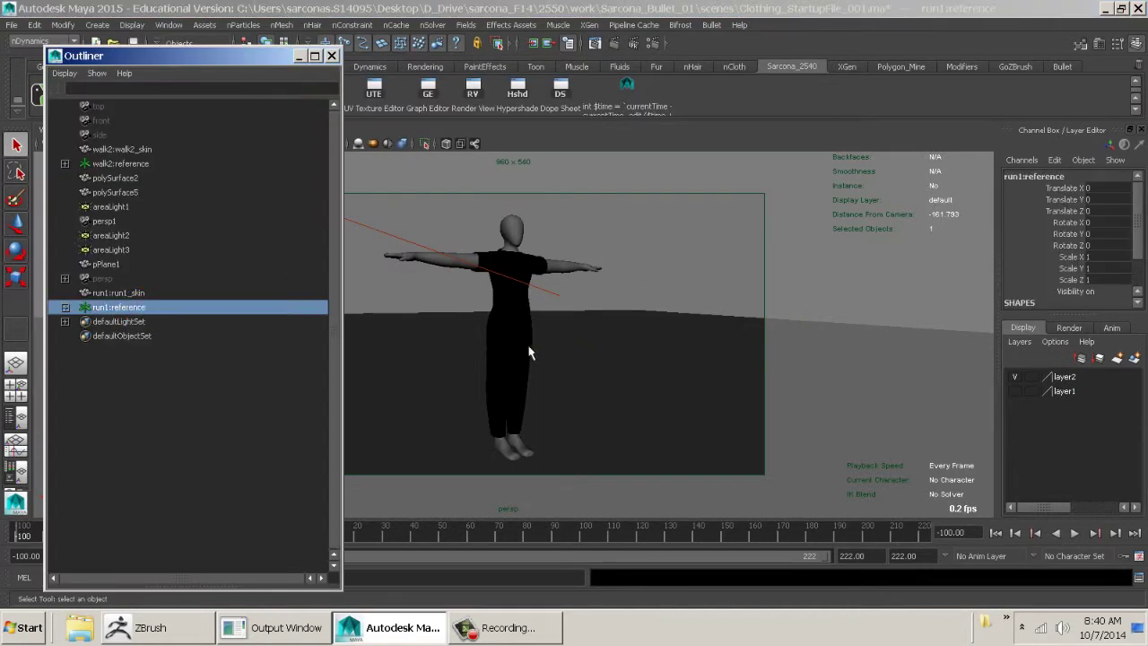
right_click_drag(514, 318, 604, 339, "alt")
right_click_drag(675, 332, 592, 314, "alt")
right_click_drag(548, 272, 667, 327, "alt")
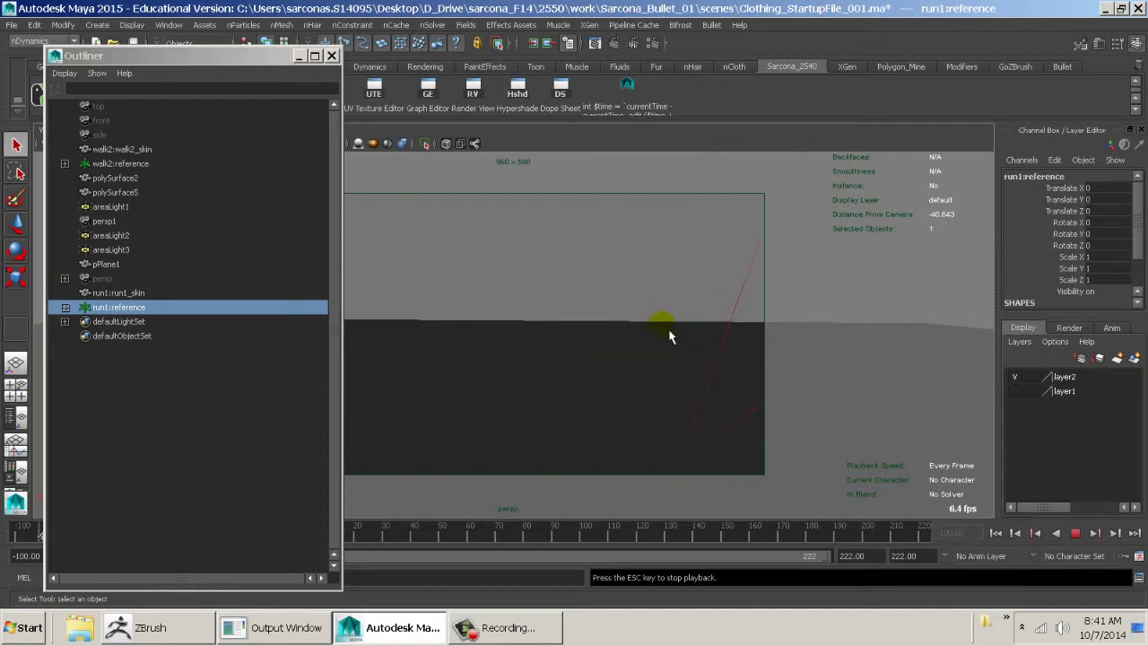
left_click(331, 56)
- Switch the viewport to the persp1 camera with both the clothed character and the run figure in view
left_click(224, 129)
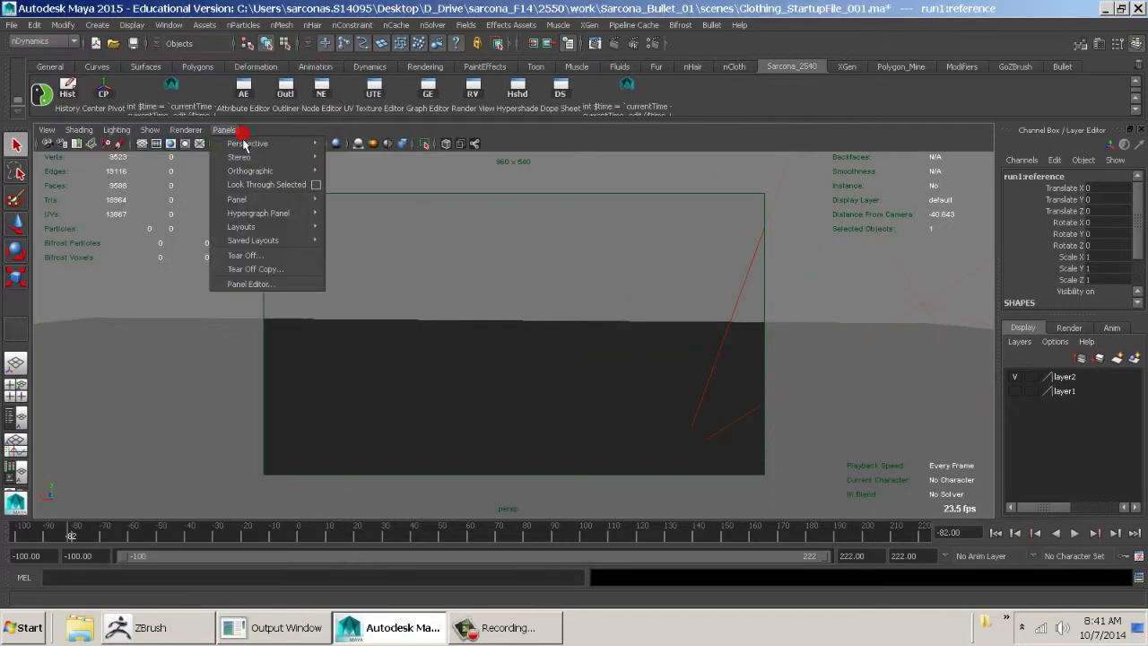
mouse_move(270, 144)
left_click(359, 154)
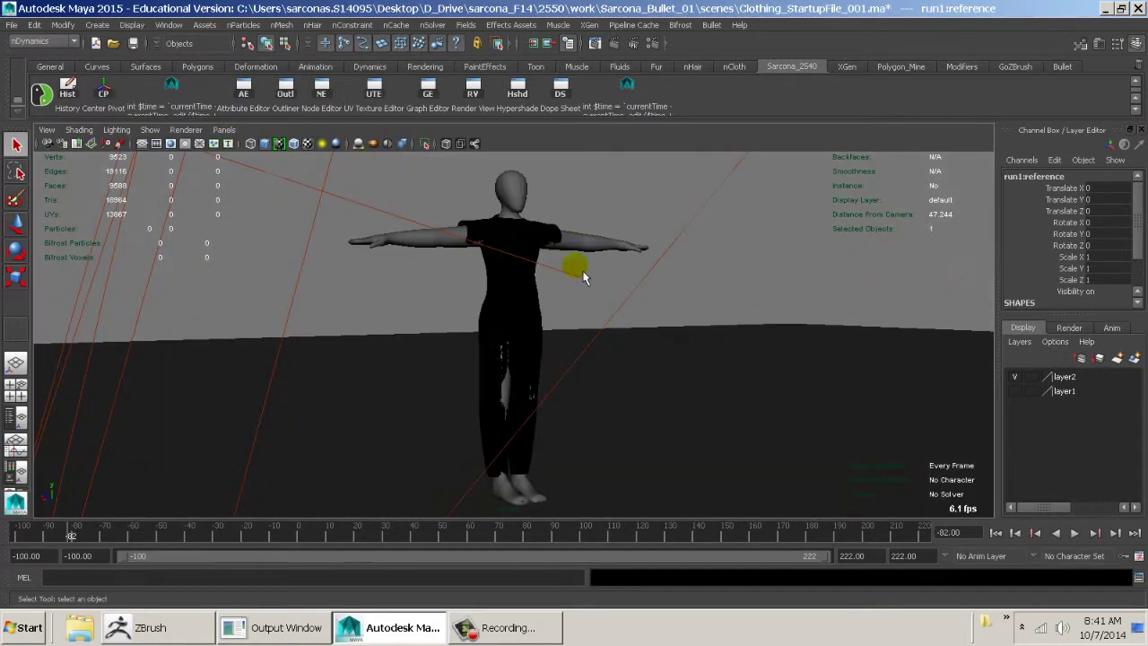
right_click_drag(577, 264, 410, 290, "alt")
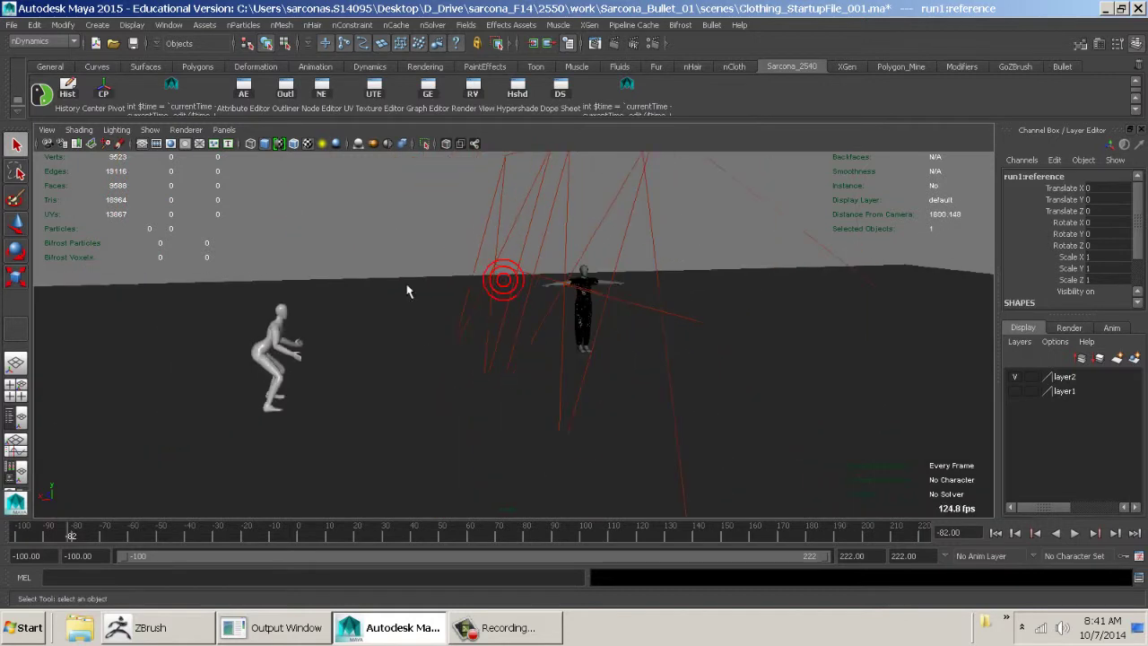
- Play back the animation of both figures and return to frame -100
key("alt+v")
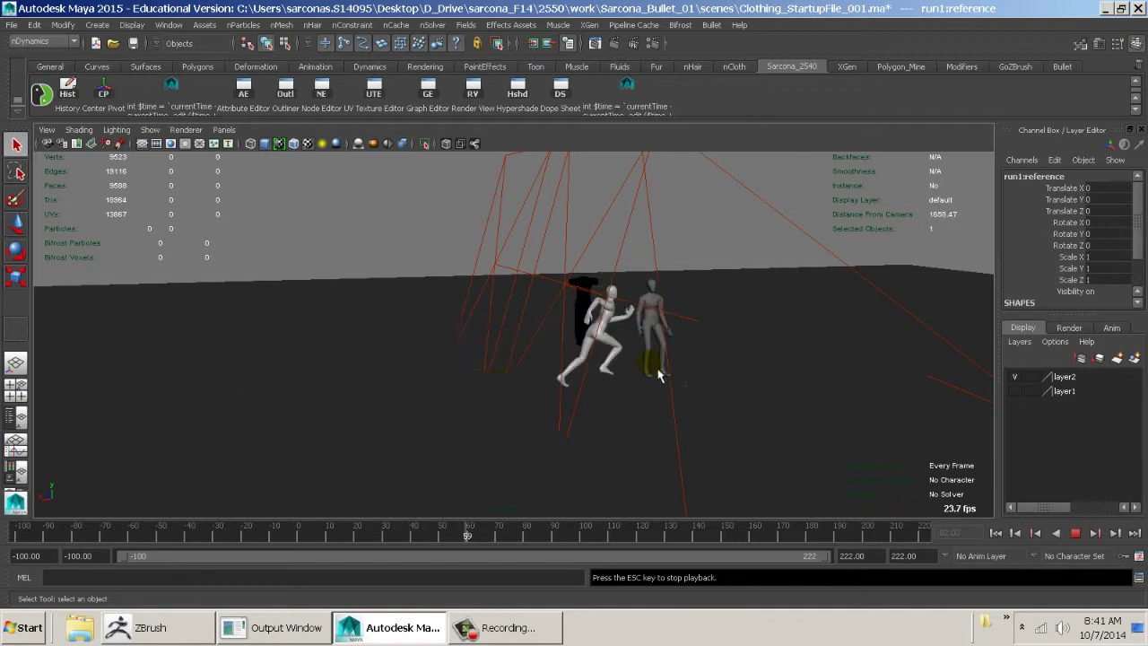
key("Escape")
mouse_move(514, 549)
left_mouse_down()
mouse_move(187, 543)
mouse_move(495, 536)
mouse_move(105, 537)
left_mouse_up()
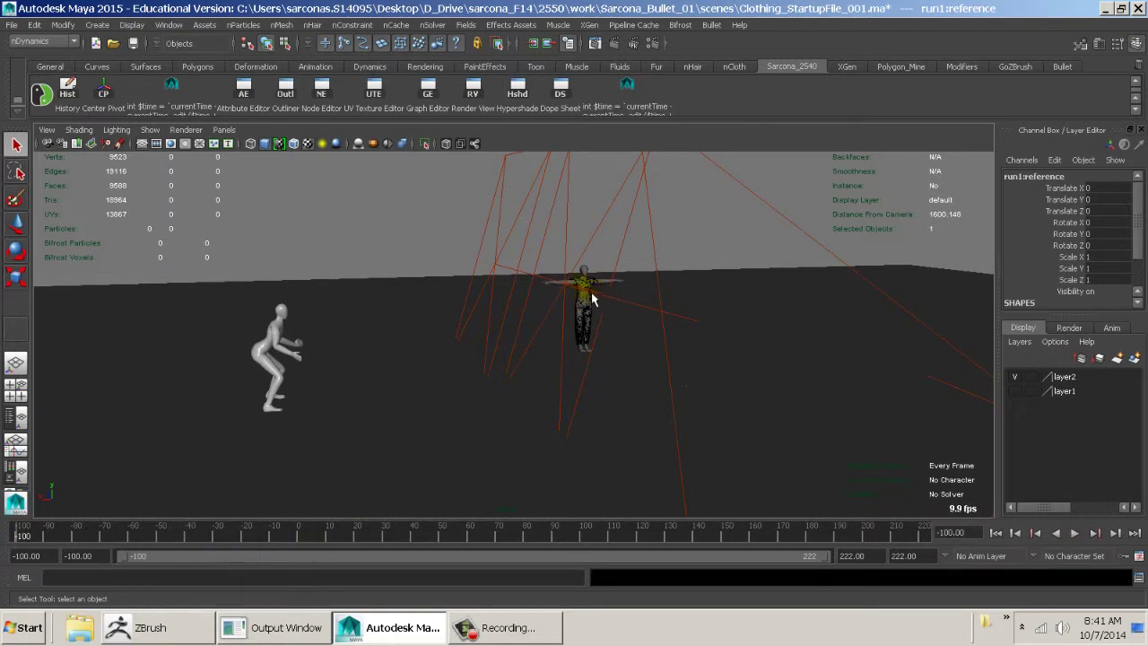
- Examine the starting poses of the run figure and the clothed character at frame -100
left_click_drag(592, 334, 331, 339, "alt")
left_click_drag(440, 332, 494, 338, "alt")
scroll(487, 351, "up", 3)
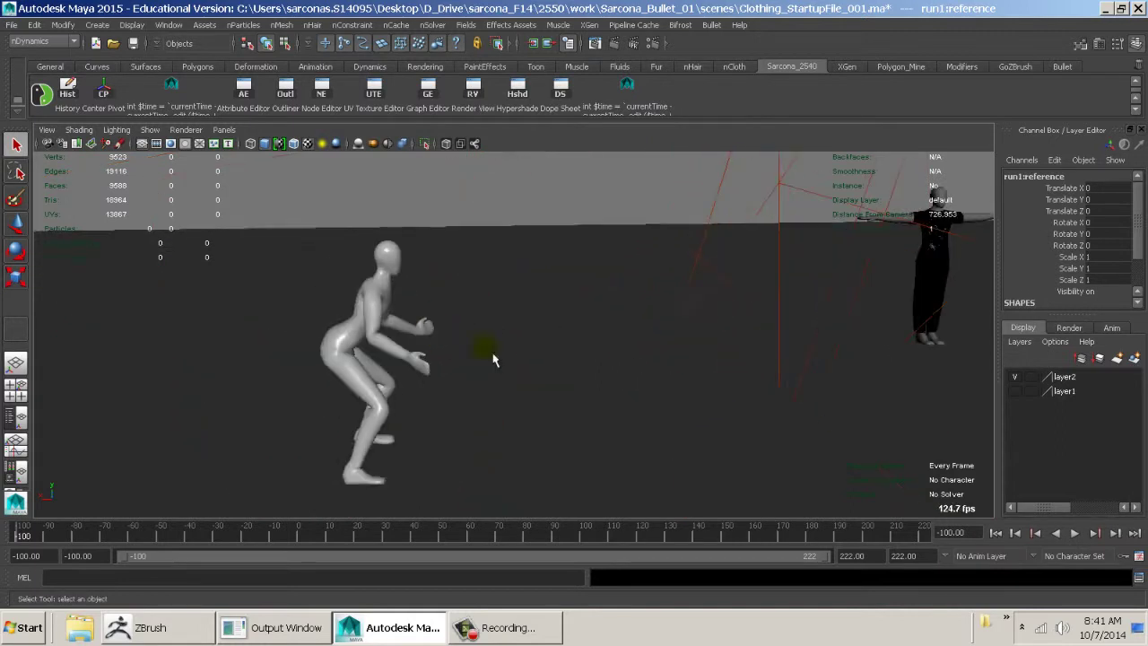
left_click_drag(626, 350, 672, 341, "alt")
mouse_move(543, 359)
left_mouse_down("alt")
mouse_move(777, 346)
mouse_move(733, 346)
mouse_move(718, 333)
mouse_move(833, 372)
left_mouse_up("alt")
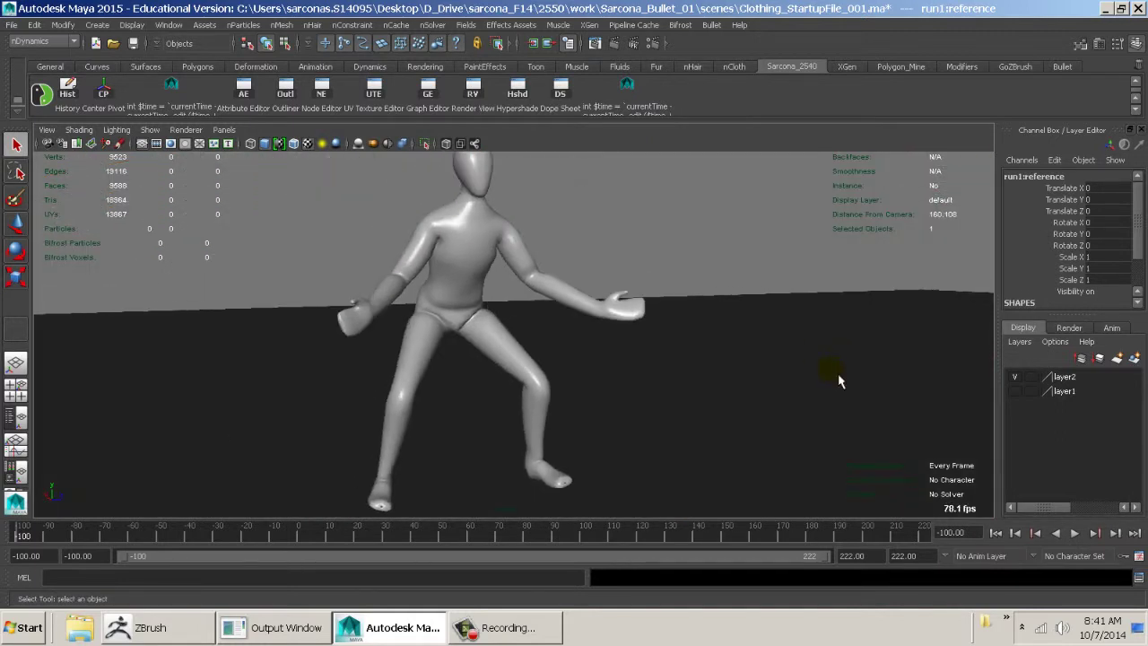
right_click_drag(838, 379, 815, 371, "alt")
left_click_drag(815, 372, 775, 337, "alt")
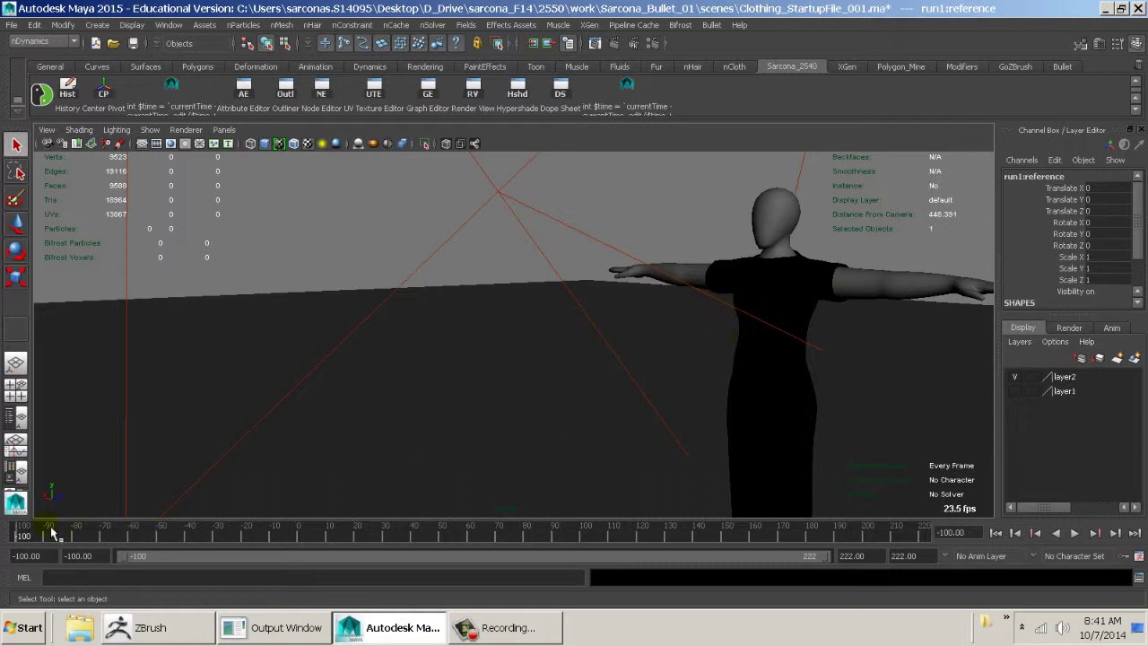
- Scrub and play the animation before frame 0 to compare the clothed character with the run figure, ending at frame -100
left_click_drag(52, 533, 207, 536)
left_click(19, 538)
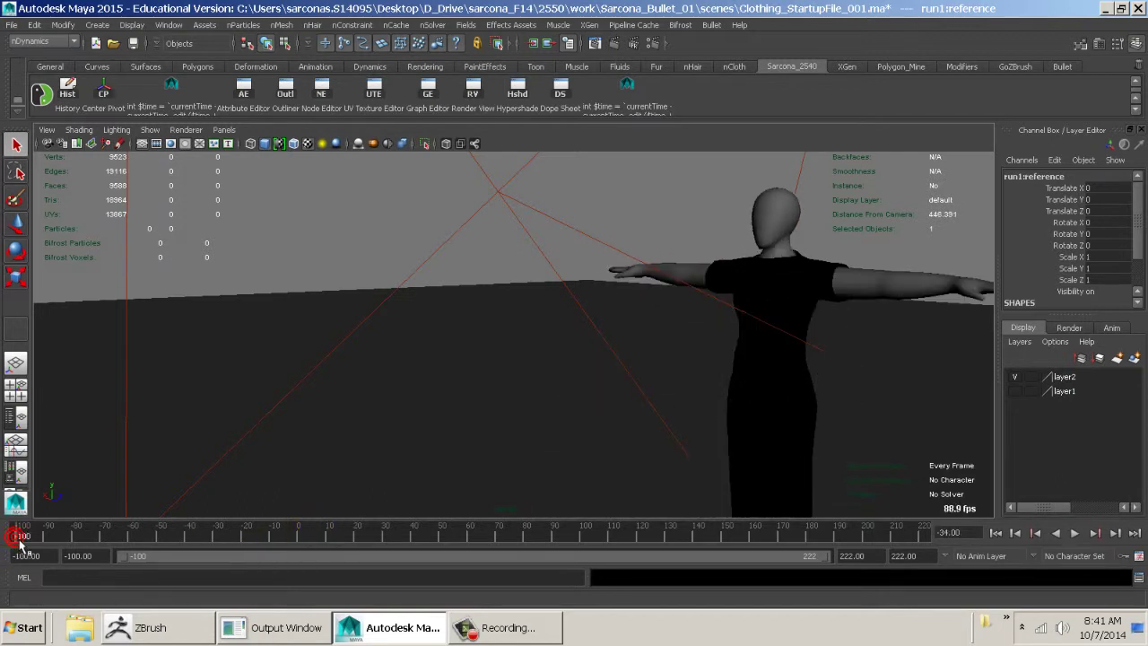
key("alt+v")
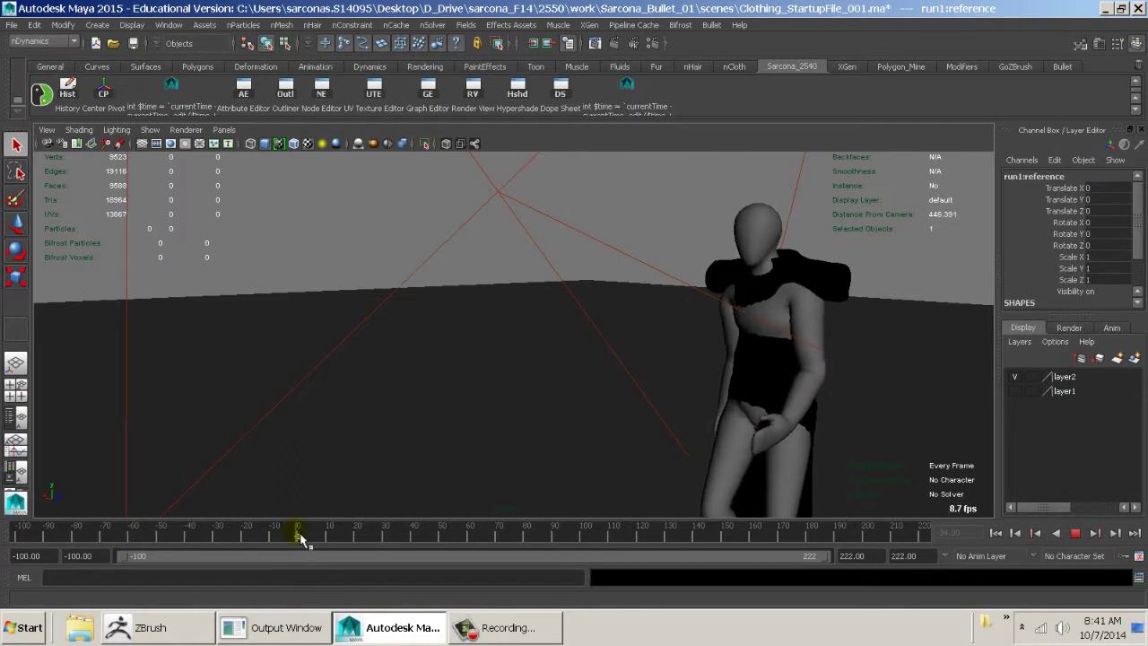
left_click_drag(304, 538, 8, 556)
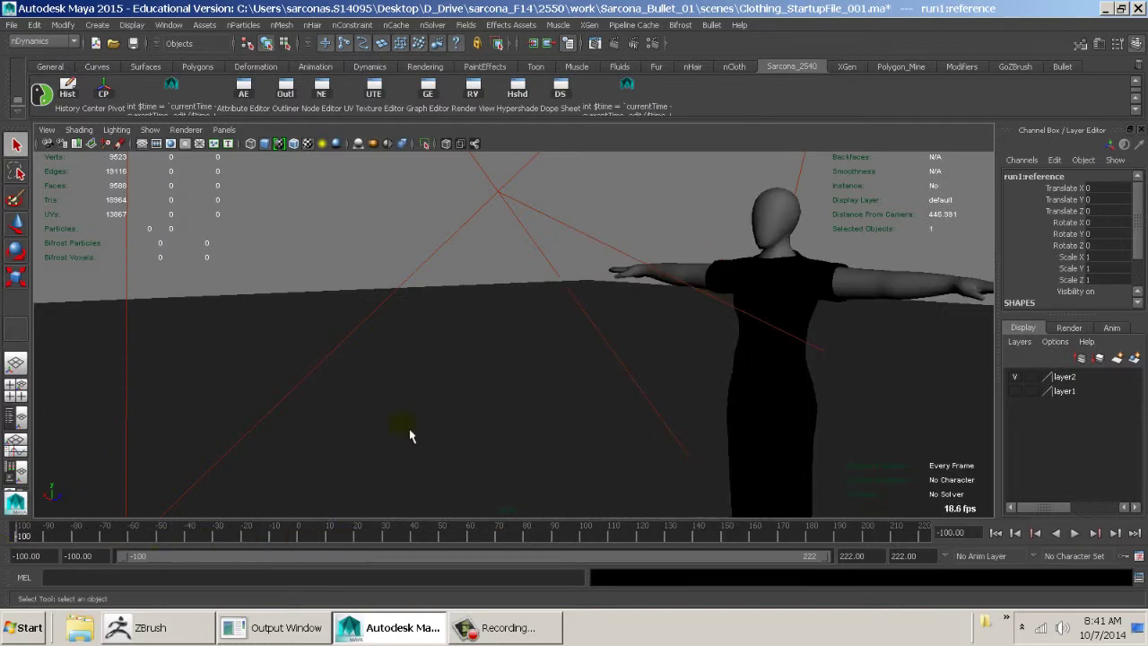
right_click_drag(535, 421, 255, 411, "alt")
left_click_drag(470, 405, 455, 484, "alt")
left_click_drag(188, 535, 61, 496)
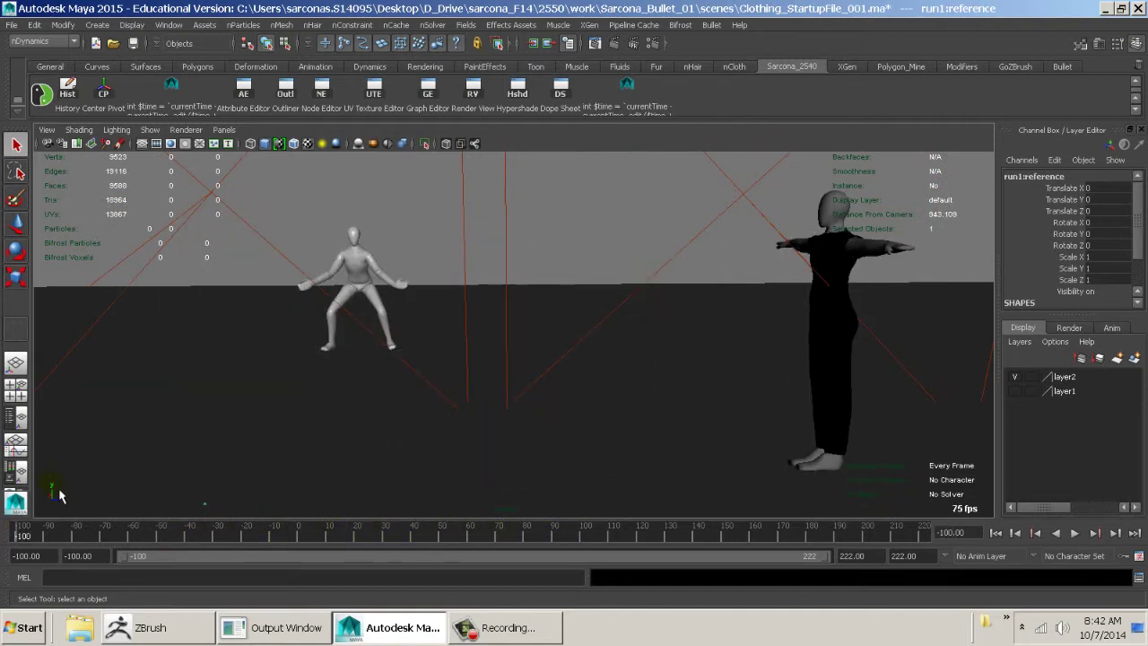
left_click(340, 274)
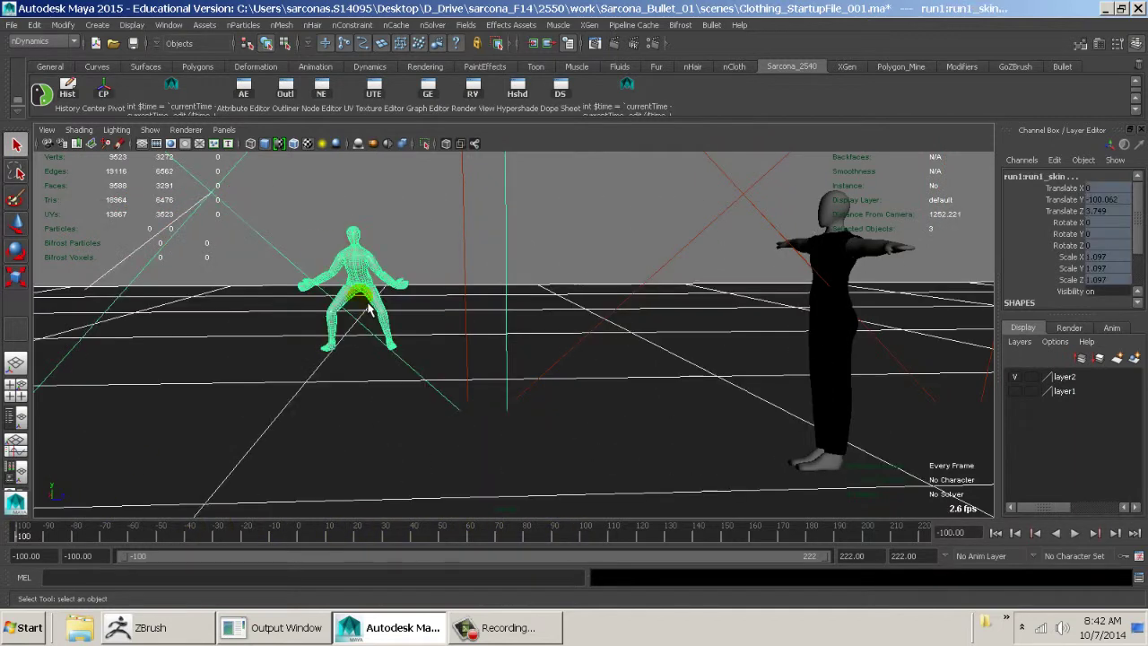
left_click_drag(366, 261, 383, 297)
key("f")
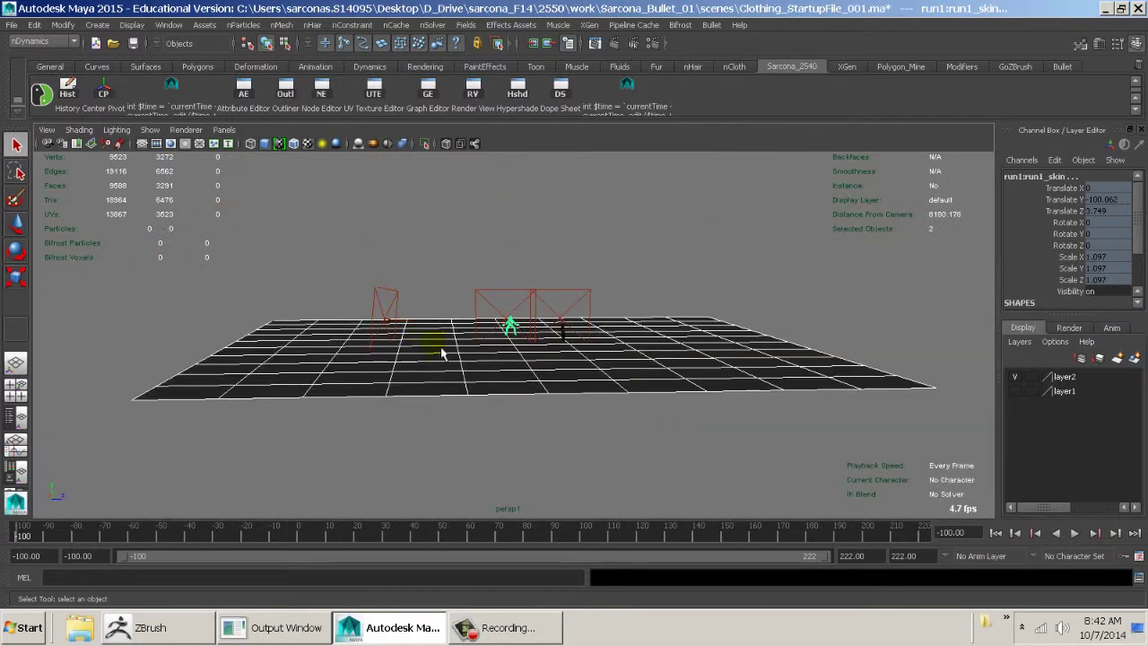
- Turn on joint display in the viewport and select the run1:hips joint of the run figure in wireframe display
left_click(148, 131)
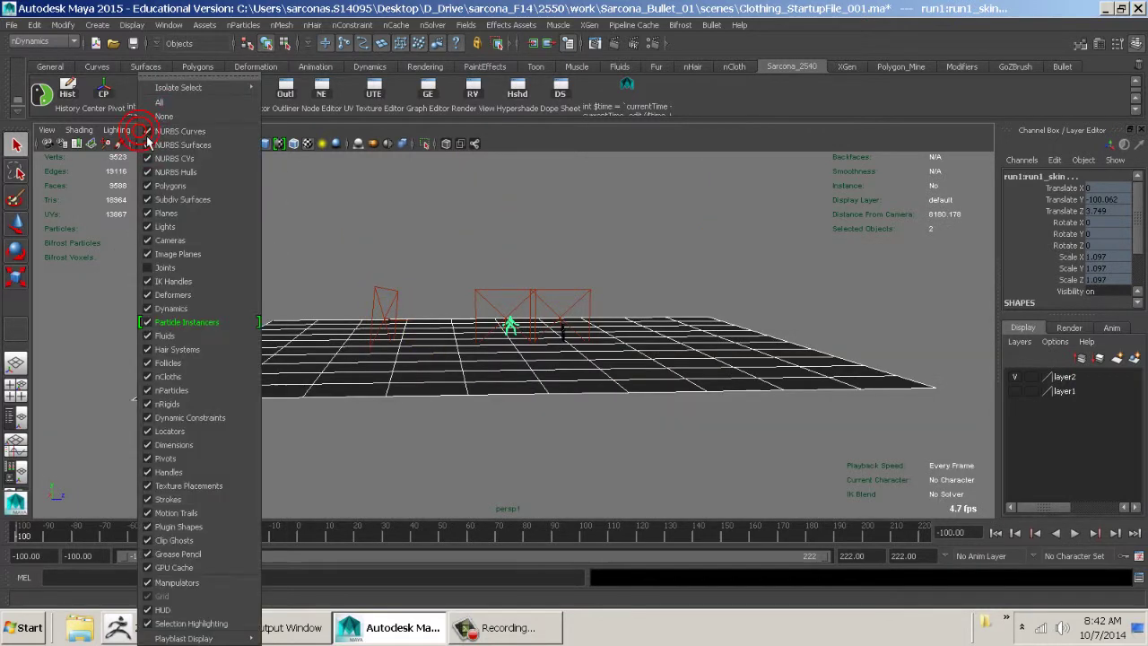
left_click(171, 267)
left_click(431, 268)
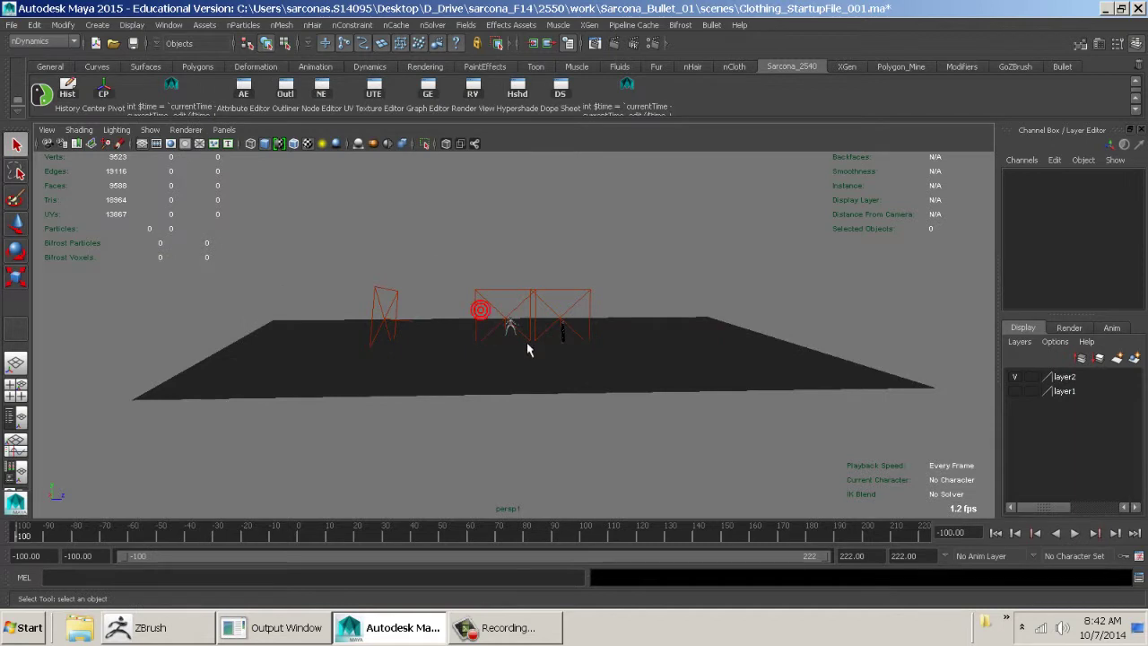
key("f")
left_click_drag(481, 309, 593, 368)
key("4")
right_click_drag(592, 368, 764, 394, "alt")
left_click_drag(646, 349, 377, 350, "alt")
left_click_drag(576, 346, 552, 325, "alt")
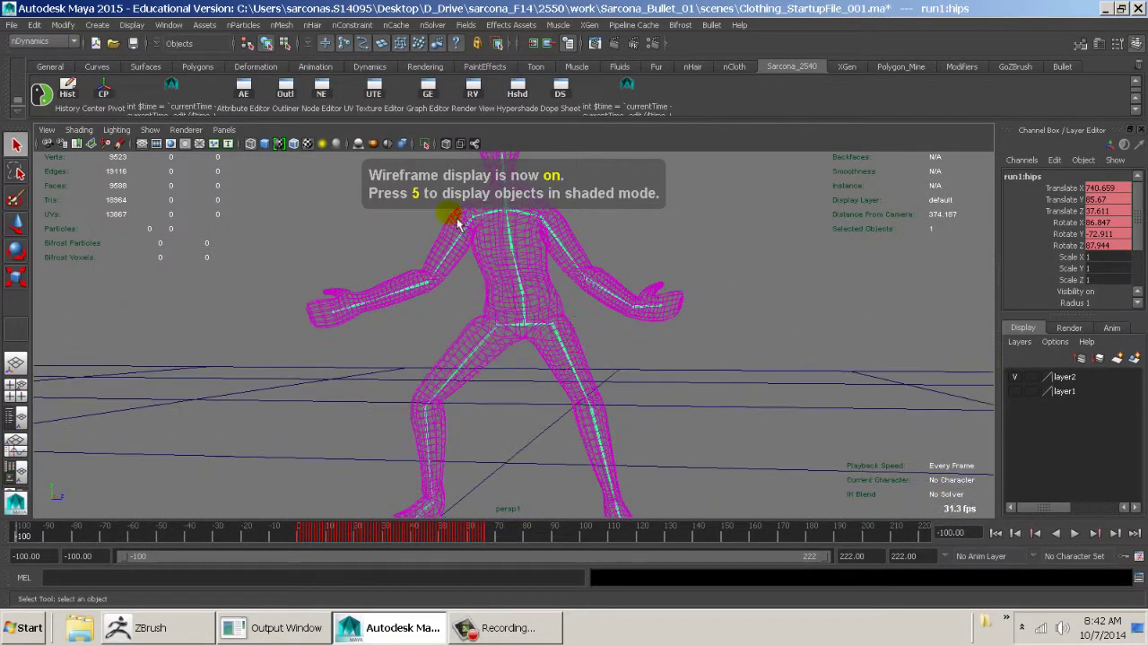
- Expand the whole run1:reference hierarchy in the Outliner and select every joint from run1:hips to run1:r_hand_End
left_click(285, 105)
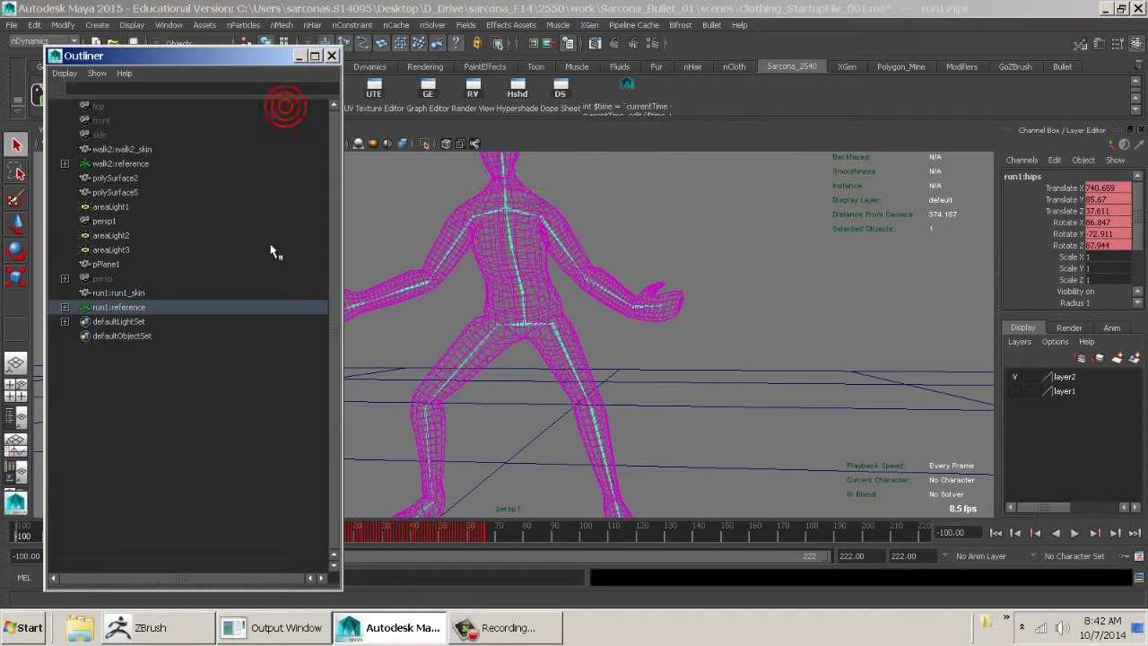
left_click(65, 307, "shift")
scroll(148, 334, "down", 5)
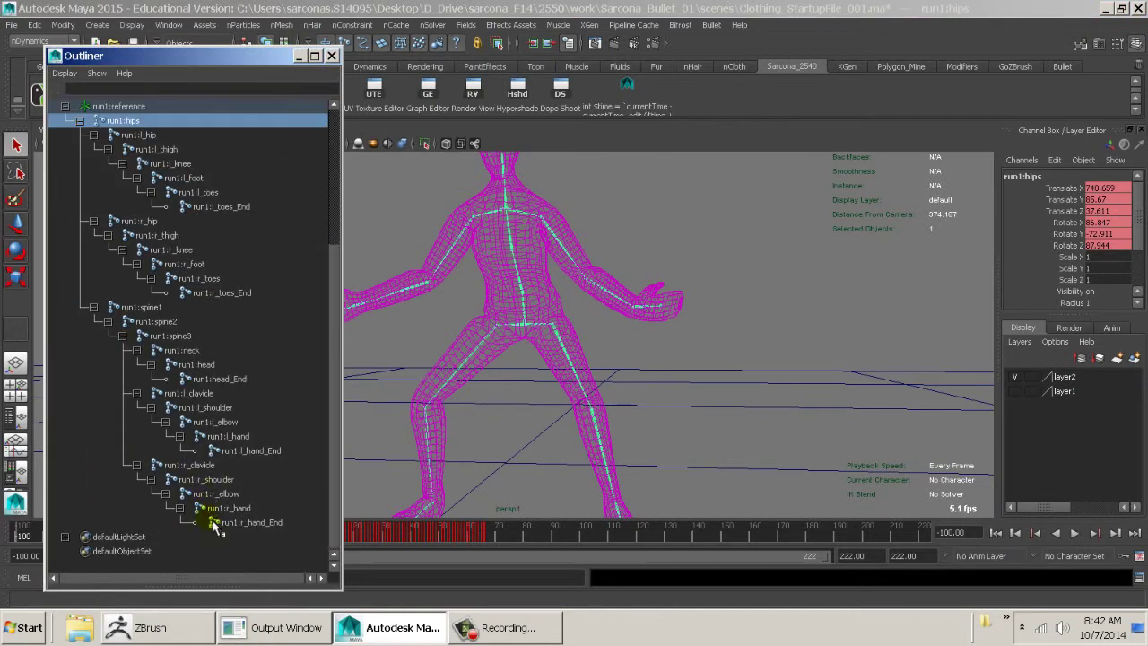
left_click(219, 524, "shift")
left_click(331, 56)
- Set Rotate X, Y and Z of all selected joints to 0 and key these channels at frame -100
left_click(323, 67)
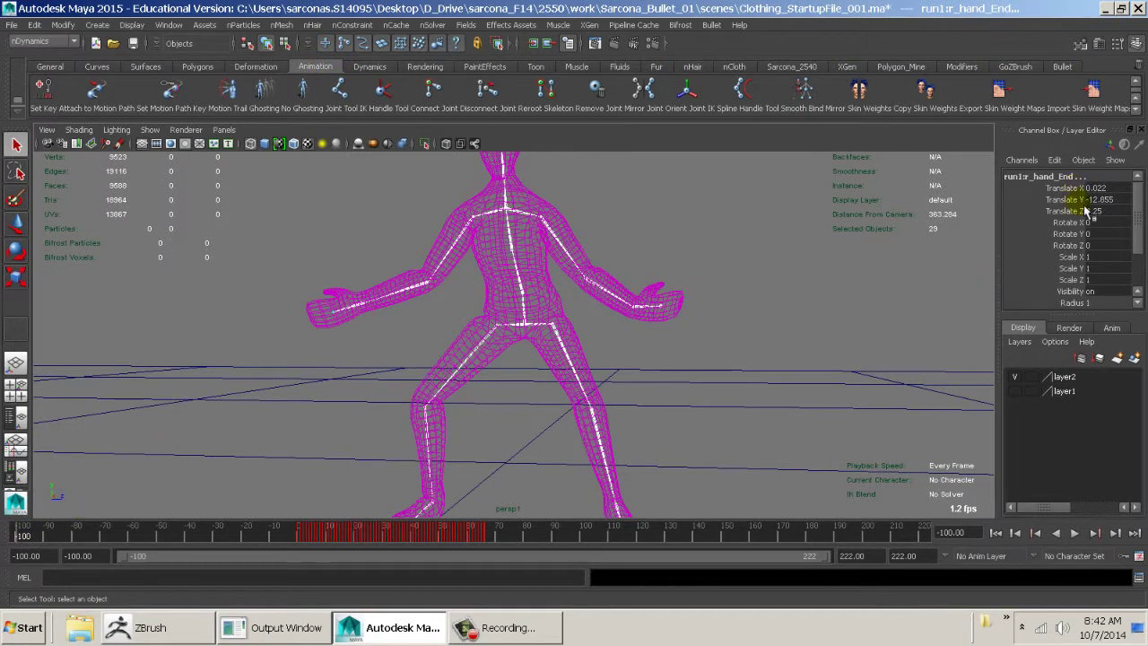
left_click_drag(1098, 223, 1104, 246)
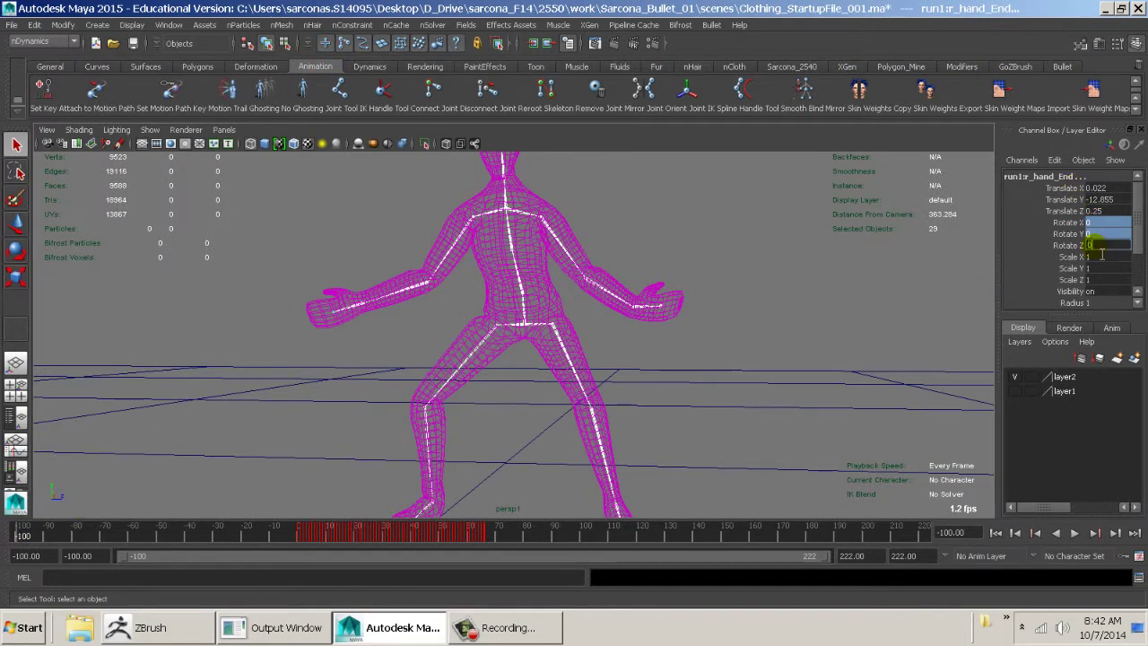
key("Return")
key("e")
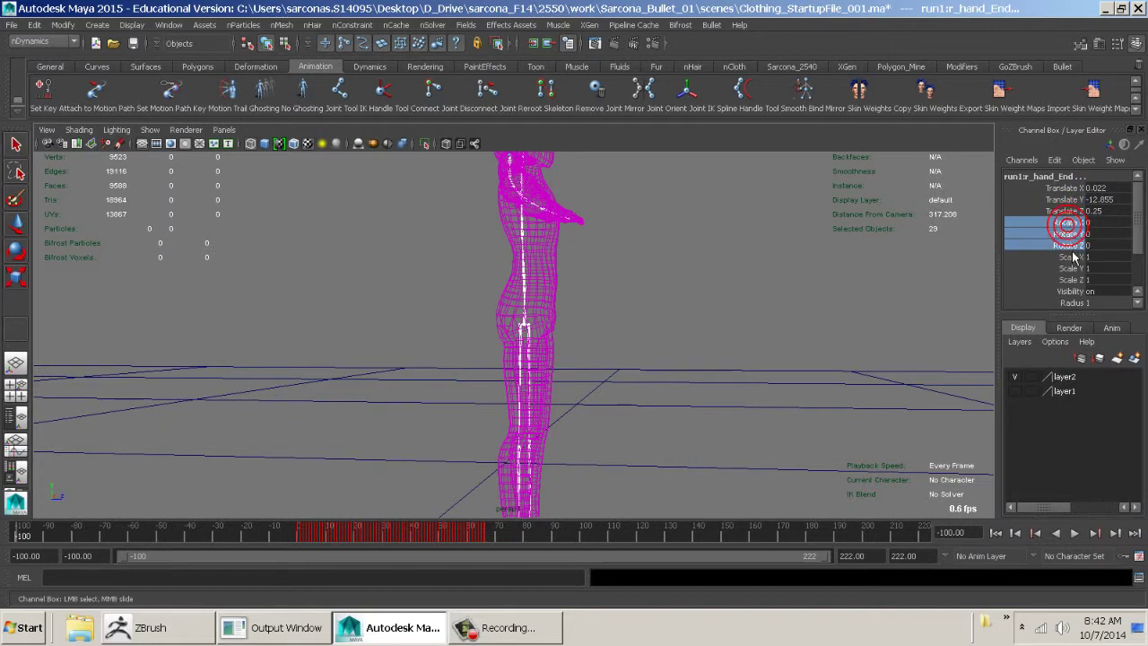
right_click(1066, 244)
right_click(1069, 222)
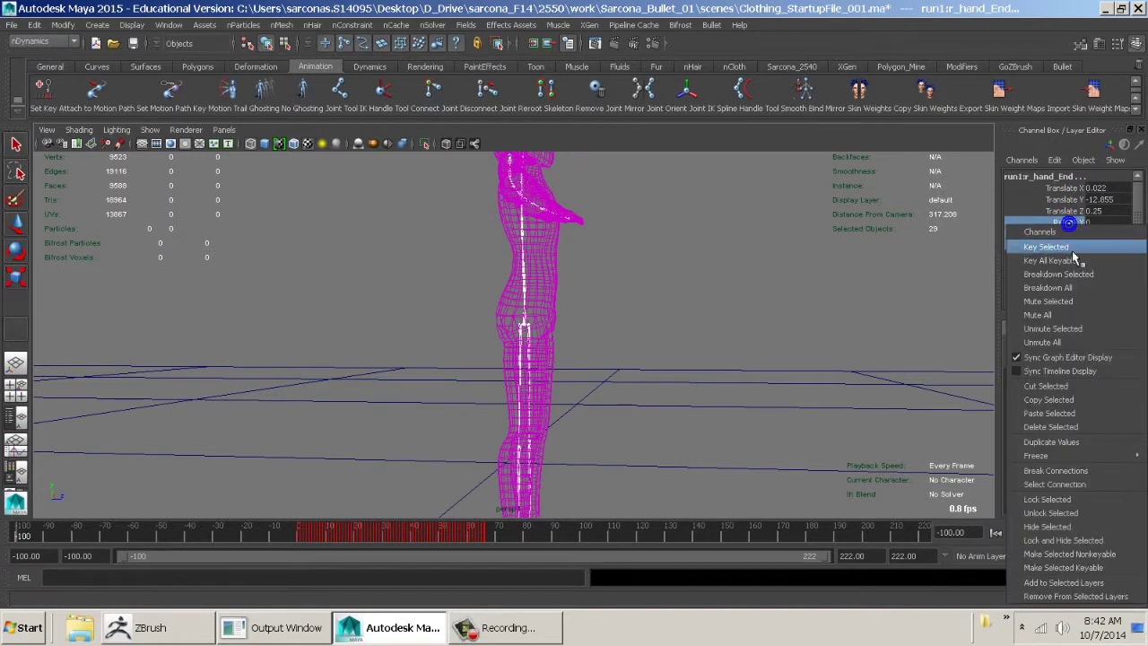
left_click(1046, 254)
- Show the figure shaded and scrub from frame -100 to -5 to check its transition into the run pose
left_click_drag(834, 282, 789, 287, "alt")
mouse_move(788, 287)
right_mouse_down("alt")
mouse_move(757, 311)
mouse_move(308, 418)
right_mouse_up("alt")
key("5")
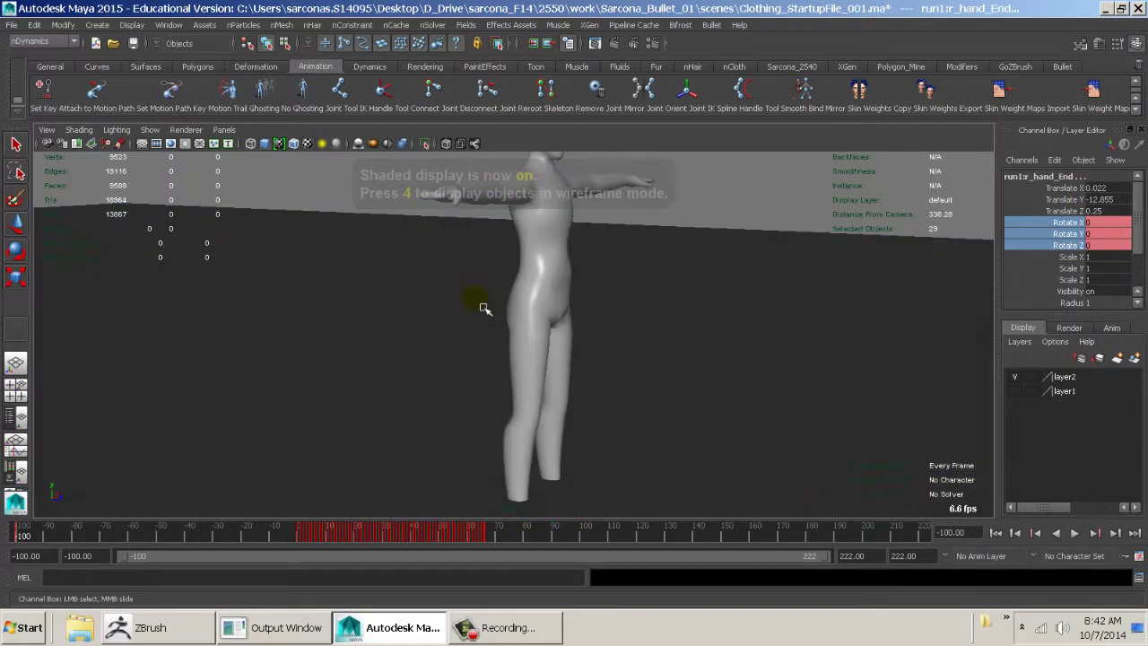
mouse_move(479, 302)
left_mouse_down("alt")
mouse_move(584, 349)
mouse_move(693, 371)
mouse_move(516, 397)
left_mouse_up("alt")
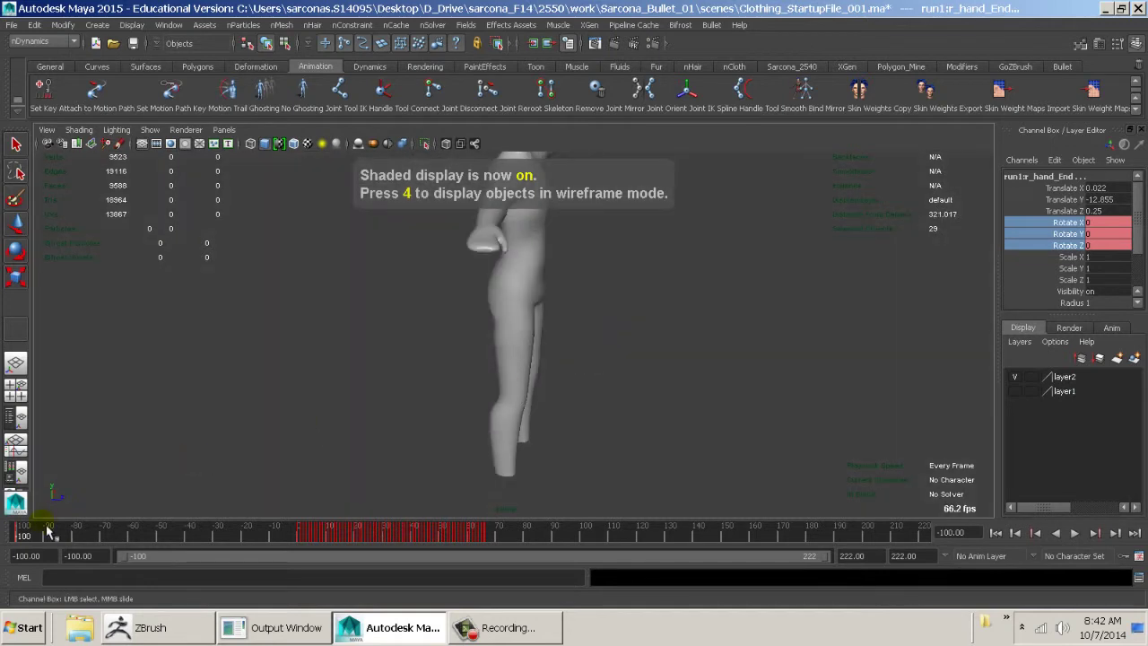
left_click_drag(25, 542, 287, 553)
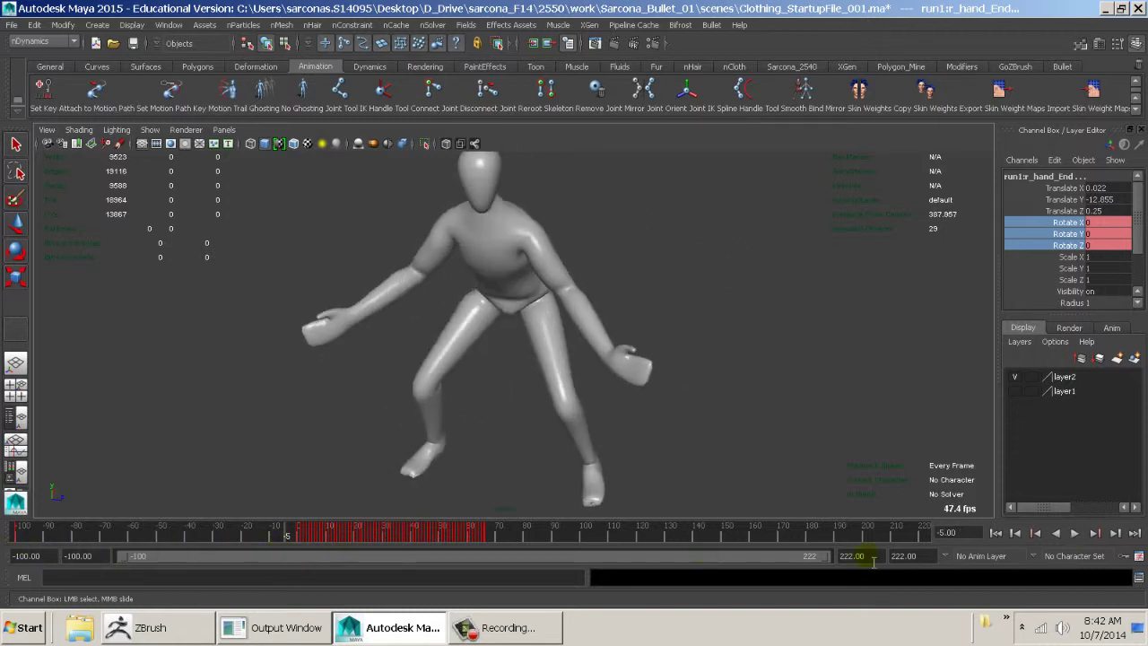
- Go to frame 1 and select the run1:hips joint in wireframe display
left_click(1102, 534)
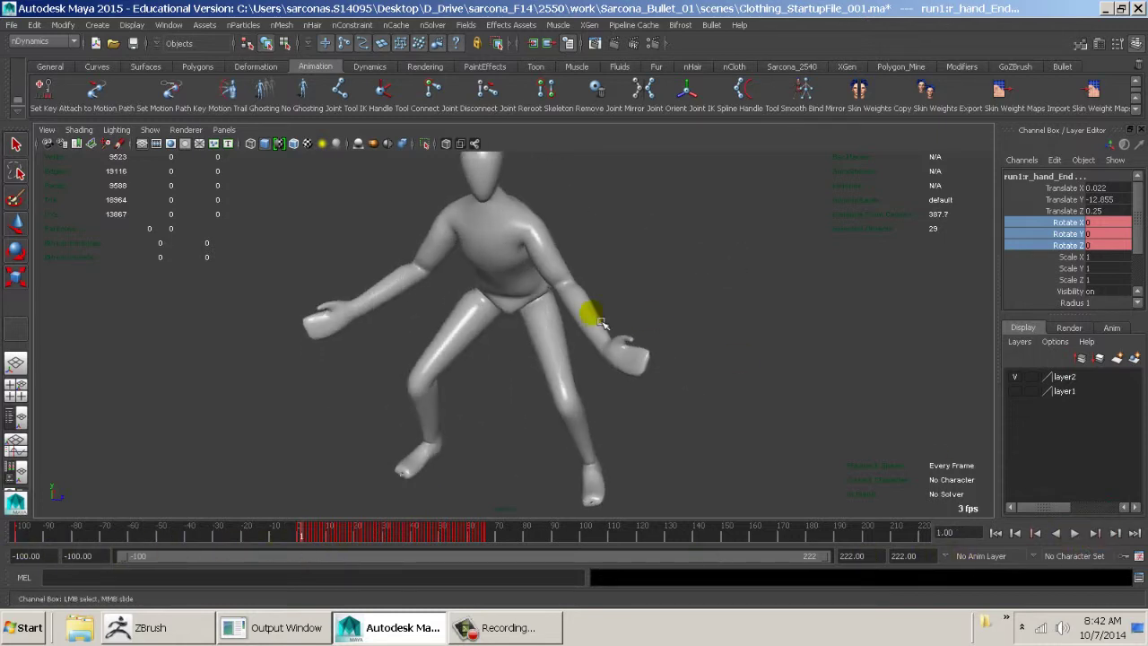
left_click(549, 337)
key("4")
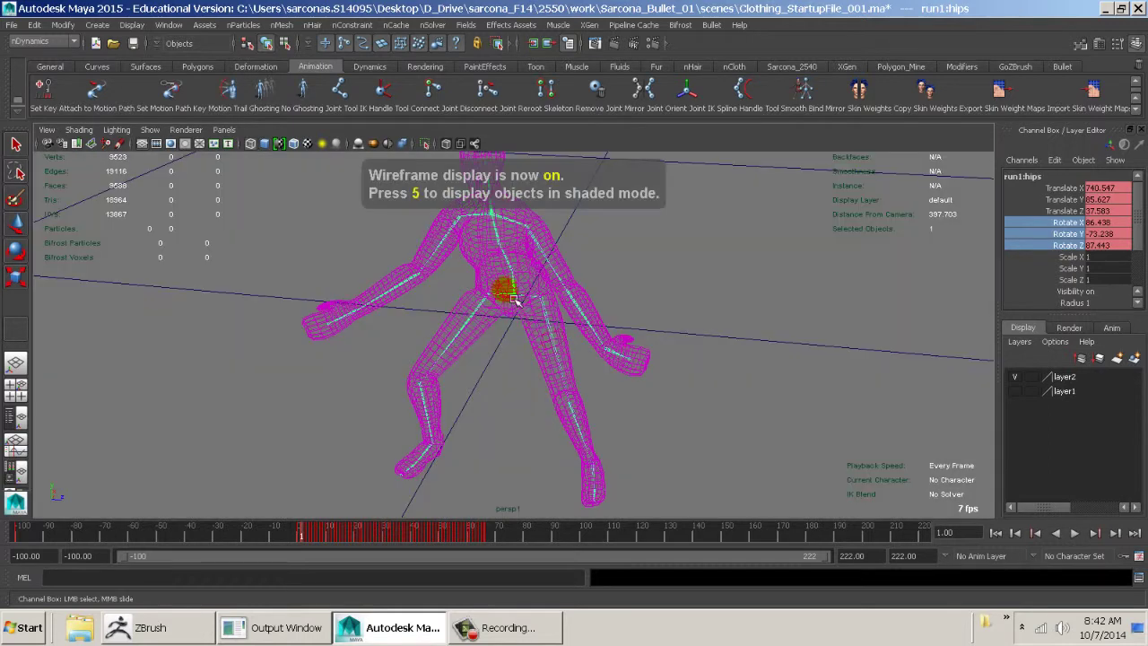
- At frame -100, set the hips joint's Rotate X to 90, Rotate Y to -90 and Rotate Z to 90, and key these channels
left_click_drag(508, 293, 519, 306, "alt")
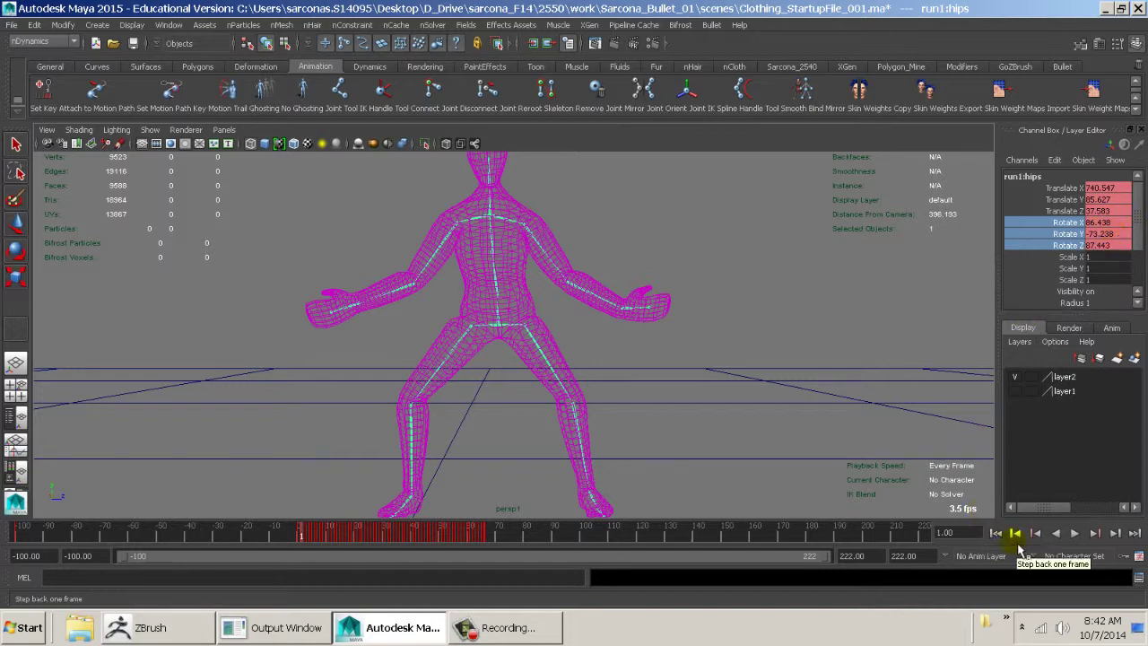
left_click(995, 533)
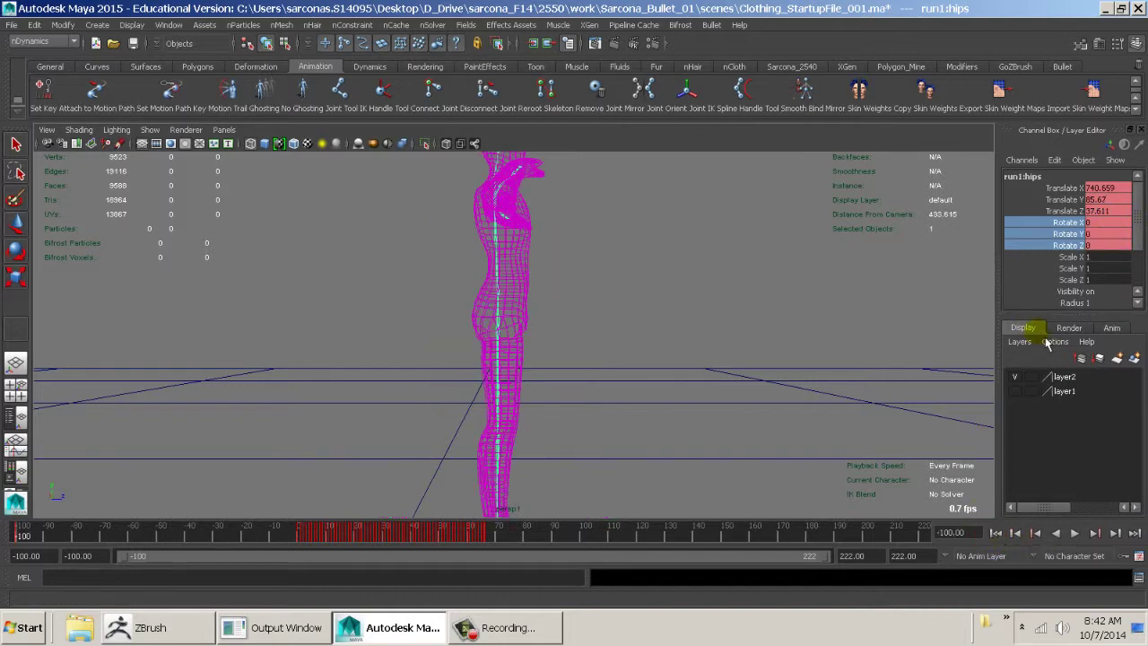
left_click(1102, 222)
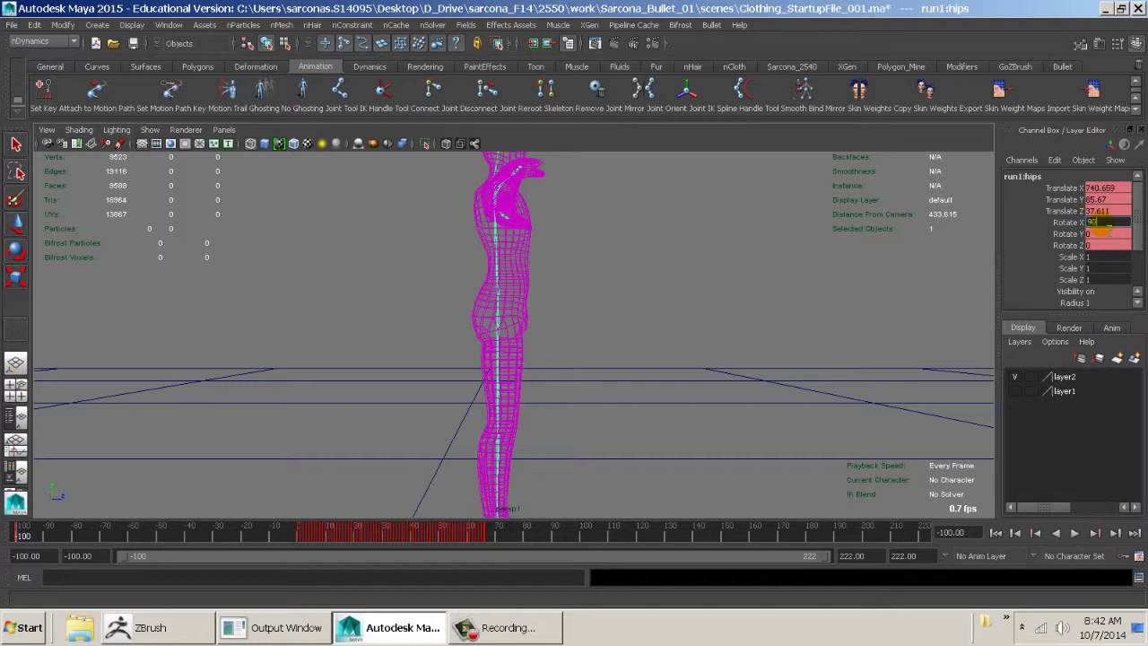
left_click(1109, 232)
key("Tab")
key("Tab")
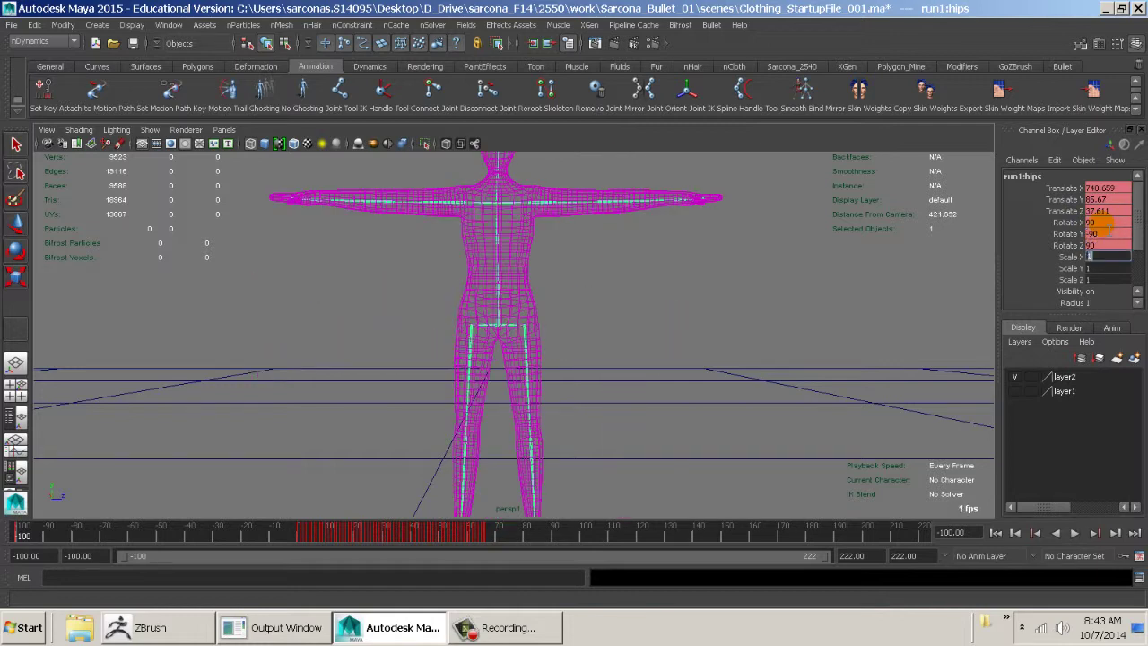
left_click_drag(1072, 222, 1073, 245)
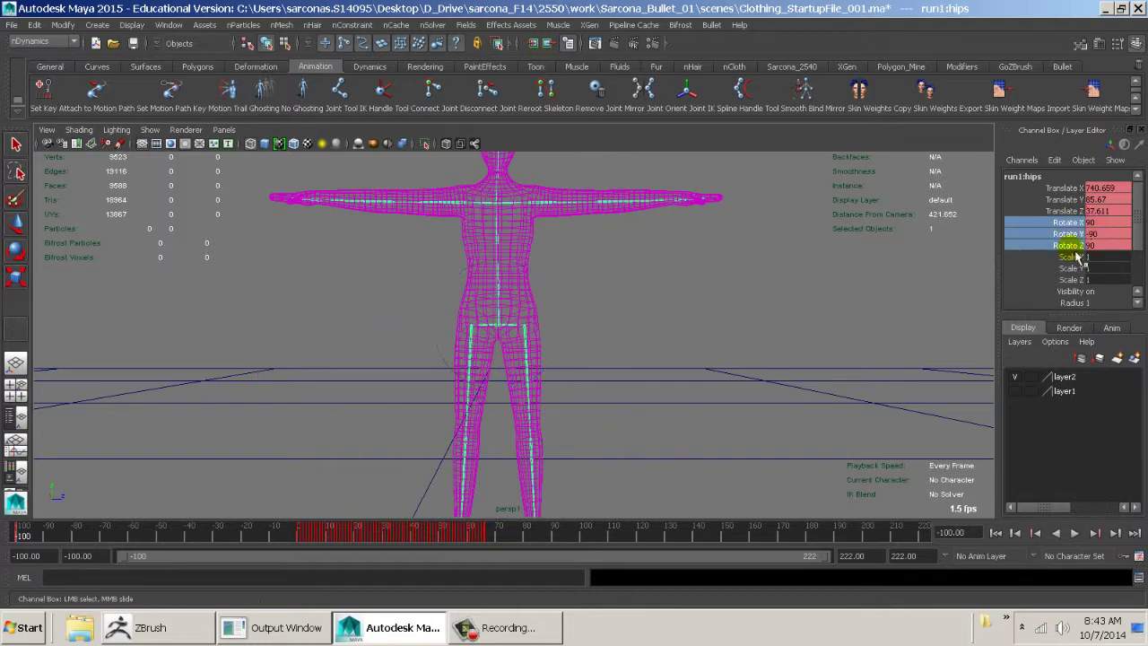
right_click_drag(1073, 245, 1070, 278)
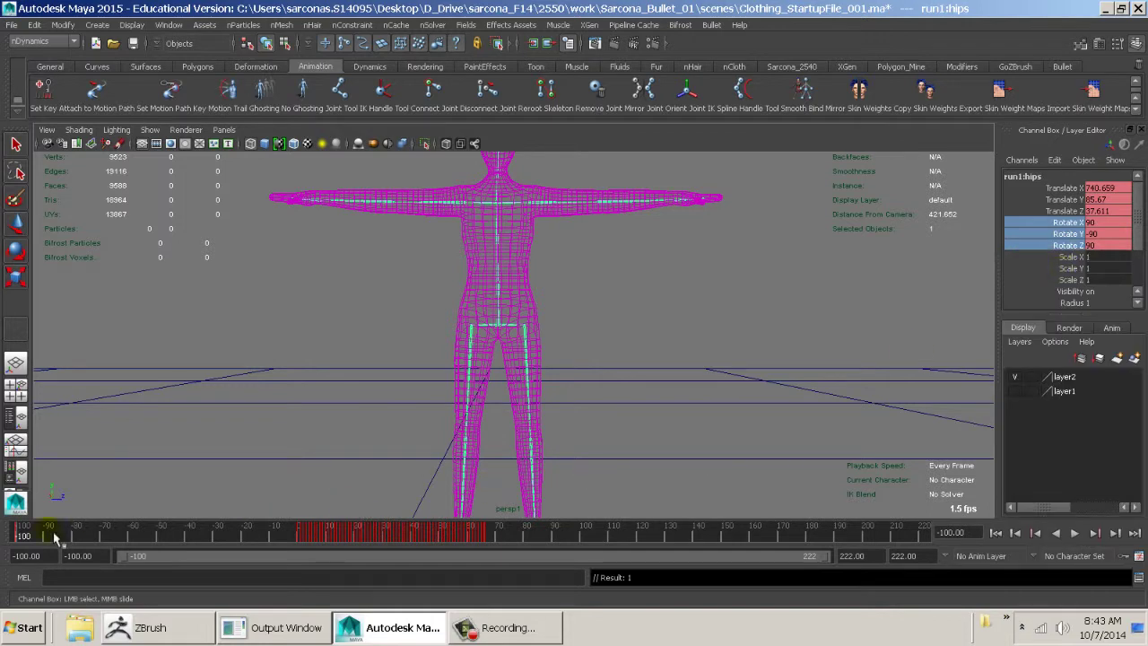
- Play and scrub the transition from frame -100 towards the run pose in shaded display, and return to frame -100
key("alt+v")
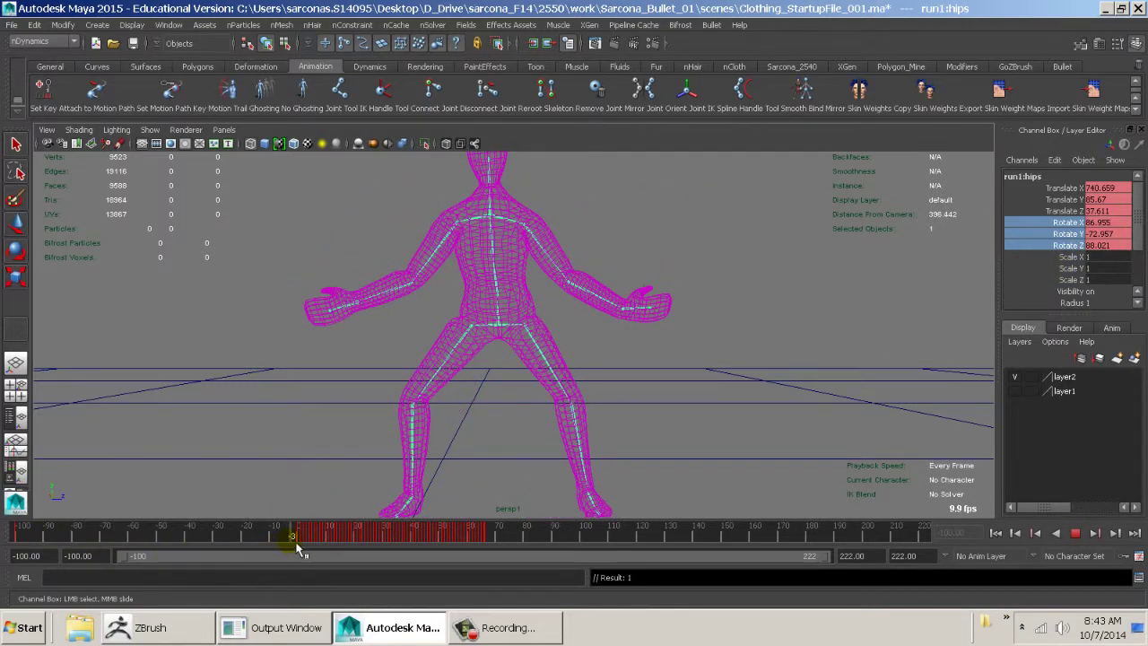
mouse_move(299, 548)
left_mouse_down()
mouse_move(141, 543)
mouse_move(324, 545)
mouse_move(26, 535)
mouse_move(305, 529)
mouse_move(269, 523)
mouse_move(206, 529)
mouse_move(295, 535)
left_mouse_up()
key("5")
mouse_move(457, 436)
left_mouse_down("alt")
mouse_move(669, 418)
mouse_move(904, 420)
mouse_move(744, 382)
left_mouse_up("alt")
left_click_drag(826, 343, 744, 333, "alt")
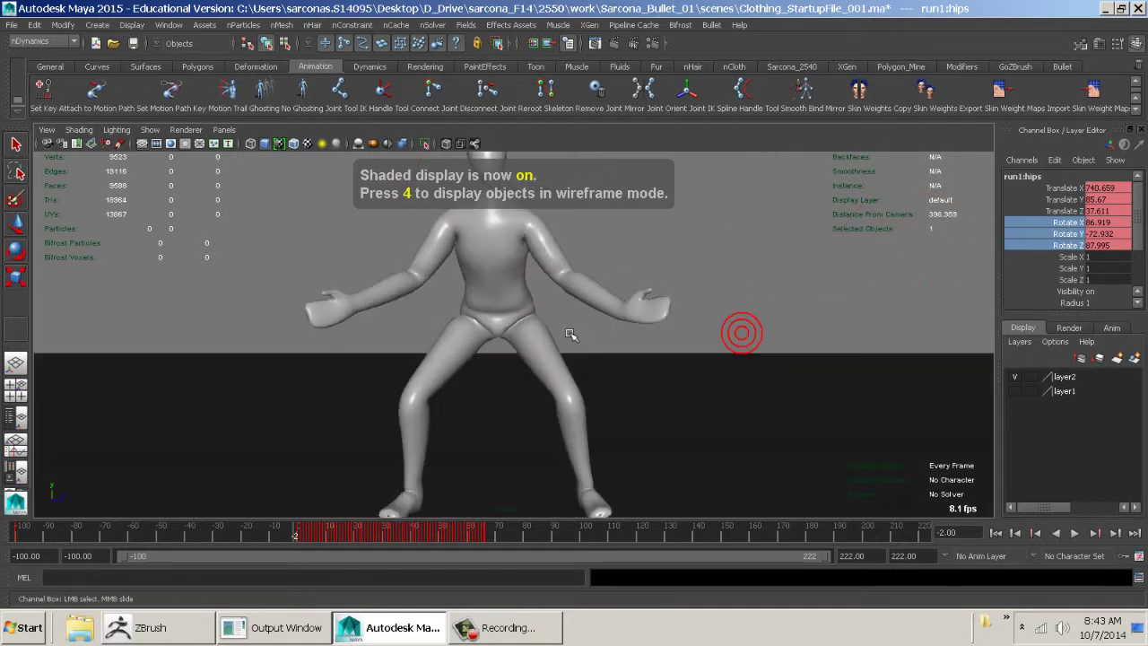
double_click(289, 538)
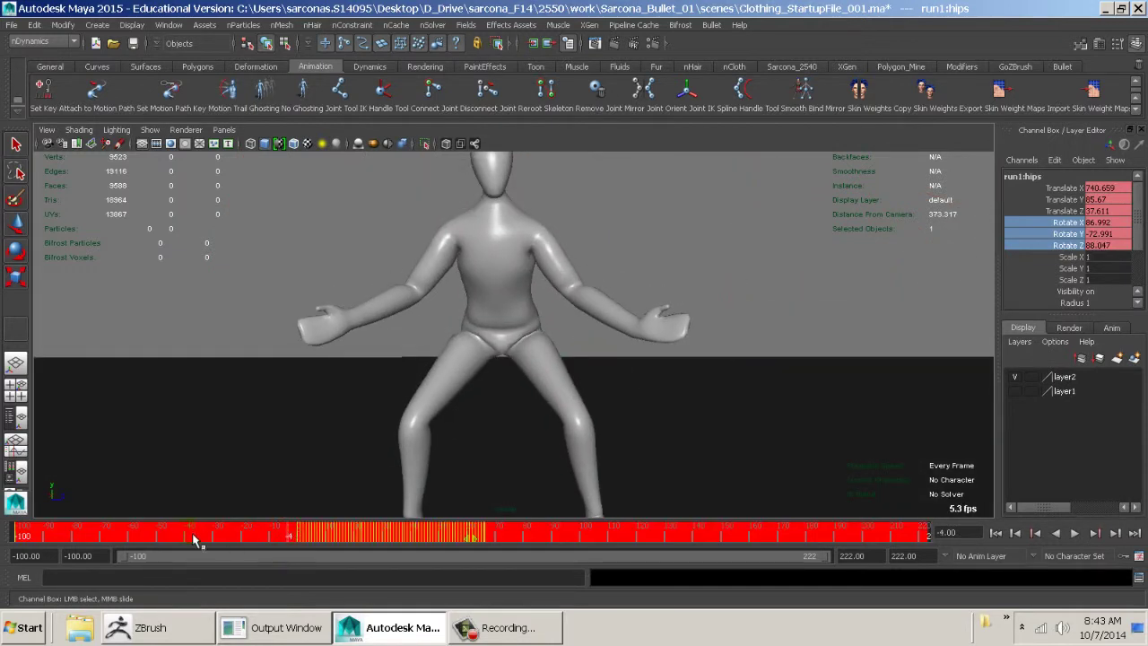
left_click_drag(195, 539, 21, 536)
- Duplicate the character's skin mesh and unlock the translate, rotate and scale channels of the copy
right_click_drag(403, 449, 553, 454, "alt")
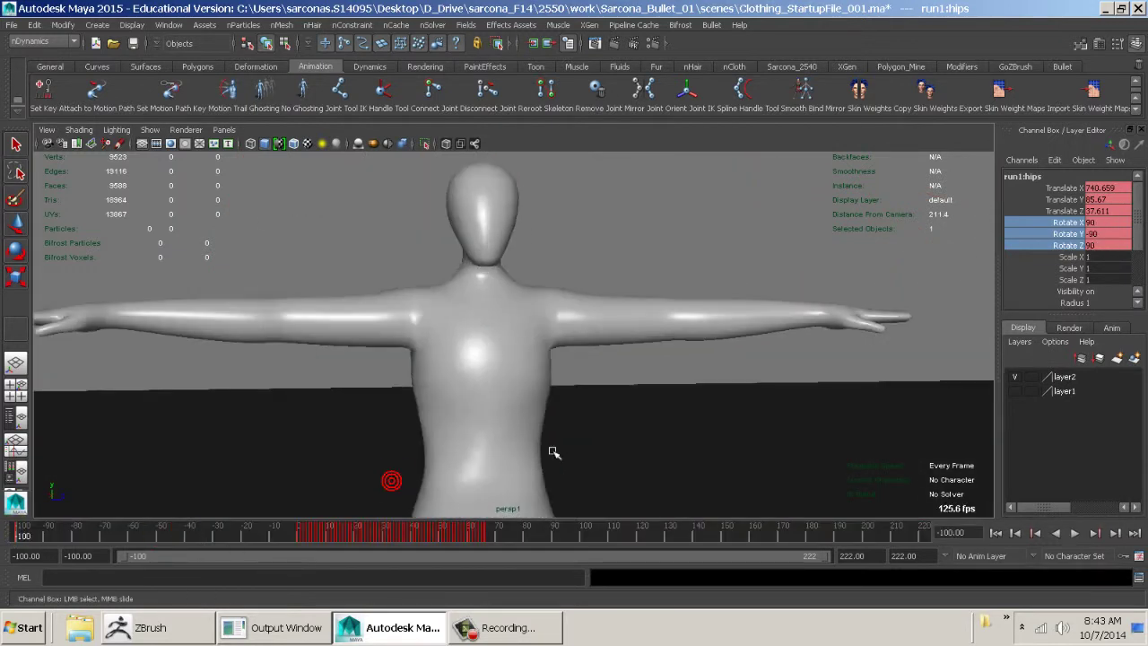
left_click(513, 394)
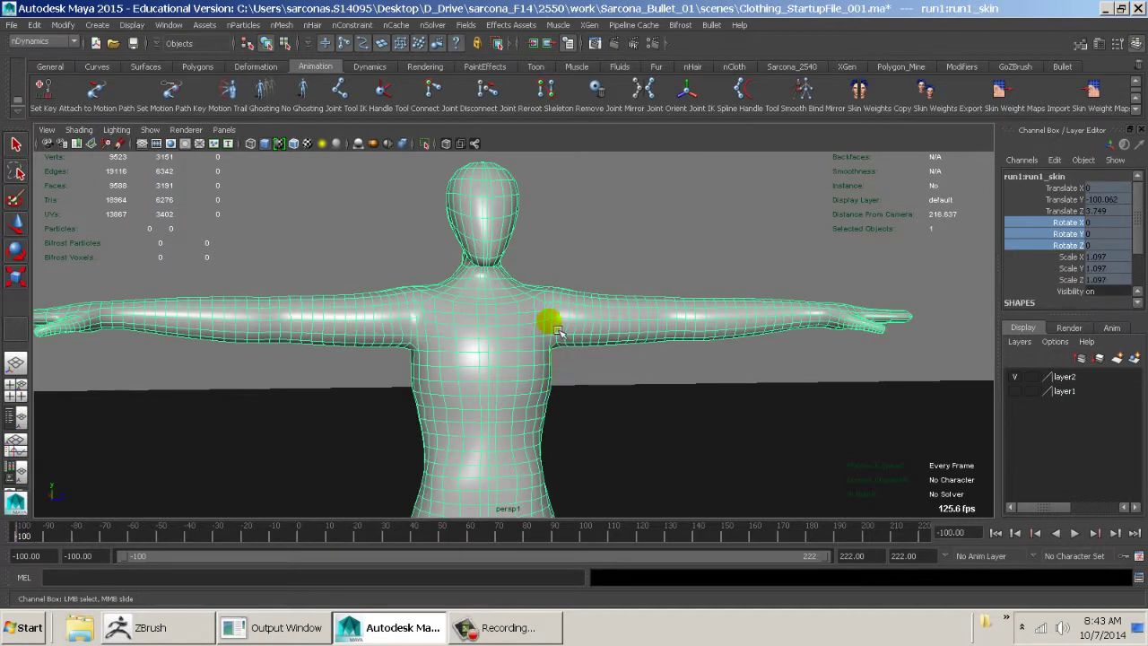
key("ctrl+d")
left_click_drag(1066, 190, 1067, 292)
right_click(1067, 292)
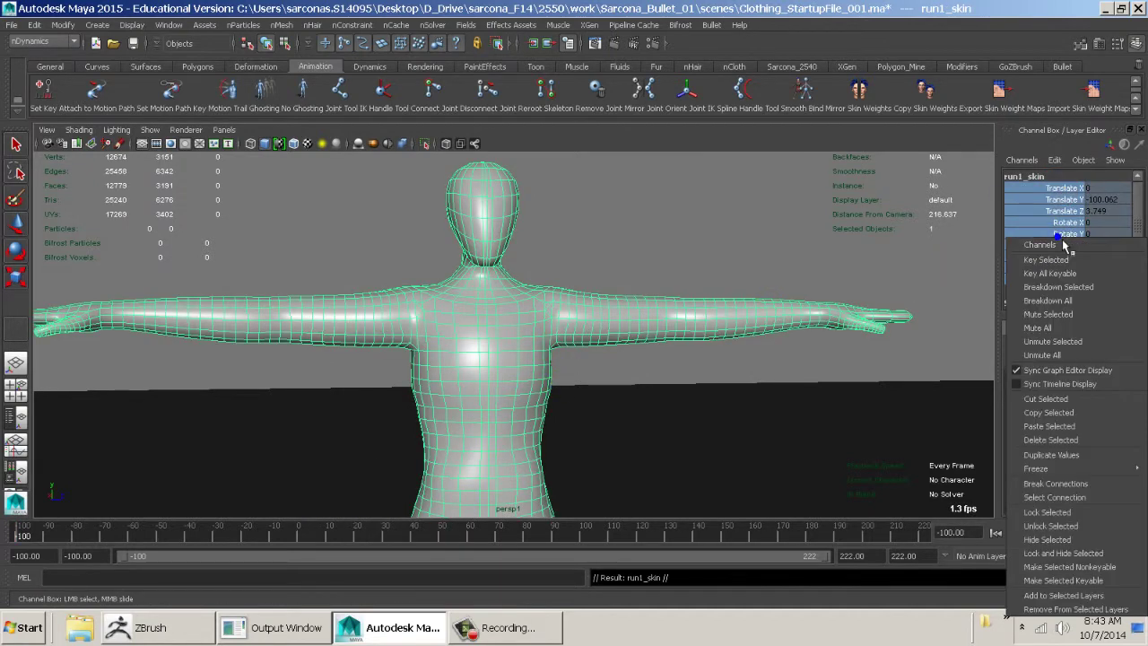
left_click(1051, 526)
- Isolate the duplicated mesh in the viewport and delete all faces of one hand up to the wrist
left_click_drag(812, 444, 645, 349, "alt")
left_click(429, 145)
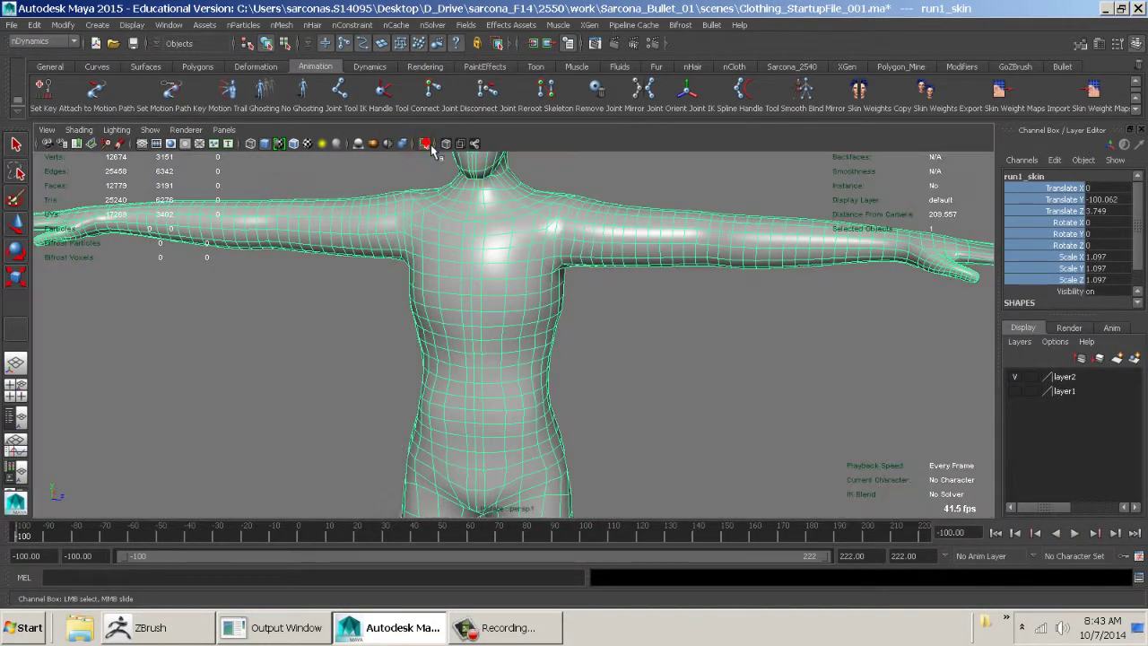
left_click(662, 348)
left_click_drag(662, 348, 882, 290, "alt")
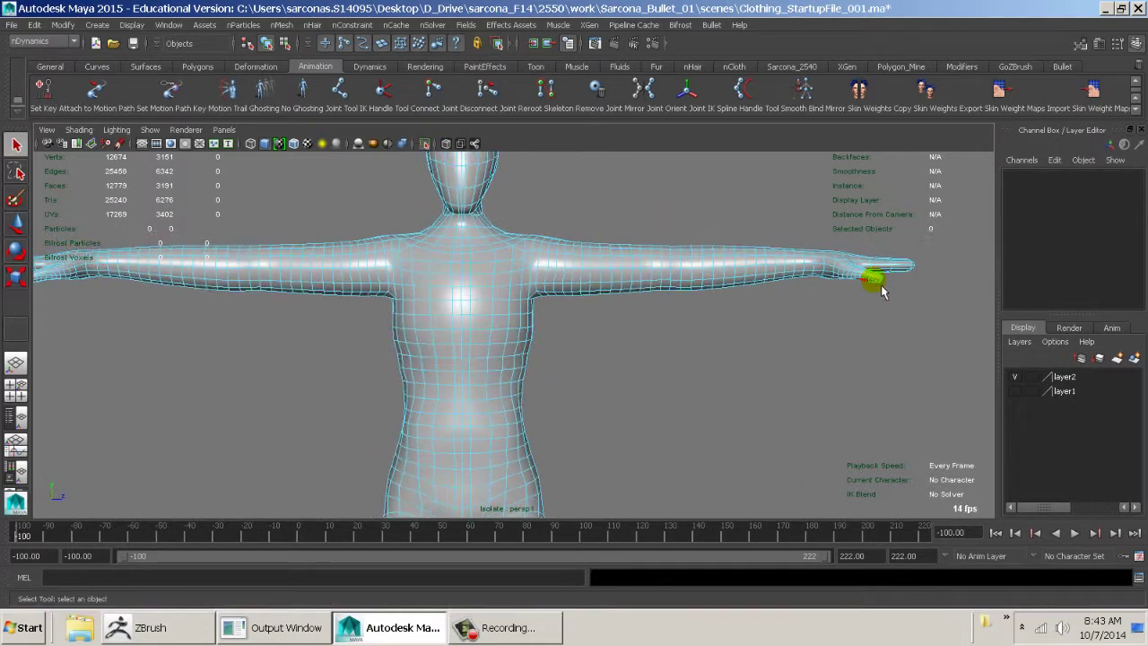
middle_click_drag(871, 328, 680, 385, "alt")
key("4")
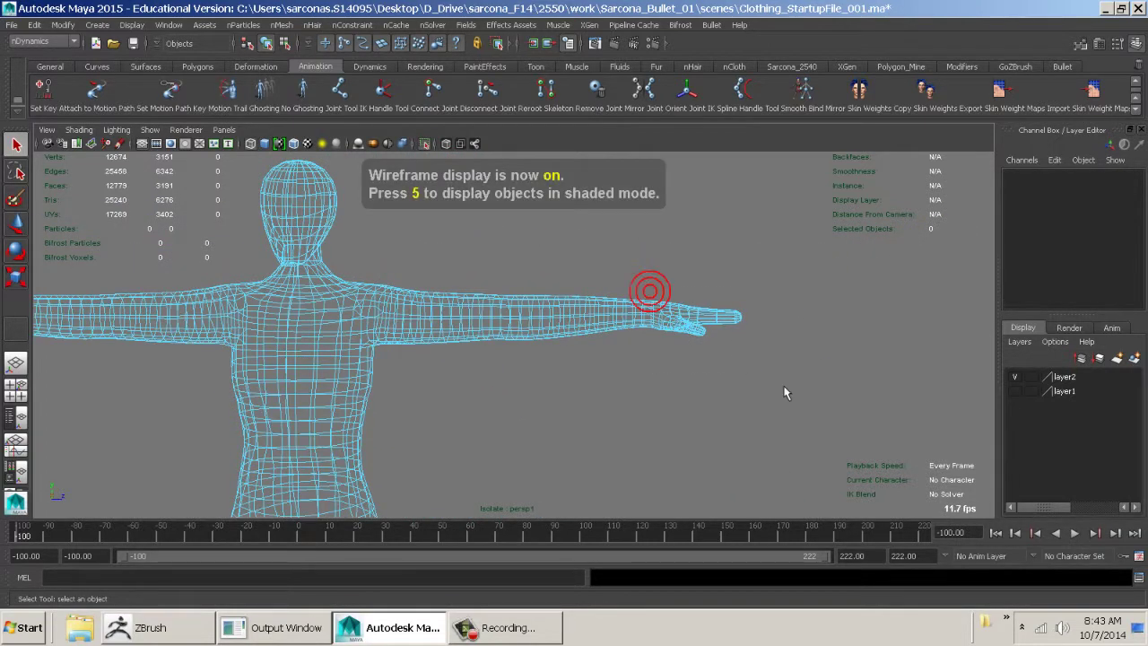
left_click_drag(784, 392, 764, 379)
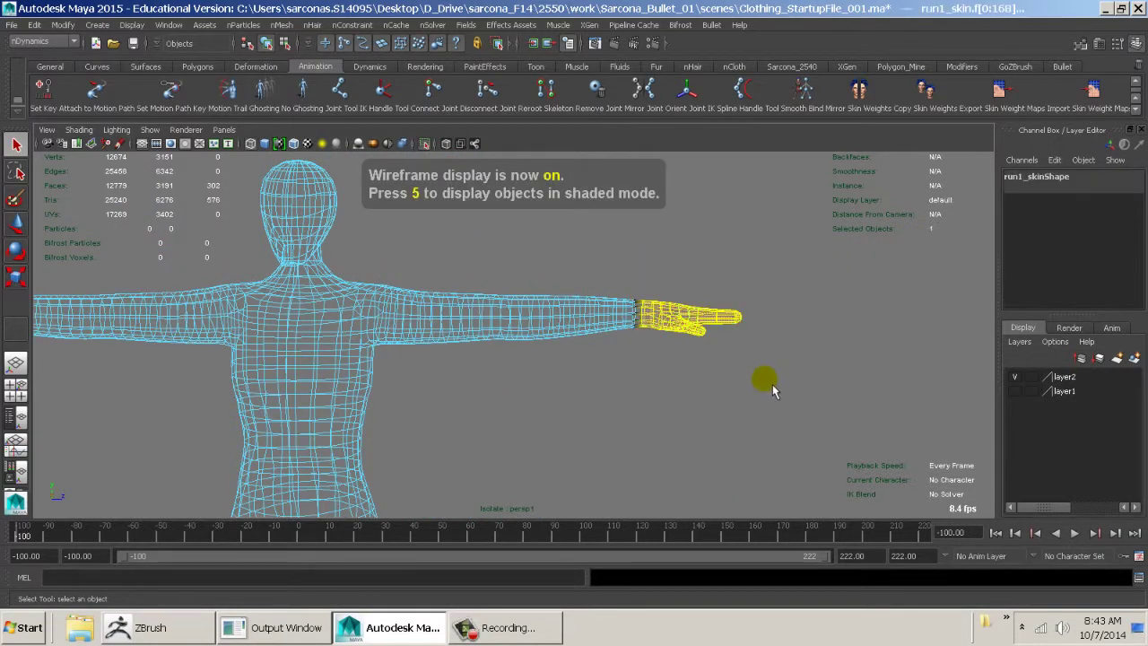
key("Delete")
- Delete the head faces of the duplicate together with the uppermost ring of neck faces to open the collar
middle_click_drag(387, 366, 538, 317, "alt")
right_click_drag(538, 318, 466, 339, "alt")
mouse_move(466, 339)
middle_mouse_down("alt")
mouse_move(392, 270)
mouse_move(423, 154)
middle_mouse_up("alt")
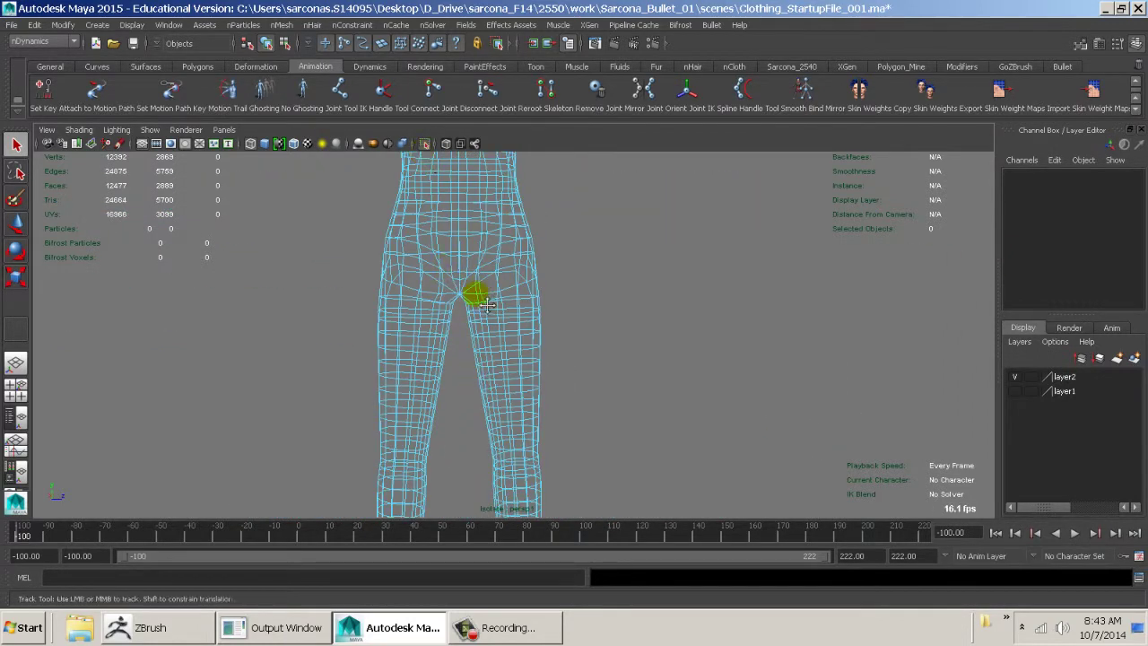
middle_click_drag(475, 295, 487, 404, "alt")
key("5")
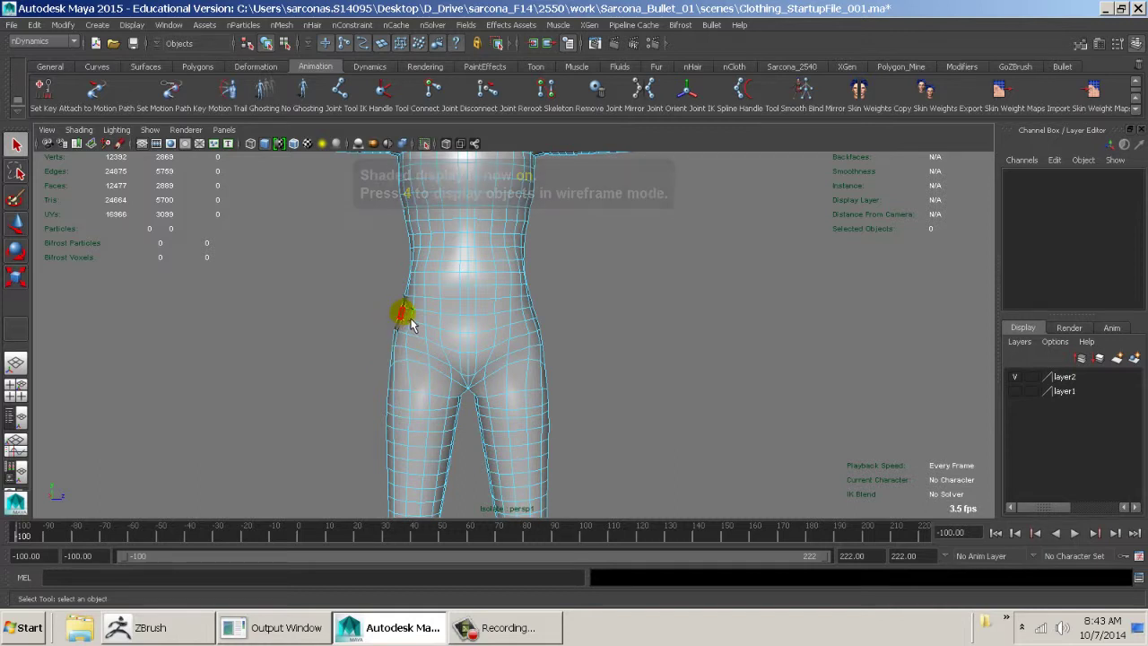
mouse_move(451, 305)
right_mouse_down("alt")
mouse_move(472, 335)
mouse_move(602, 383)
mouse_move(379, 353)
mouse_move(461, 493)
mouse_move(593, 316)
right_mouse_up("alt")
left_click_drag(547, 301, 521, 297, "alt")
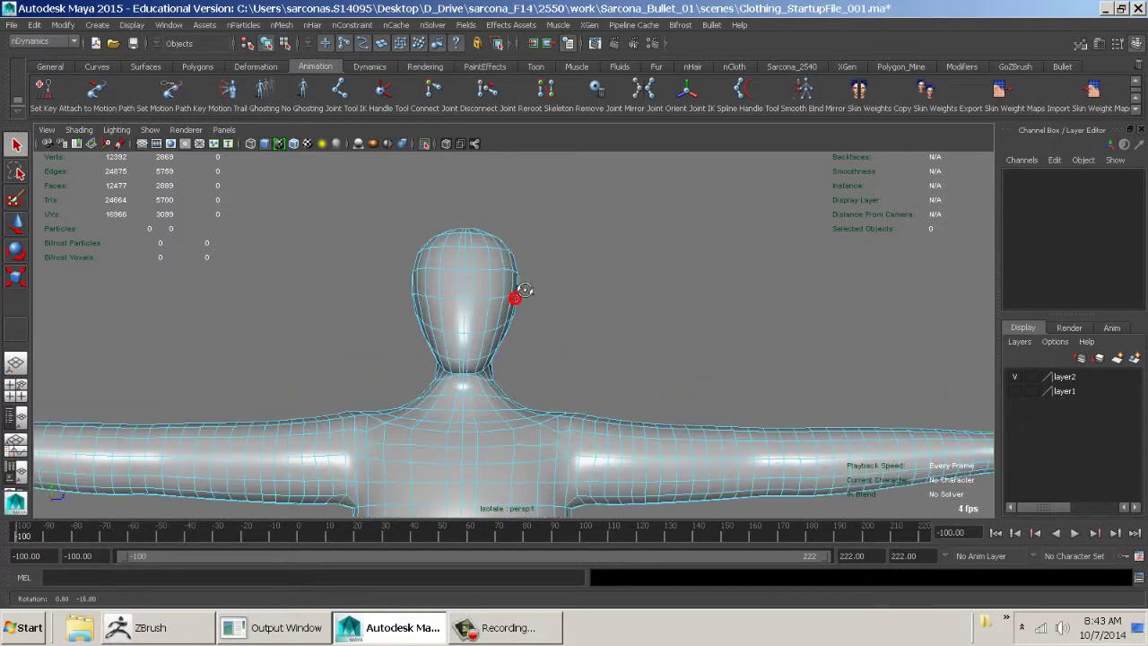
left_click_drag(330, 208, 580, 360)
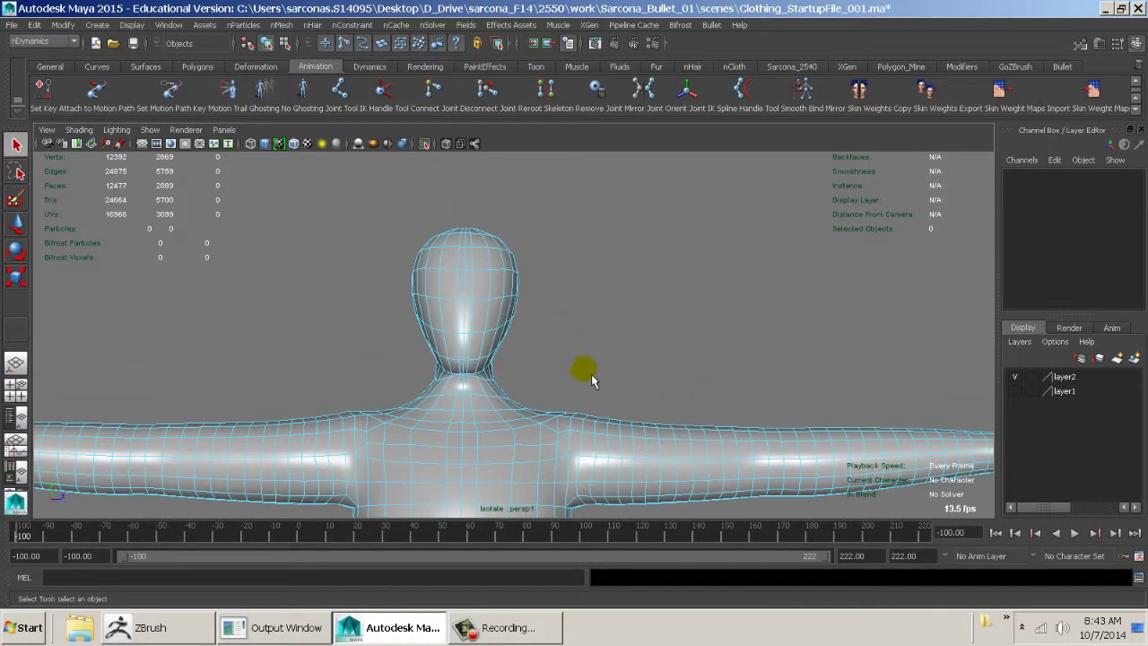
left_click_drag(559, 377, 560, 378)
key("Delete")
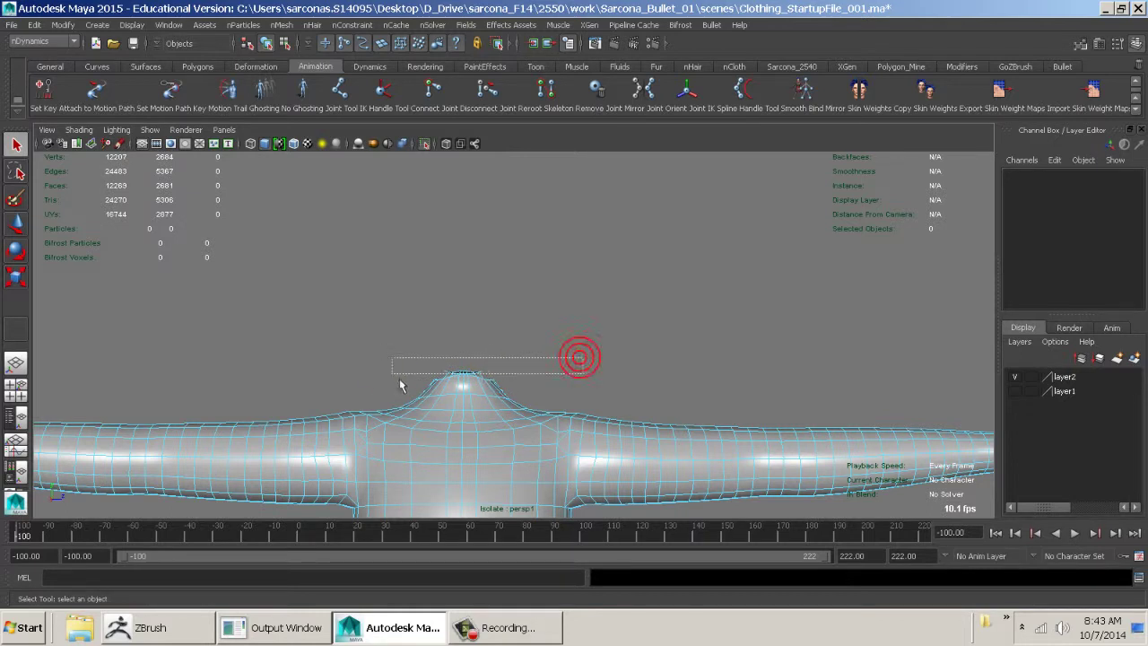
- Select the duplicate as a whole object and examine its neck opening, arms, torso and legs
left_click_drag(527, 346, 525, 391, "alt")
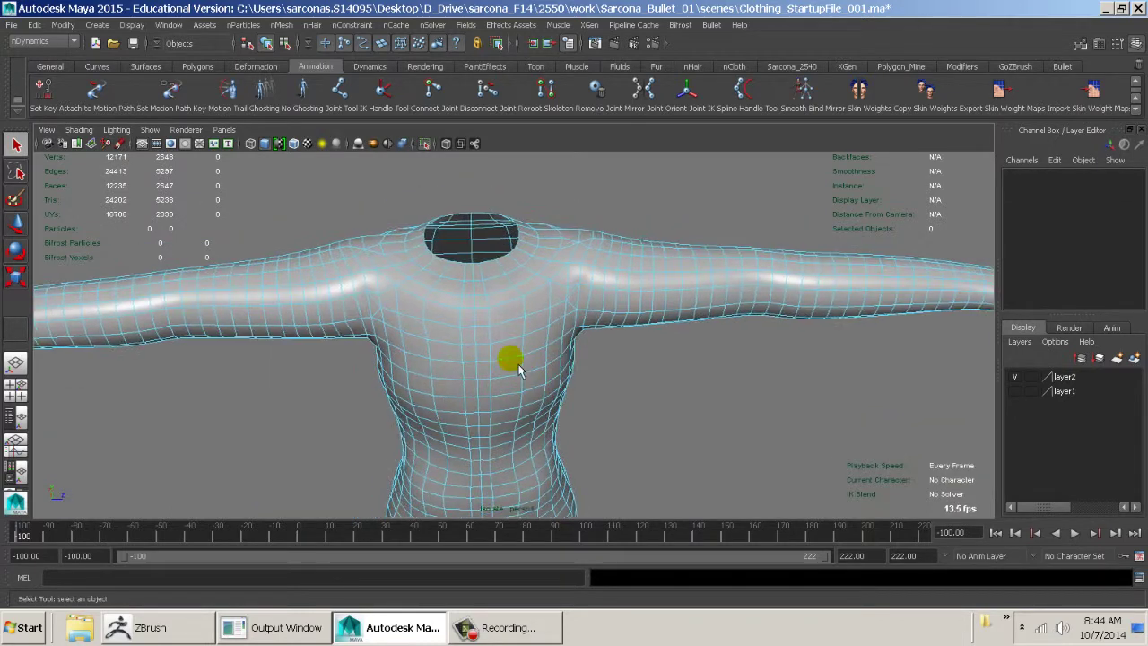
right_click_drag(460, 370, 499, 343)
left_click(503, 344)
right_click_drag(596, 368, 422, 353, "alt")
left_click_drag(574, 368, 582, 353, "alt")
middle_click_drag(582, 354, 478, 230, "alt")
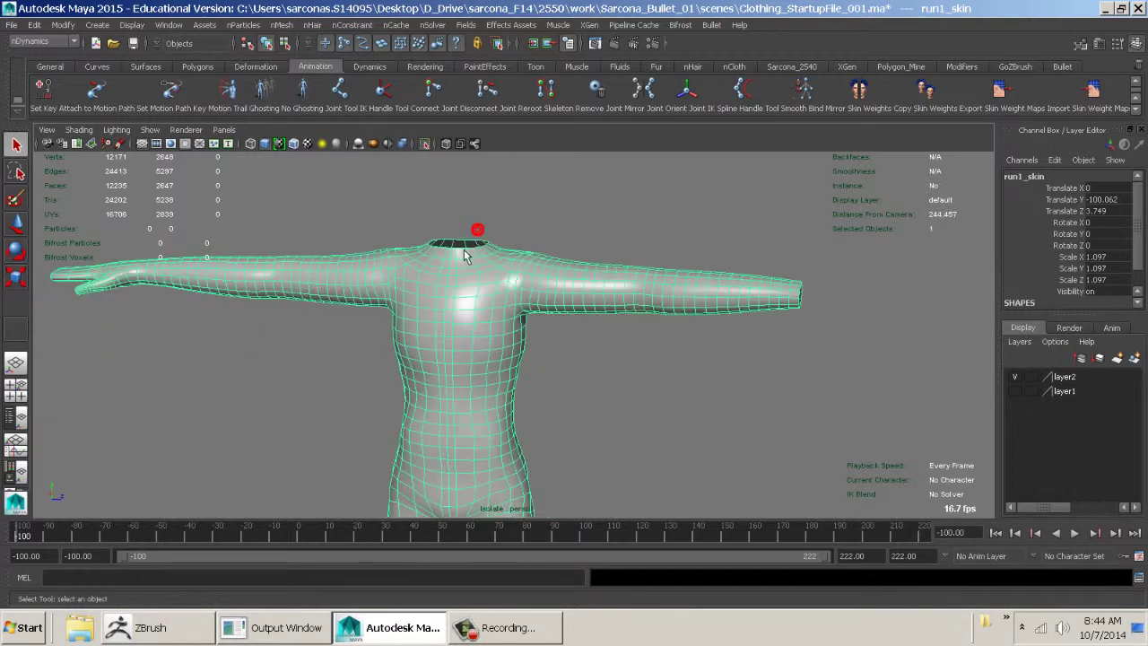
middle_click_drag(534, 386, 525, 260, "alt")
left_click_drag(503, 334, 472, 348, "alt")
middle_click_drag(474, 403, 521, 238, "alt")
- Delete the faces of both feet up to just above the ankles, using wireframe display
left_click(598, 252)
left_click_drag(595, 259, 584, 347, "alt")
middle_click_drag(545, 429, 523, 310, "alt")
left_click_drag(525, 318, 538, 348, "alt")
middle_click_drag(537, 348, 531, 315, "alt")
right_click_drag(531, 316, 651, 306, "alt")
key("4")
mouse_move(634, 298)
left_mouse_down("alt")
mouse_move(608, 299)
mouse_move(618, 296)
left_mouse_up("alt")
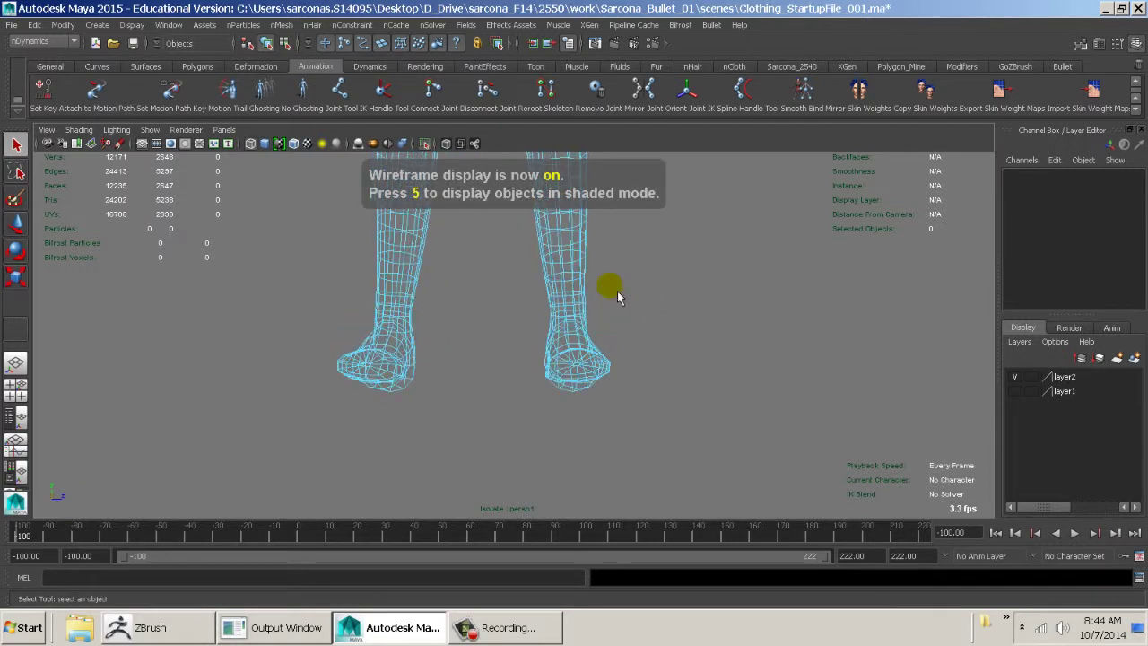
left_click_drag(321, 505, 321, 505)
key("Delete")
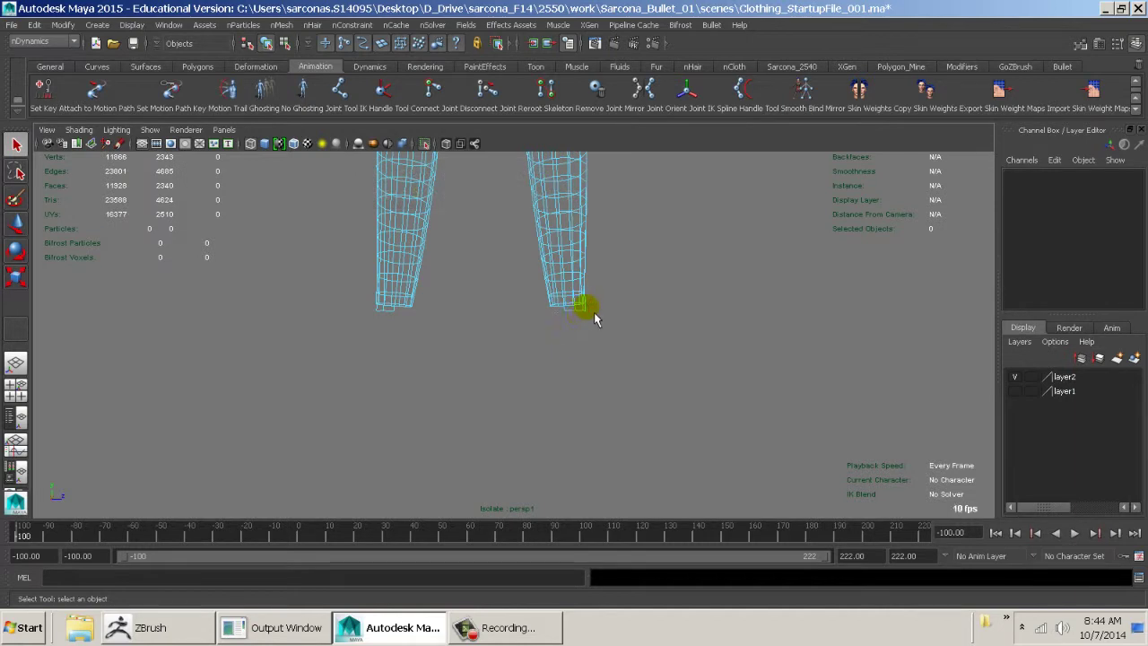
- Delete the leftover faces at the lower ends of both legs so the trouser hems are even
left_click_drag(598, 311, 542, 325)
key("Delete")
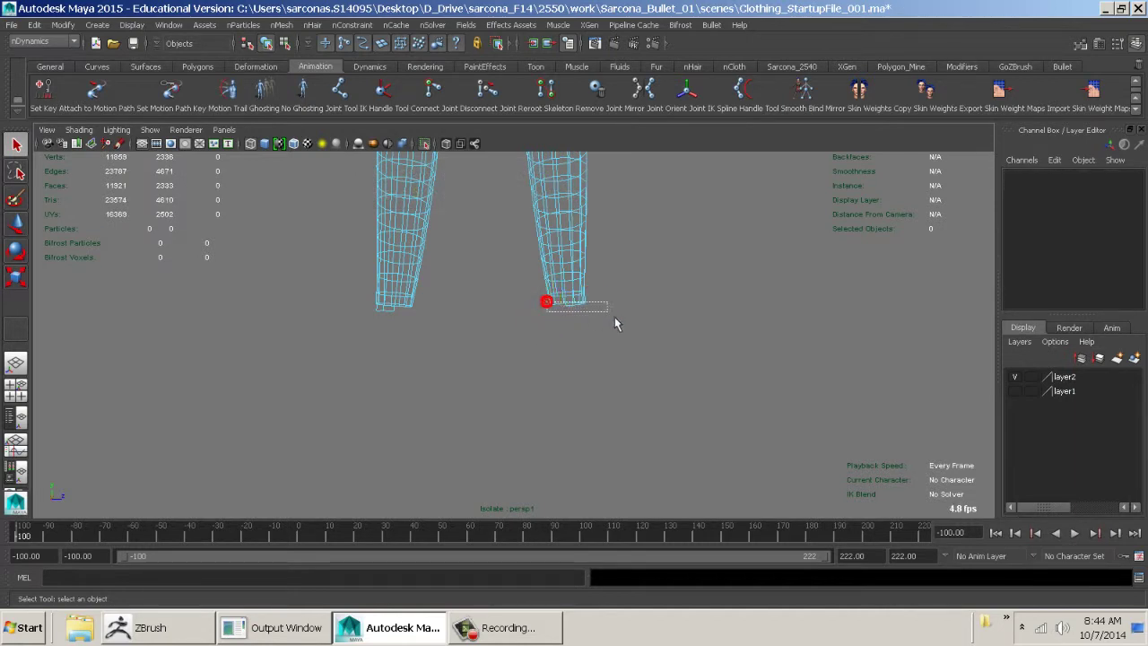
left_click_drag(616, 320, 615, 320)
key("Delete")
left_click_drag(429, 318, 343, 354)
key("Delete")
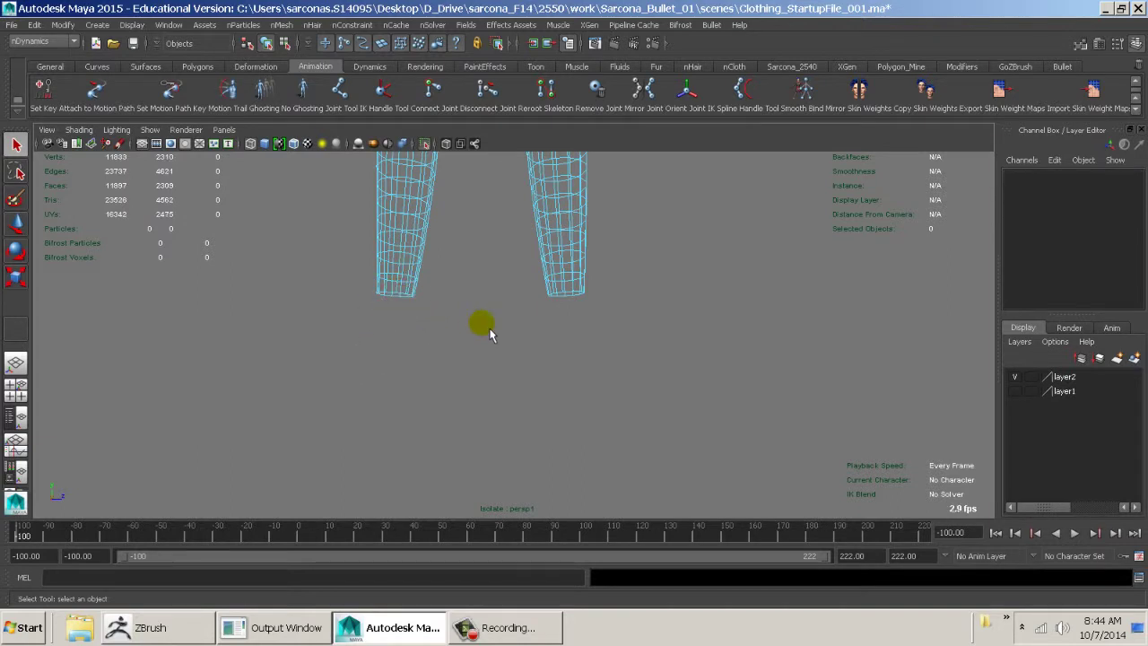
- Delete the faces of the remaining hand up to the wrist
left_click_drag(489, 333, 502, 467, "alt")
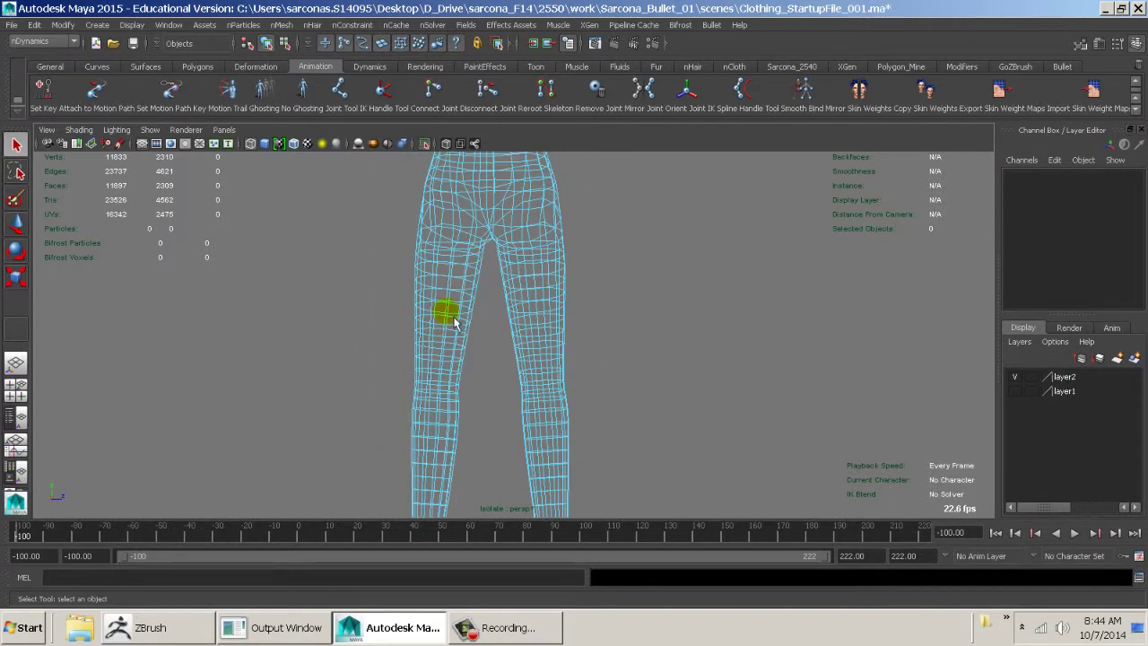
right_click_drag(453, 321, 456, 321, "alt")
key("5")
mouse_move(500, 299)
left_mouse_down("alt")
mouse_move(579, 318)
mouse_move(508, 505)
mouse_move(502, 382)
mouse_move(476, 464)
mouse_move(427, 285)
mouse_move(408, 283)
left_mouse_up("alt")
left_click_drag(449, 339, 448, 338)
key("Delete")
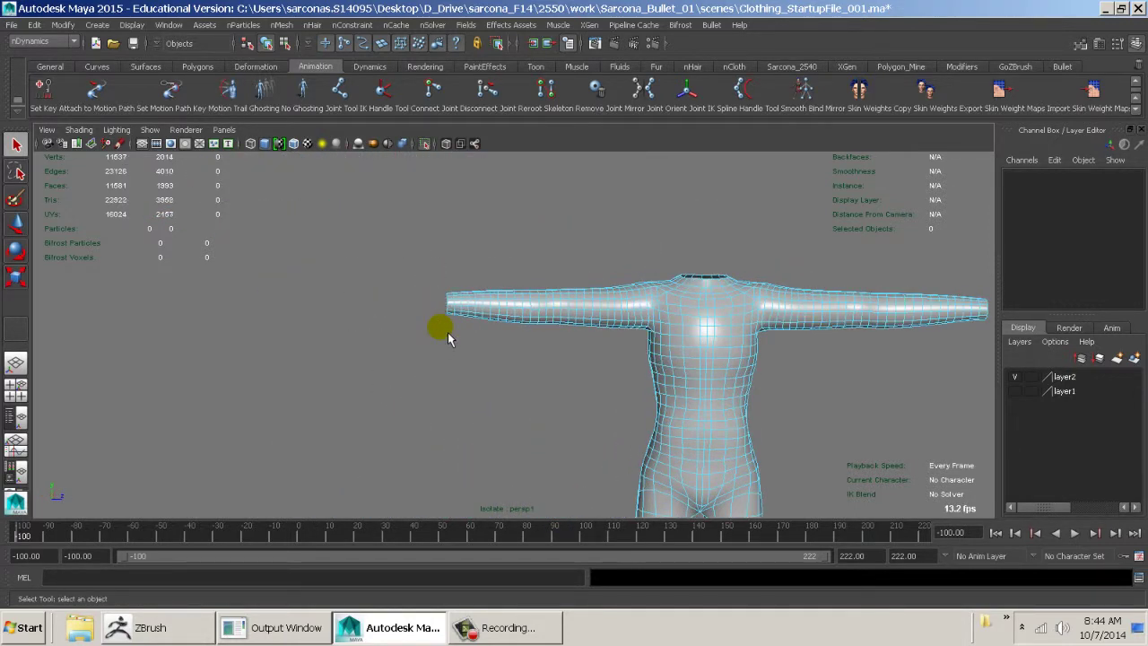
- Select the edge loop around the body just above the hips and detach it to split shirt from trousers
left_click_drag(601, 360, 522, 337, "alt")
right_click_drag(522, 337, 626, 359, "alt")
left_click_drag(625, 360, 529, 365, "alt")
left_click(495, 401)
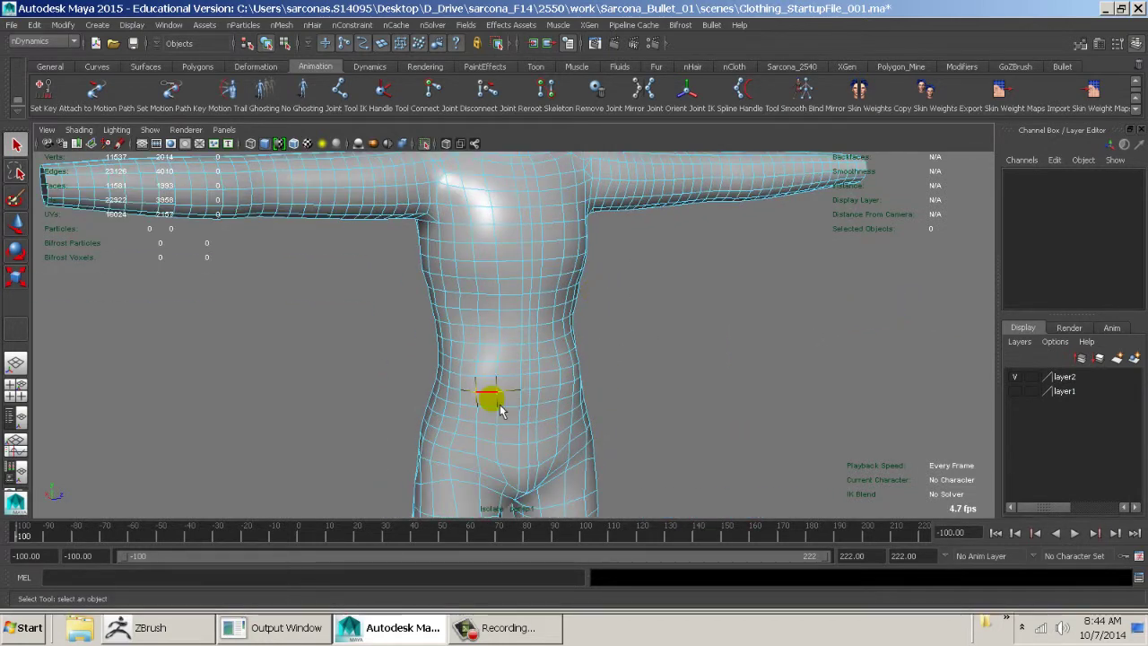
left_click(492, 413)
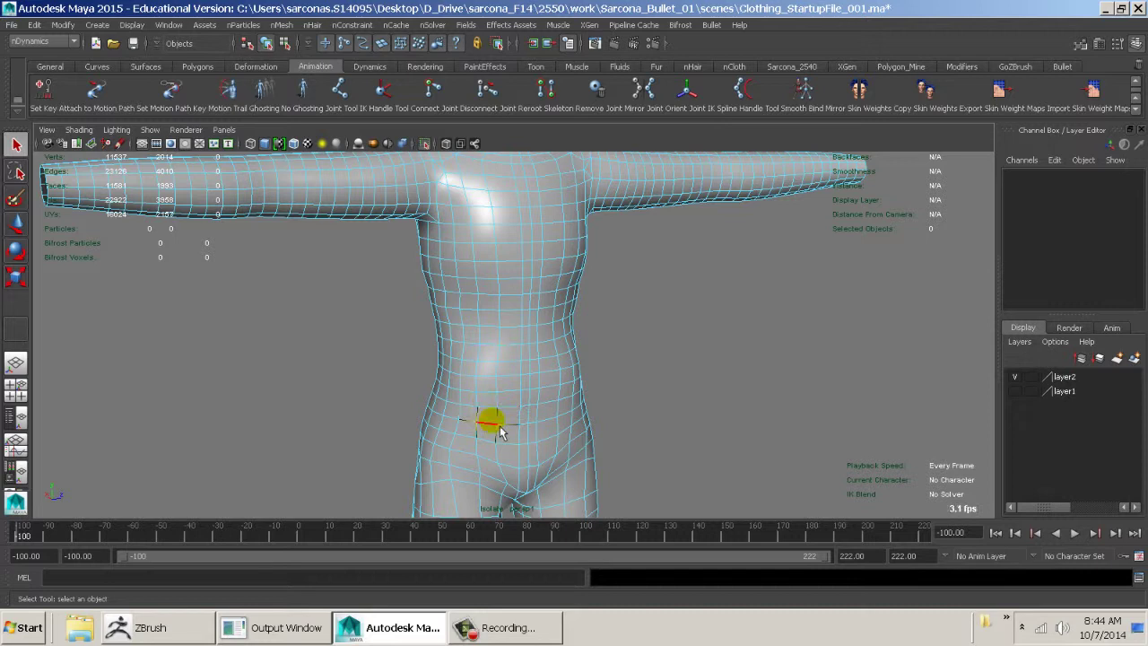
double_click(499, 430)
key("space")
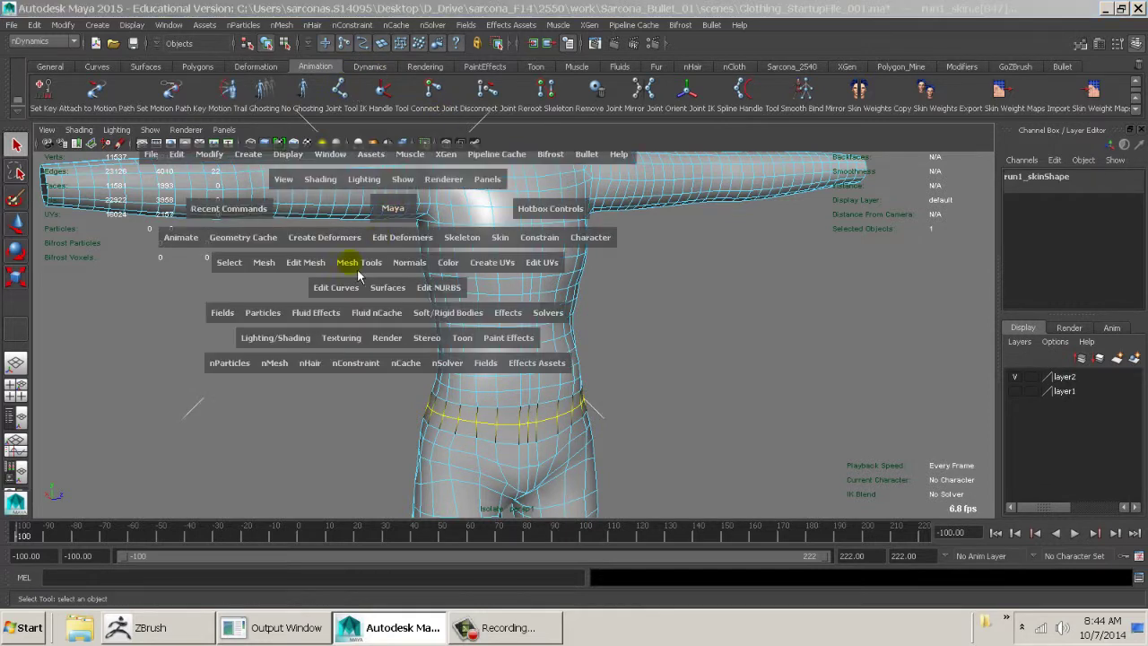
left_click_drag(308, 276, 336, 432)
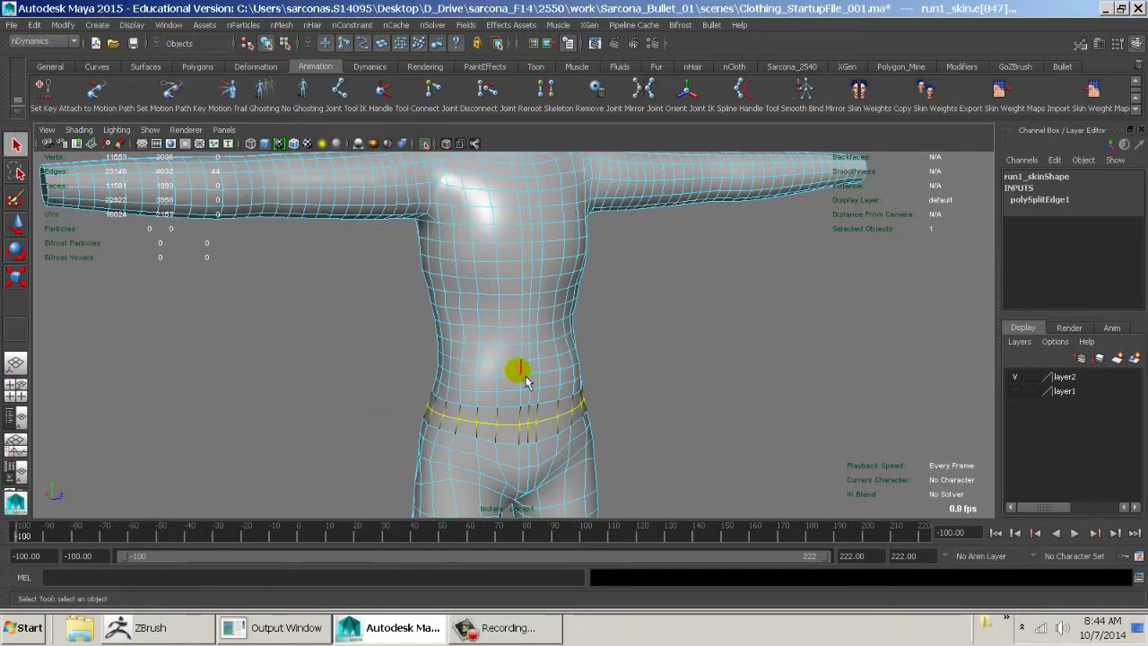
- Return to object mode and separate the detached mesh into individual shirt and trouser objects
key("w")
key("F8")
key("space")
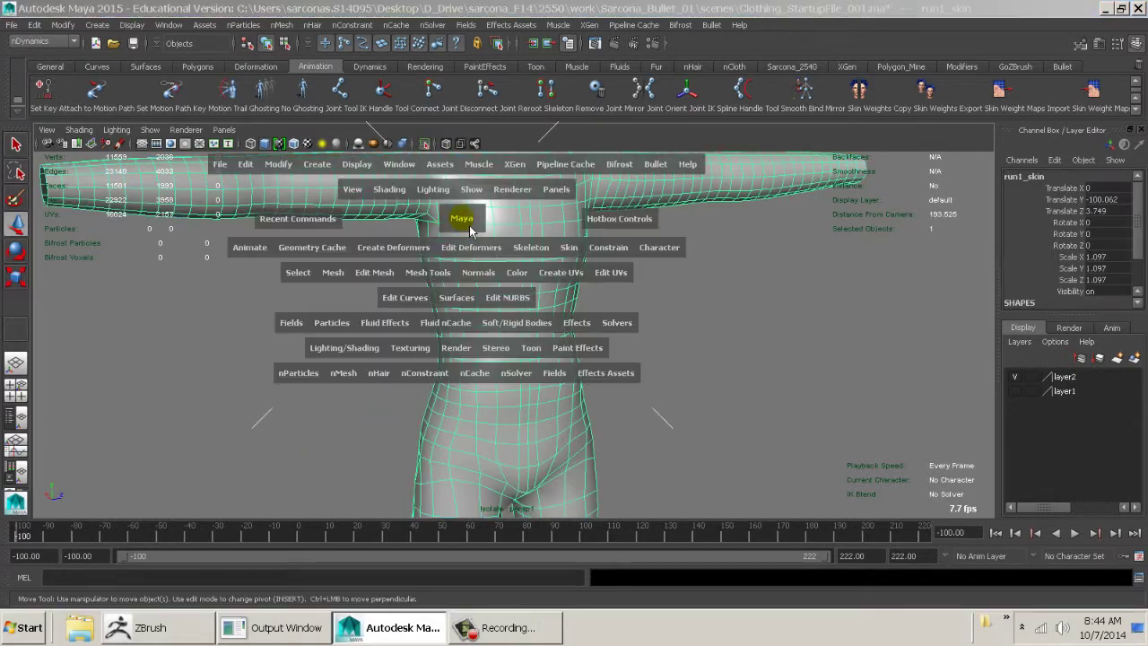
left_click(331, 282)
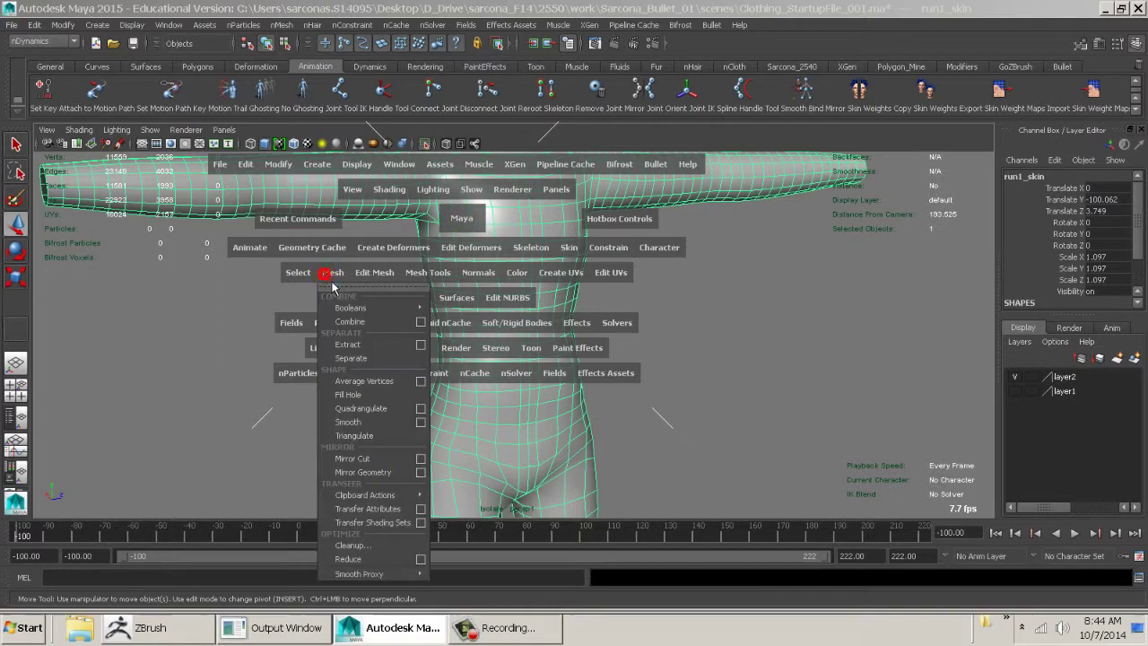
left_click(351, 358)
left_click(398, 339)
left_click_drag(387, 284, 687, 321)
scroll(686, 316, "down", 5)
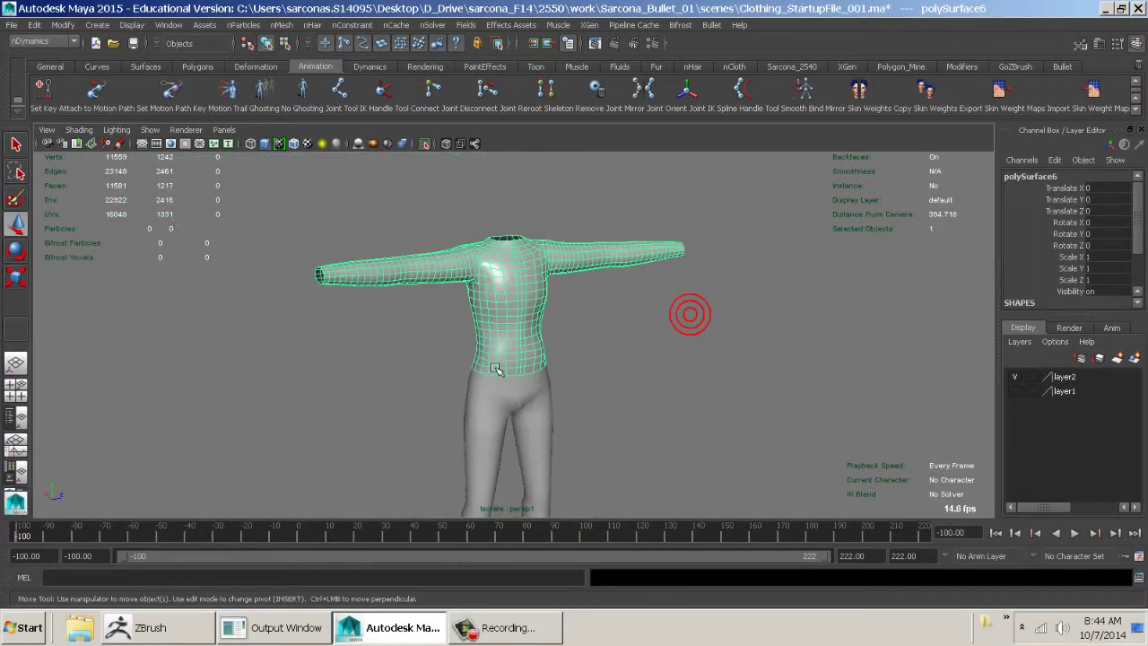
- Examine the separated trousers and shirt individually, selecting each to check that they are independent objects
left_click(456, 412)
middle_click_drag(558, 458, 567, 369, "alt")
left_click_drag(586, 389, 492, 395, "alt")
right_click_drag(495, 396, 737, 400, "alt")
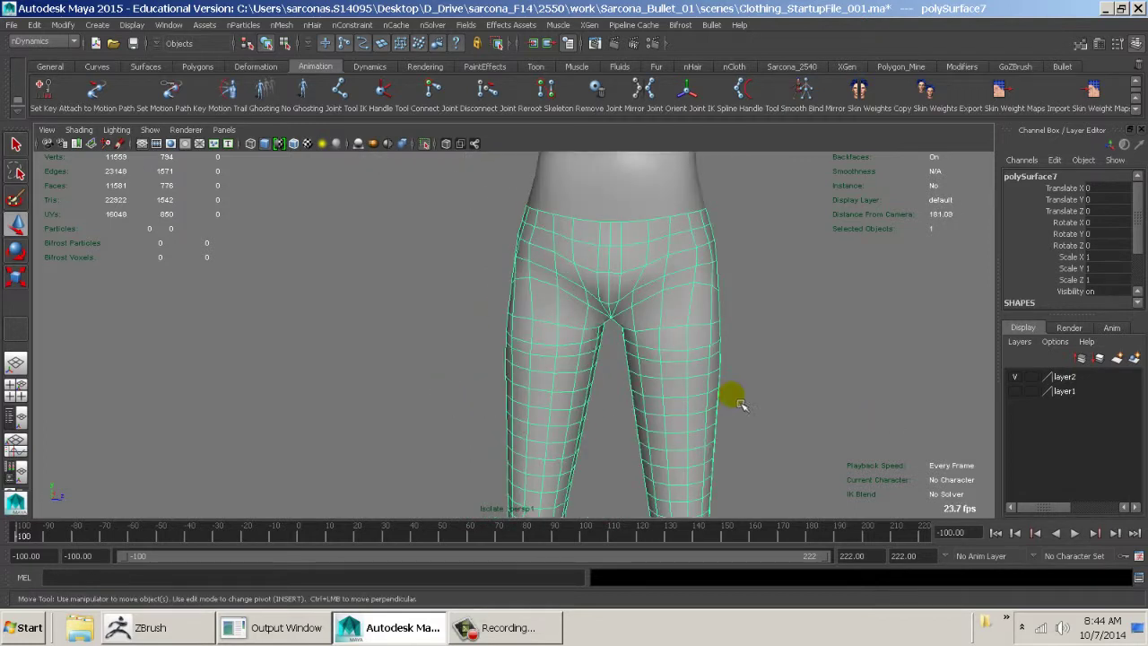
left_click_drag(739, 402, 760, 393, "alt")
right_click_drag(760, 393, 619, 360, "alt")
middle_click_drag(619, 361, 484, 482, "alt")
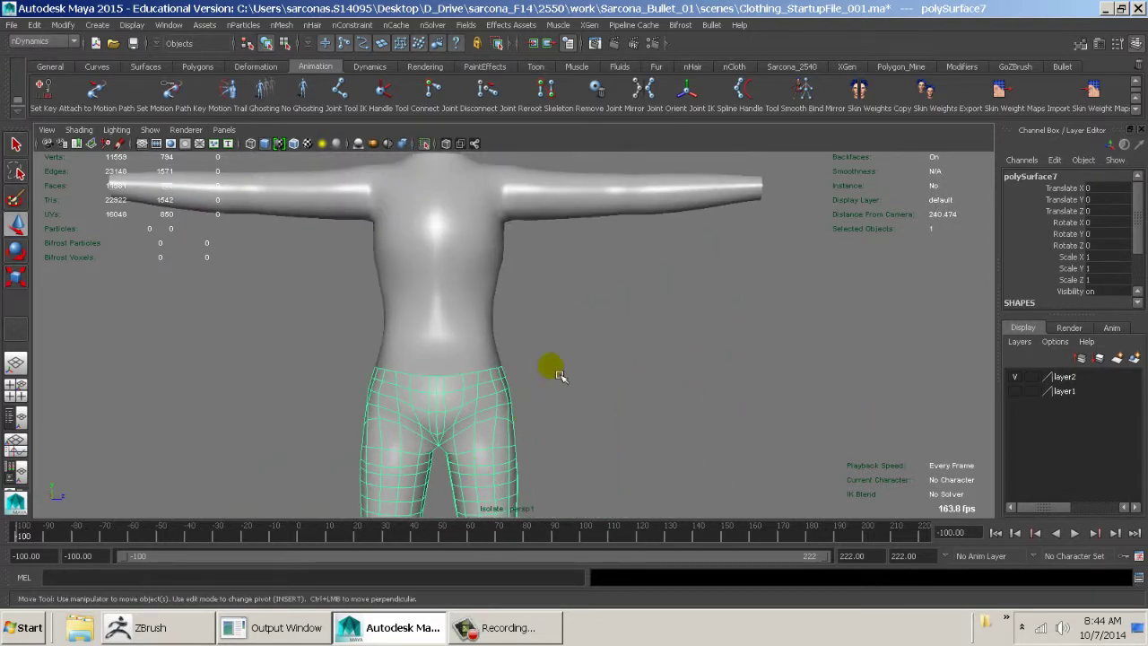
middle_click_drag(567, 278, 571, 434, "alt")
right_click_drag(576, 438, 669, 435, "alt")
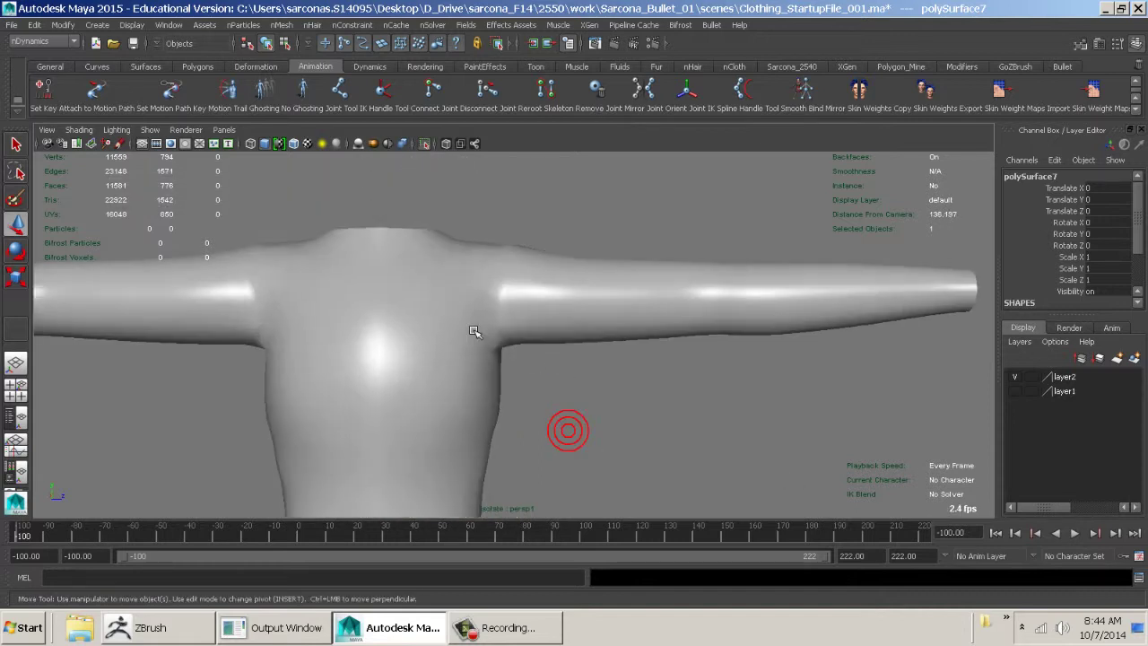
left_click(468, 325)
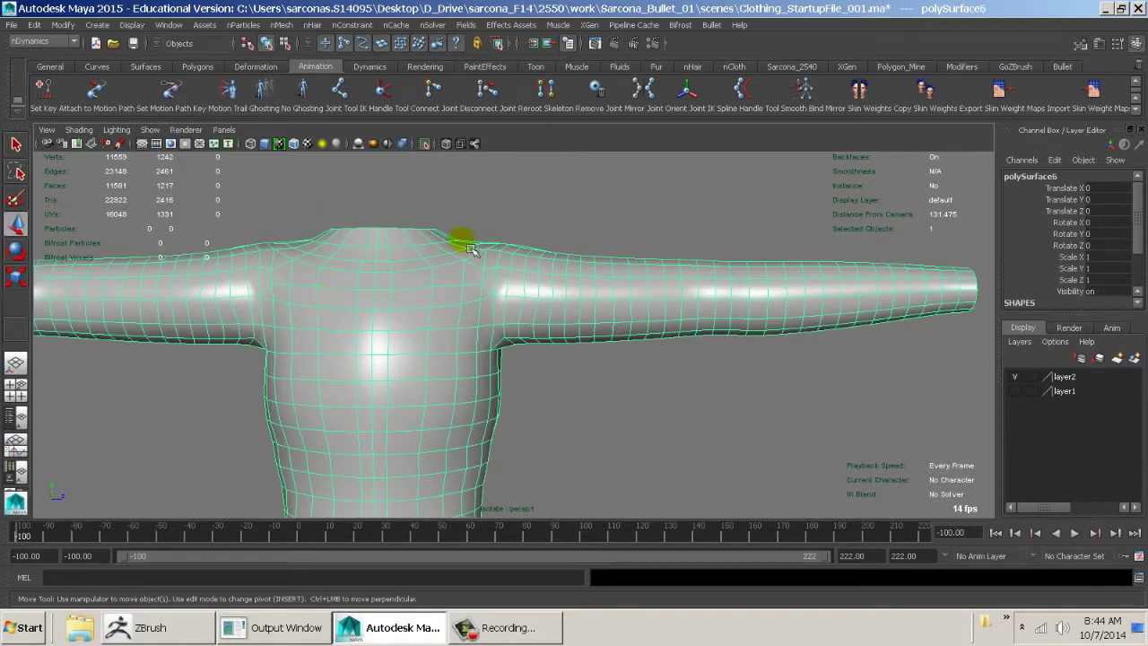
- Delete the short pair of edges at the front of the shirt's shoulder, just above the armpit
left_click_drag(493, 350, 385, 359, "alt")
right_click_drag(385, 359, 607, 353, "alt")
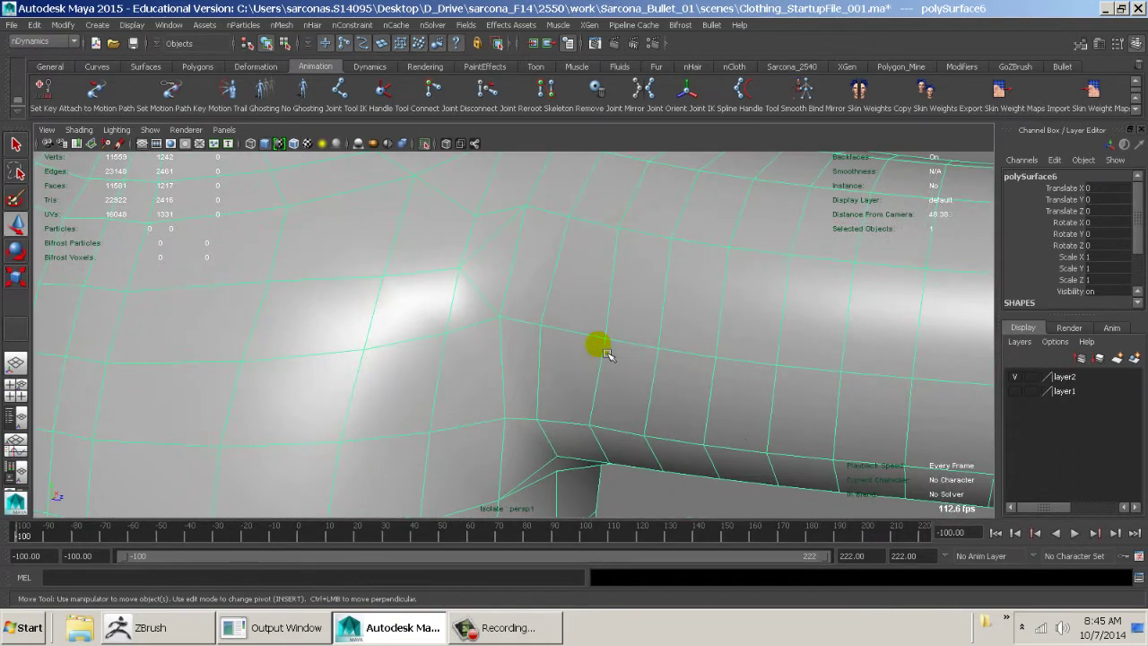
right_click_drag(498, 254, 487, 238)
left_click(482, 249)
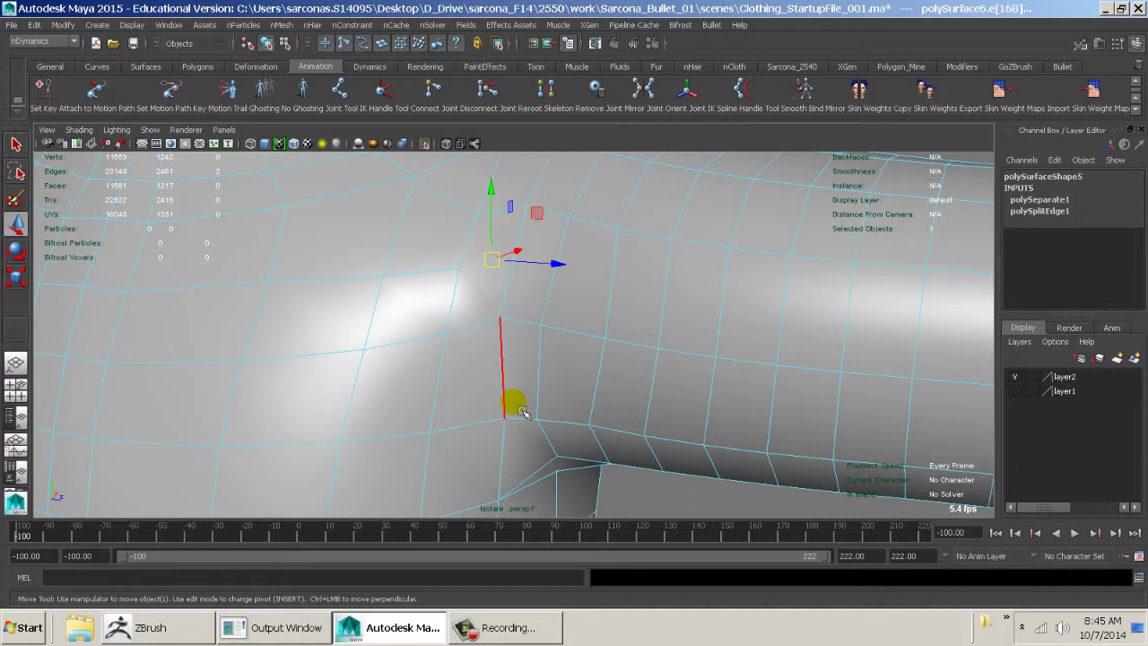
key("Delete")
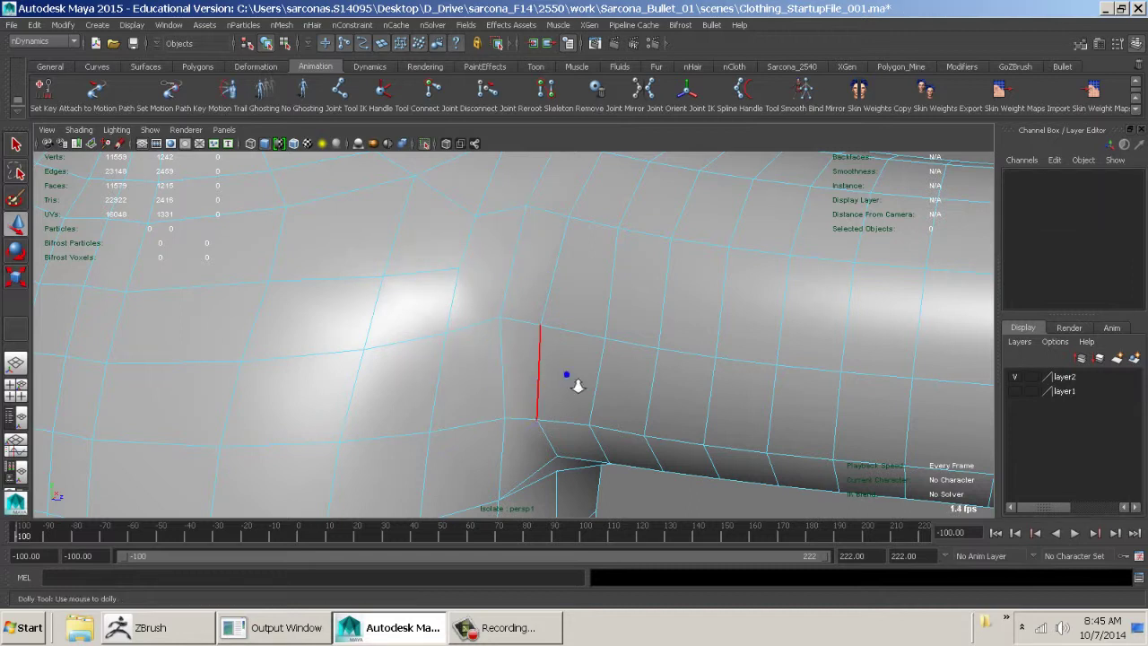
left_click_drag(578, 386, 371, 320, "alt")
right_click_drag(371, 321, 479, 335, "alt")
left_click_drag(479, 336, 418, 358, "alt")
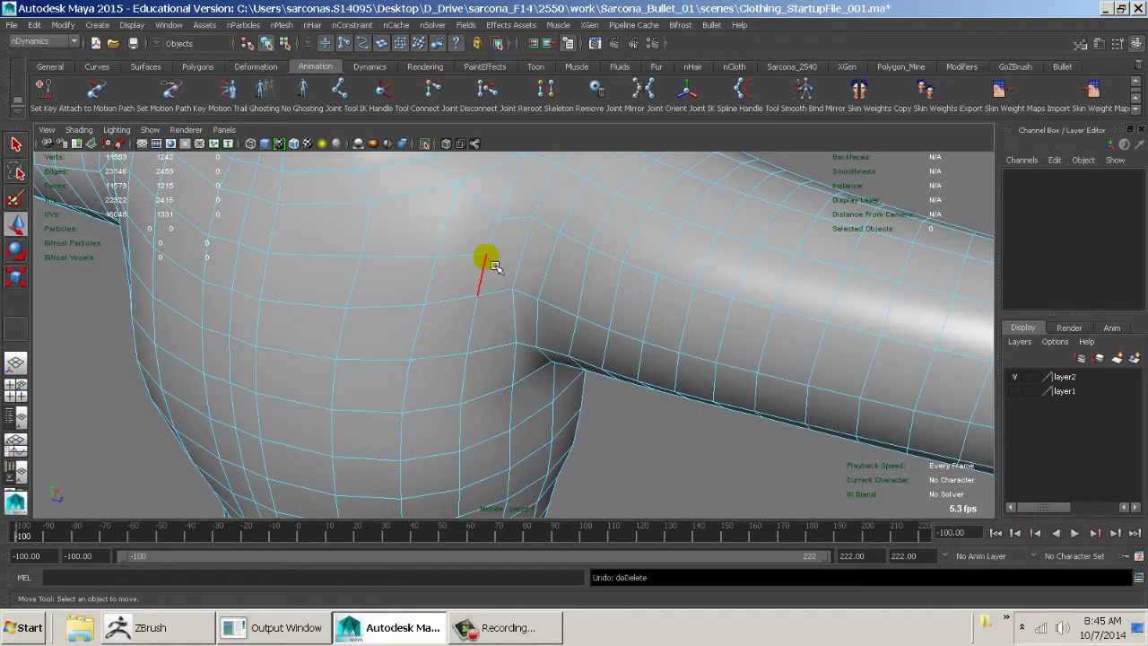
left_click(496, 267)
left_click_drag(518, 331, 530, 329, "alt")
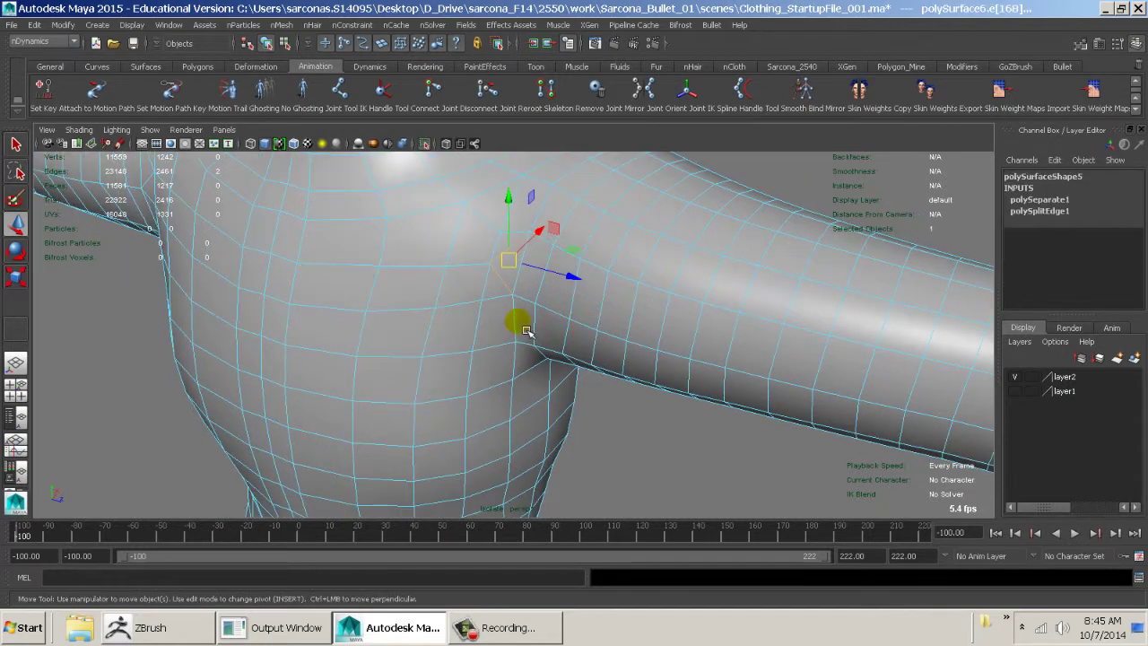
left_click(527, 331)
right_click_drag(715, 354, 413, 297, "alt")
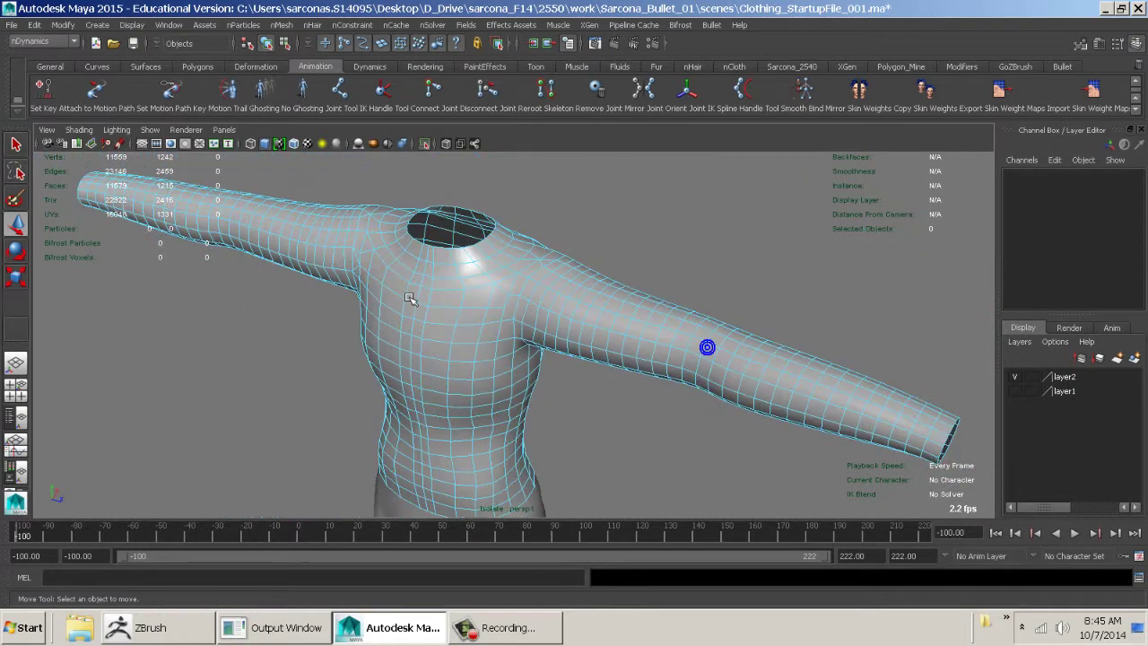
- Show the hidden scene objects again and frame the short-sleeved shirt on the walk2 character
left_click_drag(648, 356, 710, 333, "alt")
right_click_drag(709, 333, 541, 338, "alt")
middle_click_drag(631, 426, 632, 341, "alt")
right_click_drag(632, 341, 342, 340, "alt")
left_click_drag(343, 339, 418, 376, "alt")
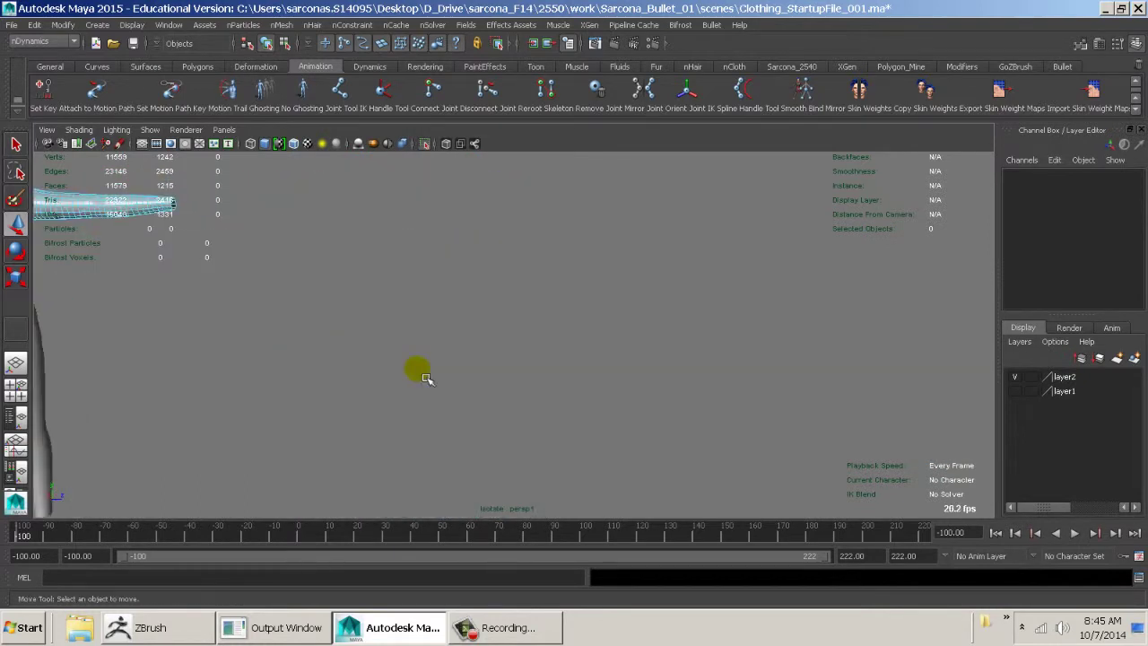
right_click_drag(634, 389, 664, 397, "alt")
left_click_drag(390, 365, 401, 375, "alt")
middle_click_drag(484, 387, 637, 396, "alt")
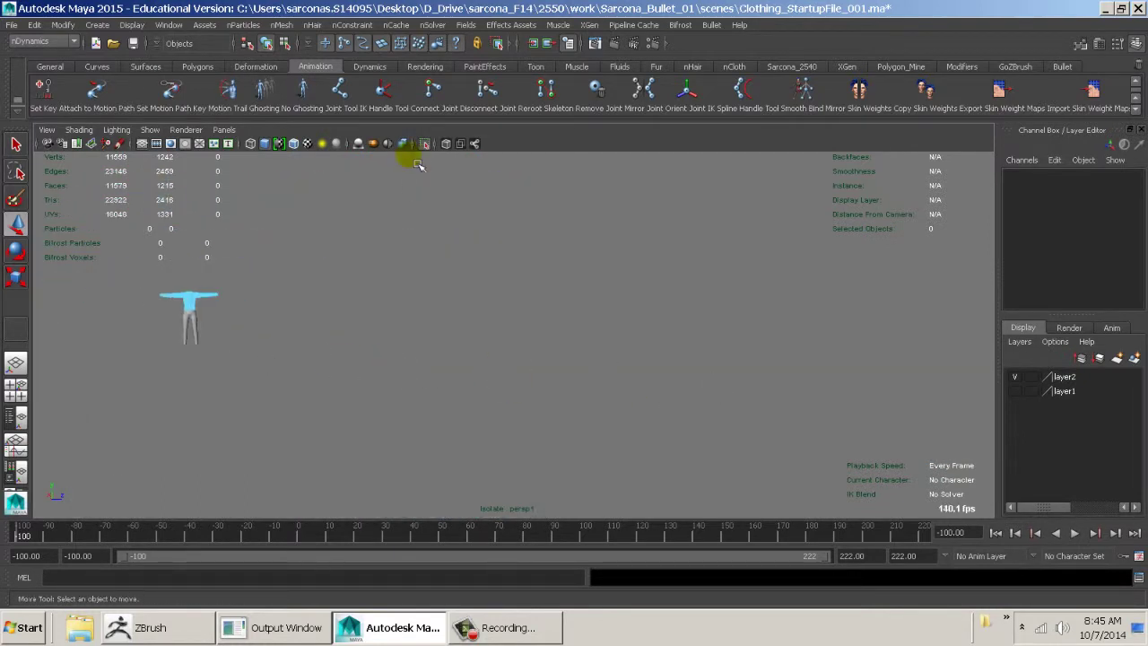
left_click(427, 145)
left_click(323, 325)
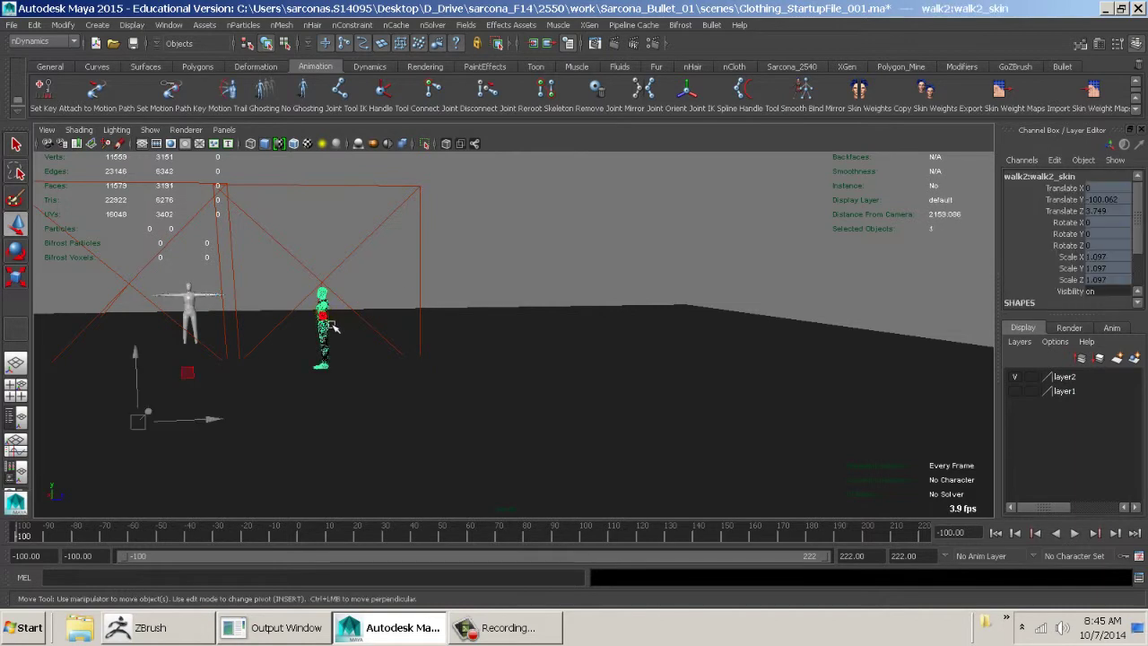
key("f")
left_click_drag(333, 326, 428, 318, "alt")
right_click_drag(428, 318, 569, 235, "alt")
left_click(569, 235)
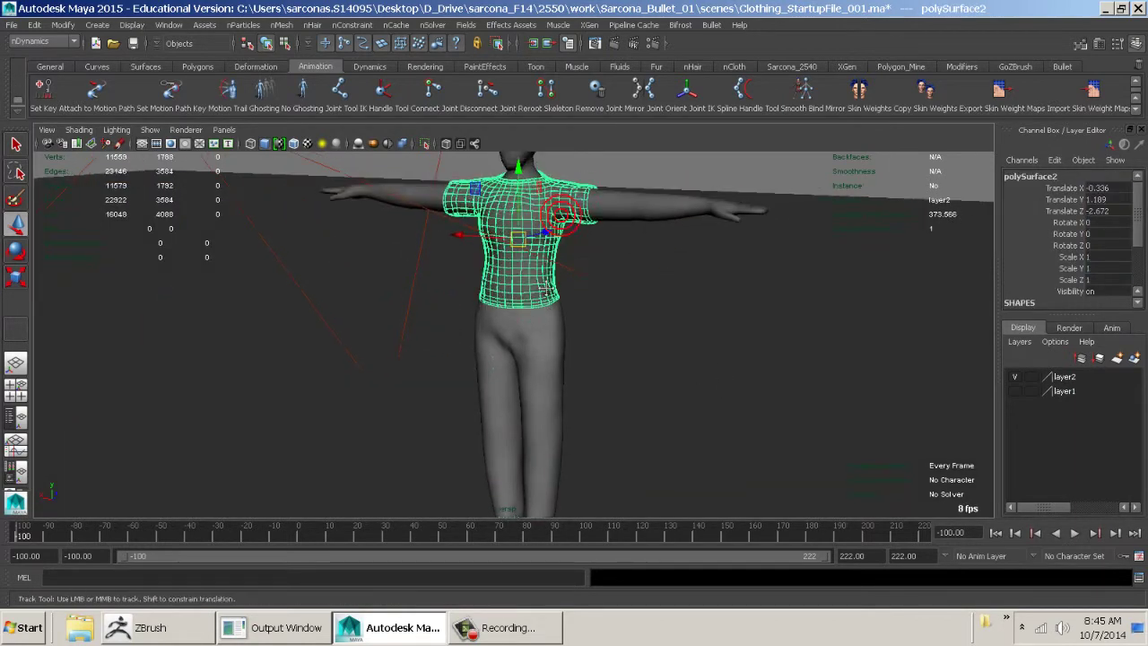
key("f")
- Turn off smooth preview on the short-sleeved shirt and examine how it fits over the torso from front and back
left_click_drag(729, 402, 599, 331, "alt")
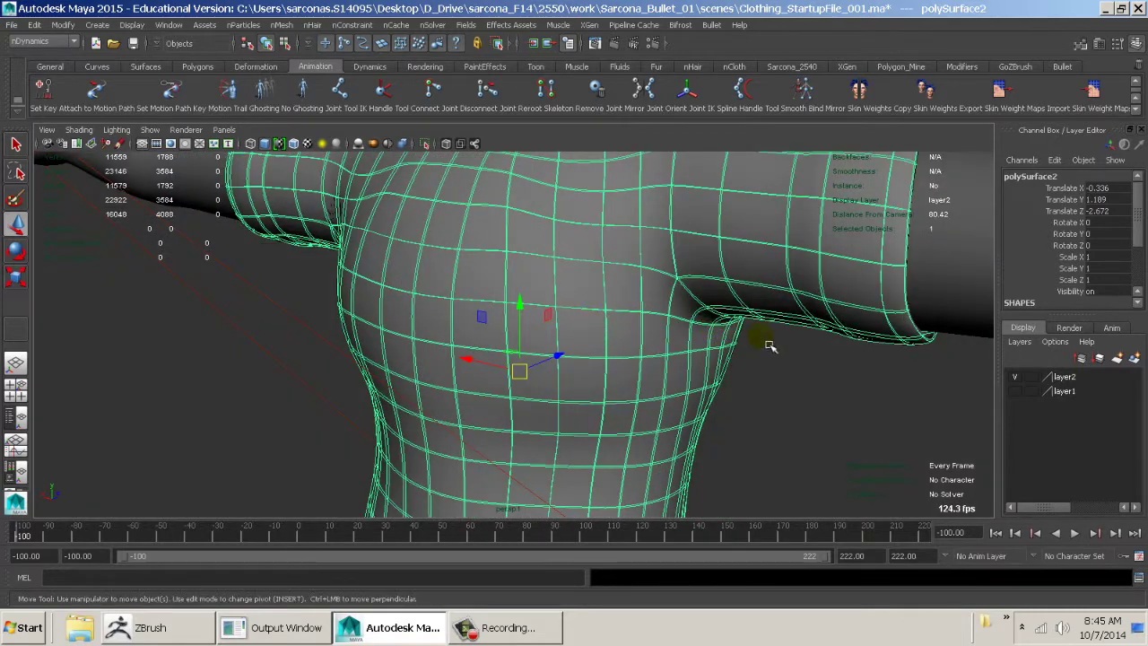
key("1")
left_click_drag(752, 348, 831, 313, "alt")
right_click_drag(831, 313, 599, 349, "alt")
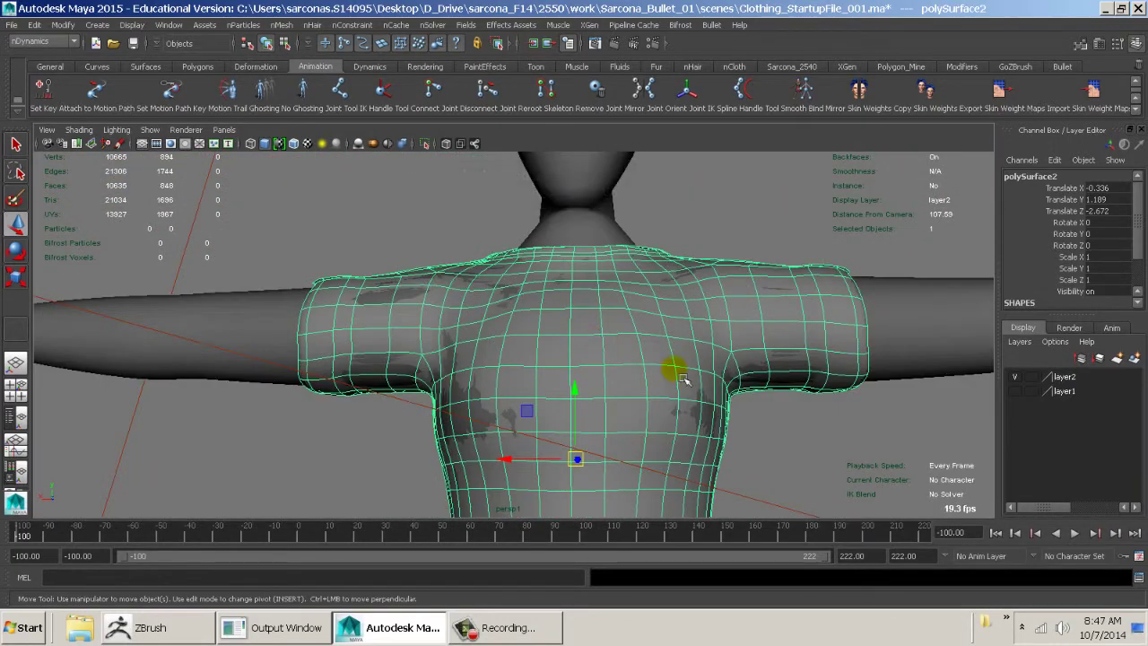
right_click_drag(684, 380, 608, 403, "alt")
left_click_drag(608, 403, 601, 369, "alt")
right_click_drag(569, 381, 861, 374, "alt")
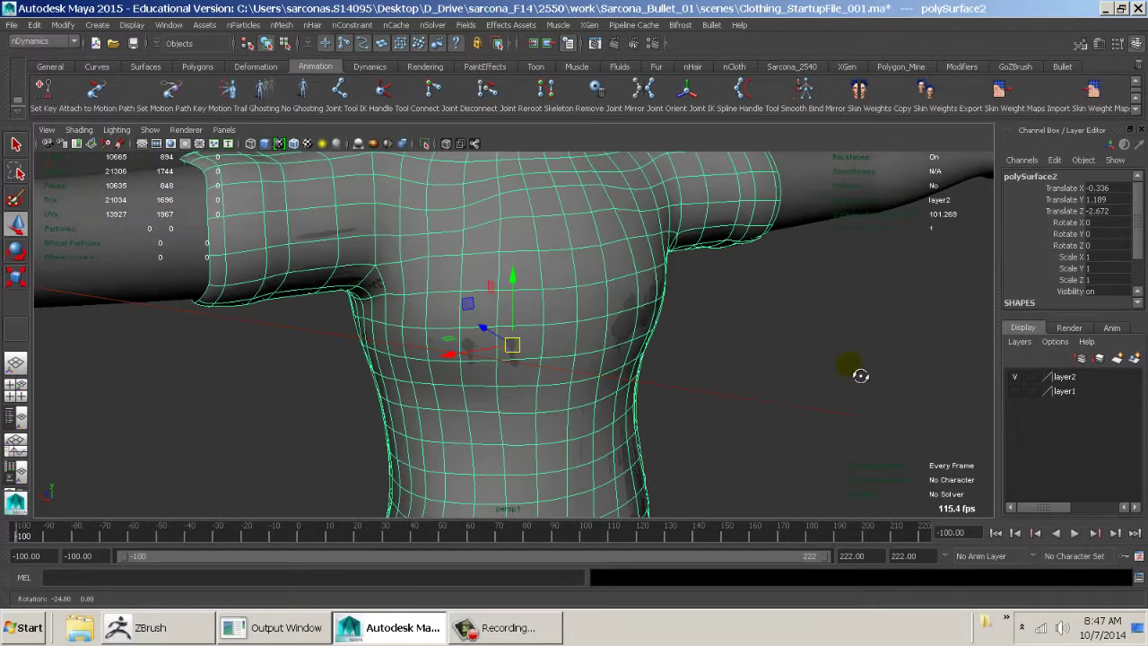
left_click_drag(861, 374, 628, 329, "alt")
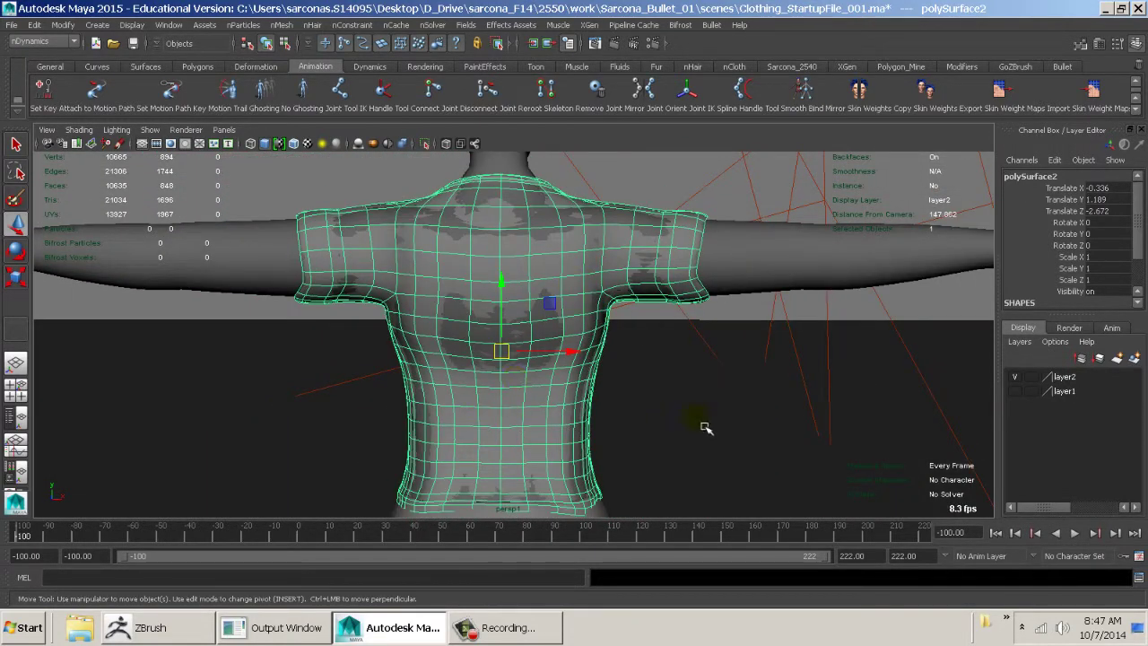
- Compare the walk2 character's trousers with and without smooth preview
left_click_drag(706, 428, 580, 443, "alt")
middle_click_drag(580, 443, 589, 356, "alt")
left_click(599, 340)
left_click_drag(680, 344, 487, 225, "alt")
left_click(489, 367)
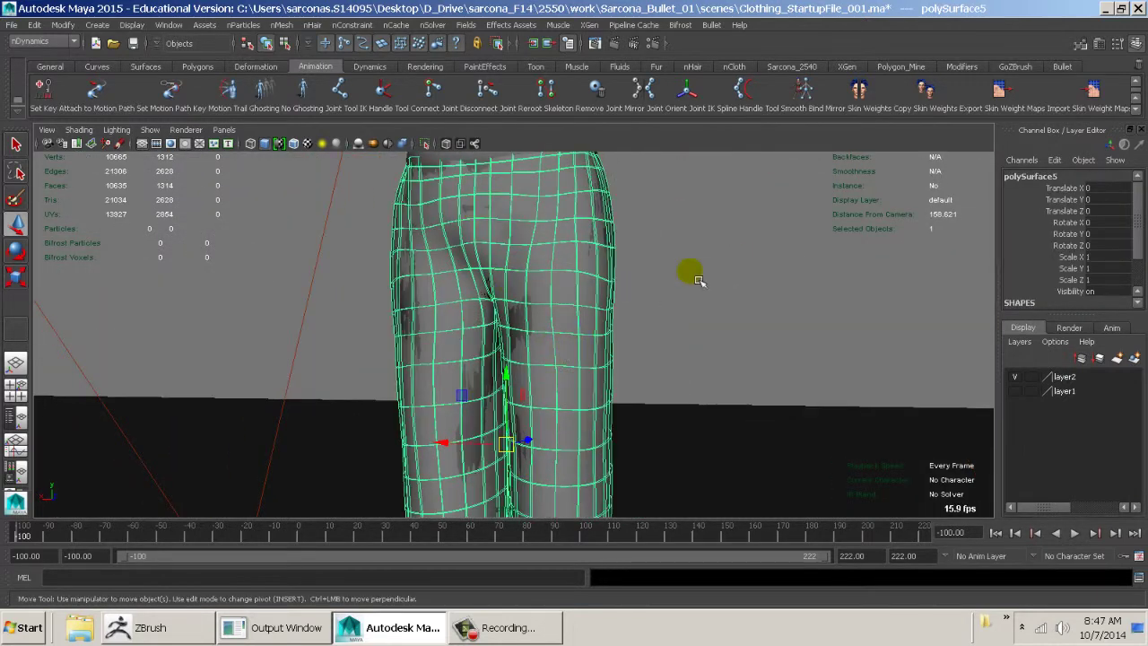
key("3")
key("1")
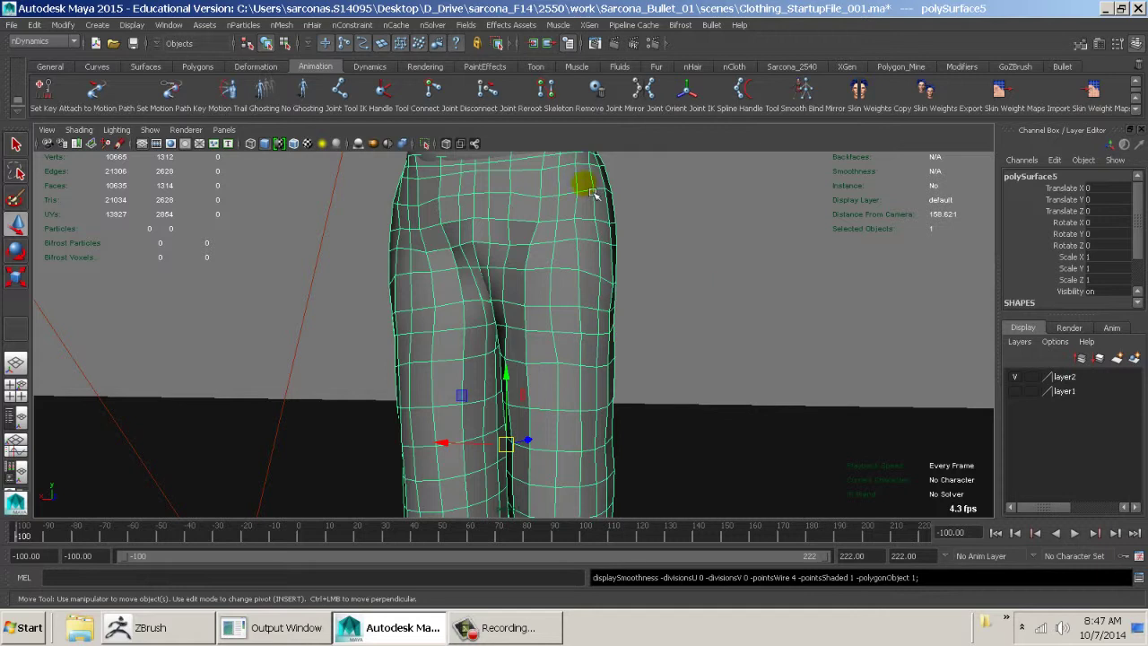
- Examine the fit of the shirt and trousers on the walk2 character from the front, back and sides
mouse_move(706, 266)
left_mouse_down("alt")
mouse_move(410, 269)
mouse_move(697, 263)
left_mouse_up("alt")
right_click_drag(697, 264, 418, 263, "alt")
left_click(628, 273)
mouse_move(635, 276)
left_mouse_down("alt")
mouse_move(636, 329)
mouse_move(630, 298)
left_mouse_up("alt")
middle_click_drag(598, 375, 575, 220, "alt")
left_click_drag(531, 352, 523, 440, "alt")
left_click(543, 381)
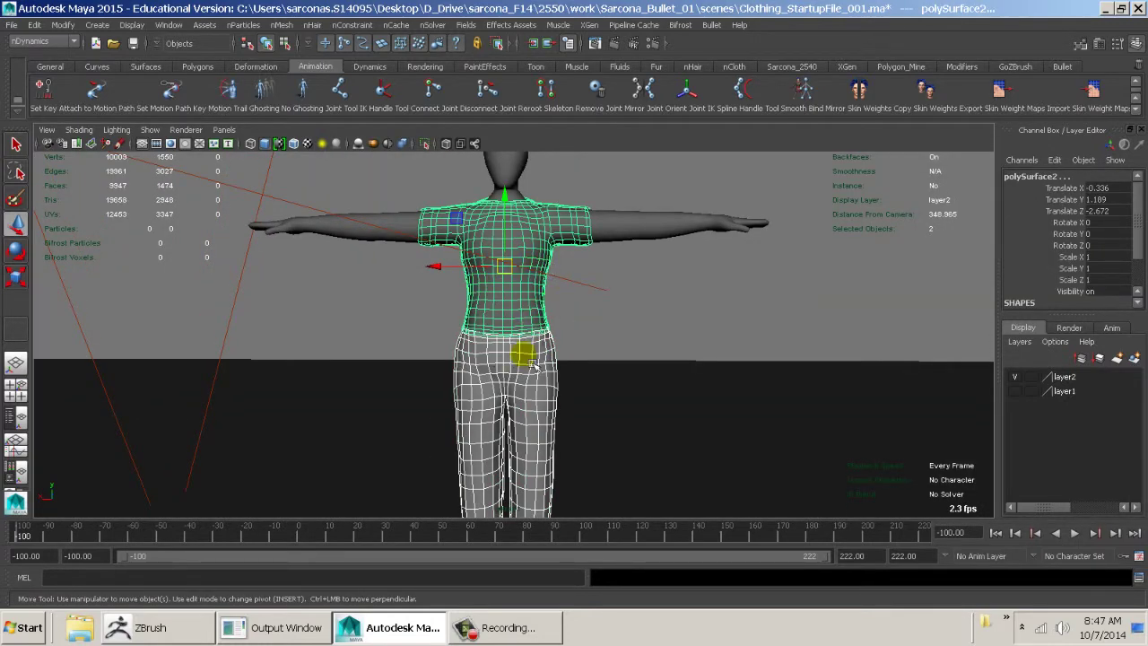
left_click(661, 309)
left_click_drag(702, 328, 359, 349, "alt")
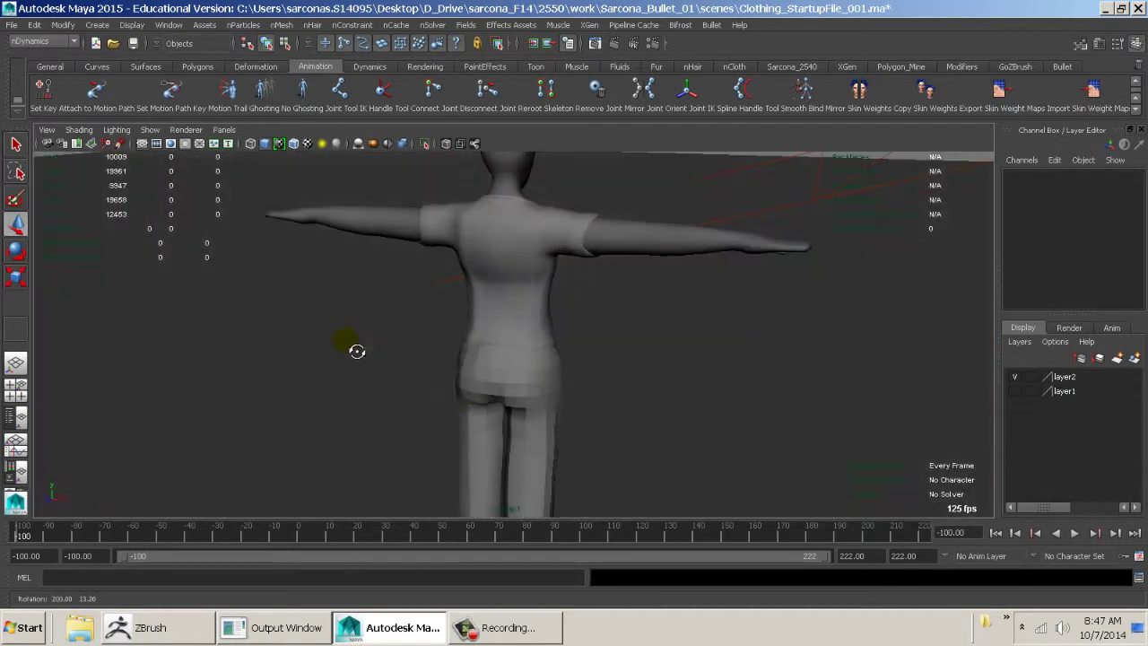
right_click_drag(389, 307, 500, 415, "alt")
left_click_drag(487, 461, 754, 344, "alt")
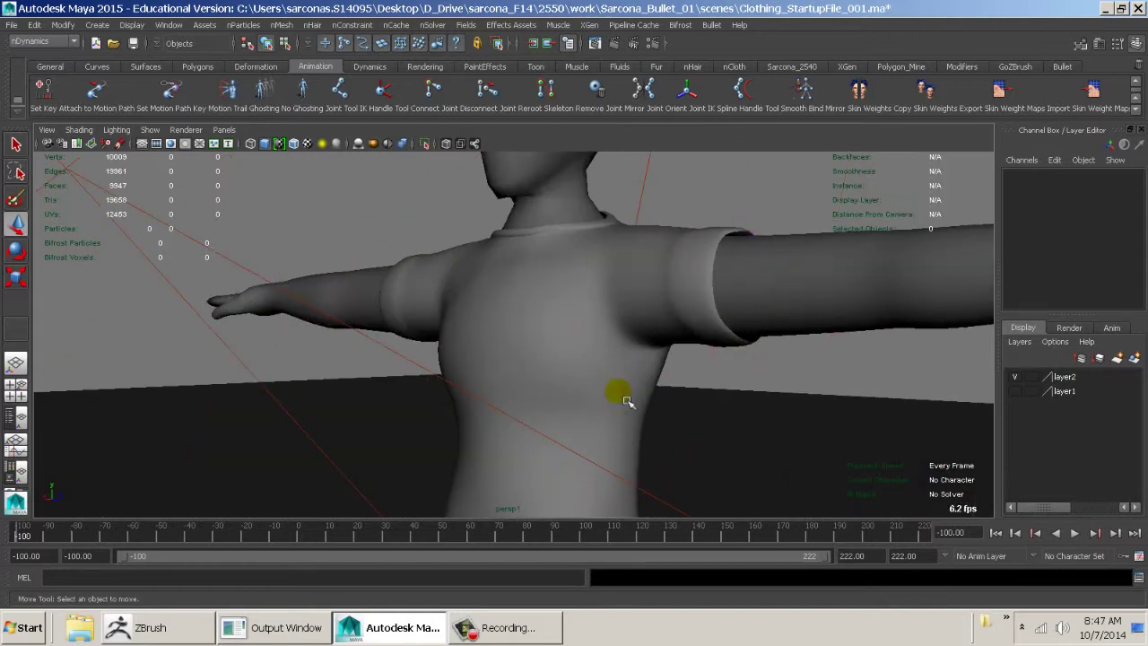
- Turn on smooth preview for the walk2 character's trousers and clear the selection
right_click_drag(580, 430, 628, 428, "alt")
middle_click_drag(679, 415, 520, 380, "alt")
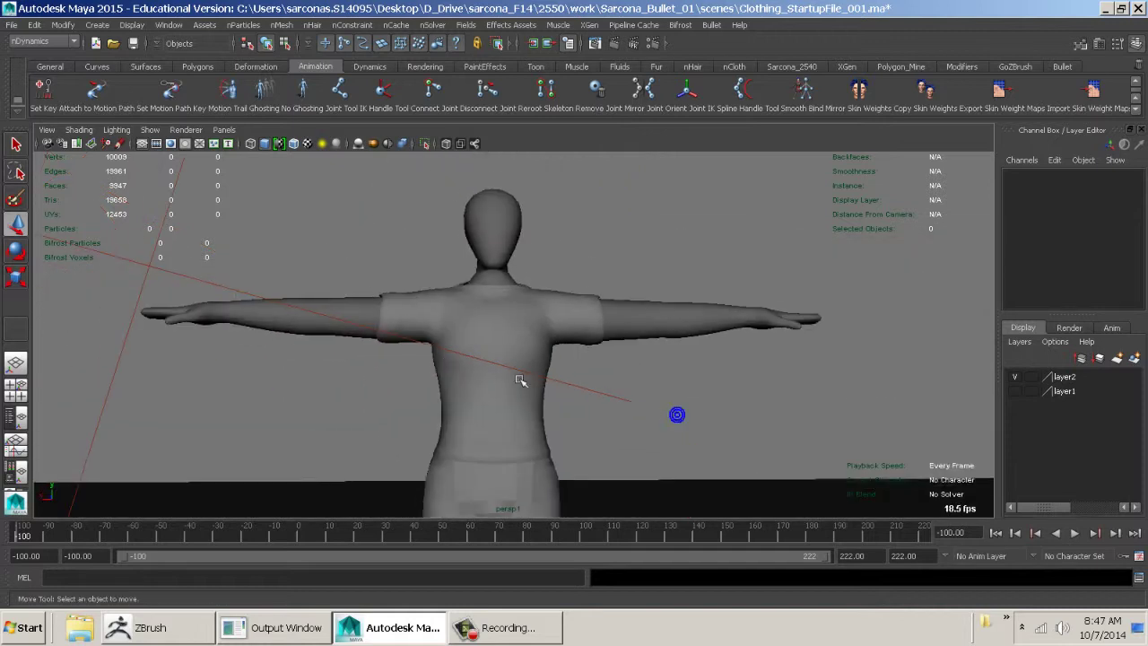
right_click_drag(569, 369, 492, 382, "alt")
left_click(493, 382)
left_click(628, 259)
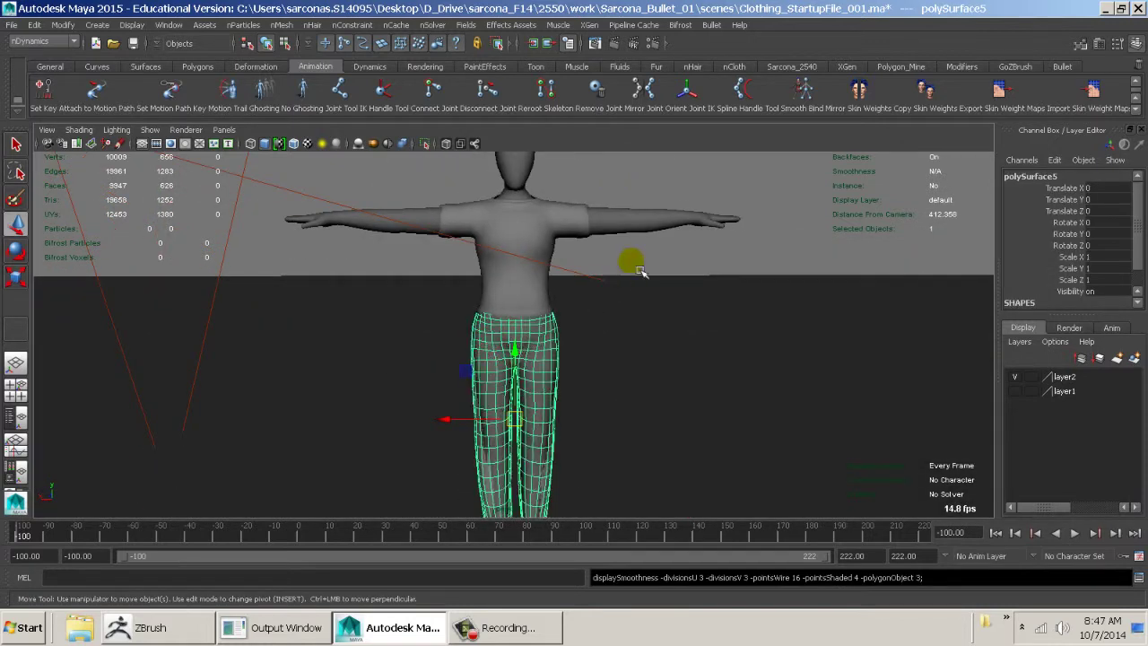
- Remove the T-posed runner's body skin mesh from the scene
left_click_drag(658, 331, 547, 254, "alt")
middle_click_drag(345, 341, 655, 348, "alt")
right_click_drag(655, 348, 565, 347, "alt")
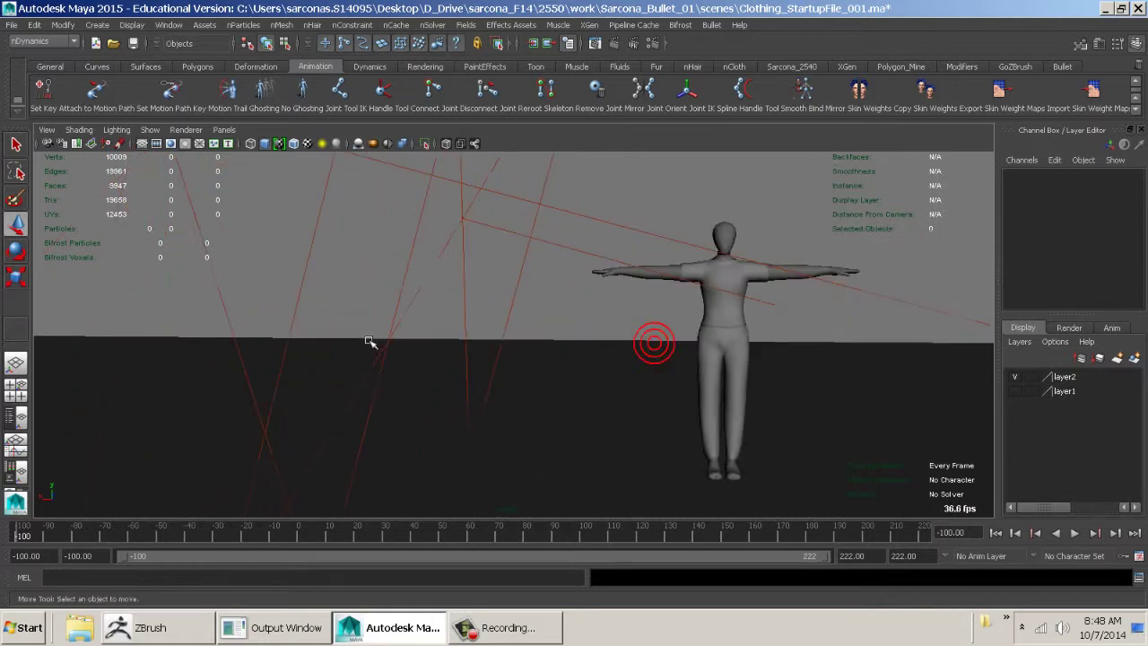
middle_click_drag(369, 344, 677, 344, "alt")
left_click_drag(632, 346, 457, 339, "alt")
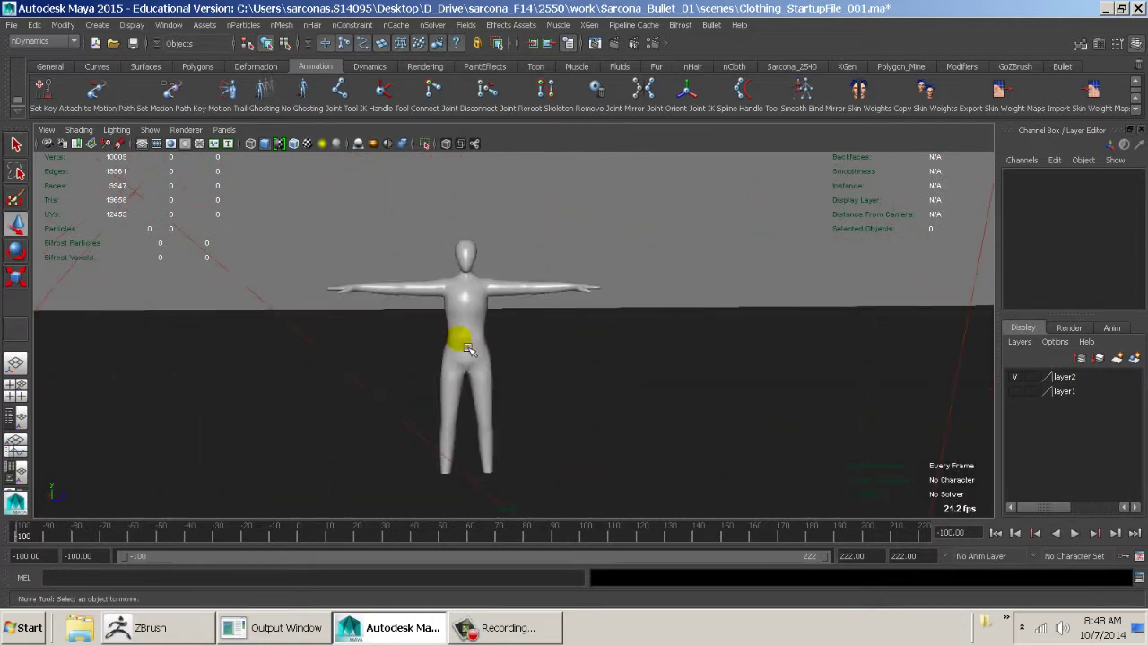
left_click(460, 341)
left_click(503, 321)
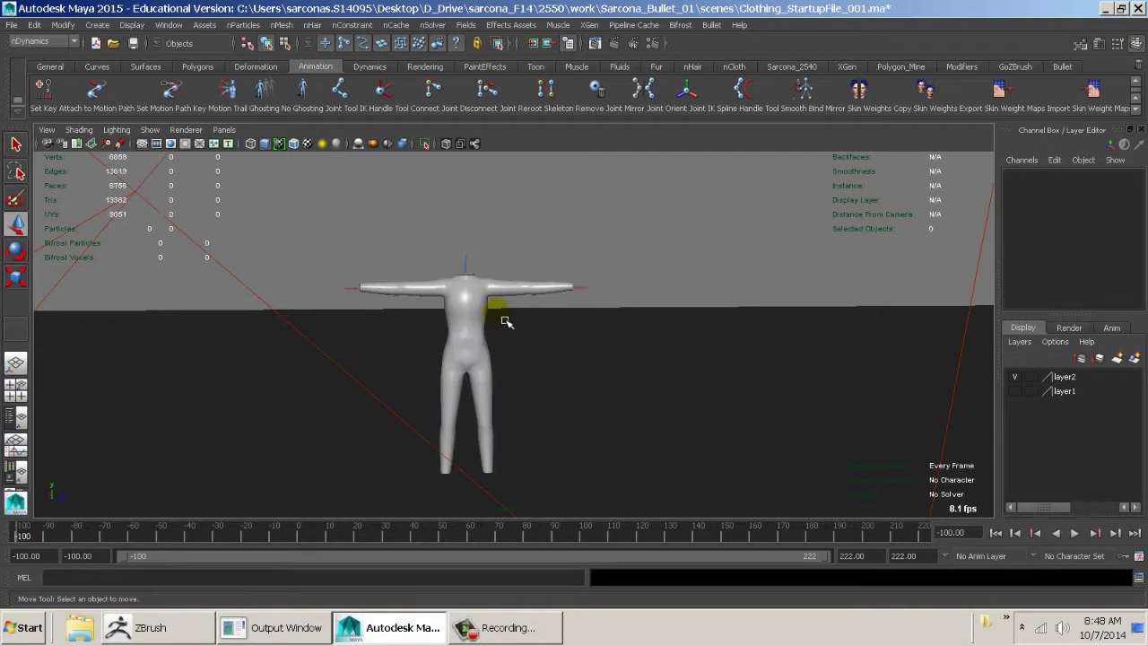
- Remove the runner's separated shirt and trousers along with the remaining skeleton joints
left_click(469, 314)
left_click(495, 354)
left_click(494, 354)
key("ctrl+h")
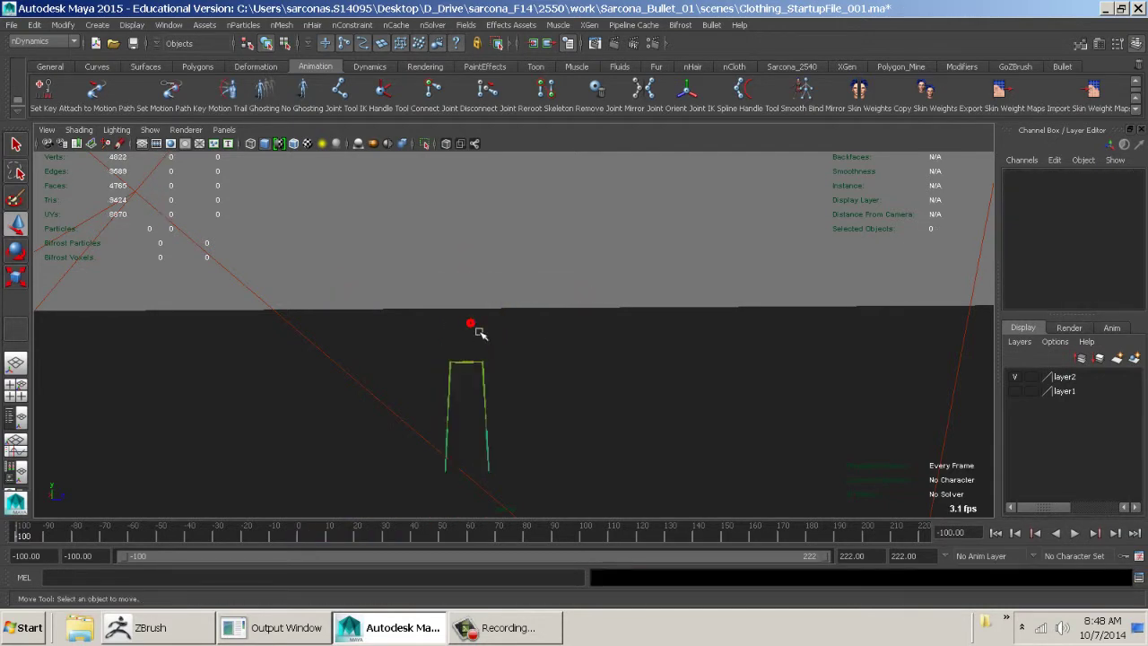
left_click_drag(472, 323, 475, 392)
key("Delete")
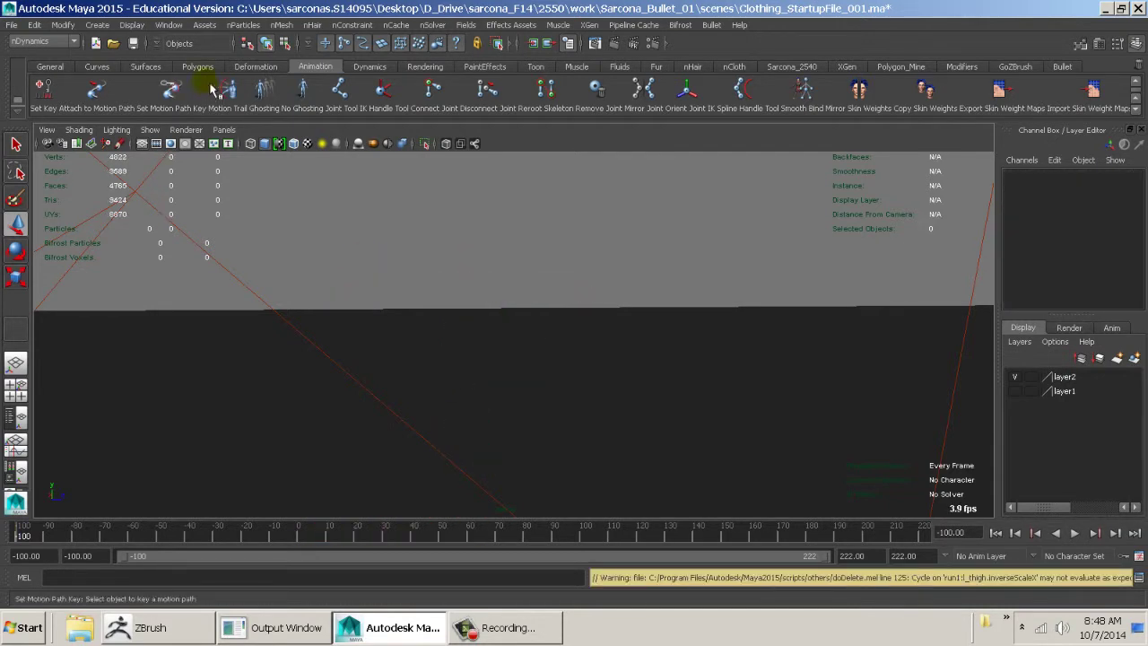
- Delete the runner's leftover run1:reference and run1_skin nodes through the Outliner
left_click(169, 24)
left_click(184, 142)
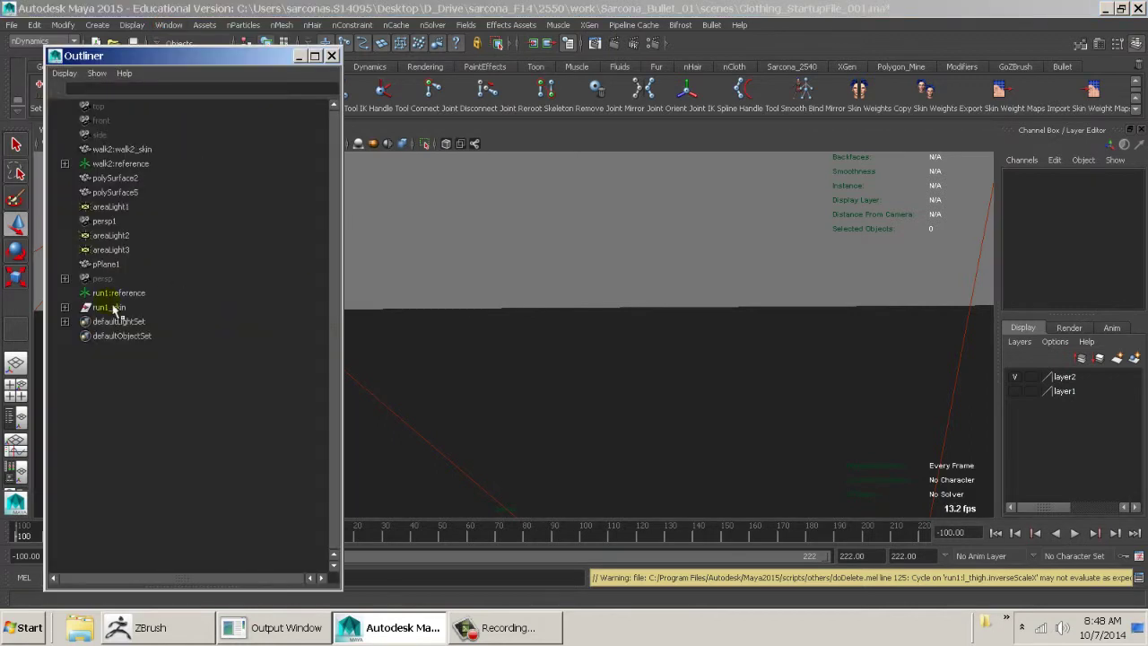
left_click_drag(120, 308, 117, 296)
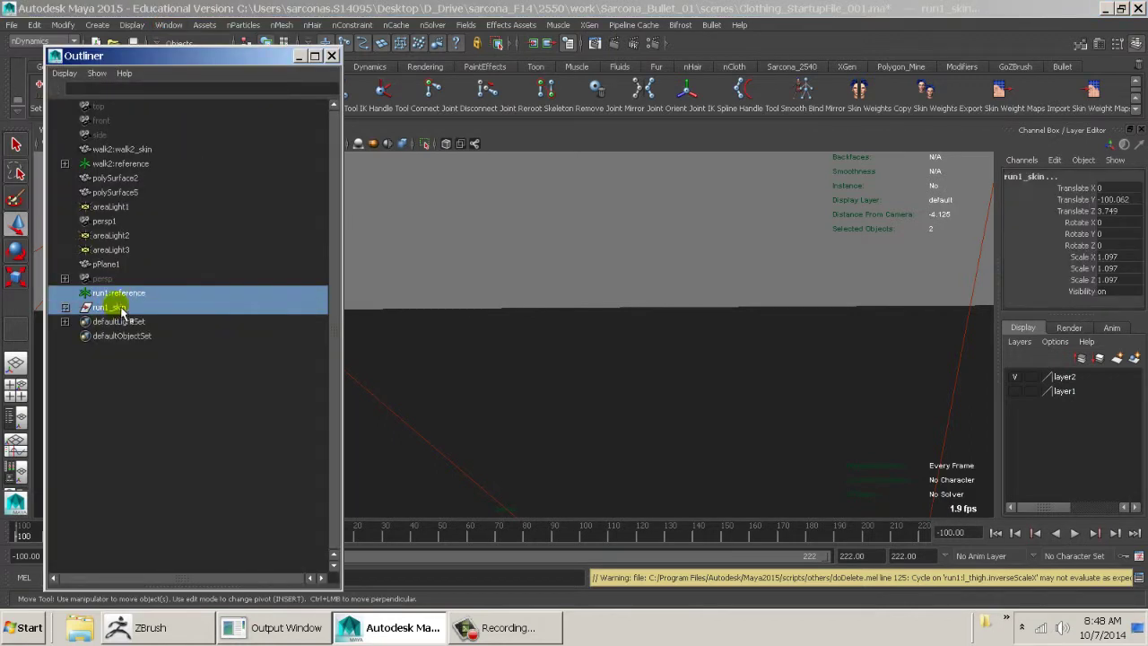
key("Delete")
- Check what the remaining plane, polySurface and walk2 skin nodes in the Outliner are, then close it and clear the selection
left_click(107, 278)
left_click(110, 263)
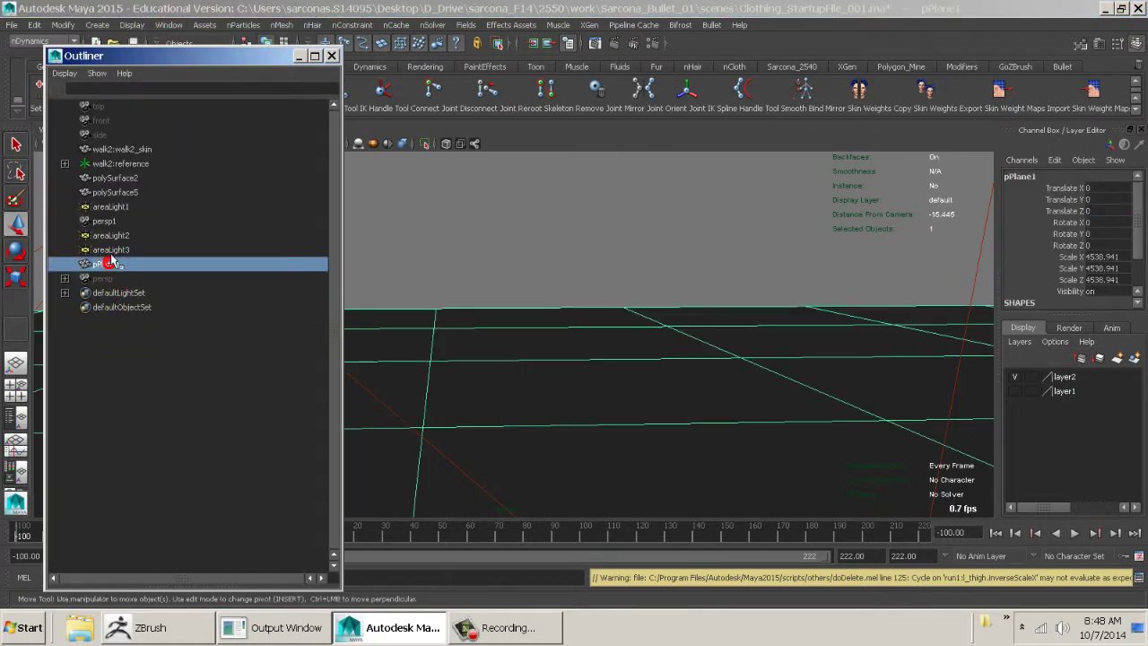
double_click(126, 192)
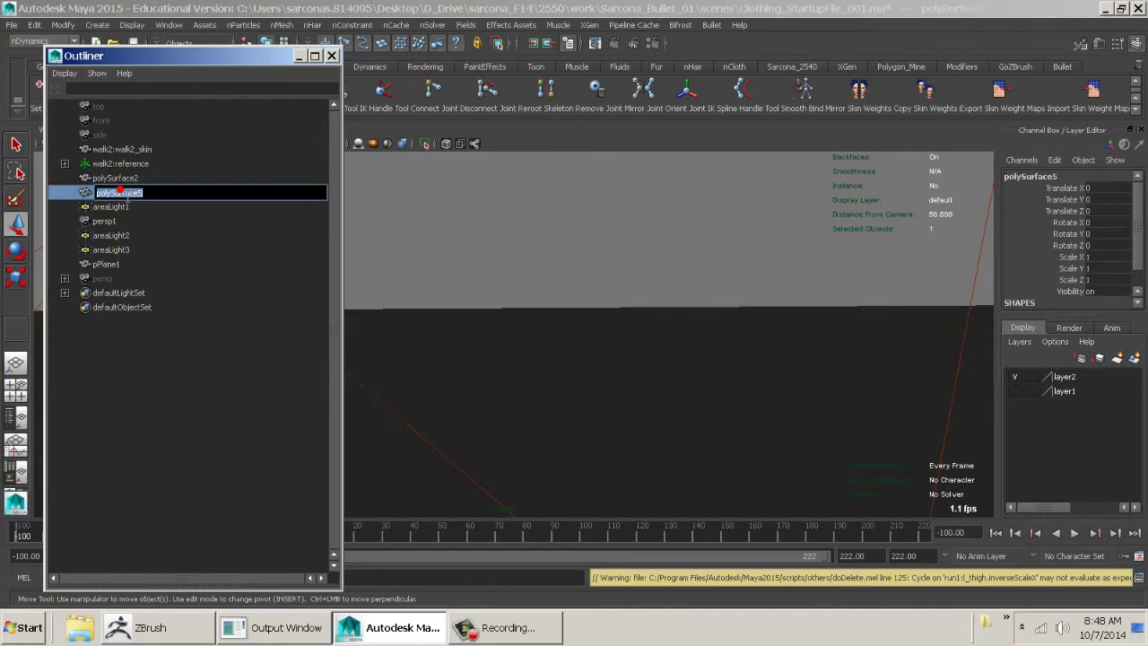
left_click(125, 150)
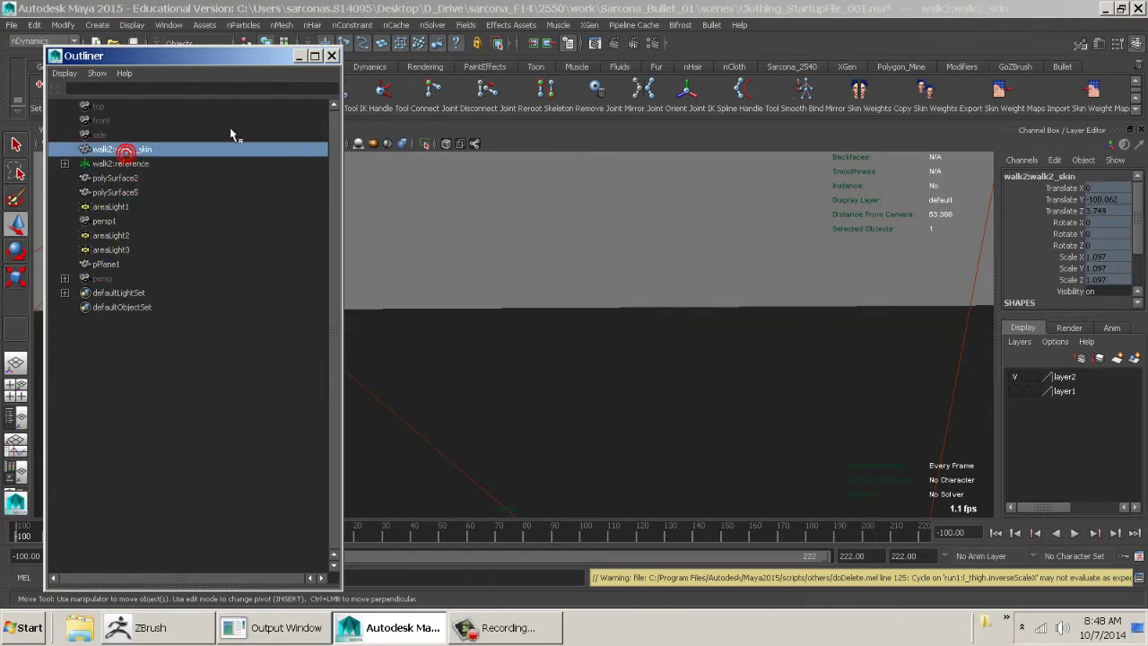
left_click(333, 56)
left_click(467, 248)
- Examine the clothed walk2 character from front and back, highlighting the shirt and trousers as individual meshes
left_click_drag(508, 282, 404, 345, "alt")
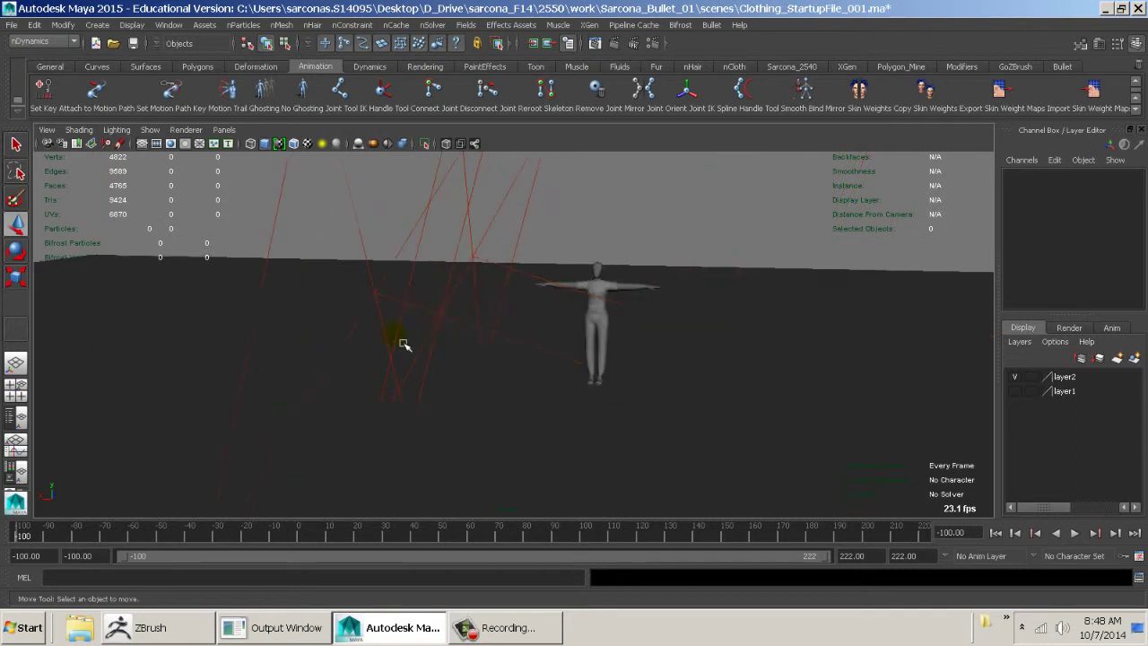
right_click_drag(622, 351, 563, 385, "alt")
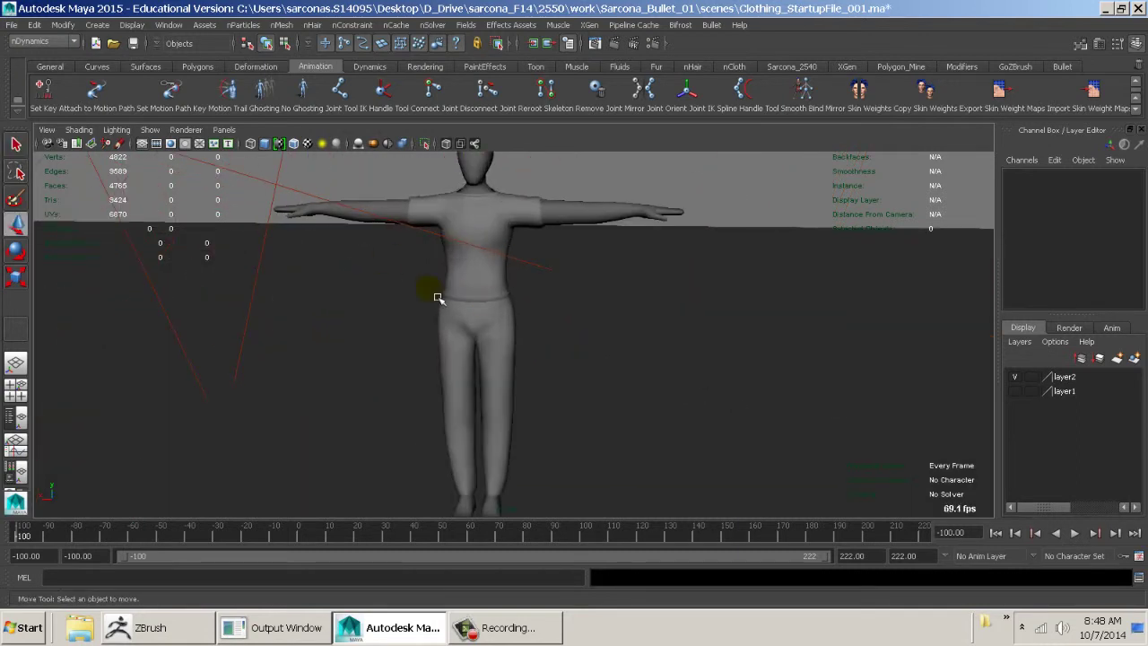
left_click(520, 278)
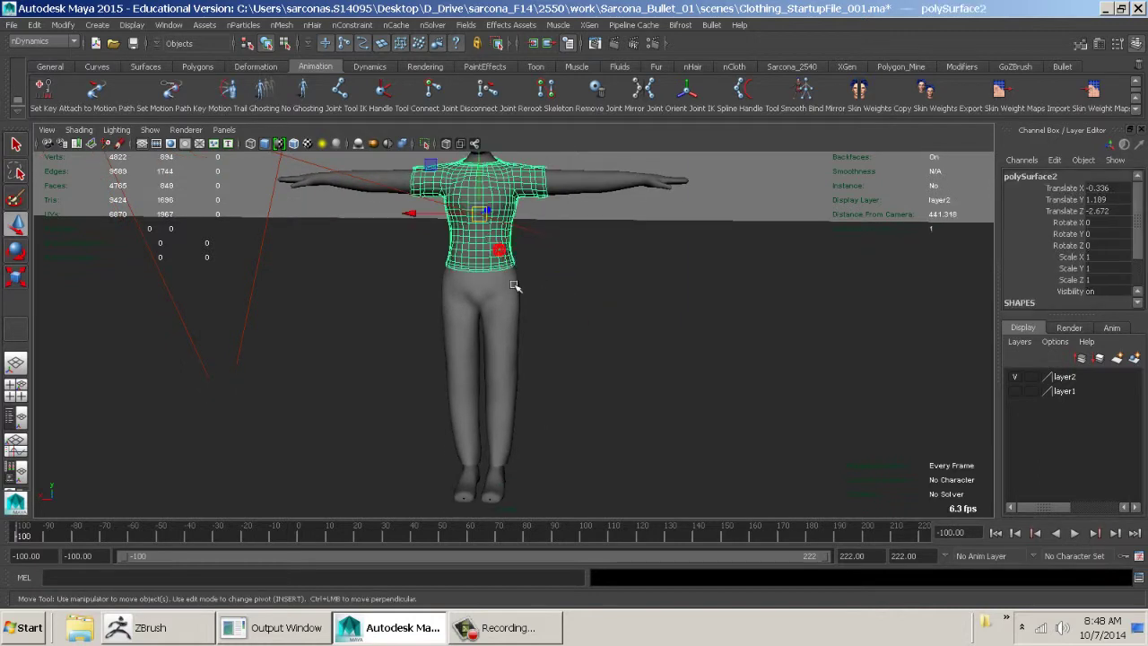
left_click(522, 366, "shift")
left_click(523, 309)
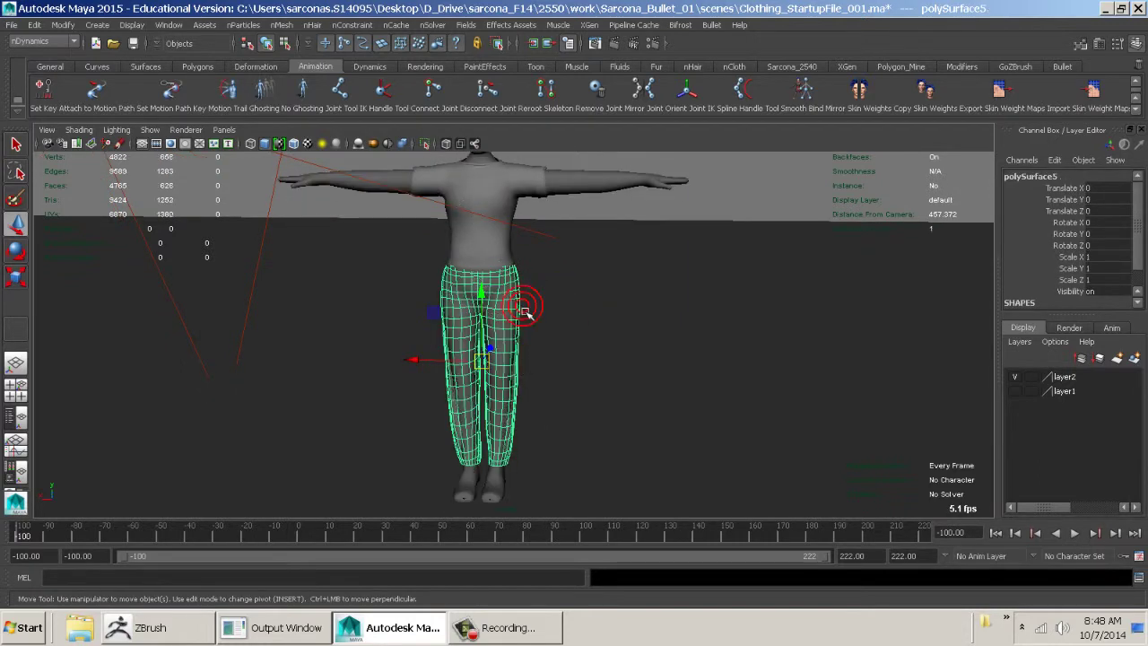
left_click(518, 262, "shift")
key("f")
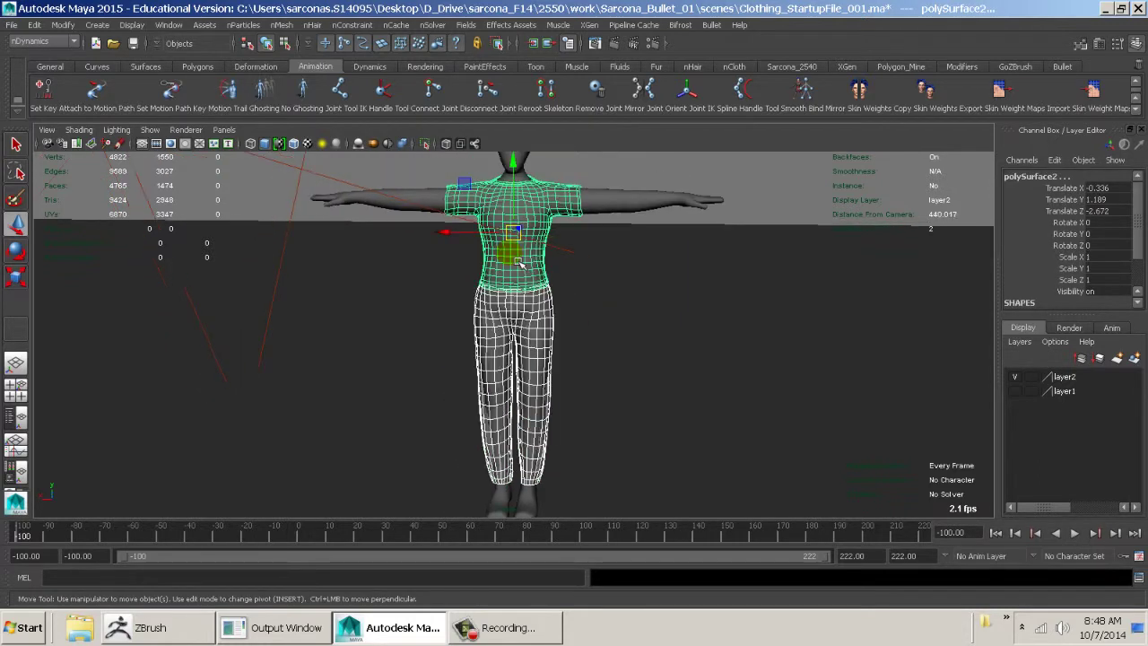
left_click(619, 316)
left_click_drag(671, 317, 648, 321, "alt")
left_click(689, 237)
right_click_drag(599, 357, 631, 407, "alt")
left_click_drag(630, 407, 732, 420, "alt")
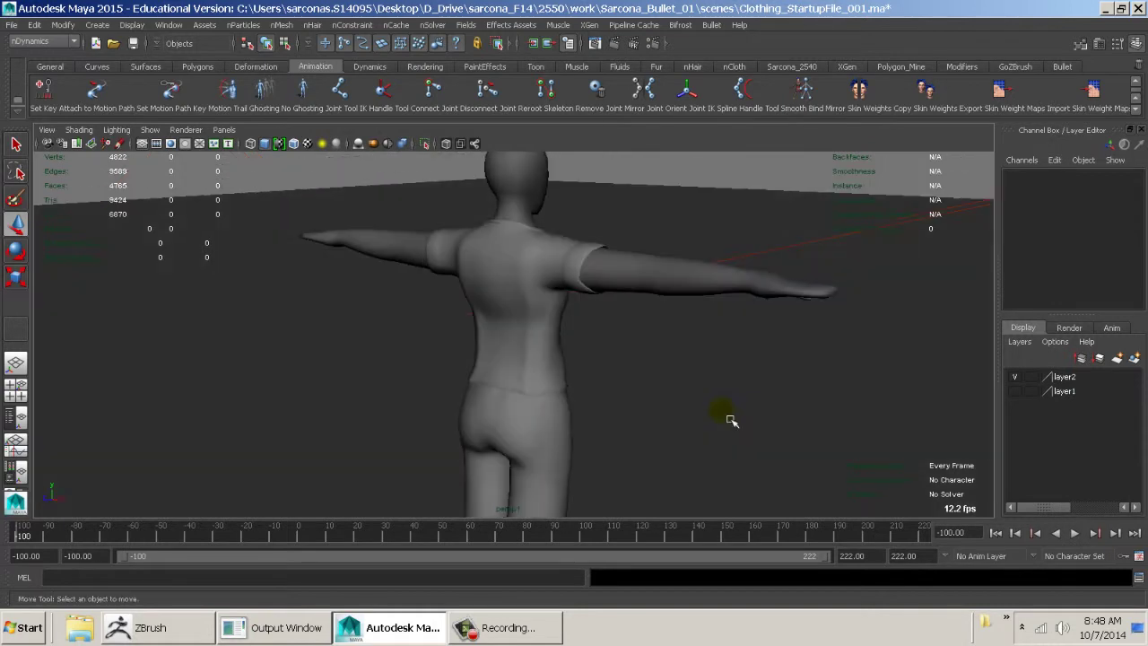
left_click(534, 355)
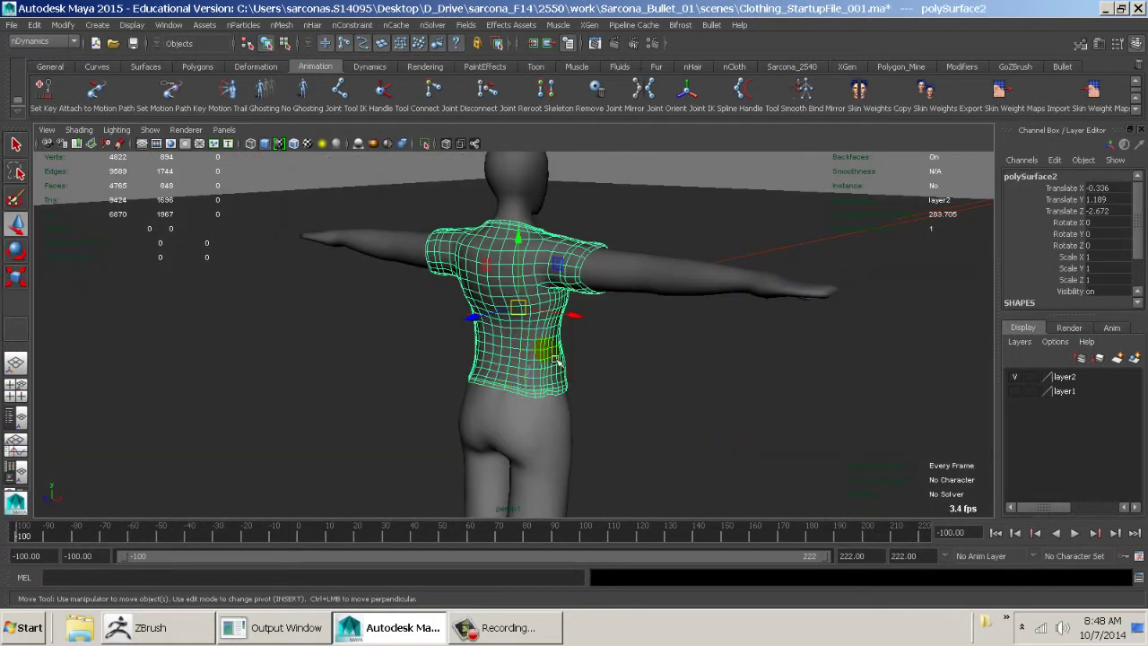
left_click(674, 182)
left_click_drag(675, 182, 500, 394, "alt")
middle_click_drag(500, 394, 494, 214, "alt")
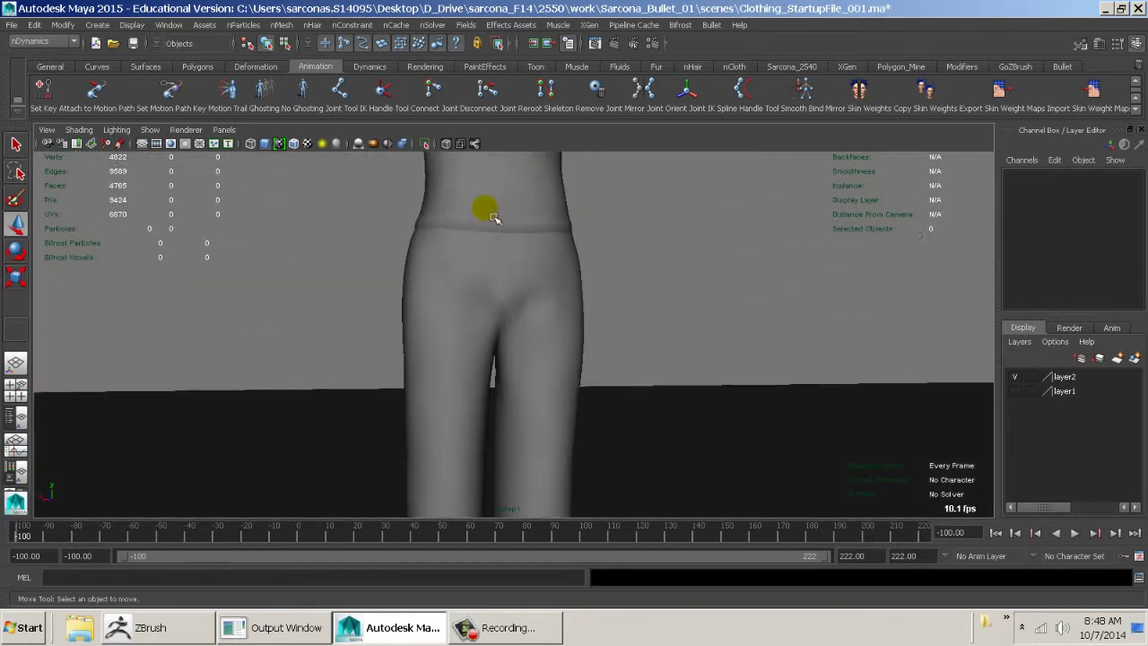
right_click_drag(574, 352, 350, 305, "alt")
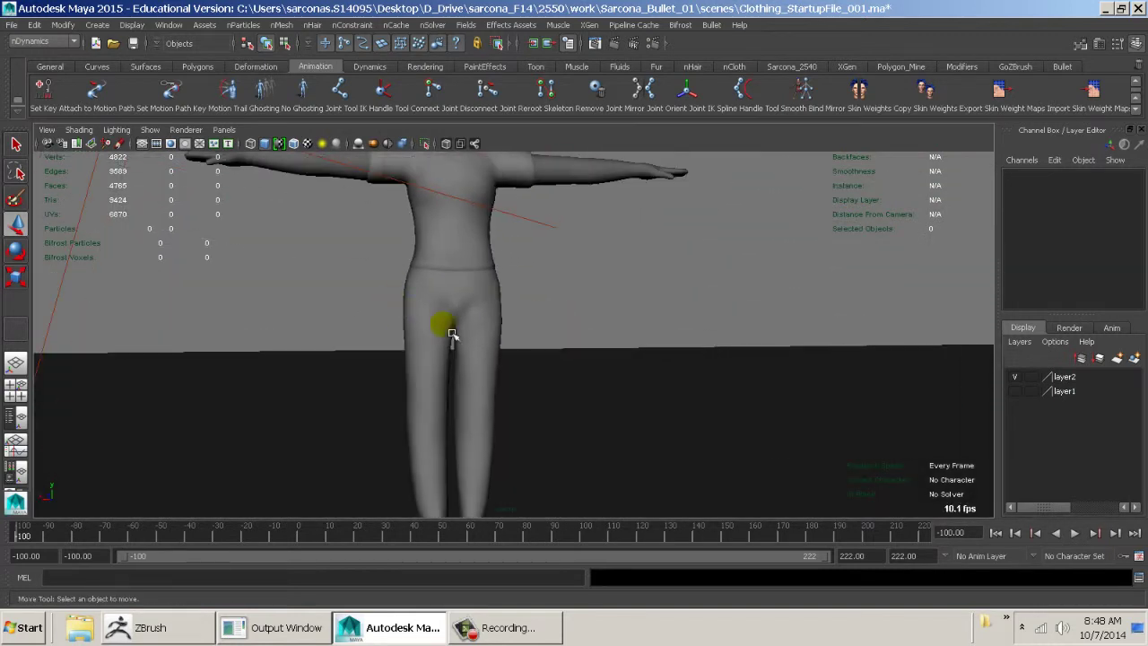
- Inspect how the shirt hem meets the trousers' waist from the front, side and back
left_click(492, 307)
left_click_drag(492, 307, 557, 318, "alt")
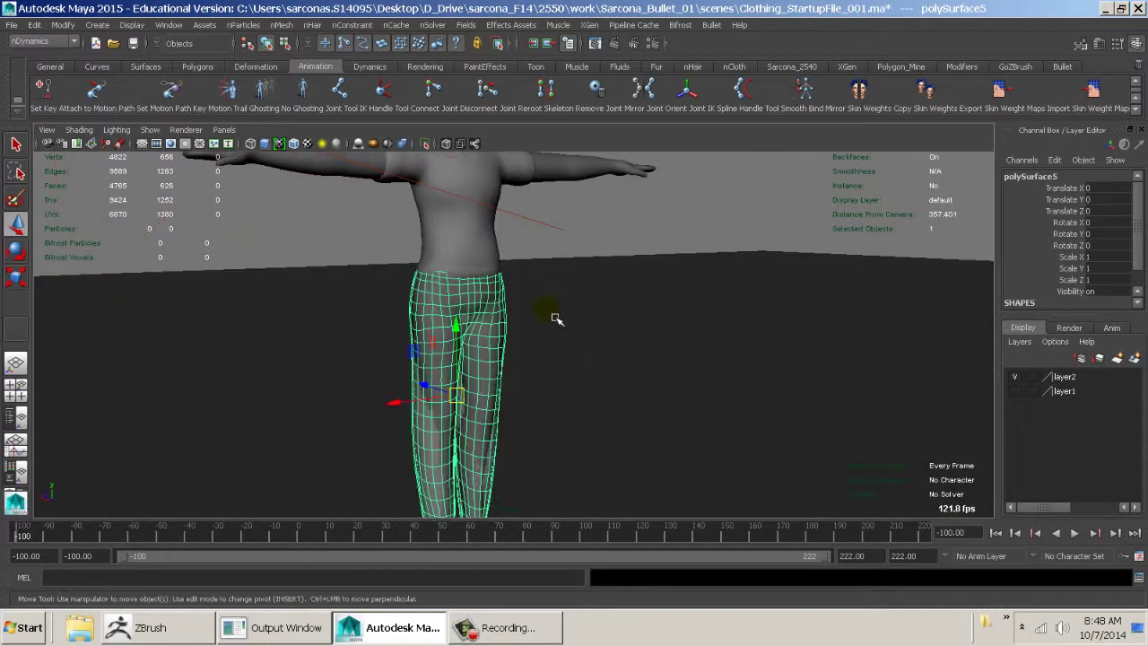
left_click(474, 264)
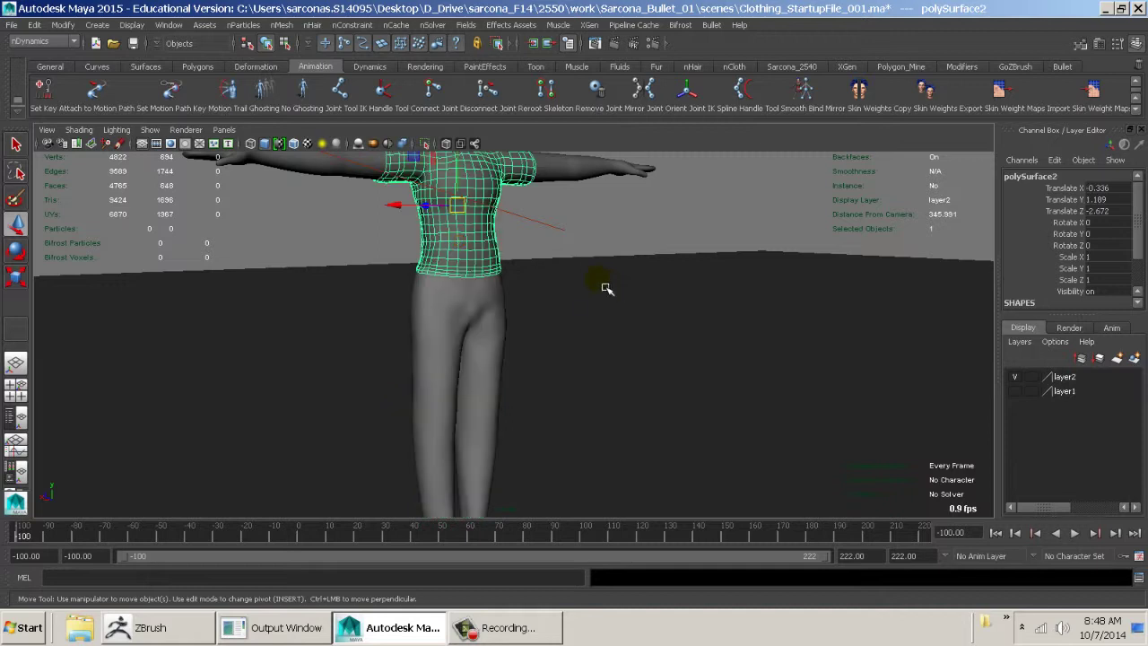
left_click(486, 302)
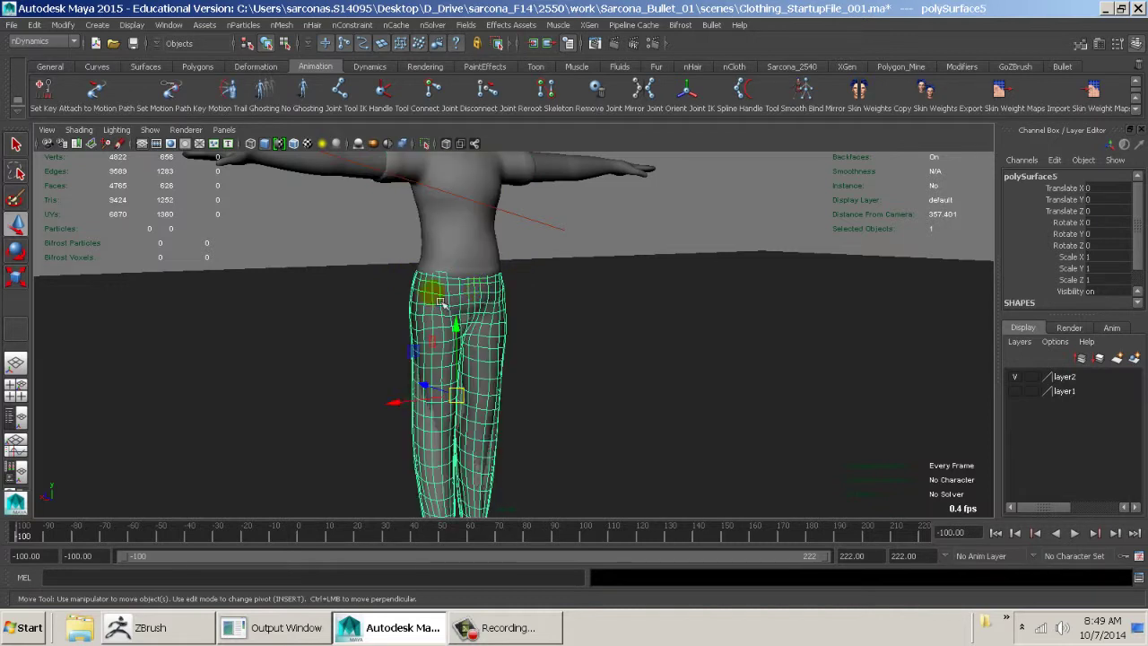
left_click(489, 278)
left_click(536, 252)
right_click_drag(543, 305, 813, 398, "alt")
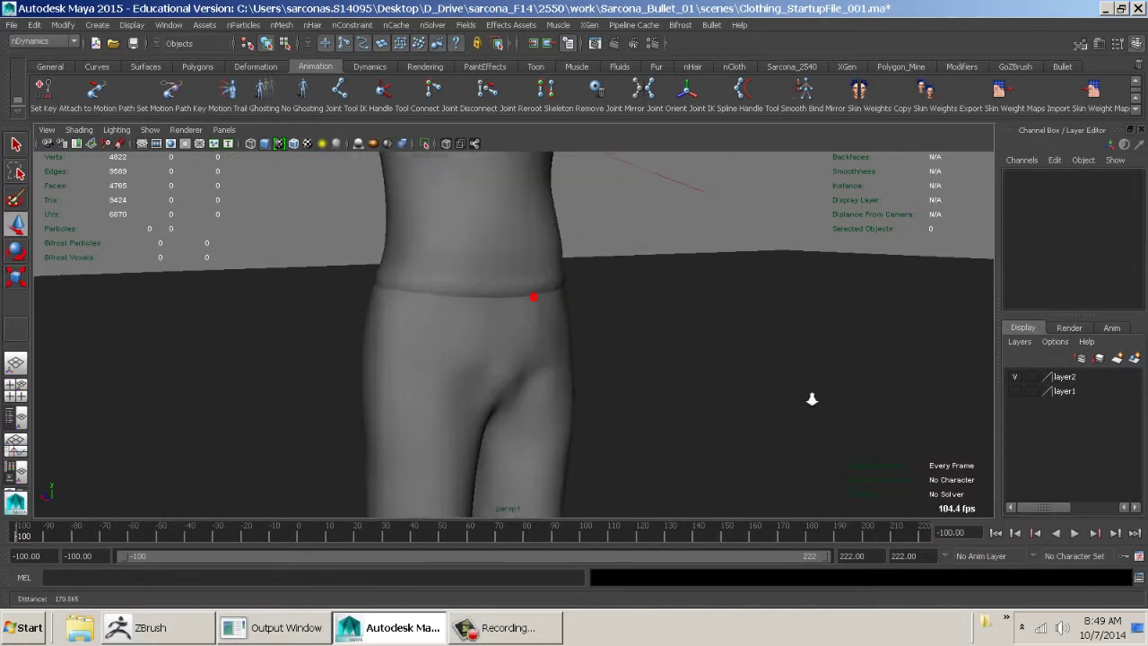
right_click_drag(593, 384, 607, 395, "alt")
left_click_drag(607, 394, 721, 405, "alt")
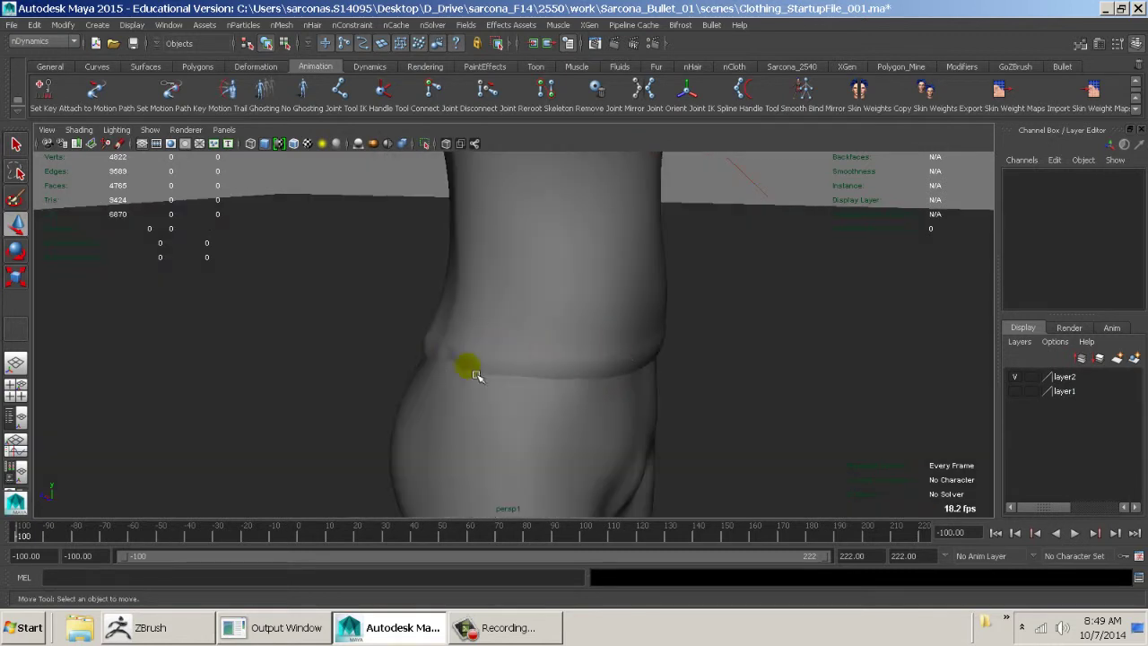
left_click_drag(477, 375, 533, 363, "alt")
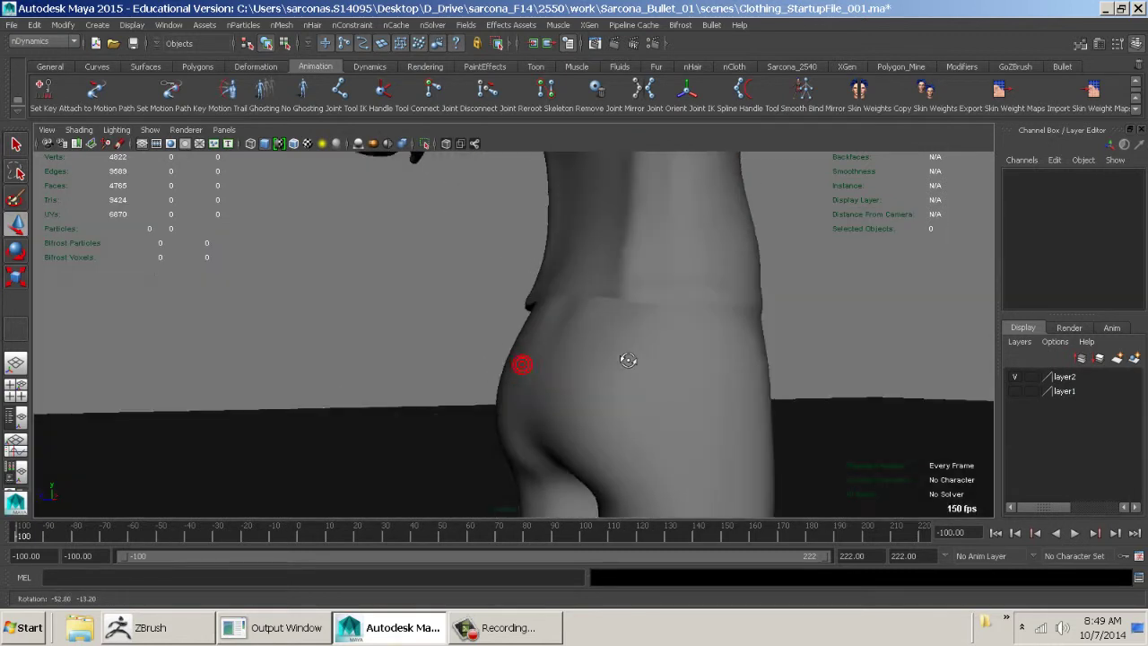
left_click(717, 285)
left_click_drag(718, 284, 545, 295, "alt")
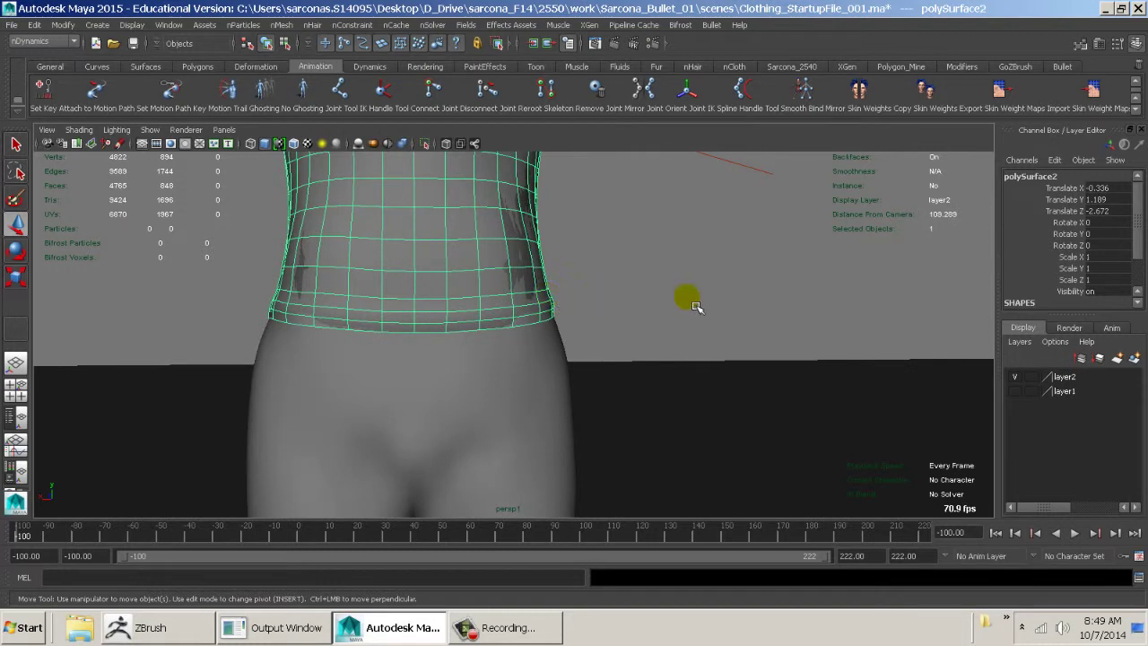
right_click_drag(696, 307, 502, 287, "alt")
left_click_drag(502, 287, 492, 277, "alt")
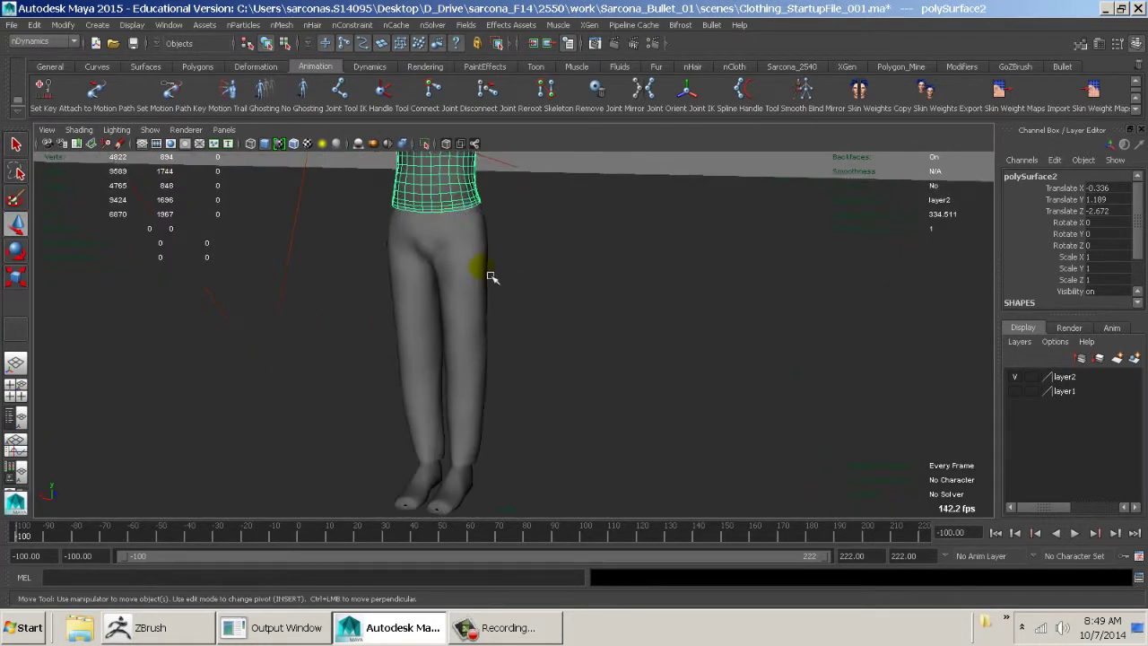
- Select the trousers and save the scene as a new version named Clothing_StartupFile_002.ma
left_click(492, 277)
left_click_drag(548, 346, 520, 341, "alt")
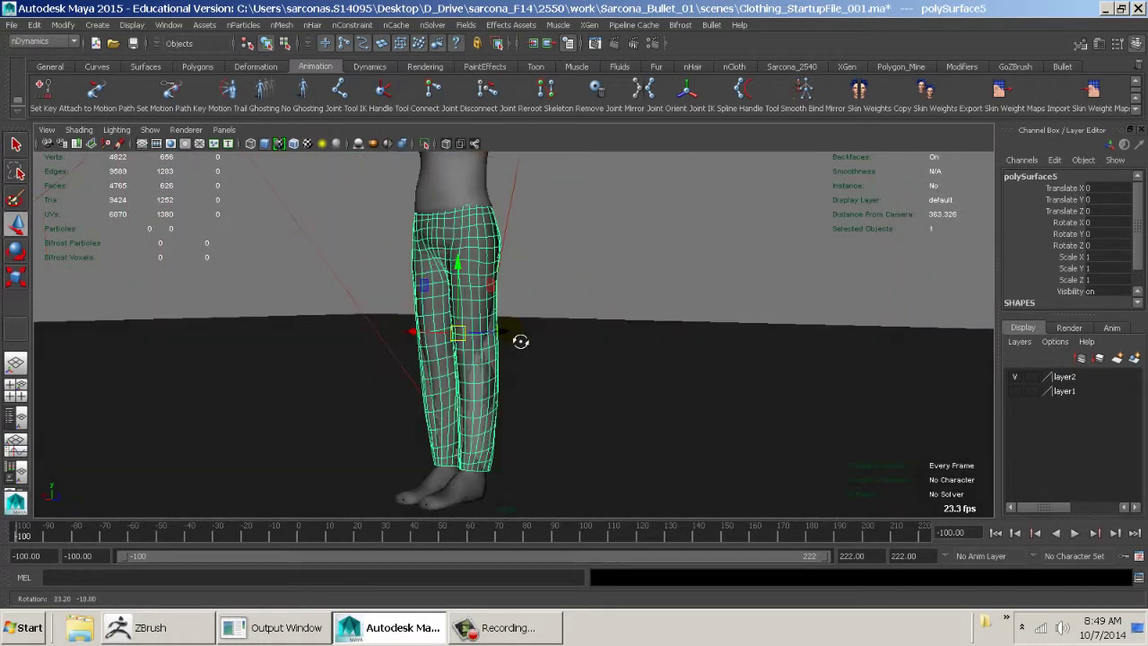
key("f")
right_click_drag(591, 330, 513, 335, "alt")
left_click(8, 26)
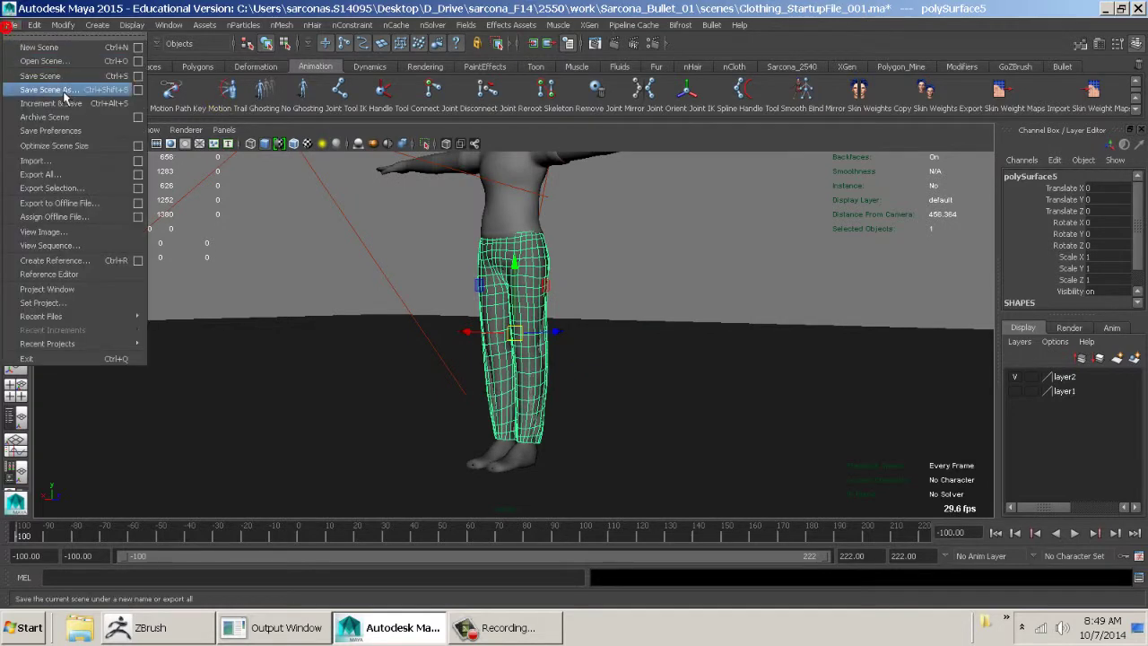
left_click(55, 90)
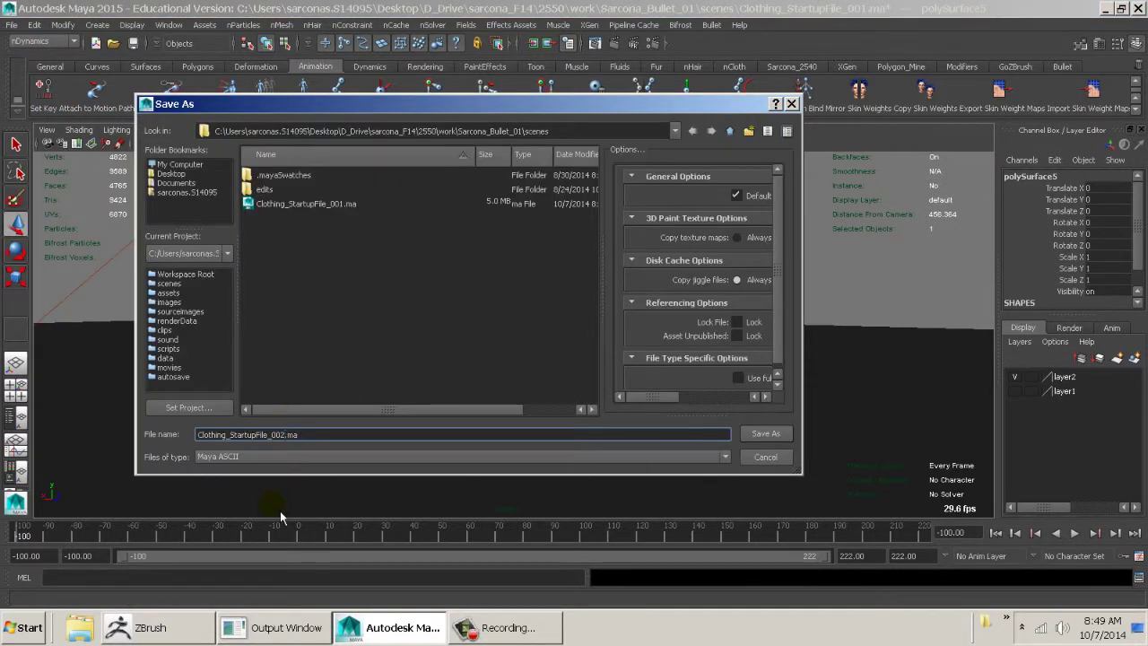
key("Return")
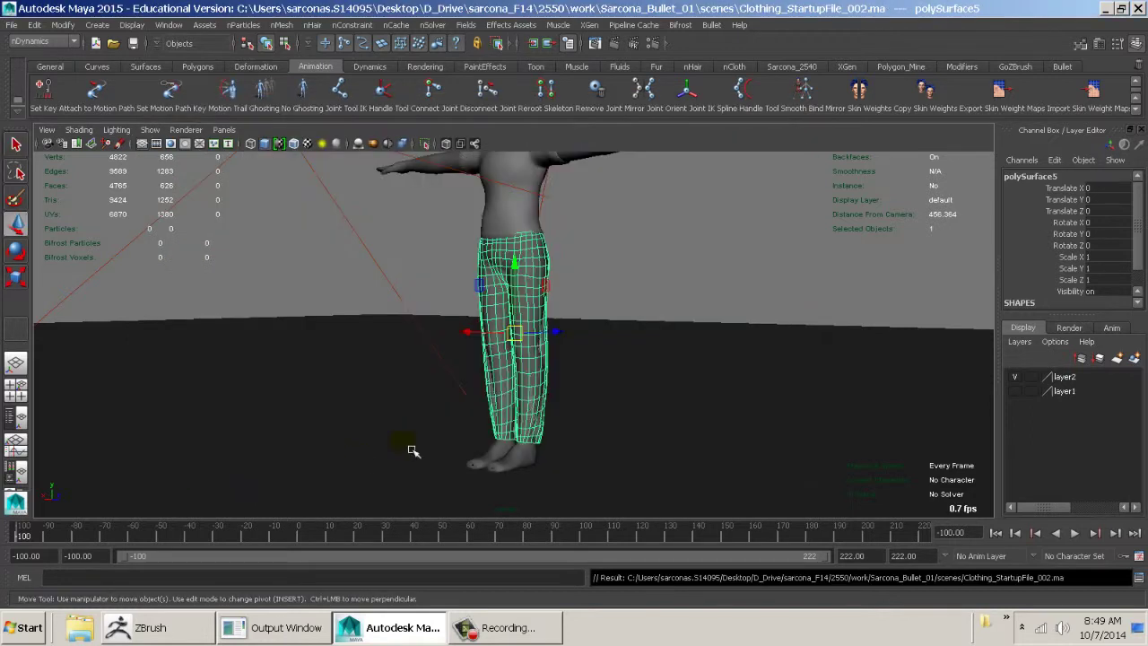
- Convert the selected trousers into an nCloth object
left_click_drag(518, 314, 380, 235, "alt")
right_click_drag(380, 236, 457, 248, "alt")
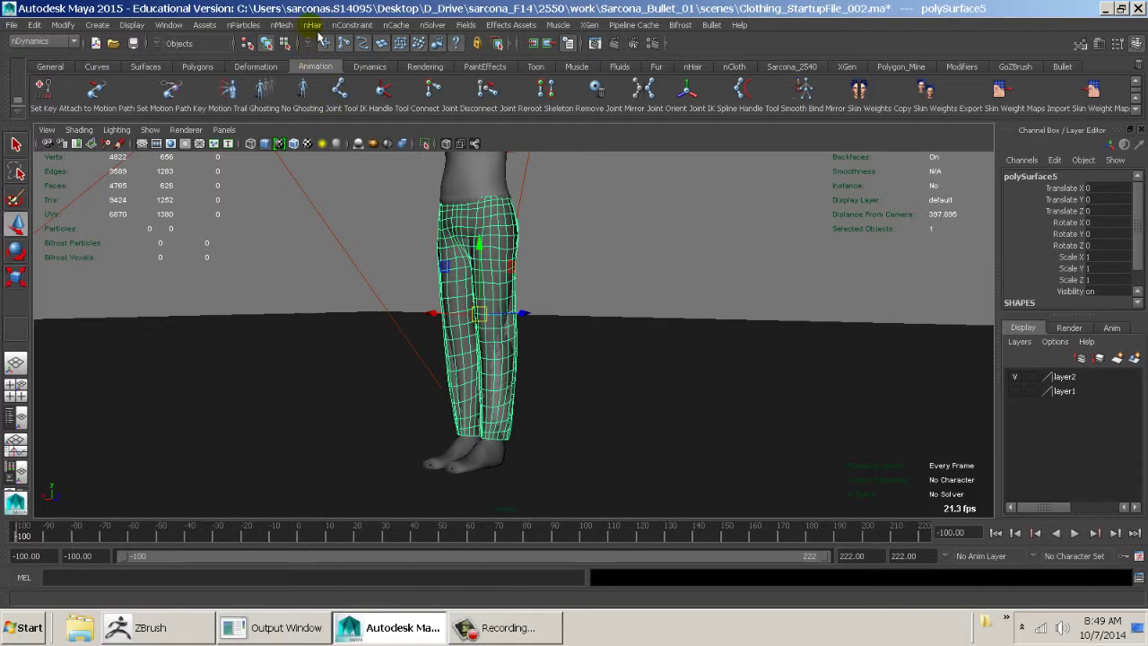
left_click(283, 25)
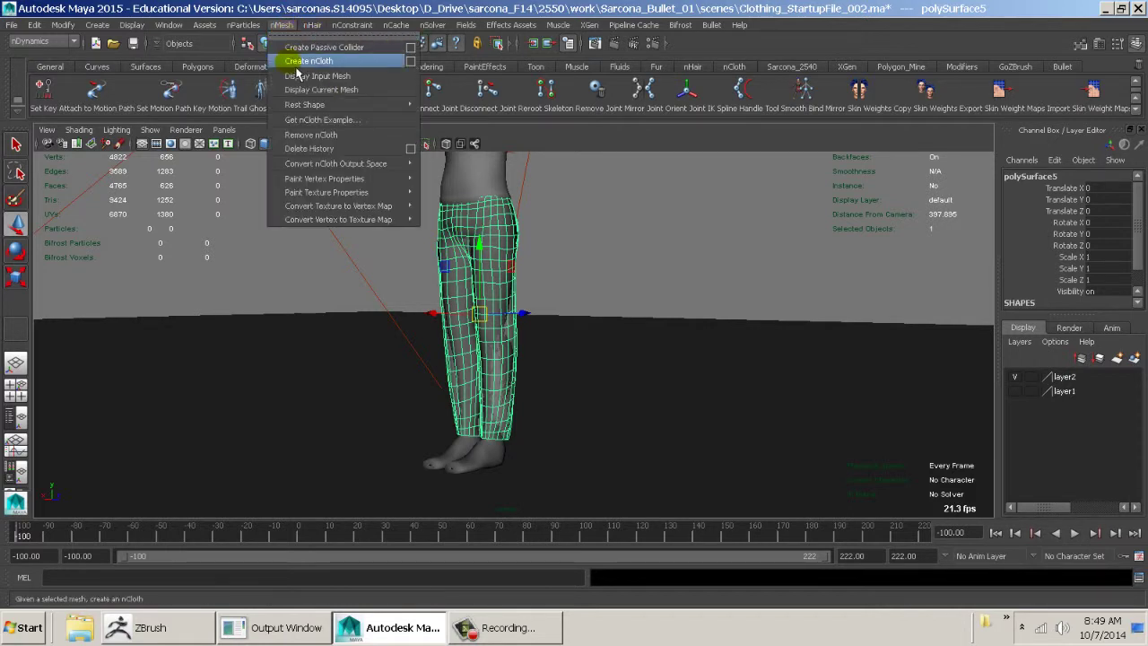
left_click(297, 61)
- Play the trousers' cloth simulation up to frame 60, reselect the trousers and return to the start frame
key("alt+v")
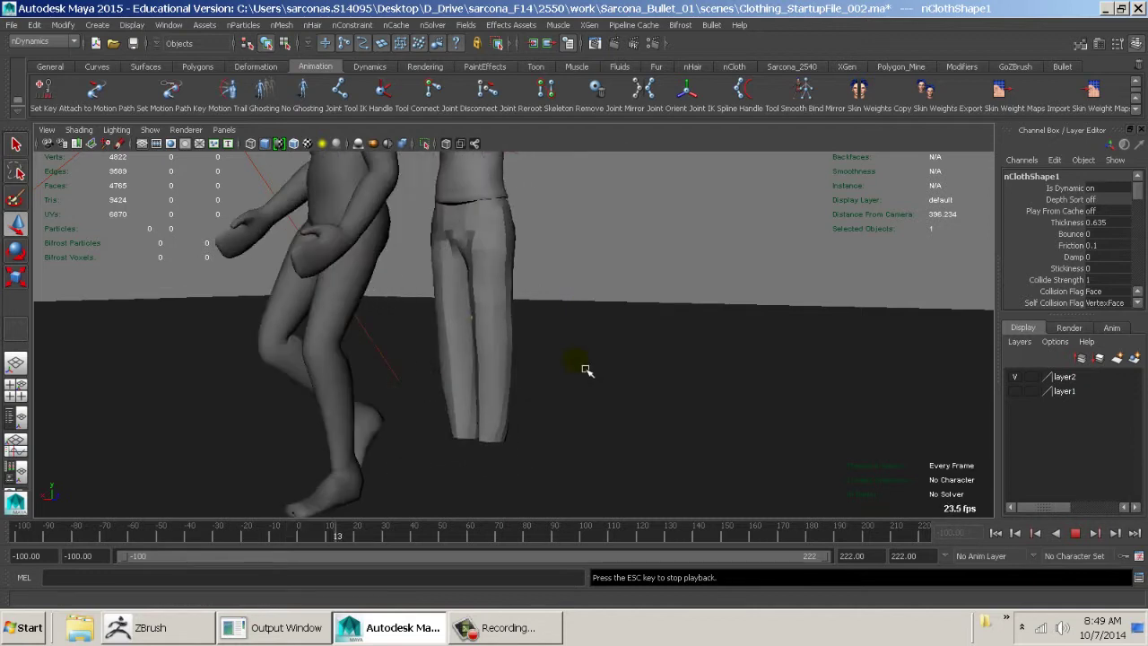
key("Escape")
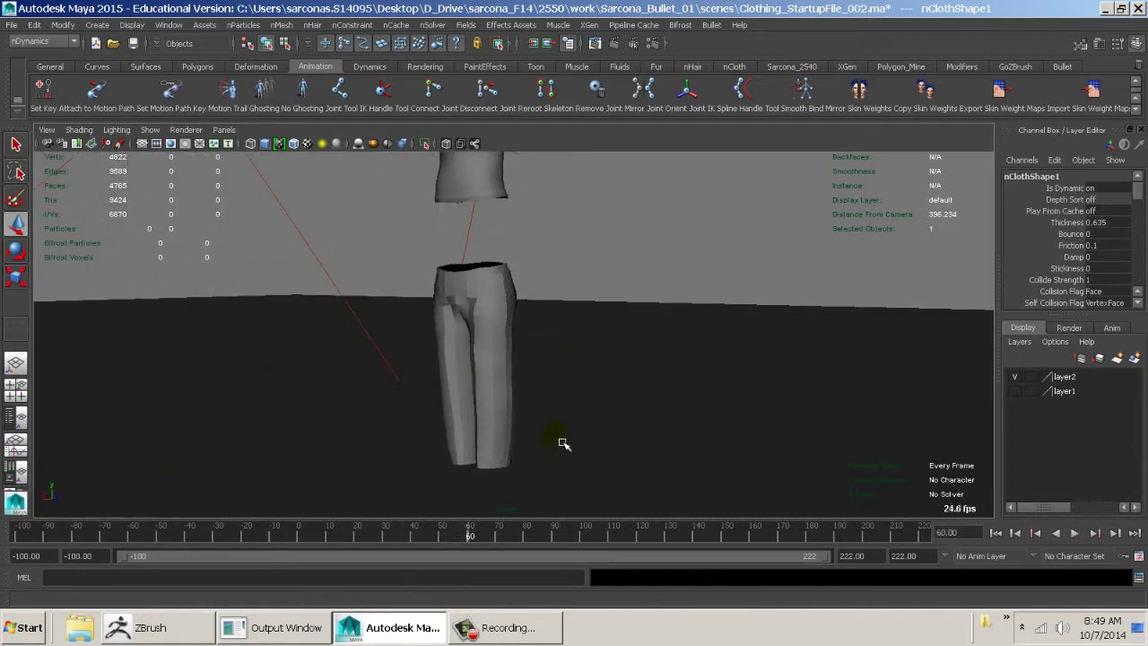
left_click(501, 325)
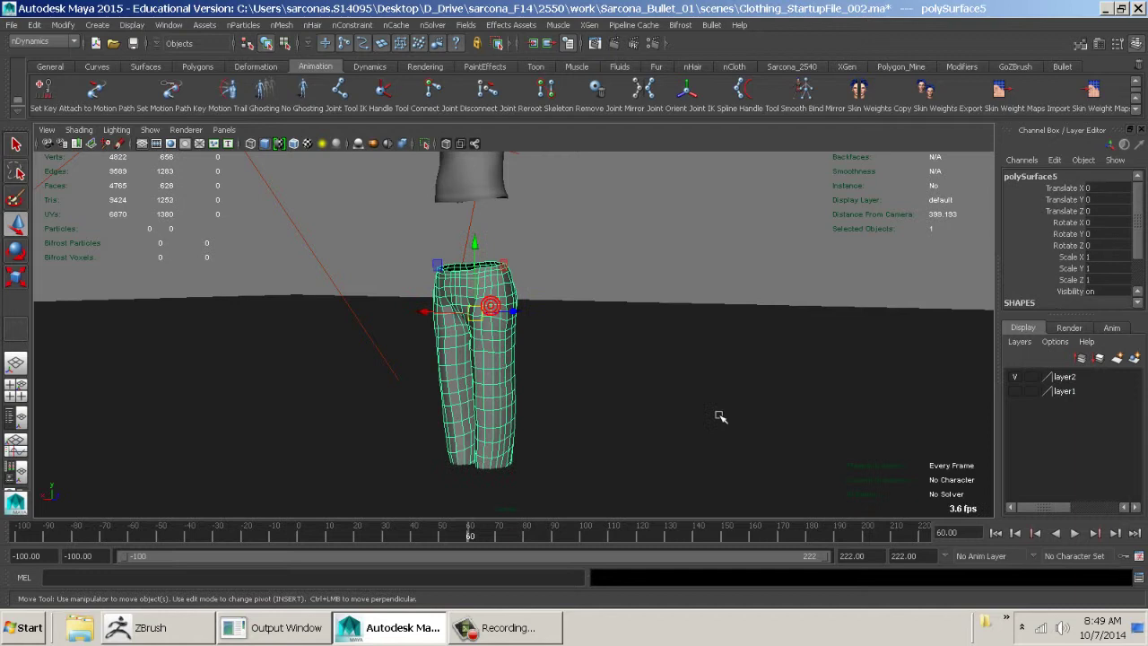
left_click(997, 533)
- Set the start frame of the trousers' nucleus solver to -100 in its time attributes
key("ctrl+a")
left_click_drag(689, 79, 839, 90)
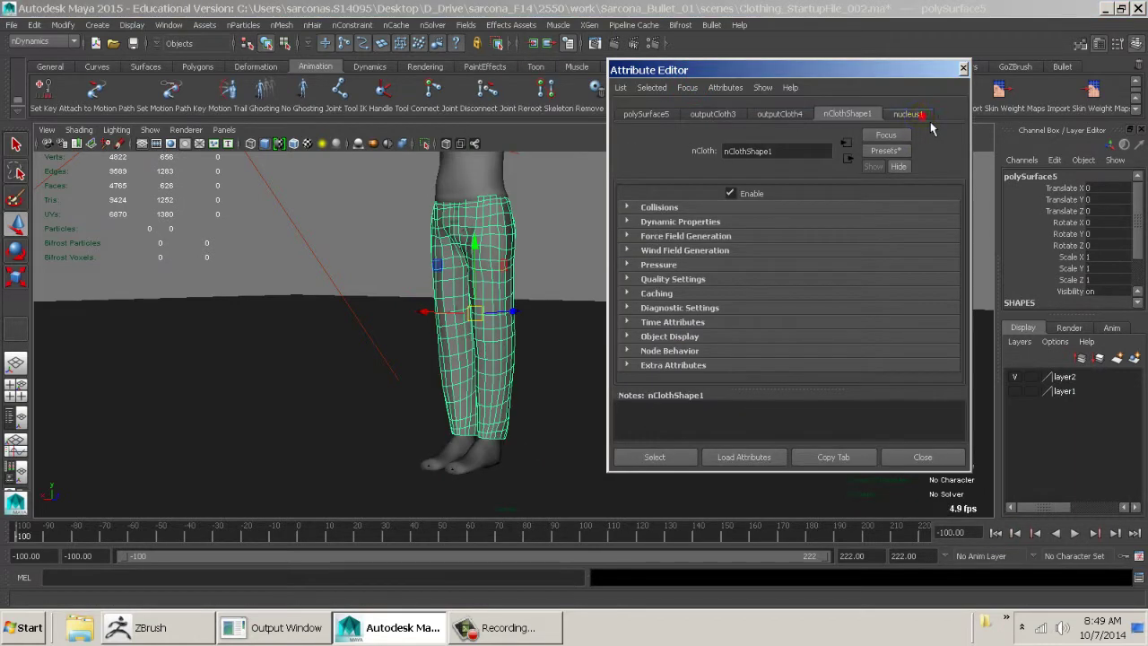
left_click(907, 114)
scroll(884, 249, "down", 10)
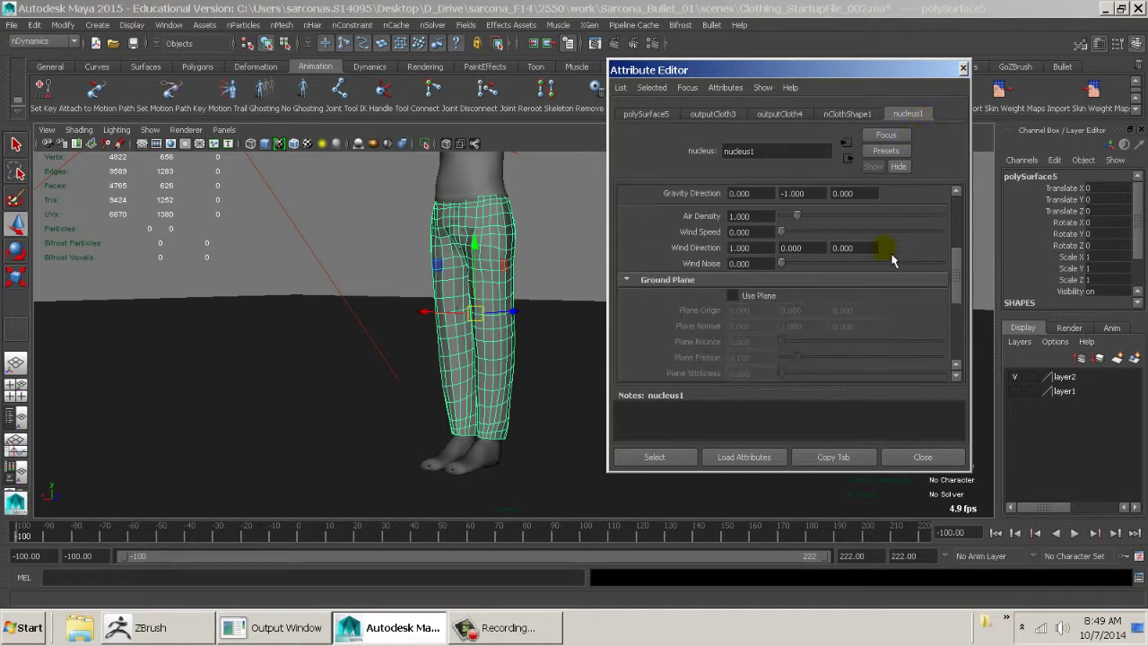
scroll(749, 301, "down", 1)
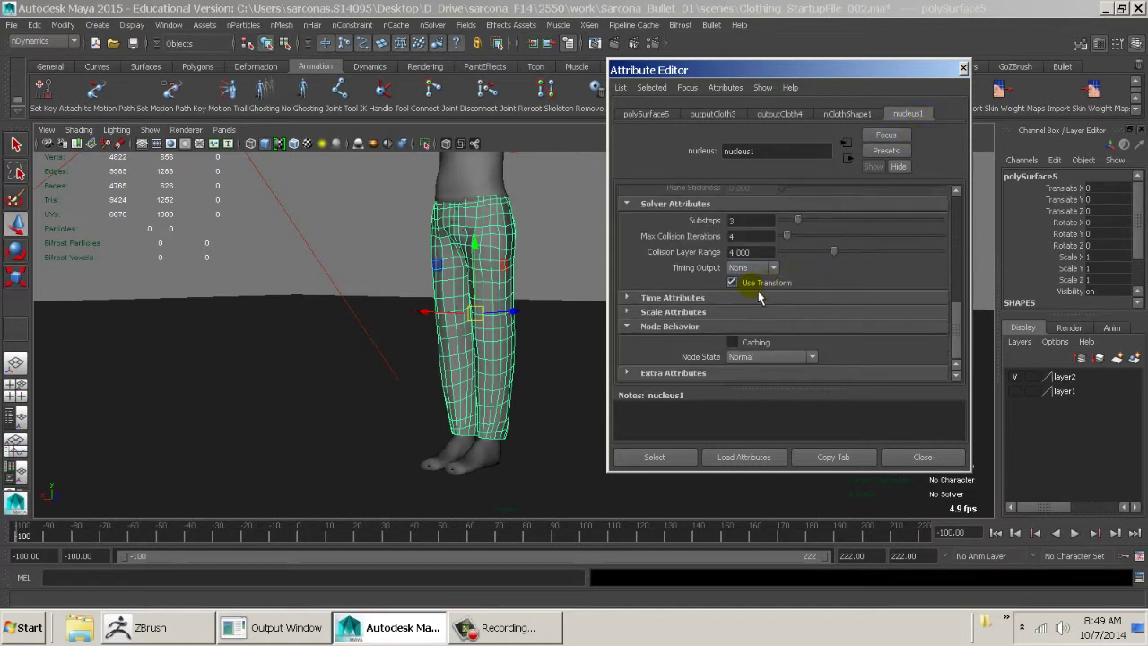
left_click(725, 297)
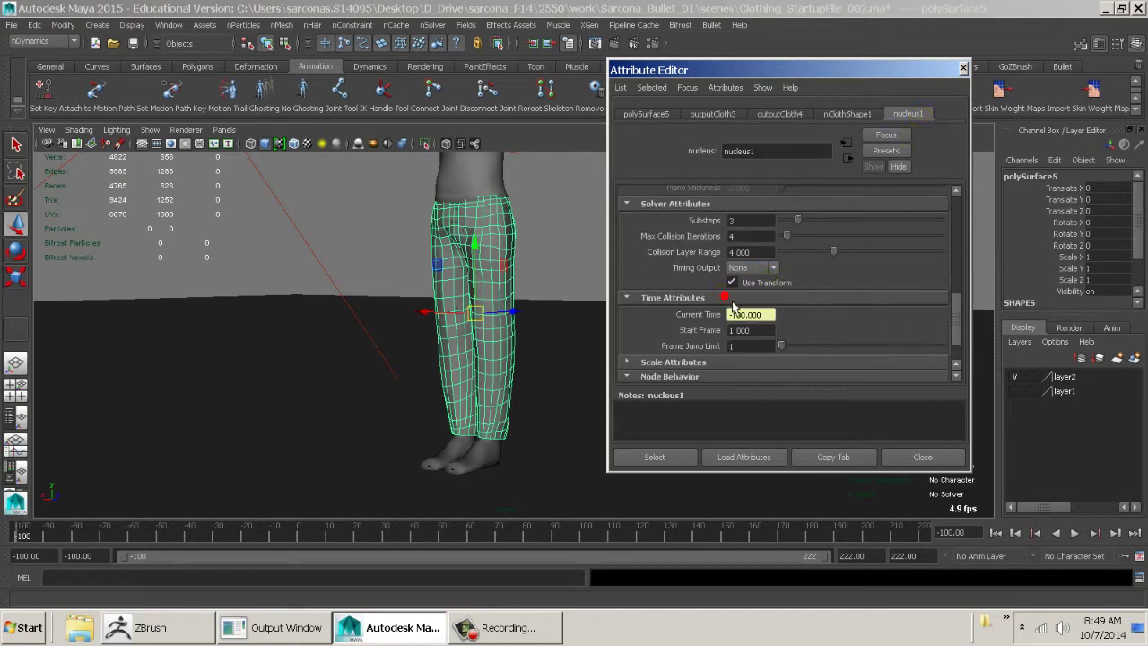
double_click(768, 330)
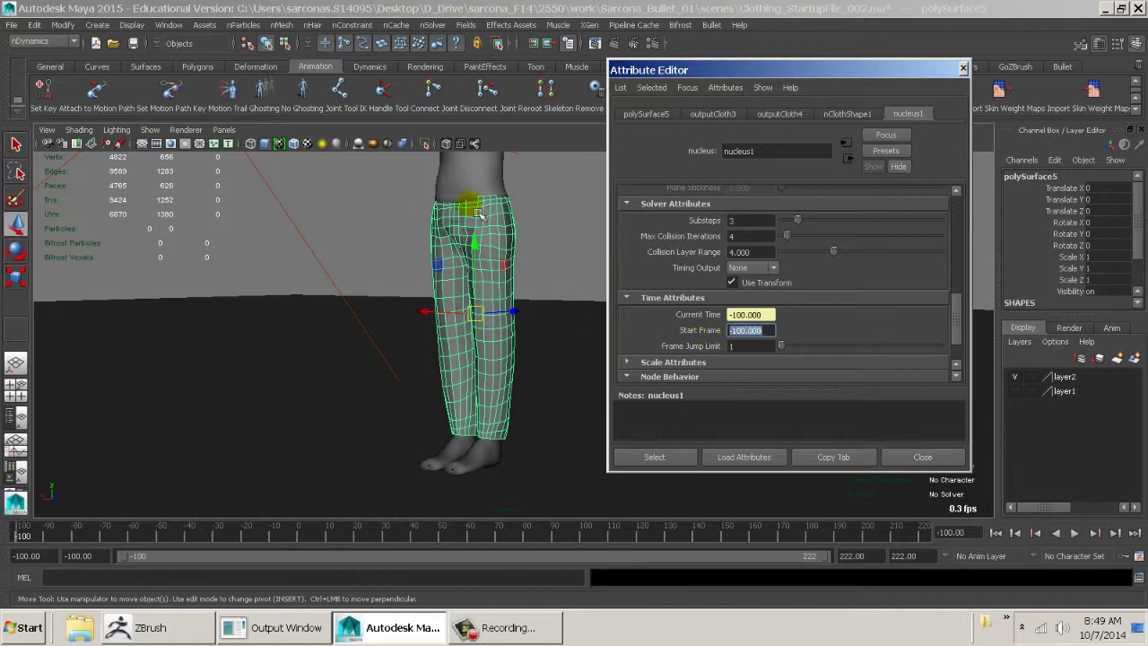
- Play the trousers' simulation from frame -100 with the whole figure in view, then return to the start frame
left_click_drag(481, 404, 428, 404, "alt")
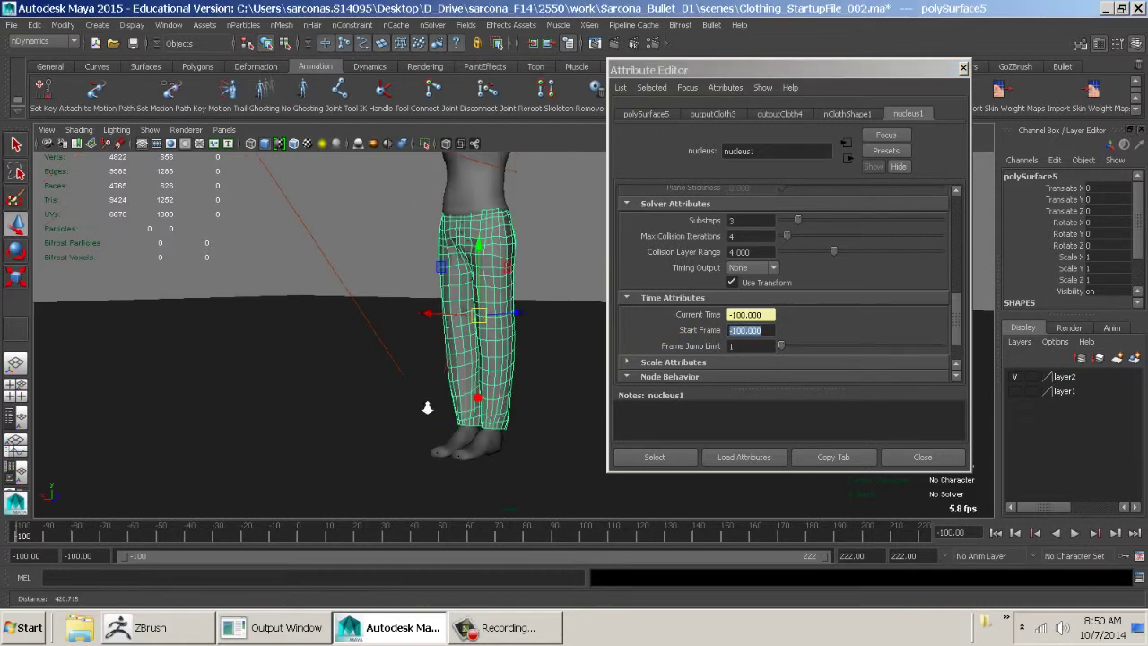
right_click_drag(428, 404, 417, 437, "alt")
middle_click_drag(417, 437, 410, 444, "alt")
left_click_drag(378, 438, 475, 419, "alt")
key("alt+v")
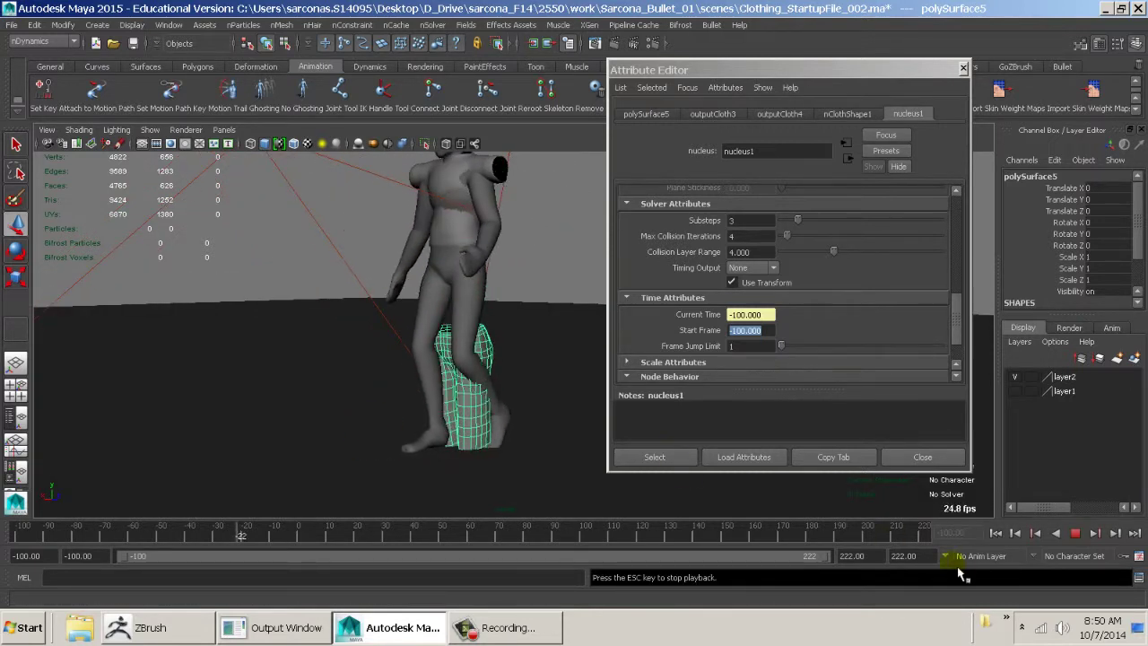
left_click(1015, 533)
left_click(996, 533)
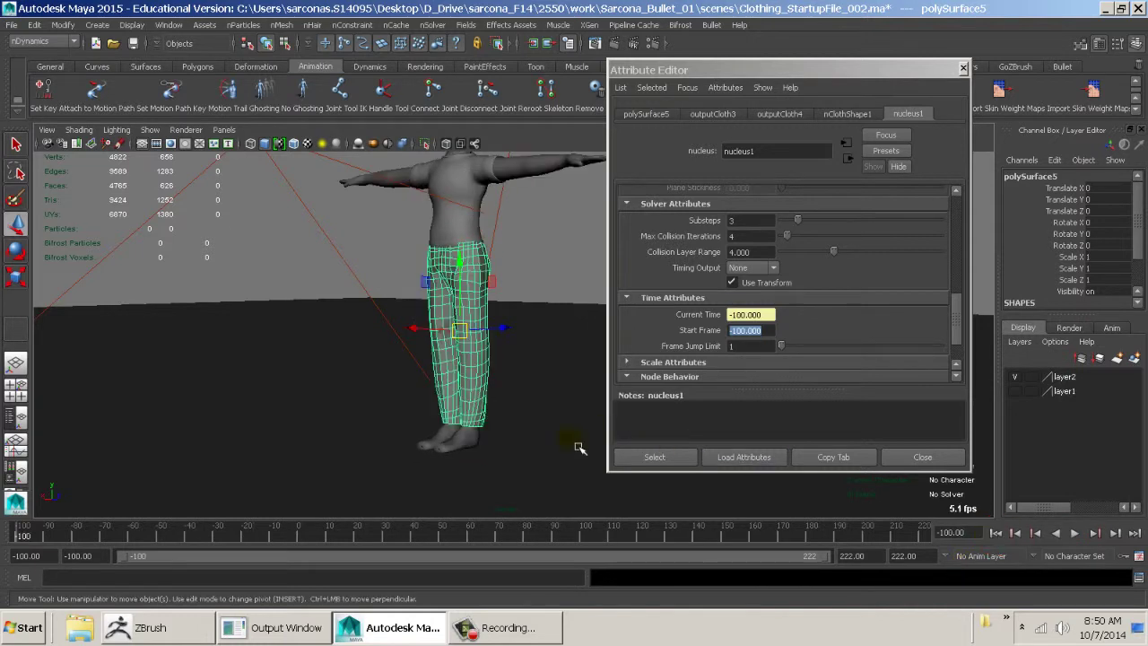
- Make the walk2_skin body mesh a passive collider and clear the selection
left_click(480, 451)
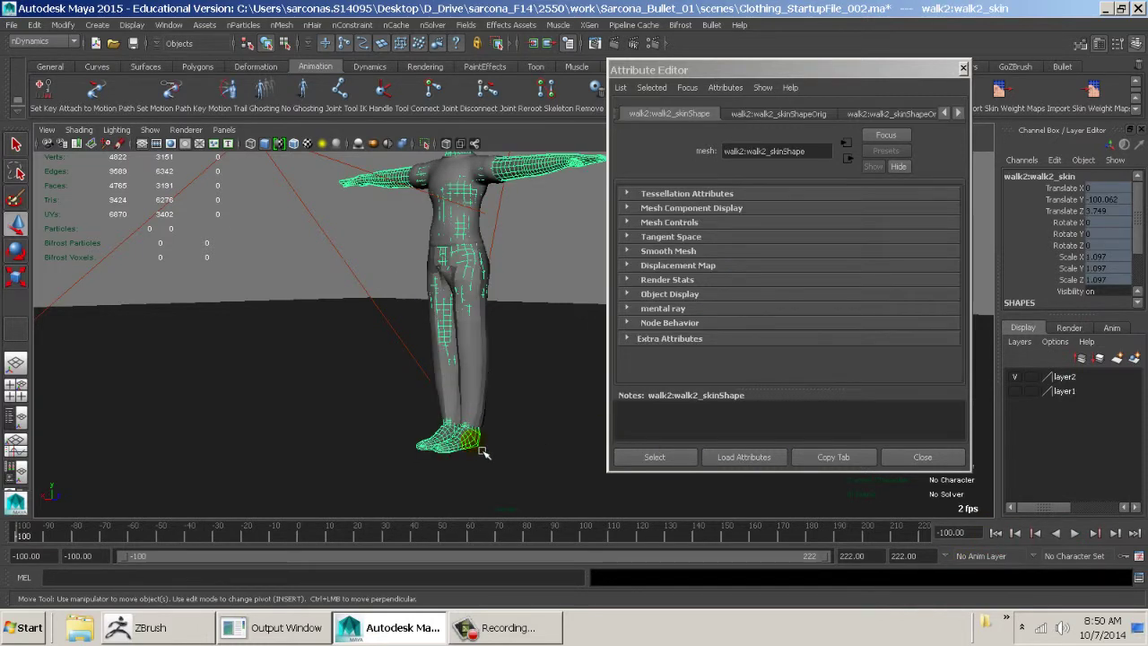
left_click(281, 25)
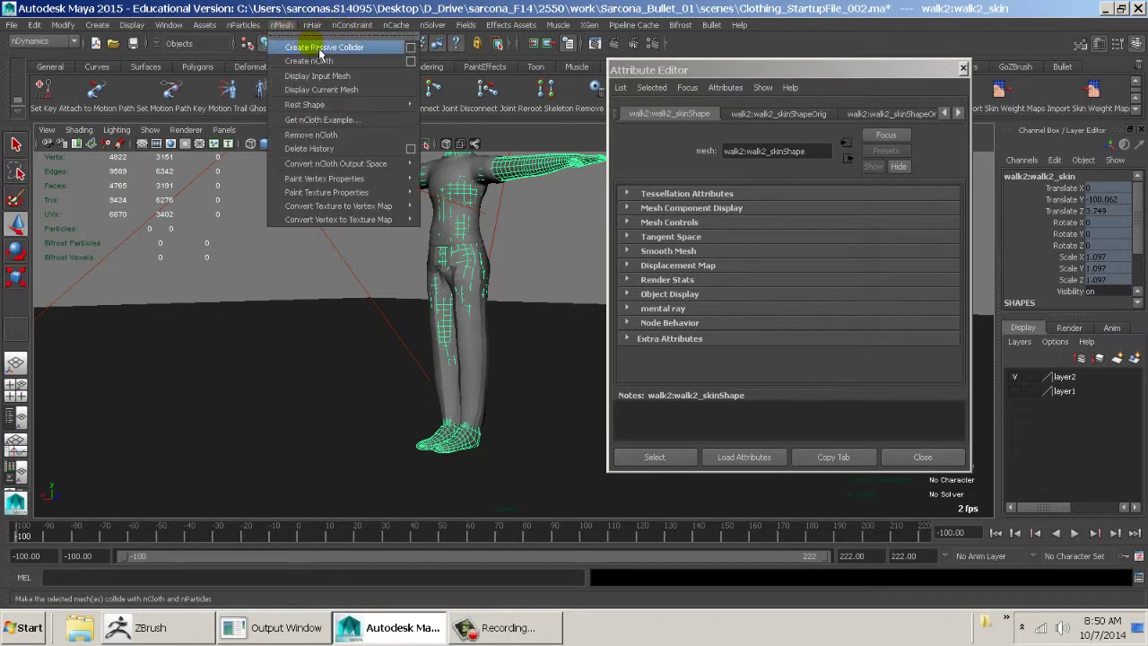
left_click(320, 48)
left_click(523, 246)
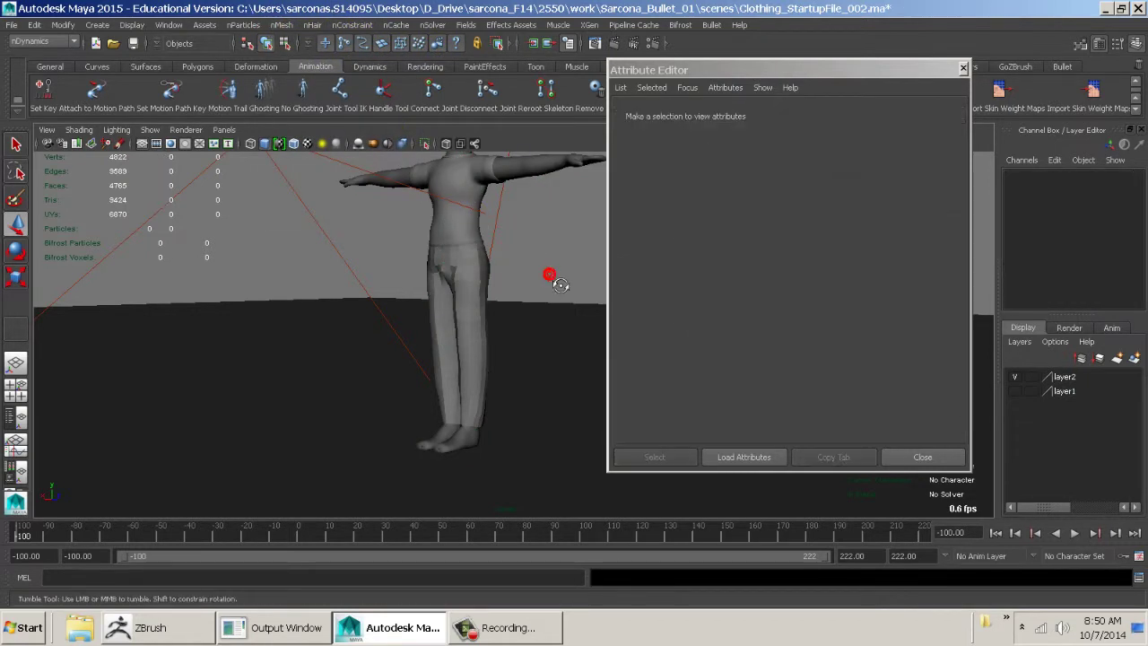
- Play the simulation with the body as collider and stop at frame -45
left_click(502, 289)
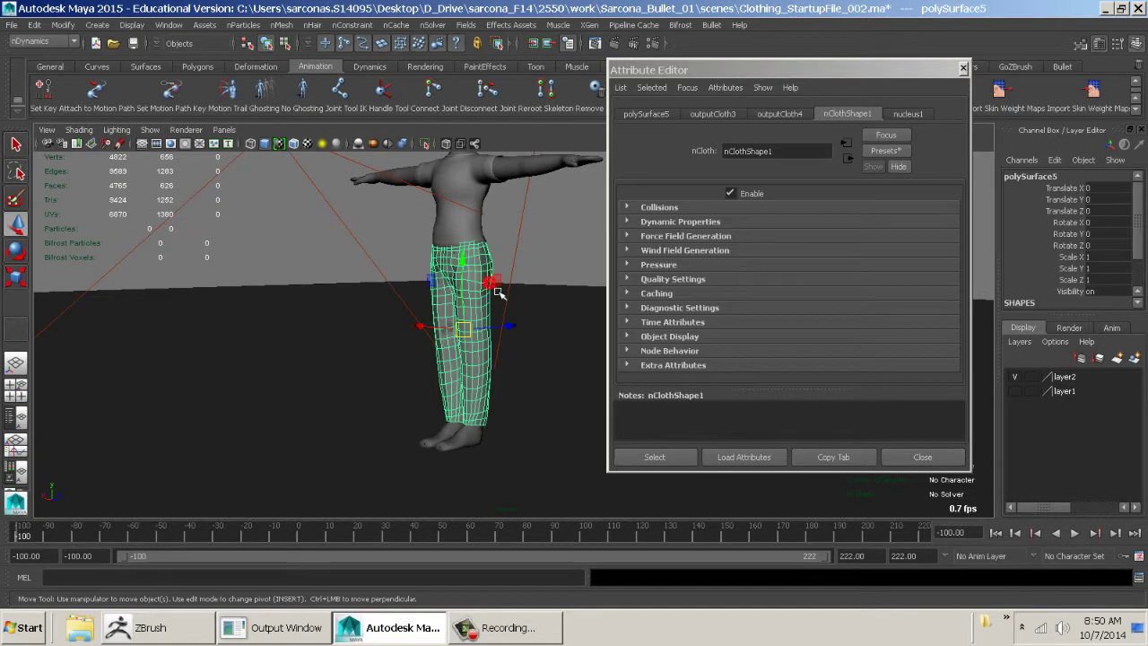
left_click(556, 305)
key("alt+v")
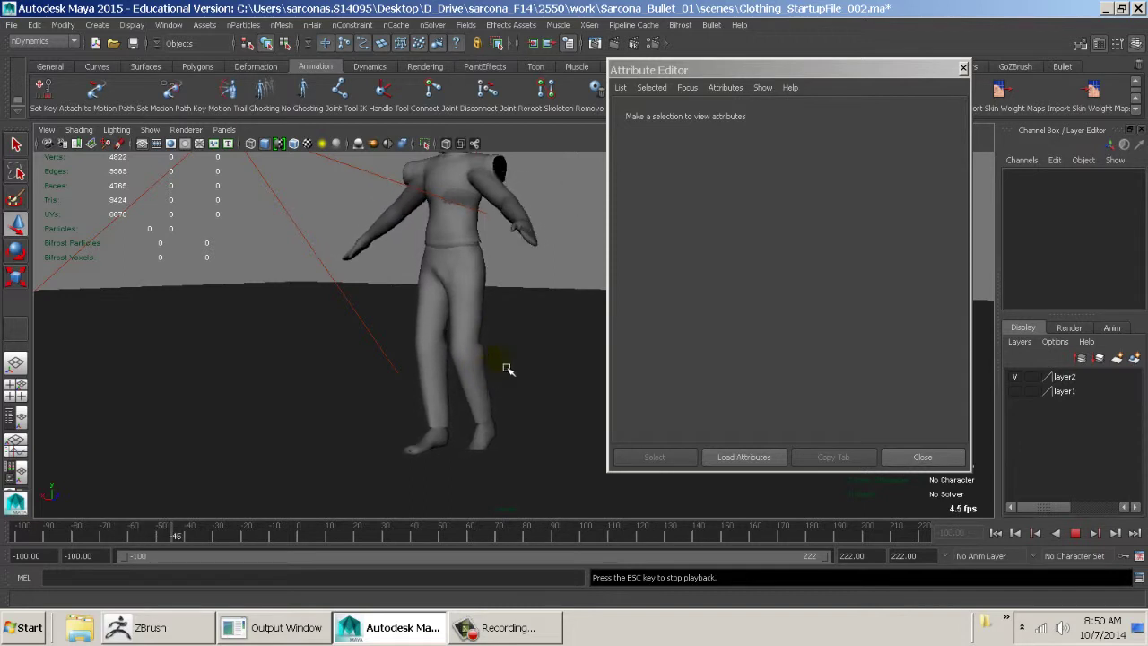
key("Escape")
- Put the shirt on a new display layer, layer3, hide that layer and deselect everything
left_click(470, 174)
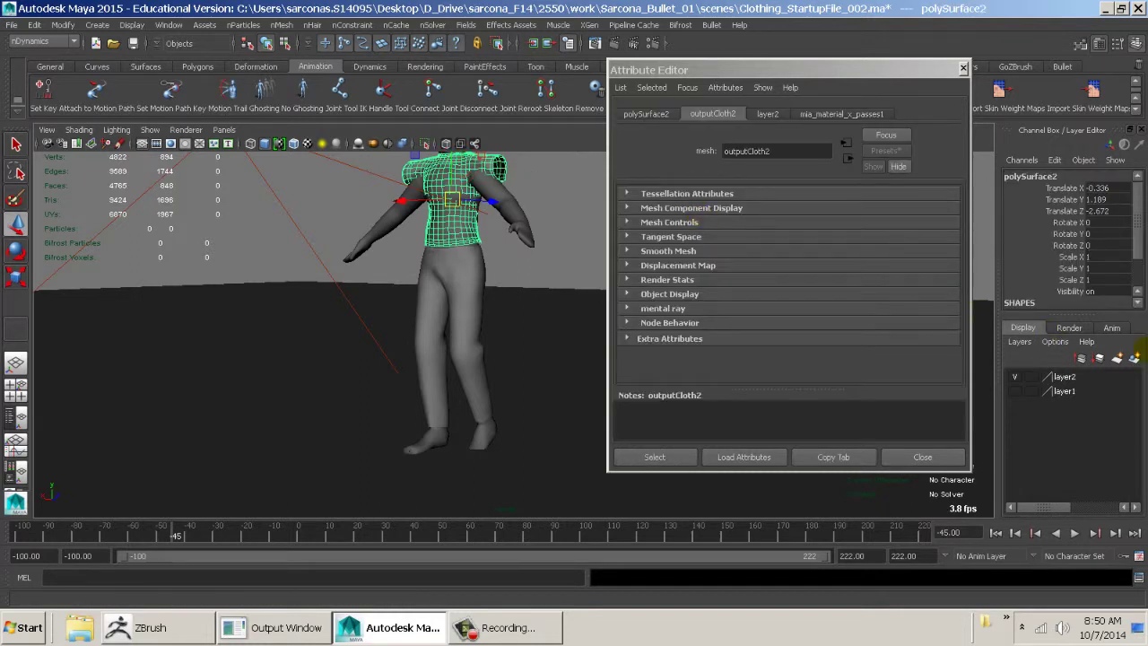
left_click(1016, 377)
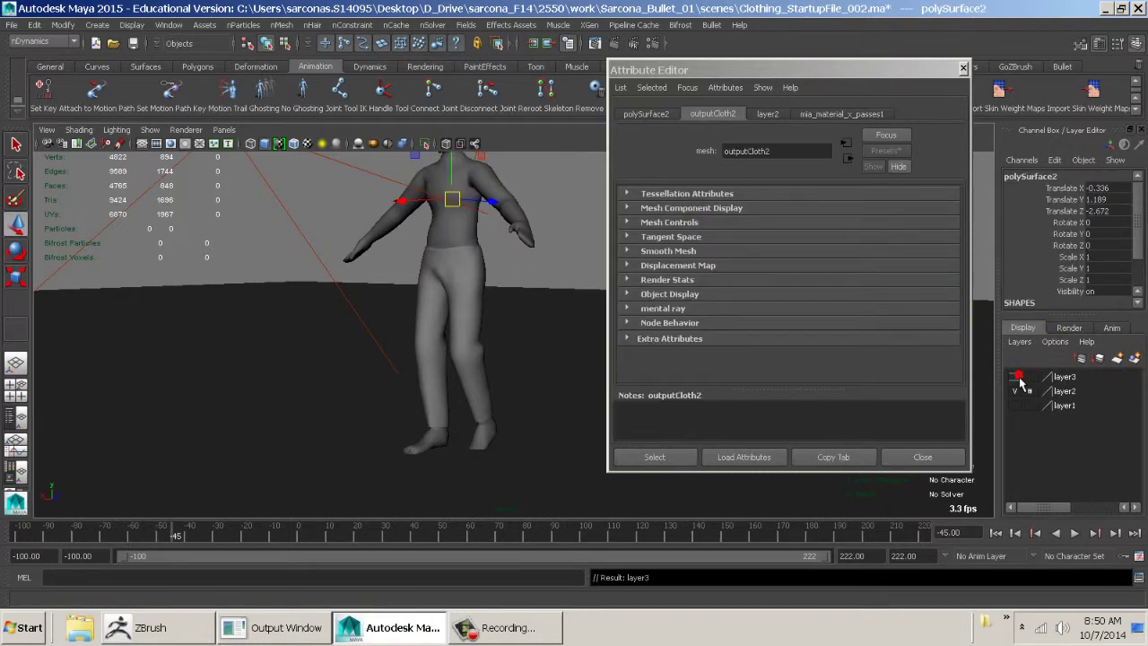
left_click(603, 237)
- Resume the simulation up to frame 10, close the Attribute Editor and inspect the trousers on the walking figure
key("alt+v")
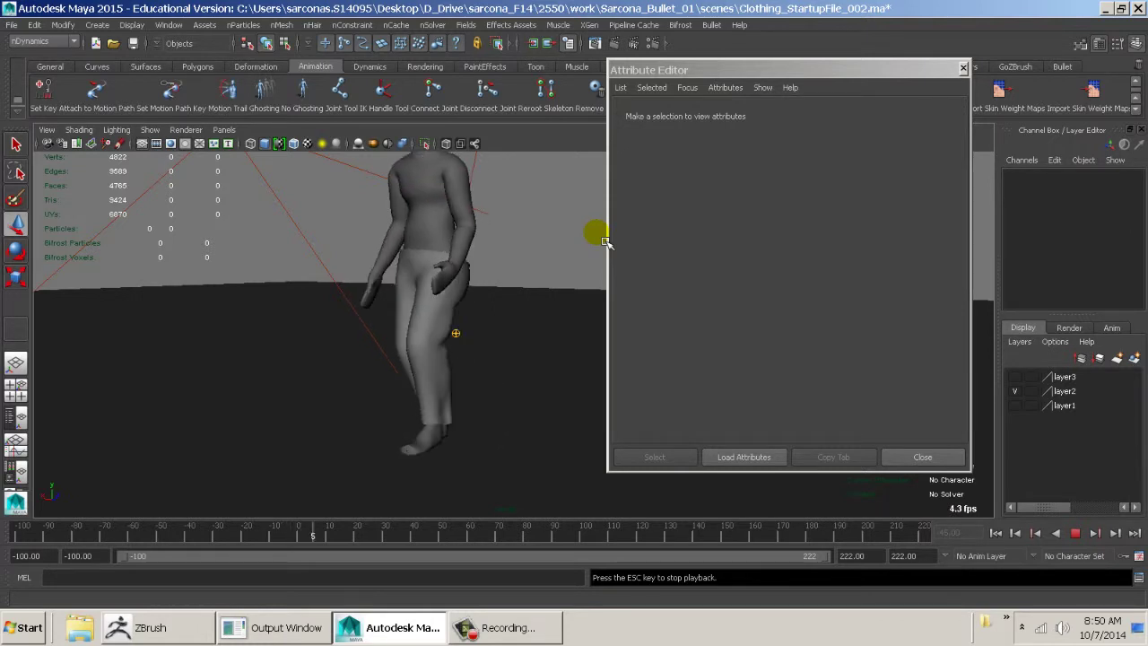
key("Escape")
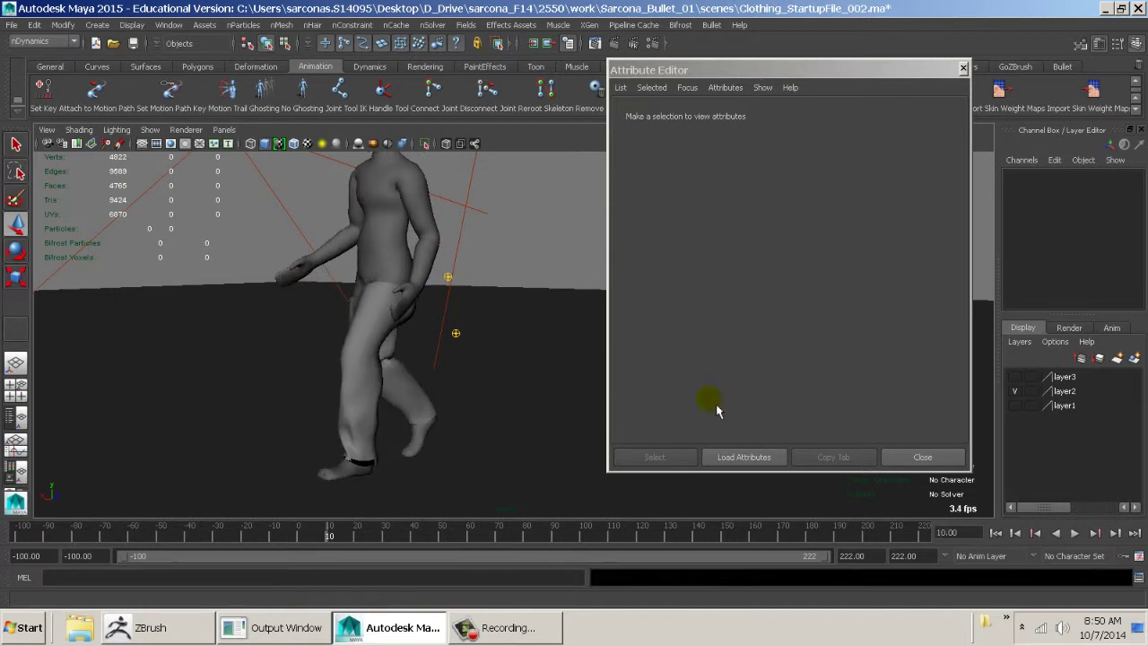
left_click(924, 457)
mouse_move(638, 433)
left_mouse_down("alt")
mouse_move(483, 434)
mouse_move(718, 440)
mouse_move(668, 427)
mouse_move(697, 452)
mouse_move(656, 445)
left_mouse_up("alt")
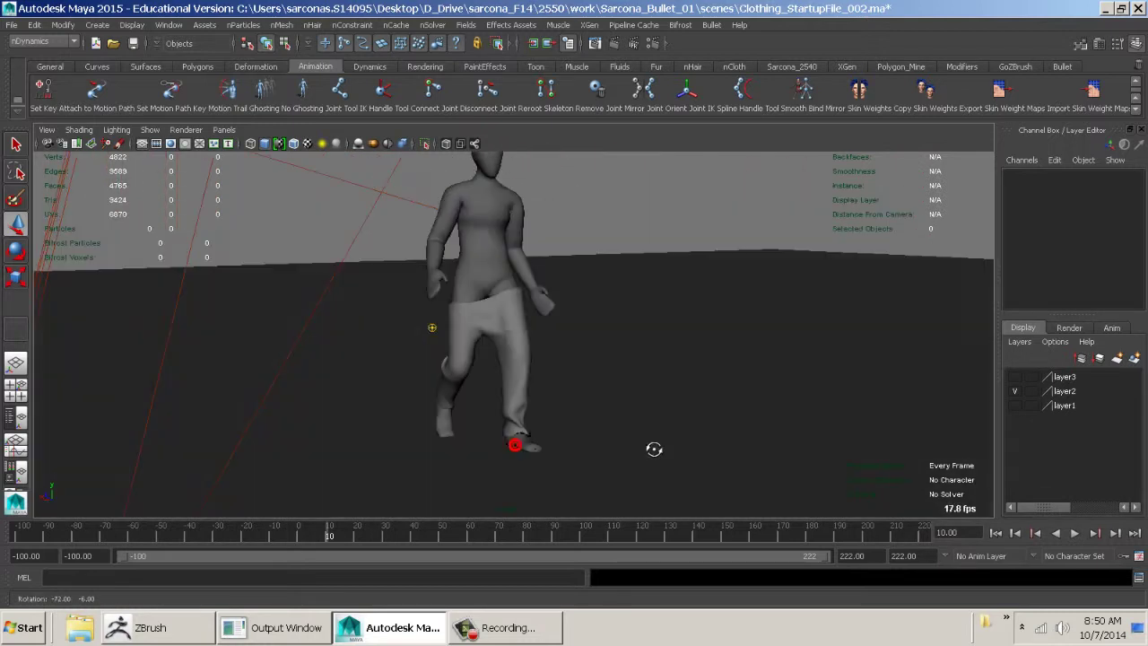
middle_click_drag(655, 446, 512, 432, "alt")
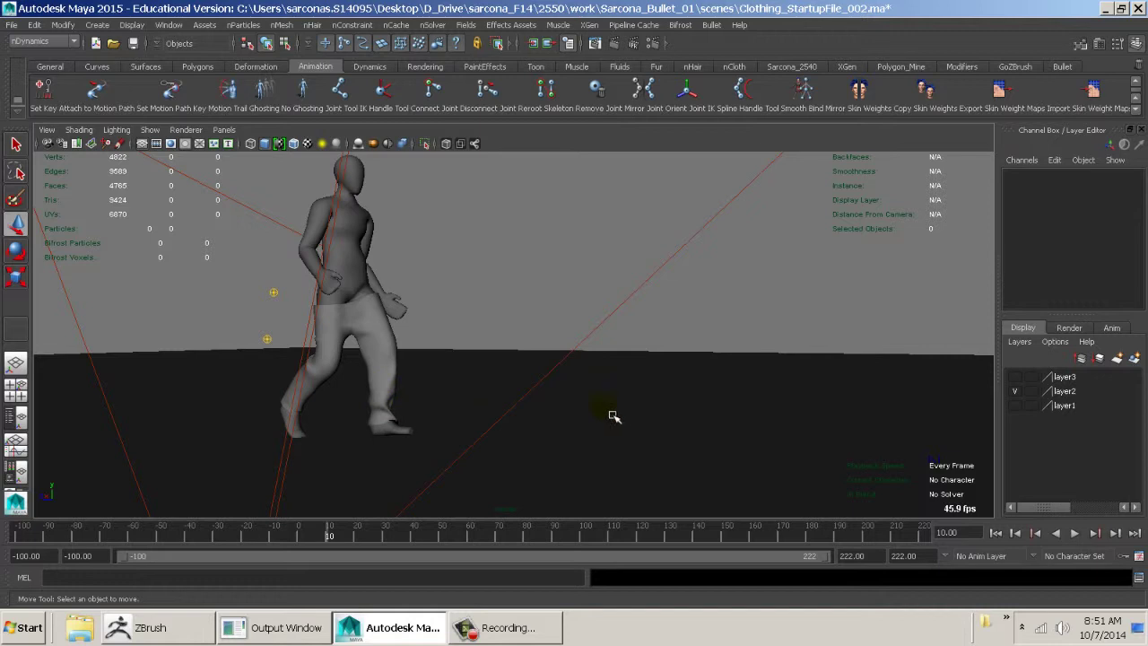
- Continue the simulation from frame 10 to about frame 46 and return to the start frame
key("alt+v")
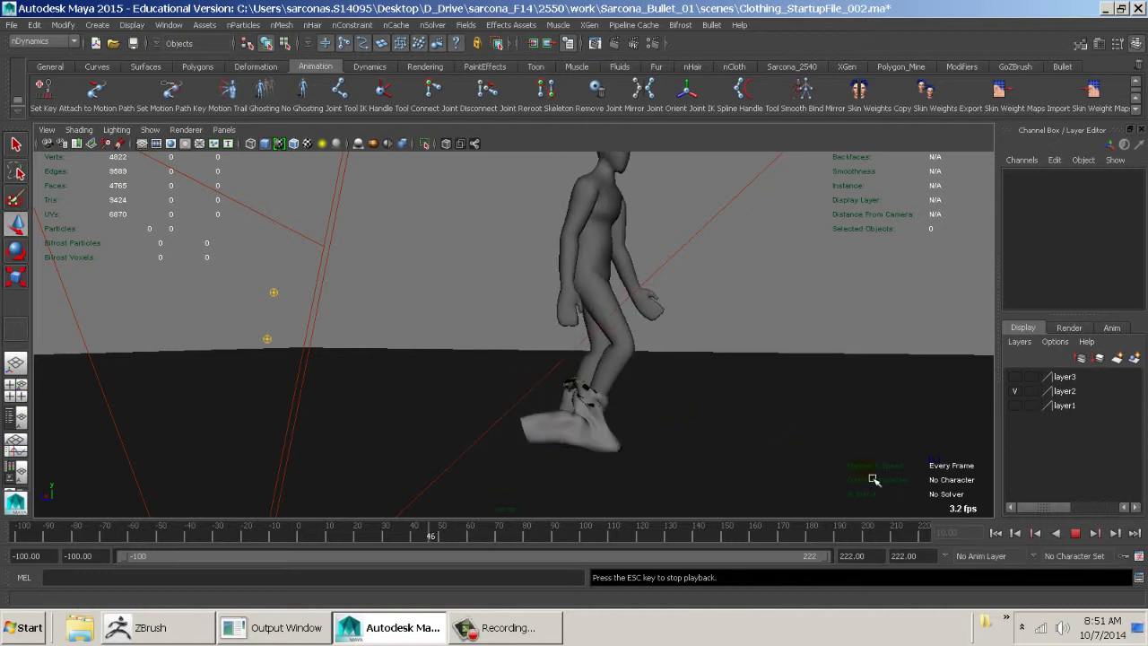
key("Escape")
left_click(997, 535)
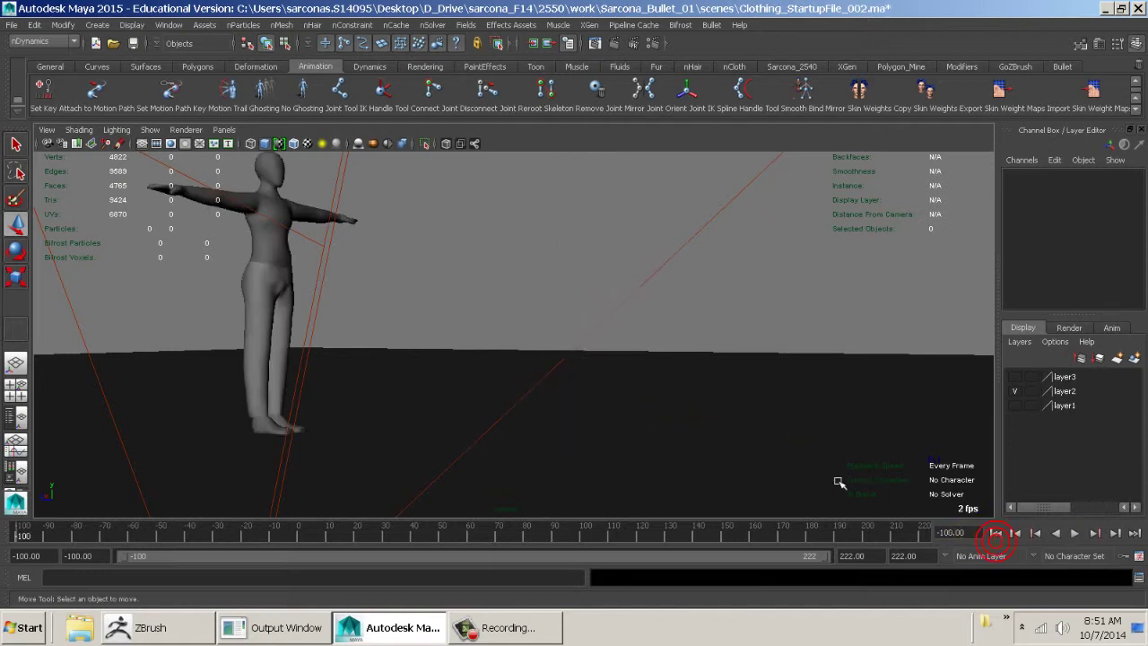
- Select the full edge loop around the top of the trousers' waist
key("f")
left_click(532, 328)
key("f")
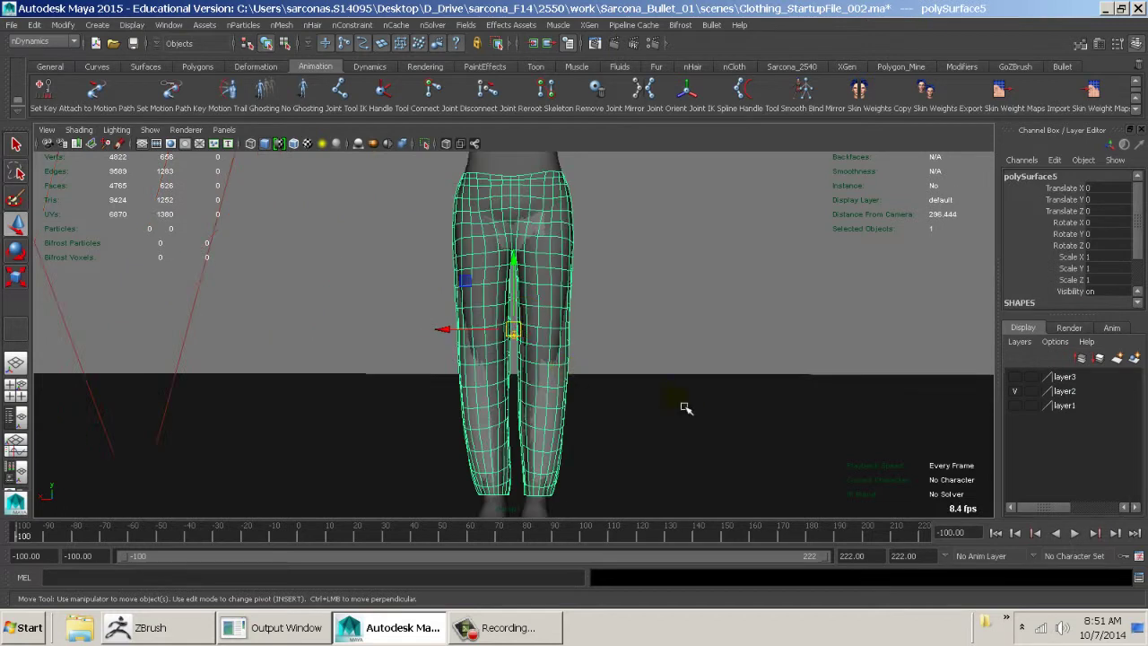
left_click_drag(660, 397, 677, 380, "alt")
middle_click_drag(588, 370, 582, 467, "alt")
right_click_drag(578, 463, 815, 535, "alt")
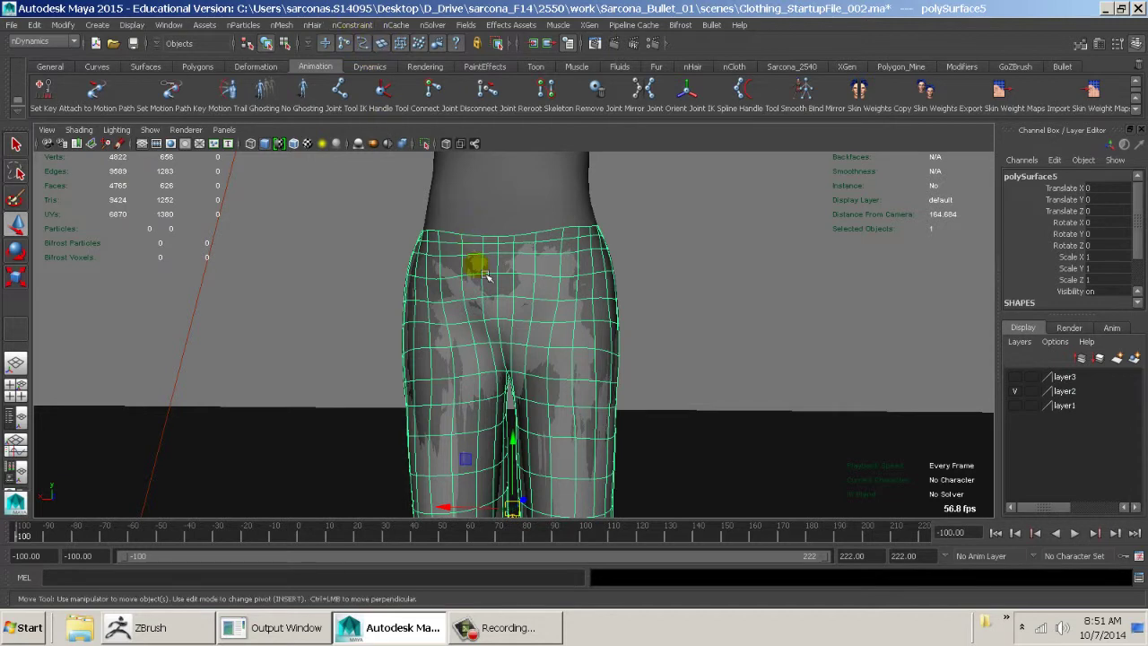
right_click_drag(422, 258, 521, 328)
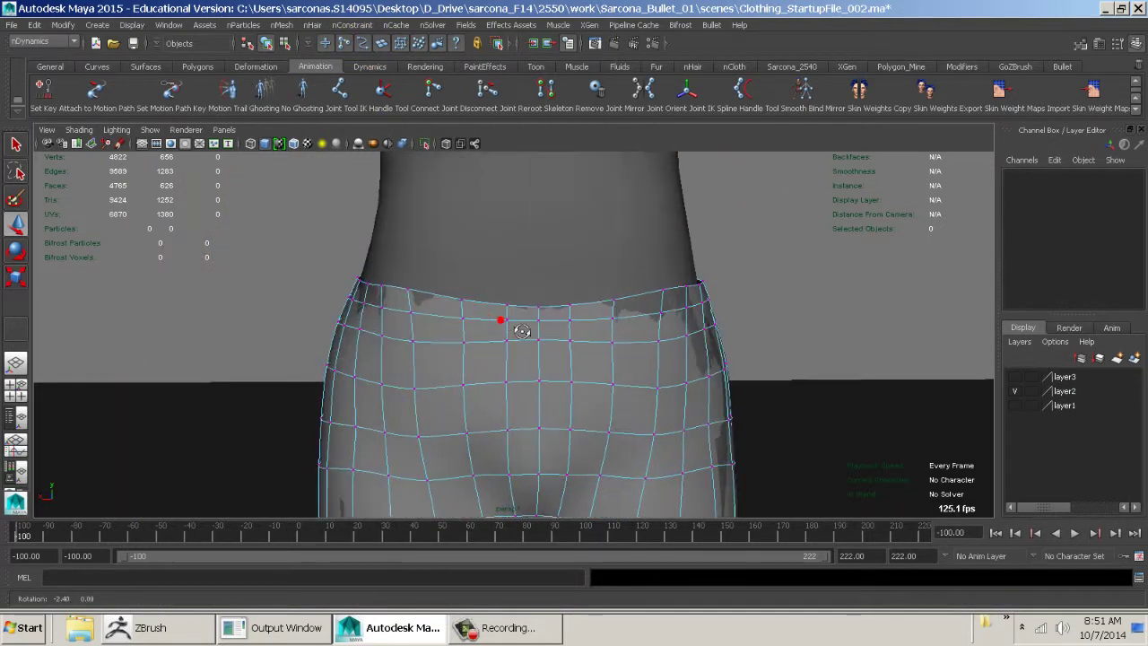
mouse_move(520, 328)
left_mouse_down("alt")
mouse_move(948, 338)
mouse_move(505, 325)
left_mouse_up("alt")
right_click_drag(449, 273, 450, 240)
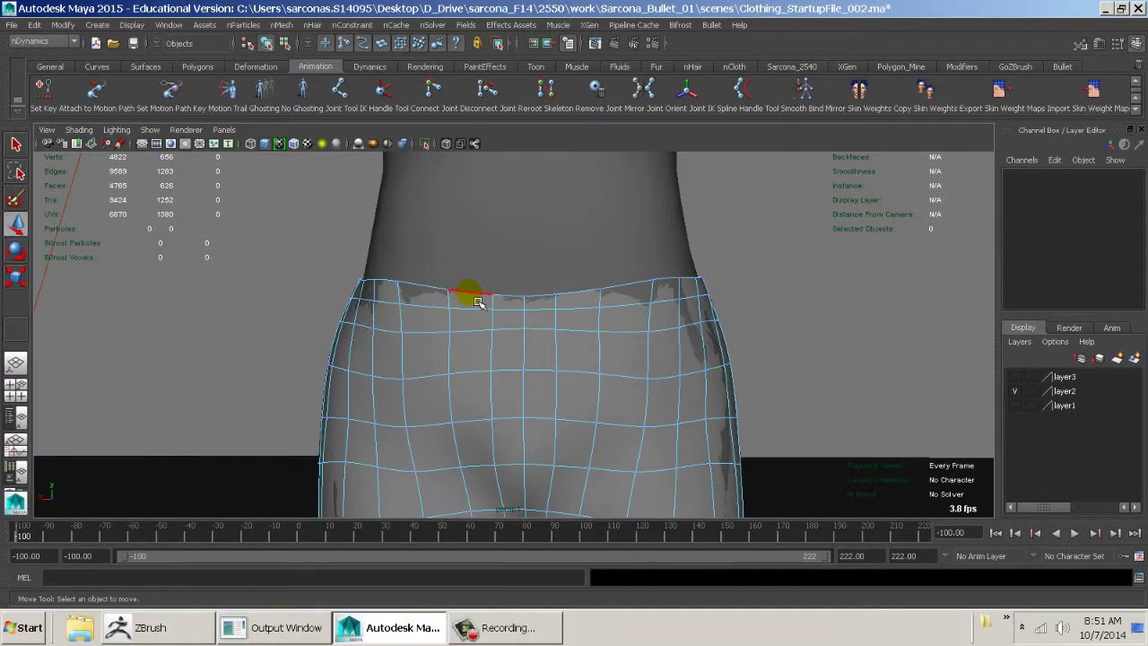
double_click(479, 303)
left_click_drag(470, 316, 795, 387, "alt")
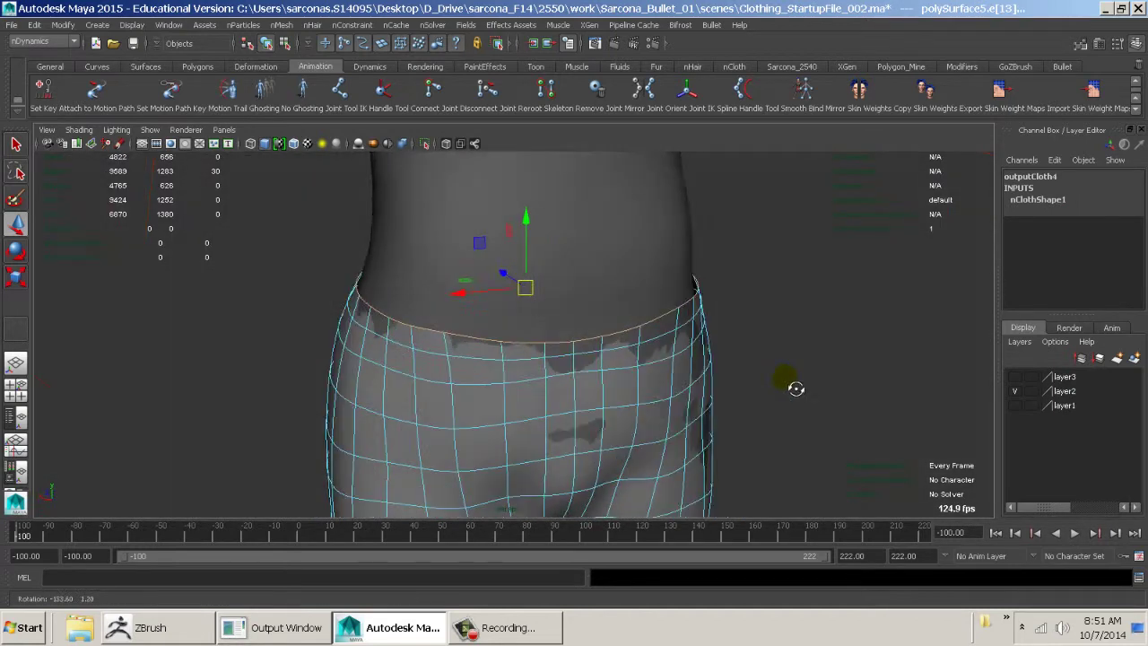
- Create a Transform nConstraint from the waist edge loop and check its points in wireframe display
left_click(357, 25)
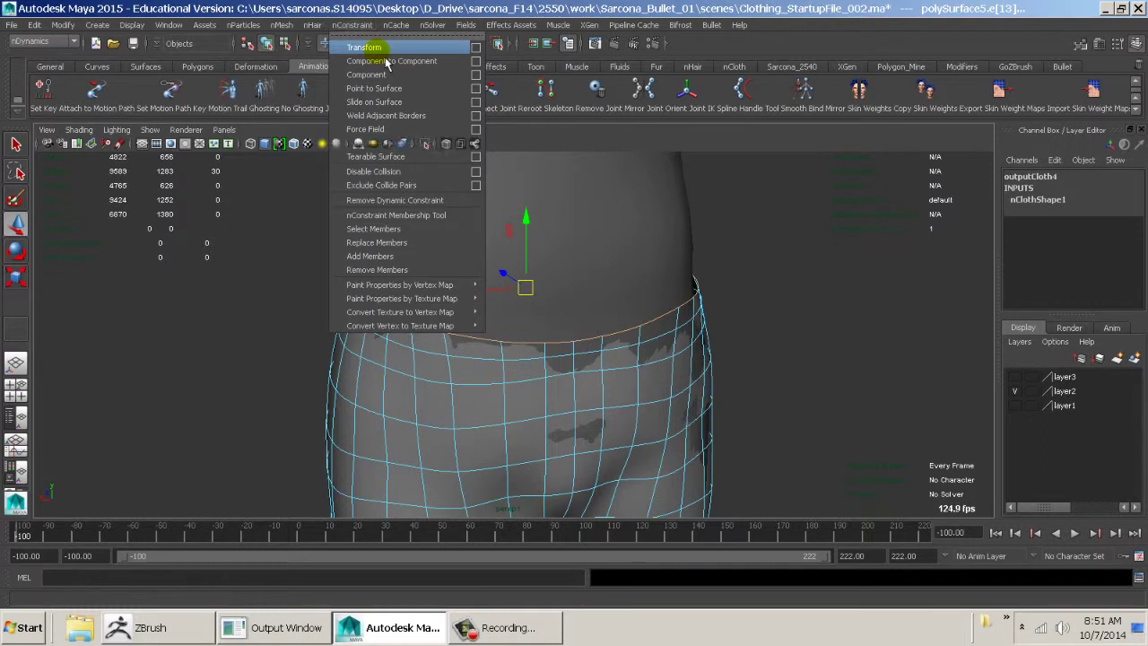
left_click(372, 45)
mouse_move(751, 357)
left_mouse_down("alt")
mouse_move(594, 350)
mouse_move(595, 335)
mouse_move(662, 341)
mouse_move(625, 349)
mouse_move(596, 337)
left_mouse_up("alt")
key("4")
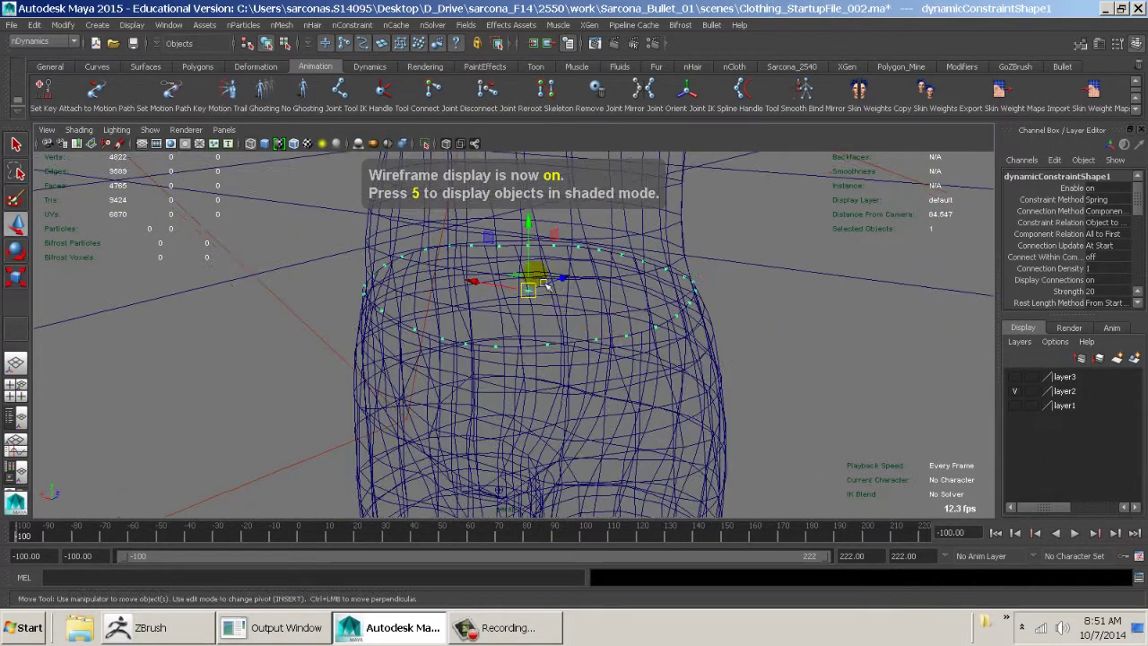
key("5")
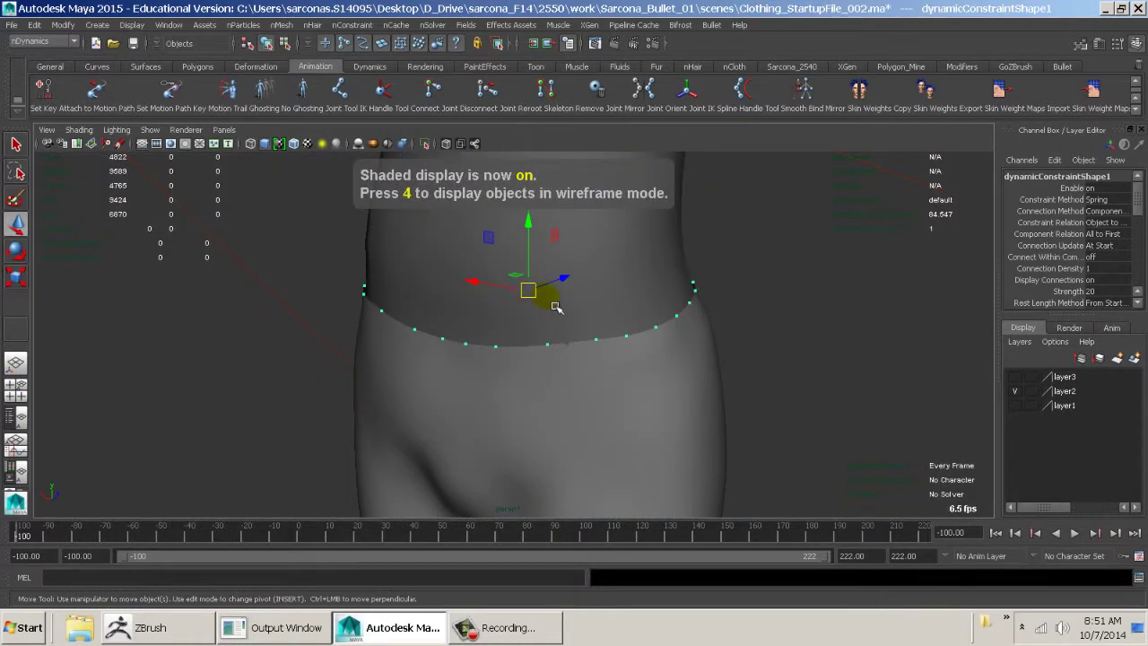
- Open the Outliner and select dynamicConstraint1
left_click(168, 24)
left_click(180, 128)
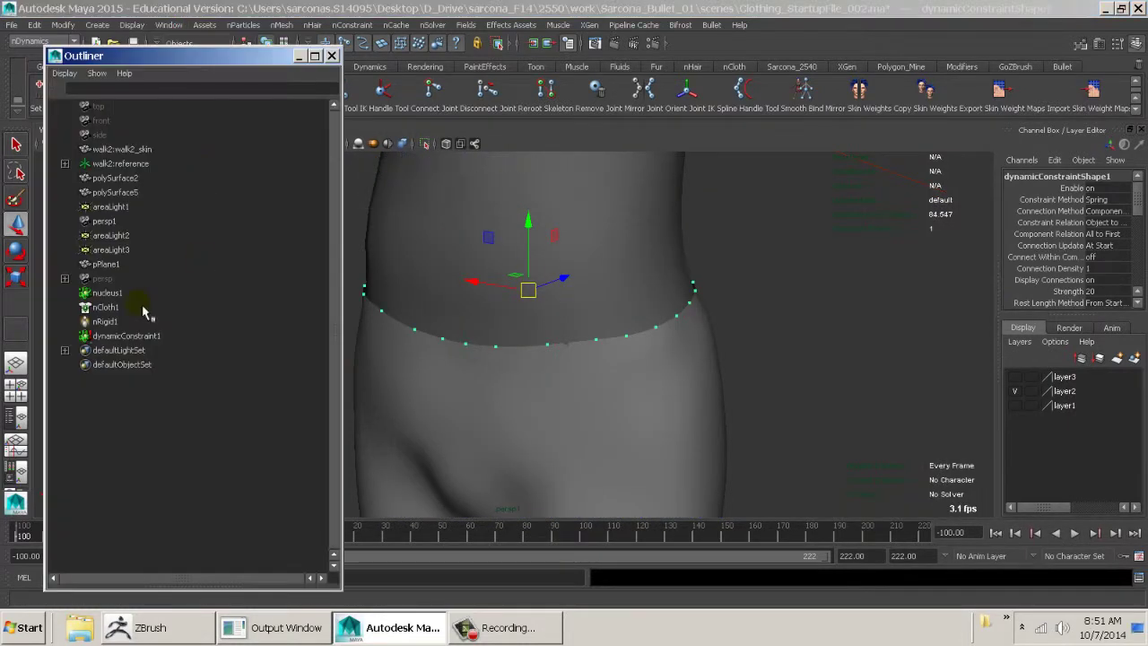
left_click(121, 335)
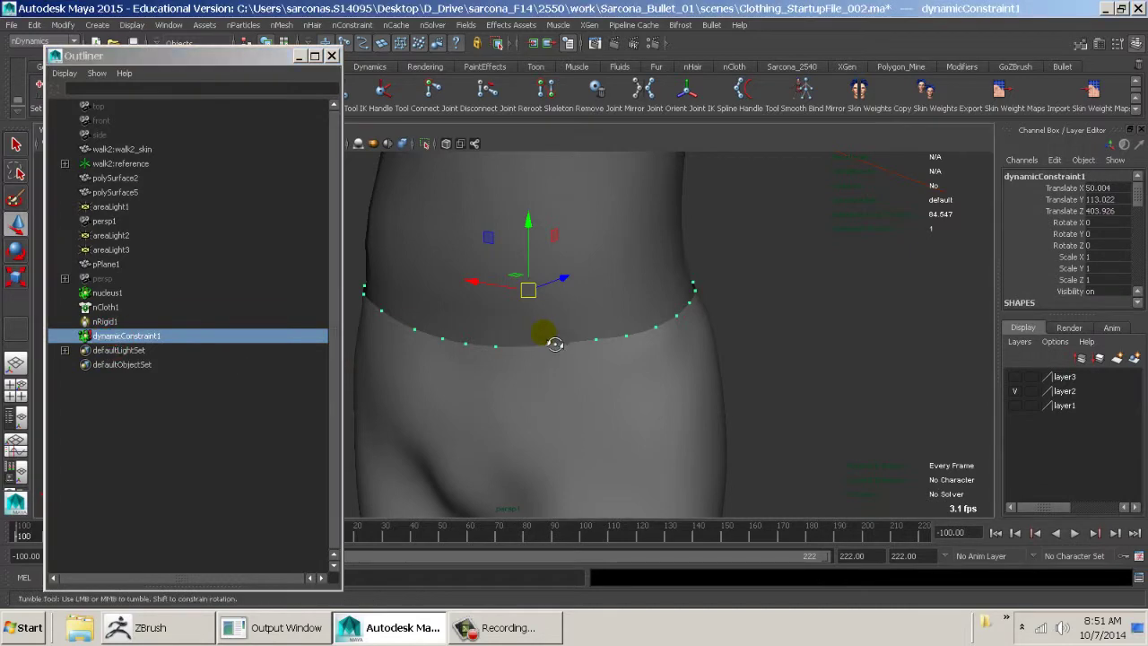
- Examine the waist constraint's centre locator and attached points in wireframe, keeping the Outliner clear of the figure
key("q")
left_click_drag(546, 328, 541, 336, "alt")
key("4")
mouse_move(475, 314)
right_mouse_down("alt")
mouse_move(715, 366)
mouse_move(731, 444)
mouse_move(699, 444)
mouse_move(687, 426)
mouse_move(487, 403)
right_mouse_up("alt")
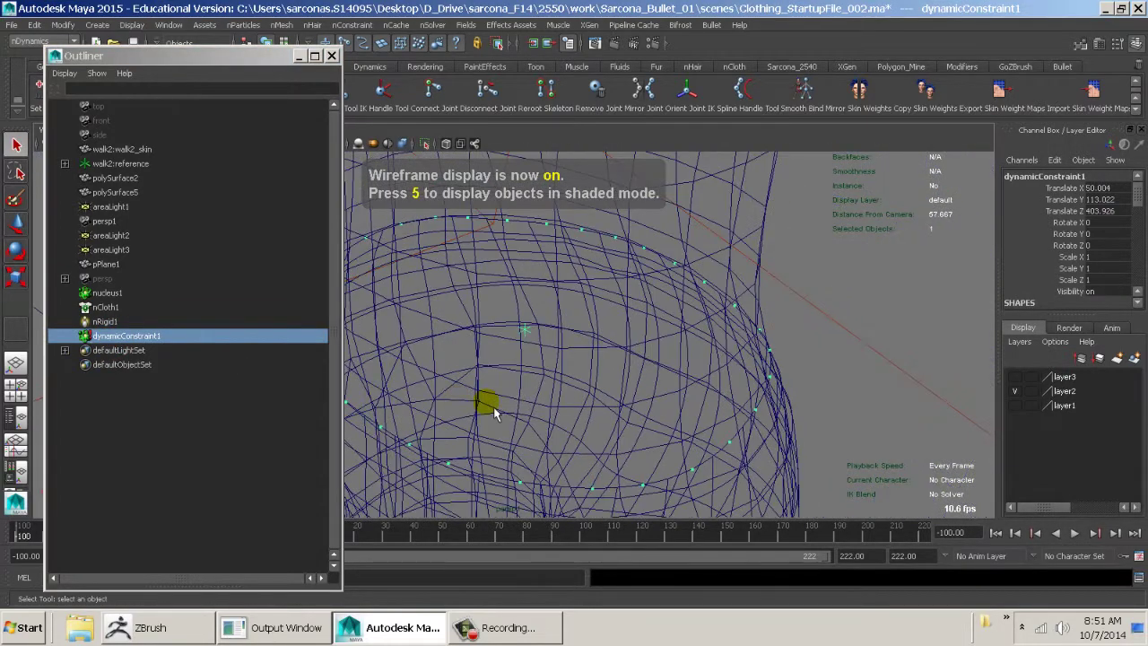
key("5")
key("4")
right_click_drag(655, 422, 536, 323, "alt")
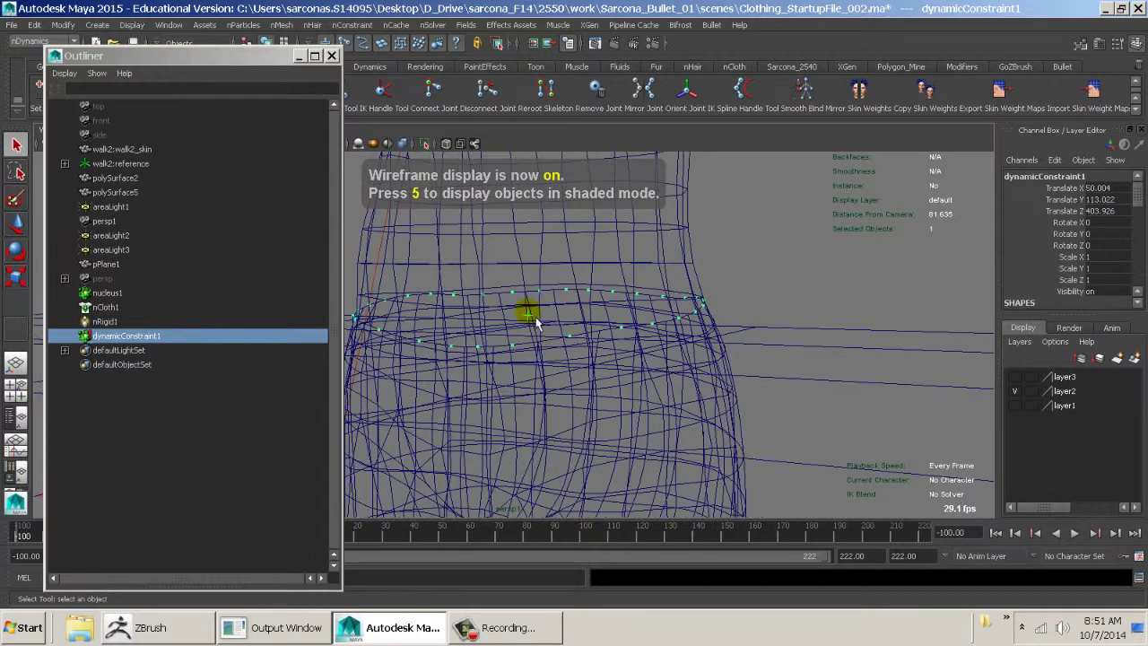
left_click_drag(259, 59, 206, 173)
right_click_drag(422, 269, 240, 134, "alt")
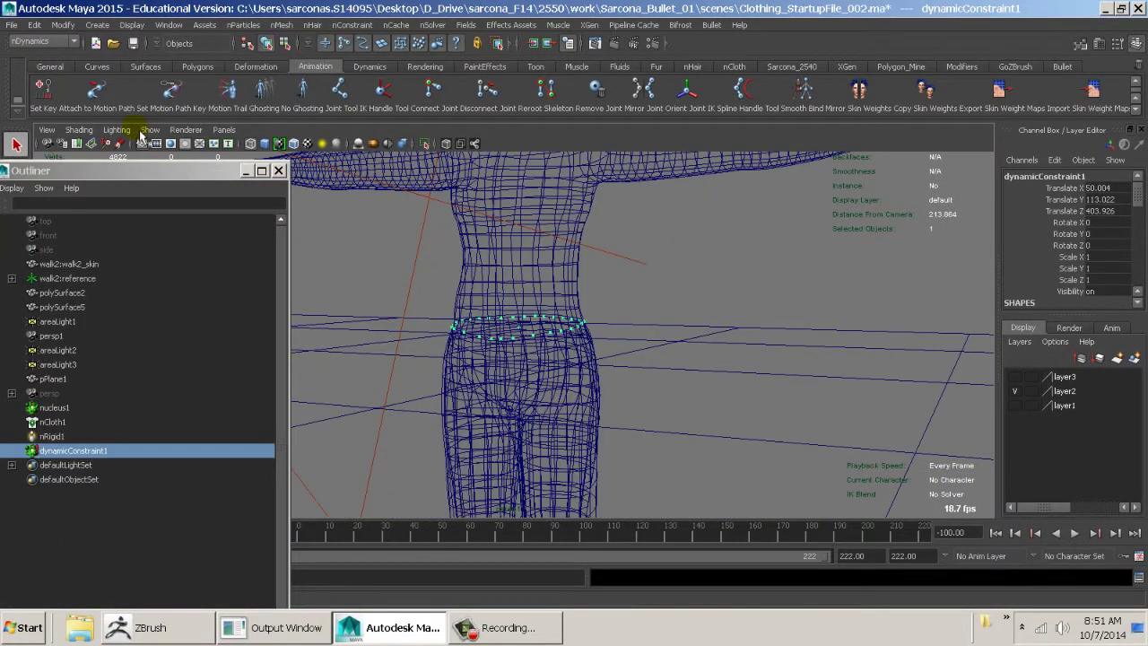
- Turn on layer1's visibility to reveal the skeleton joints inside the wireframe hips
left_click(148, 130)
left_click(1035, 406)
double_click(1023, 405)
left_click(576, 323)
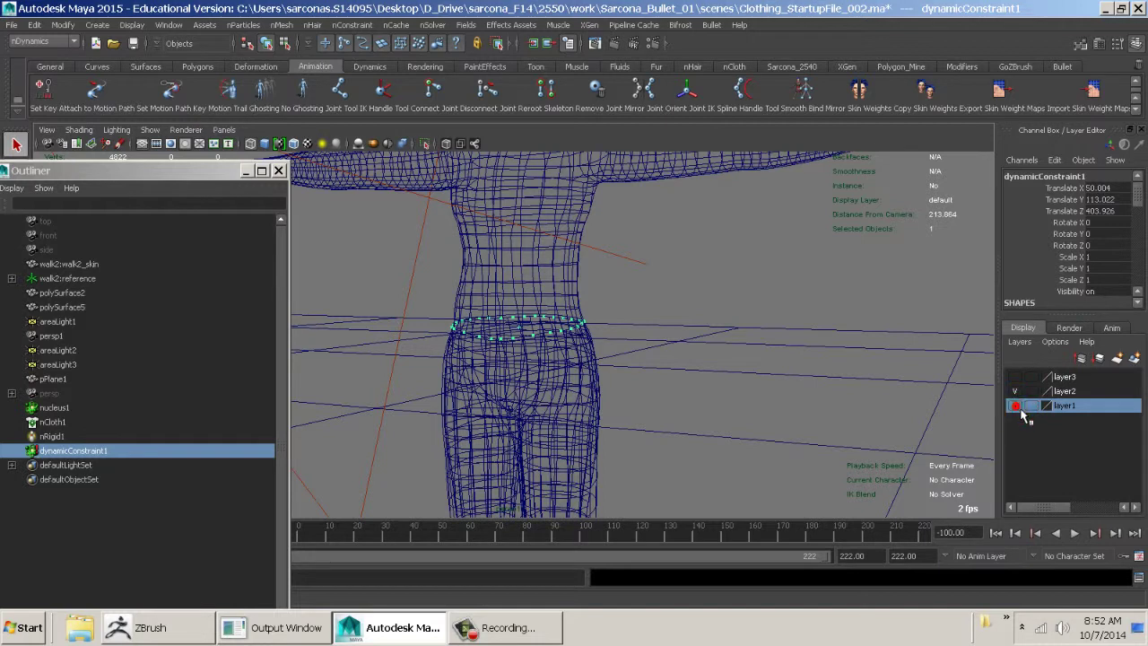
left_click(1015, 406)
right_click_drag(590, 403, 661, 410, "alt")
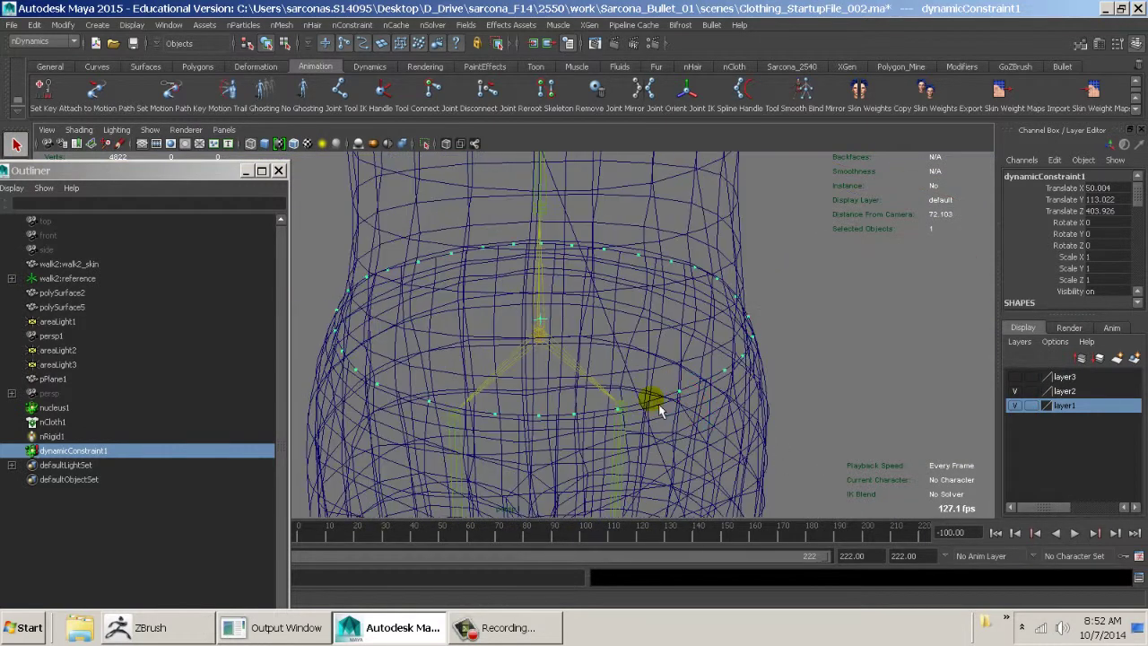
- Parent dynamicConstraint1 to the skeleton's hip joint, and return to shaded display with the Outliner closed
left_click(551, 346, "shift")
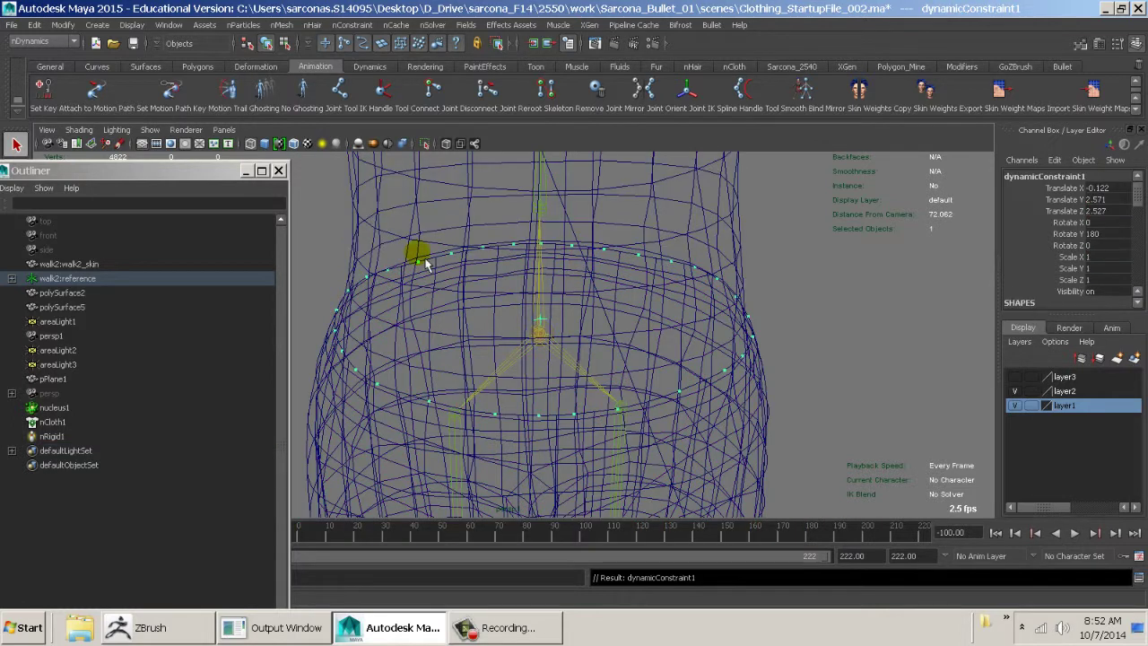
left_click(287, 188)
mouse_move(758, 395)
right_mouse_down("alt")
mouse_move(608, 346)
mouse_move(533, 341)
right_mouse_up("alt")
key("5")
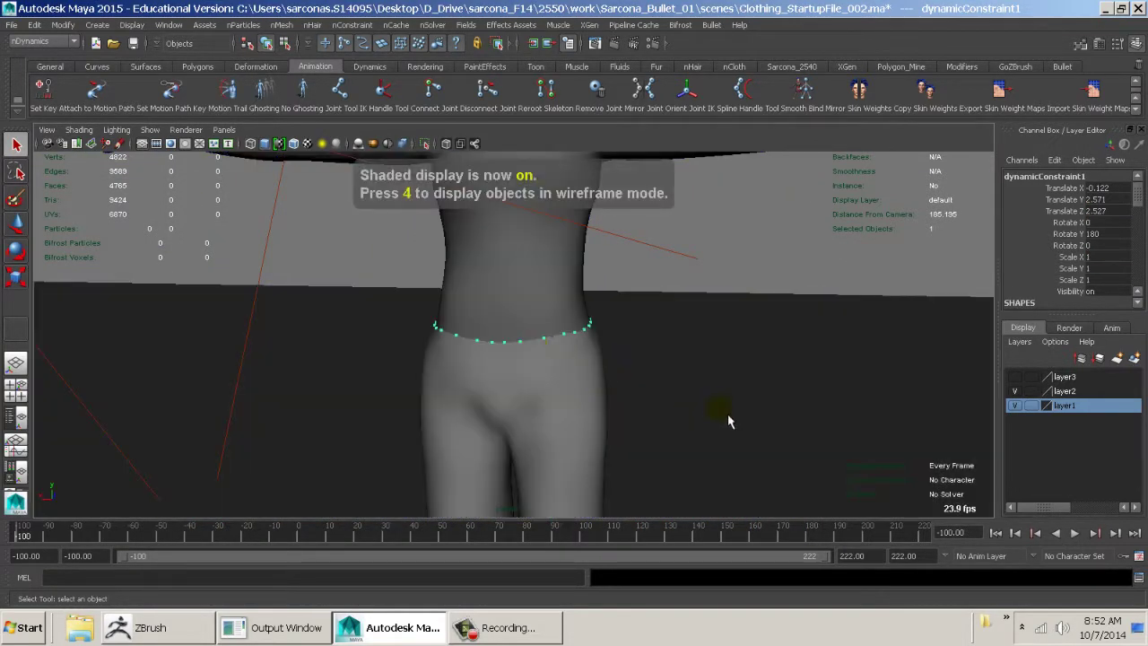
- Play the simulation to check how the trousers follow the walking body from several sides, and return to frame -100
mouse_move(726, 410)
right_mouse_down("alt")
mouse_move(608, 440)
mouse_move(610, 343)
right_mouse_up("alt")
right_click_drag(679, 365, 574, 346, "alt")
key("alt+v")
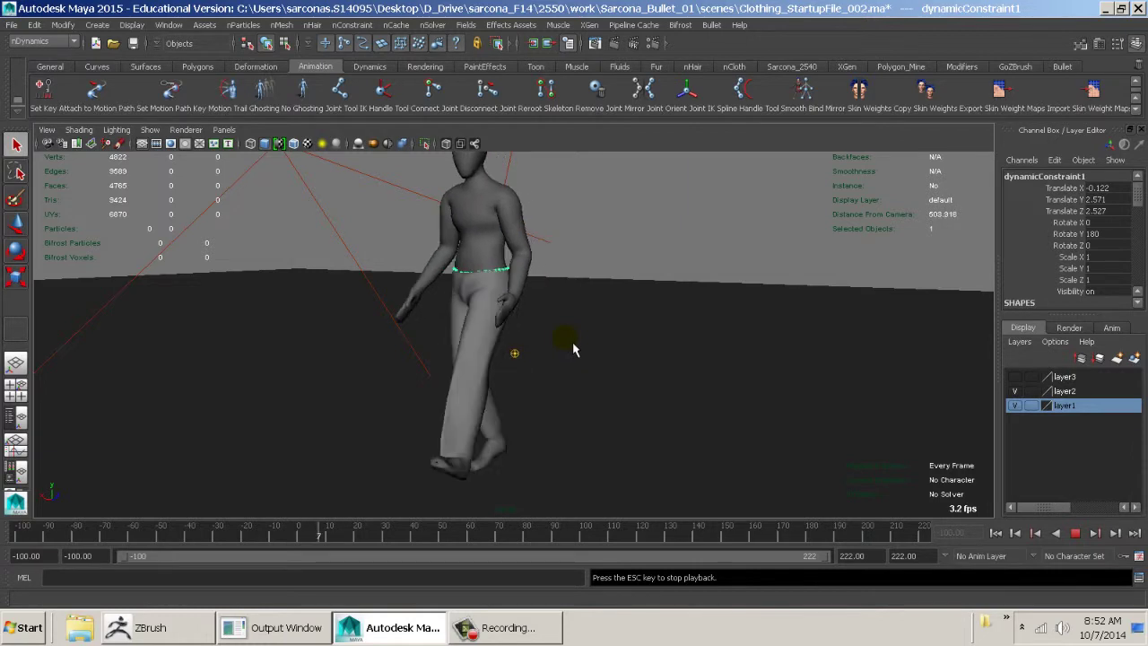
key("Escape")
left_click_drag(559, 403, 623, 454, "alt")
key("alt+v")
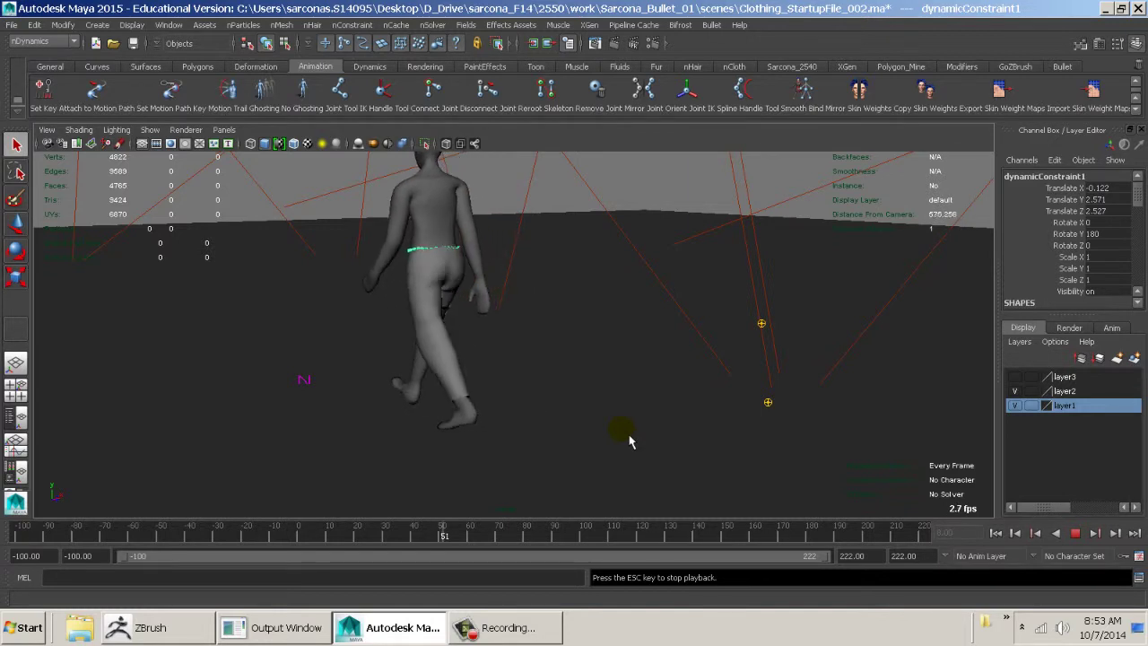
key("Escape")
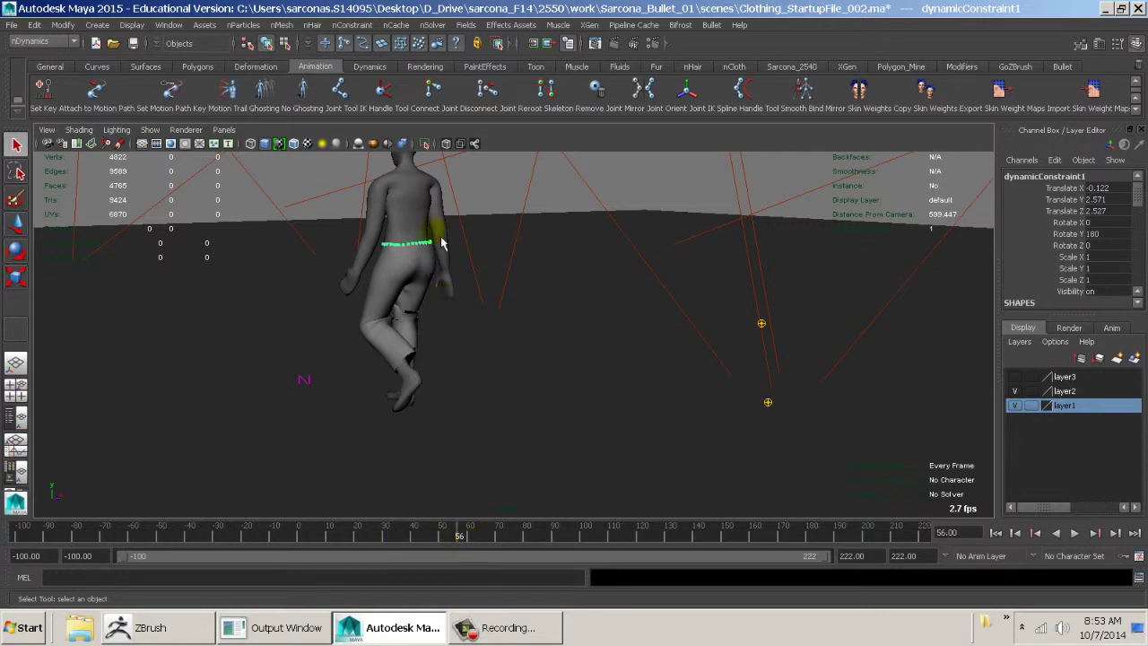
left_click(996, 533)
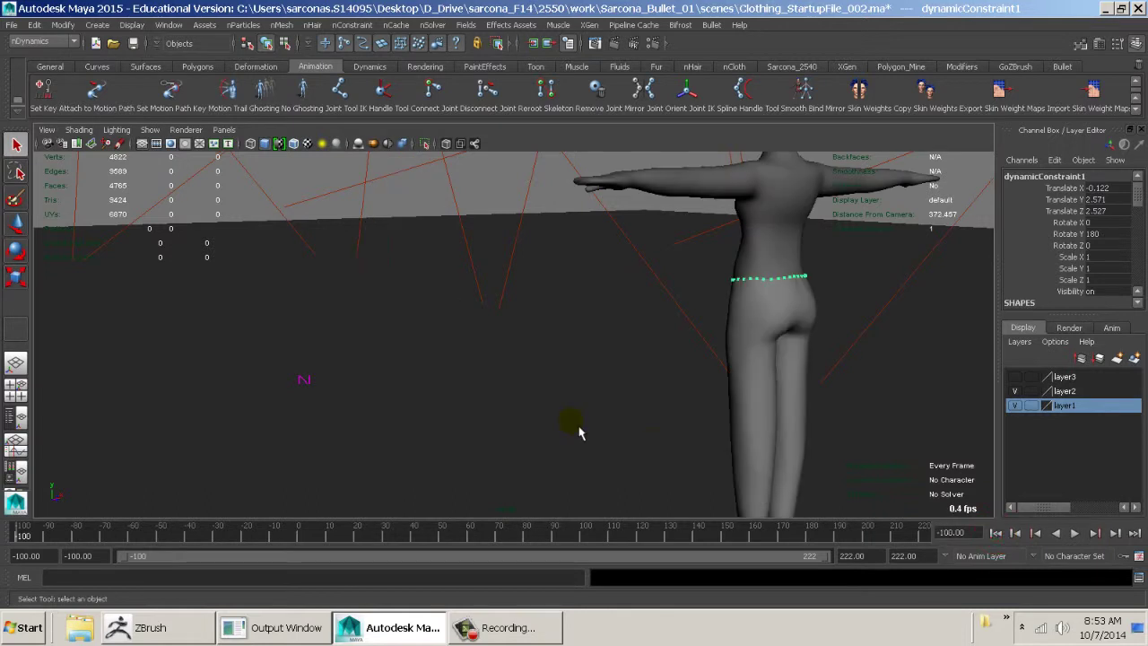
- Set the end of the playback range to frame 60
left_click_drag(576, 425, 786, 424, "alt")
right_click_drag(679, 399, 777, 436, "alt")
middle_click_drag(776, 436, 812, 425, "alt")
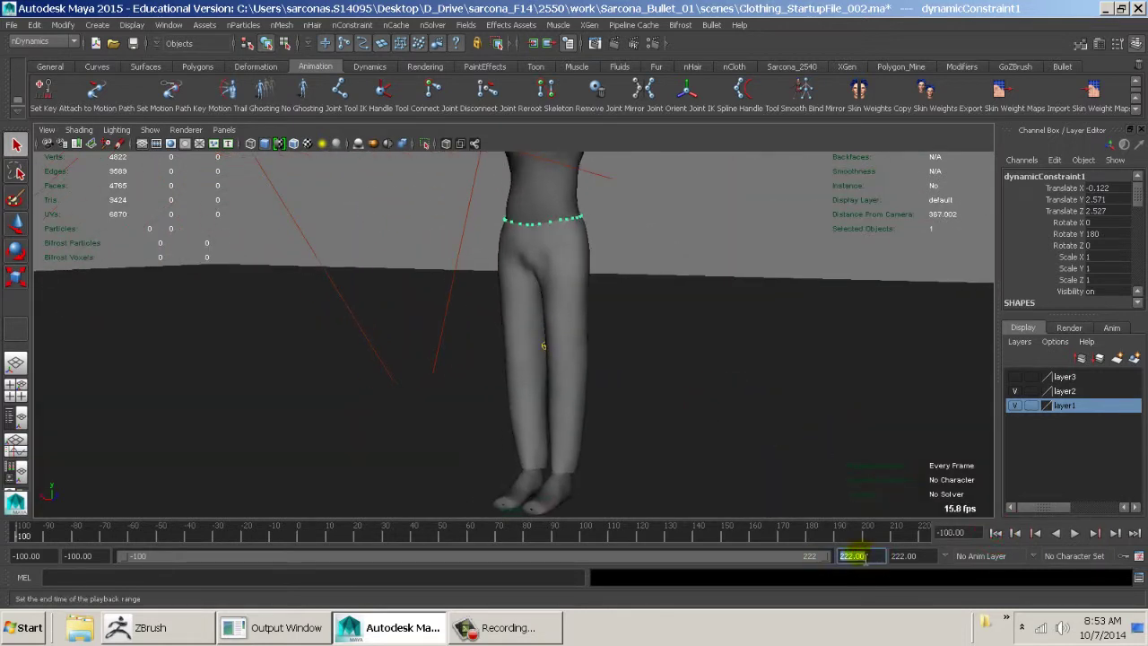
key("Return")
left_click_drag(717, 461, 493, 458, "alt")
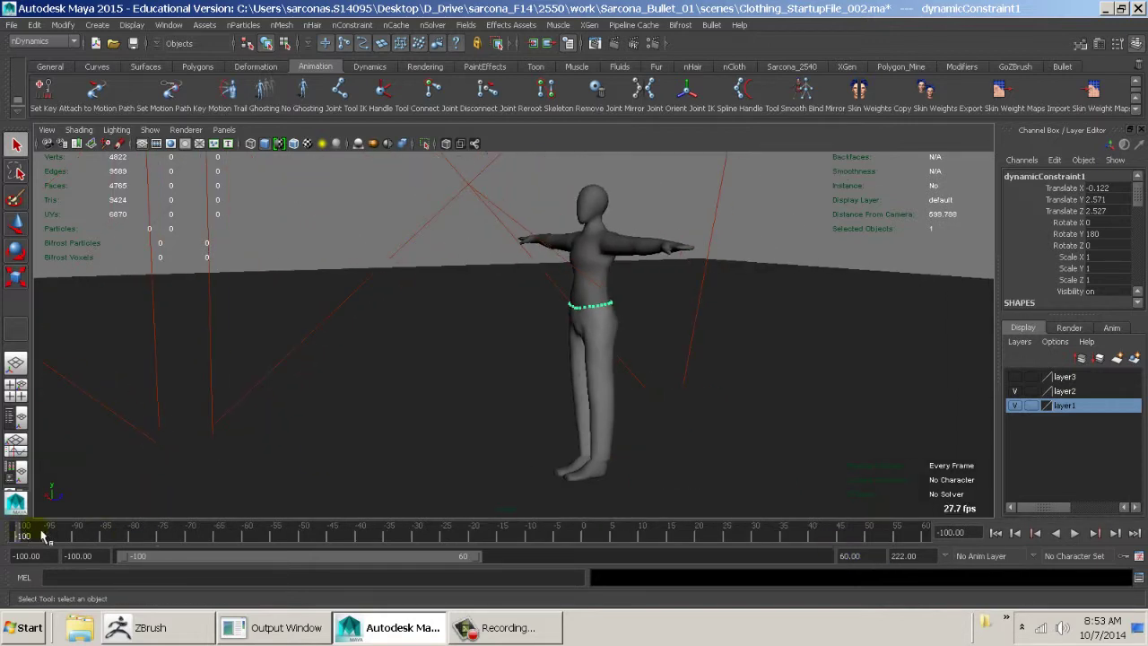
- Select the trousers and expand the Time and Space Scale settings of nucleus1
middle_click_drag(687, 428, 587, 374, "alt")
right_click_drag(587, 374, 655, 381, "alt")
left_click_drag(626, 351, 671, 368, "alt")
left_click(508, 297)
key("ctrl+a")
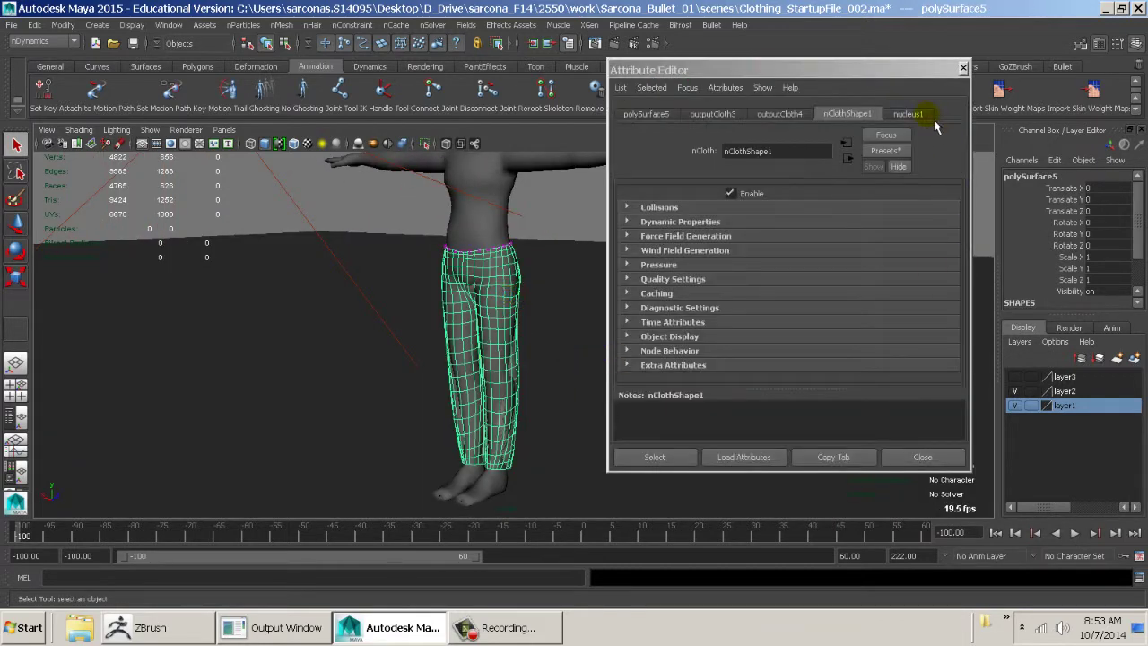
left_click(908, 113)
scroll(843, 310, "down", 2)
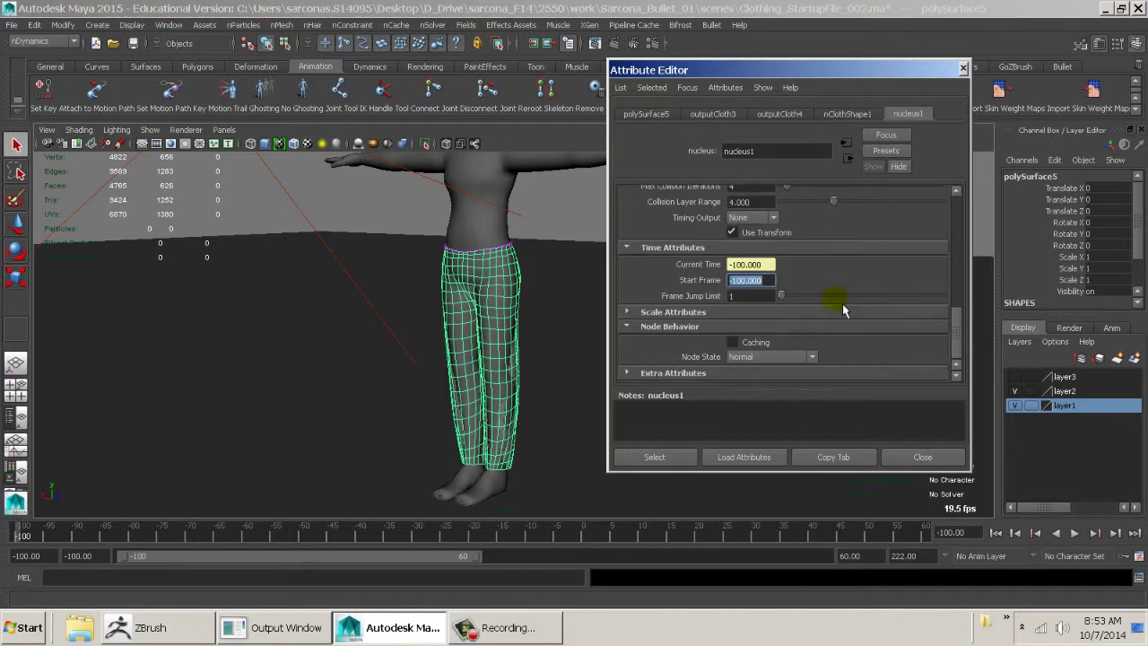
left_click(696, 312)
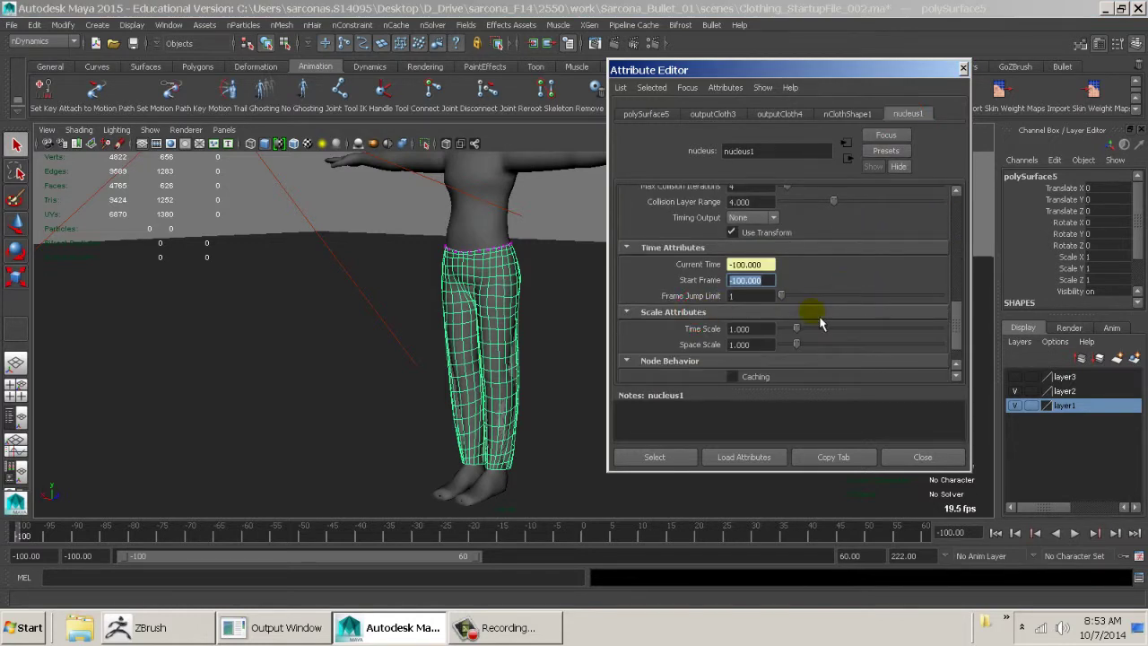
- Create a polygon cube at the origin, compare its size with the character, and remove it
left_click(98, 24)
mouse_move(134, 60)
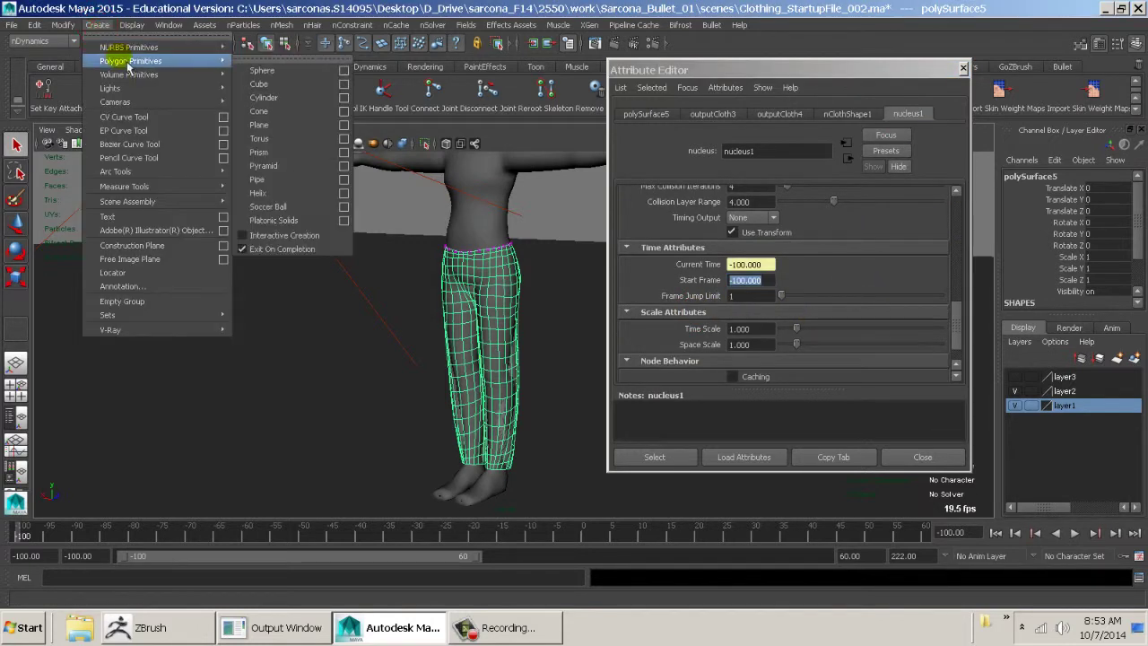
left_click(258, 85)
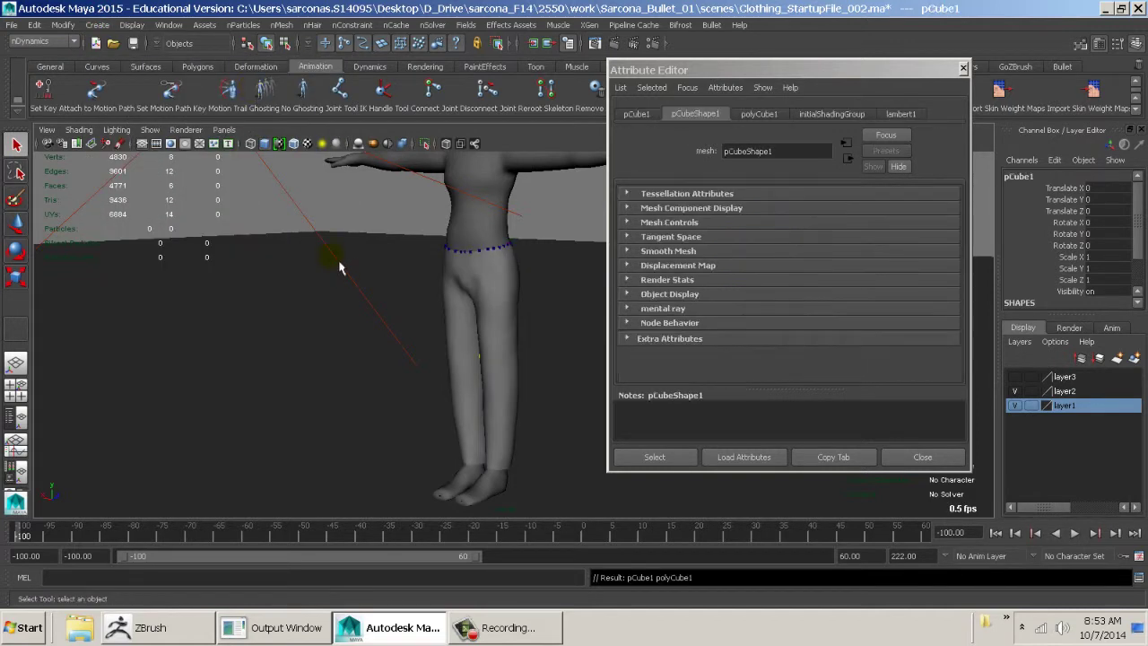
key("f")
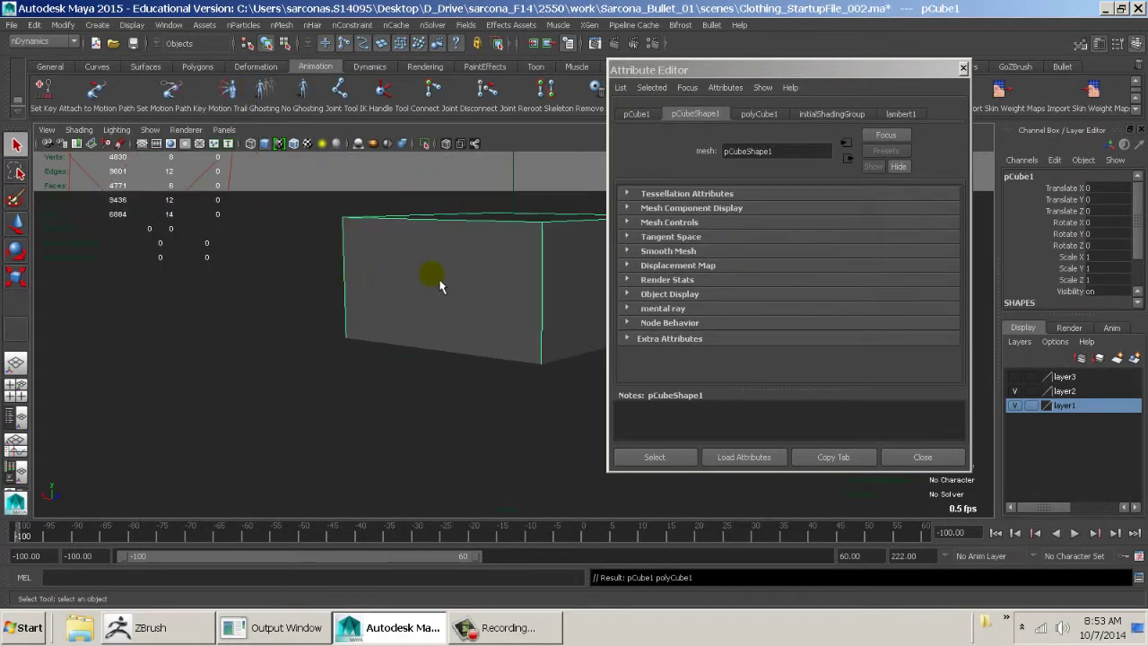
left_click_drag(439, 285, 337, 262, "alt")
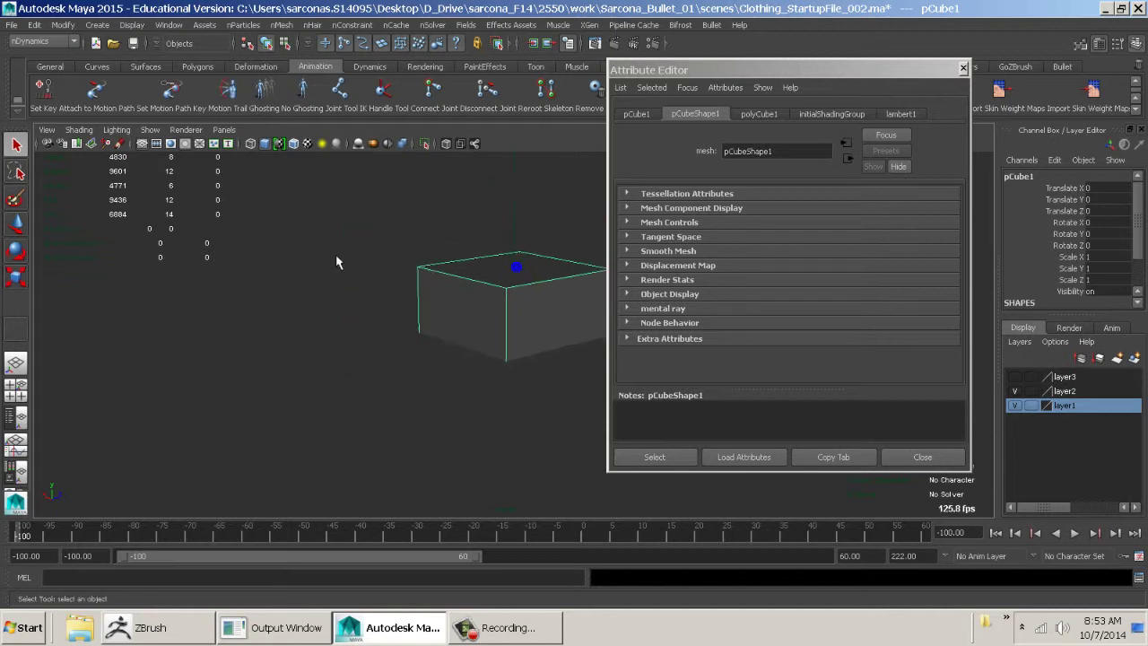
right_click_drag(336, 256, 300, 258, "alt")
right_click_drag(451, 262, 205, 263, "alt")
right_click_drag(412, 266, 267, 270, "alt")
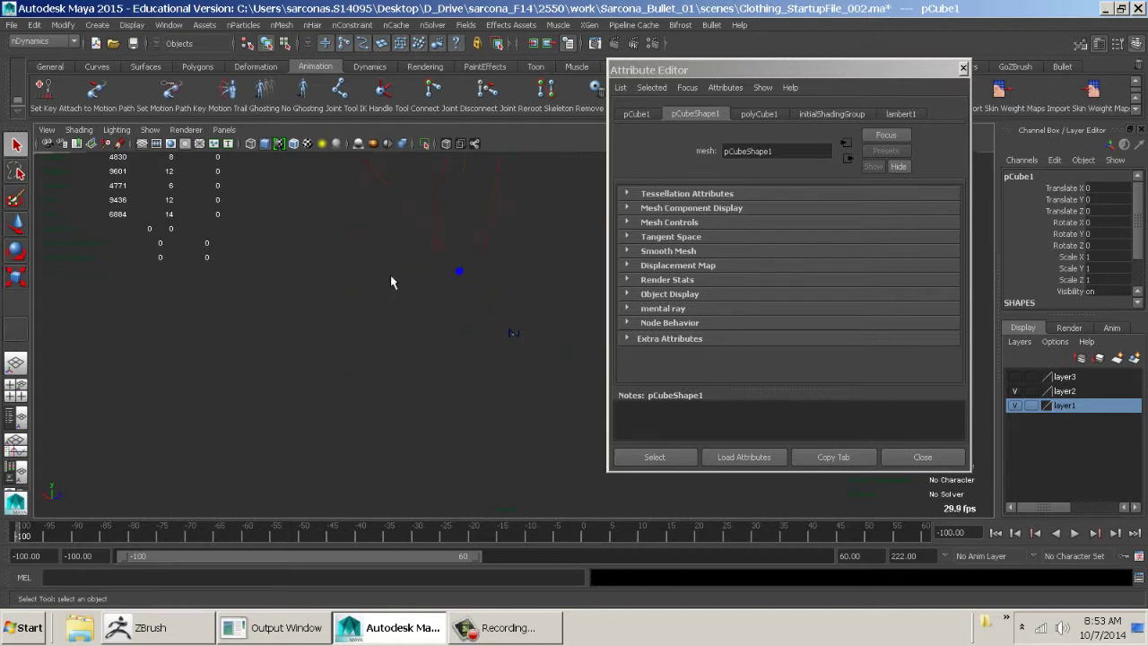
left_click_drag(391, 282, 545, 311, "alt")
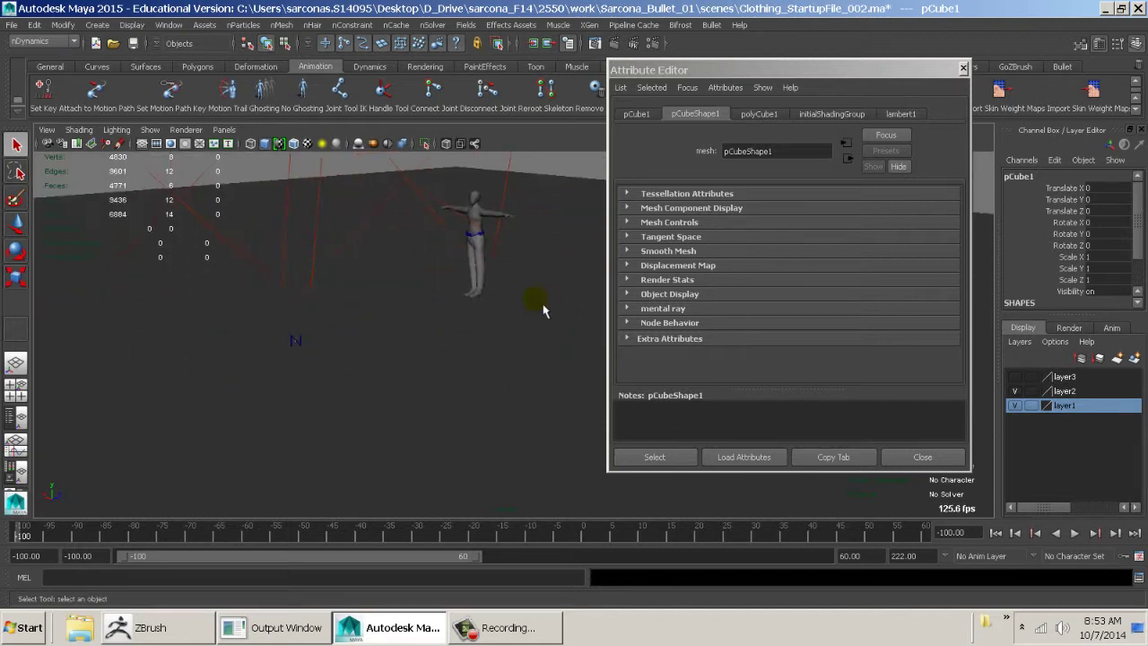
left_click(515, 311)
- Reselect the trousers and set the Space Scale of nucleus1 to 0.1
left_click(475, 256)
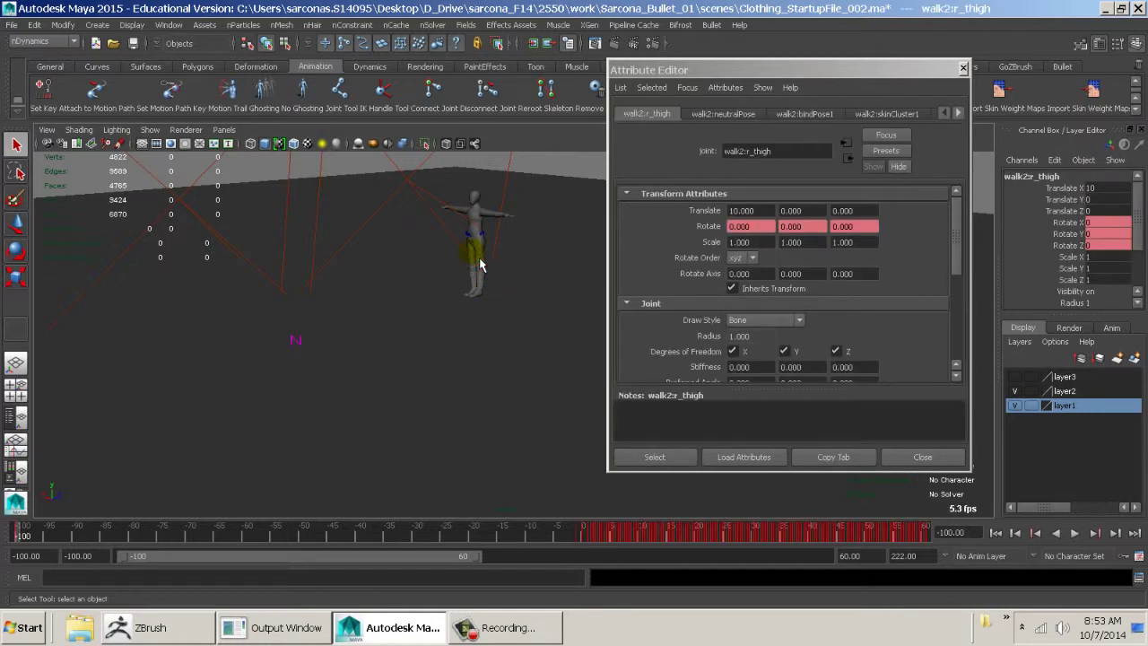
left_click(470, 251)
right_click_drag(466, 349, 613, 465, "alt")
left_click_drag(613, 465, 584, 315, "alt")
left_click(908, 114)
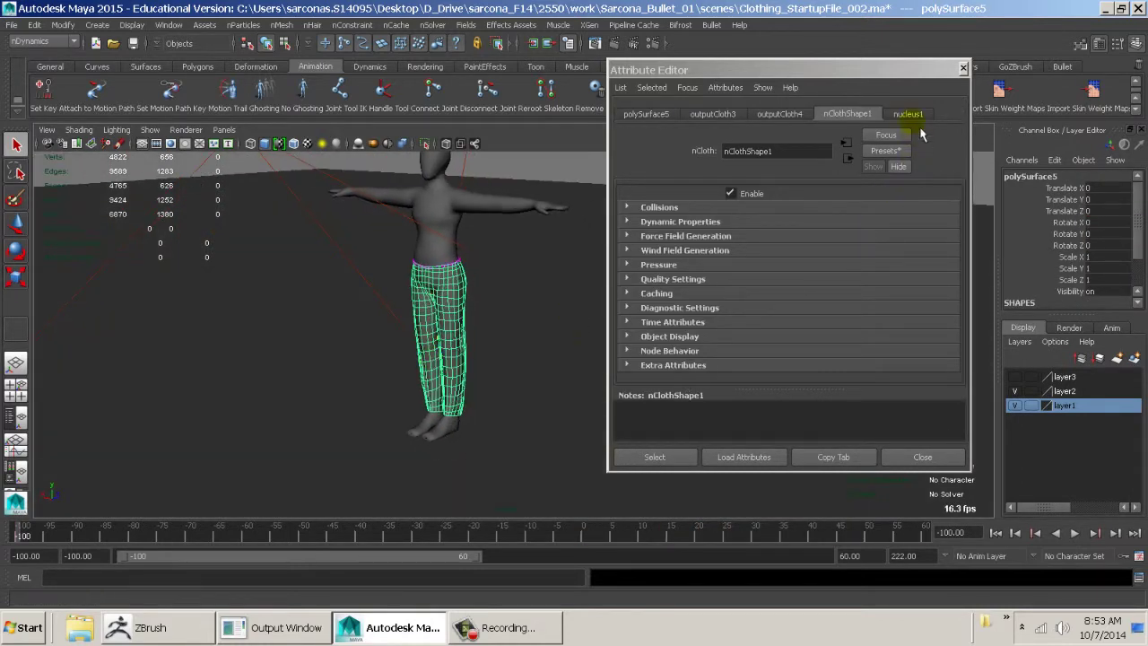
left_click_drag(924, 70, 978, 60)
scroll(847, 321, "down", 1)
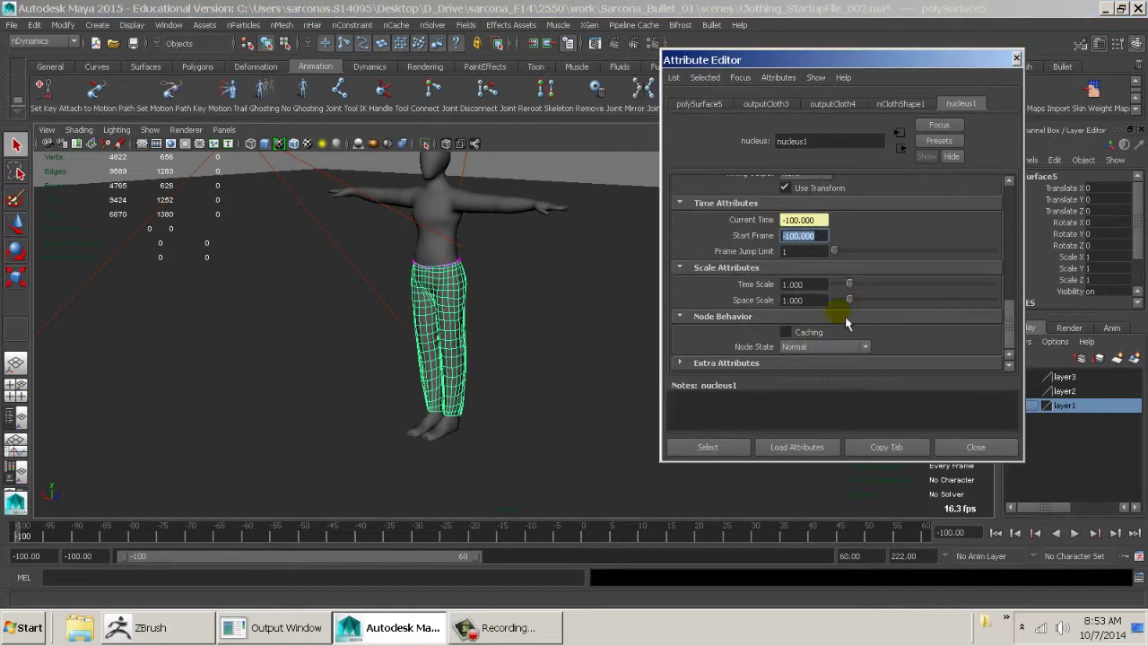
double_click(815, 299)
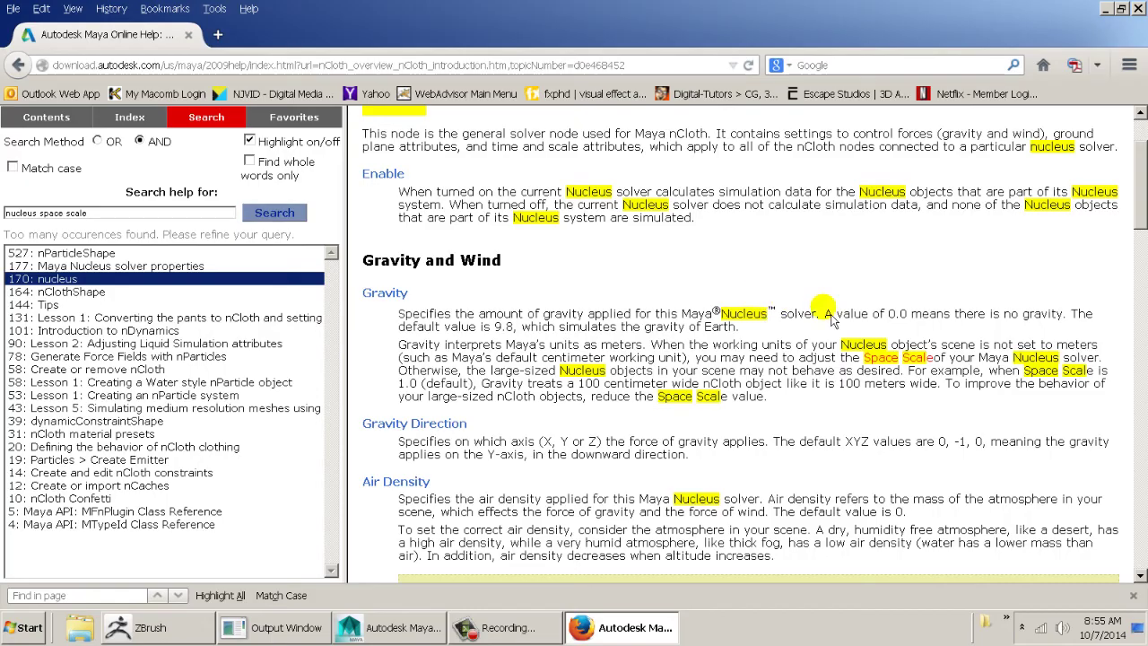
- Read the Gravity and Space Scale explanation on the nucleus page of the Maya Online Help in Firefox, and return to Maya
scroll(565, 346, "up", 3)
scroll(565, 345, "down", 2)
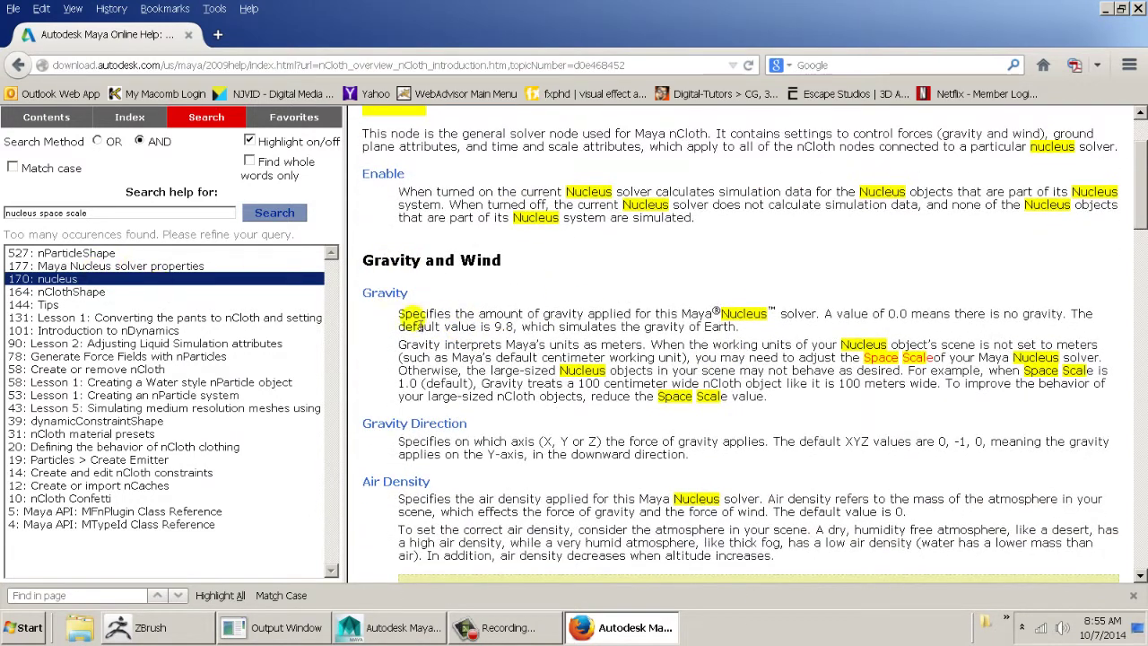
left_click_drag(398, 370, 516, 372)
left_click(549, 372)
left_click_drag(609, 357, 1102, 359)
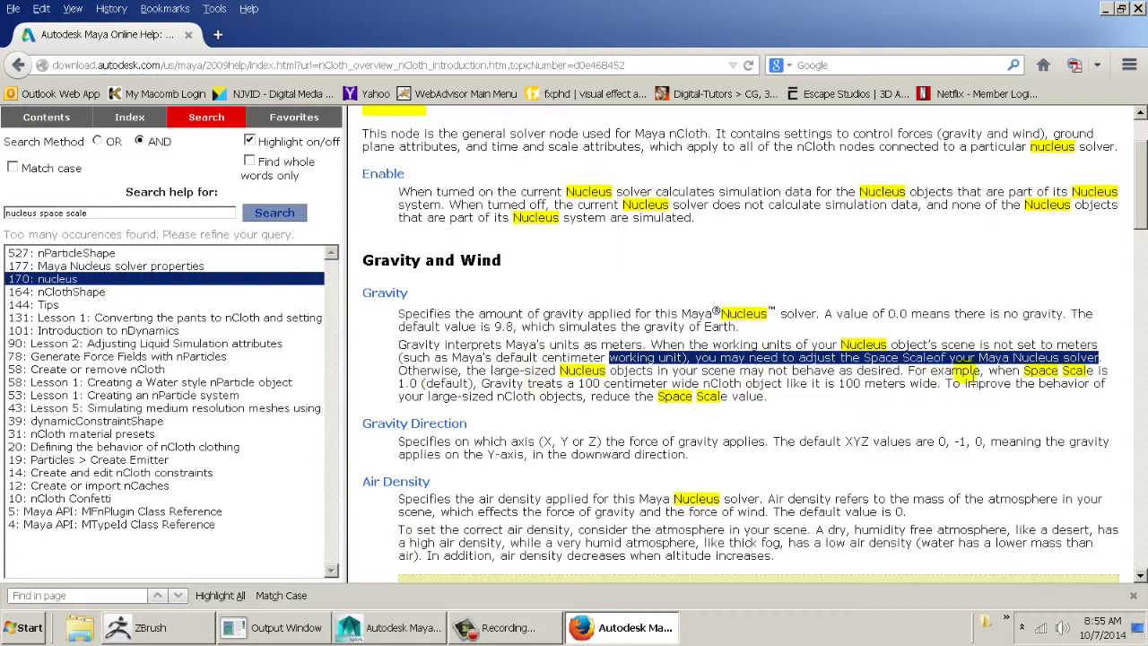
left_click(403, 384)
left_click_drag(404, 384, 1081, 394)
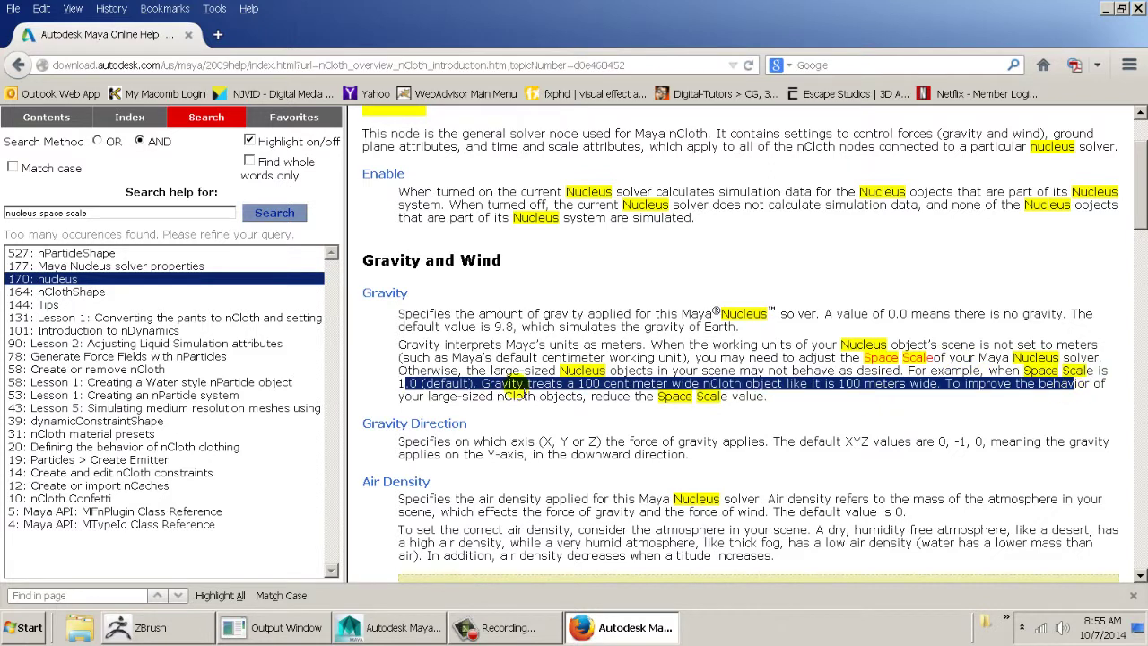
left_click_drag(438, 397, 794, 410)
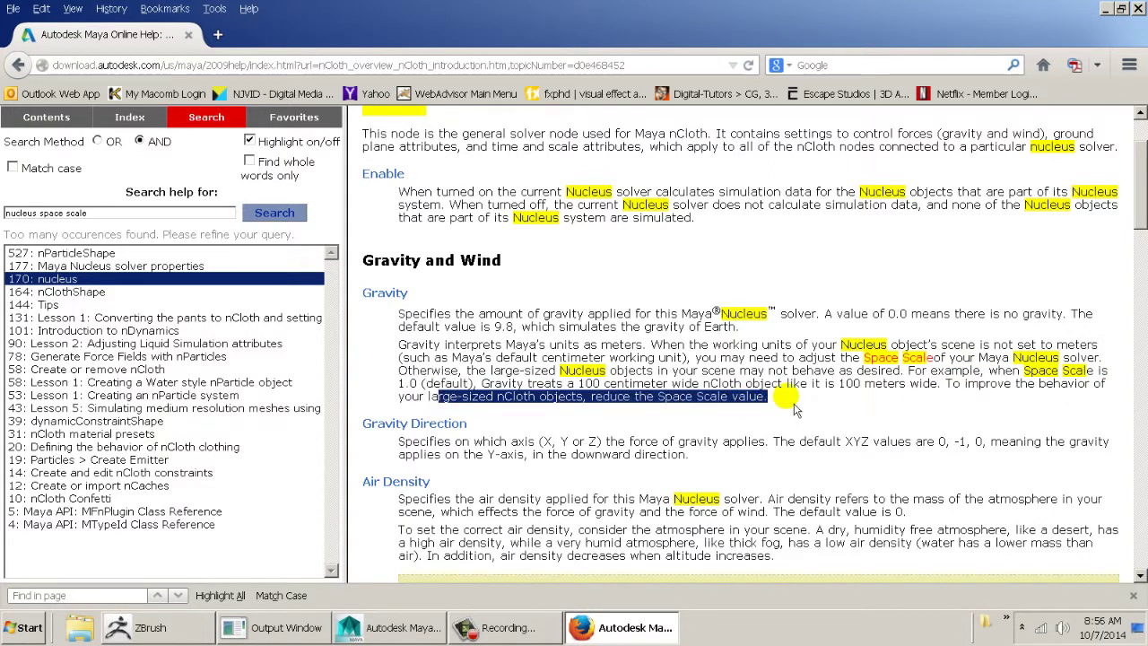
left_click(790, 402)
left_click(635, 628)
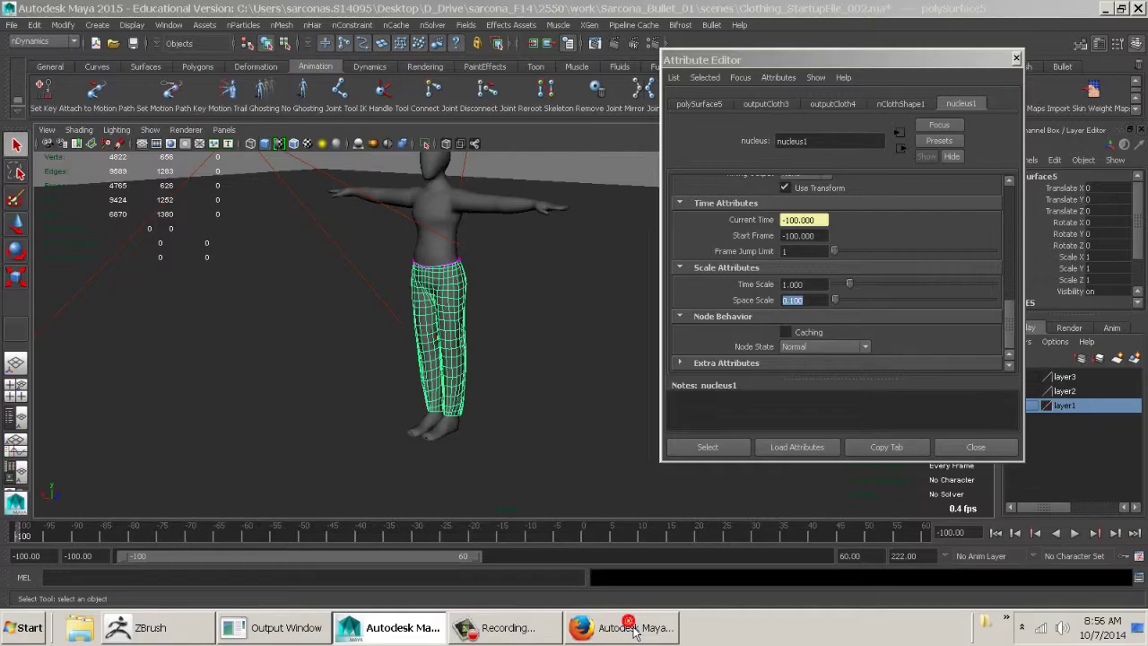
left_click(814, 301)
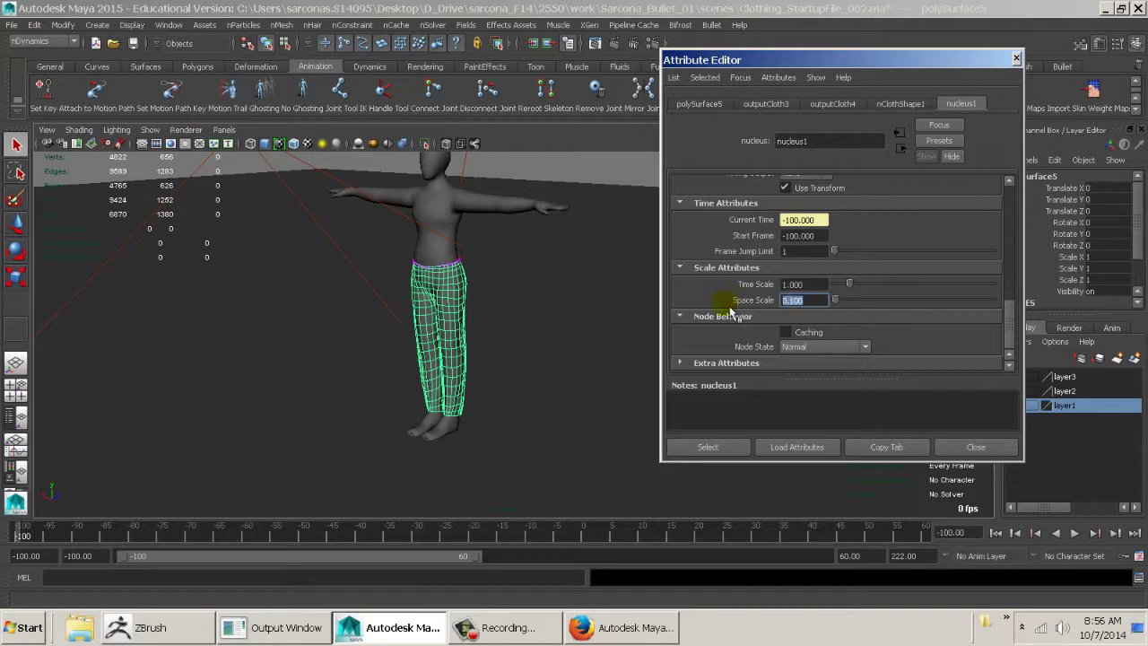
- Open the Playblast options and set the format to qt with H.263 encoding
right_click(438, 535)
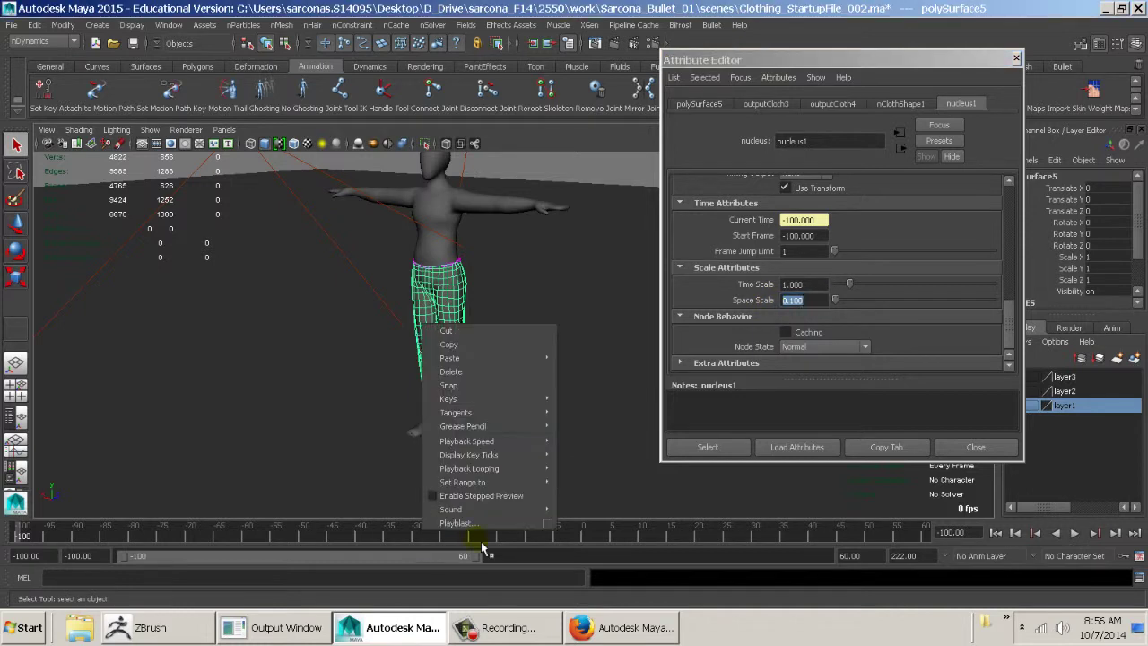
left_click(547, 525)
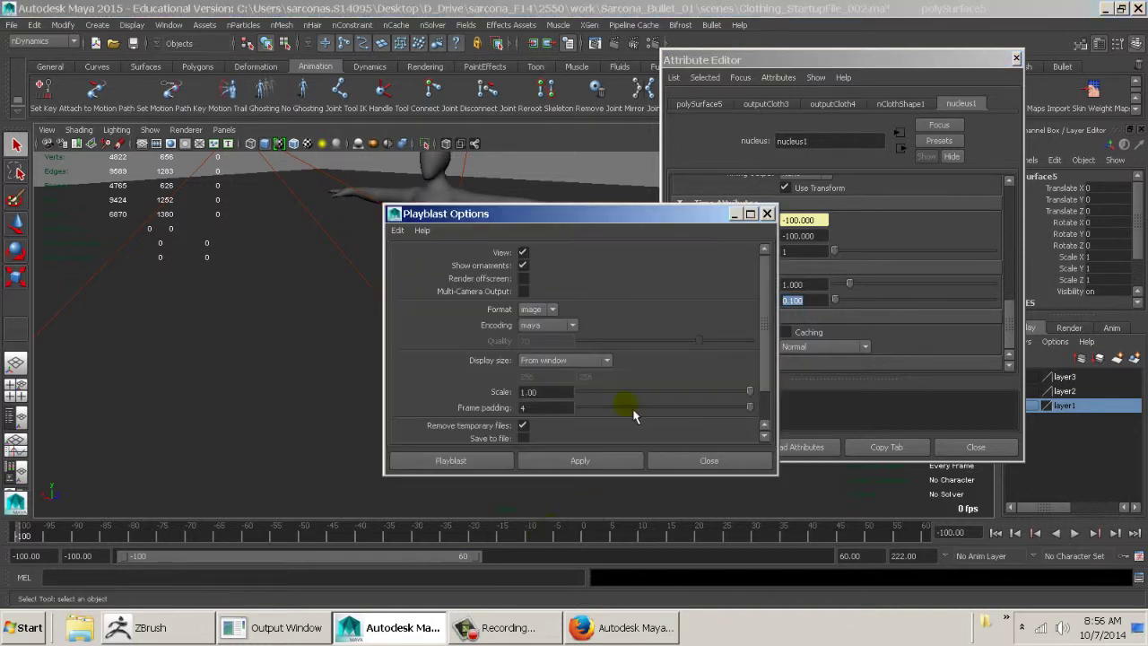
left_click(549, 310)
left_click(537, 341)
left_click(533, 312)
left_click(532, 322)
left_click(543, 327)
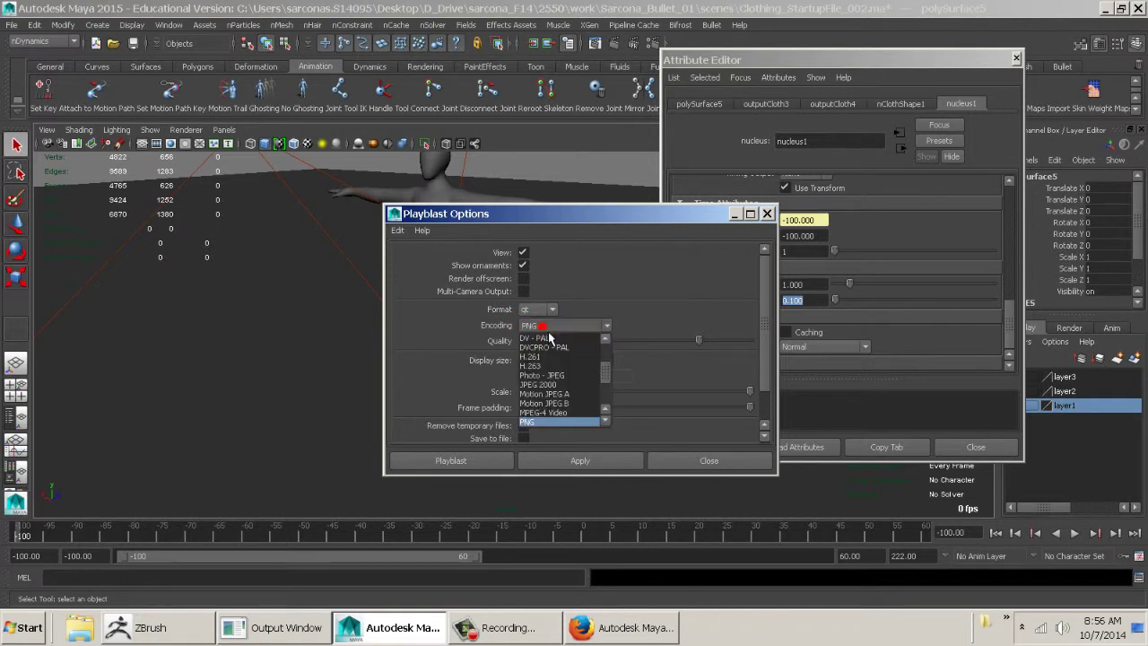
left_click(571, 367)
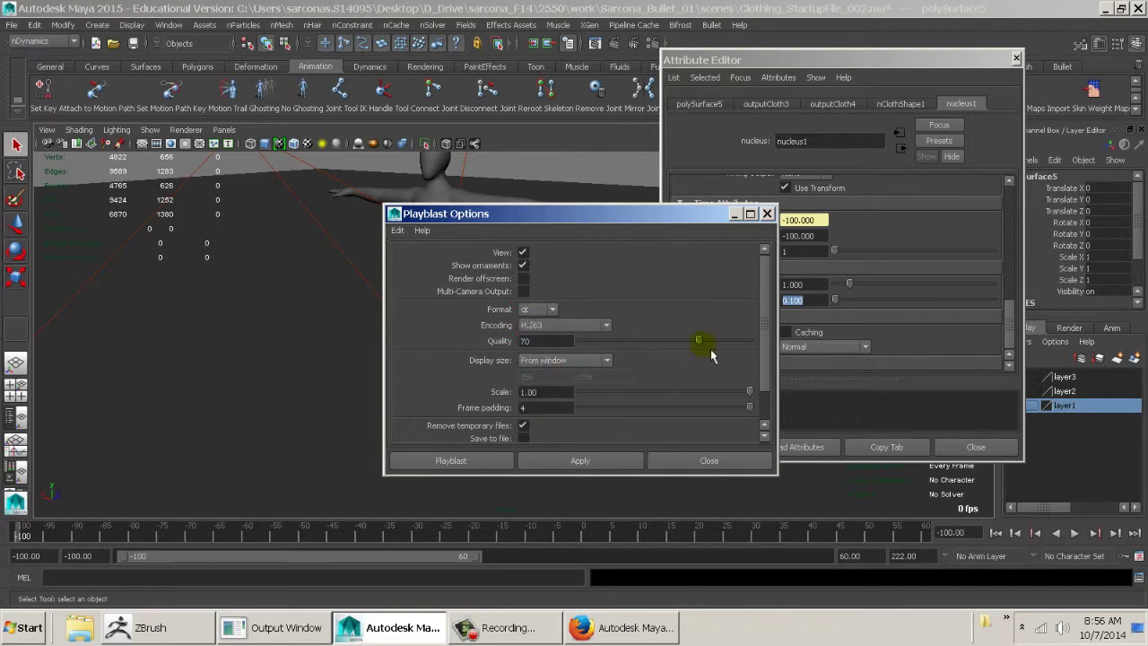
- Set the playblast quality to 100 with H.264 encoding, and run the playblast, declining the VLC bug report
left_click_drag(699, 340, 750, 340)
left_click(597, 324)
scroll(574, 413, "down", 2)
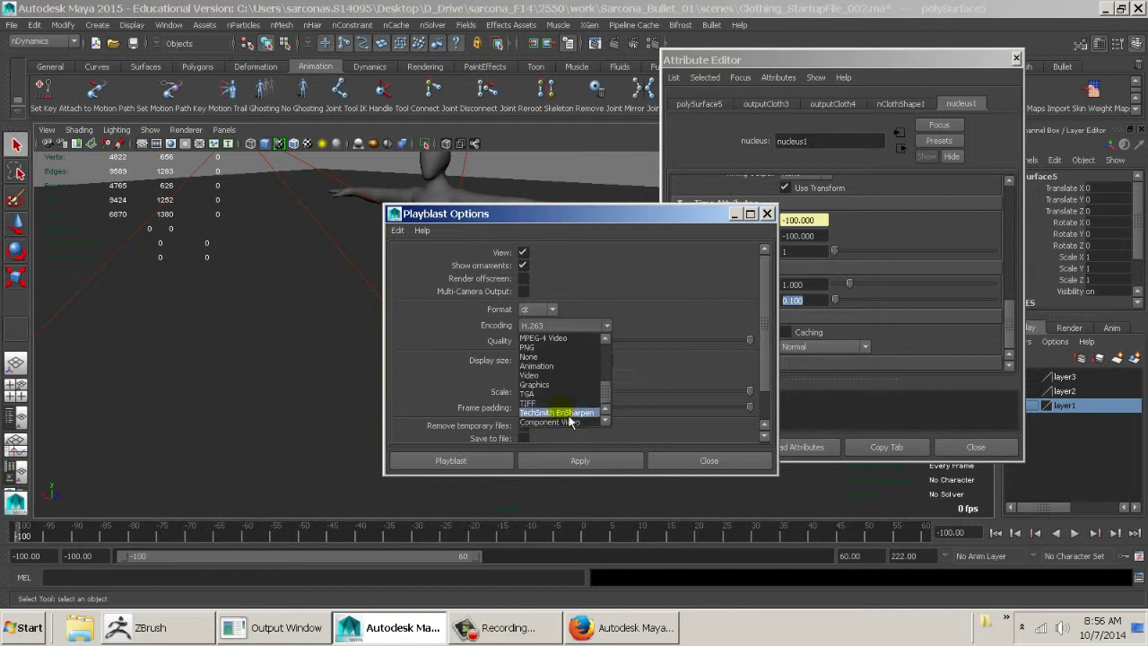
scroll(567, 417, "up", 3)
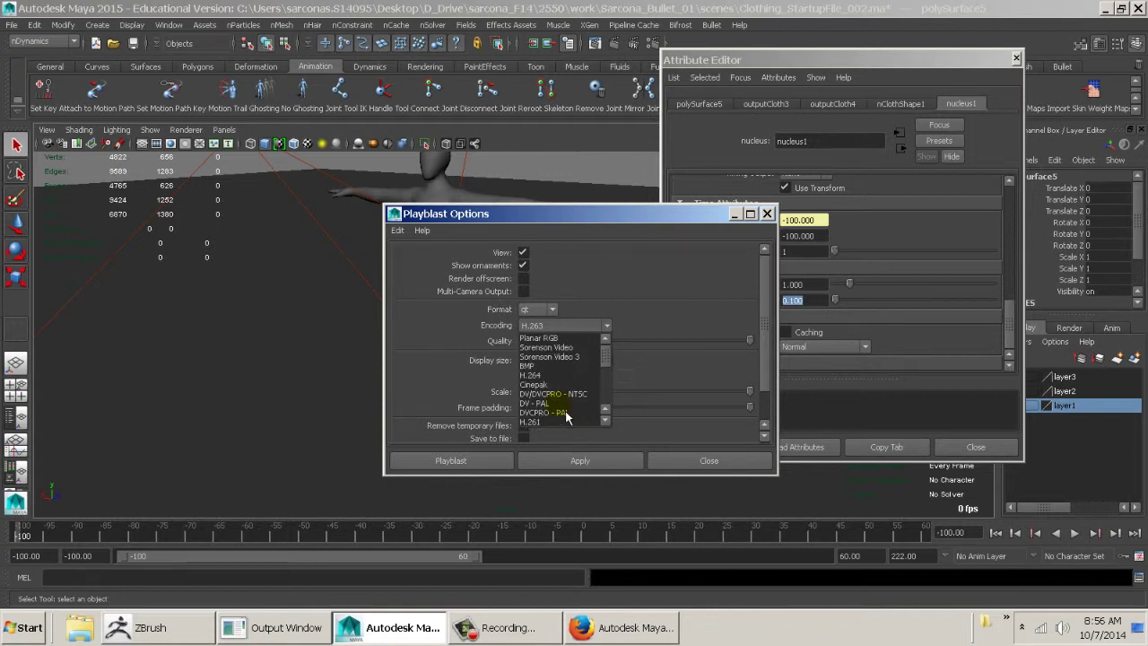
left_click(574, 356)
left_click(573, 328)
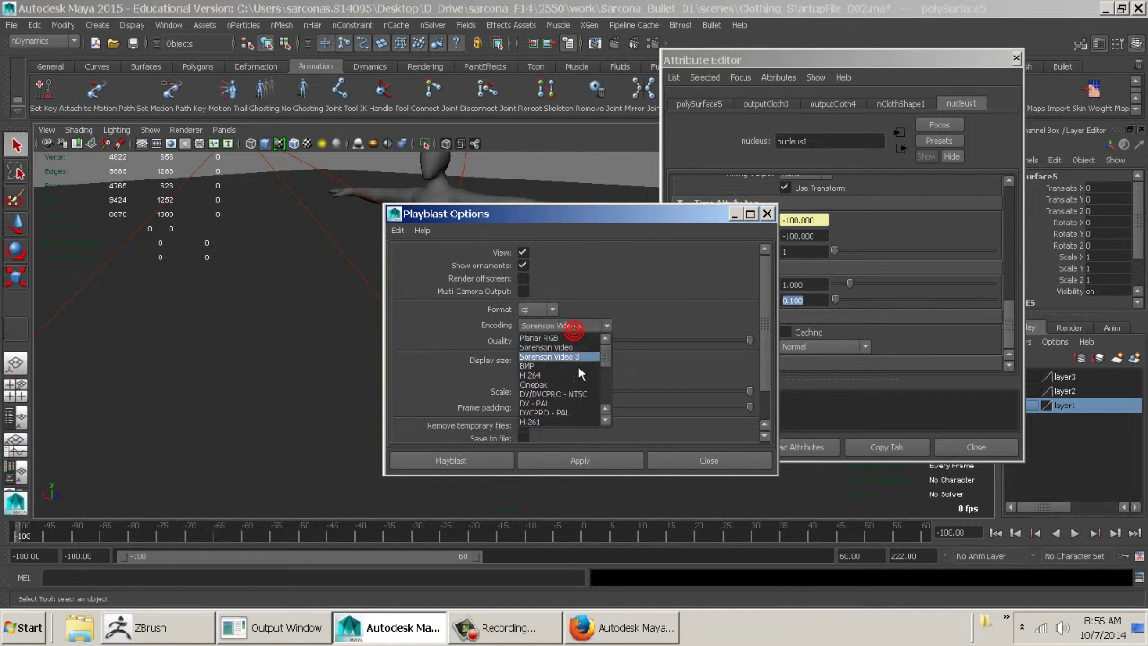
left_click(547, 375)
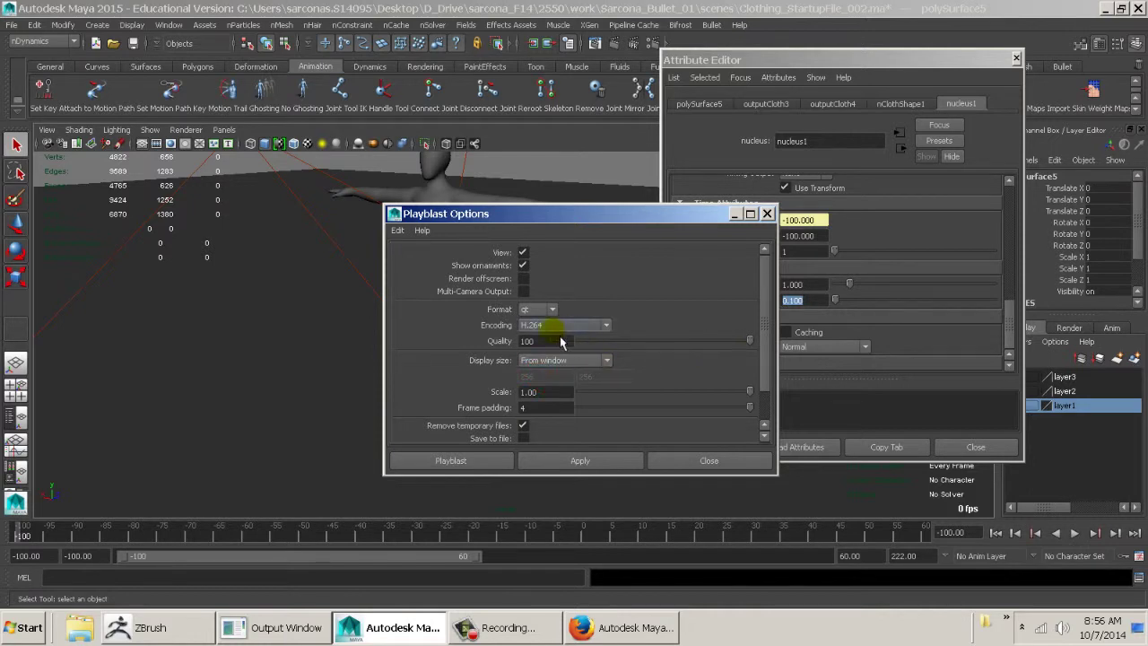
left_click(489, 470)
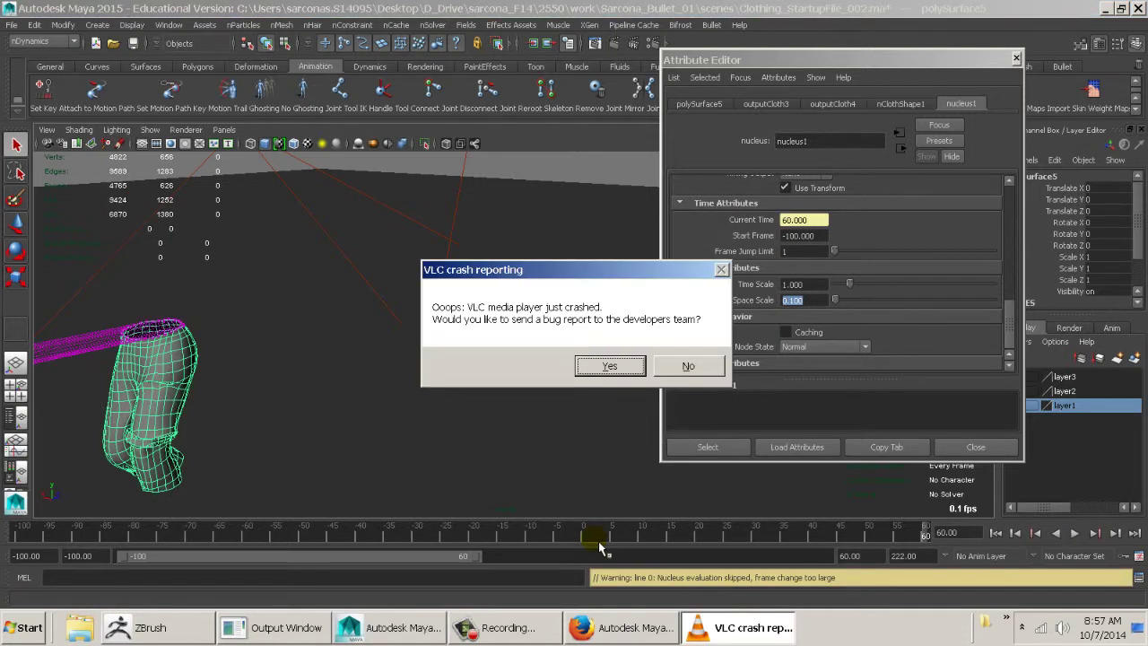
left_click(689, 366)
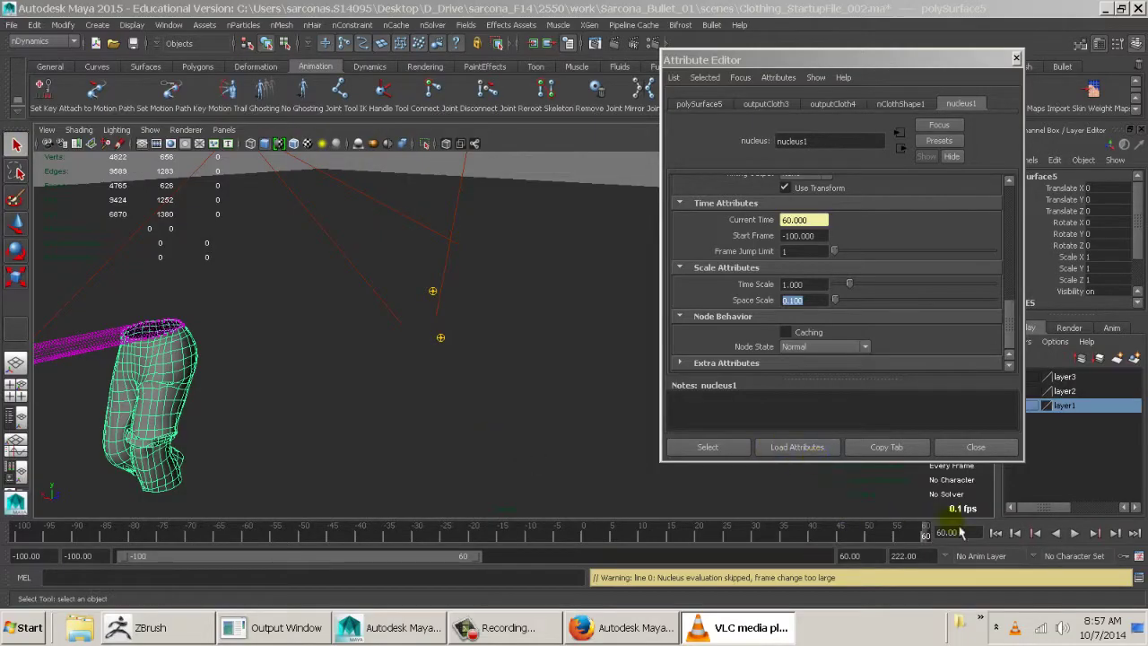
- Return to the start frame and display the Collisions settings of the trousers' nClothShape1
left_click(996, 533)
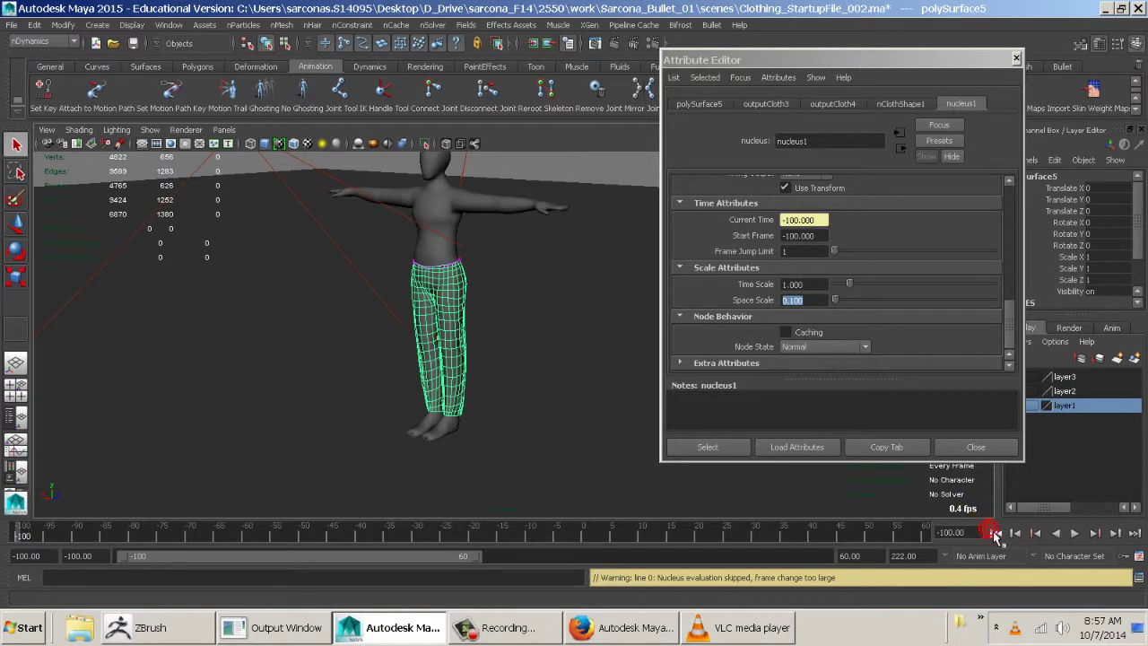
left_click(450, 305)
left_click(469, 299)
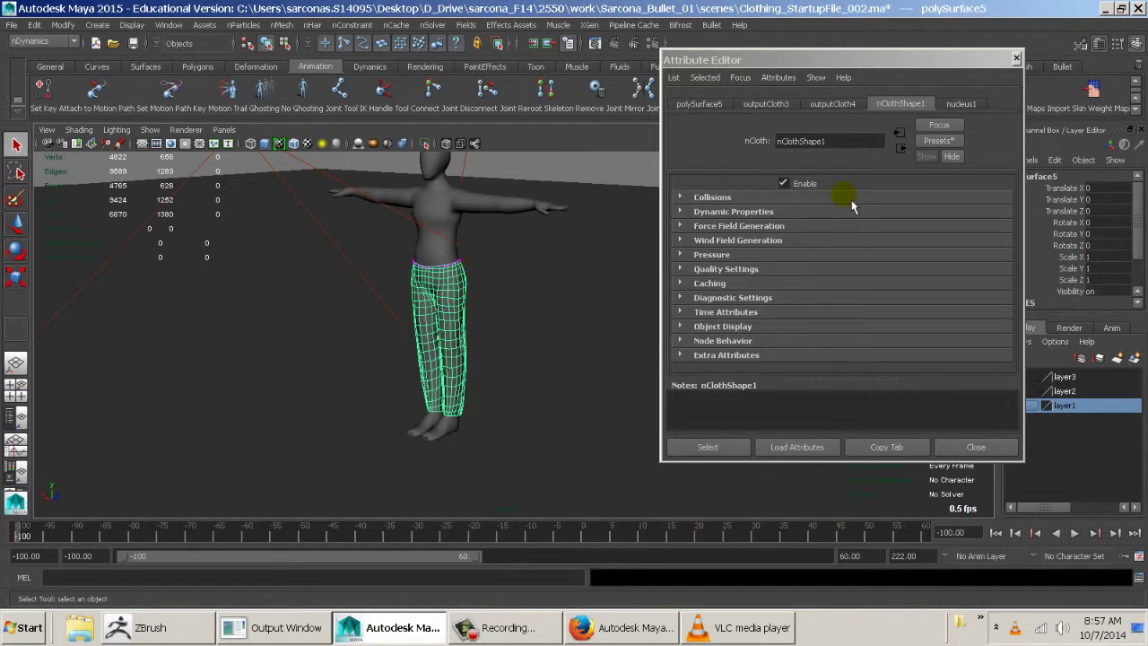
left_click(907, 103)
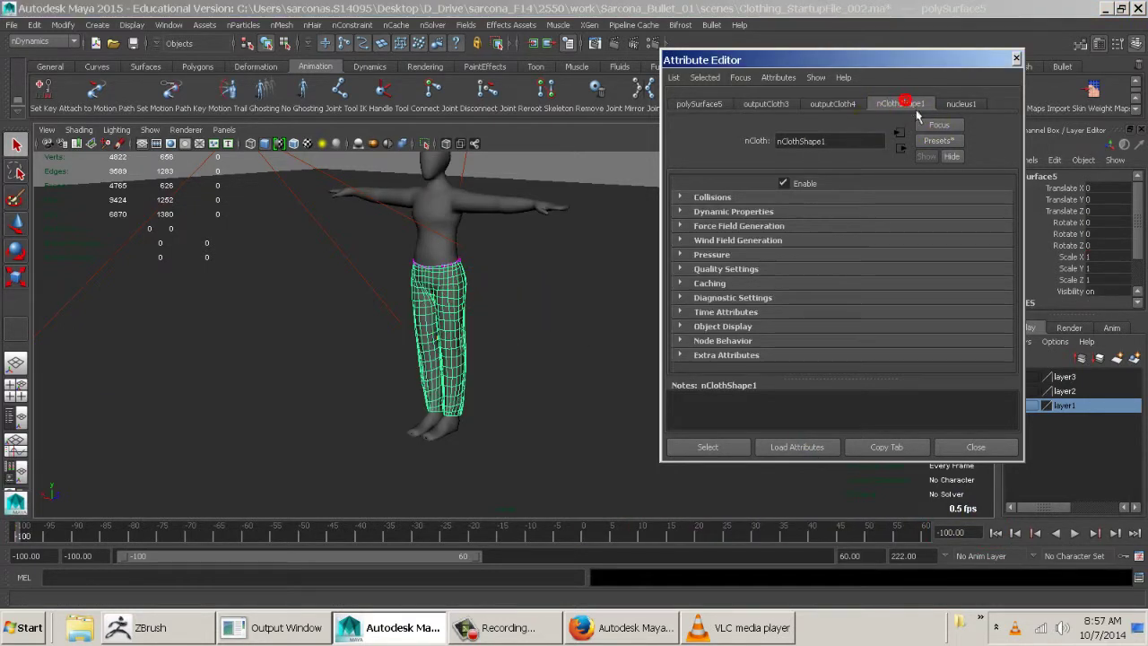
left_click(725, 199)
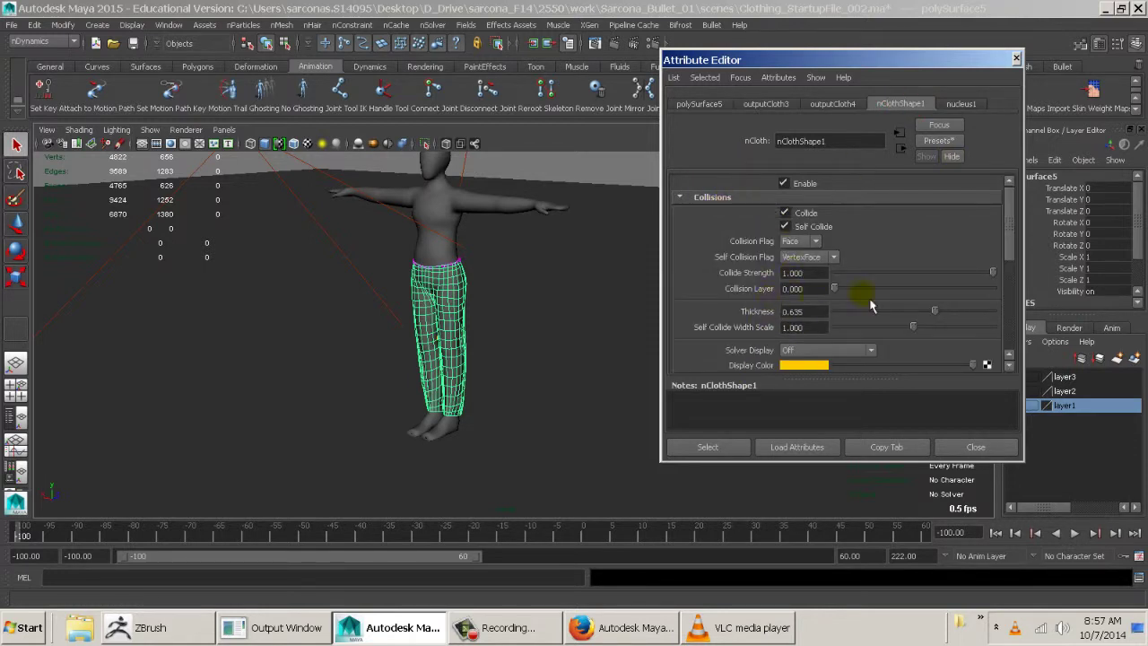
left_click_drag(362, 280, 1083, 375, "alt")
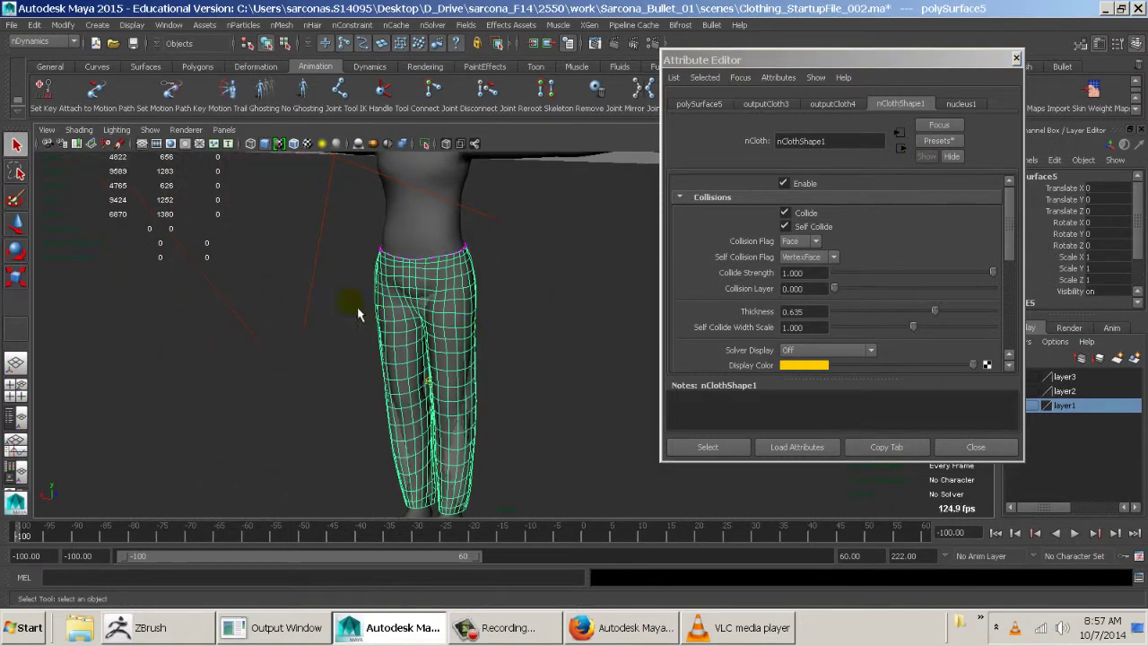
right_click_drag(357, 314, 400, 242, "alt")
left_click(224, 129)
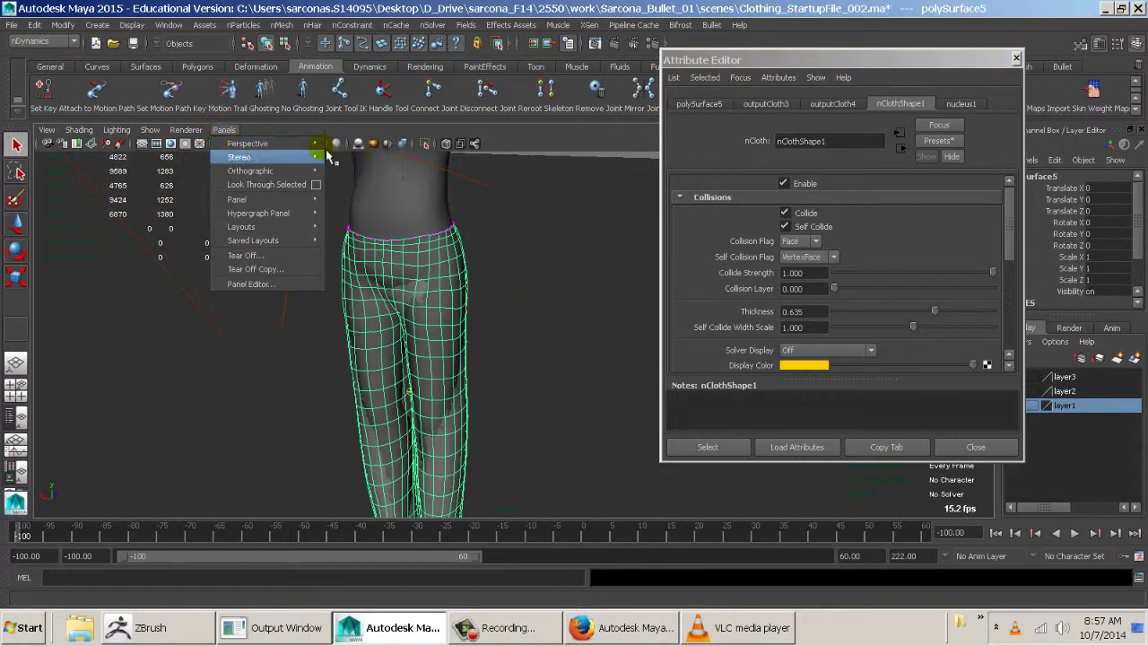
left_click(359, 155)
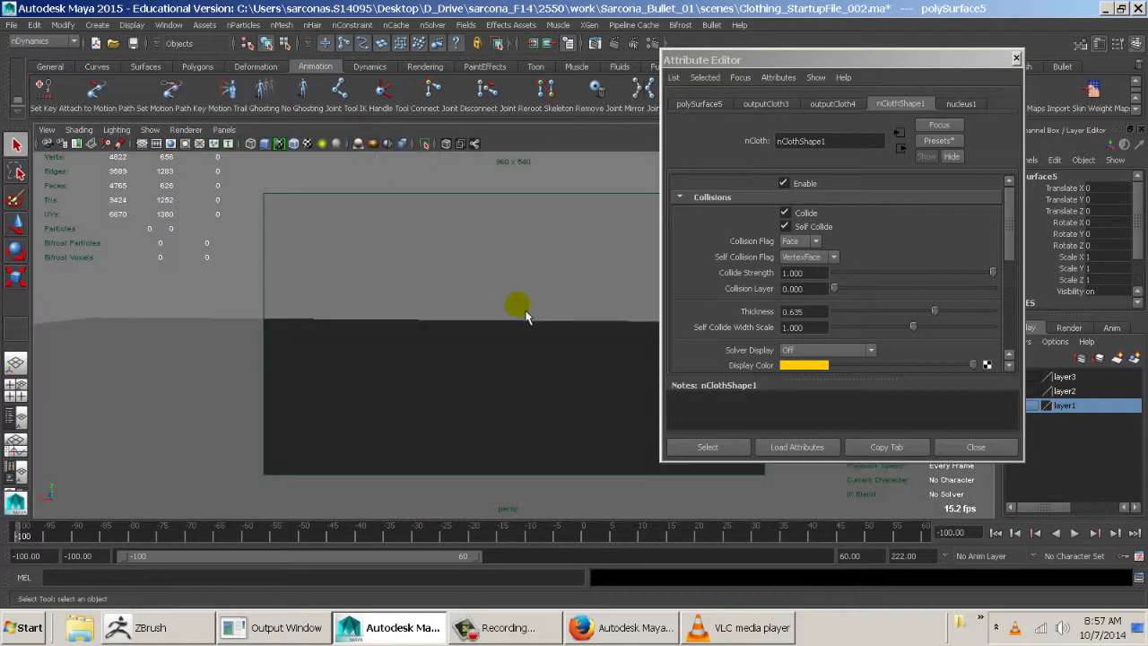
left_click(224, 129)
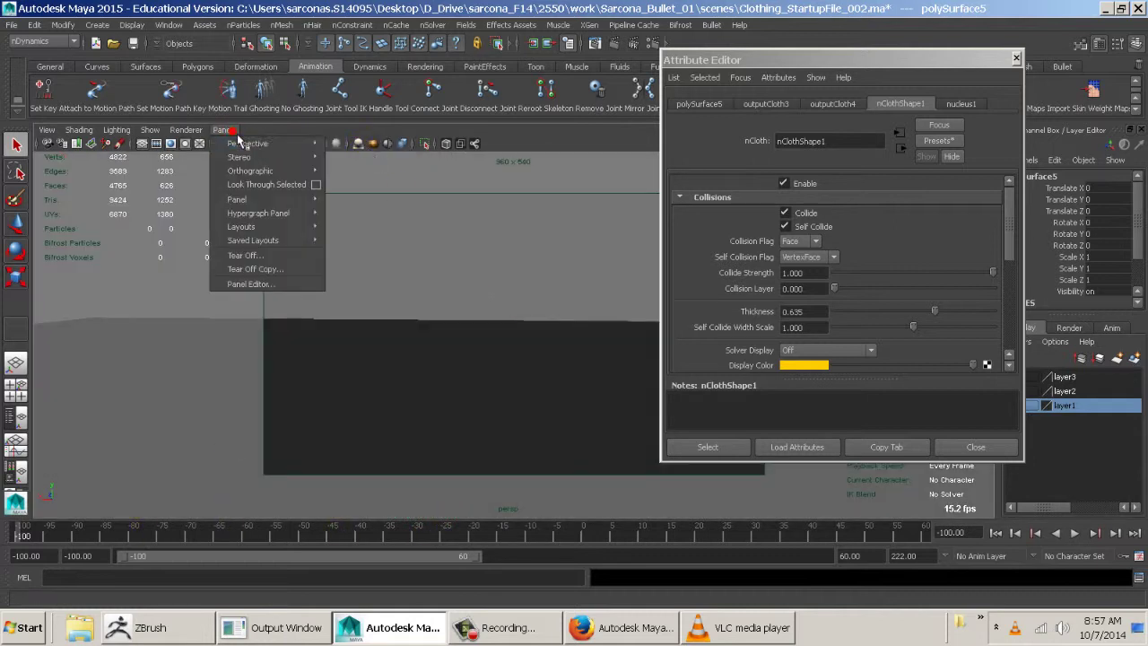
left_click(377, 148)
- Examine how closely the trousers fit the body around the hips, crotch and waistband
middle_click_drag(415, 218, 468, 324, "alt")
left_click_drag(468, 325, 711, 328, "alt")
mouse_move(226, 312)
right_mouse_down("alt")
mouse_move(386, 318)
mouse_move(233, 312)
right_mouse_up("alt")
middle_click_drag(439, 346, 546, 289, "alt")
right_click_drag(345, 258, 432, 256, "alt")
middle_click_drag(477, 242, 456, 384, "alt")
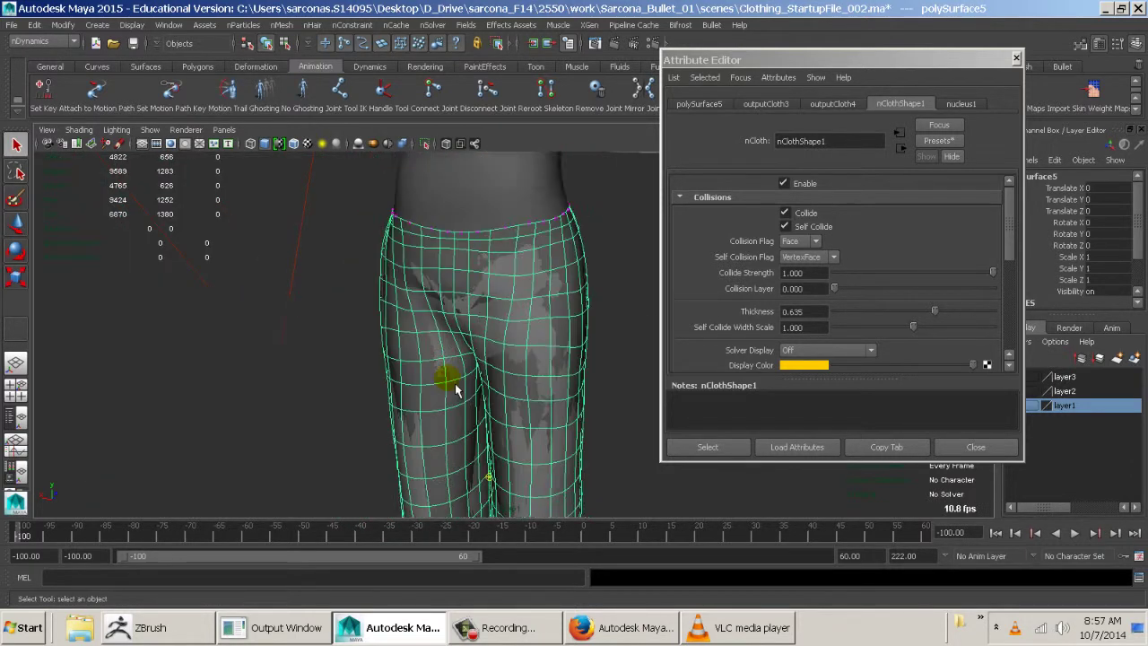
right_click_drag(451, 401, 706, 397, "alt")
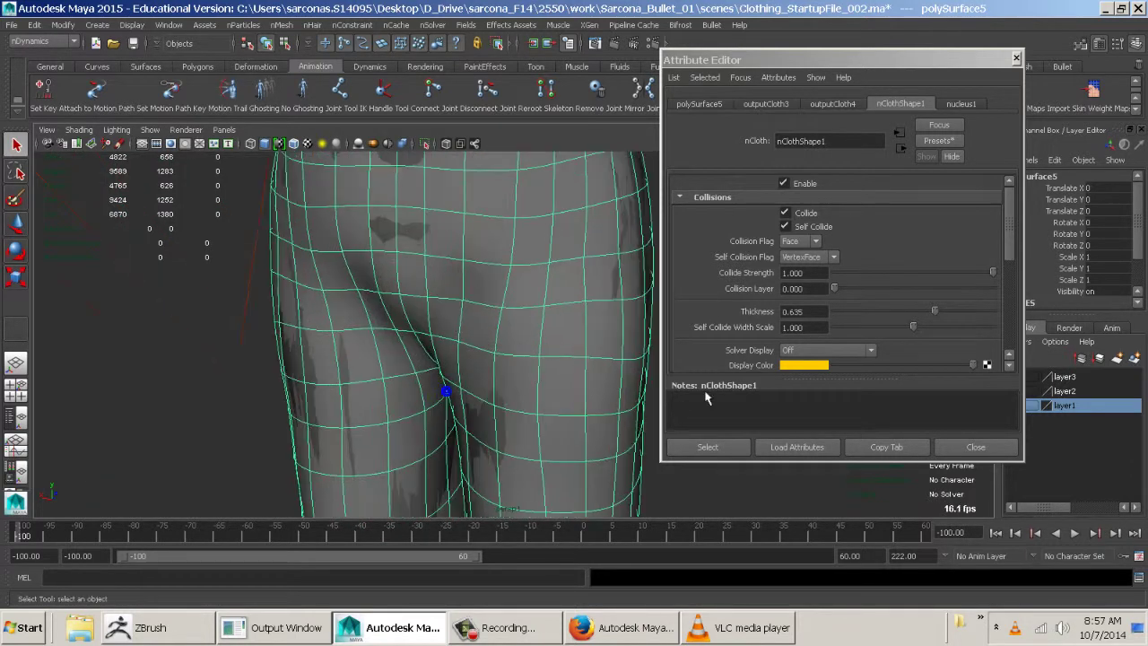
middle_click_drag(528, 276, 493, 479, "alt")
left_click_drag(506, 439, 568, 451, "alt")
middle_click_drag(583, 451, 446, 392, "alt")
right_click_drag(446, 391, 500, 379, "alt")
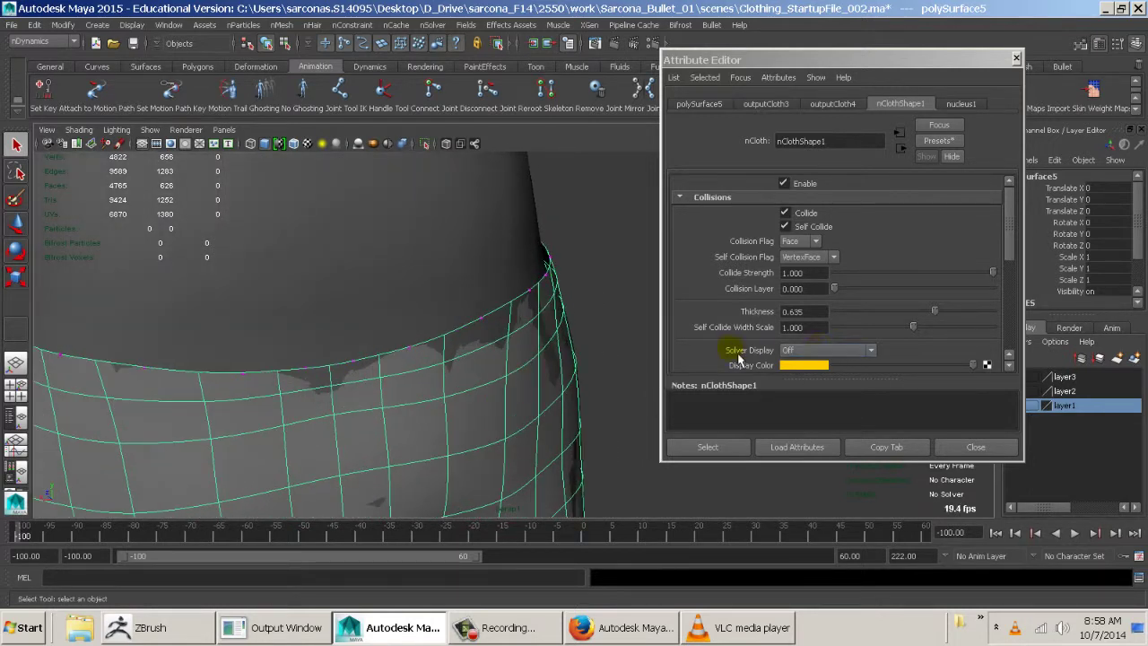
- Set the trousers' Solver Display to Collision Thickness and inspect the shell around the waistband
left_click(810, 352)
left_click(801, 370)
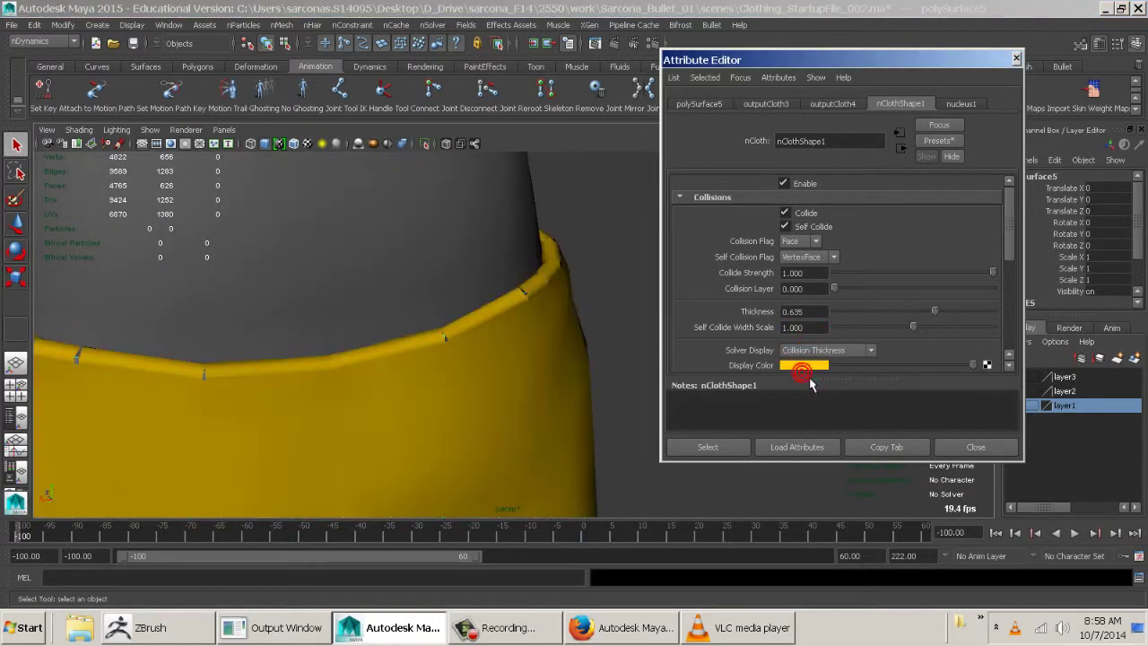
left_click_drag(545, 352, 431, 341, "alt")
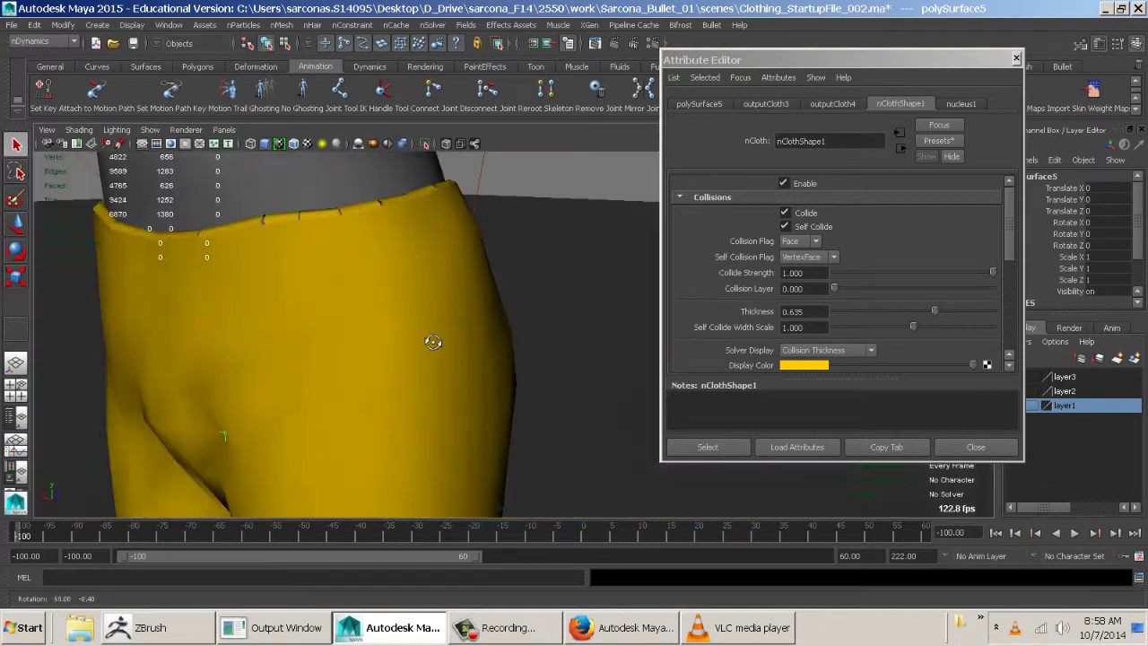
middle_click_drag(430, 341, 488, 330, "alt")
left_click_drag(487, 330, 610, 338, "alt")
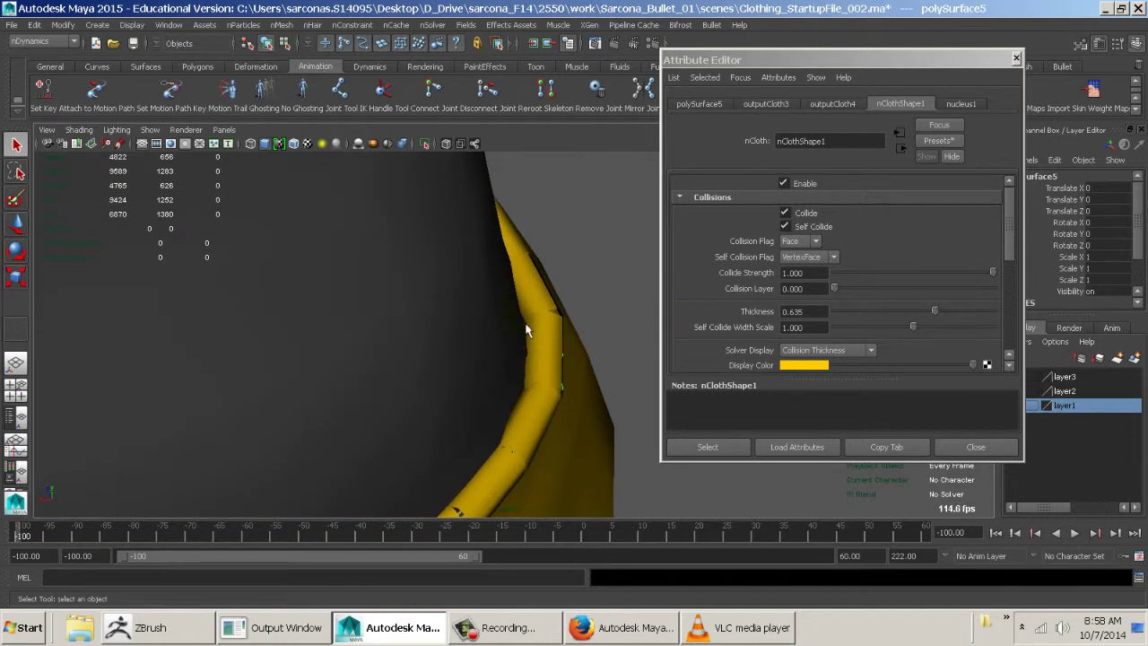
- Select the character's skin and set the Solver Display of nRigidShape1 to Collision Thickness
left_click(478, 217)
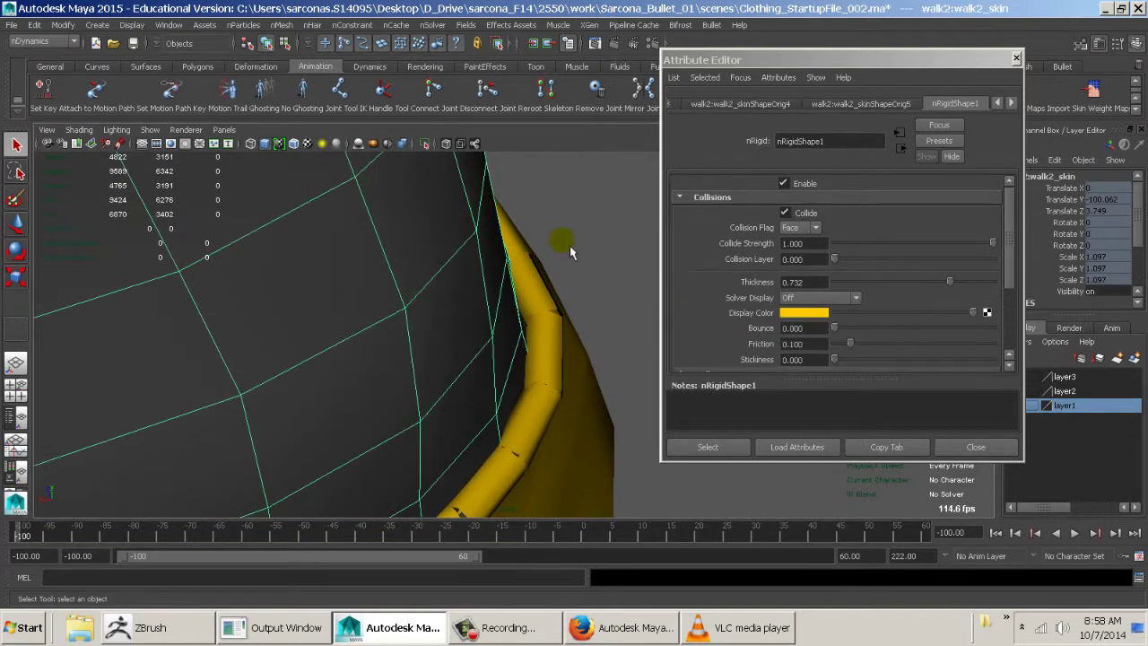
left_click(807, 297)
left_click(812, 323)
left_click(804, 312)
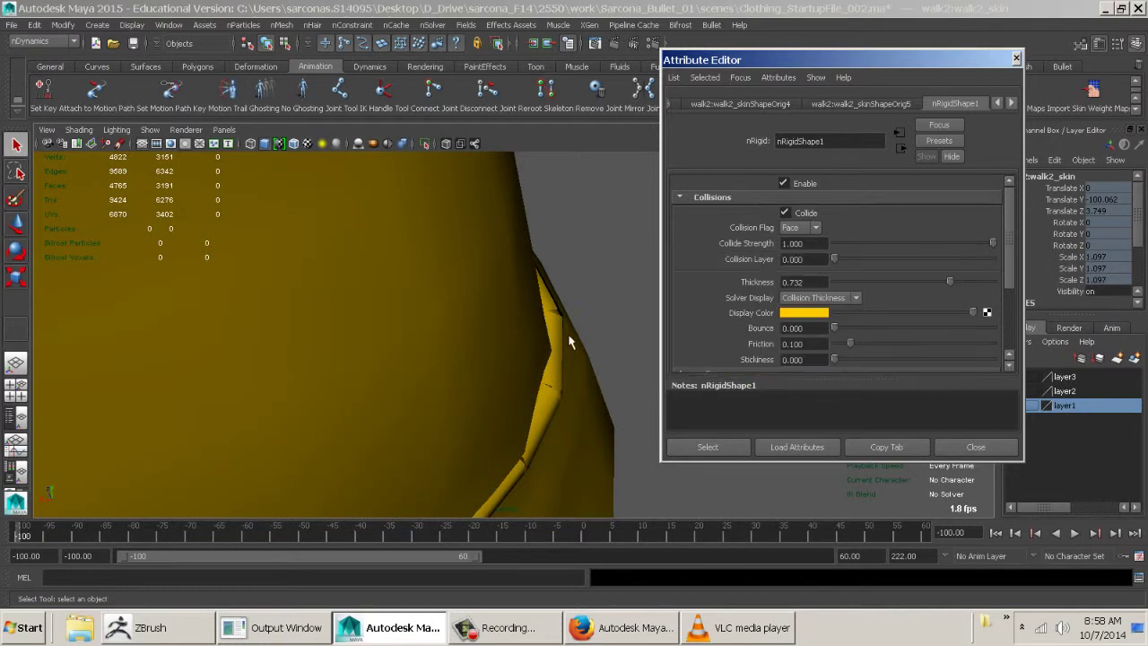
- Compare the body's collision shell with the trousers around the waist and reduce the nRigidShape1 Thickness to 0.041
left_click_drag(558, 326, 432, 307, "alt")
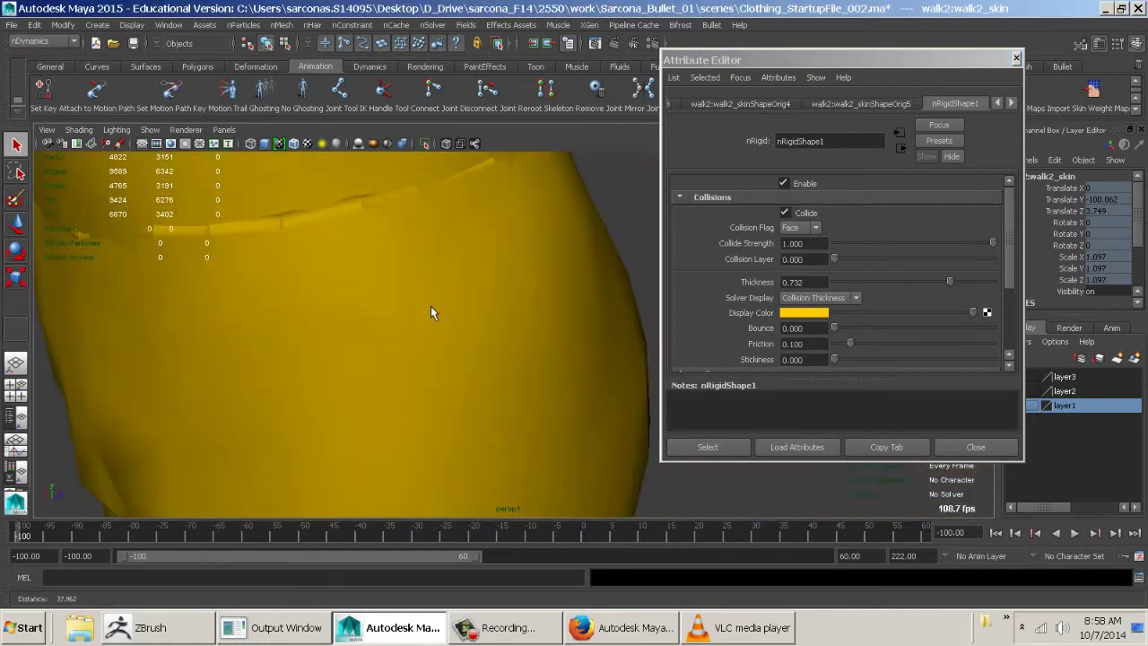
right_click_drag(431, 306, 442, 364, "alt")
mouse_move(443, 370)
left_mouse_down("alt")
mouse_move(457, 377)
mouse_move(405, 418)
mouse_move(431, 359)
left_mouse_up("alt")
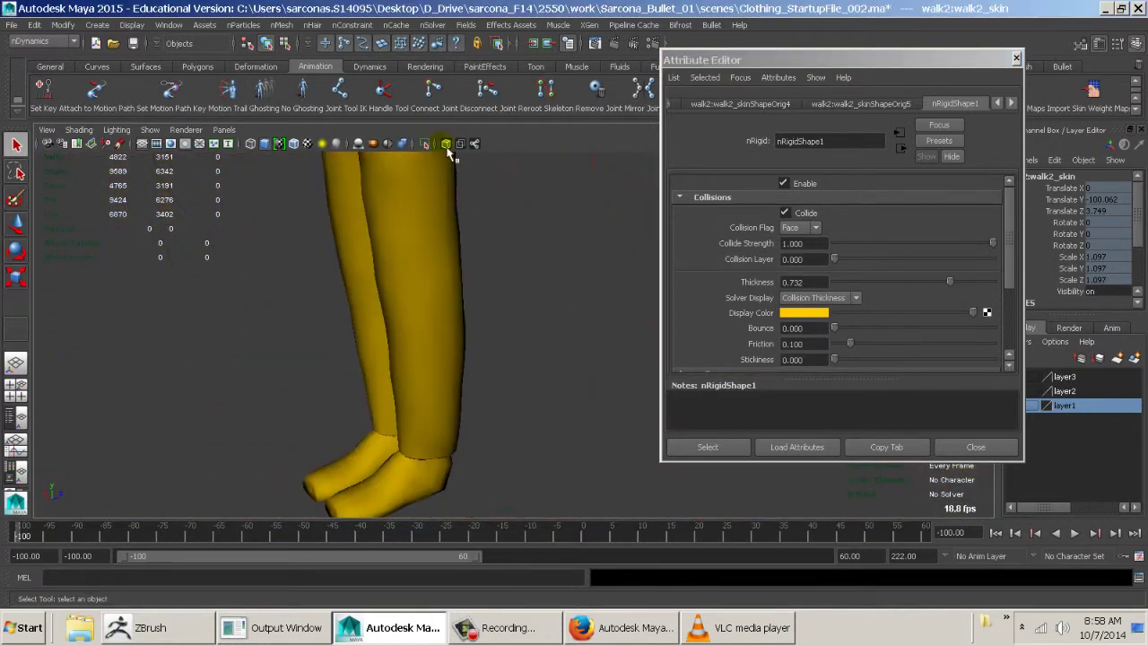
left_click_drag(455, 301, 449, 436, "alt")
right_click_drag(448, 436, 487, 418, "alt")
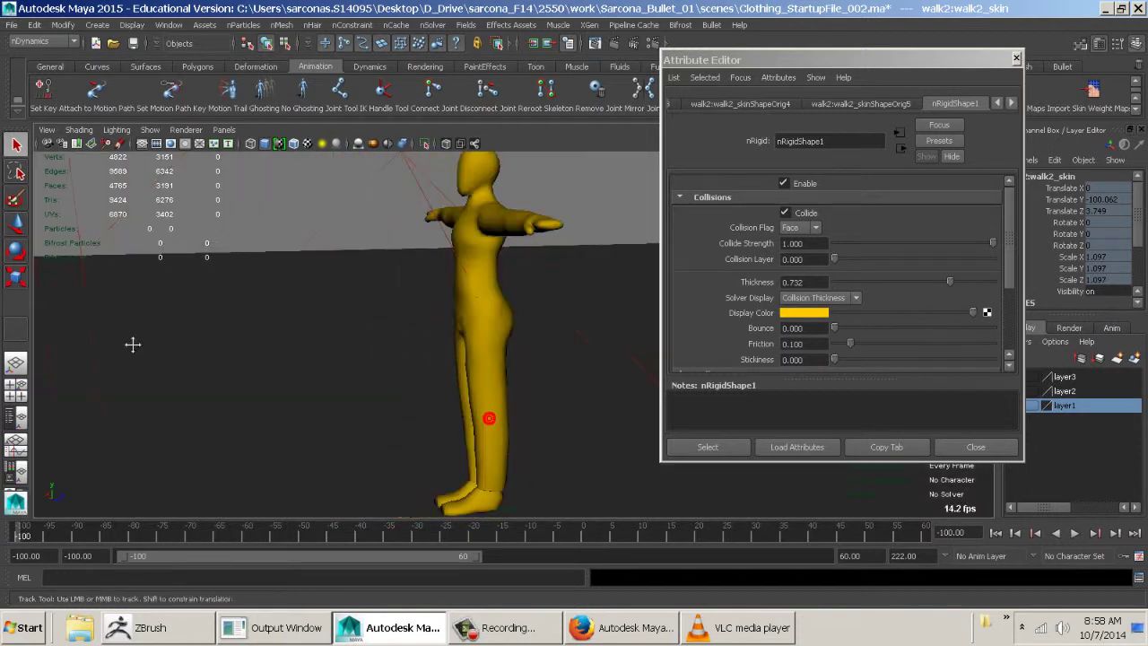
left_click_drag(487, 419, 469, 326, "alt")
right_click_drag(469, 325, 814, 359, "alt")
middle_click_drag(814, 359, 522, 375, "alt")
right_click_drag(448, 388, 509, 353, "alt")
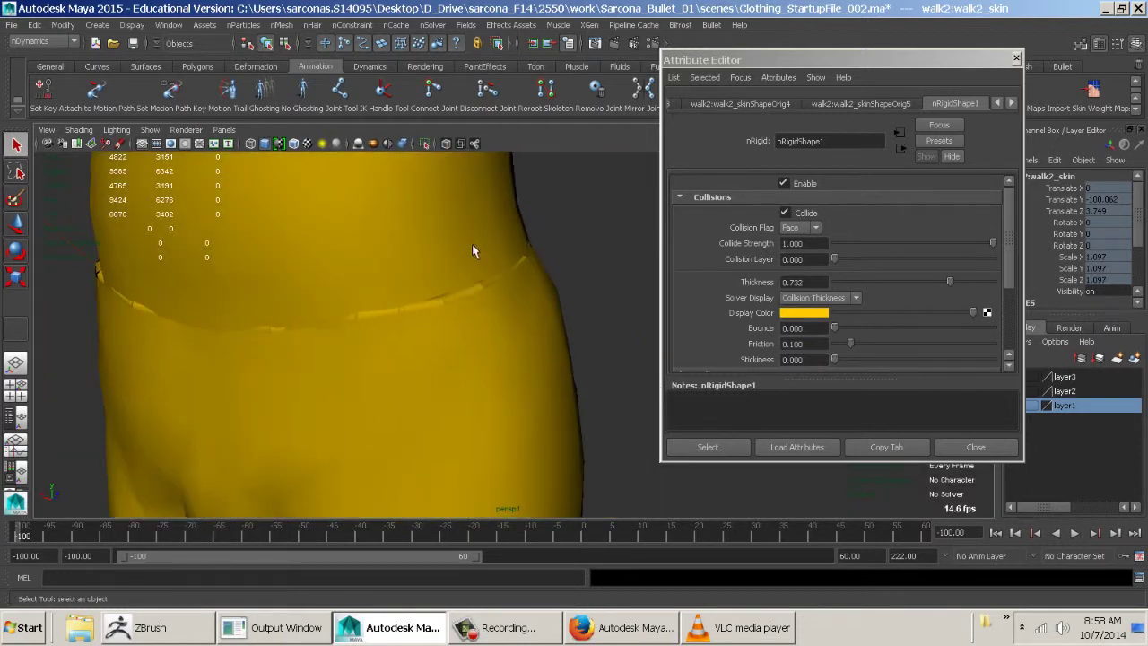
left_click_drag(928, 283, 848, 293)
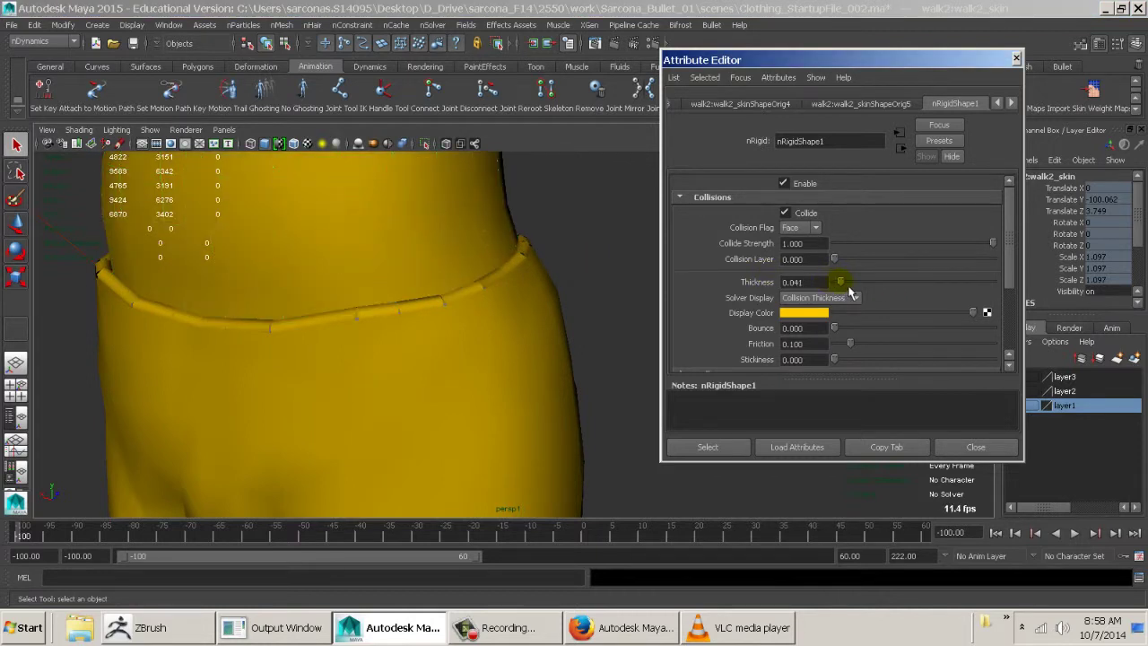
- Reduce the Thickness of the trousers' nClothShape1 to 0.367 and check the collision shell on the whole figure
left_click(536, 305)
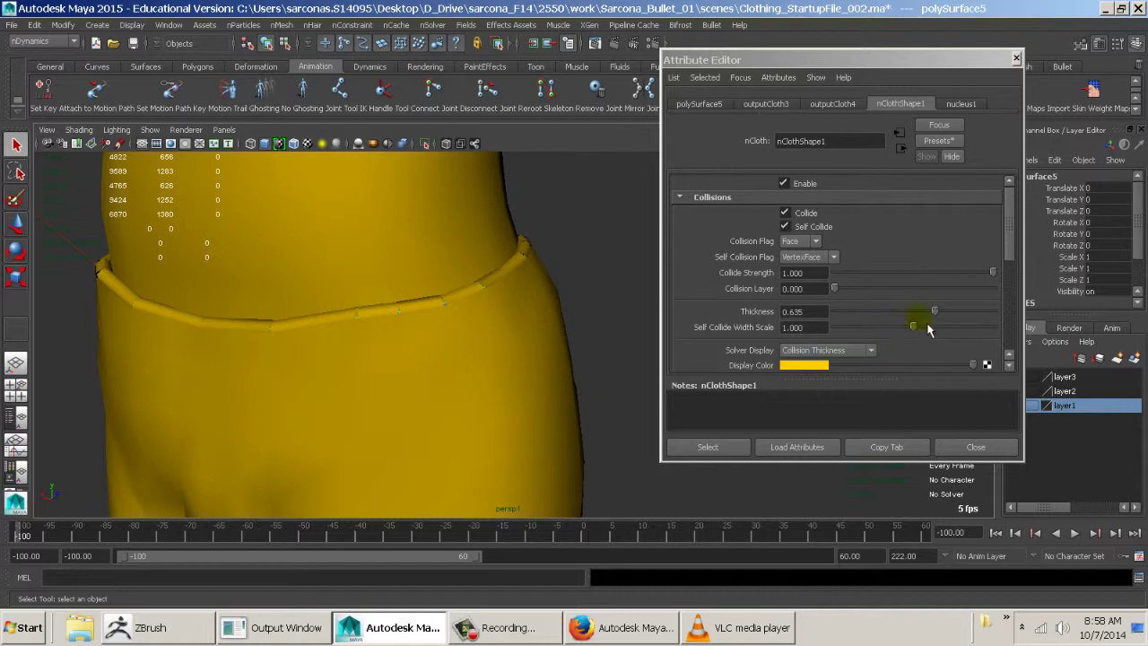
left_click_drag(937, 325, 900, 332)
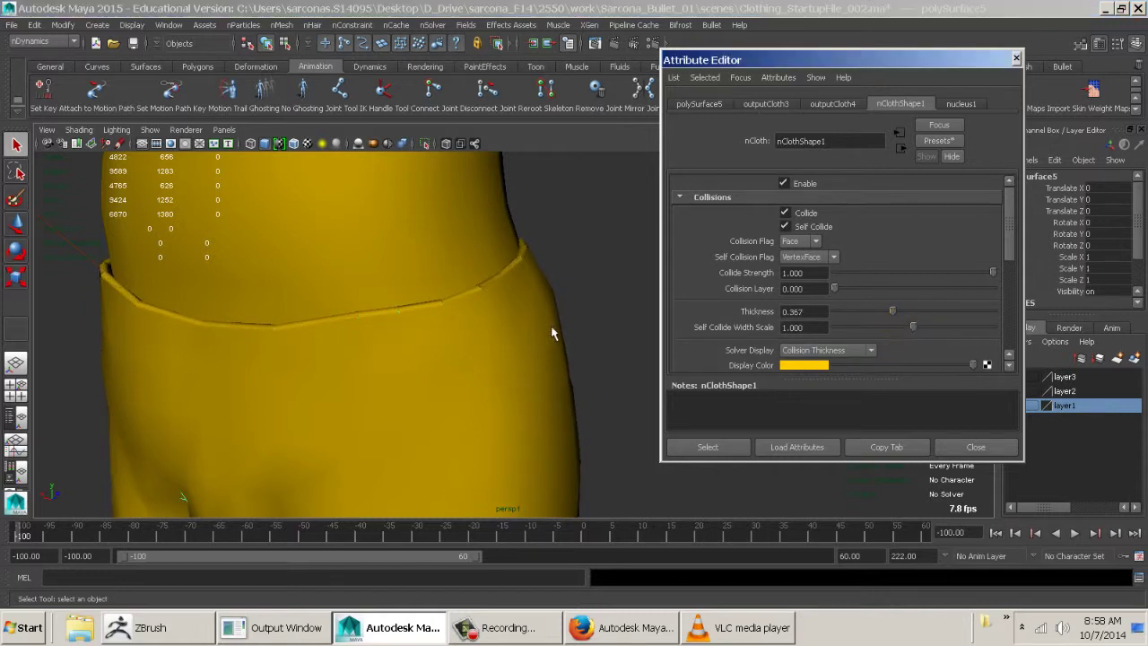
right_click_drag(552, 333, 488, 336, "alt")
left_click_drag(529, 335, 407, 313, "alt")
left_click_drag(515, 309, 529, 344, "alt")
right_click_drag(529, 344, 505, 307, "alt")
left_click_drag(505, 308, 563, 296, "alt")
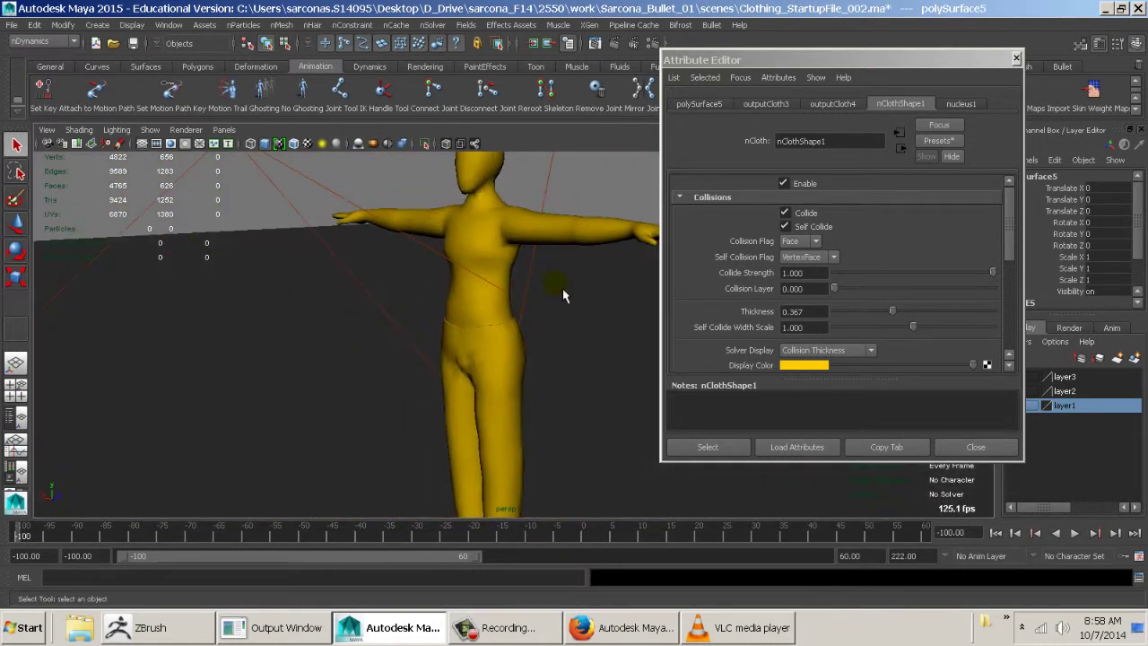
- Set the Solver Display of the trousers' nClothShape1 to Off
left_click(817, 349)
left_click(814, 367)
left_click(800, 351)
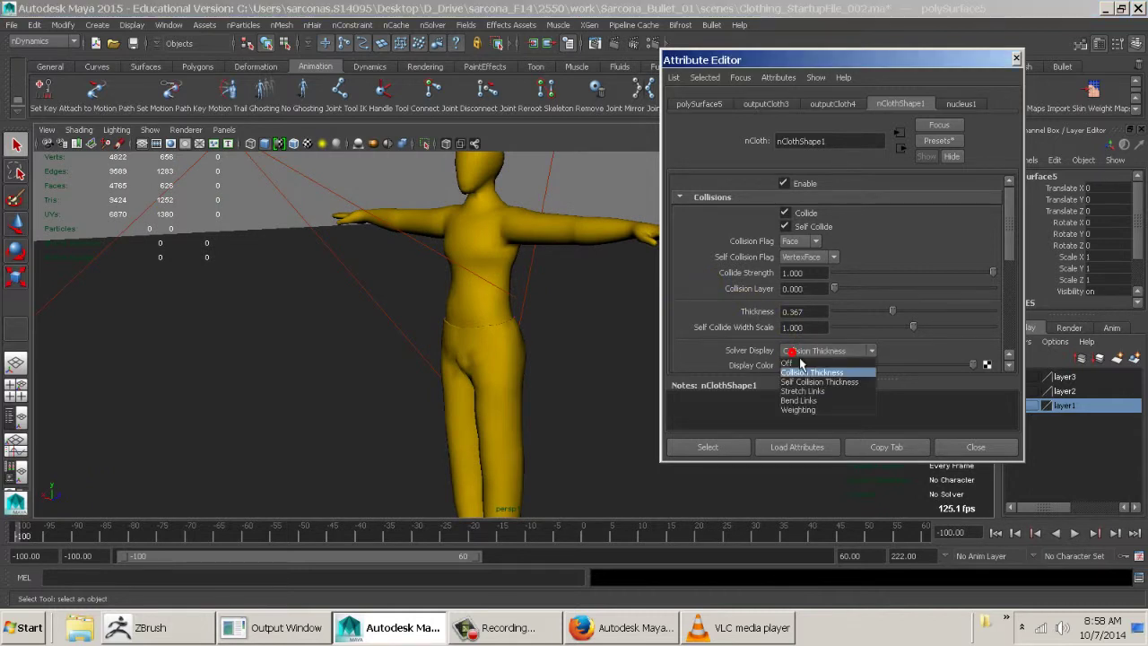
left_click(805, 373)
- Set the Solver Display of the body's nRigidShape1 to Off and reselect the trousers
left_click(507, 291)
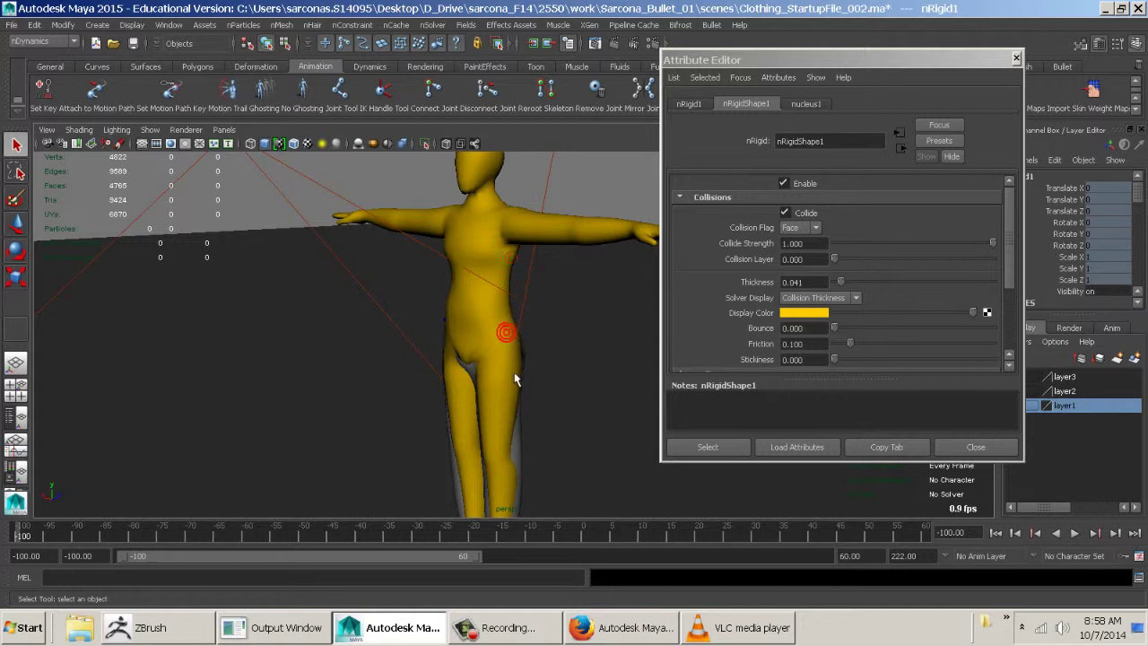
left_click_drag(486, 433, 451, 429, "alt")
left_click(812, 282)
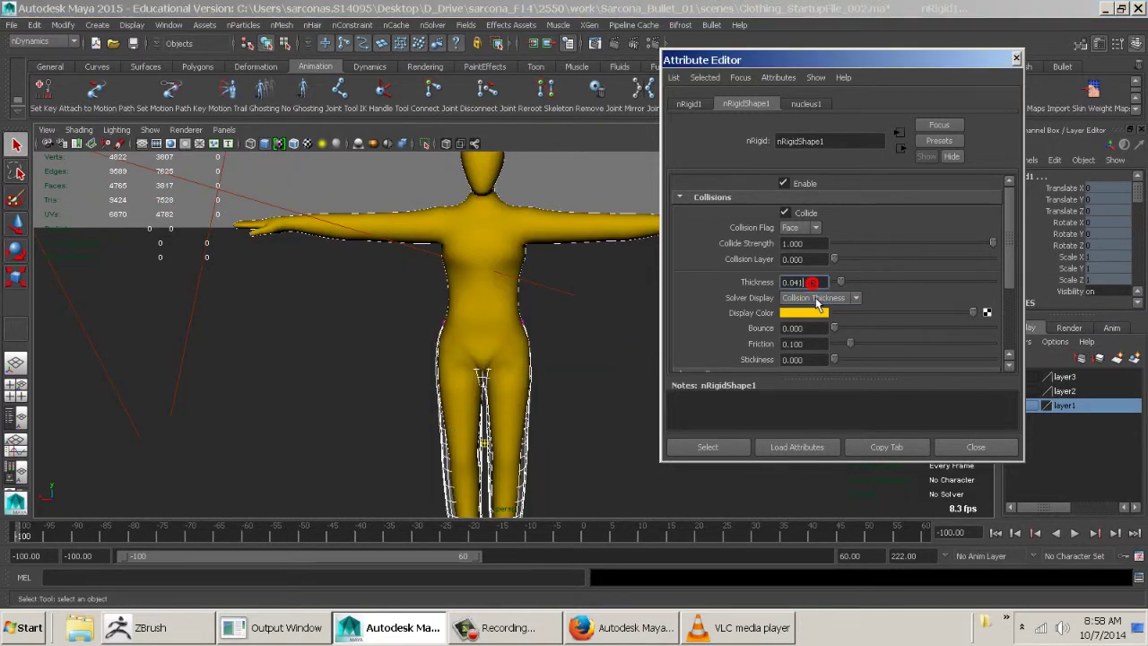
left_click(815, 298)
left_click(809, 310)
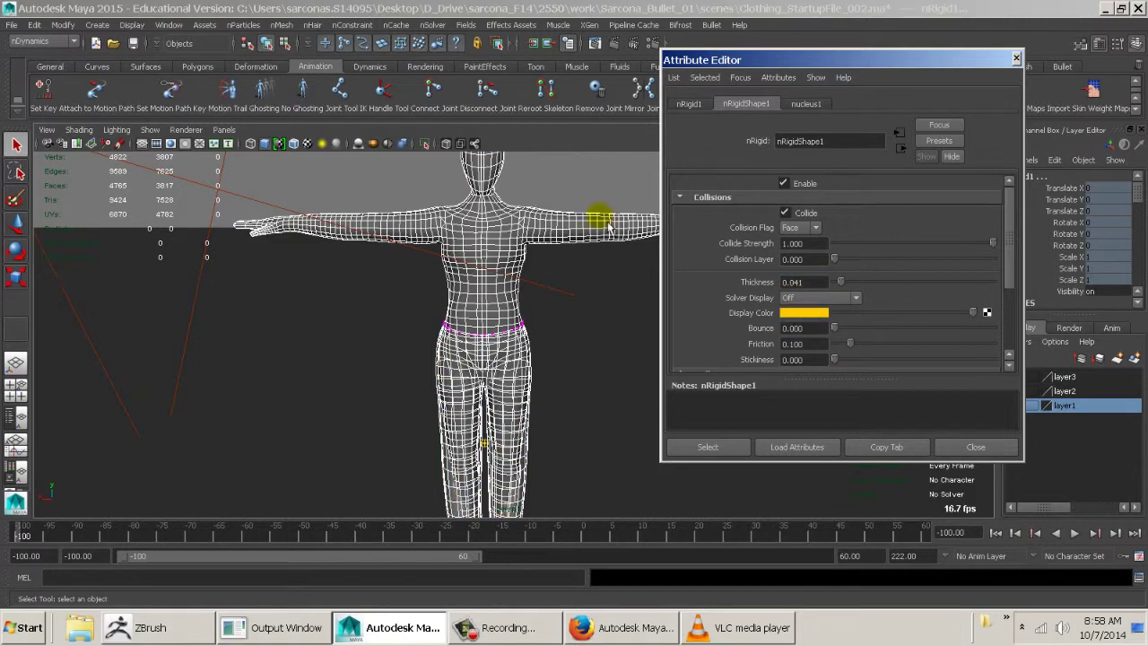
left_click(602, 185)
left_click_drag(587, 320, 515, 320, "alt")
left_click(482, 335)
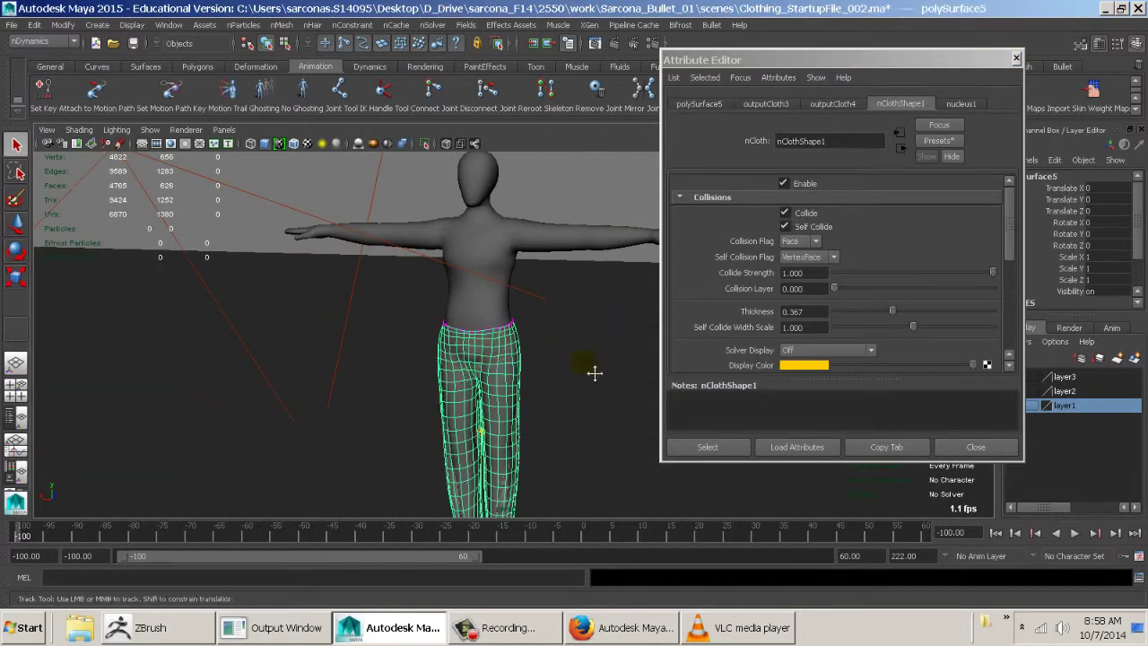
- In the Dynamic Properties of the trousers' nClothShape1, set Drag to 0.15 and Damp to 0.15
middle_click_drag(594, 373, 537, 293, "alt")
scroll(752, 301, "down", 3)
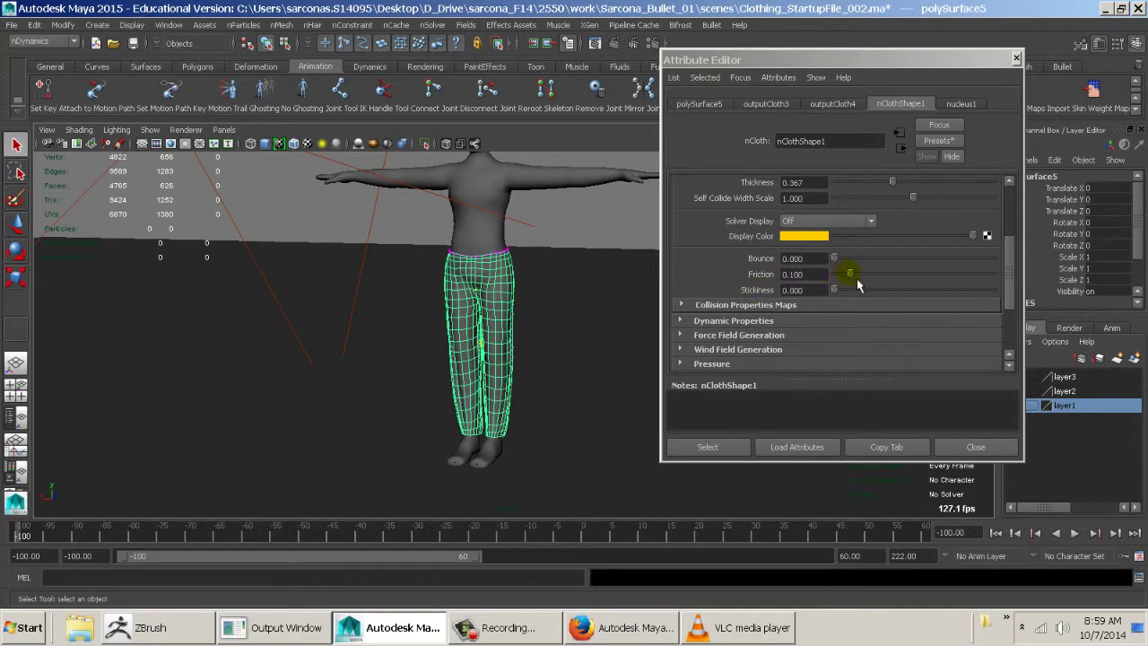
scroll(787, 290, "down", 2)
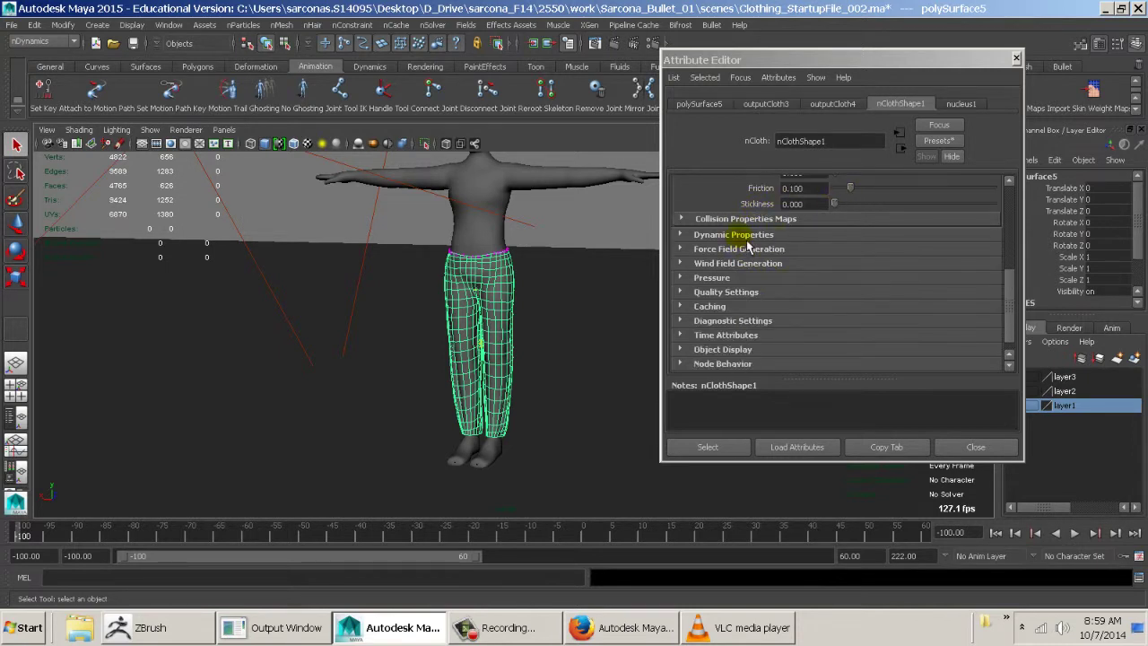
left_click(754, 237)
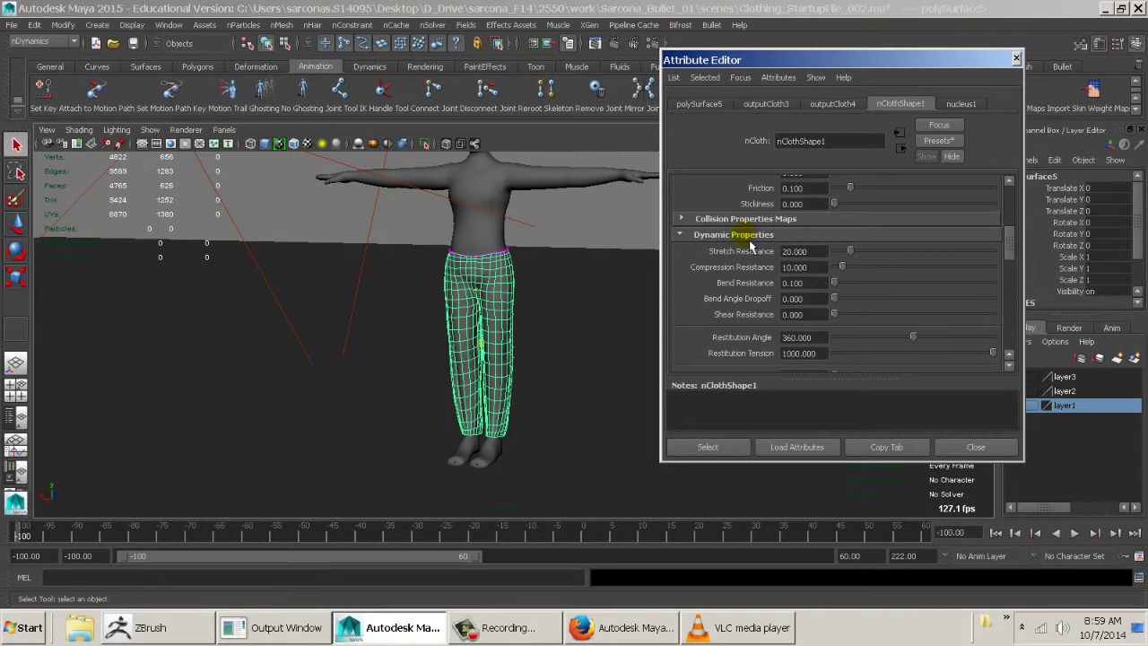
scroll(753, 244, "down", 7)
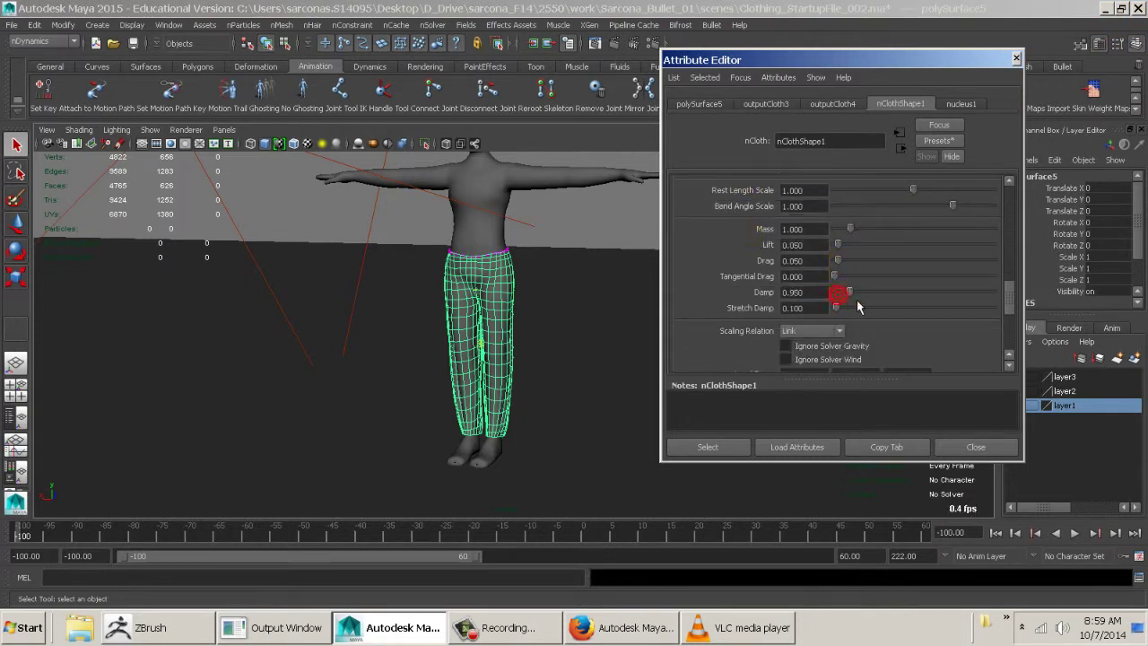
left_click(815, 261)
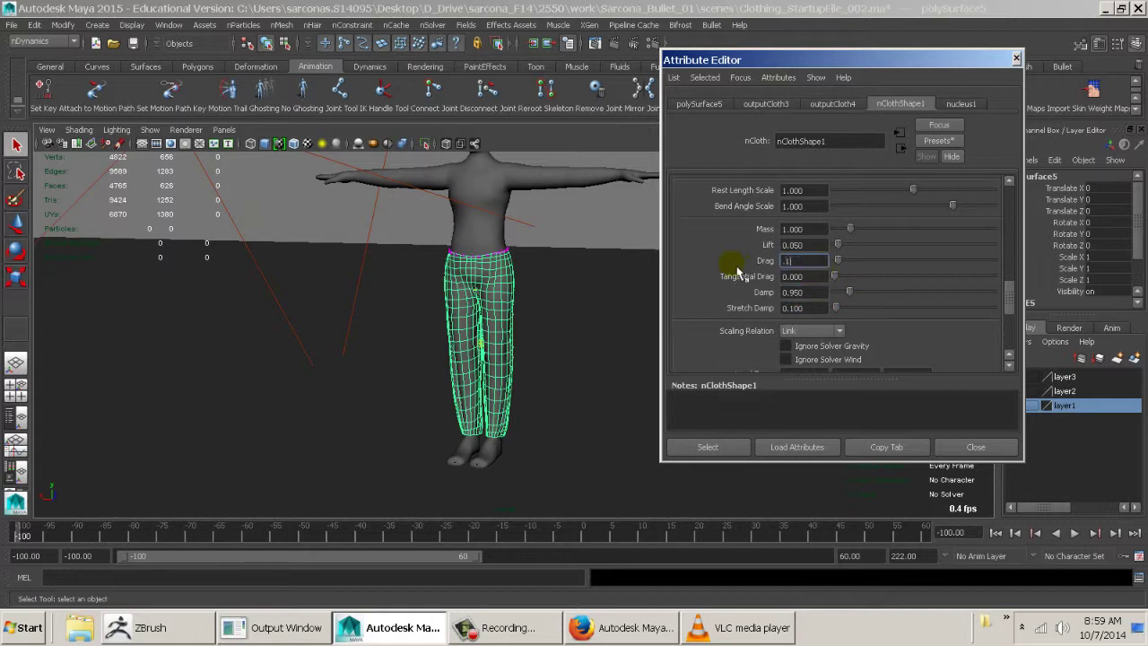
left_click(815, 292)
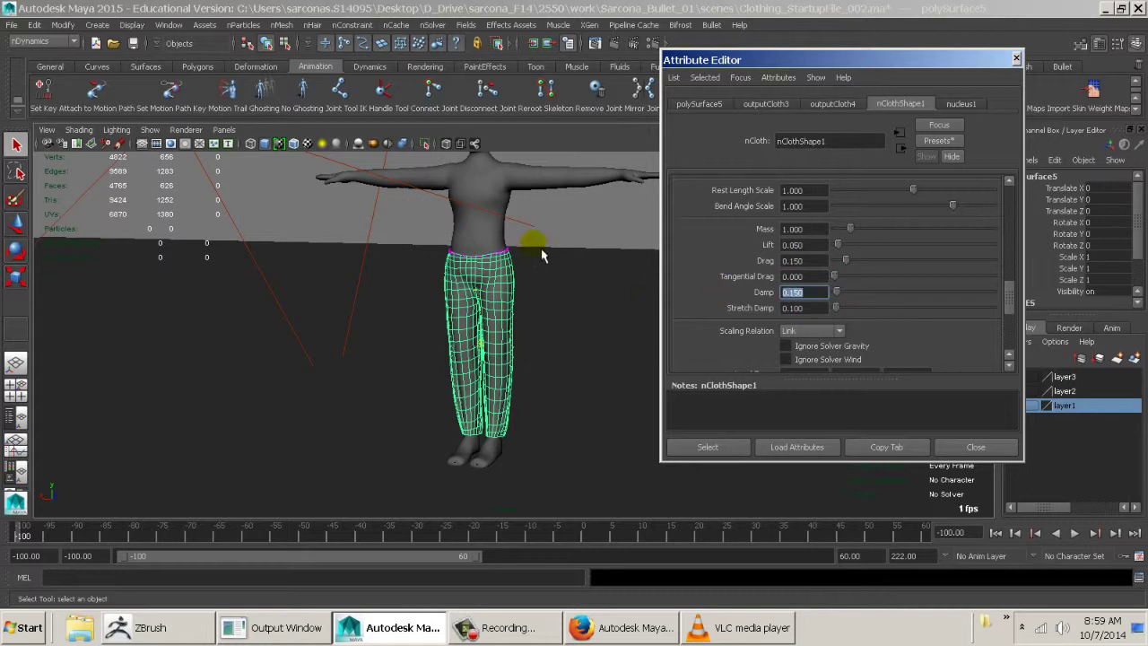
right_click_drag(583, 310, 505, 298, "alt")
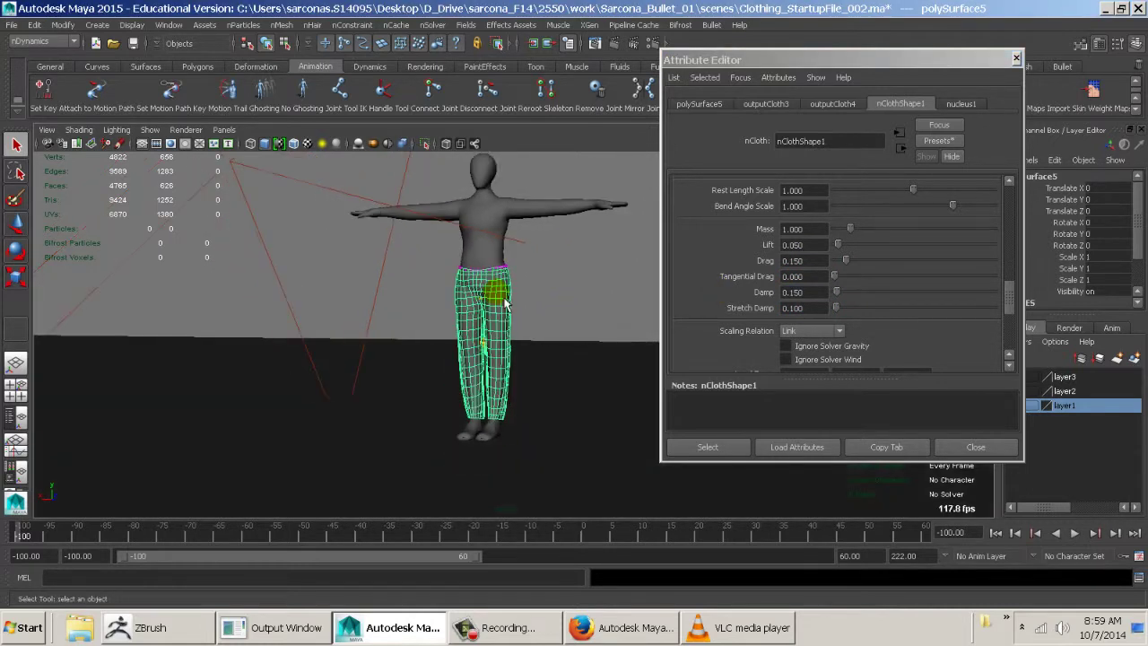
- Switch to the Maya Online Help in Firefox, search for "ncloth drag" and open the nClothShape topic
left_click(625, 635)
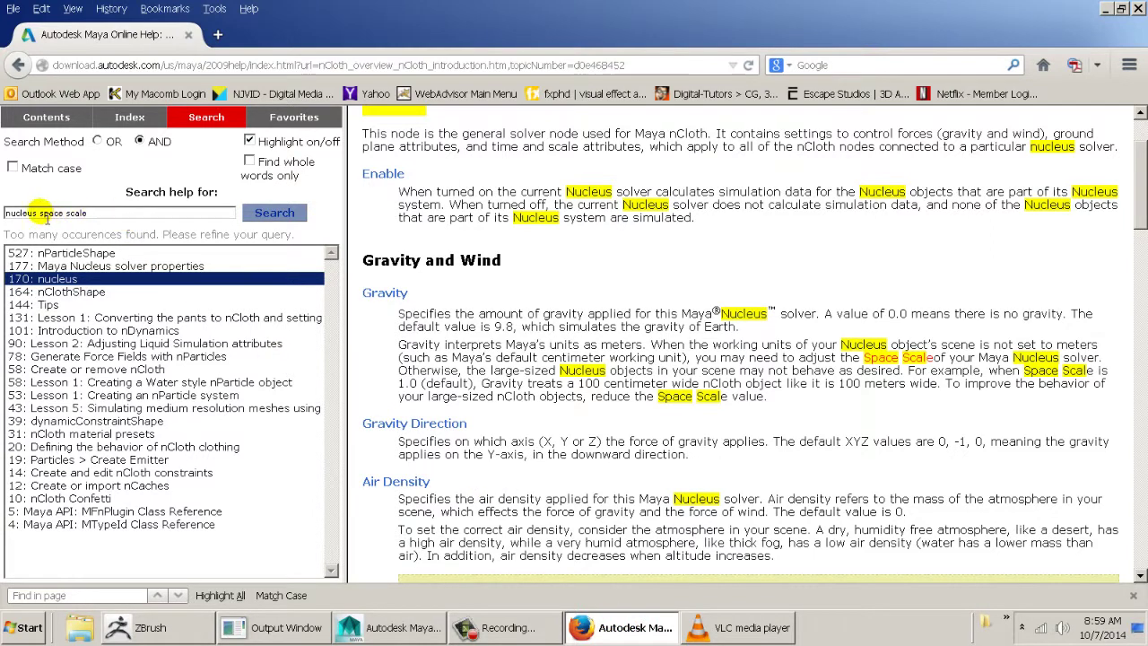
left_click_drag(130, 213, 6, 211)
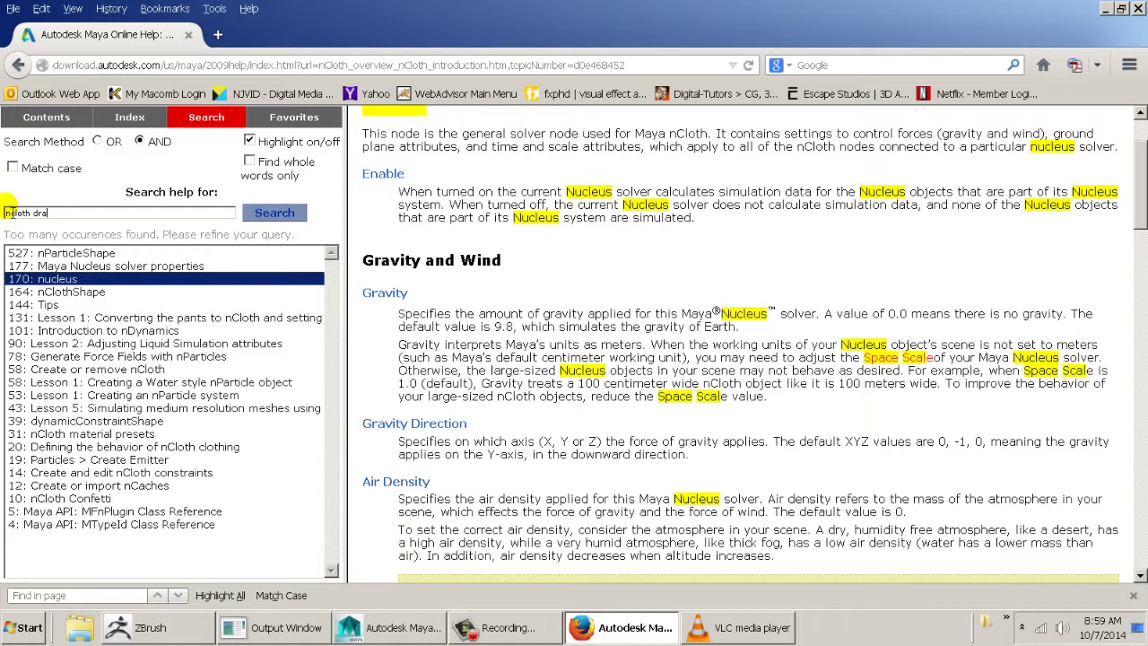
type("ncloth drag")
key("Return")
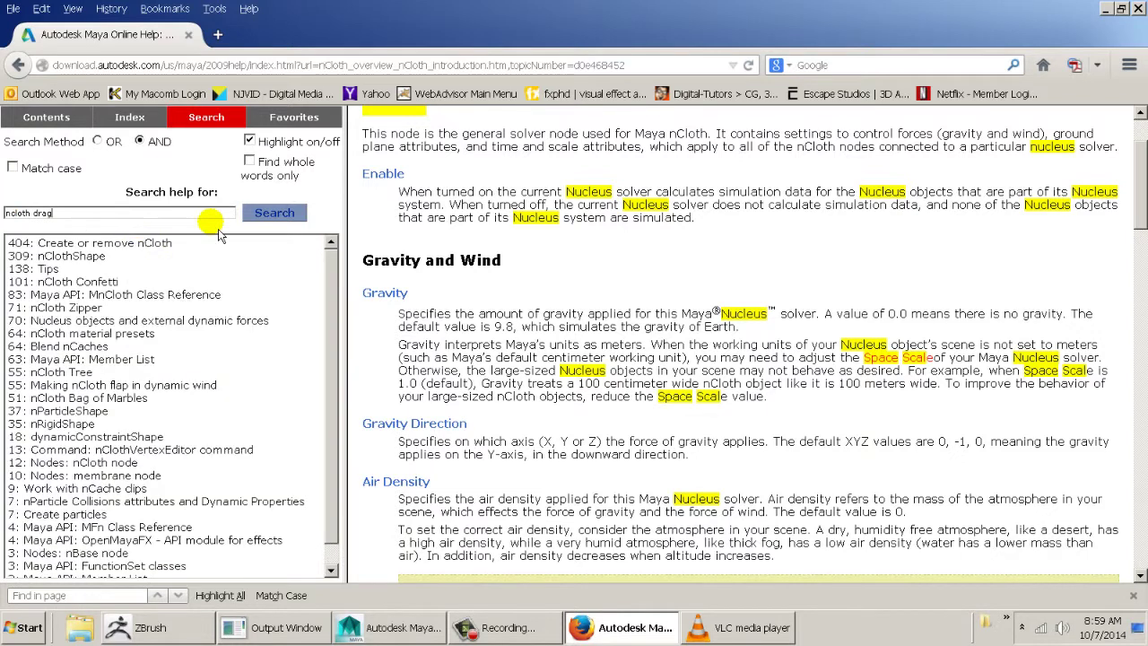
left_click(280, 213)
left_click(107, 243)
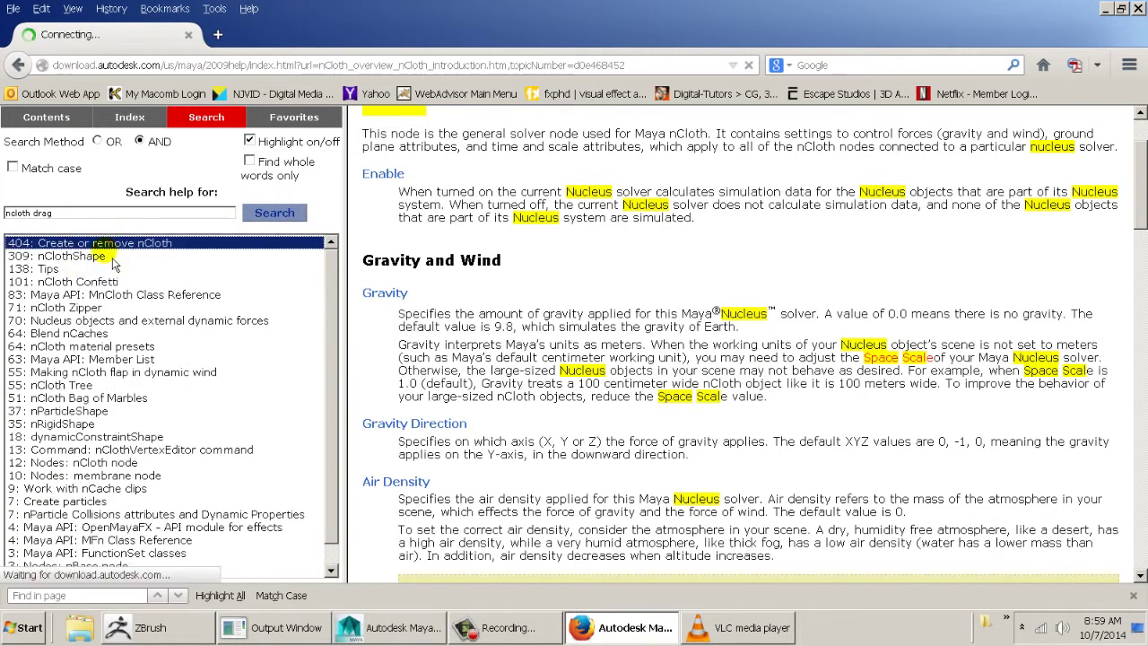
left_click(99, 258)
- Find "drag" within the nClothShape topic and read the description of the Drag attribute
left_click(574, 277)
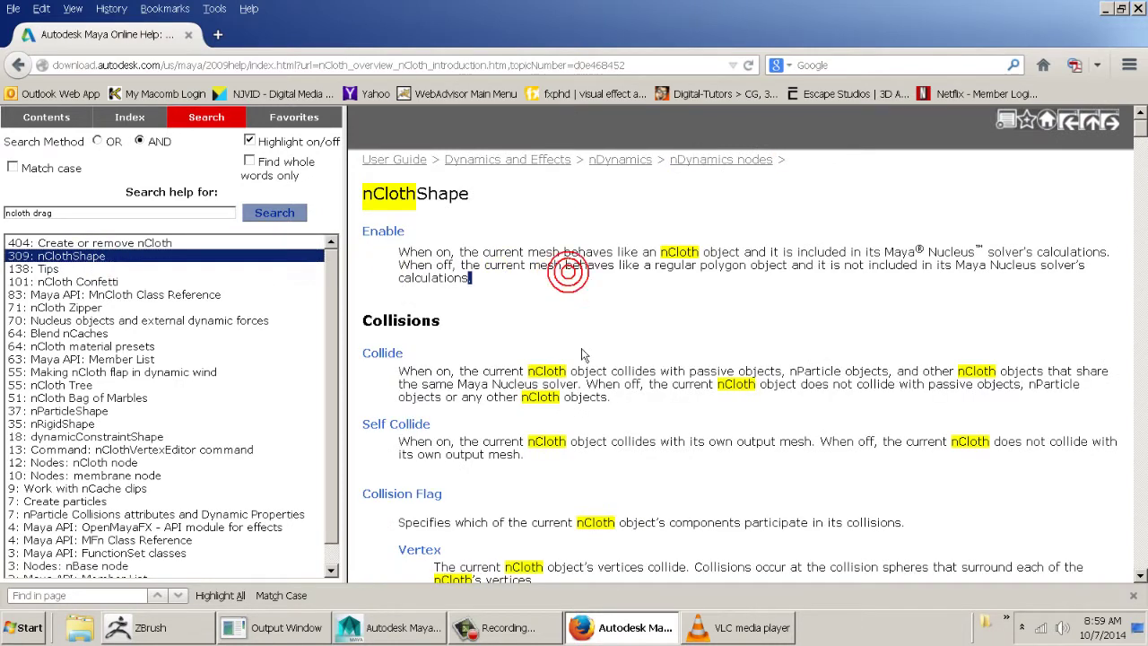
key("ctrl+f")
type("drag")
key("Return")
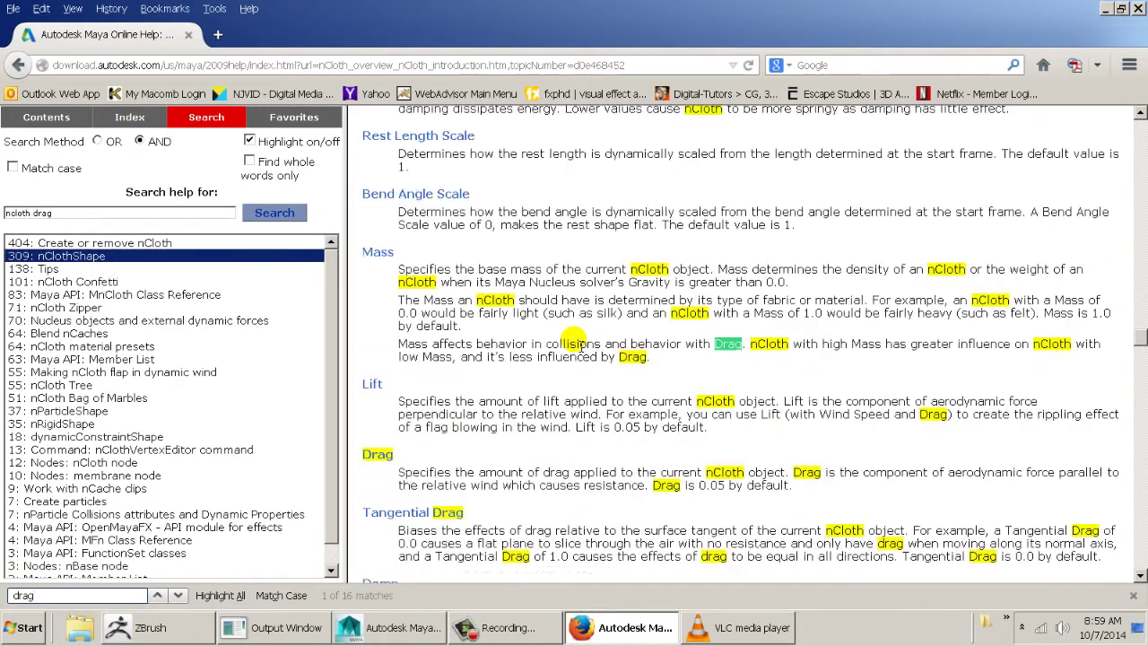
key("Escape")
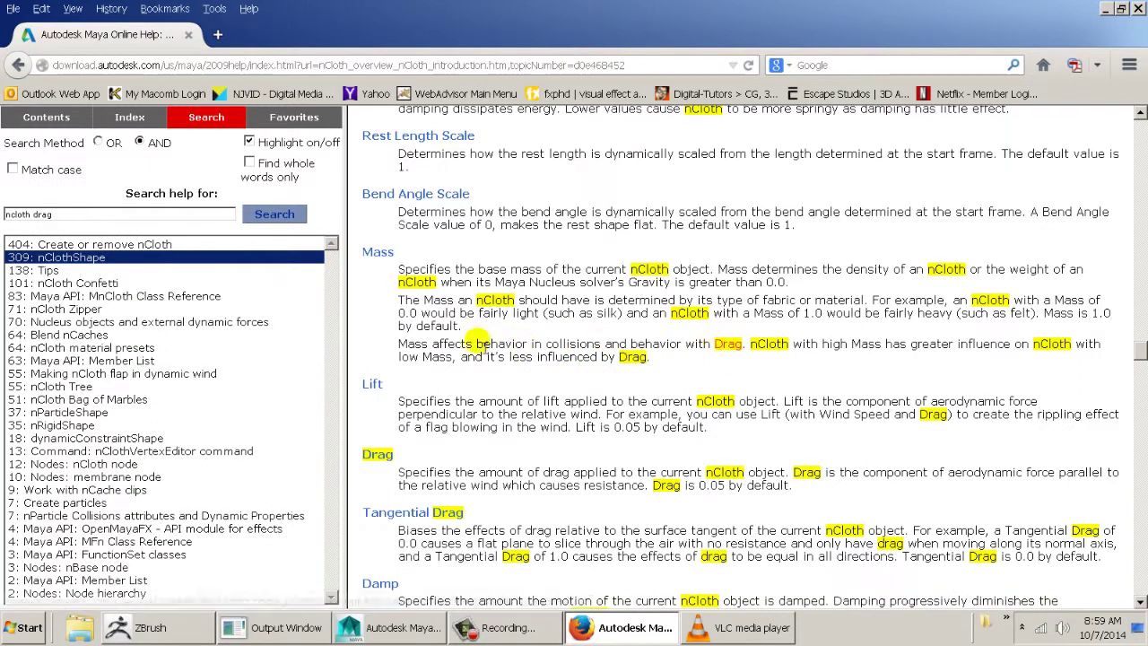
scroll(476, 341, "down", 4)
left_click_drag(406, 283, 1087, 285)
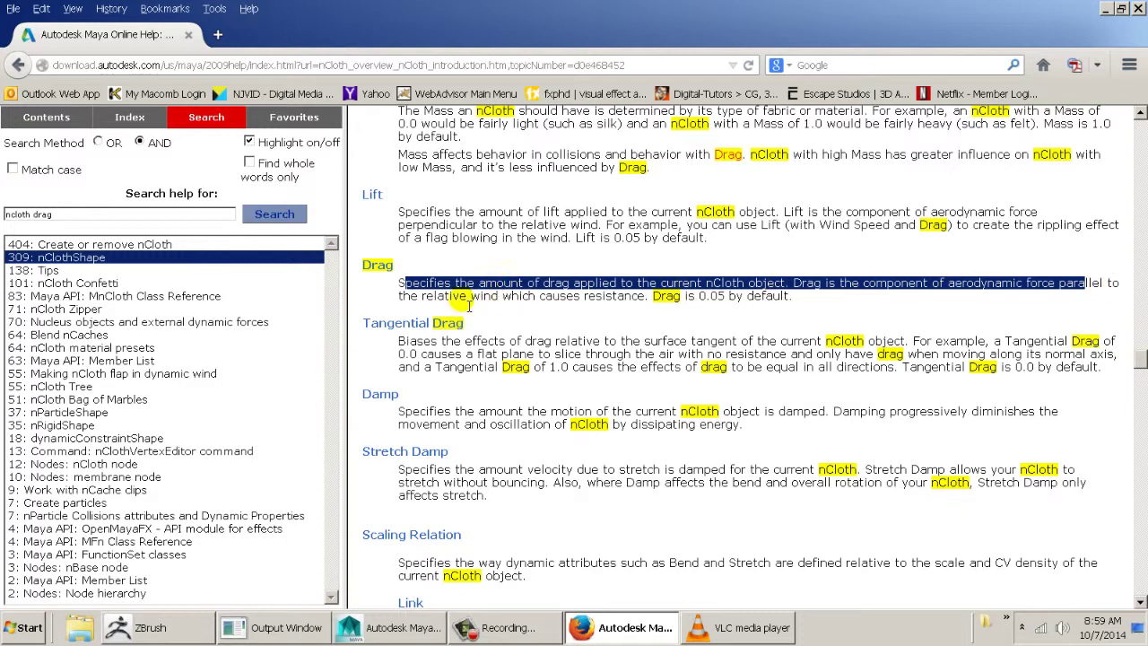
left_click_drag(421, 298, 489, 298)
left_click(814, 296)
left_click(546, 288)
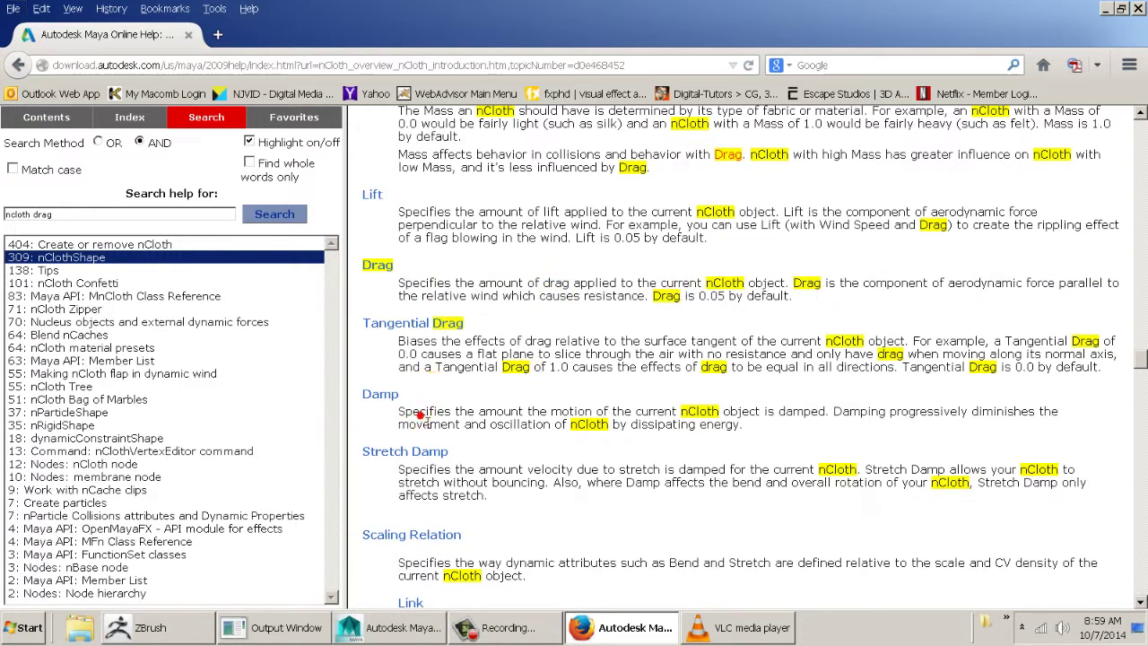
- Read the description of the Damp attribute in the nClothShape topic
left_click_drag(420, 412, 1018, 421)
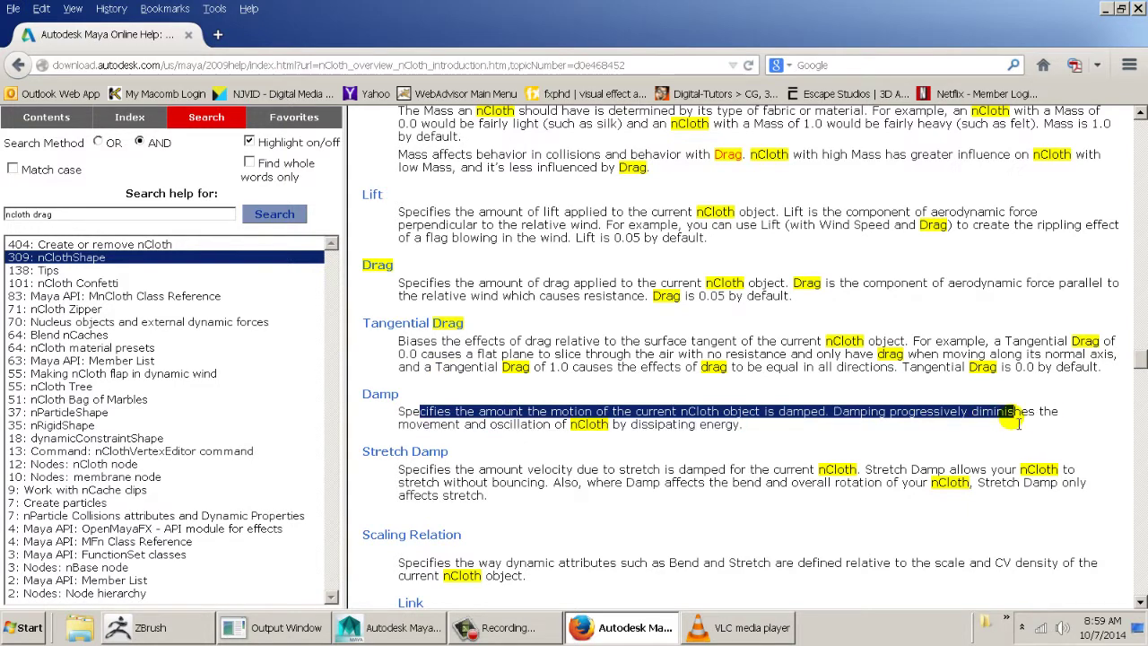
left_click(893, 411)
left_click_drag(890, 411, 942, 435)
left_click(819, 444)
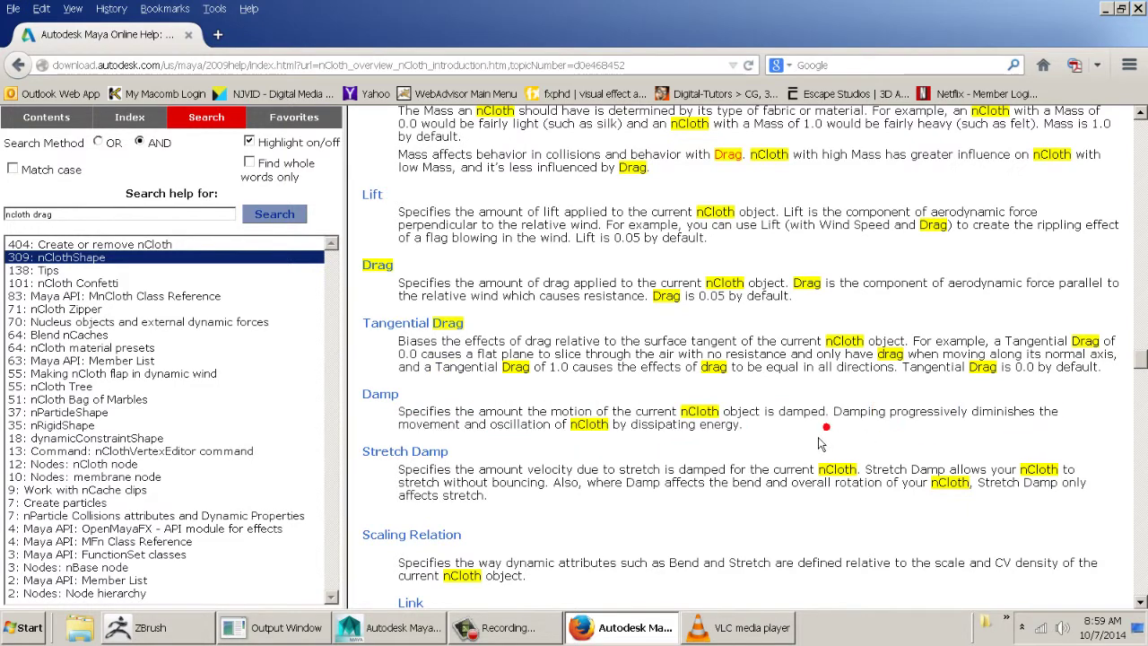
left_click_drag(821, 425, 425, 420)
- Return to Maya, deselect the trousers, close the Attribute Editor and frame the whole character for the playblast
key("alt+Tab")
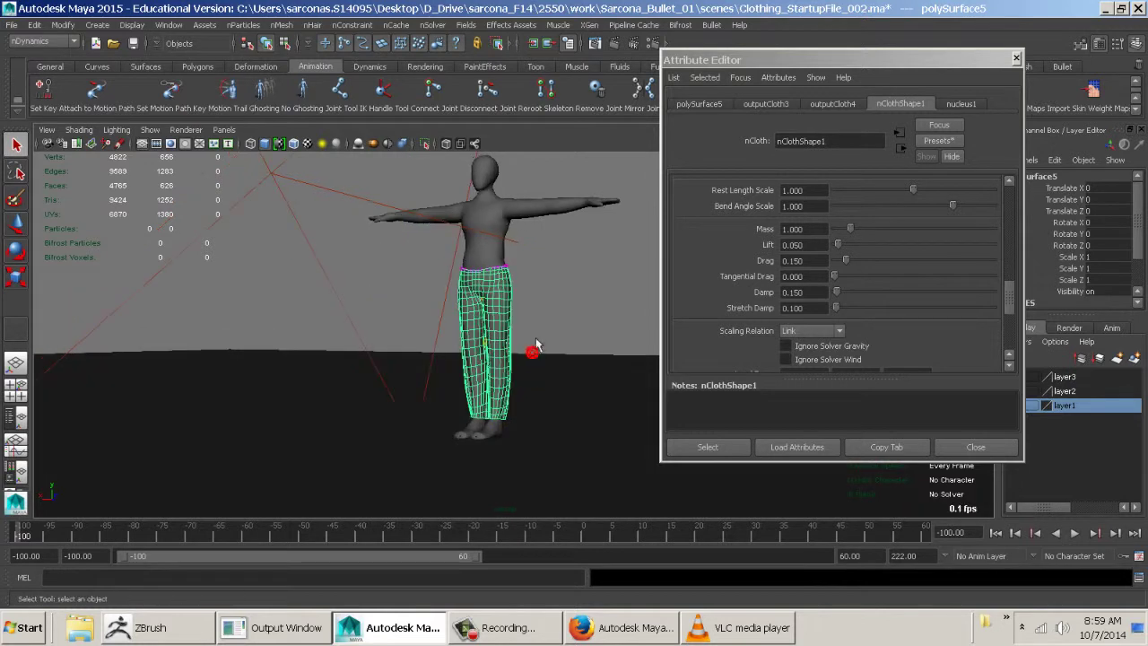
left_click(559, 310)
mouse_move(559, 311)
left_mouse_down("alt")
mouse_move(597, 323)
mouse_move(566, 312)
left_mouse_up("alt")
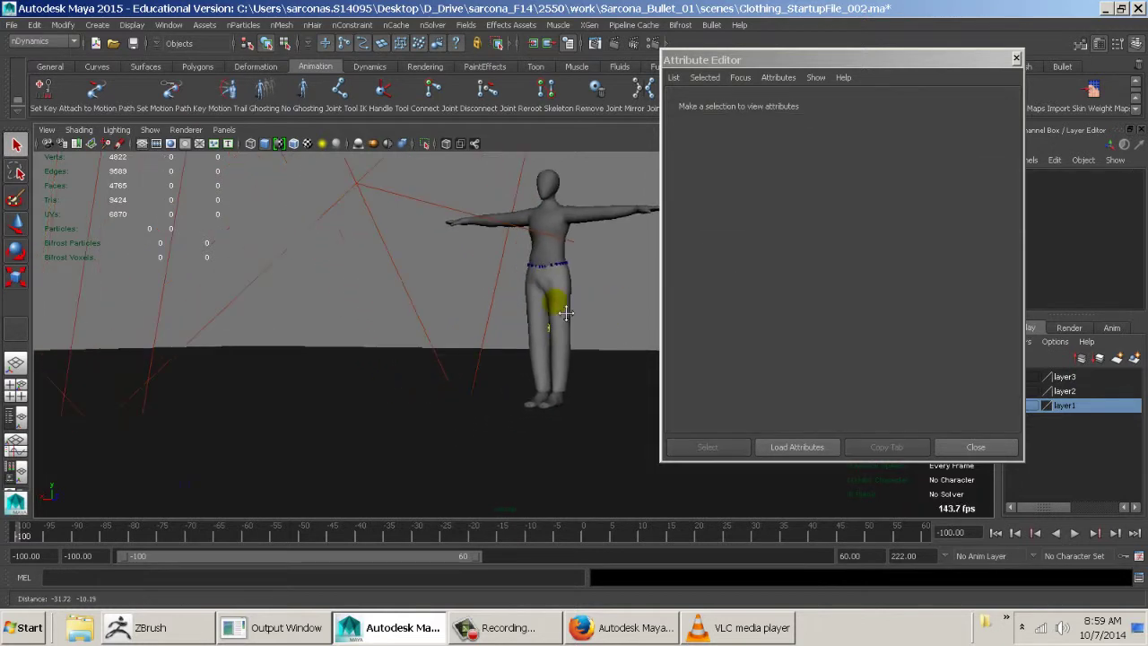
left_click(993, 456)
left_click_drag(853, 410, 658, 308, "alt")
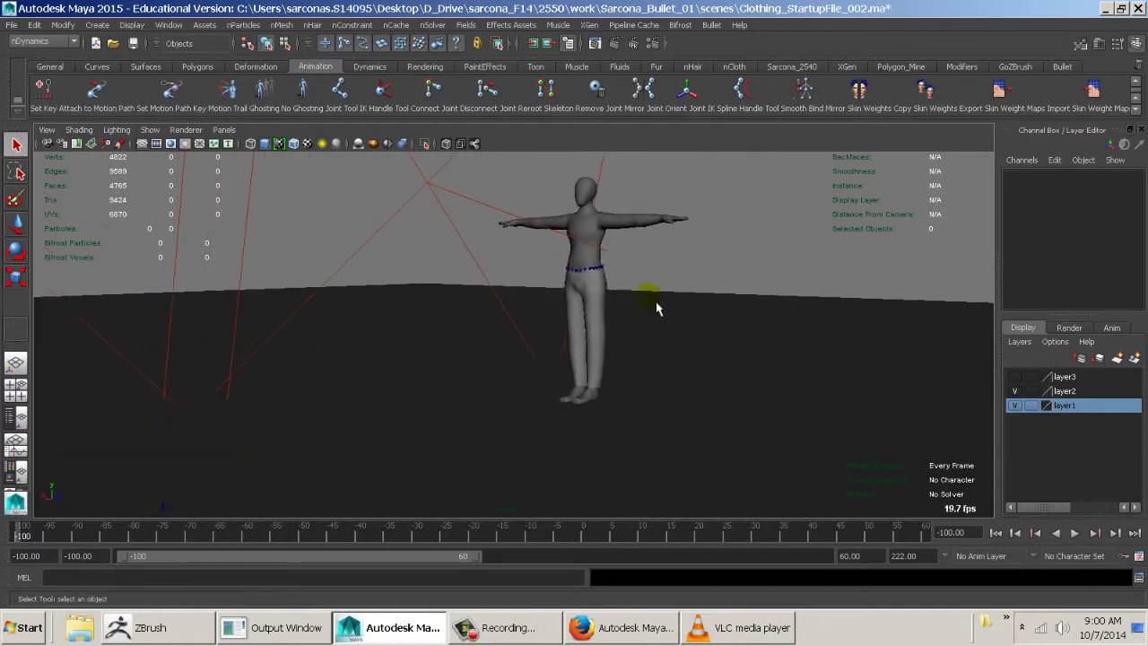
- Playblast the simulation, replay the clips from blast8.mov in VLC and close the player
right_click(467, 539)
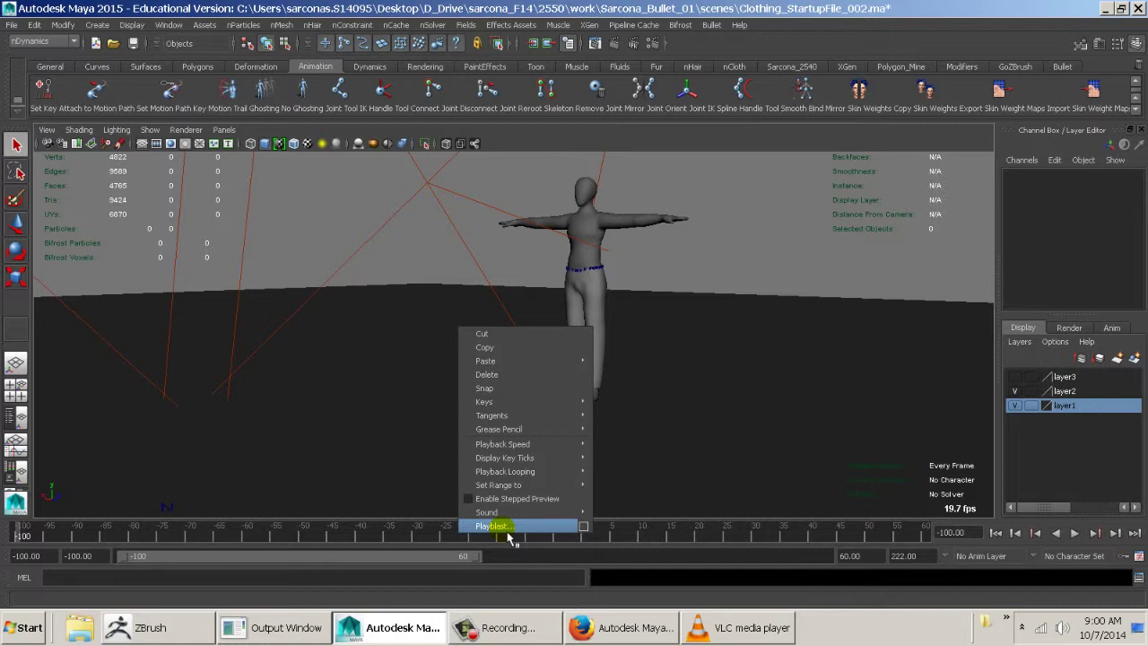
left_click(508, 532)
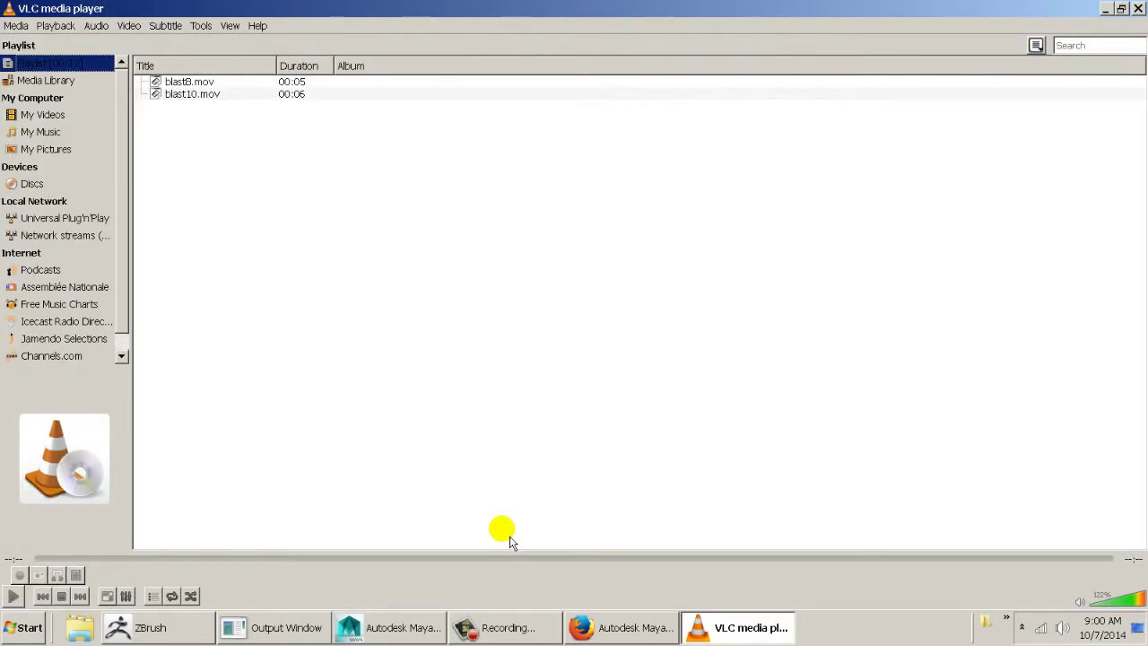
double_click(187, 81)
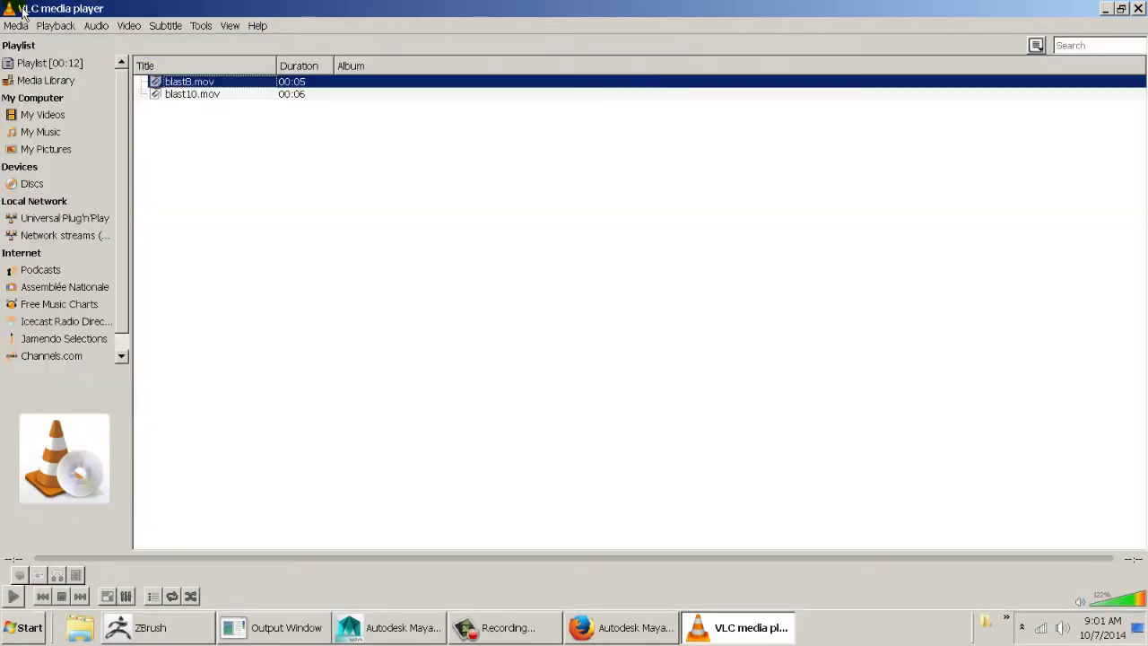
double_click(9, 9)
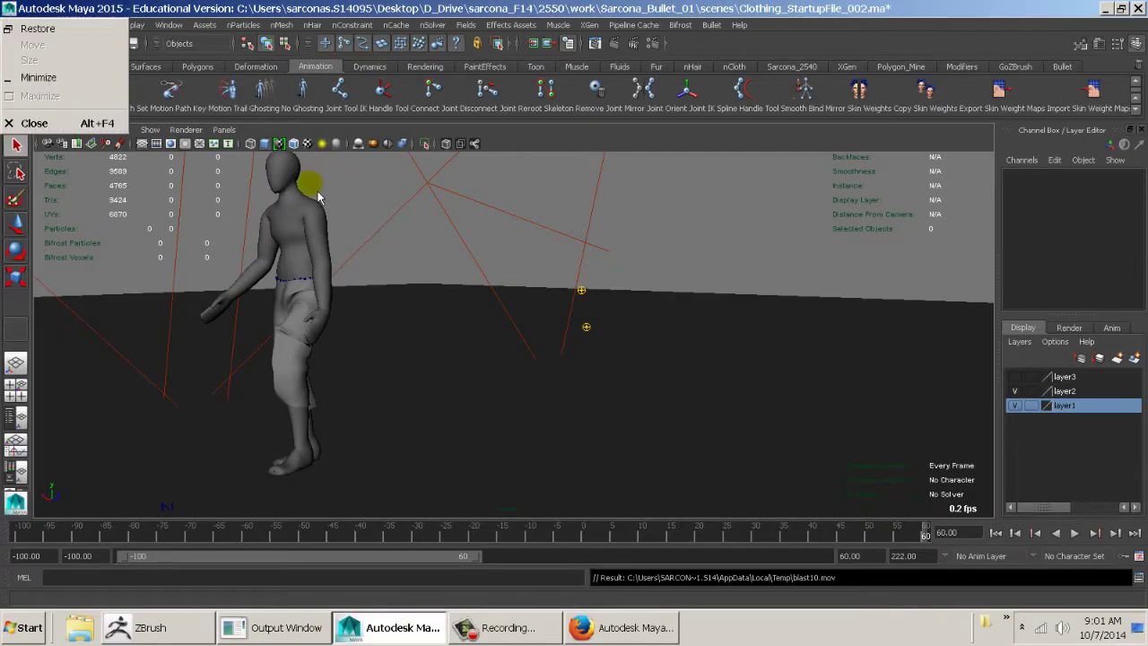
- Select the trousers, check the Space Scale of nucleus1 and set the Mass of nClothShape1 to 20
left_click(306, 334)
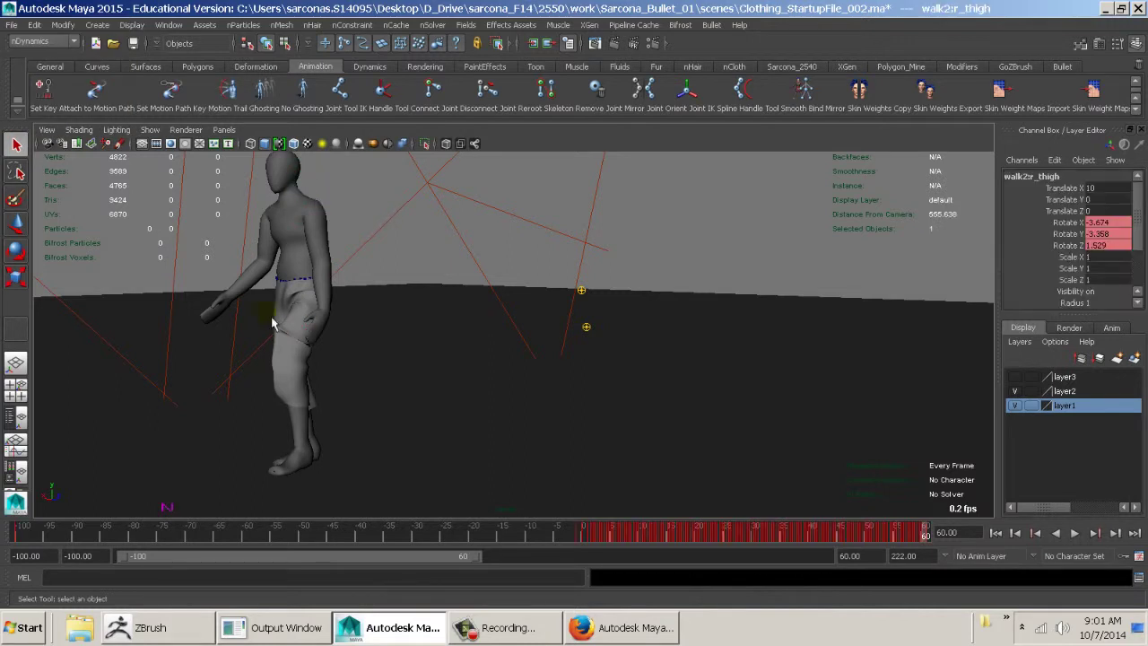
left_click(270, 314)
left_click(283, 314)
key("ctrl+a")
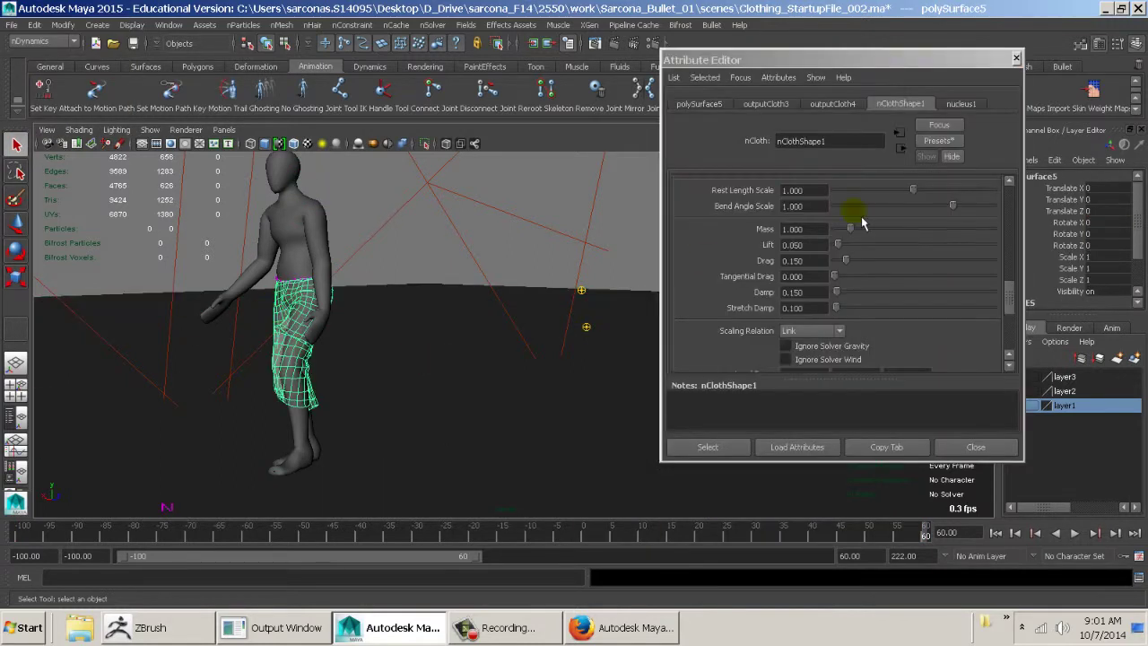
left_click(962, 104)
left_click(816, 301)
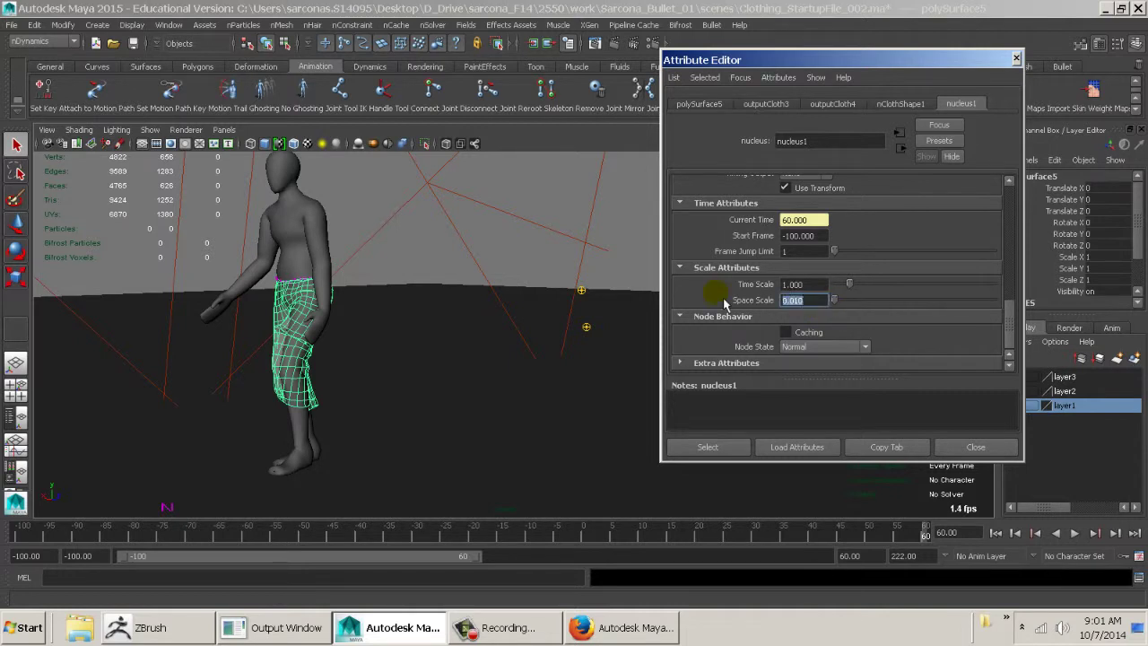
left_click(924, 103)
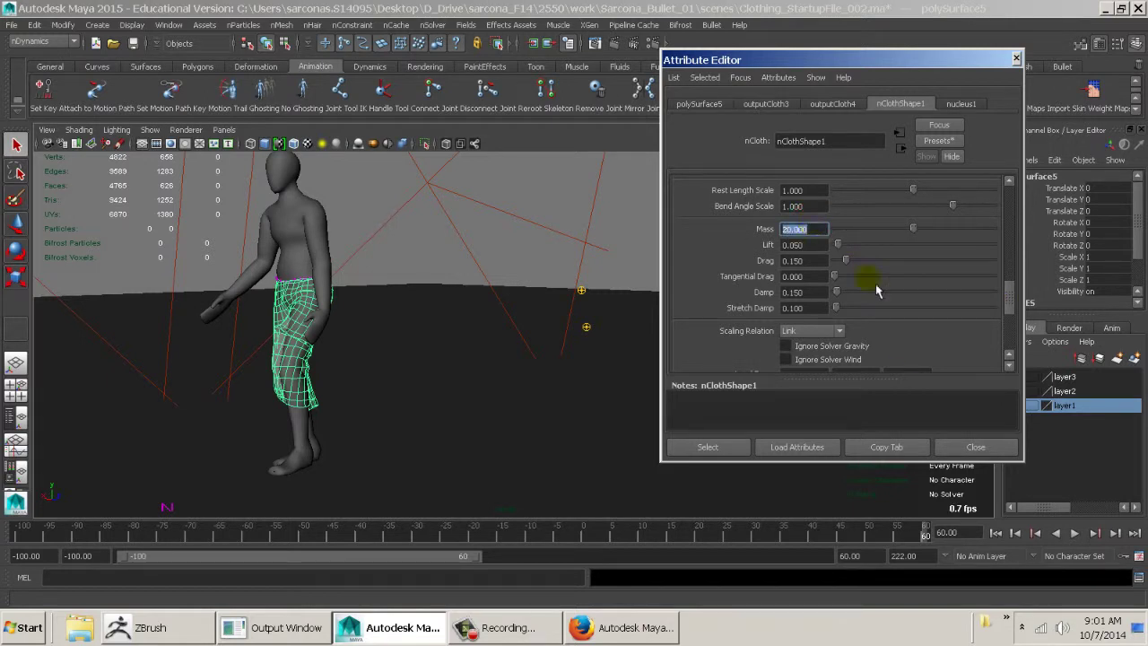
- Rewind to frame -100, close the Attribute Editor, clear the selection and playblast the simulation again
left_click(996, 532)
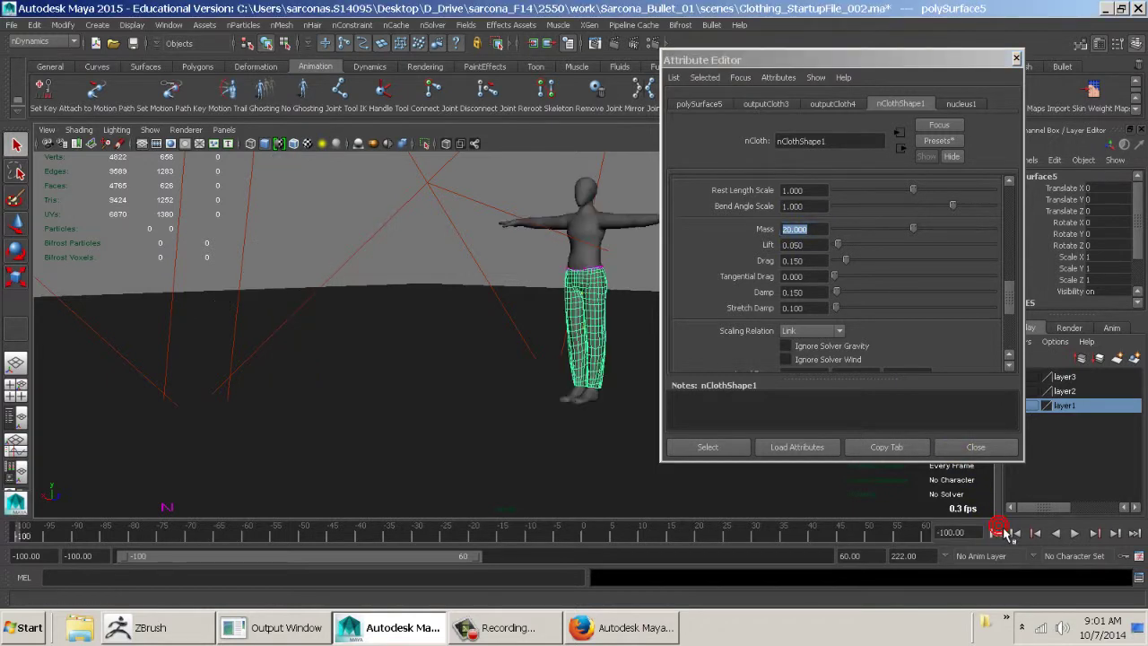
left_click(996, 449)
left_click(829, 248)
right_click(694, 536)
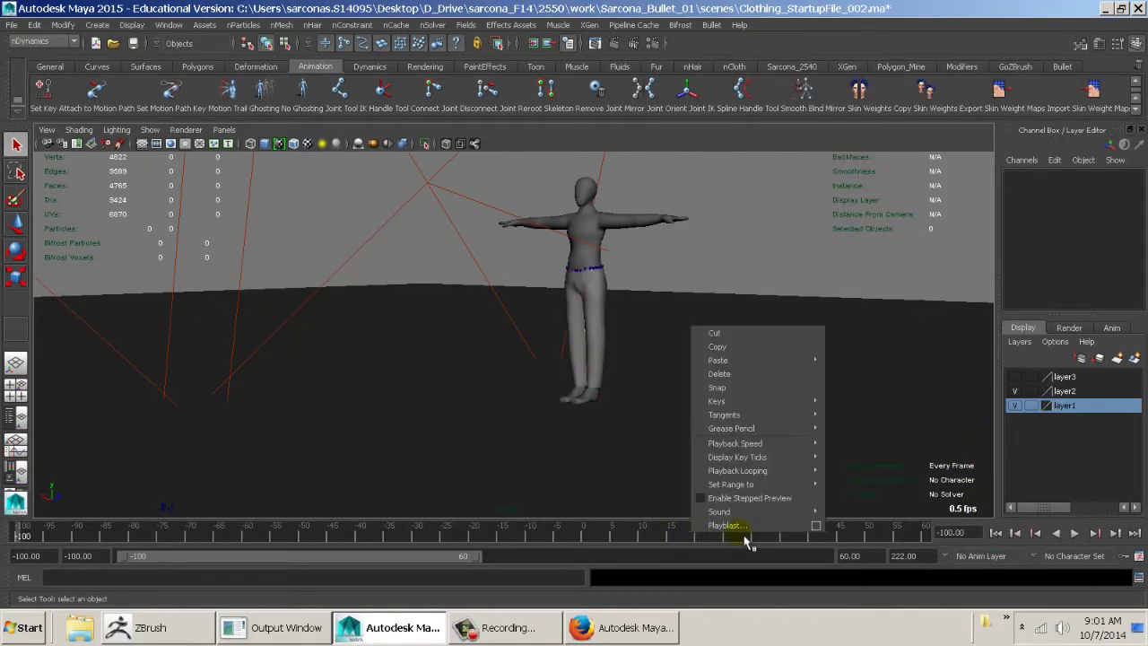
left_click(727, 526)
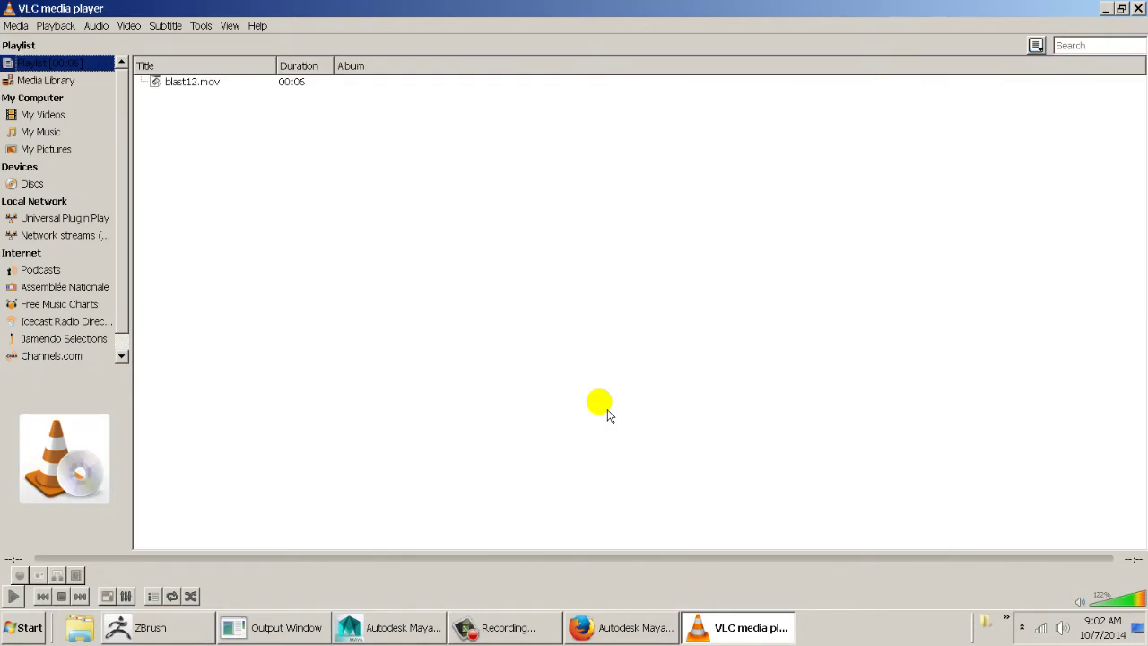
- Dismiss the video player, select the trousers, return to frame -100 and open the nClothShape1 attributes
left_click(9, 8)
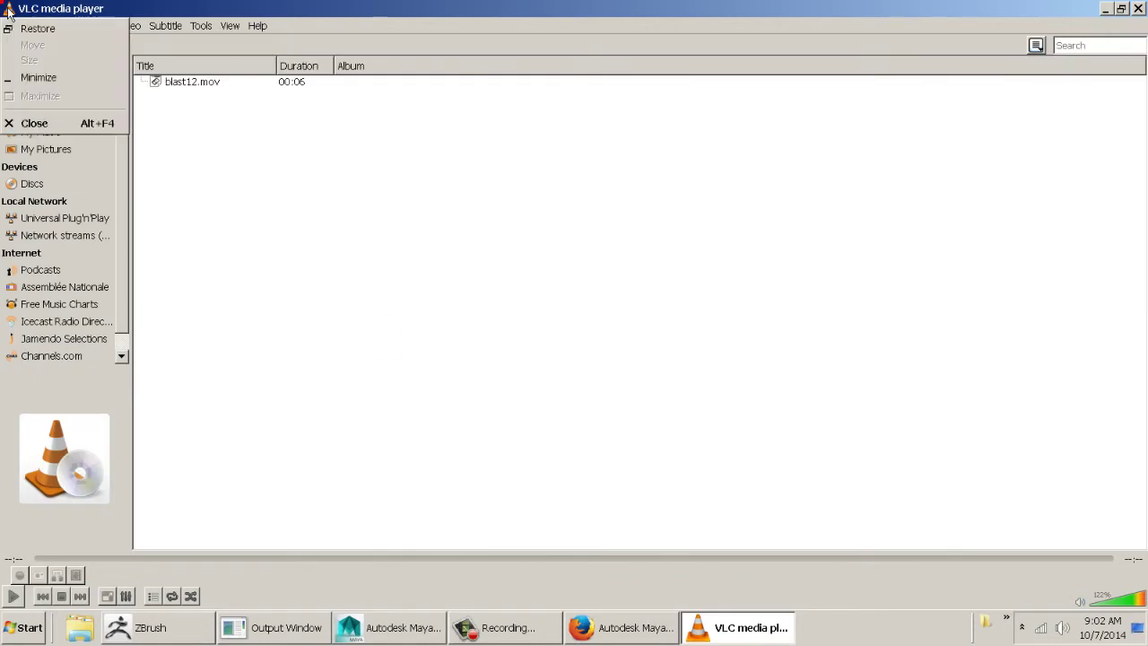
left_click(36, 79)
left_click(285, 345)
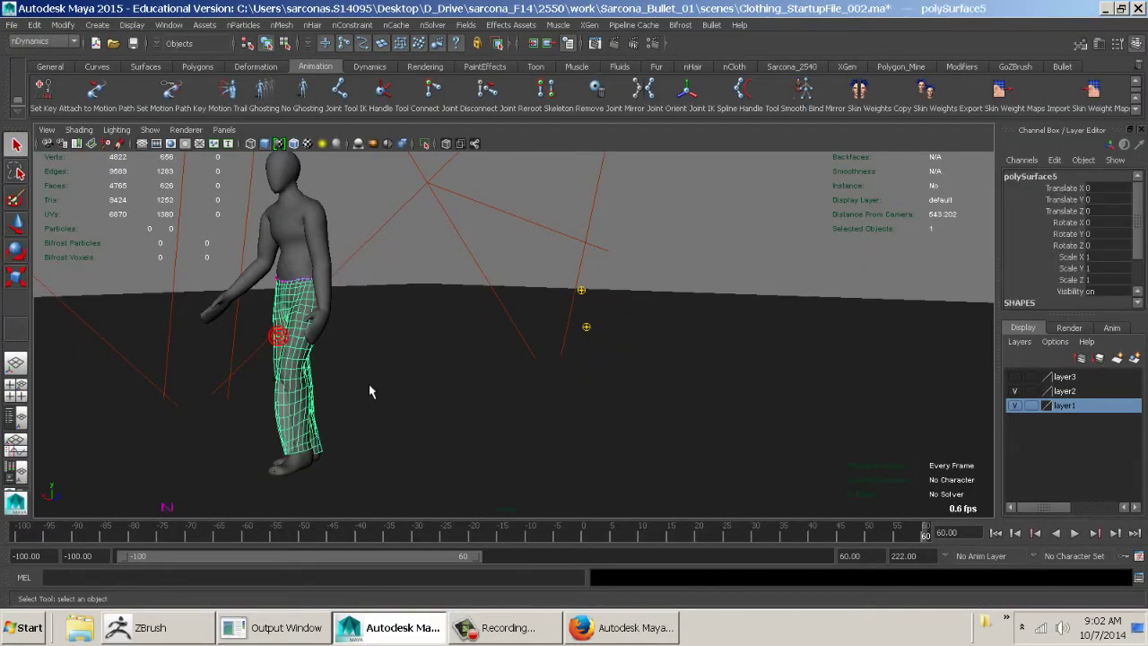
left_click(1005, 534)
key("ctrl+a")
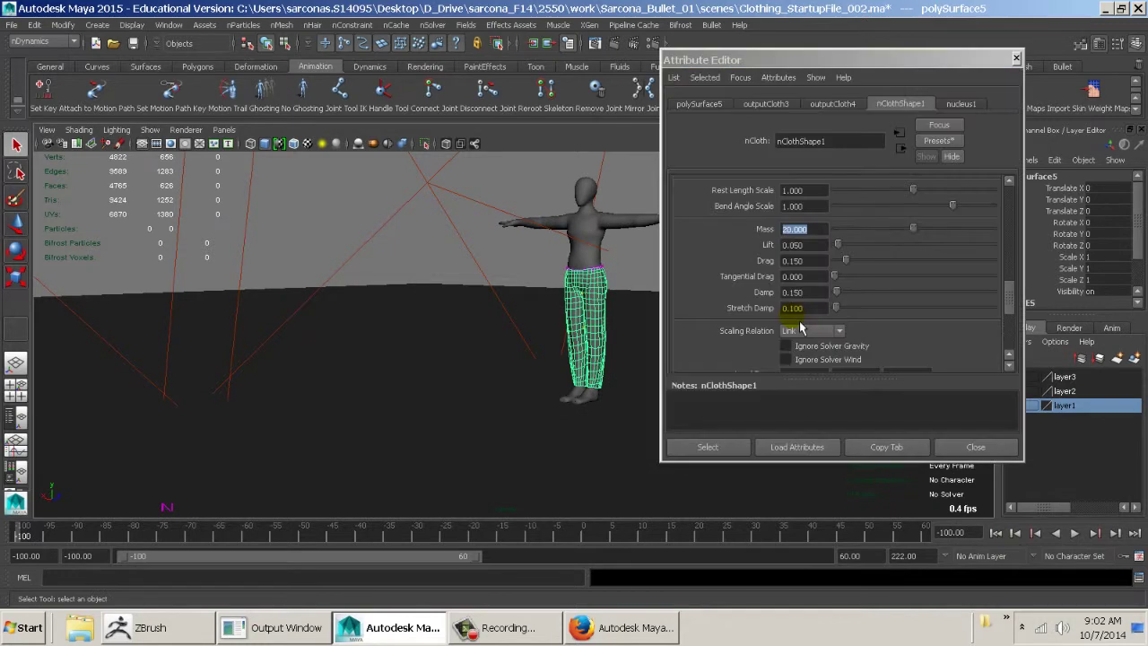
- Set the Stretch Resistance of nClothShape1 to 60 and its Compression Resistance to 20
left_click_drag(820, 231, 786, 235)
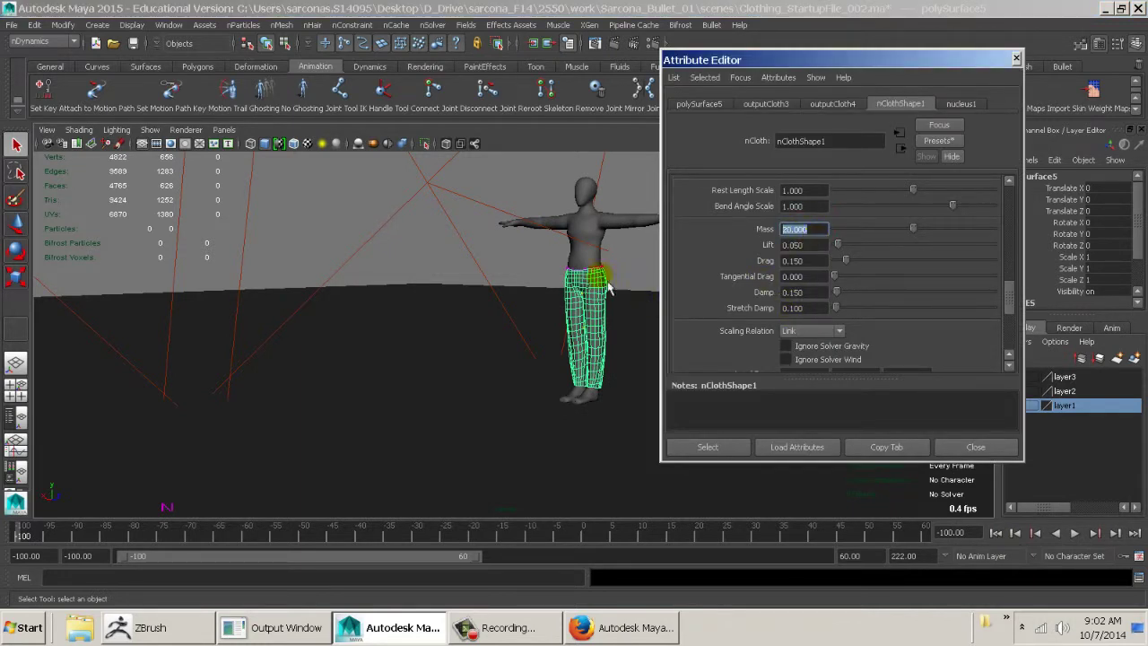
scroll(797, 252, "up", 5)
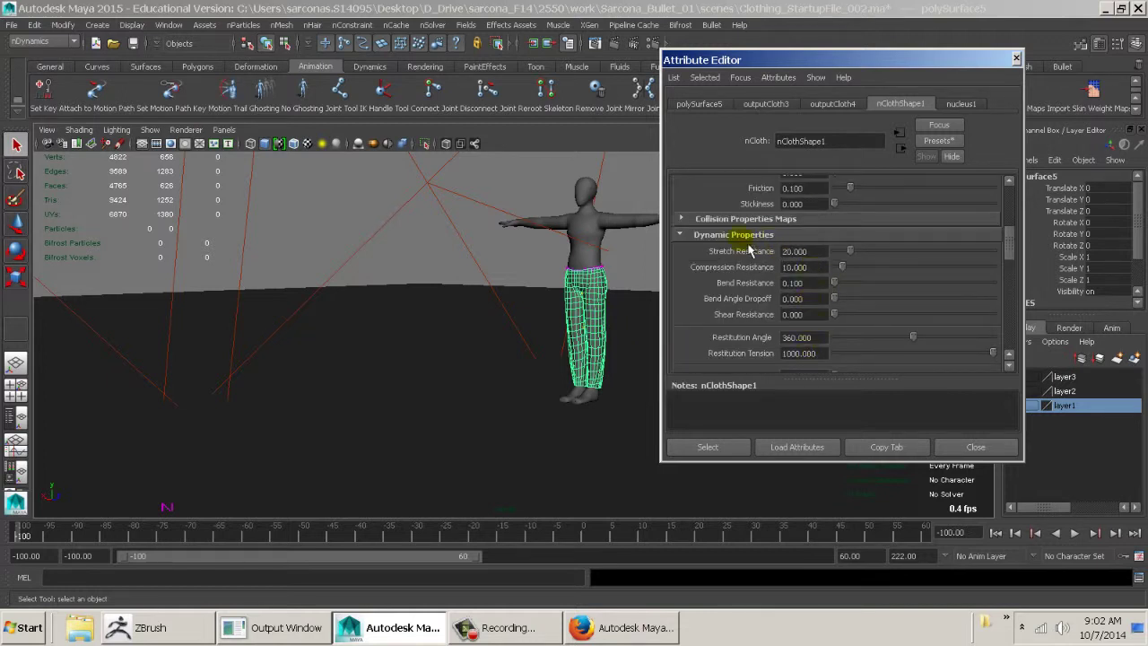
left_click_drag(821, 254, 744, 255)
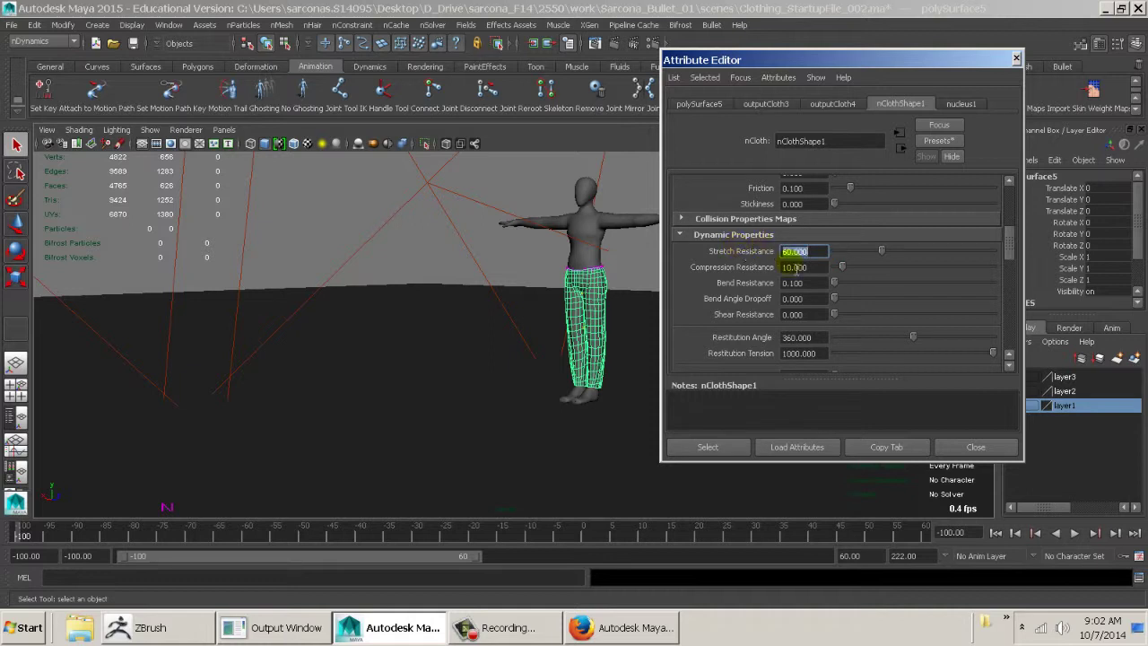
left_click(813, 267)
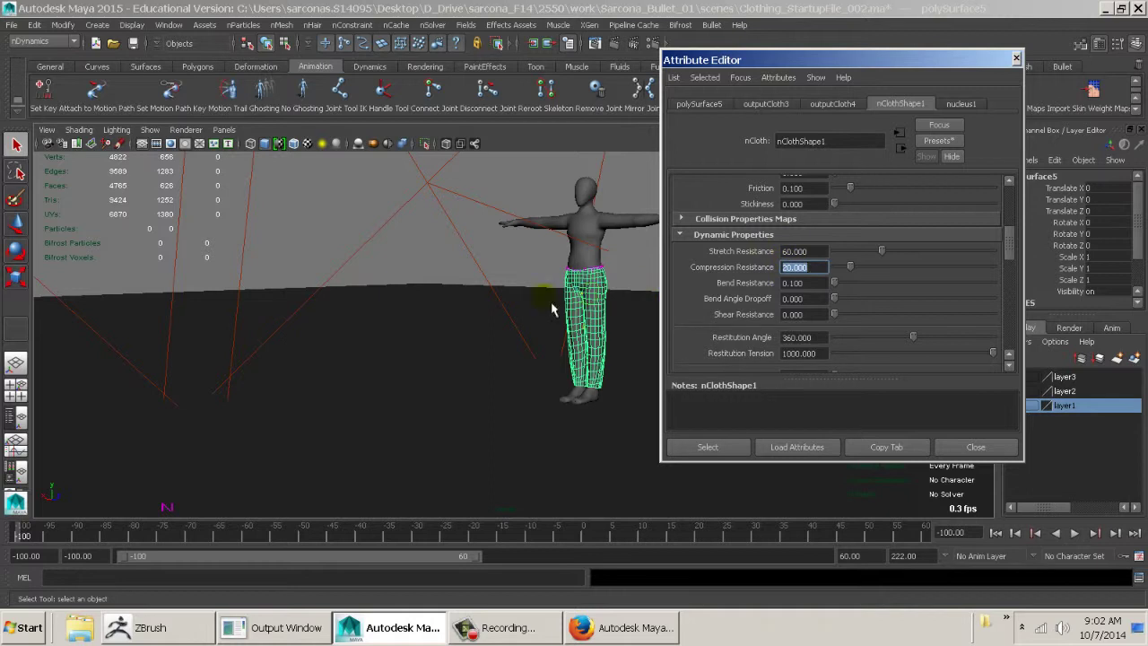
- Close the Attribute Editor, rewind to frame -100, clear the selection and playblast the simulation with the new resistance values
left_click(942, 446)
left_click(998, 533)
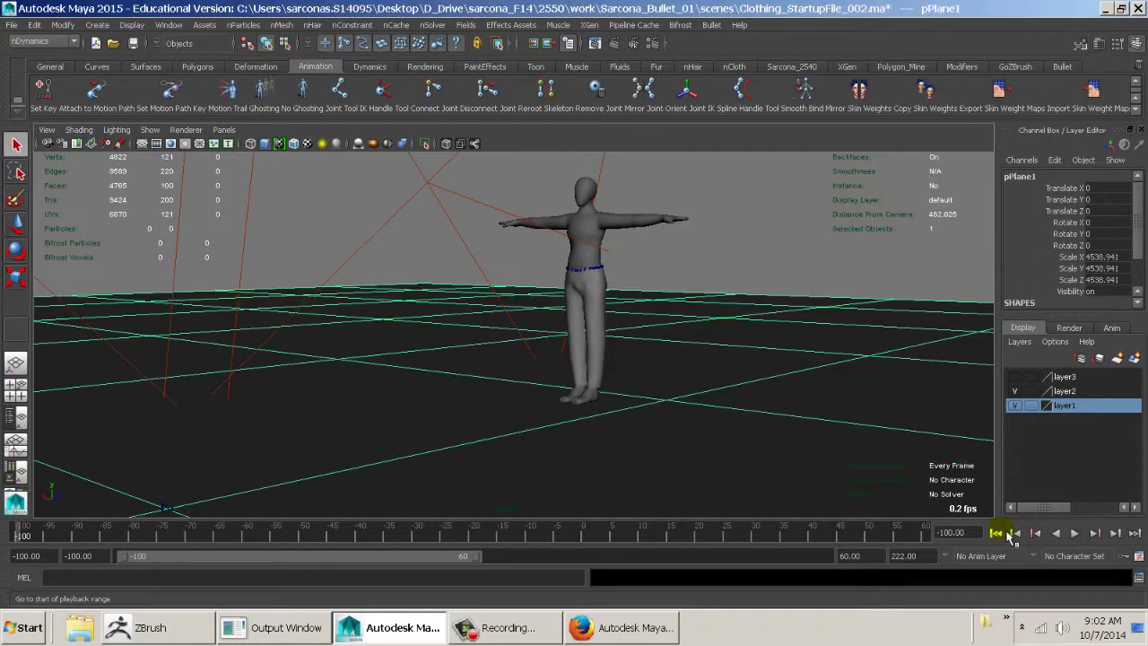
left_click(870, 287)
right_click(692, 543)
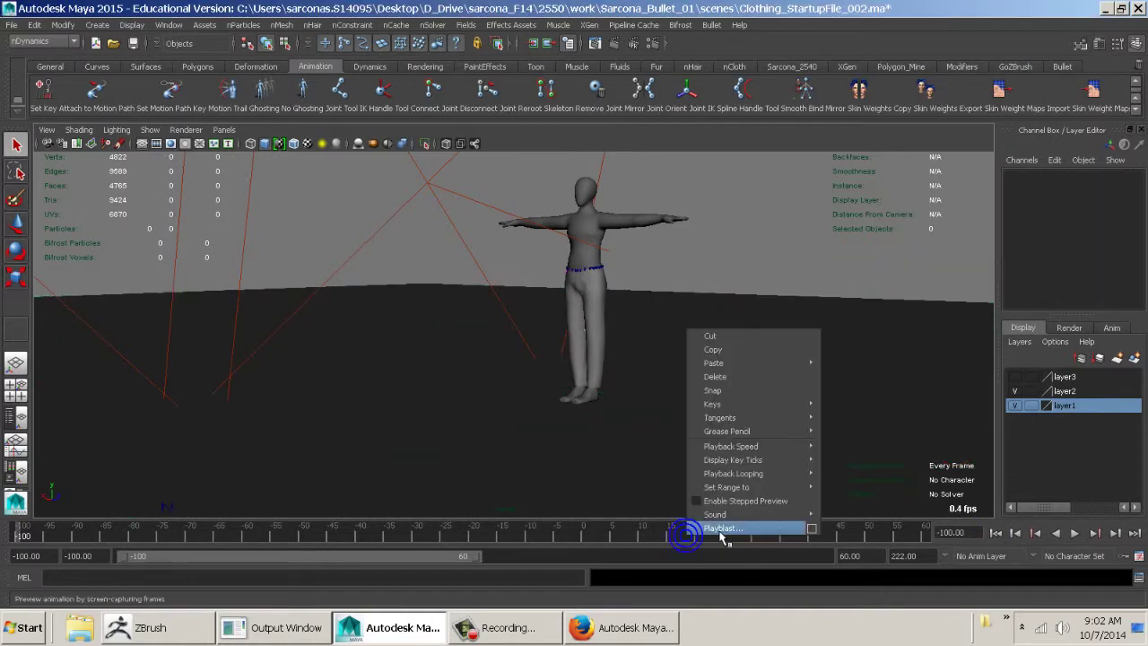
left_click(720, 530)
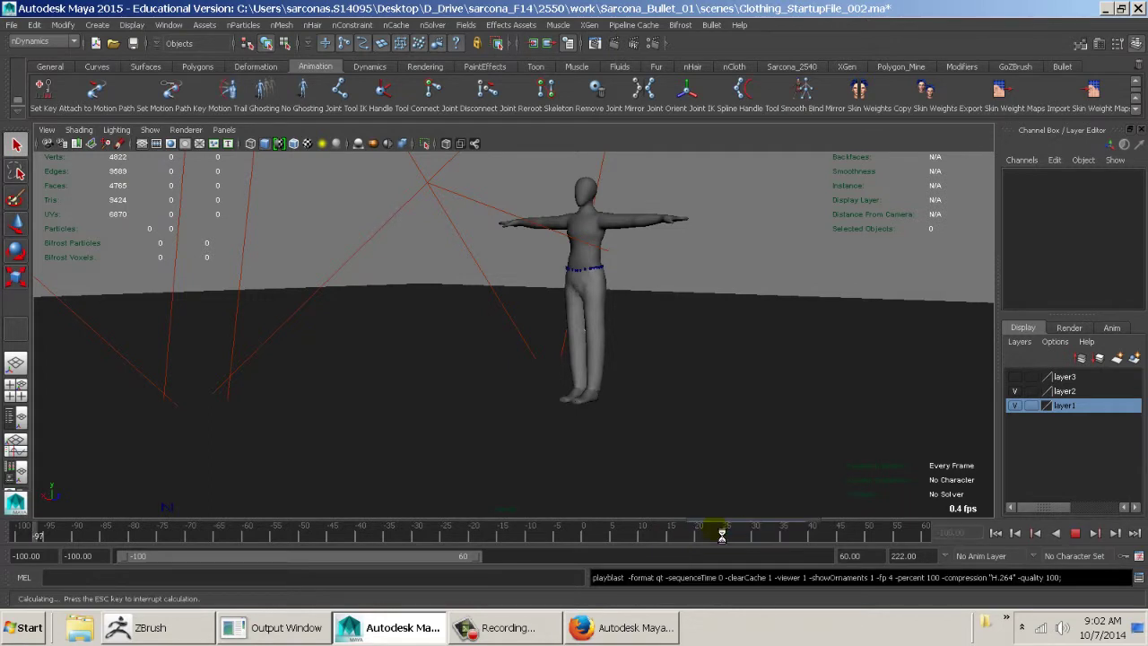
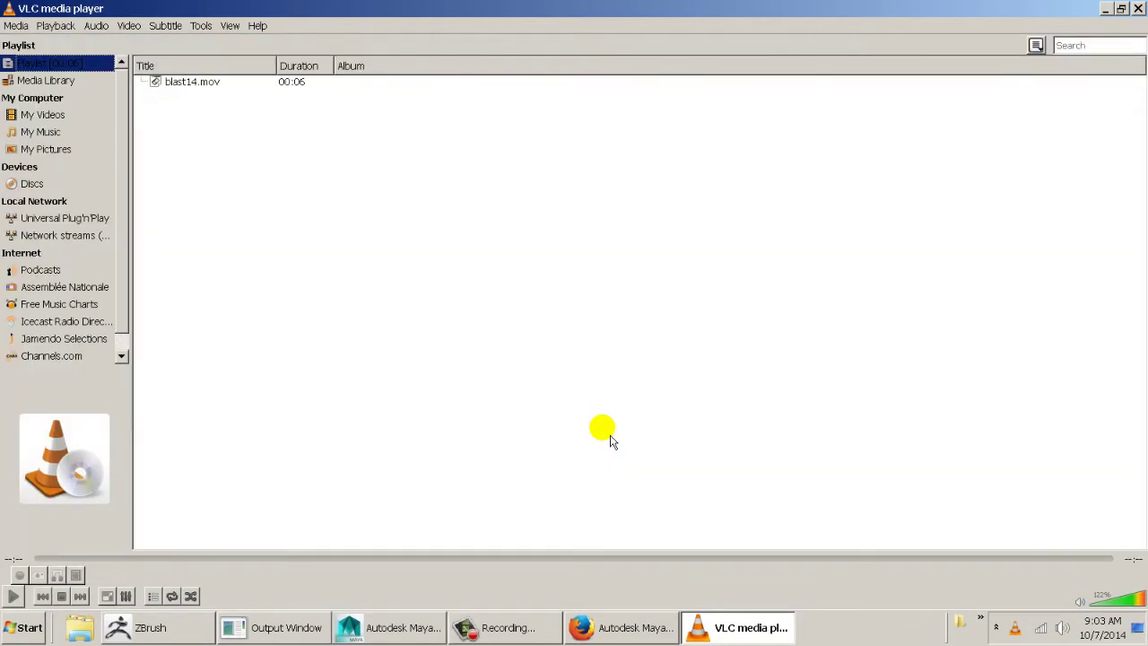
- Review blast14.mov in VLC, dismiss the player, and select the trousers in Maya with their attributes open
left_click(610, 559)
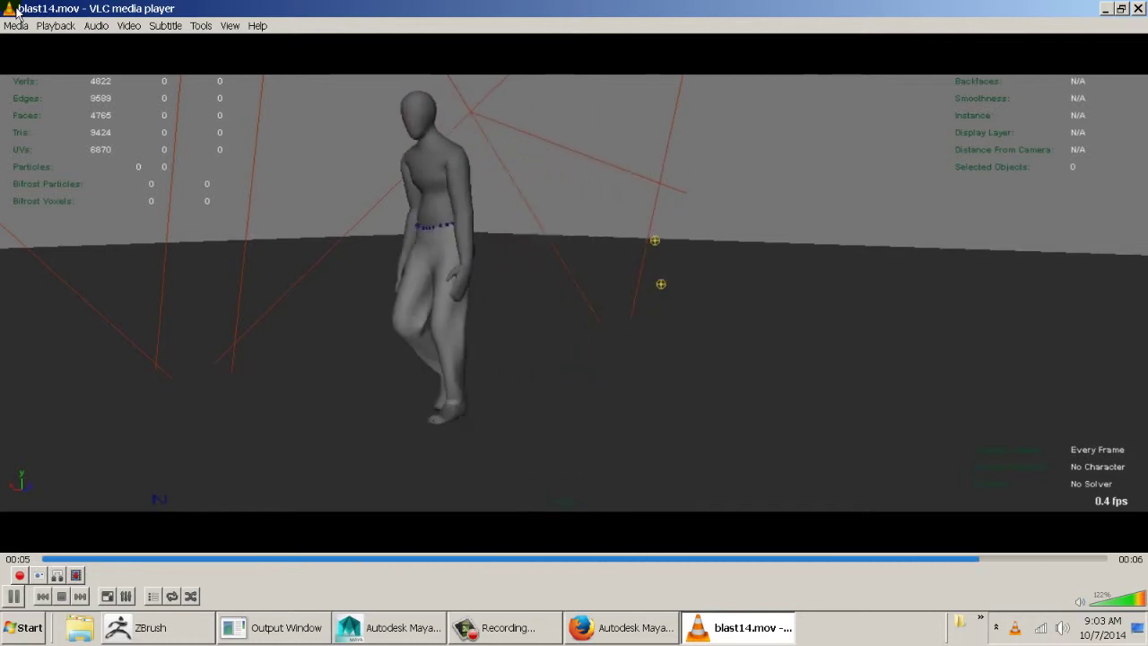
left_click(16, 9)
left_click(36, 92)
left_click(296, 348)
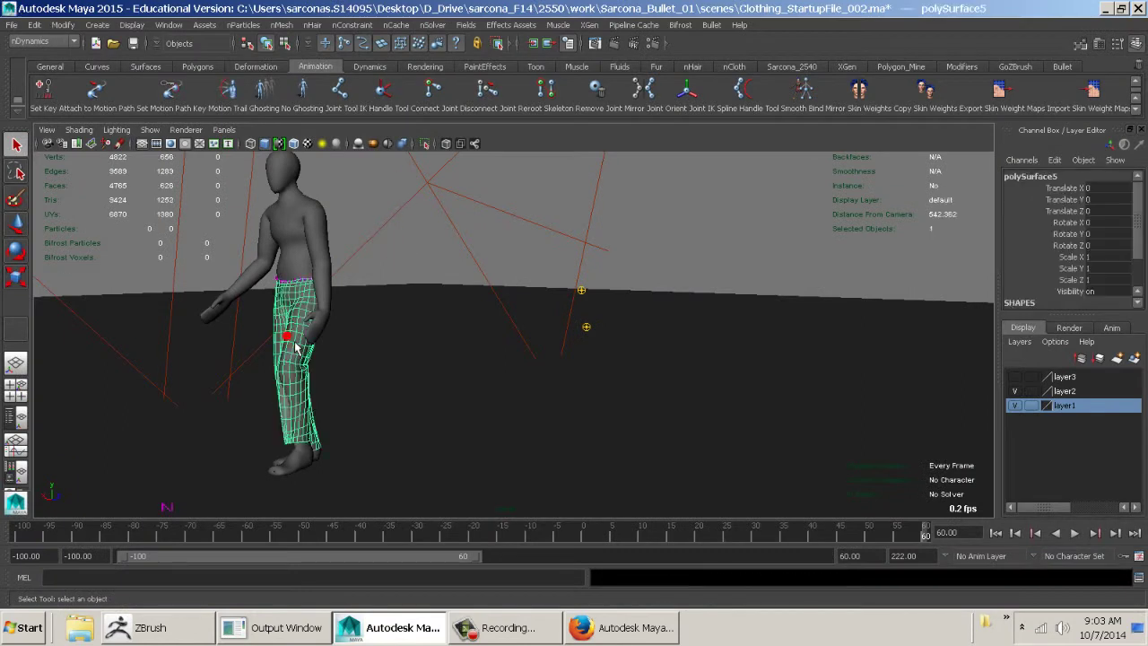
key("ctrl+a")
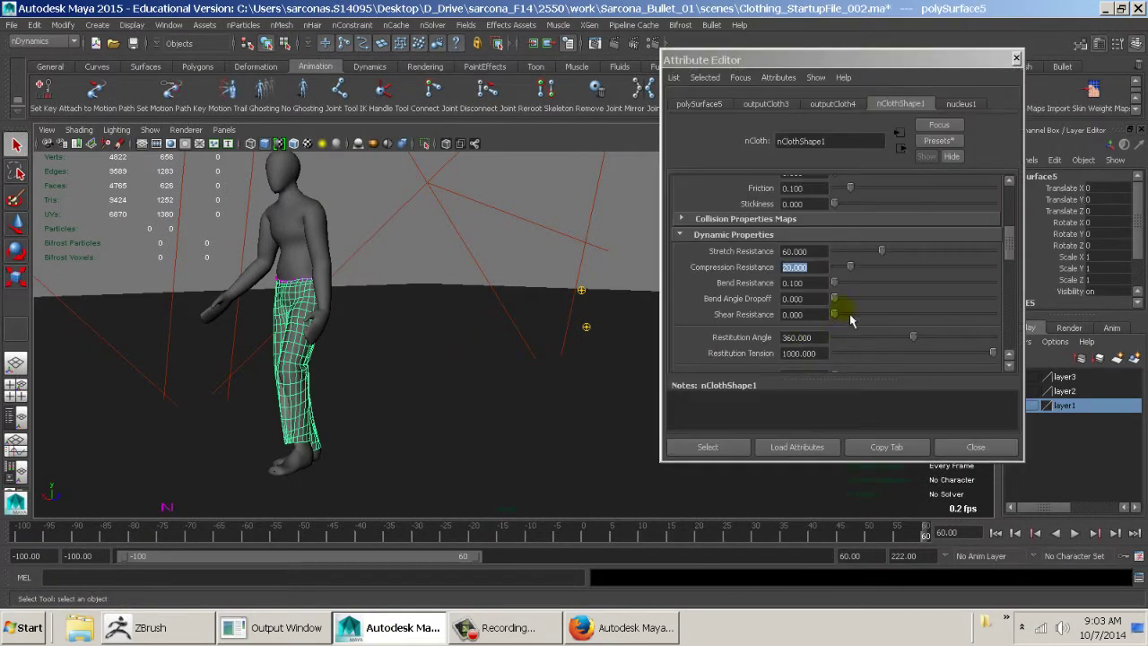
- Set both the Drag and the Damp of nClothShape1 to 0.5
scroll(888, 278, "down", 6)
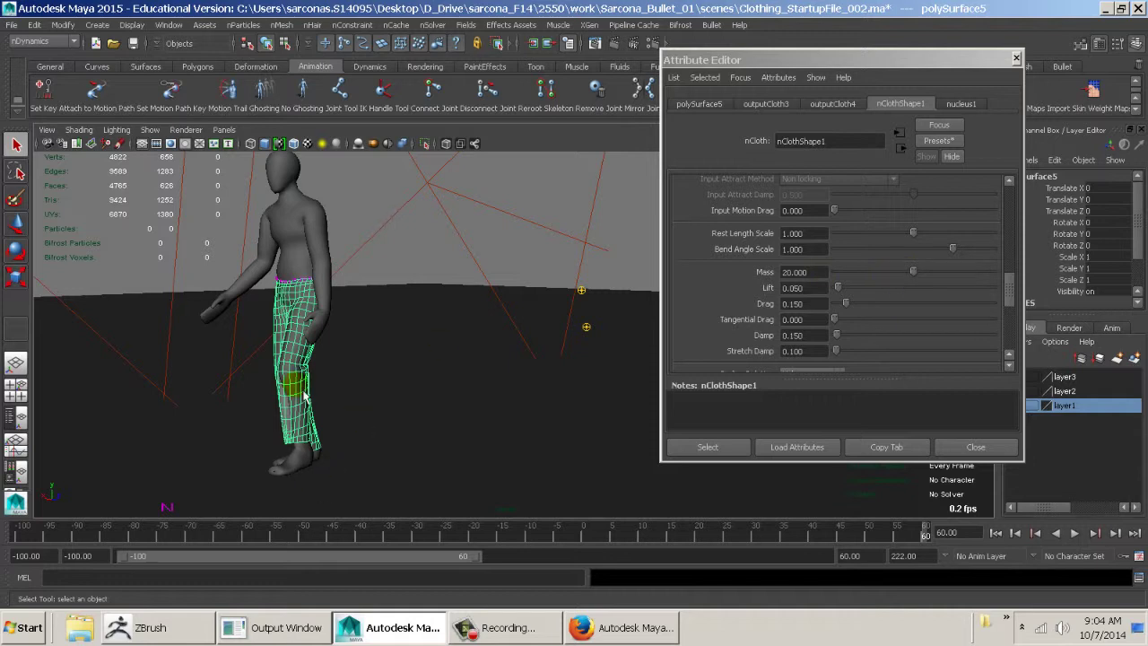
left_click(806, 303)
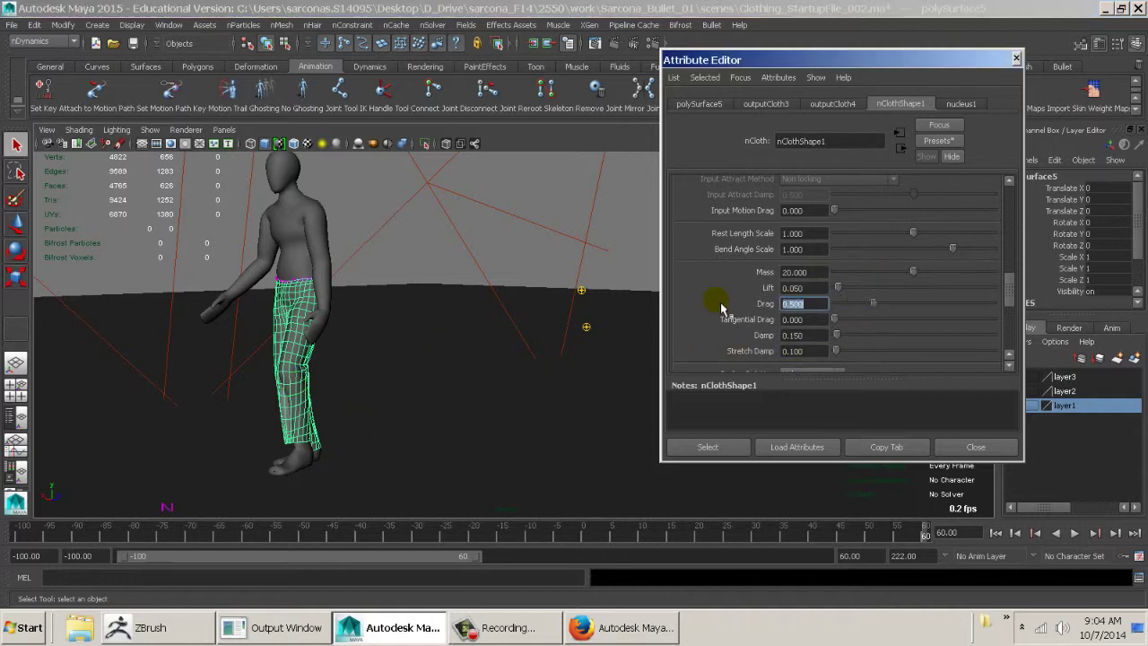
left_click(797, 336)
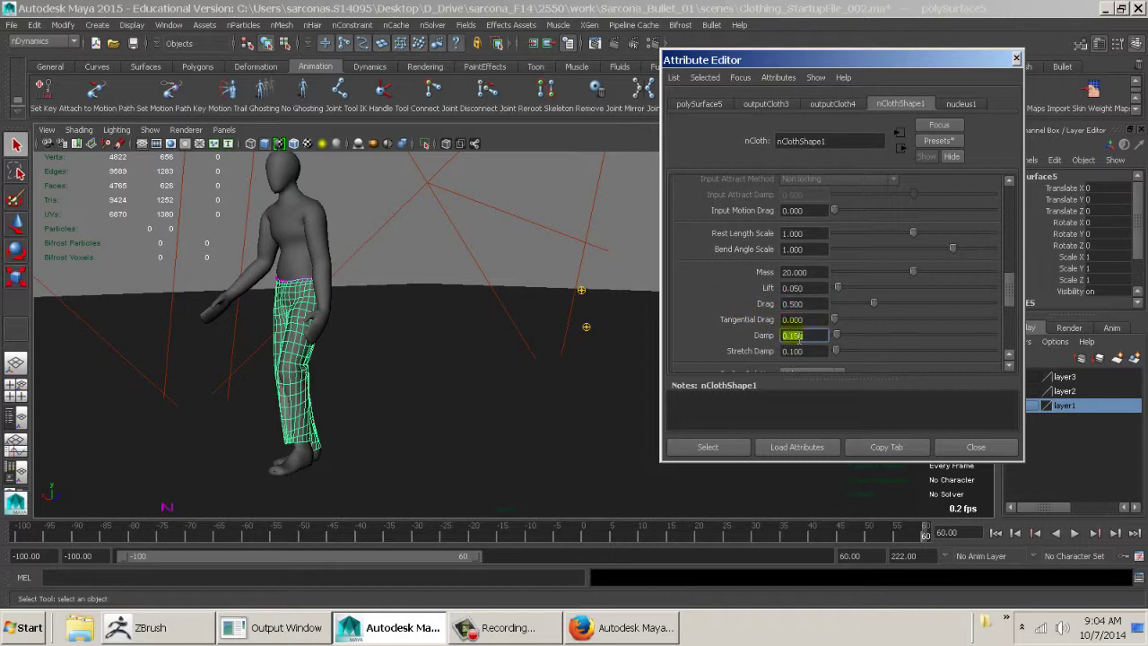
scroll(798, 337, "down", 3)
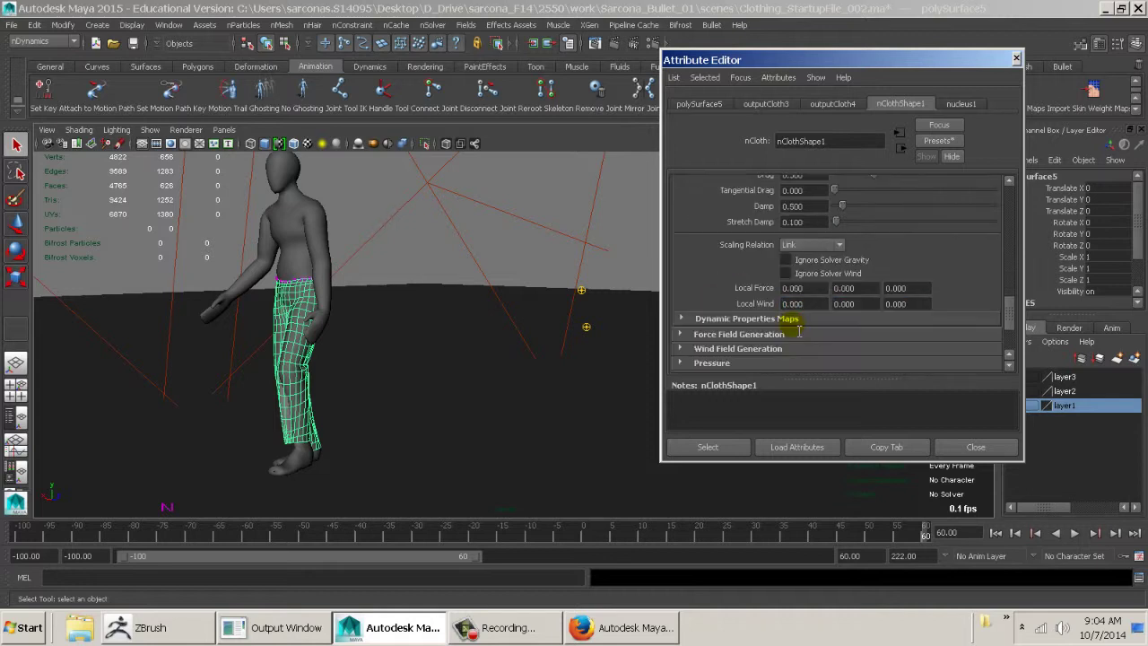
- Return to frame -100, deselect the trousers, close the Attribute Editor and playblast the simulation with the new drag and damping
left_click(994, 533)
left_click(635, 259)
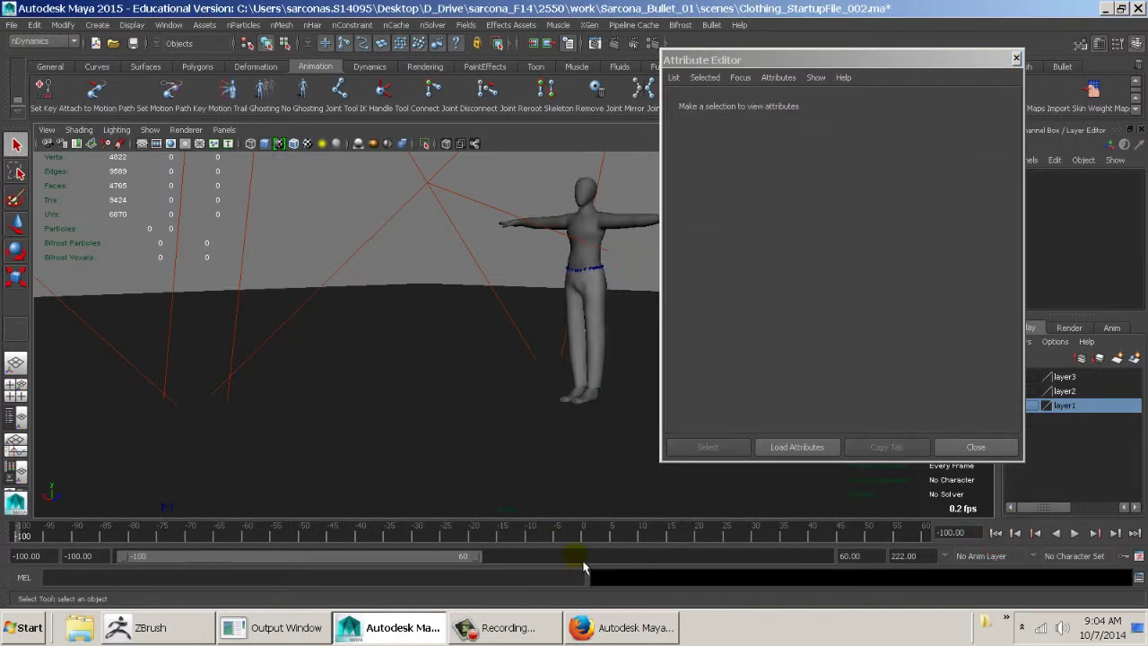
left_click(961, 455)
left_click(976, 447)
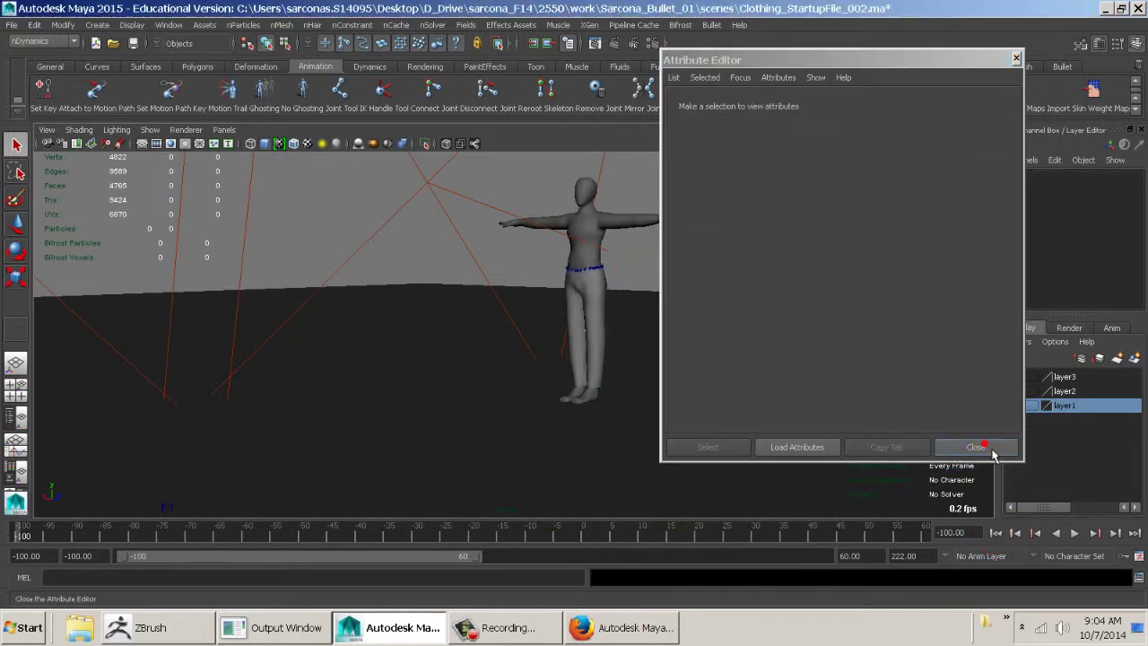
right_click(660, 537)
left_click(718, 526)
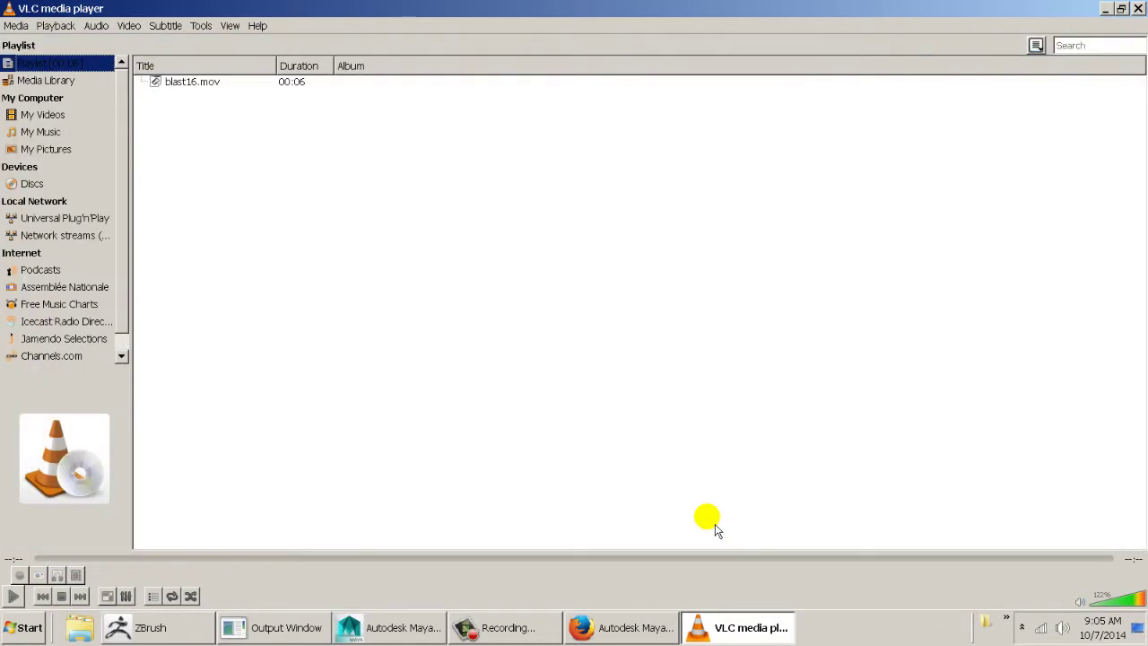
- Dismiss the VLC player showing blast16.mov and select the trousers in Maya
left_click(649, 465)
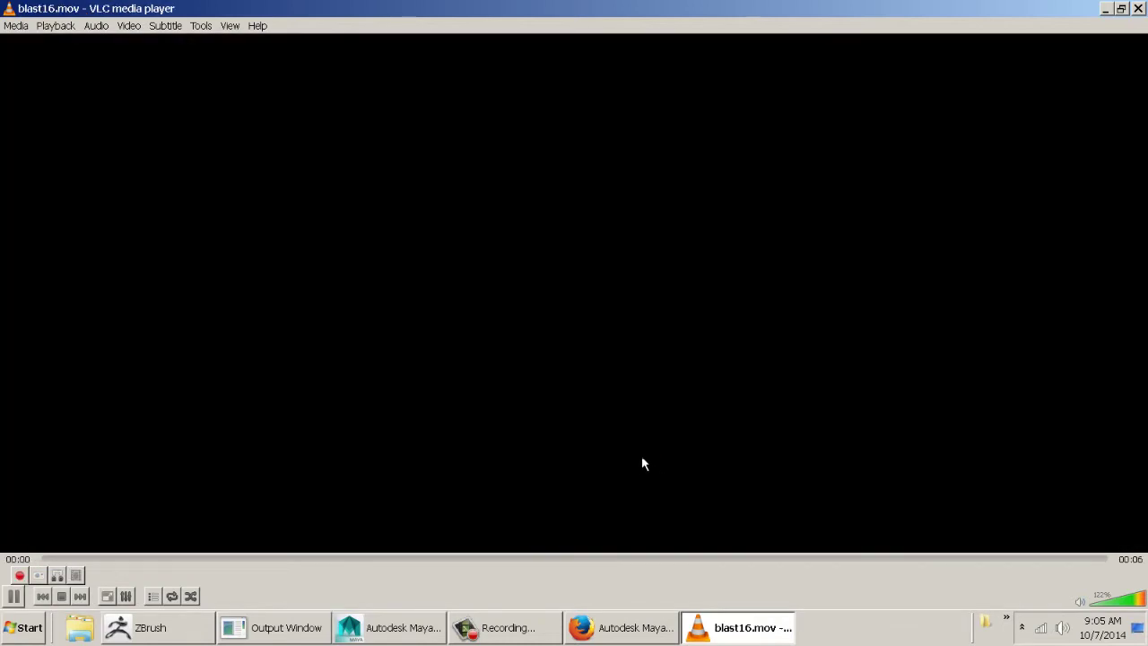
left_click(9, 9)
left_click(31, 122)
left_click(300, 346)
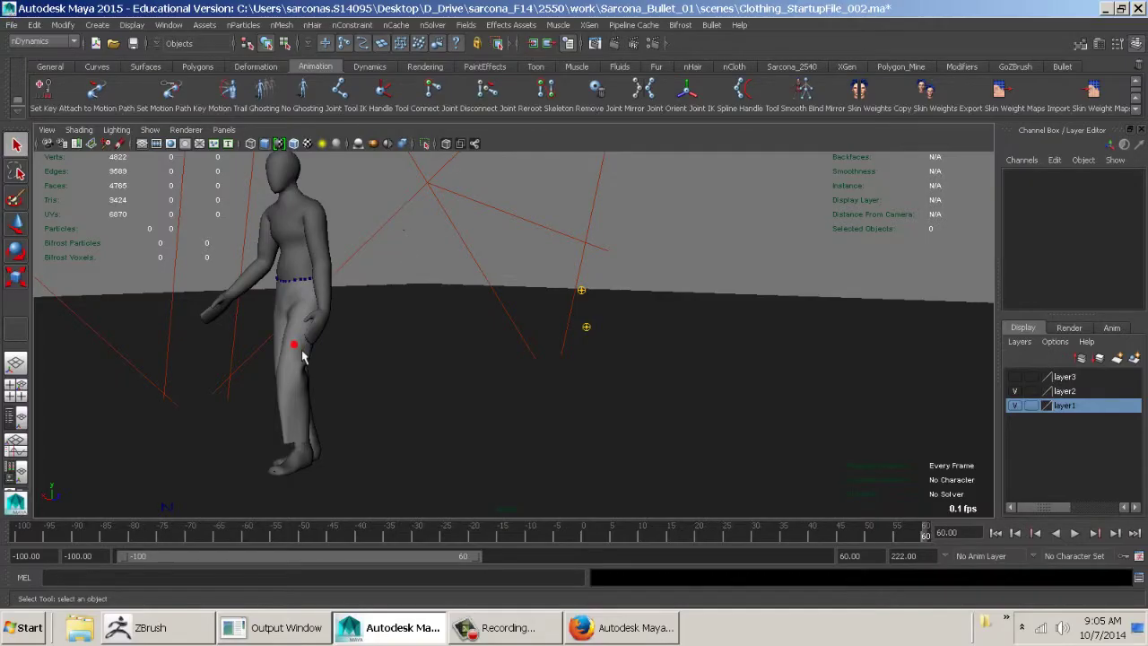
left_click(296, 354)
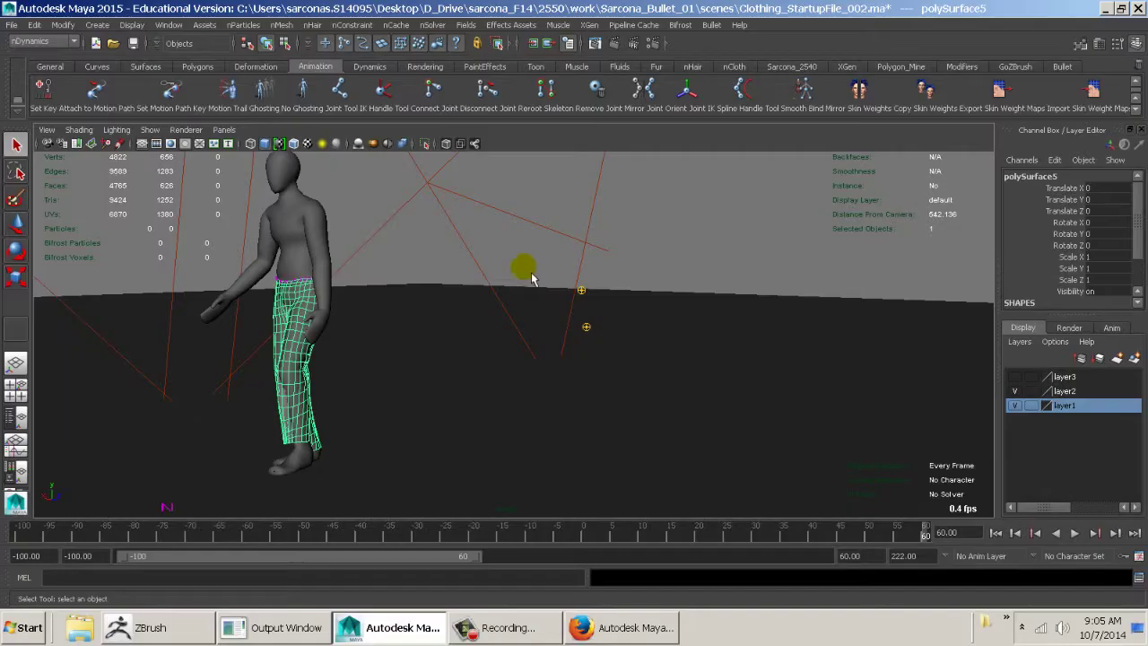
- Inspect the trousers from several angles, return to frame -100 and extend the end of the playback range to frame 222
middle_click_drag(521, 332, 731, 335, "alt")
right_click_drag(731, 334, 616, 339, "alt")
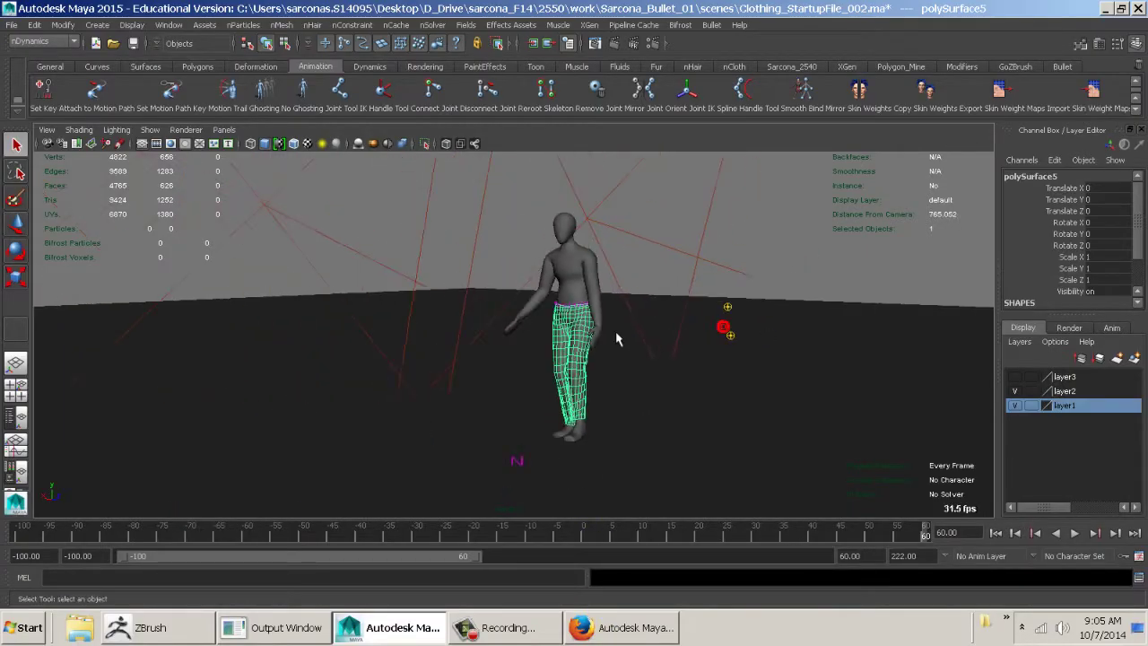
middle_click_drag(616, 339, 543, 335, "alt")
left_click_drag(483, 377, 418, 375, "alt")
right_click_drag(449, 377, 596, 388, "alt")
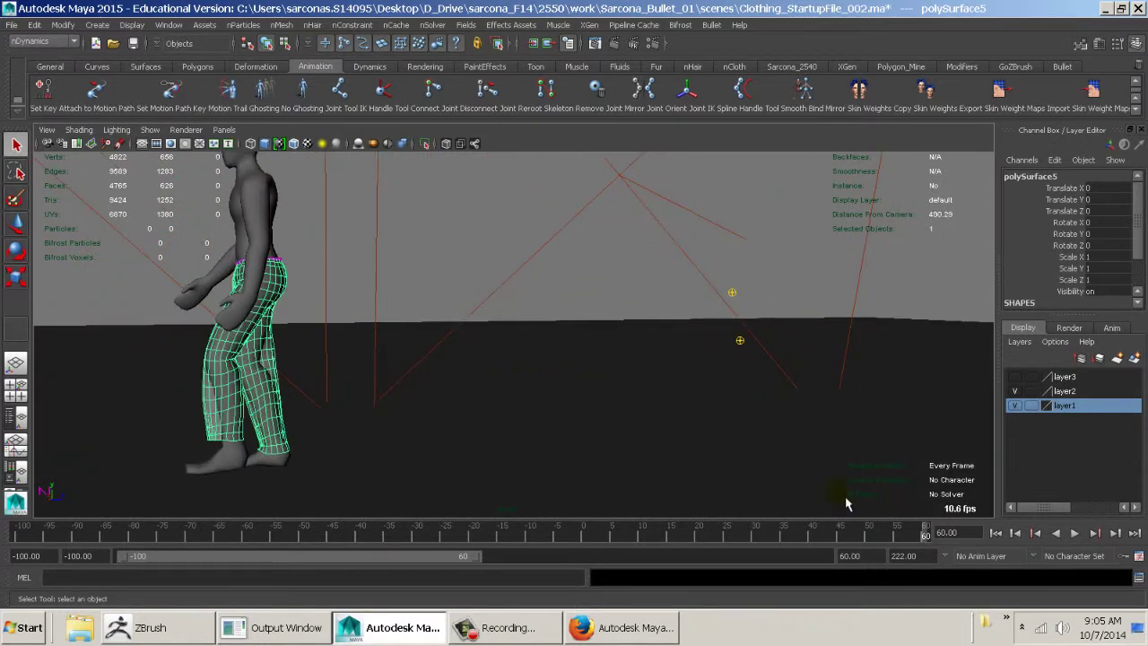
right_click_drag(641, 459, 626, 367, "alt")
left_click(996, 532)
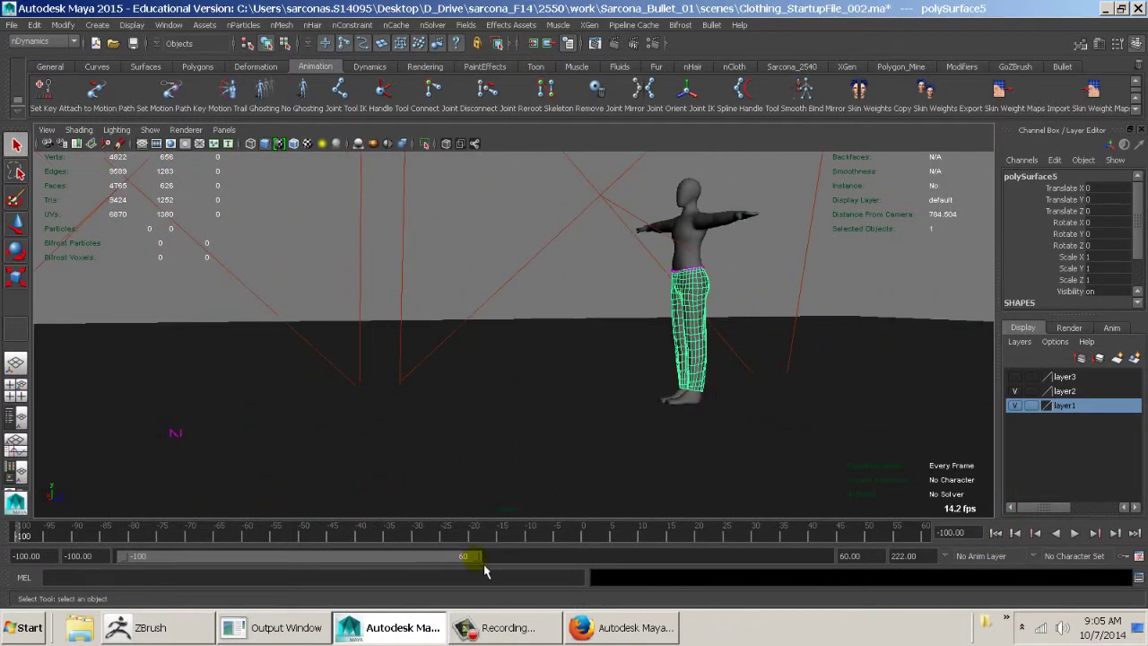
left_click_drag(477, 558, 882, 572)
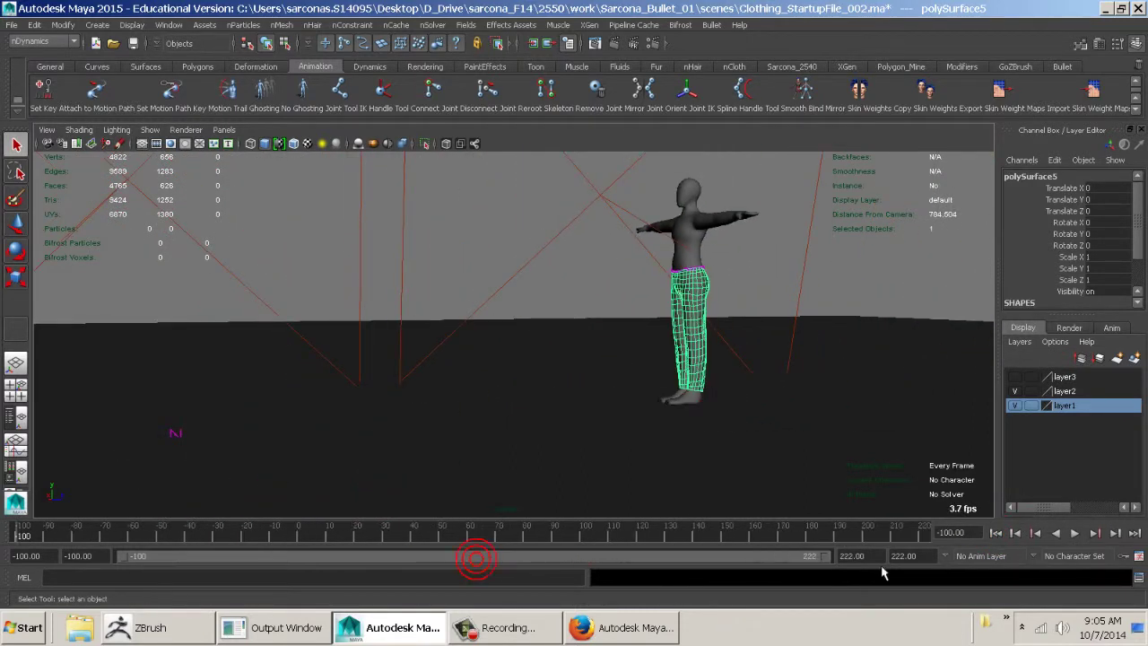
- Open the Create nCache options for the selected trousers and name the cache Pants
left_click_drag(834, 414, 679, 374, "alt")
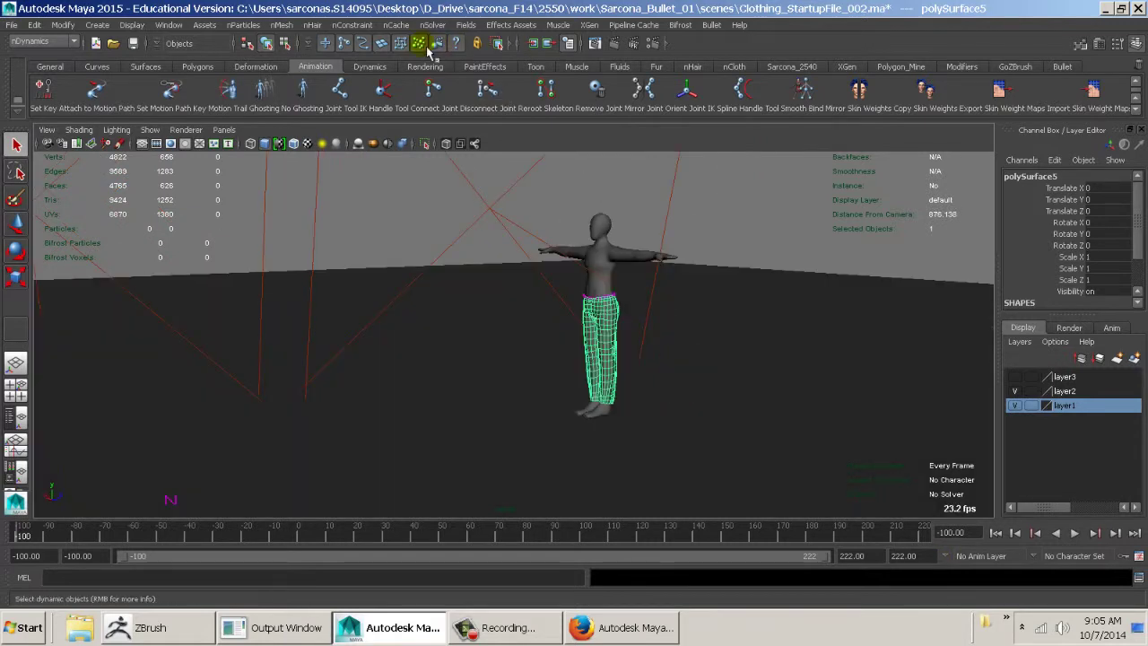
left_click(401, 25)
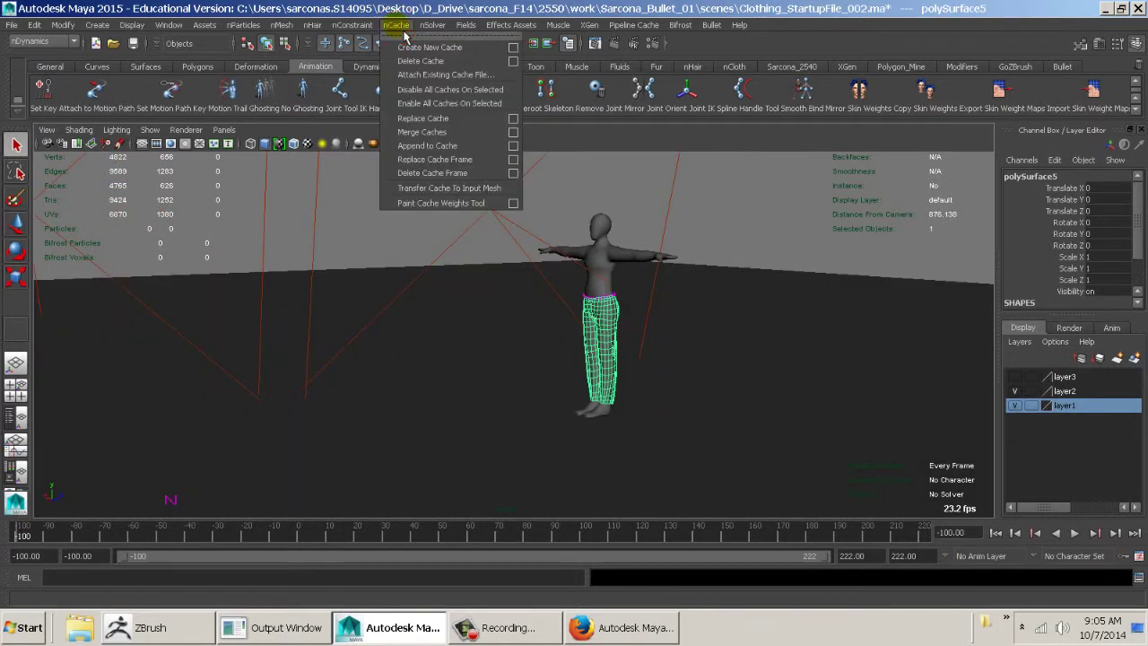
left_click(514, 48)
left_click(639, 272)
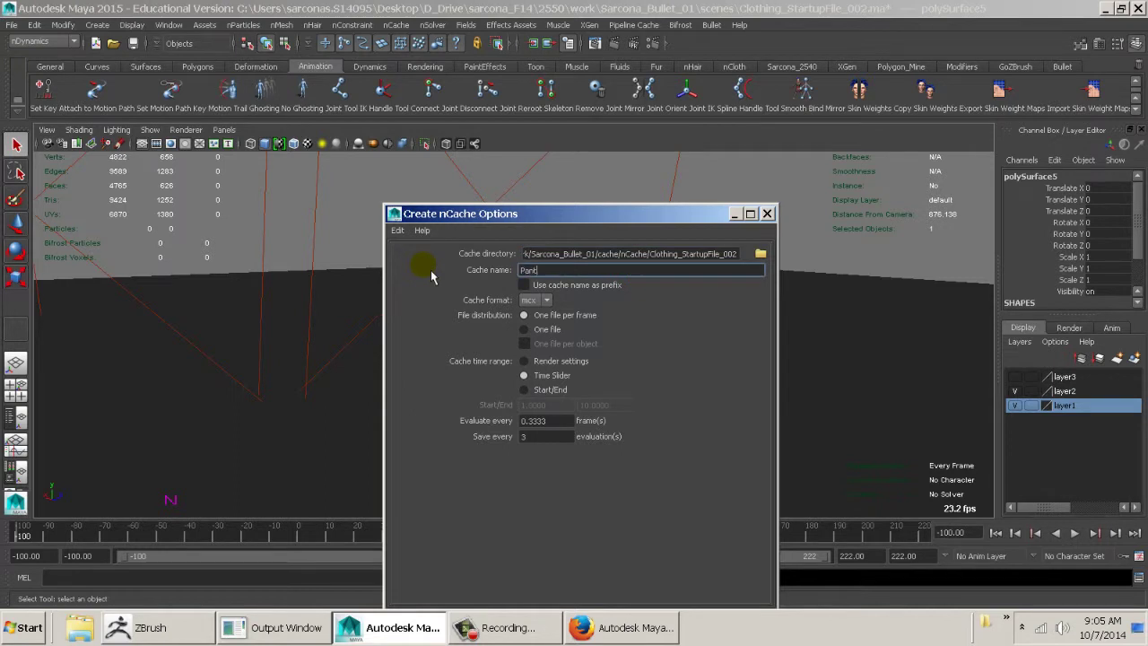
key("Return")
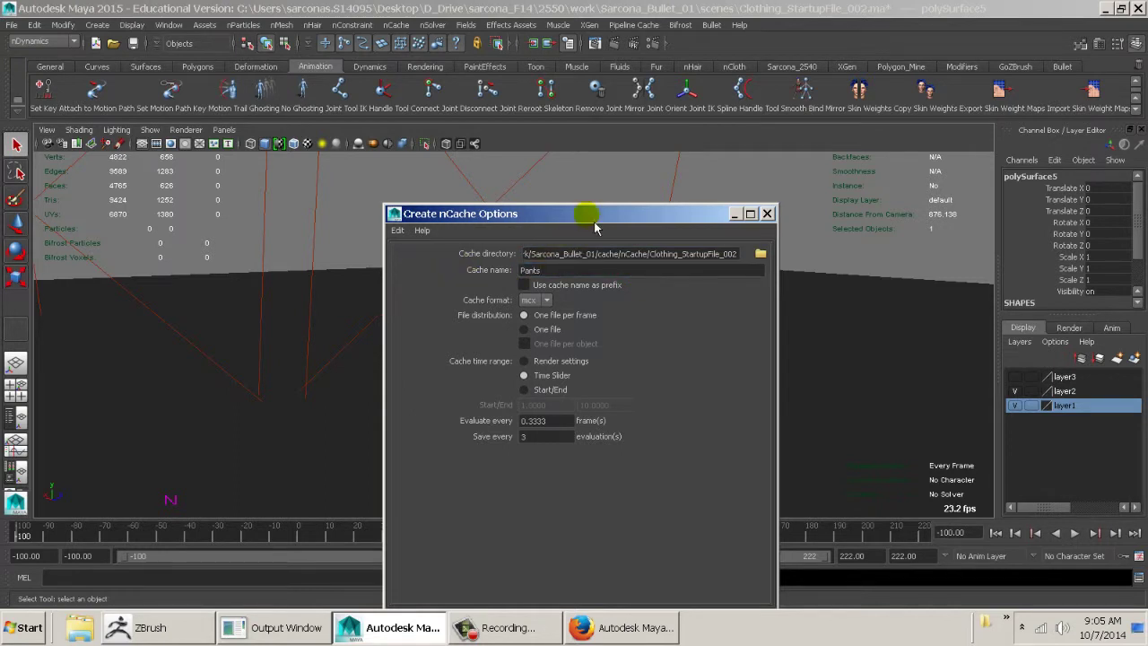
- Set the pants nCache options to evaluate every 1 frame and save every 1 evaluation
left_click_drag(592, 215, 480, 55)
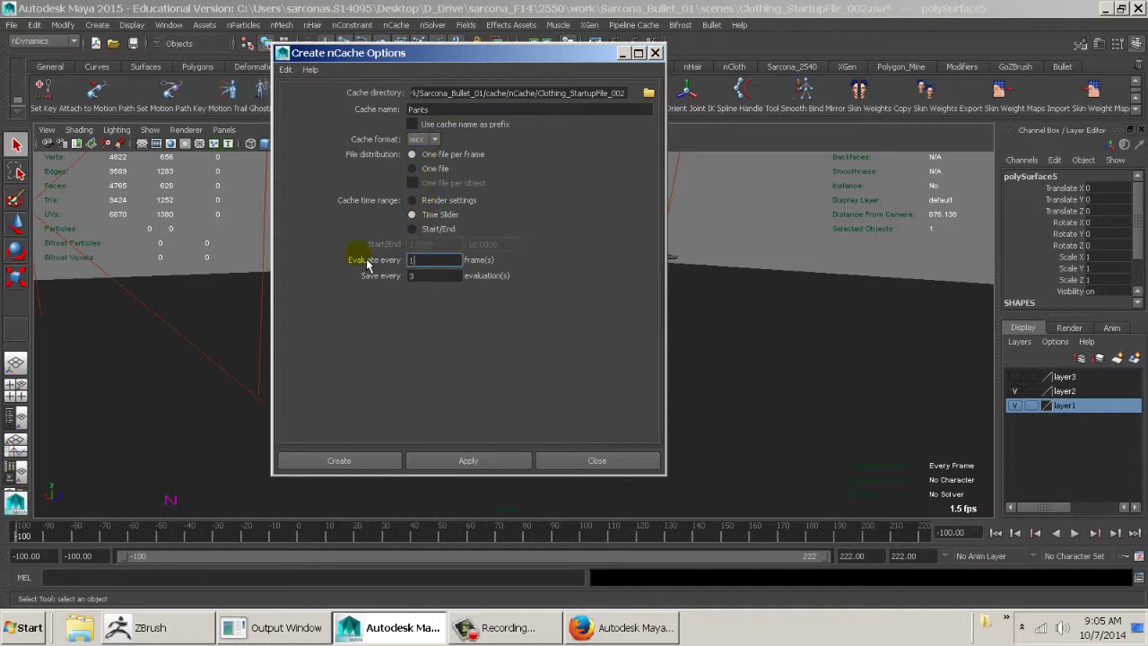
key("Tab")
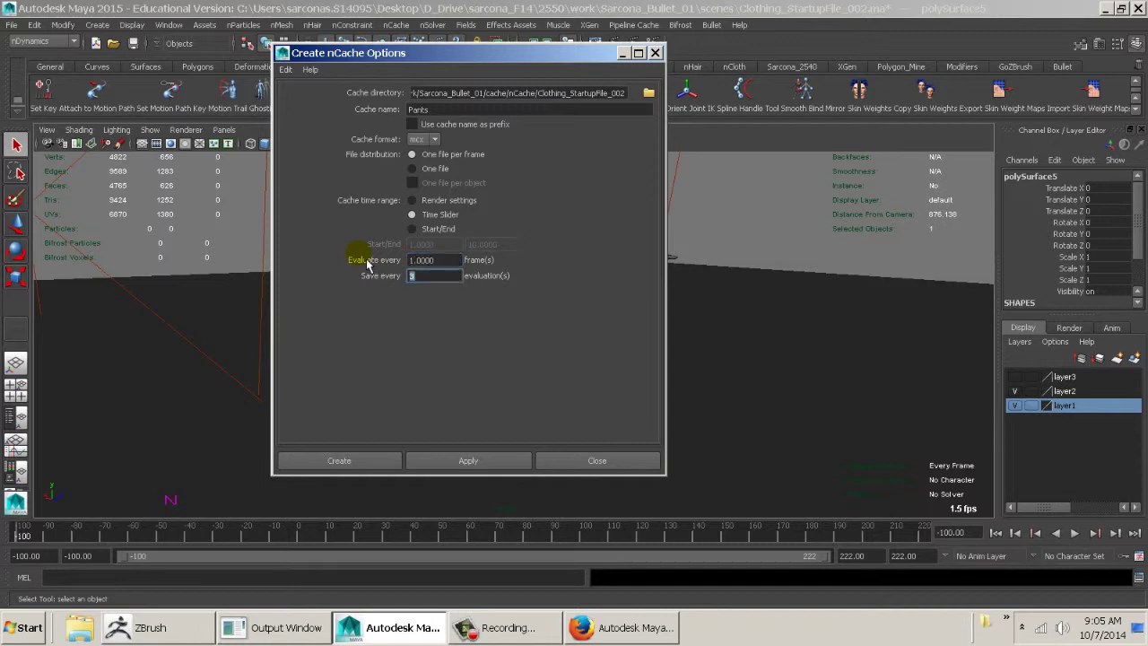
type("1")
key("Tab")
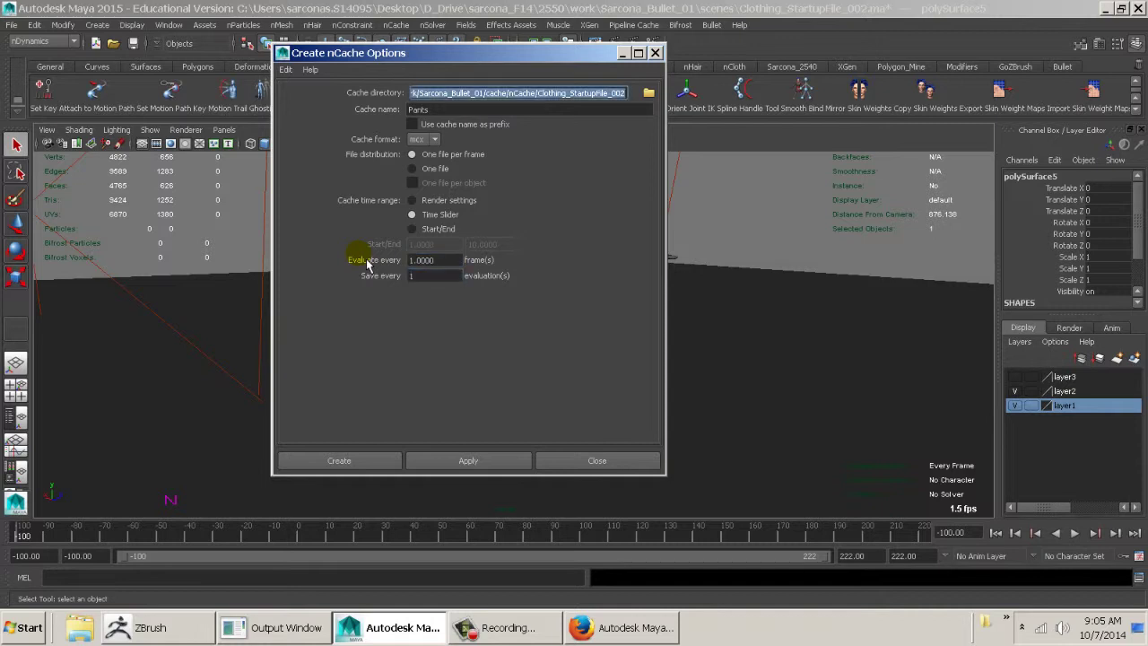
- Set the cache to evaluate every 0.333 frames and save every 3 evaluations
left_click_drag(446, 261, 384, 266)
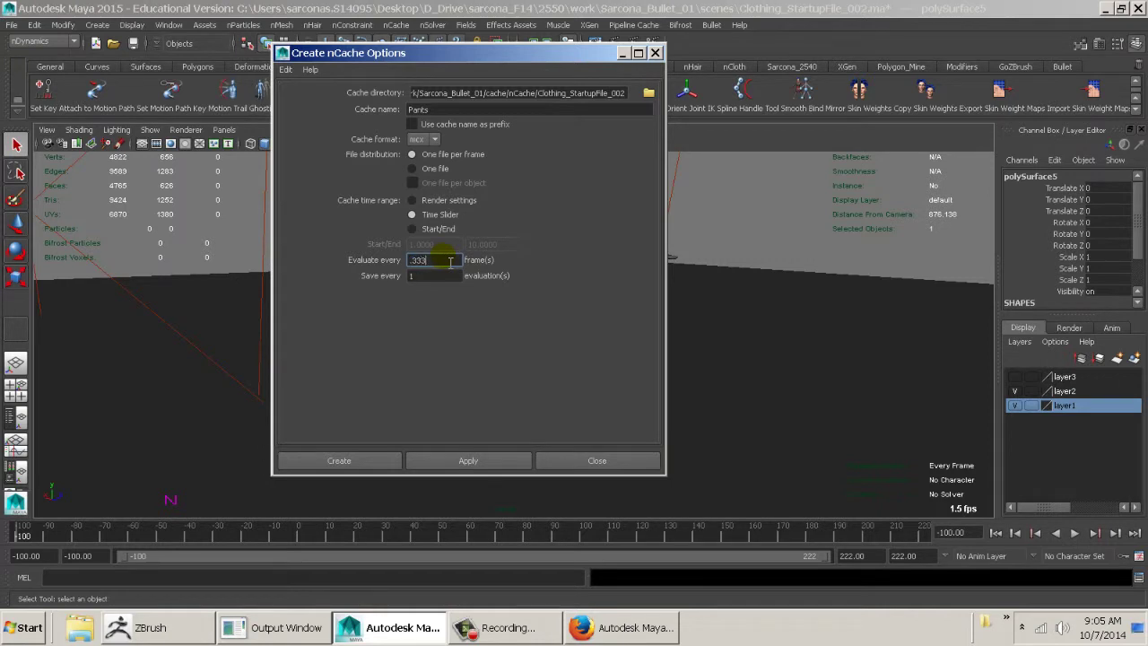
key("Tab")
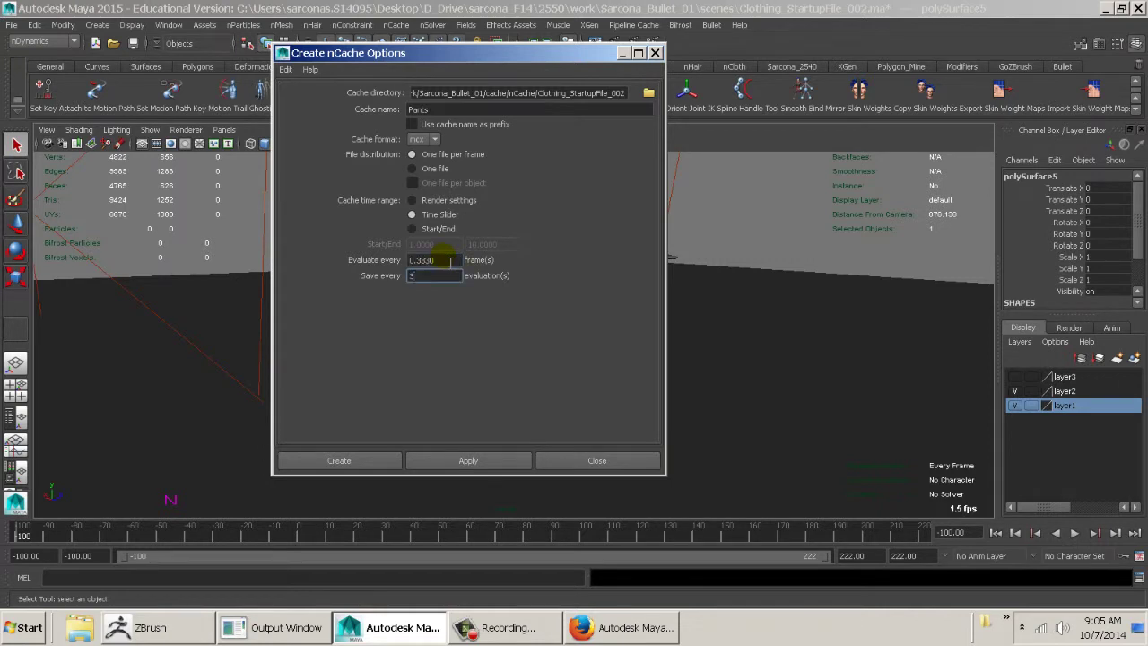
- Set both the evaluation and save intervals to 1 and create the Pants nCache over the time slider range
double_click(450, 260)
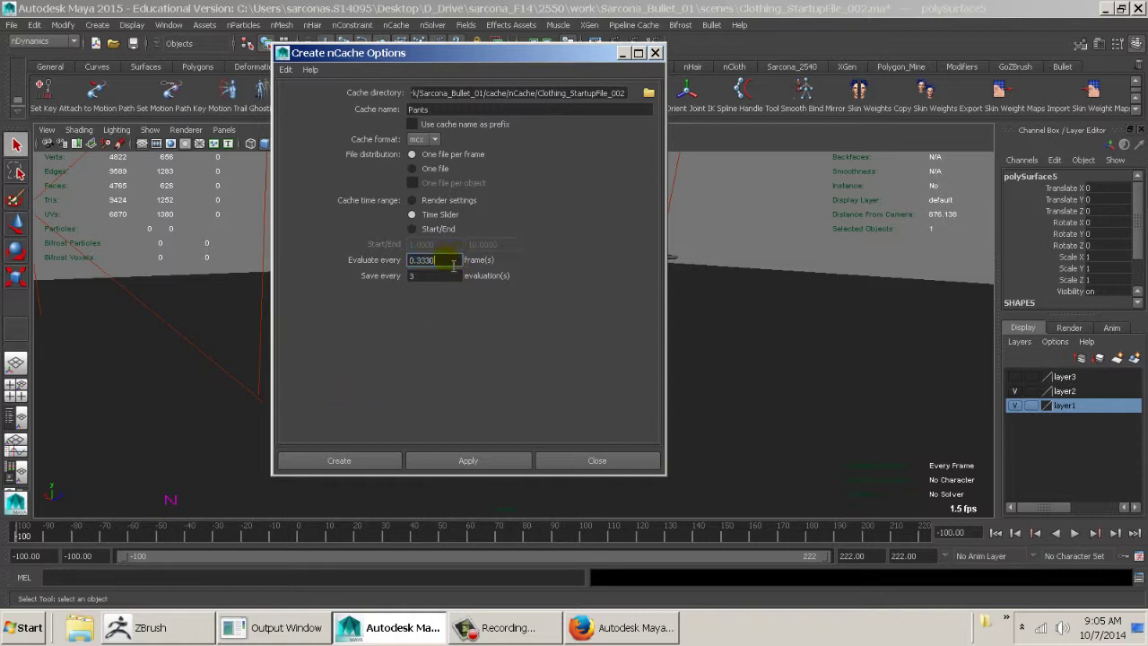
type("1")
key("Tab")
type("1")
key("Tab")
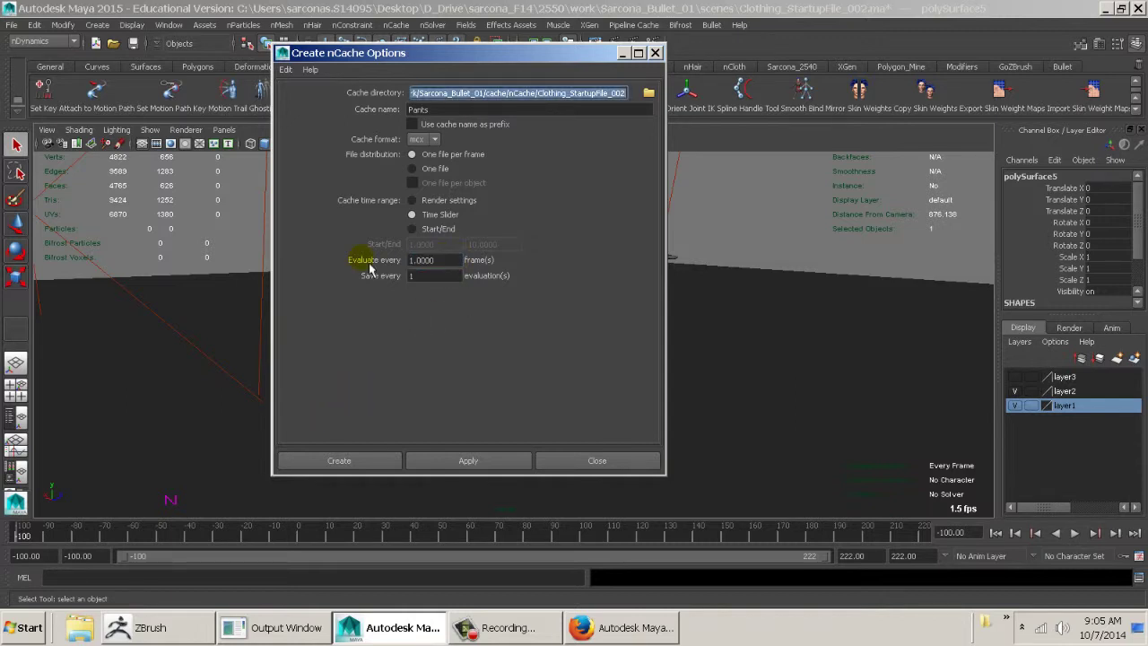
left_click(338, 463)
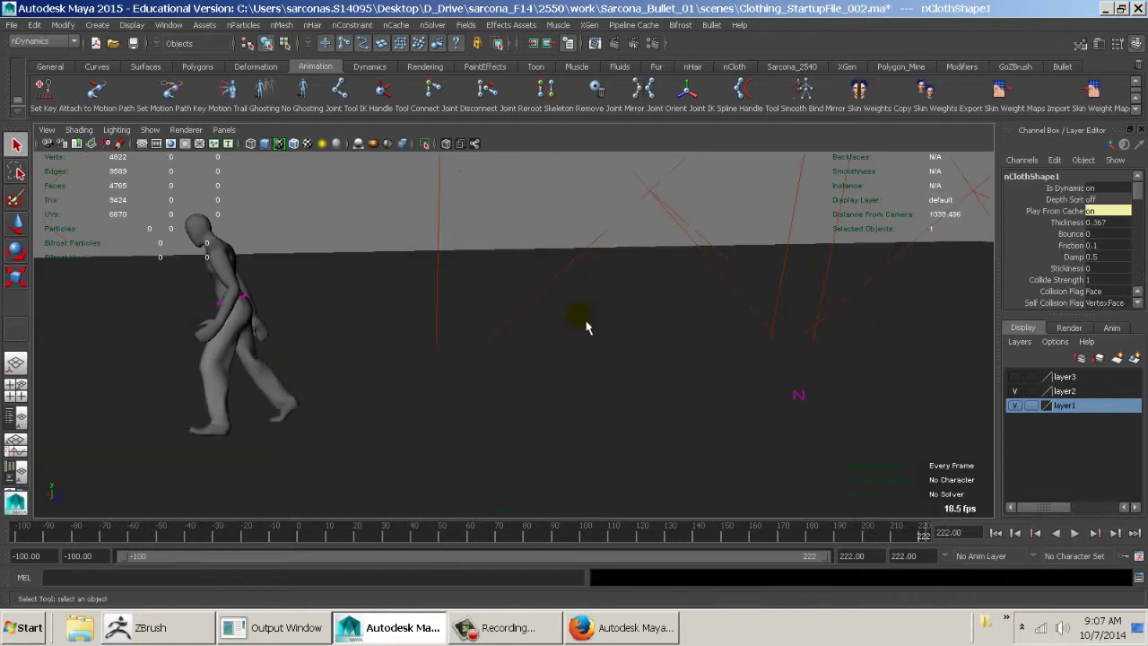
- Play back the cached walk from frame 54 and examine the pants from the side and front
left_click_drag(787, 346, 744, 392, "alt")
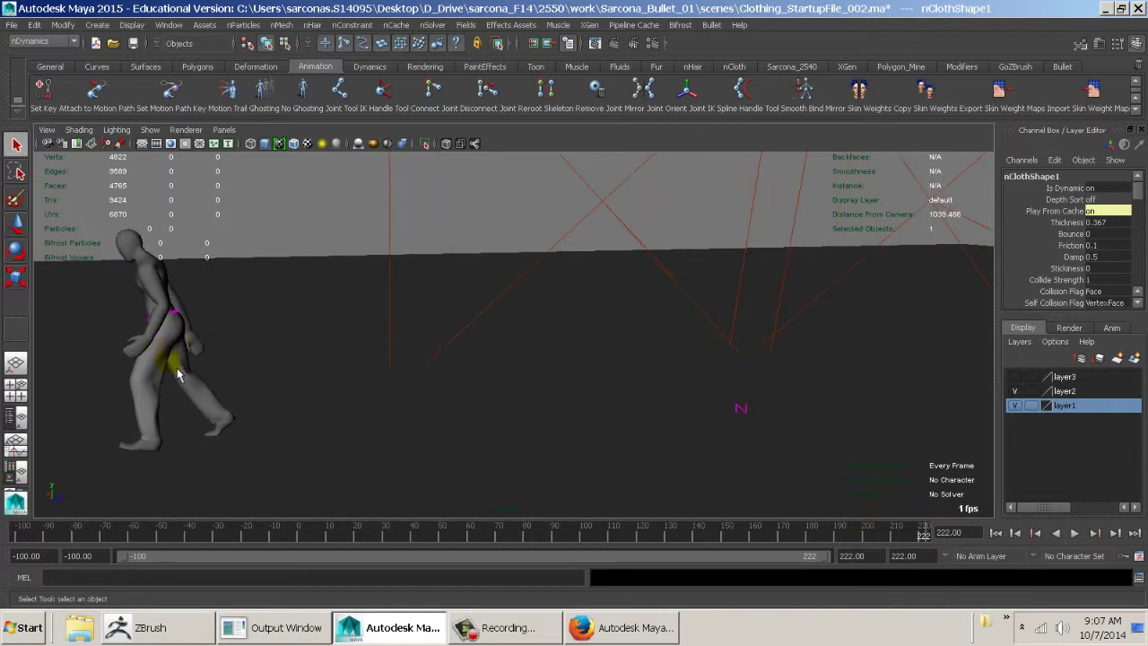
left_click_drag(890, 538, 451, 536)
key("alt+v")
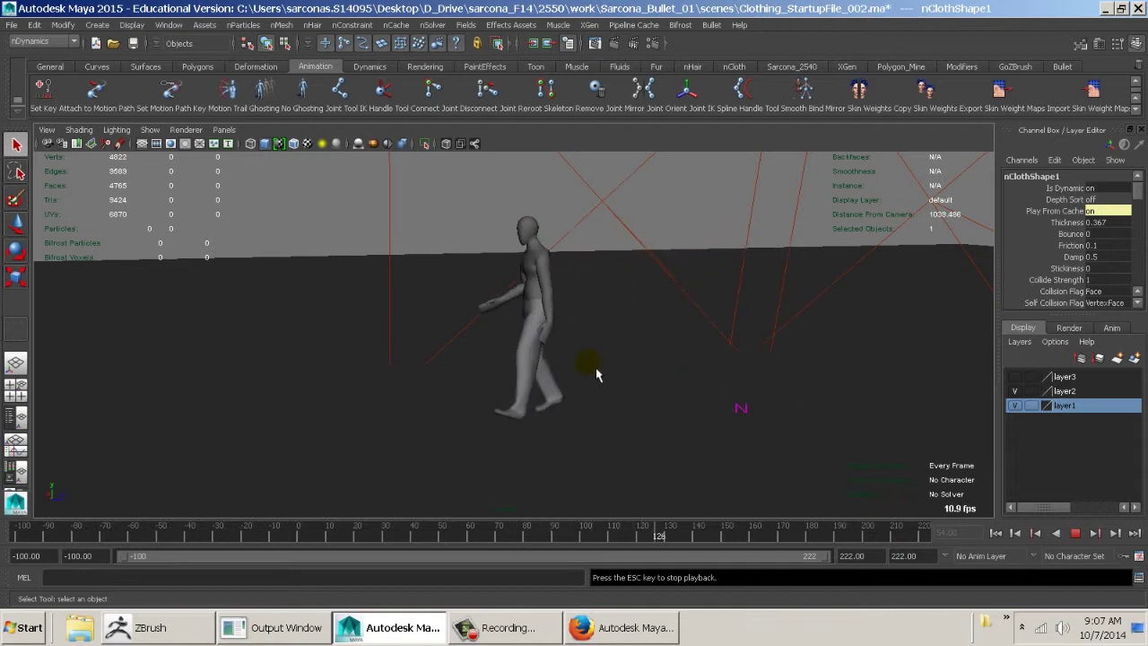
left_click_drag(463, 381, 613, 396, "alt")
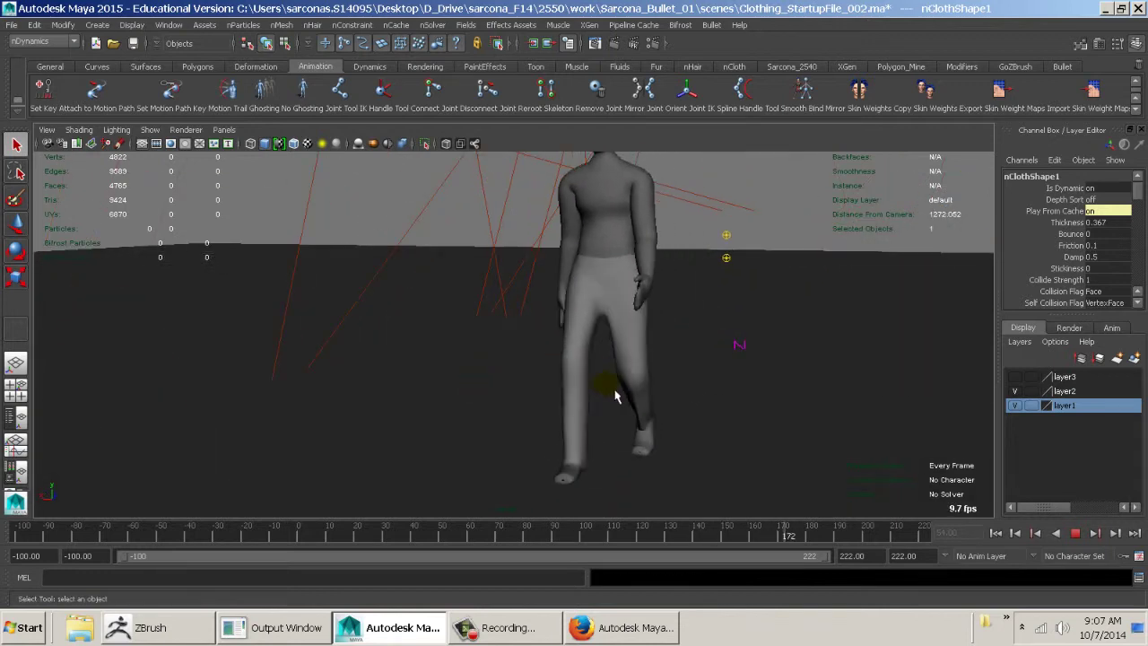
key("Escape")
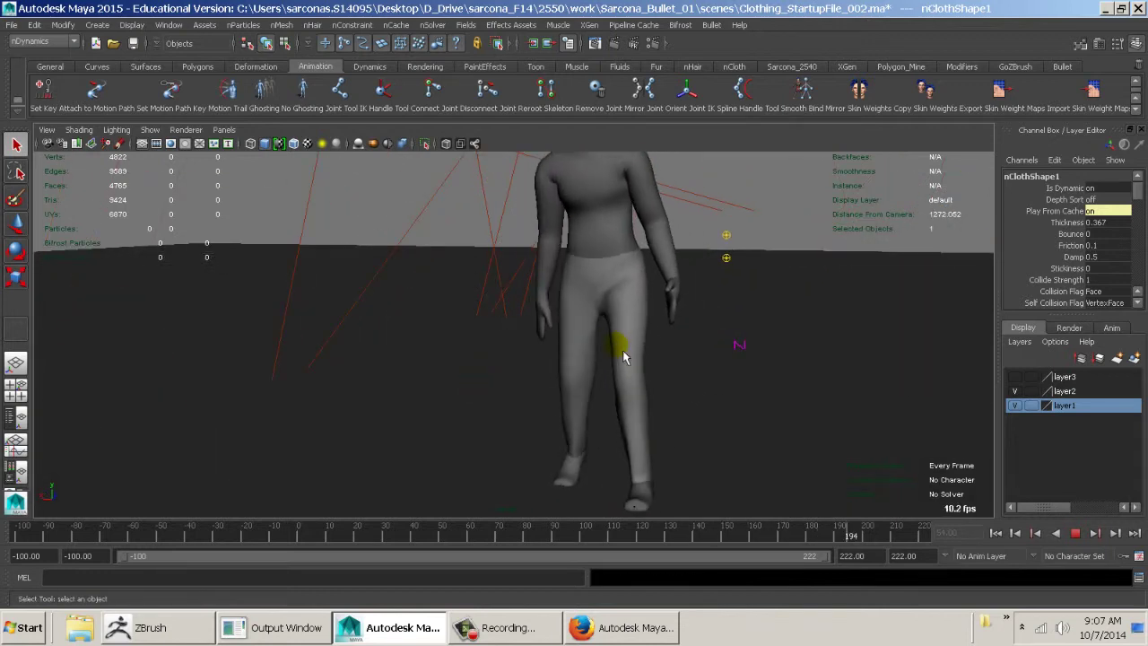
- Replay the cached walk from frame 91 and examine the pants' waist and hips close up
right_click_drag(618, 388, 679, 382, "alt")
key("alt+v")
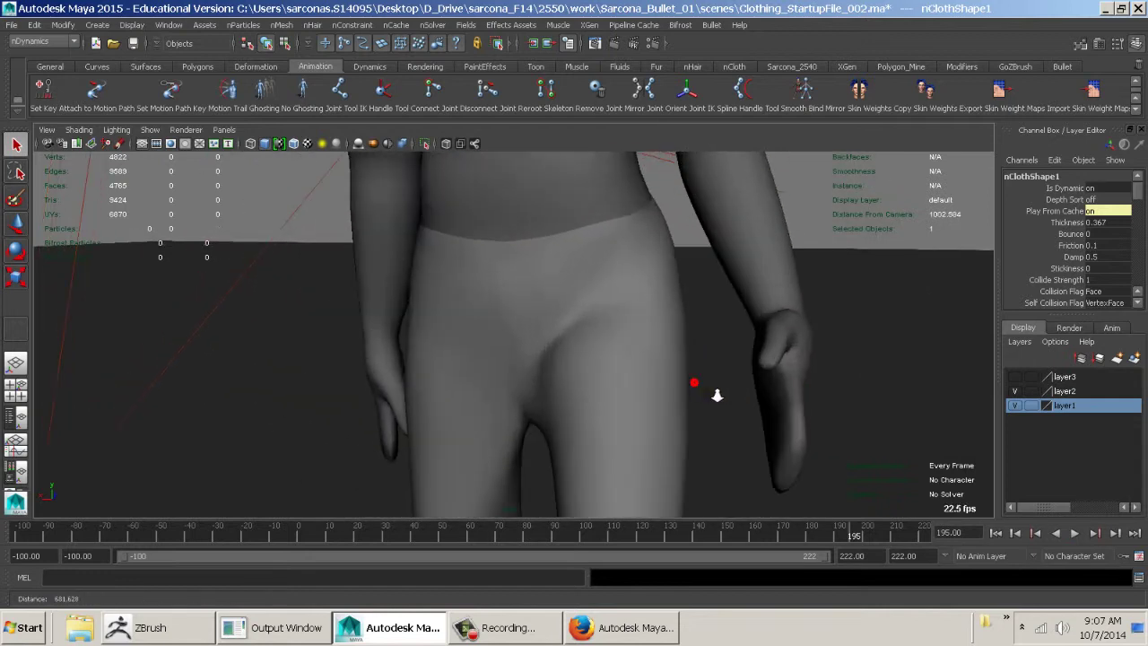
left_click(552, 532)
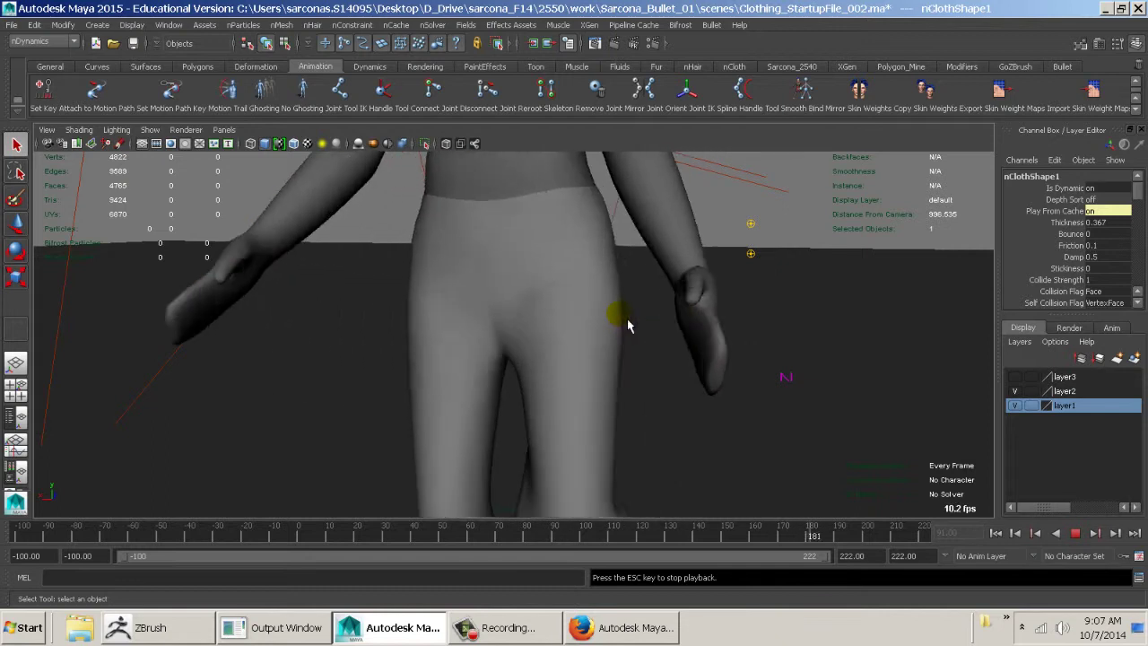
key("Escape")
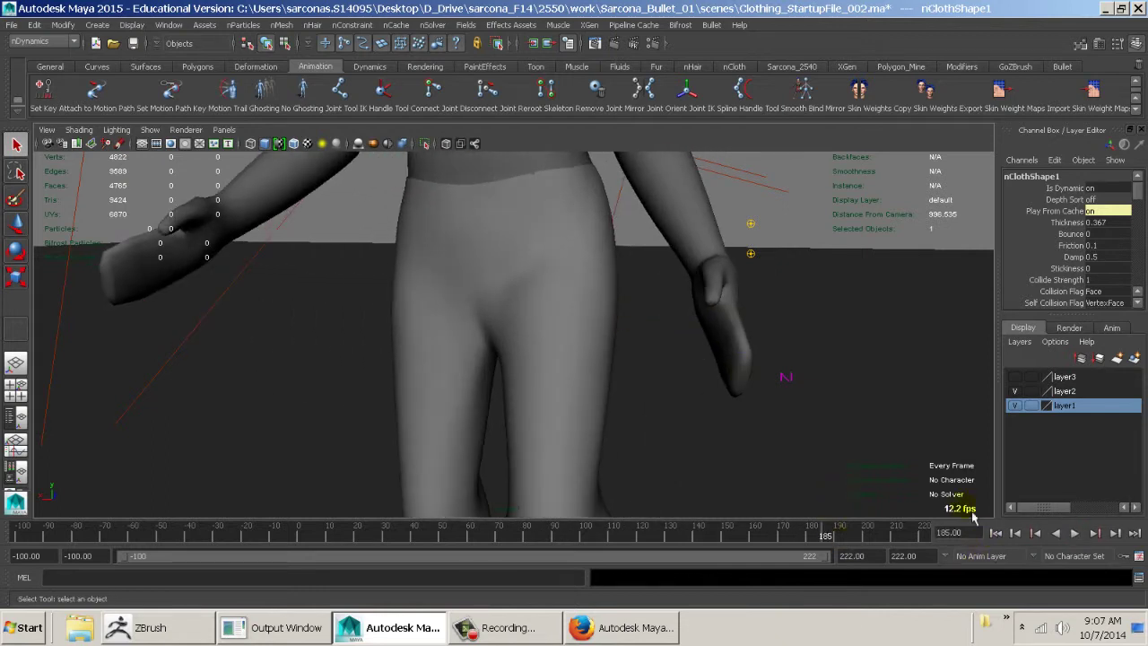
- Select the pants mesh, return to the start frame and delete its nCache
left_click(584, 212)
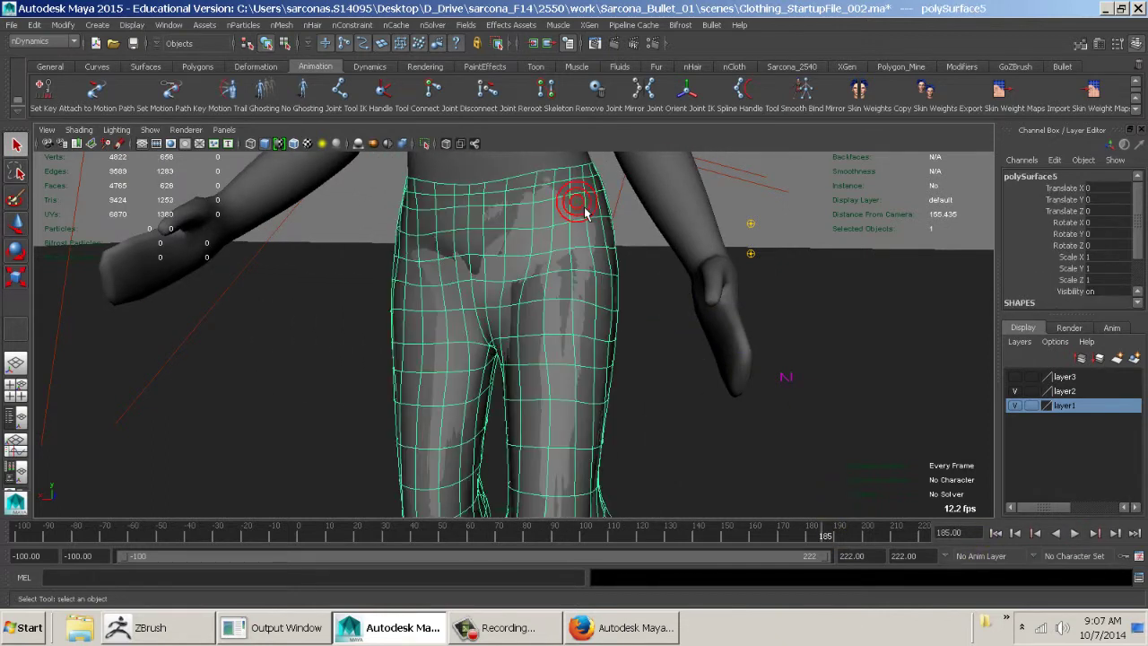
left_click(996, 533)
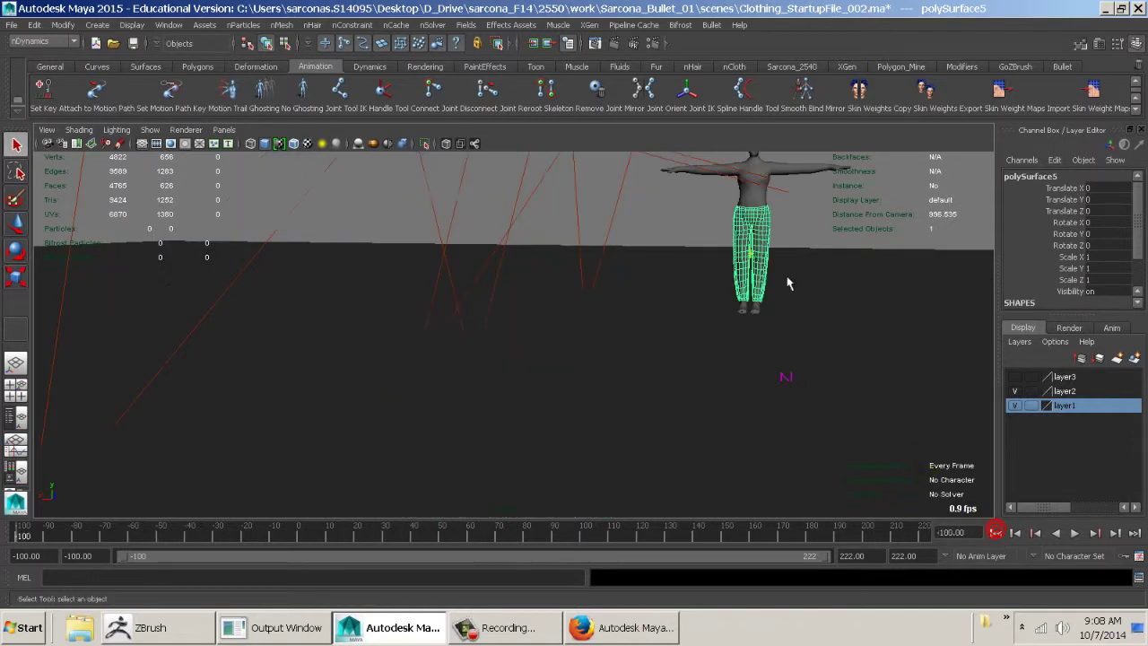
left_click(398, 26)
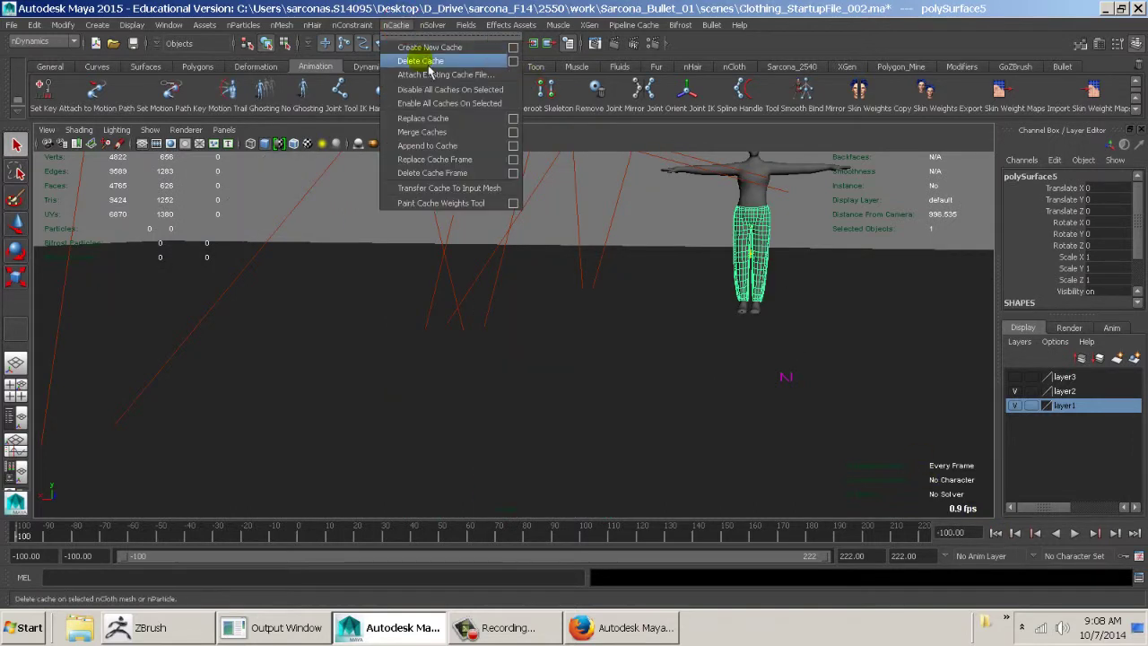
left_click(429, 68)
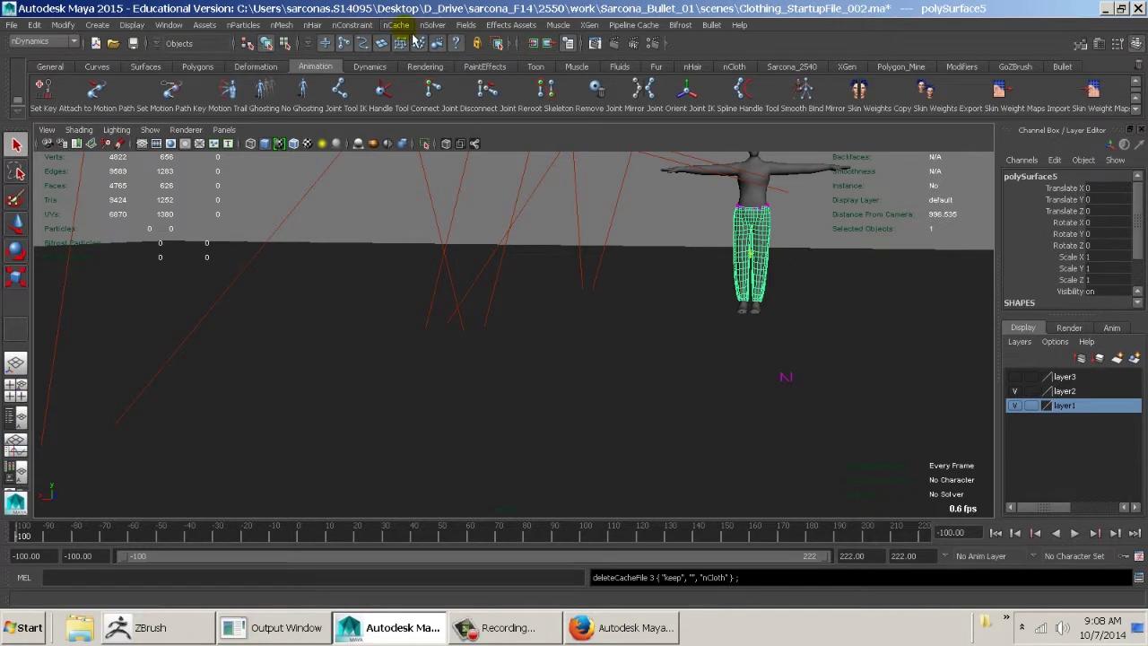
- Set the nucleus1 solver's Substeps to 6 and Max Collision Iterations to 8
key("ctrl+a")
left_click(960, 103)
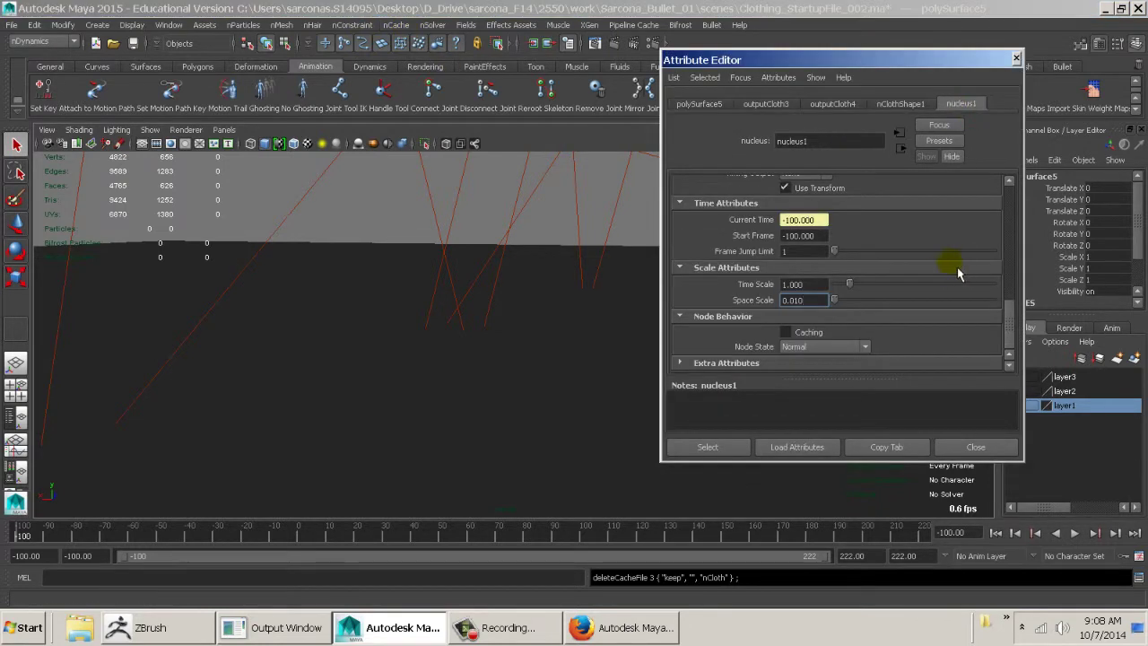
scroll(870, 287, "up", 3)
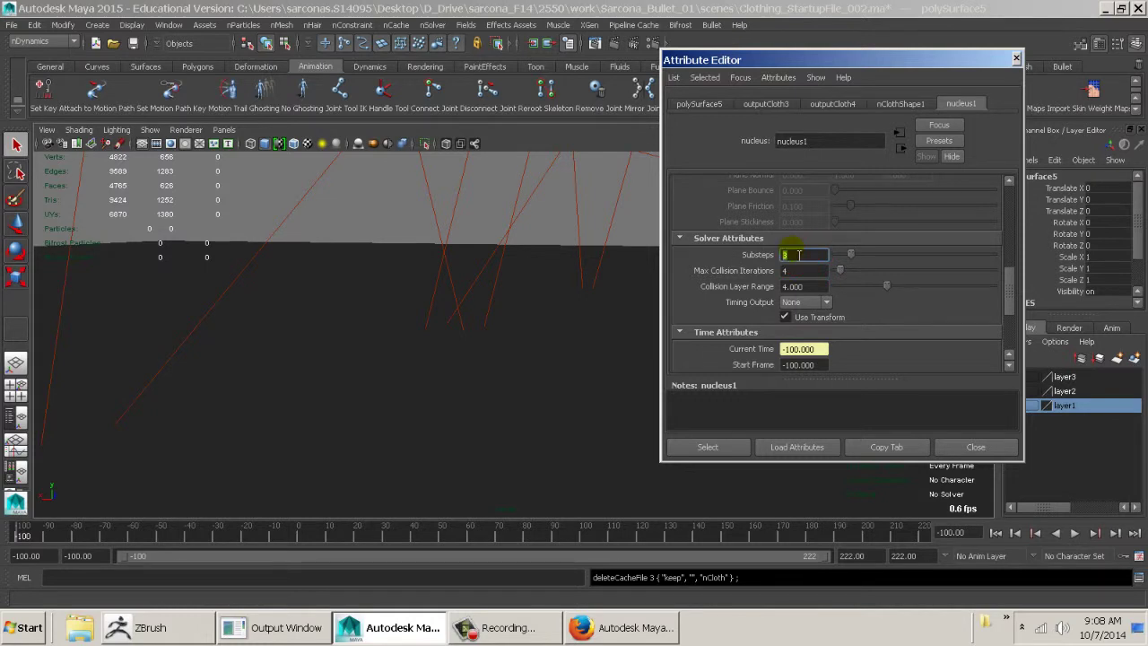
key("Tab")
type("8")
key("Tab")
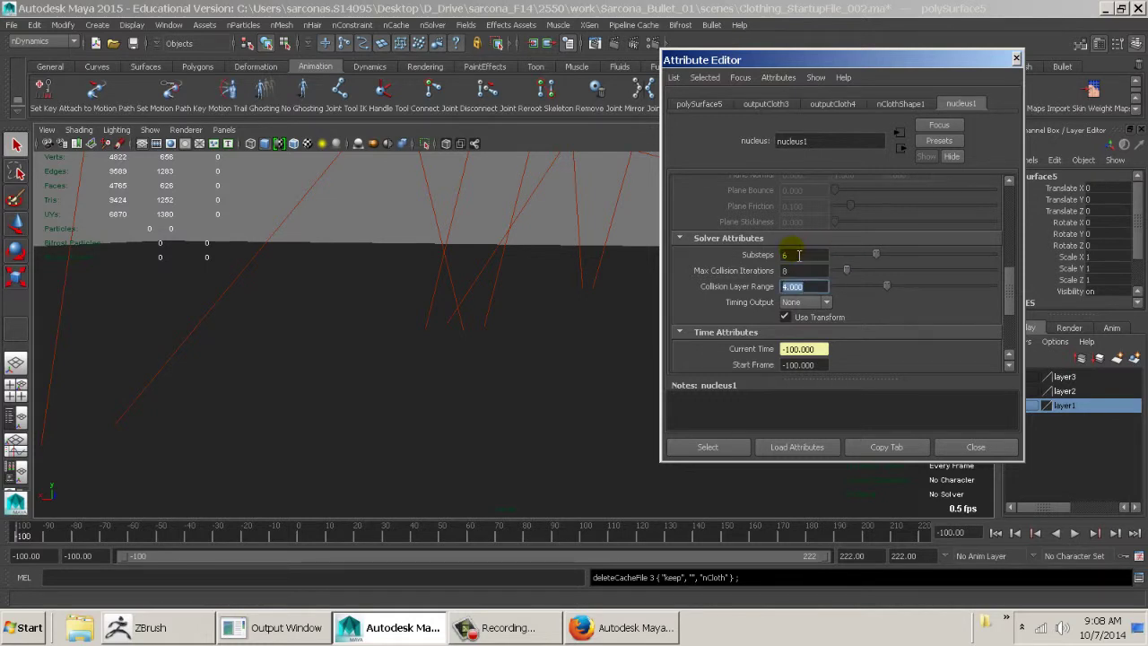
- Raise the nucleus1 solver's Substeps to 12 and Max Collision Iterations to 16
left_click(799, 254)
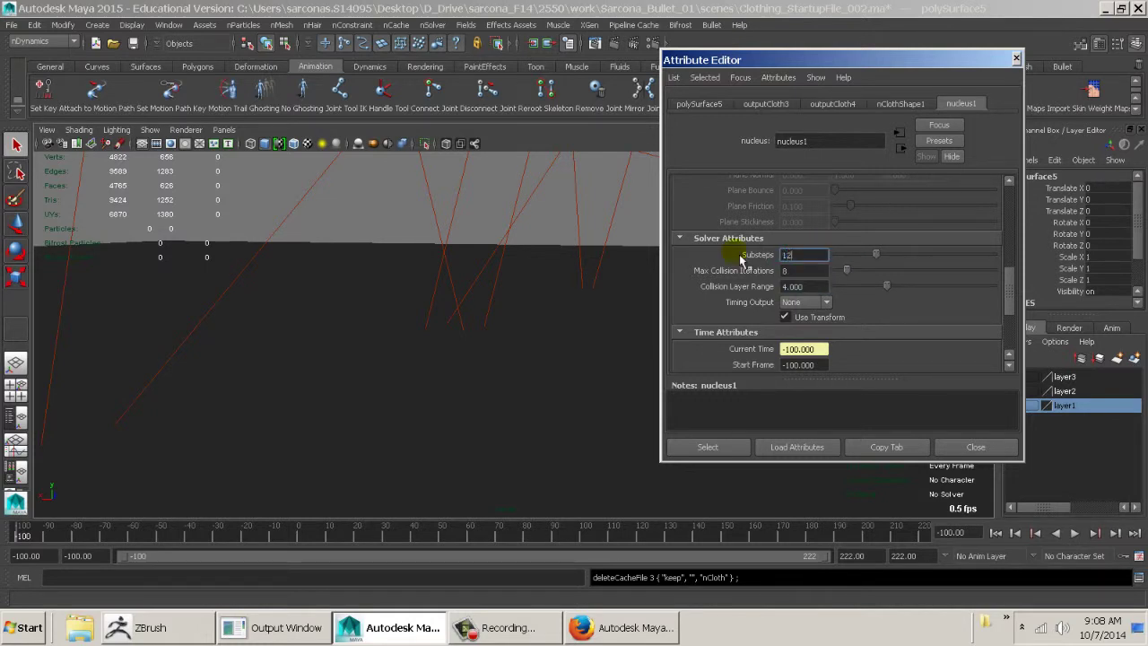
key("Tab")
type("16")
key("Tab")
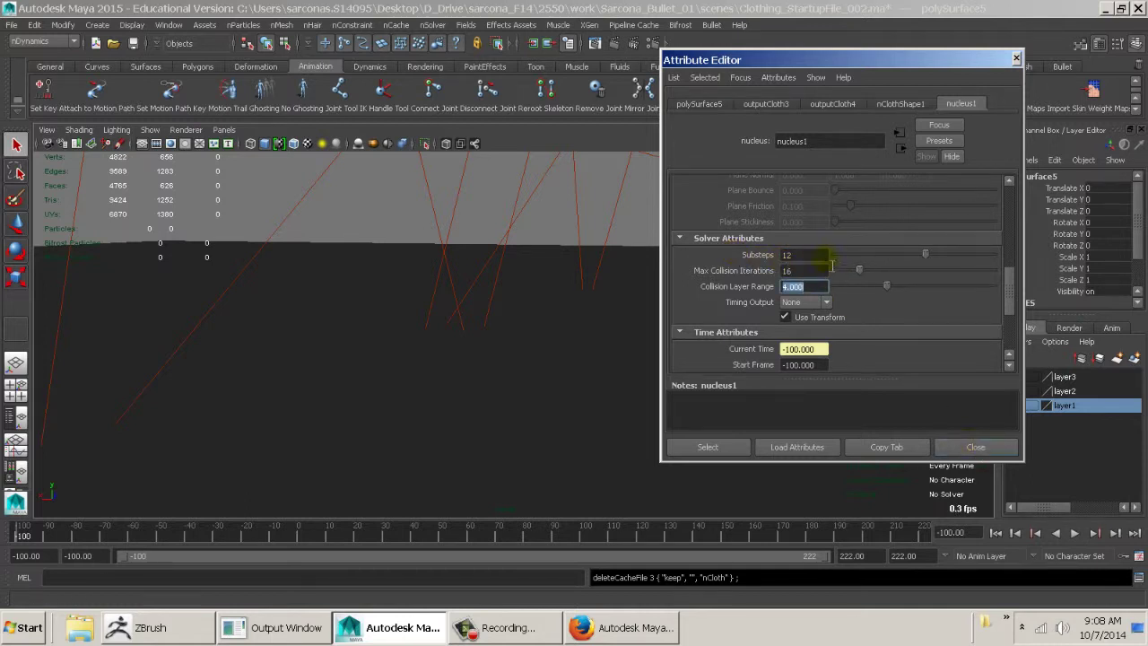
scroll(833, 305, "up", 5)
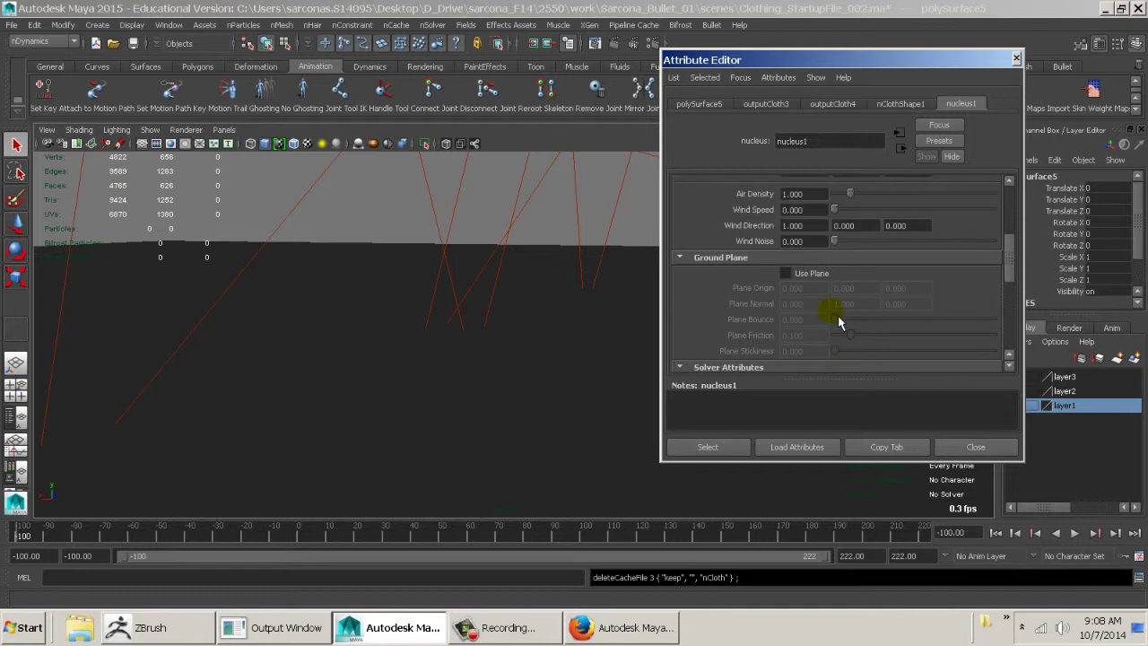
left_click(978, 446)
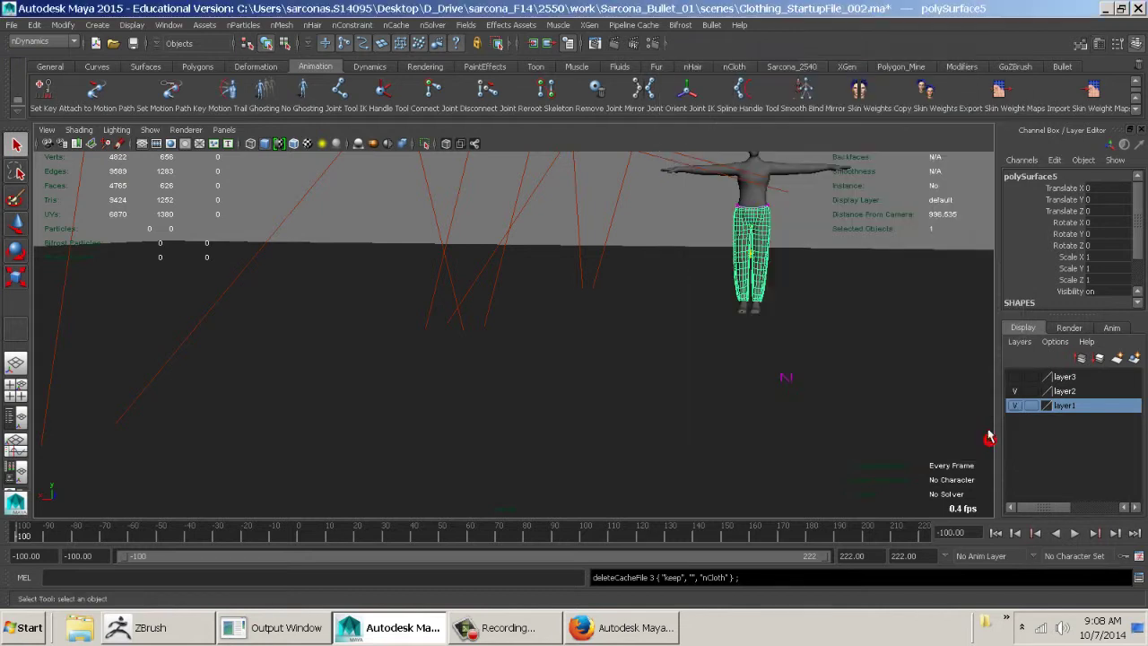
- Try to create a new Pants nCache with evaluation and saving at every frame
left_click(396, 24)
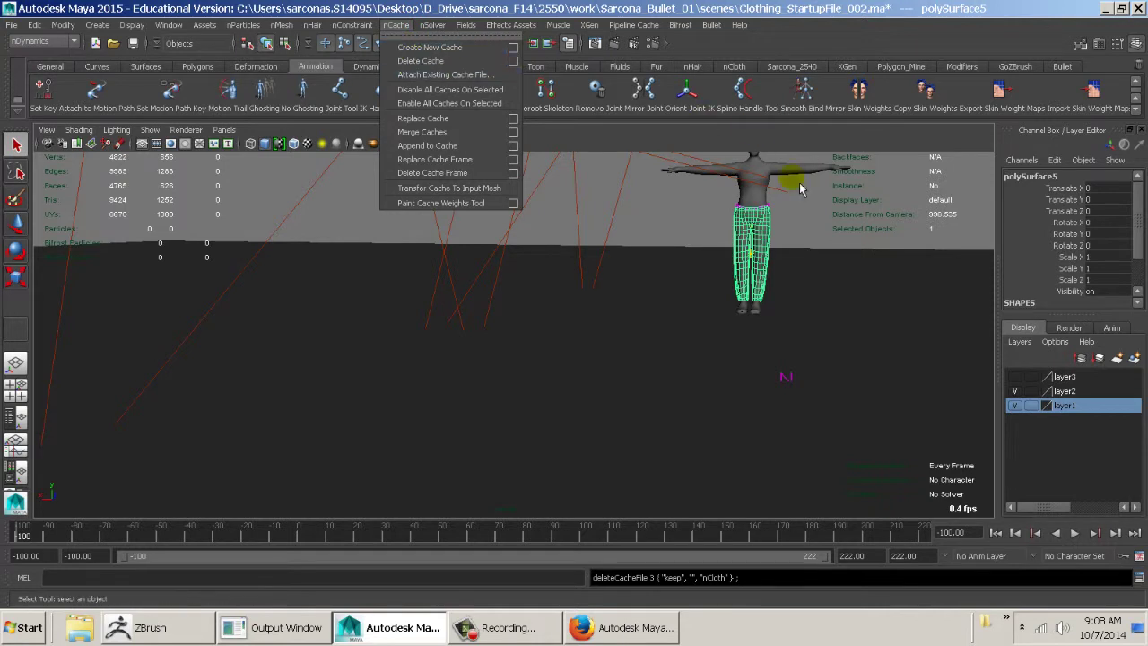
left_click(514, 47)
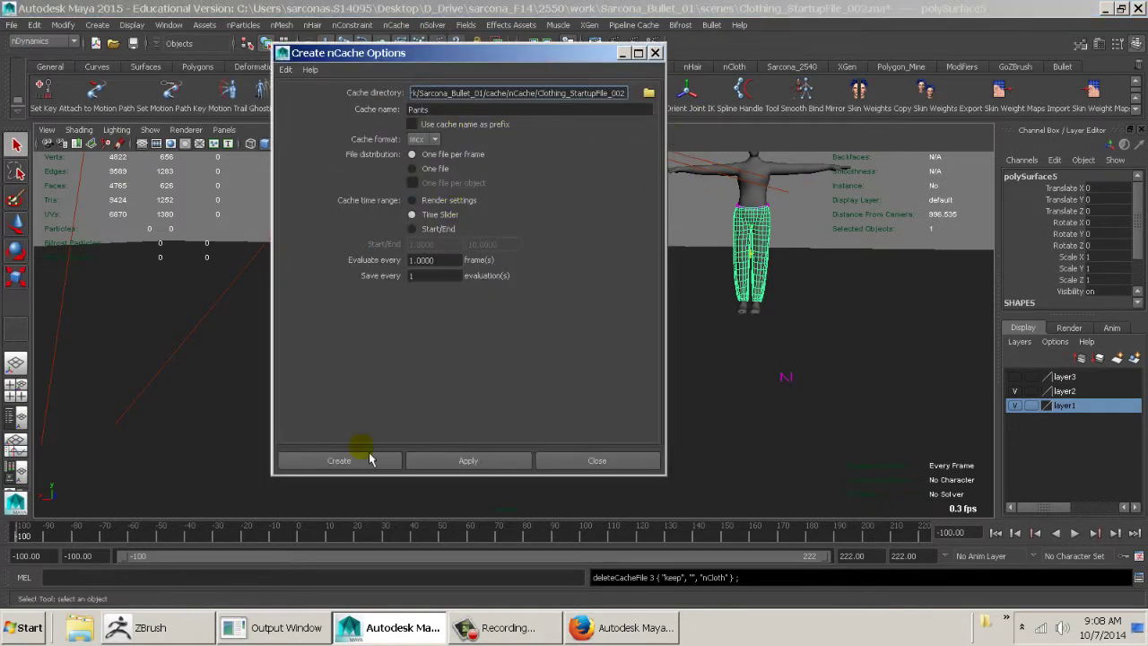
left_click(369, 459)
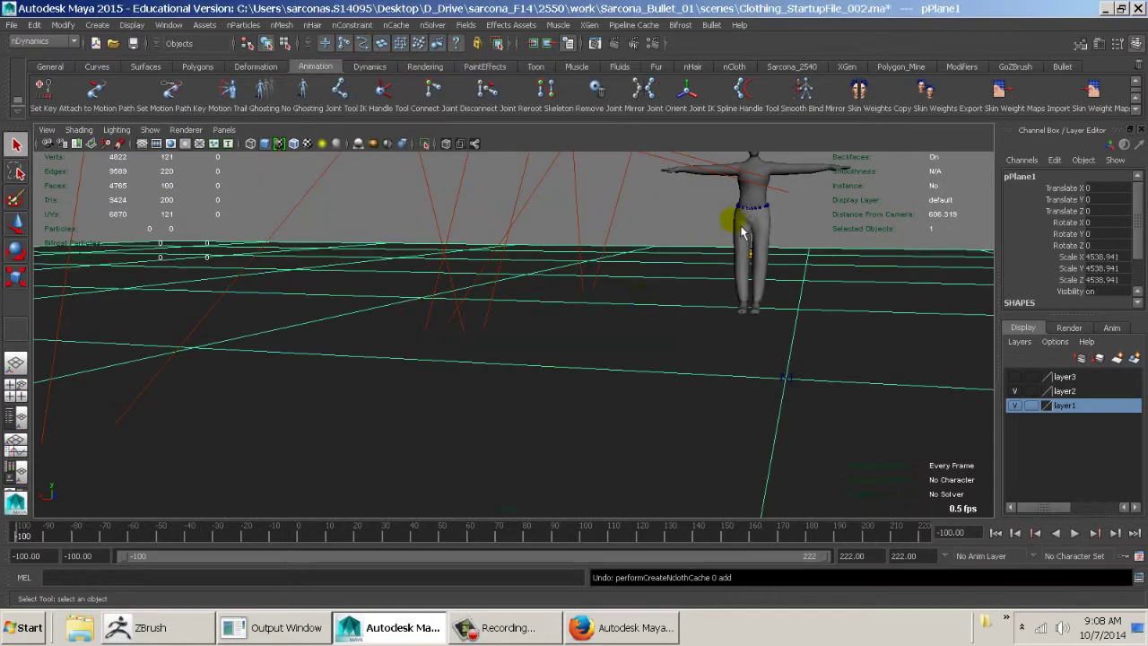
- Select the pants mesh and create a new nCache for it, replacing the existing Pants cache file
left_click(741, 231)
left_click(746, 241)
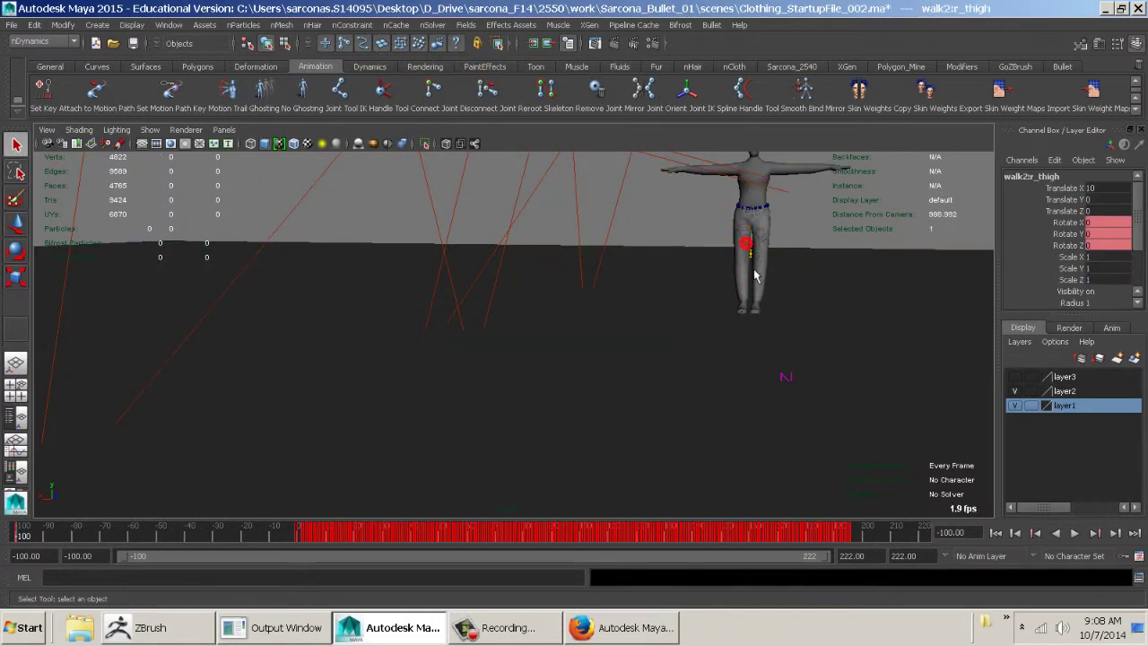
left_click(749, 275)
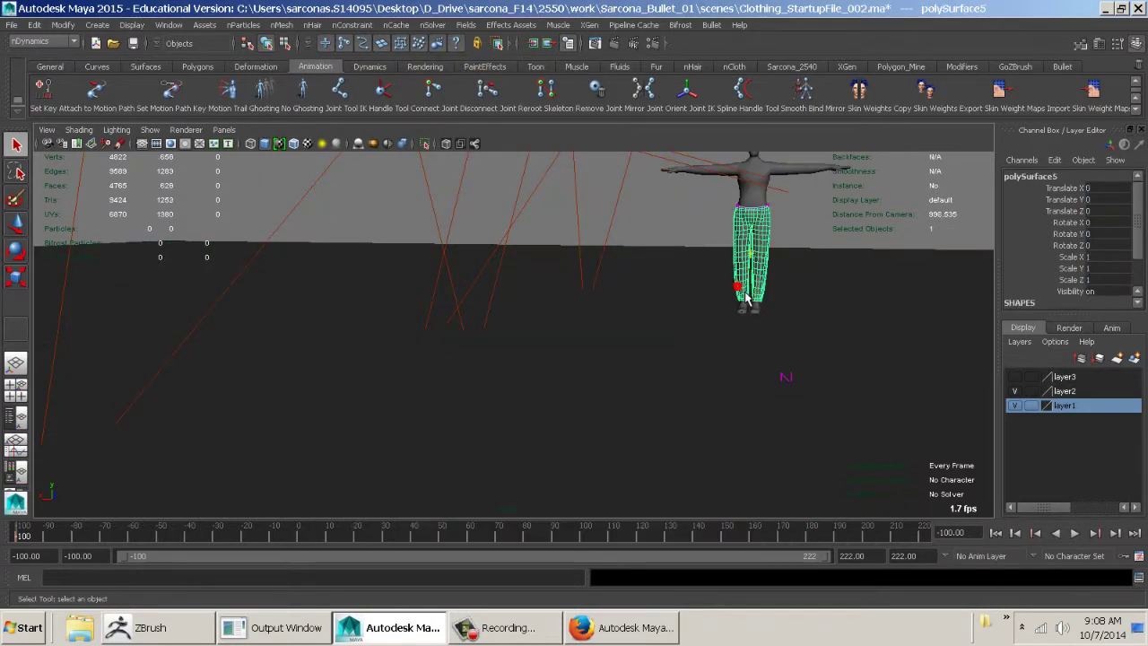
left_click(396, 25)
left_click(423, 49)
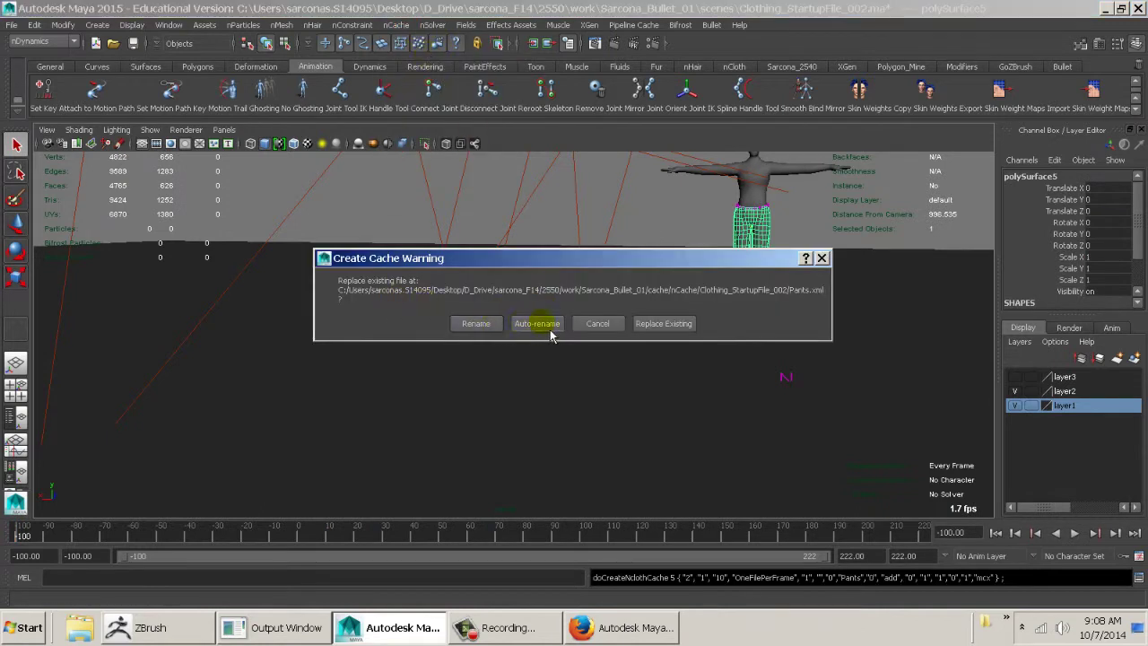
left_click(664, 325)
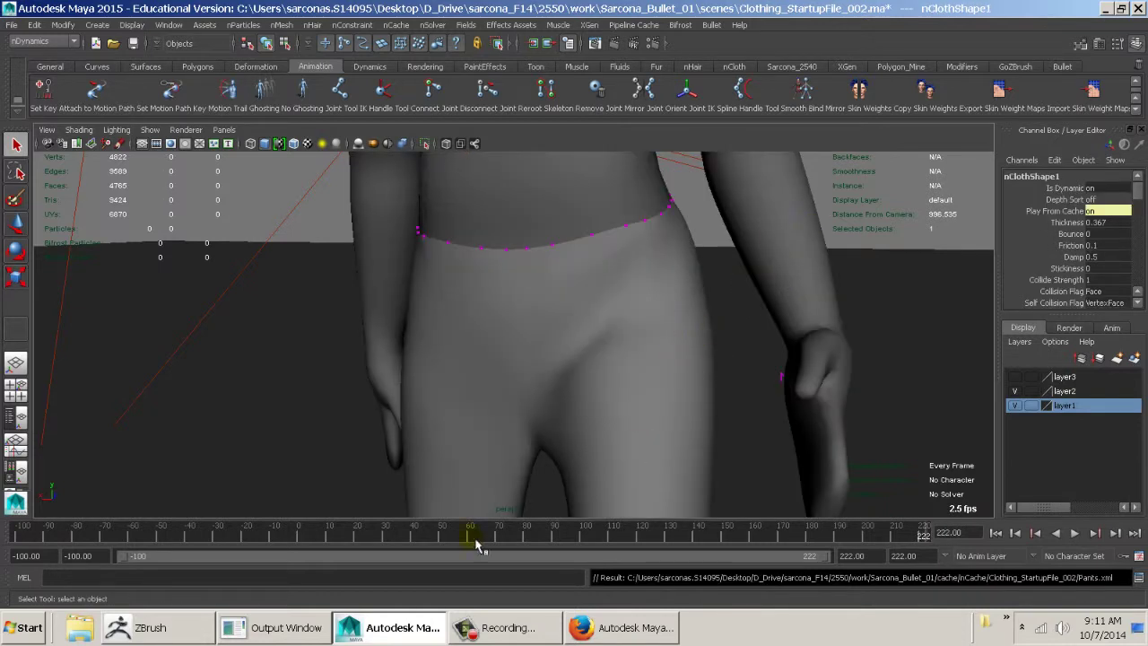
- Play back the new cache from frame 74 and examine how the pants move on the walking figure
left_click(505, 531)
key("alt+v")
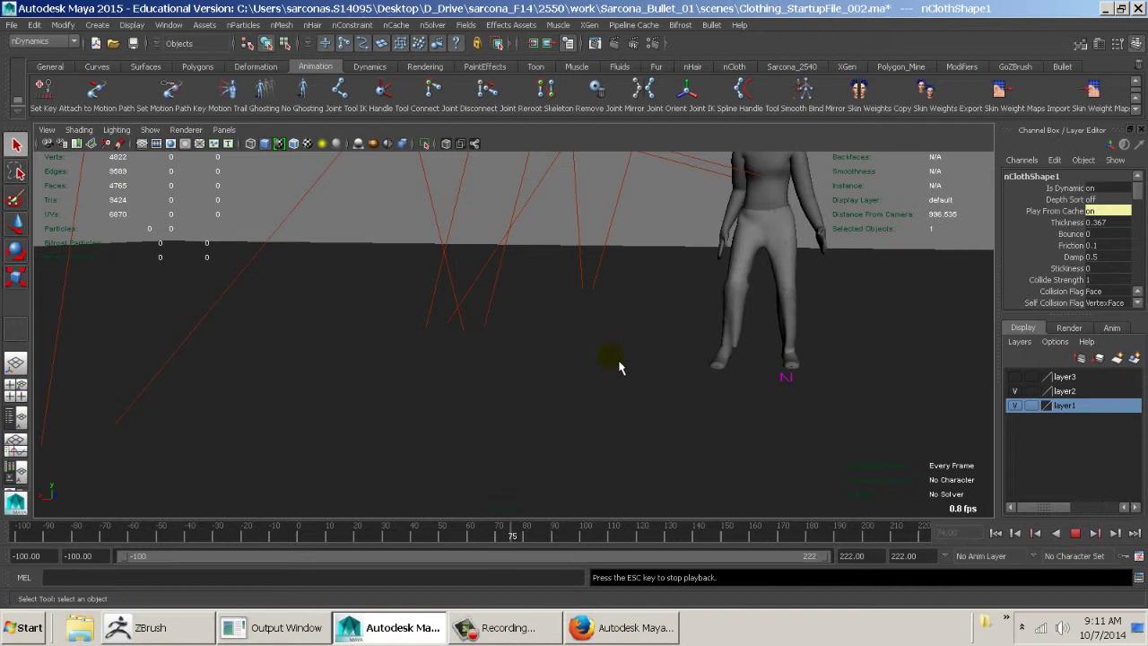
left_click(648, 216)
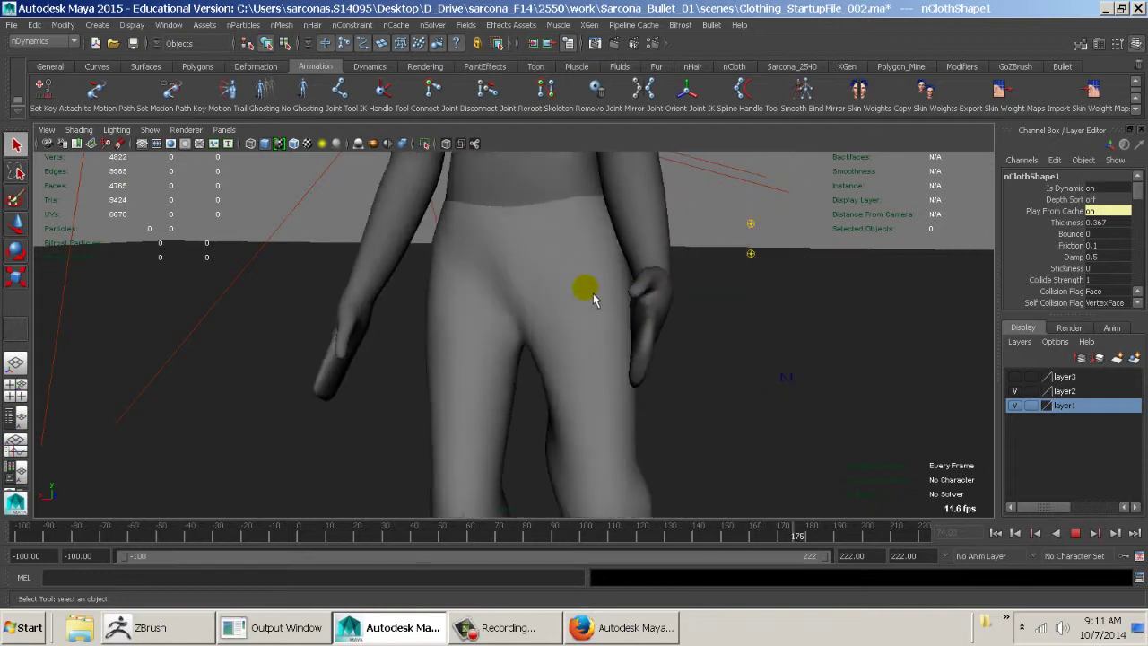
- Stop the playback, select the pants mesh and step forward frame by frame from frame 177 to examine its fit
key("Escape")
left_click(507, 348)
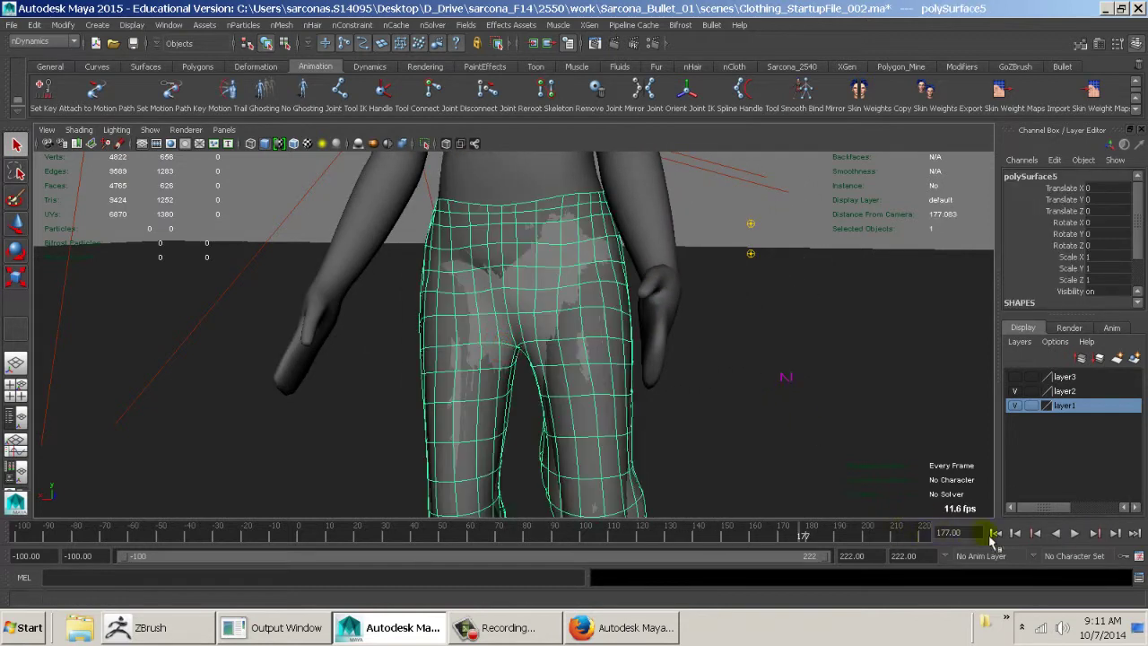
left_click(1115, 533)
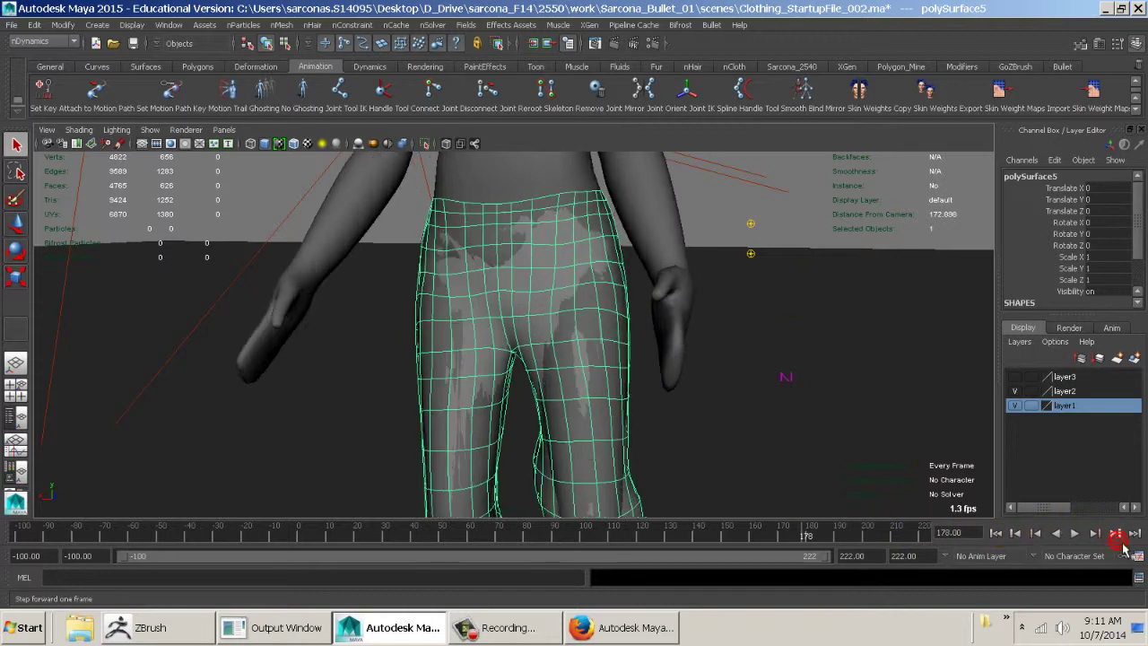
left_click(1116, 533)
left_click(1115, 532)
left_click(1115, 532)
left_click(1115, 533)
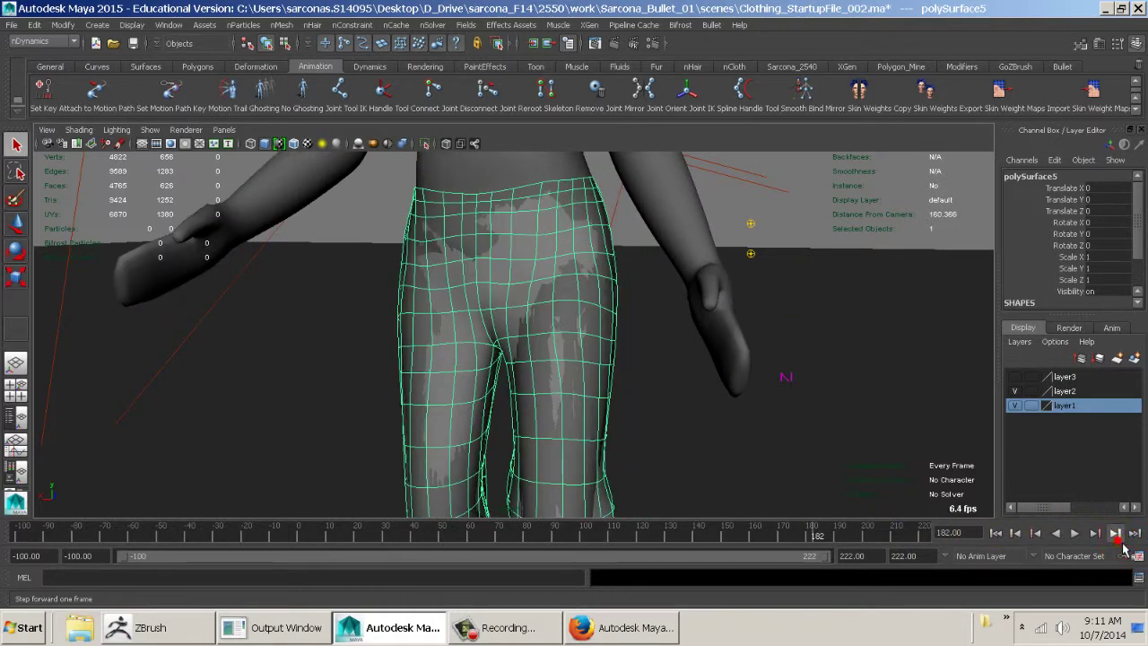
left_click(1117, 538)
- Deselect the pants and play the walk from the first frame to examine how the cached pants move
left_click(1000, 534)
left_click(876, 222)
key("alt+v")
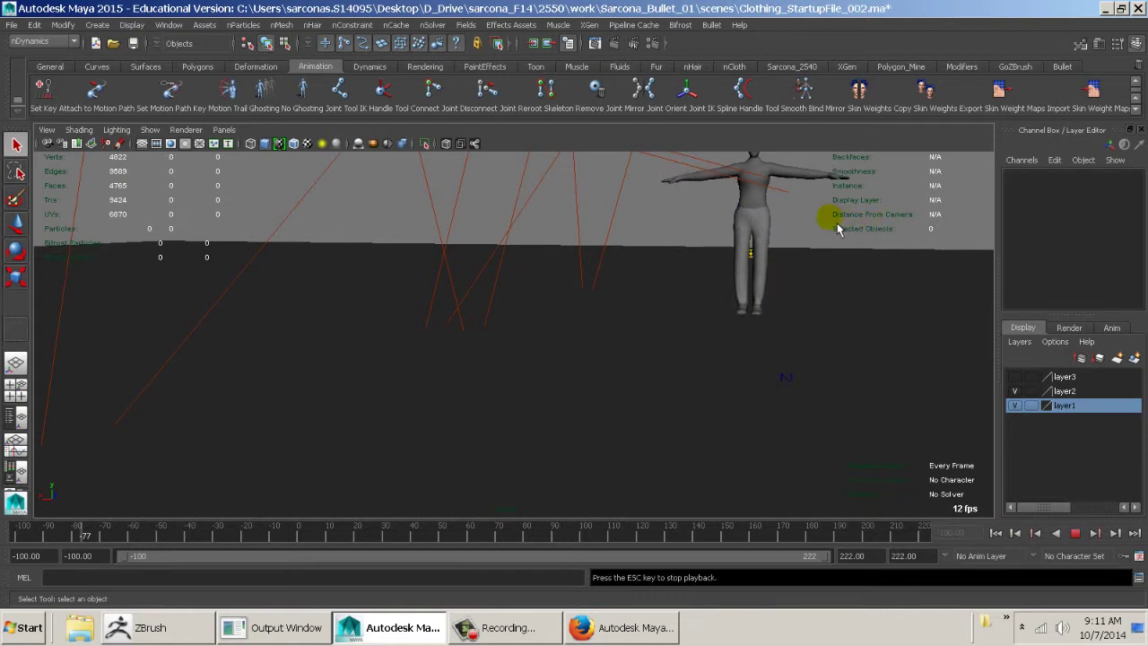
left_click(413, 538)
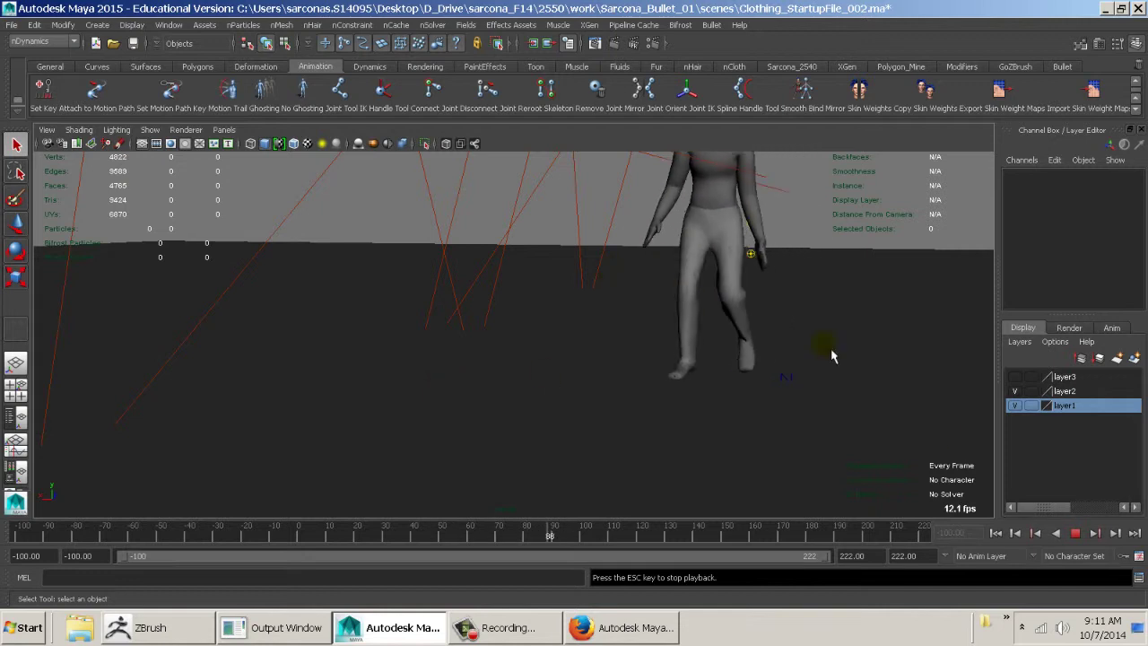
key("Escape")
left_click(750, 259)
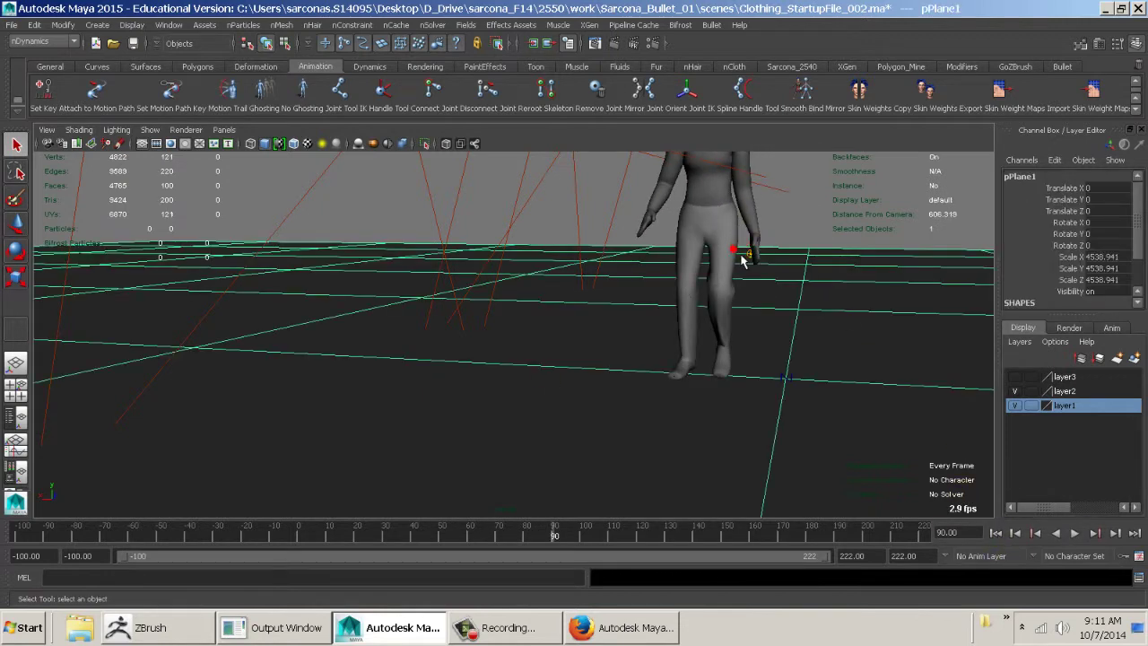
- Return to frame -100 and delete the nCache from the selected pants mesh
left_click(1007, 531)
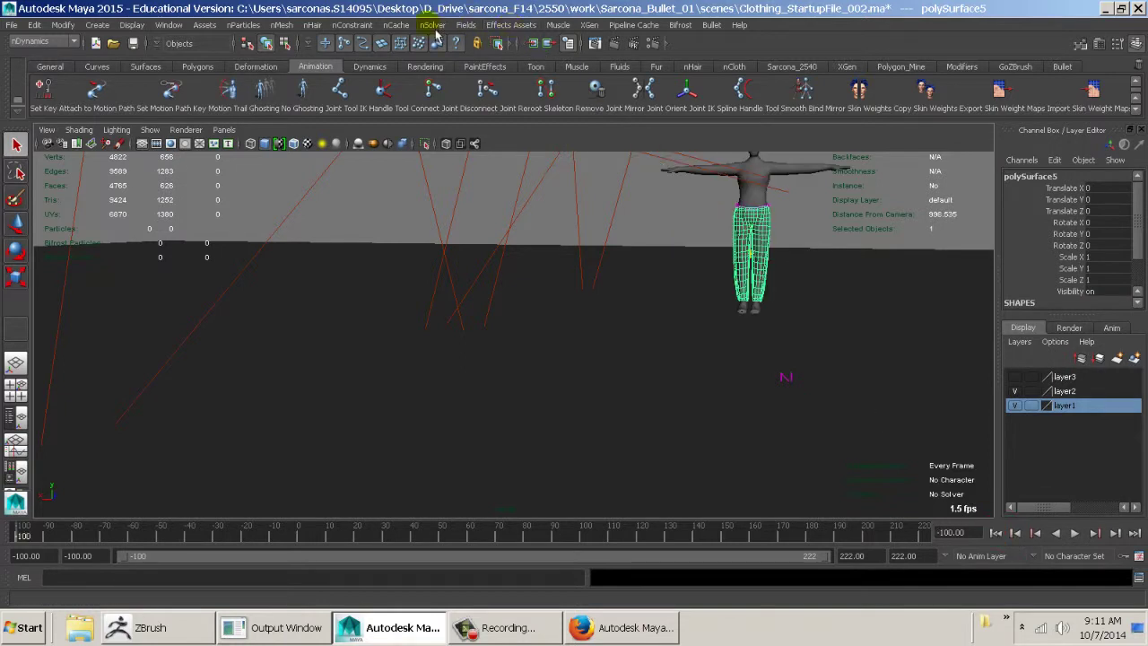
left_click(397, 25)
left_click(421, 60)
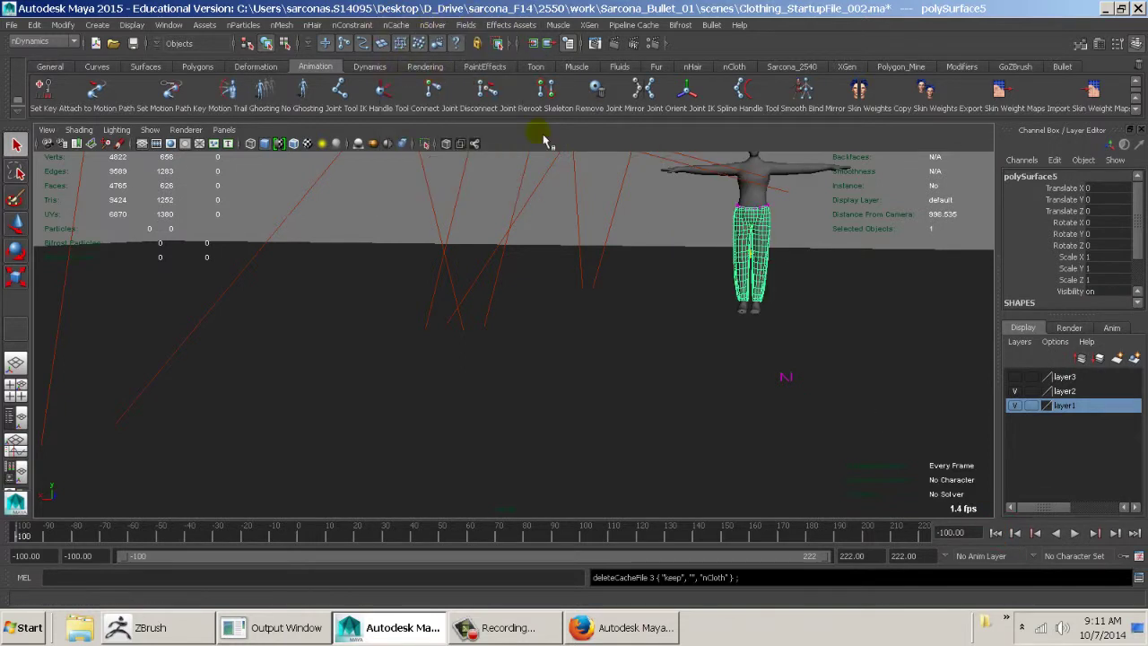
- Set the pants nCloth's Compression Resistance to 10 and its Mass to 12 in nClothShape1's dynamic properties
key("ctrl+a")
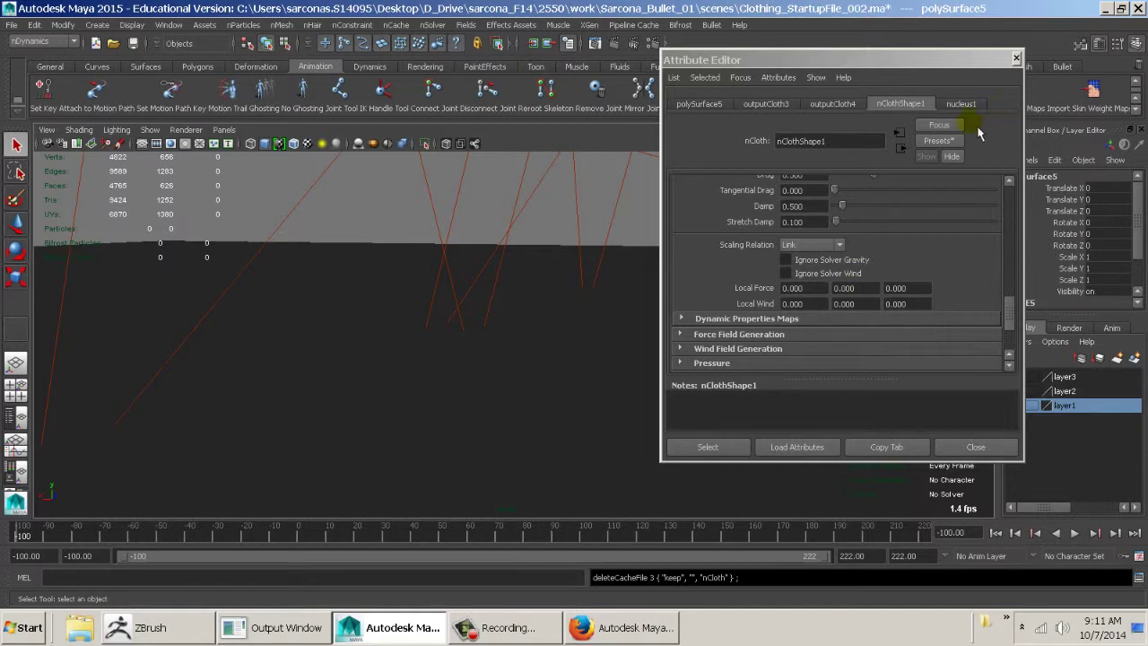
left_click(397, 24)
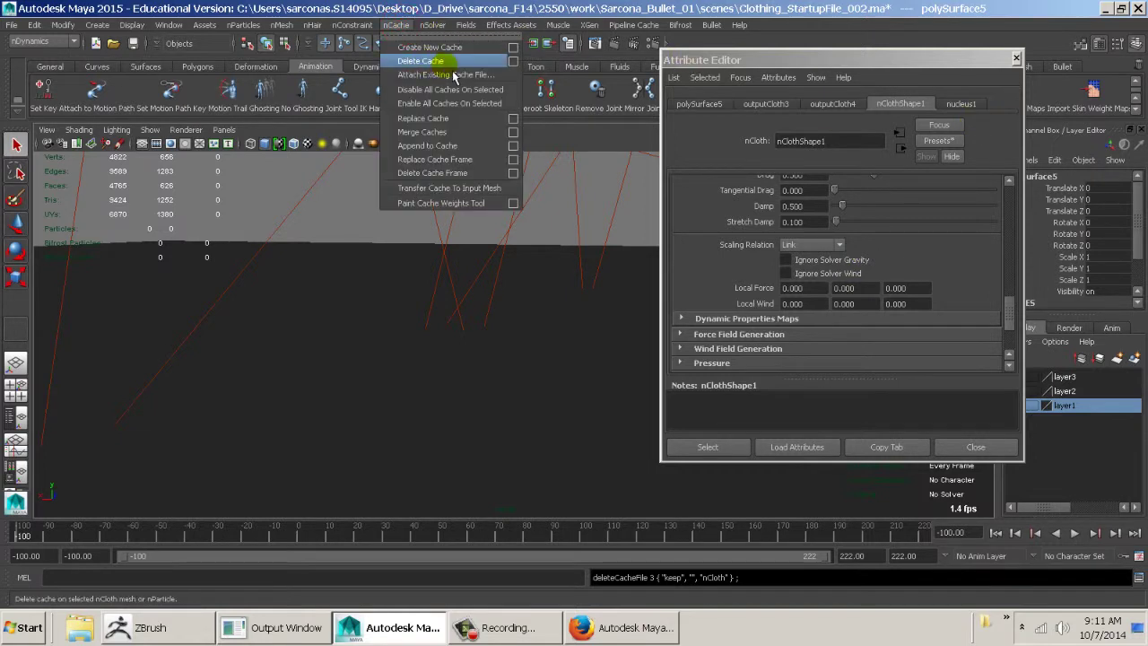
left_click(936, 262)
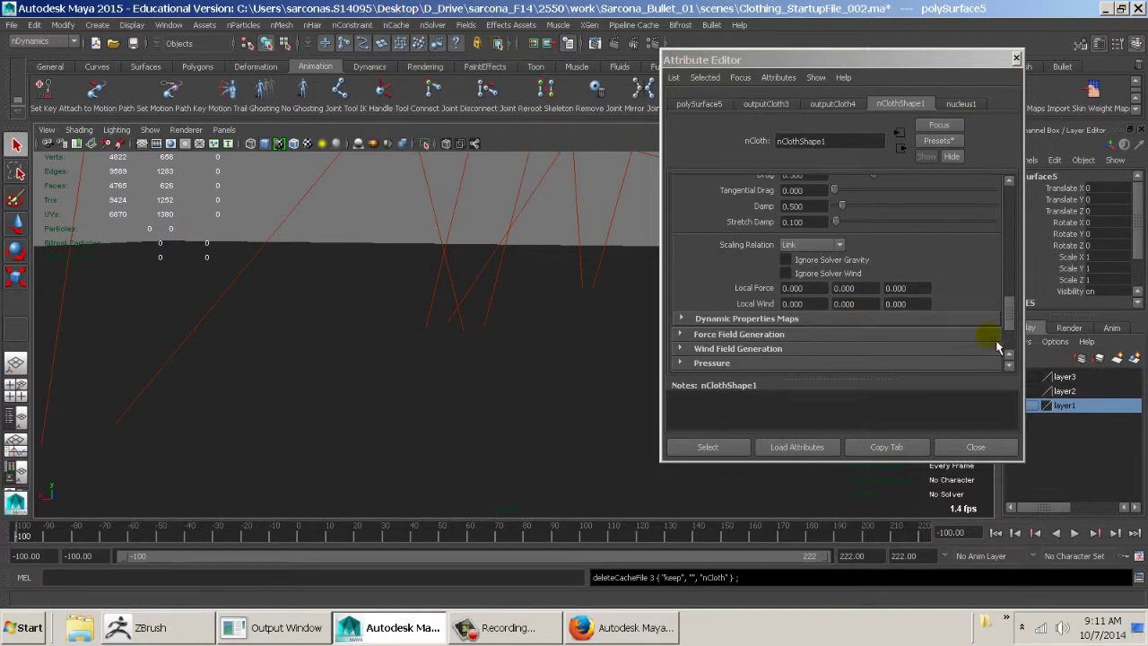
left_click_drag(1017, 333, 933, 250)
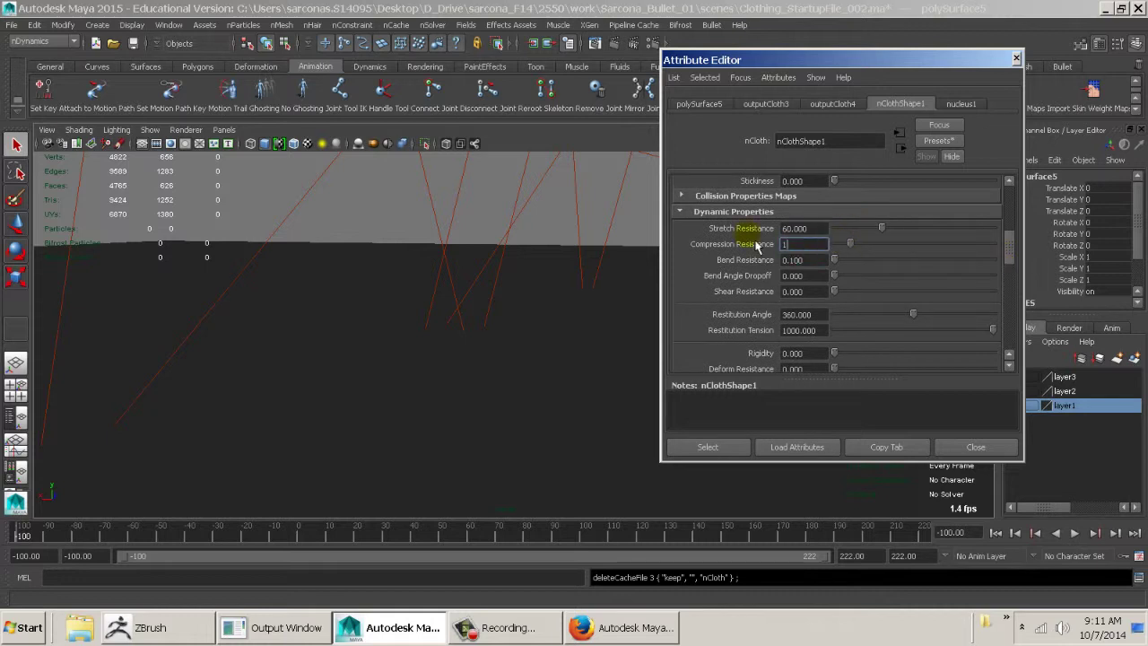
scroll(803, 287, "down", 6)
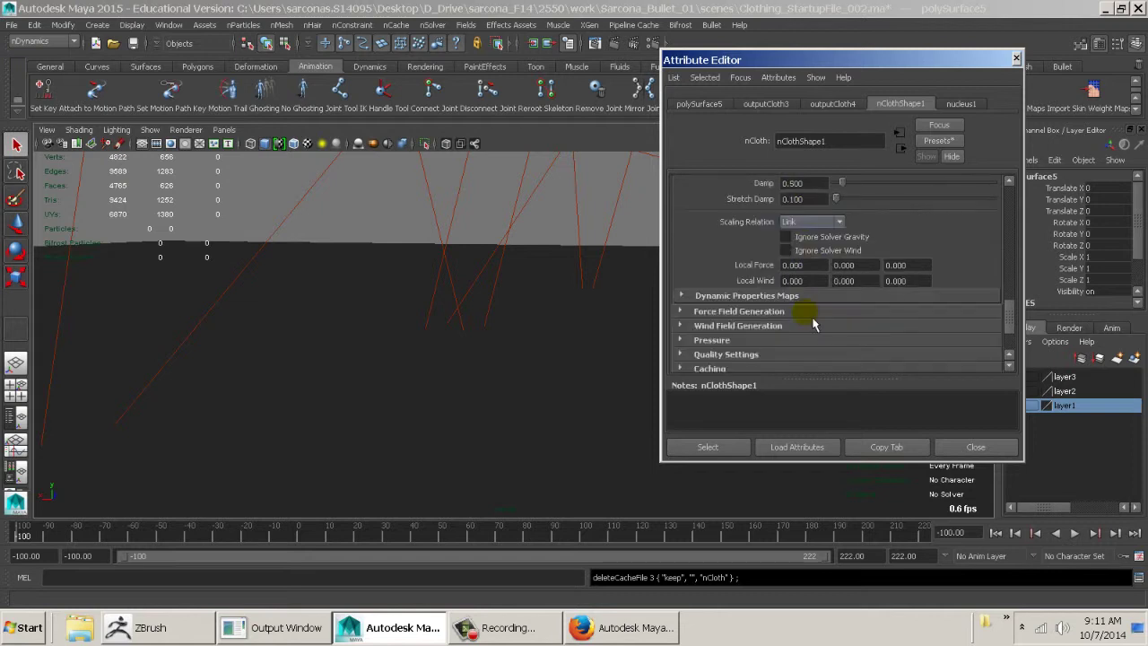
scroll(813, 315, "up", 3)
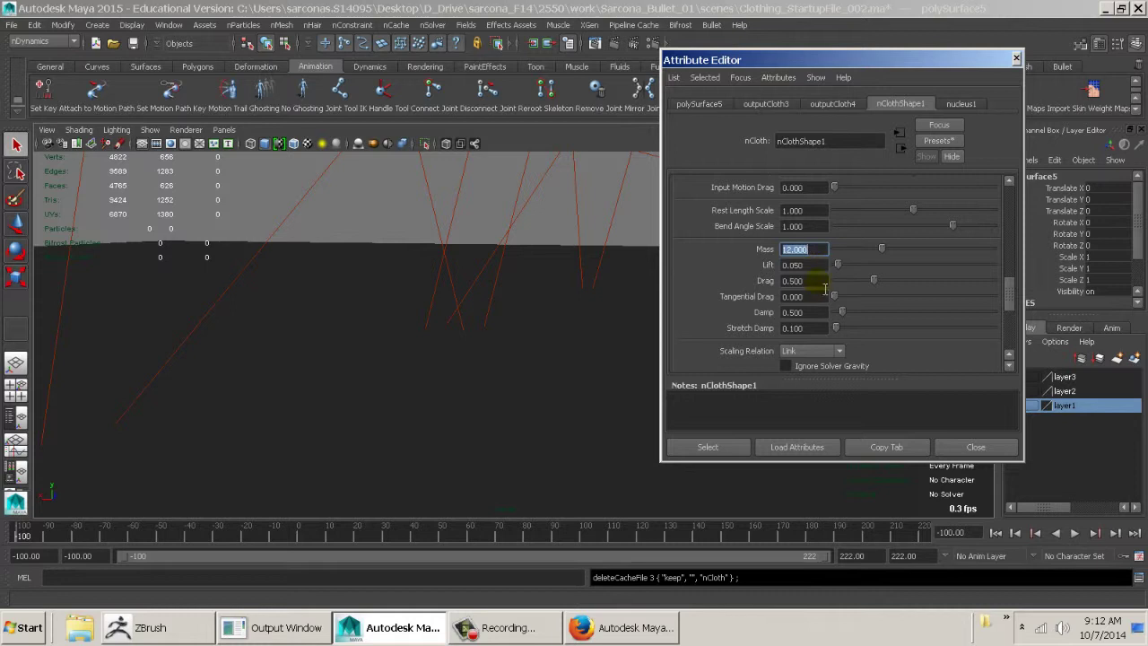
- Set nClothShape1's Drag to 0.8, Damp to 0.8, Tangential Drag to 0.25 and Stretch Damp to 0.25
double_click(819, 282)
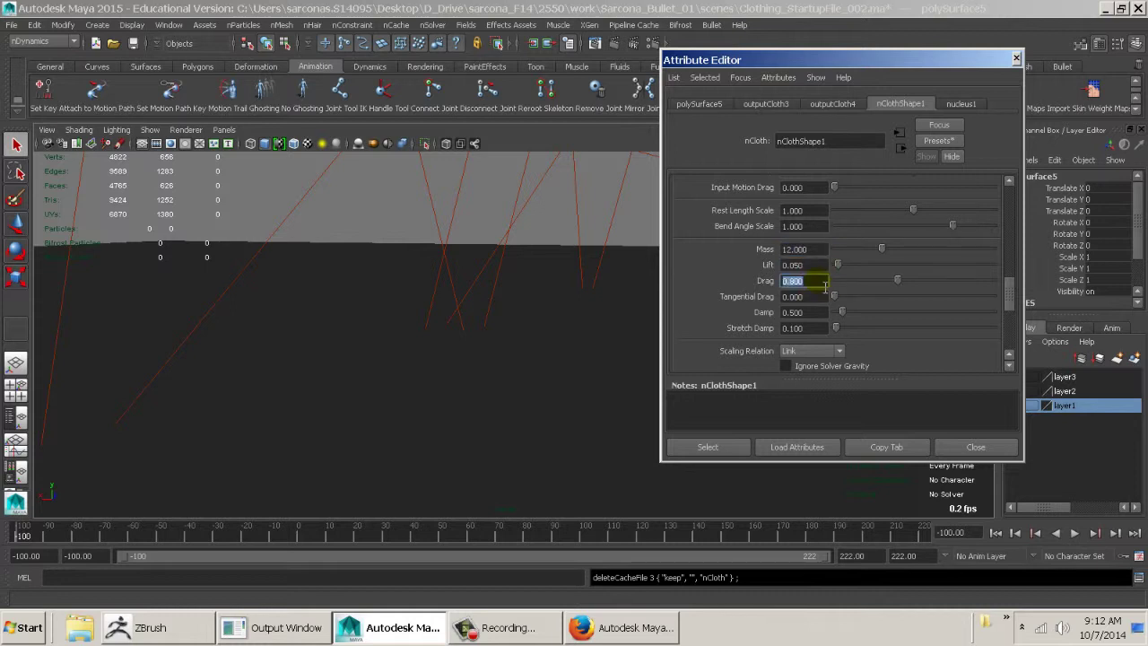
left_click(820, 312)
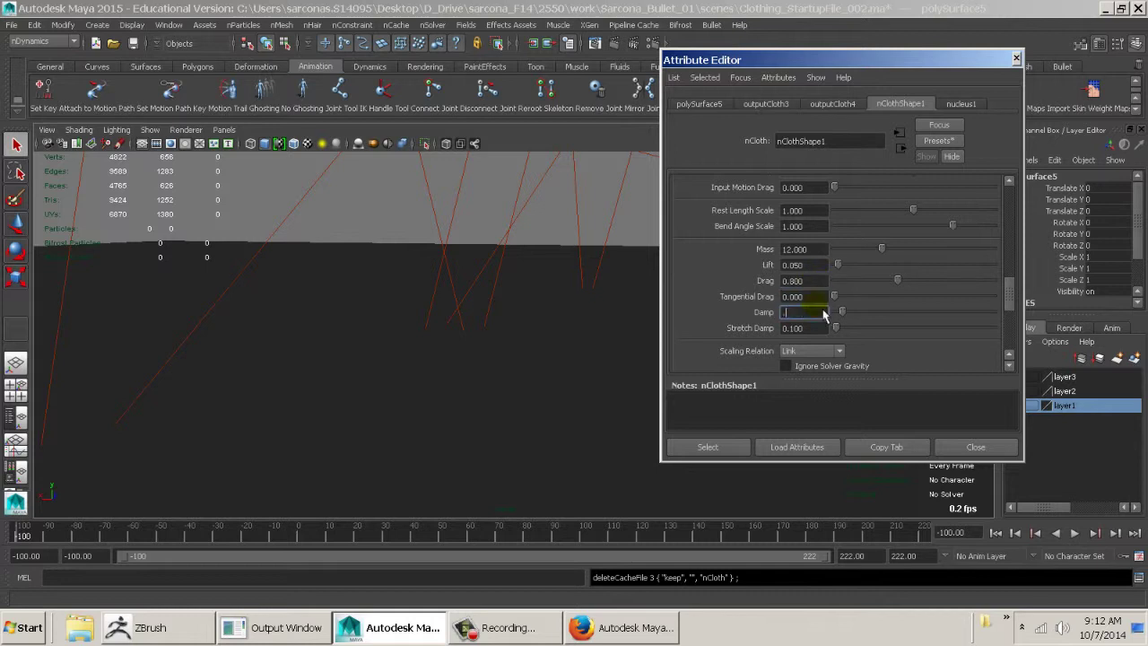
left_click(817, 297)
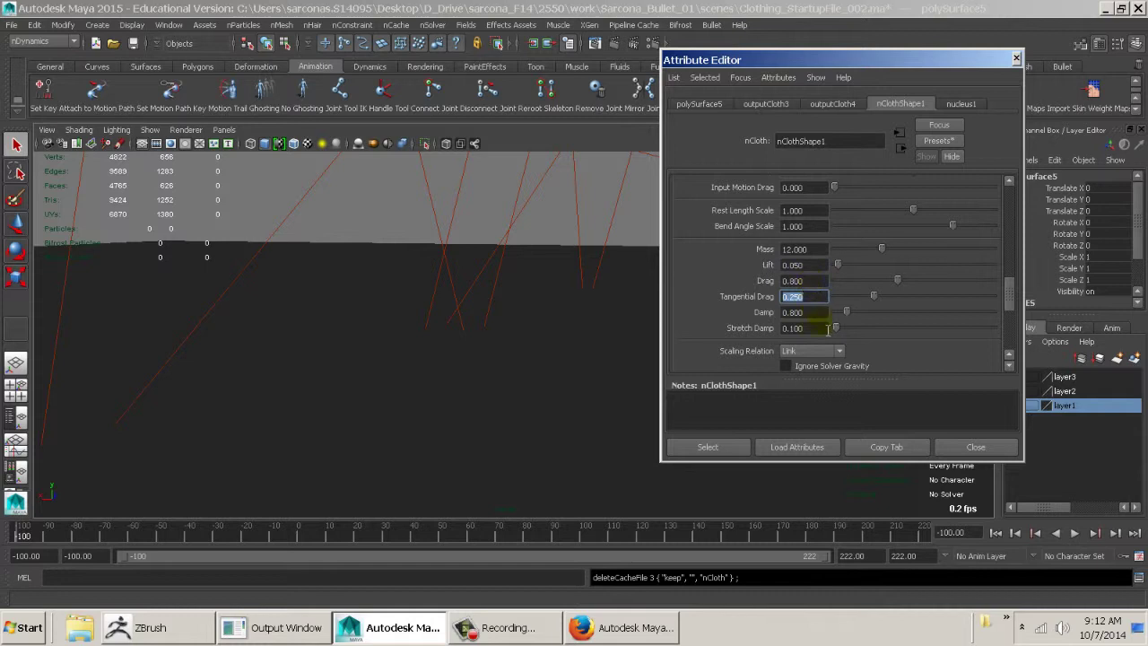
left_click(809, 329)
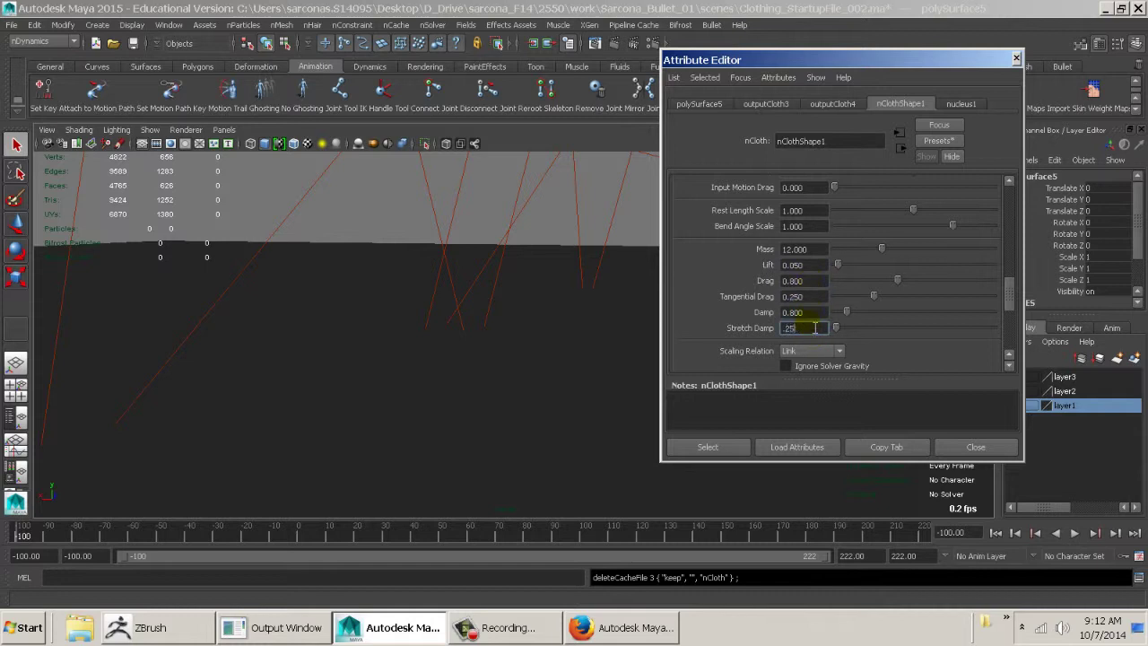
left_click(976, 447)
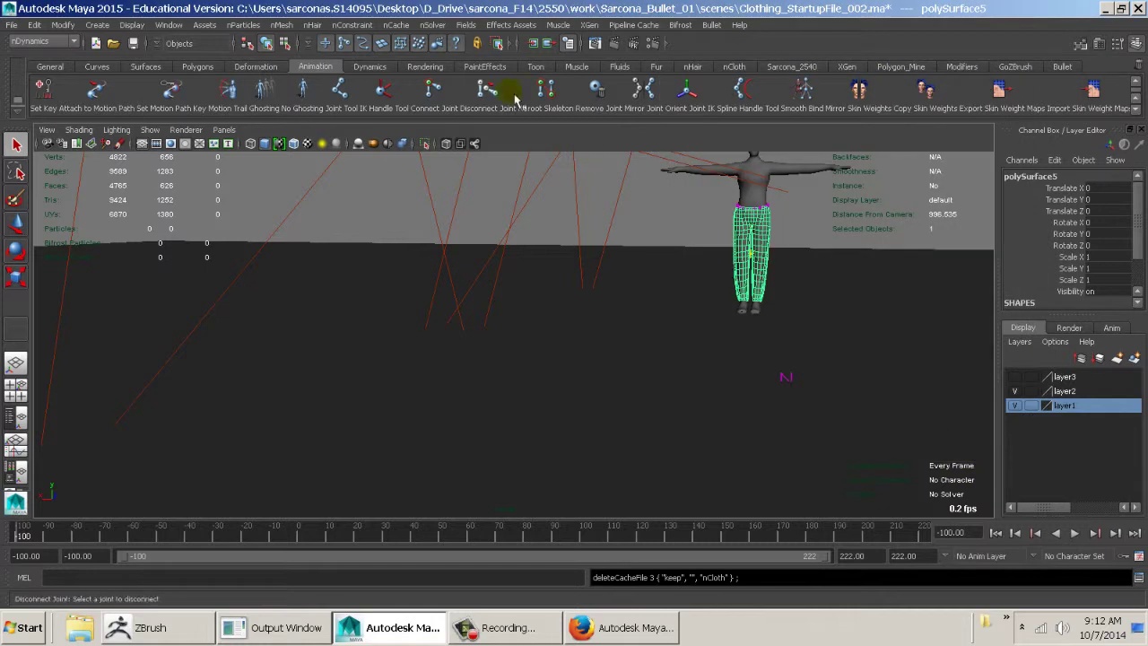
- Create a new nCache for the pants mesh using the adjusted cloth properties
left_click(396, 25)
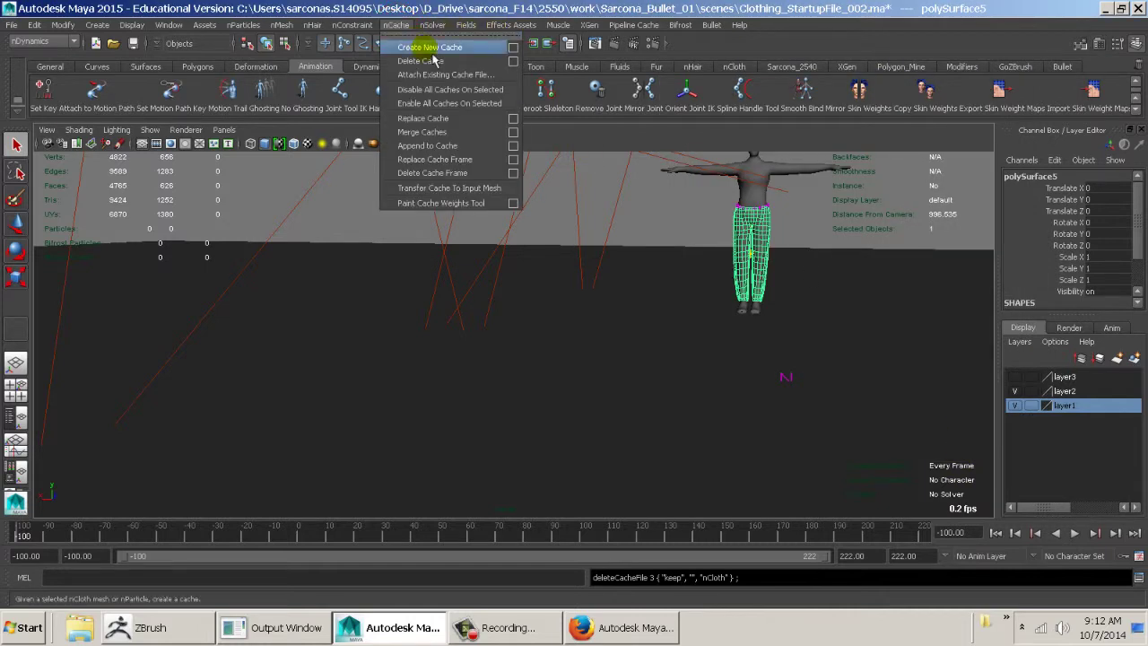
left_click(426, 43)
left_click(664, 324)
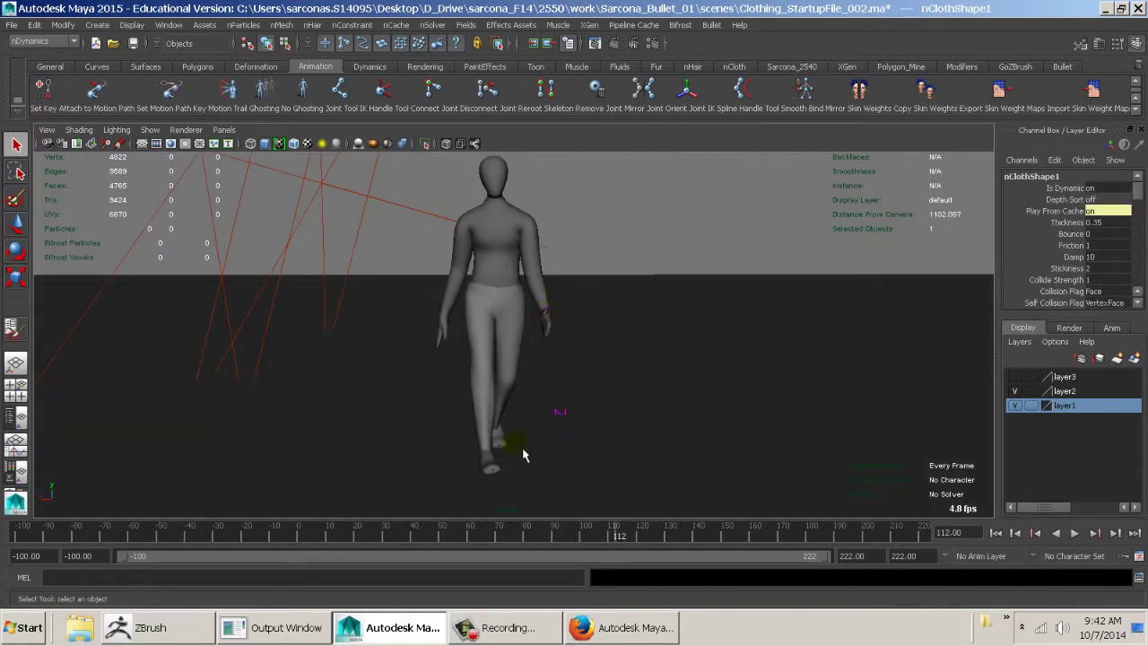
- Play part of the cached walk from frame 15 and review nClothShape1's collision and dynamic properties, especially Drag and Damp
left_click(346, 534)
key("alt+v")
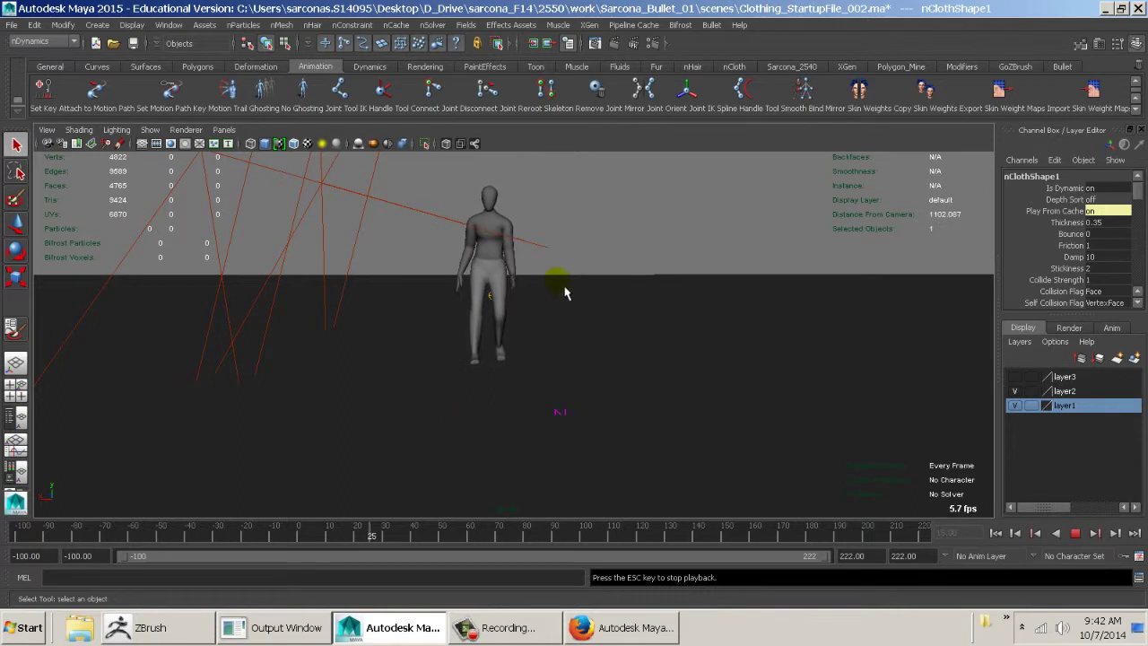
key("ctrl+a")
scroll(314, 264, "down", 3)
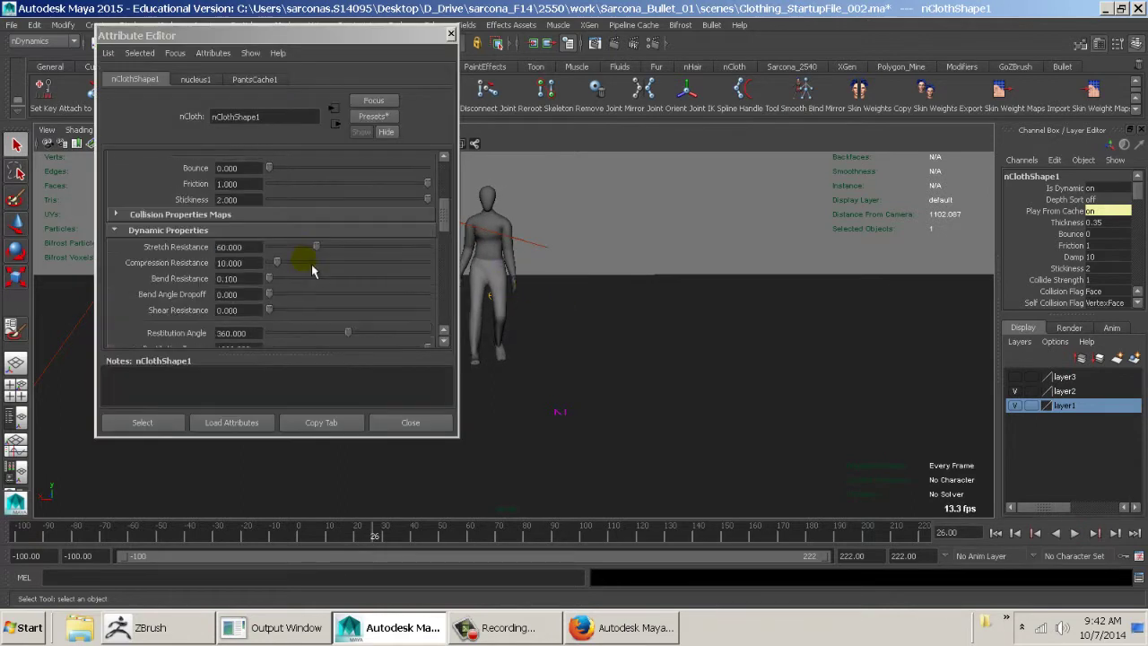
scroll(312, 265, "down", 8)
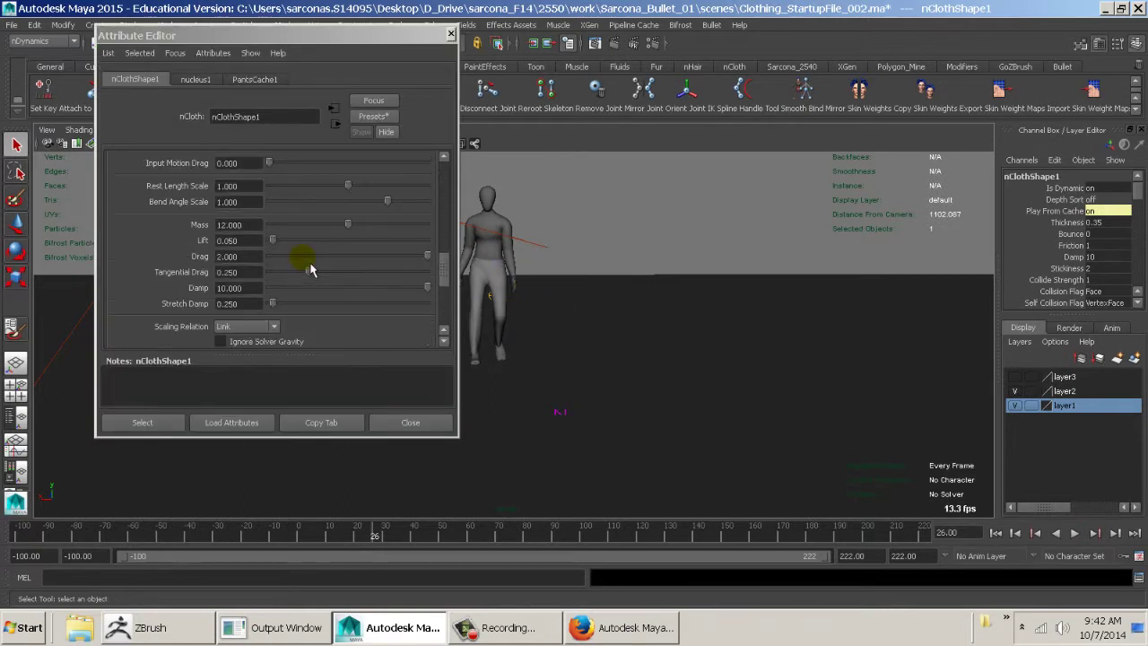
left_click(251, 256)
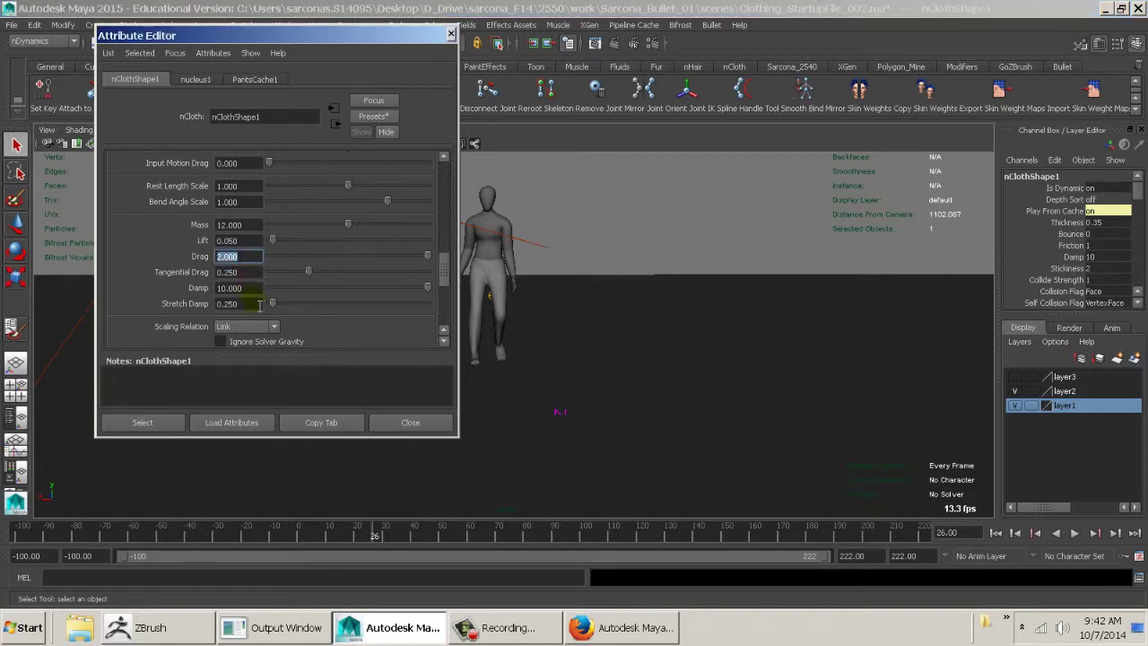
left_click(253, 290)
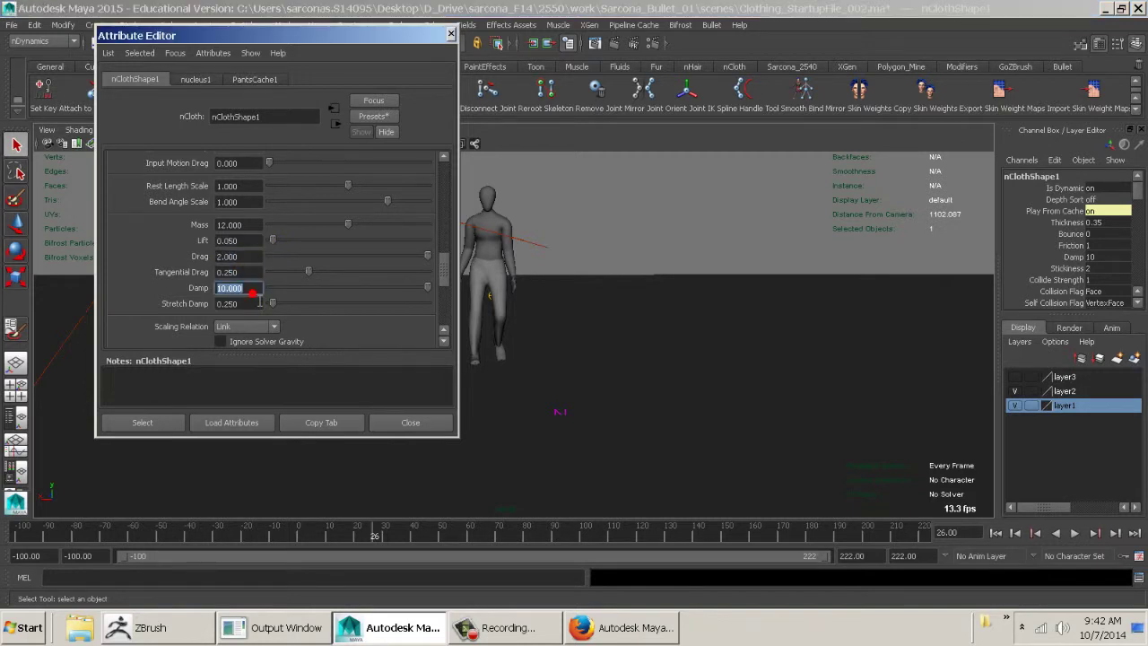
left_click(411, 422)
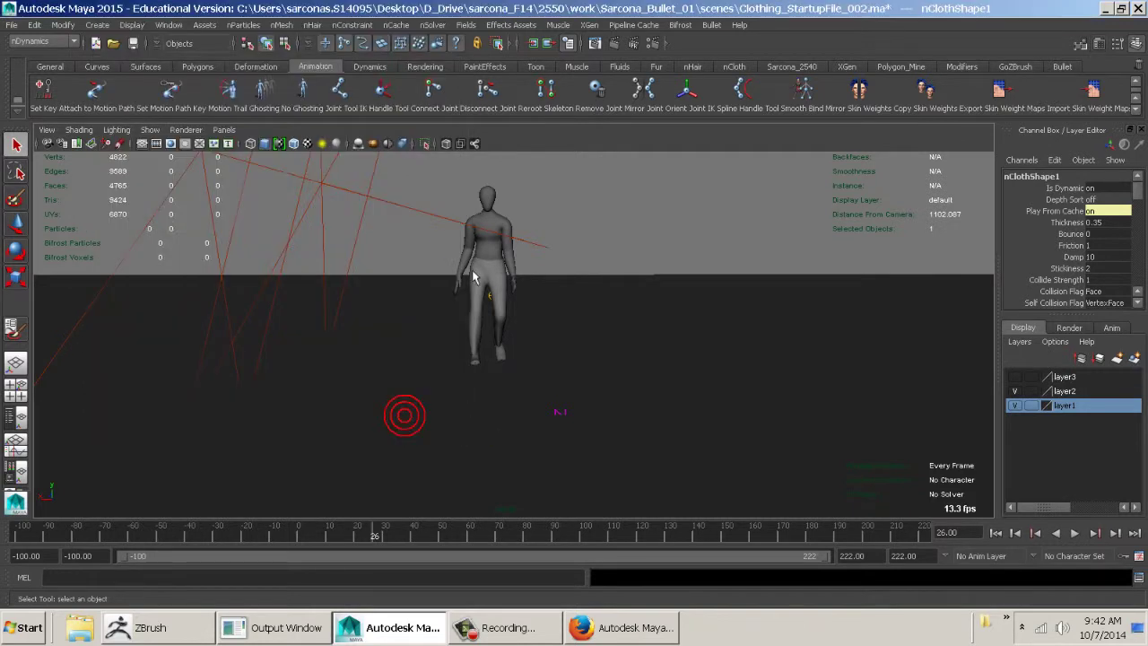
- Play the cache from frame 26 in a closer view and examine the pants around the hips, stopping at frame 96
scroll(549, 339, "up", 5)
left_click_drag(597, 342, 630, 353, "alt")
scroll(410, 287, "down", 3)
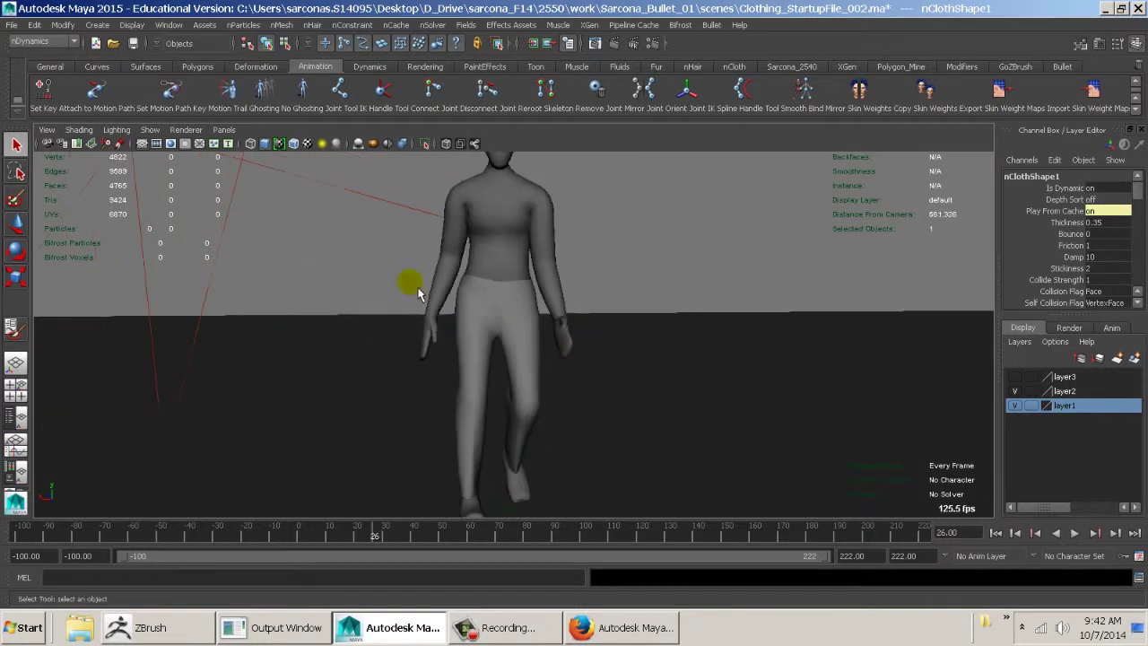
key("alt+v")
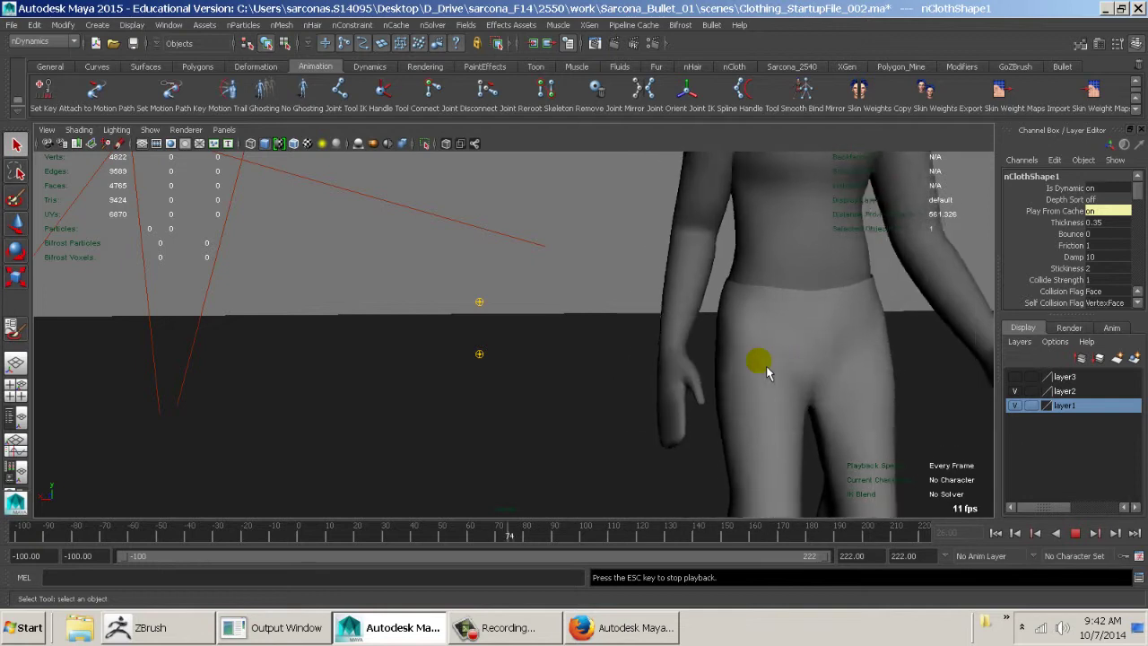
key("Escape")
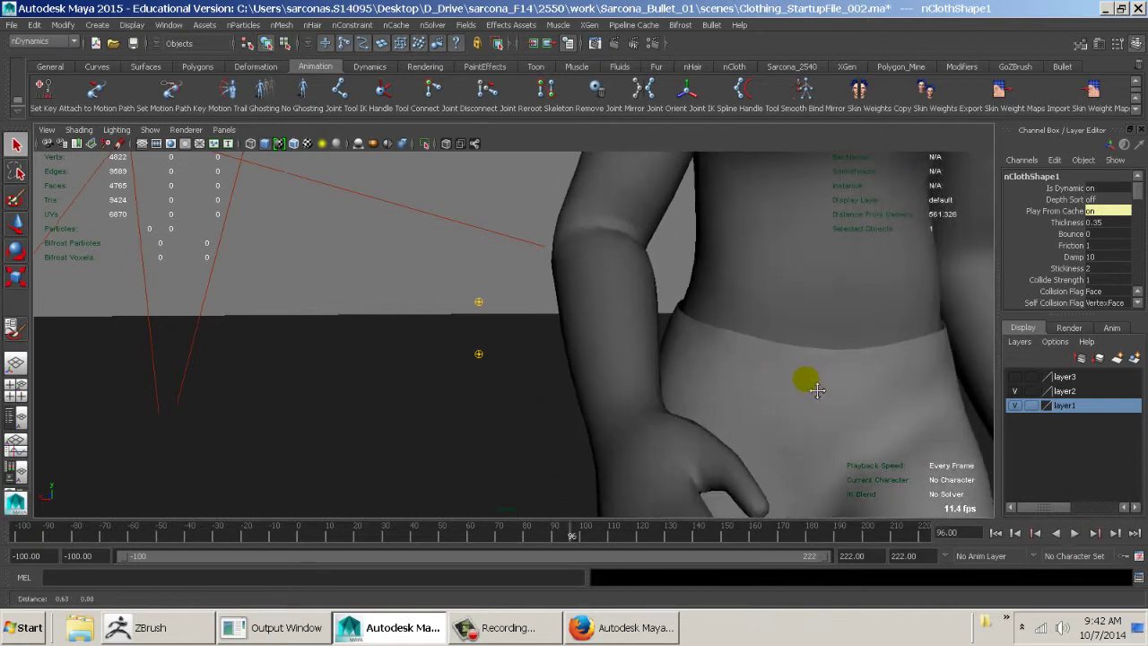
- Scrub the timeline to frame 126 and on to frame 162, examining the pants on the figure
scroll(810, 384, "down", 3)
middle_click_drag(798, 380, 648, 337, "alt")
left_click_drag(574, 535, 659, 536)
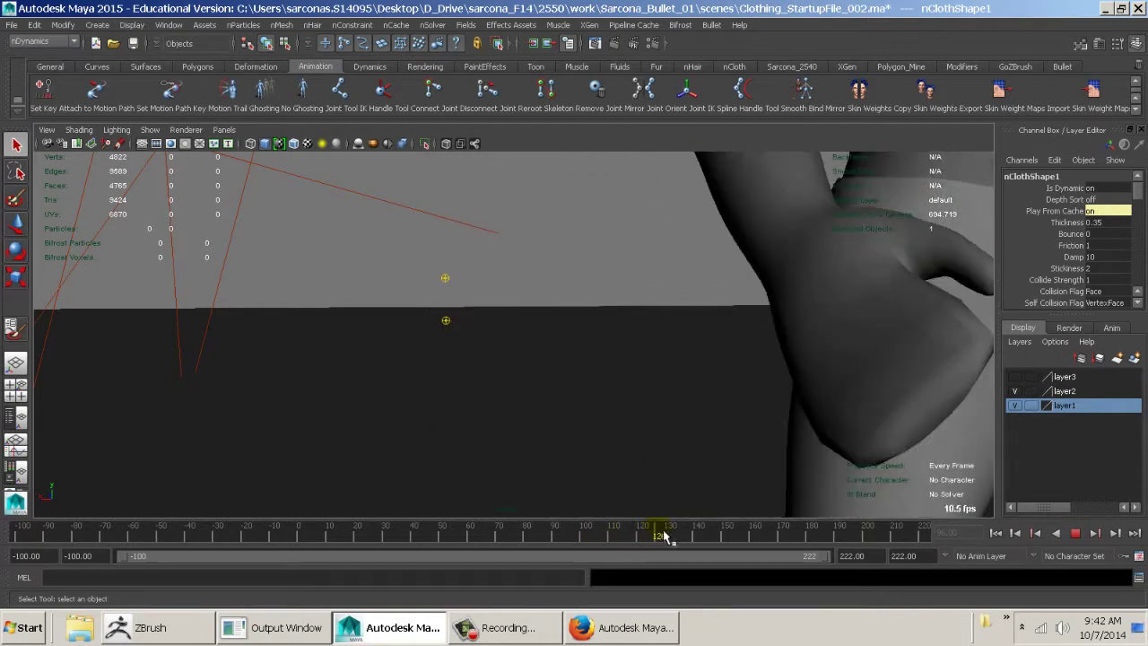
key("f")
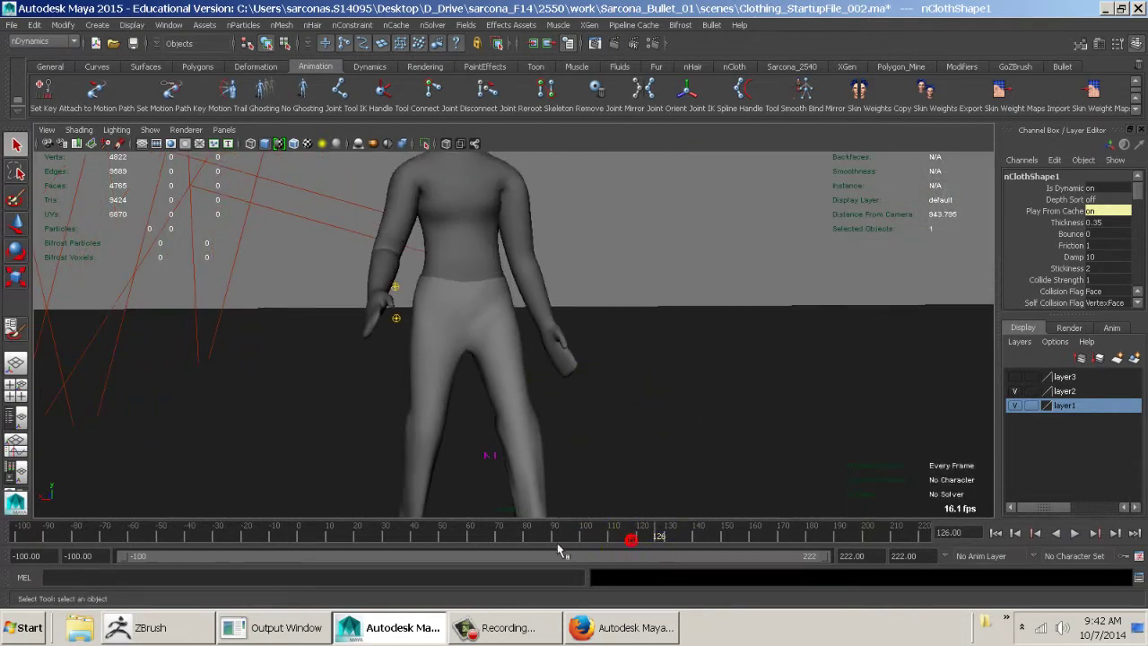
left_click_drag(660, 542, 759, 536)
key("f")
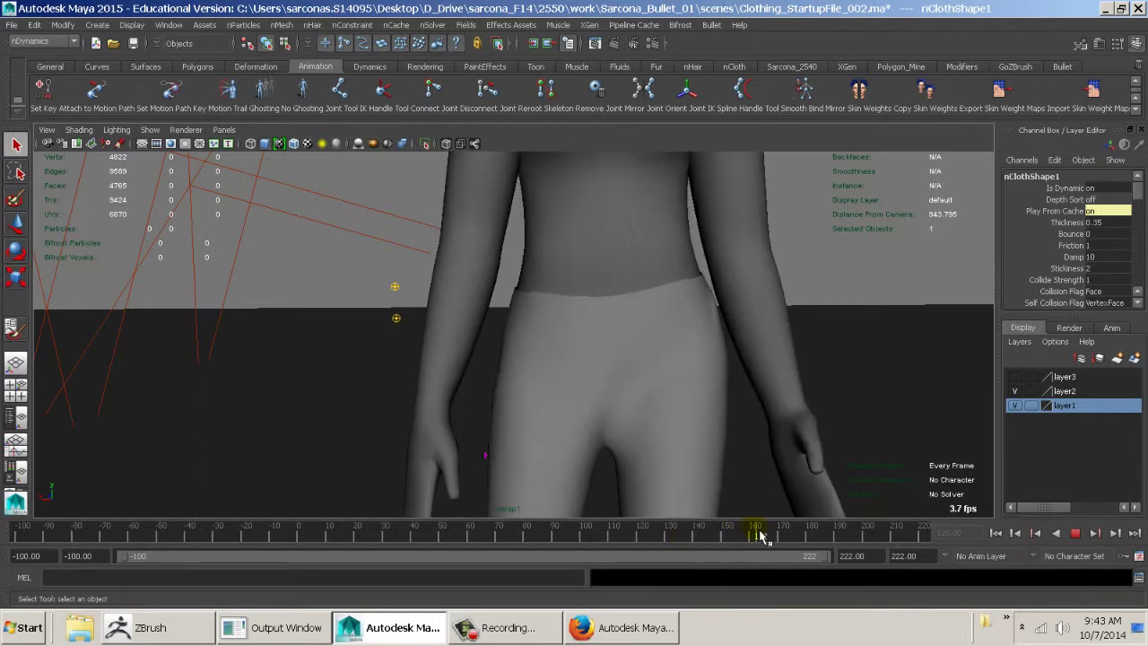
- Inspect the pants' waistband up close while stepping forward from frame 162 to frame 164
mouse_move(748, 459)
left_mouse_down("alt")
mouse_move(738, 454)
mouse_move(749, 443)
left_mouse_up("alt")
middle_click_drag(748, 443, 752, 397, "alt")
mouse_move(752, 396)
right_mouse_down("alt")
mouse_move(761, 409)
mouse_move(741, 423)
mouse_move(779, 441)
right_mouse_up("alt")
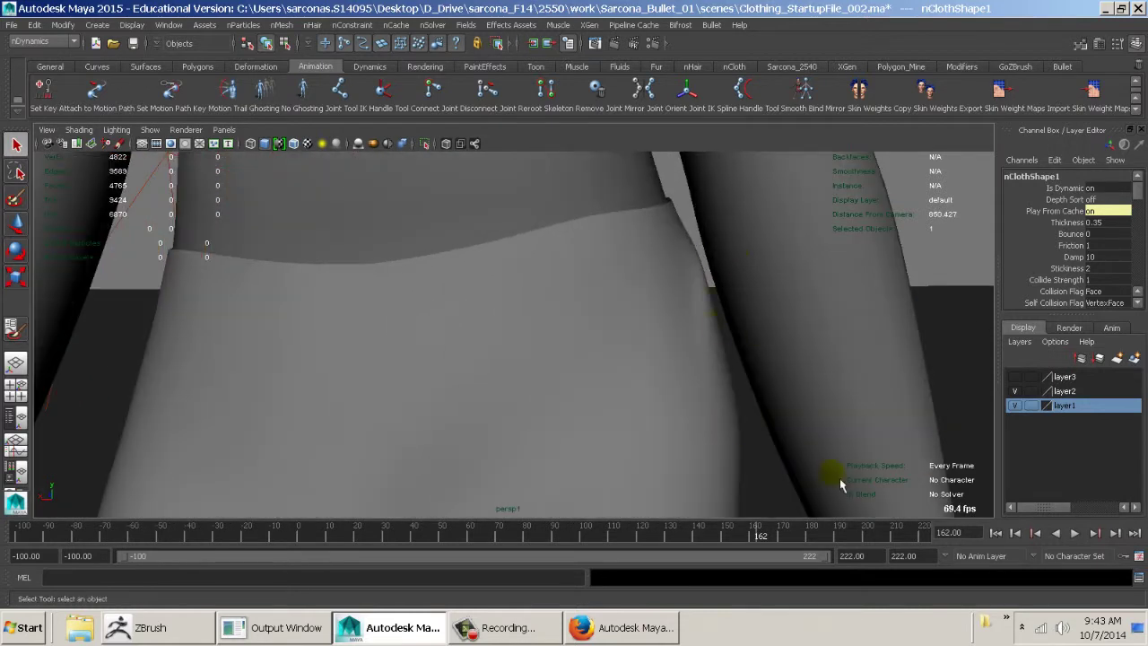
left_click(1116, 533)
left_click_drag(924, 404, 910, 397, "alt")
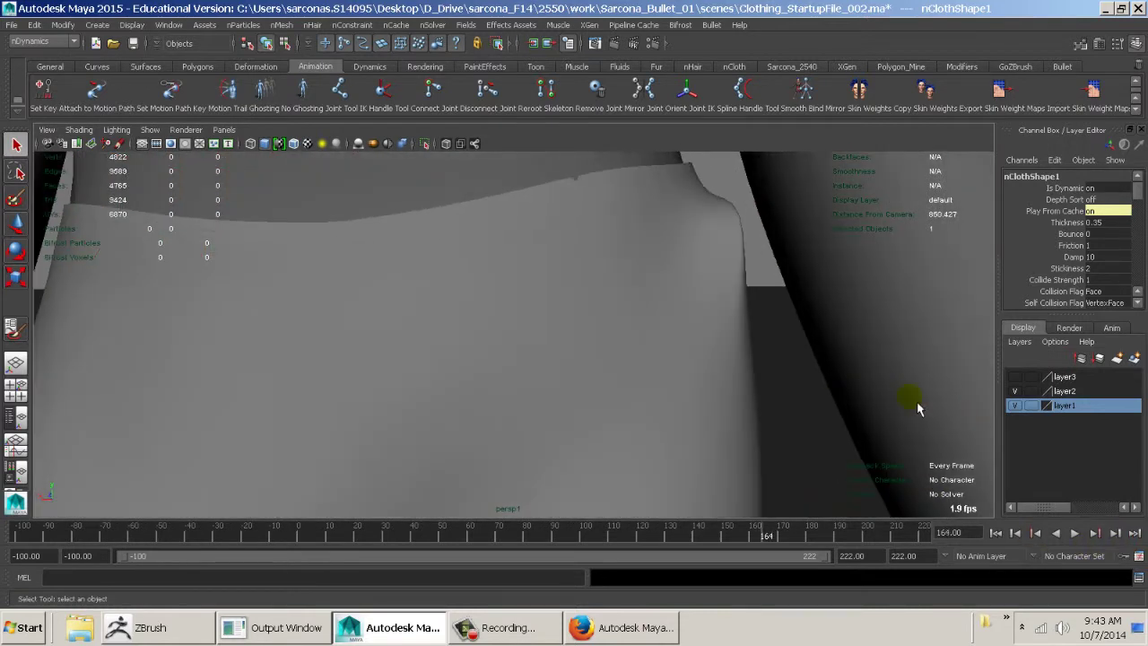
- Step forward from frame 164 to frame 167 and inspect the pants' waistband and hip area, including its wireframe
right_click_drag(910, 398, 841, 403, "alt")
left_click_drag(841, 403, 588, 352, "alt")
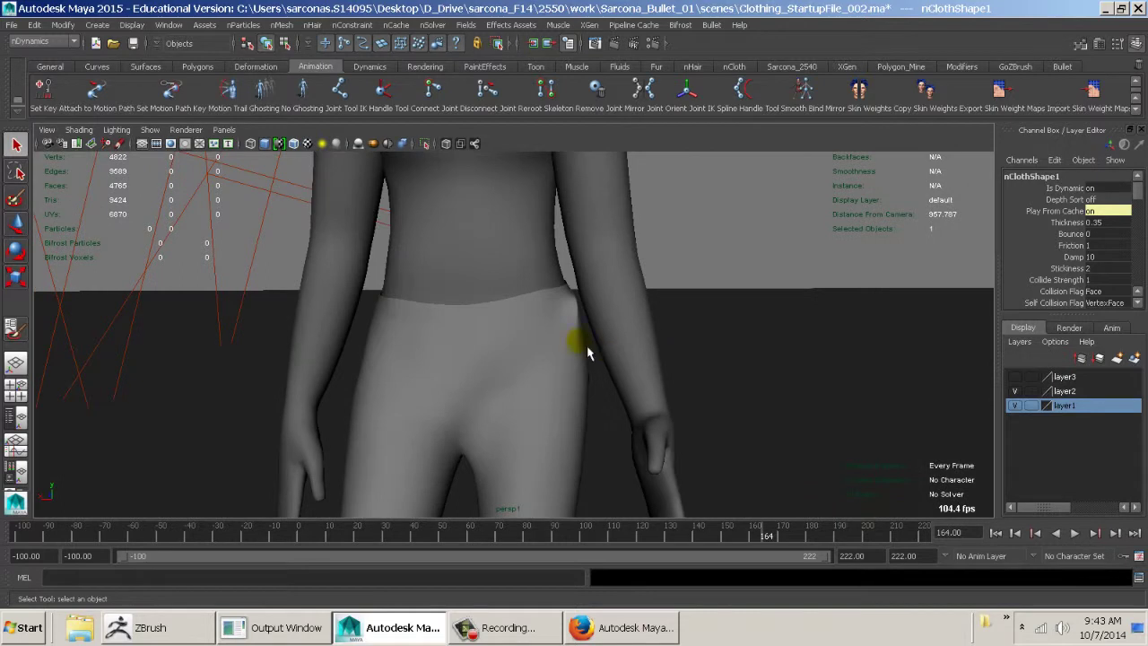
left_click(1116, 533)
left_click(1116, 533)
left_click(834, 458)
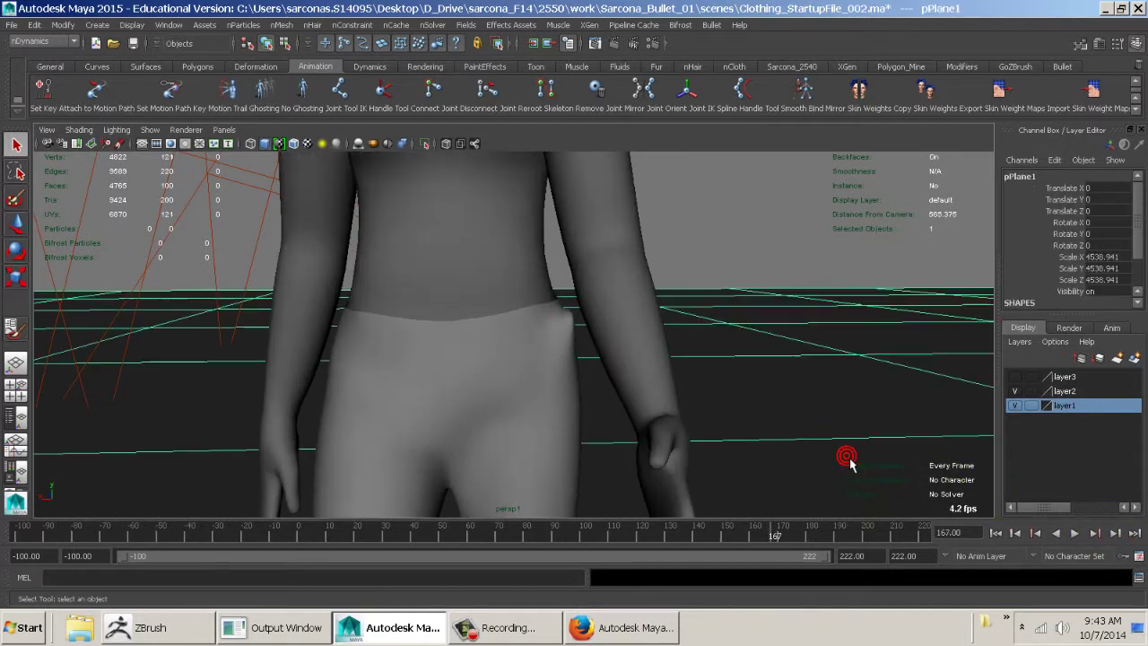
right_click_drag(705, 398, 649, 392, "alt")
middle_click_drag(649, 392, 584, 428, "alt")
left_click_drag(584, 428, 584, 441, "alt")
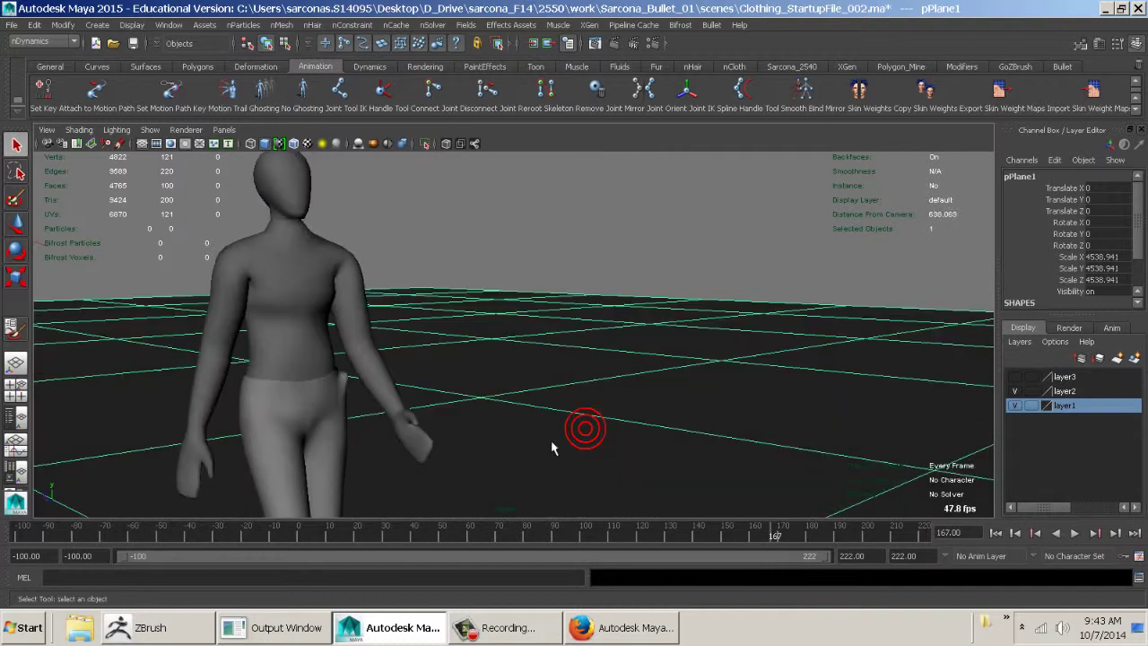
right_click_drag(584, 441, 671, 335, "alt")
left_click(599, 260)
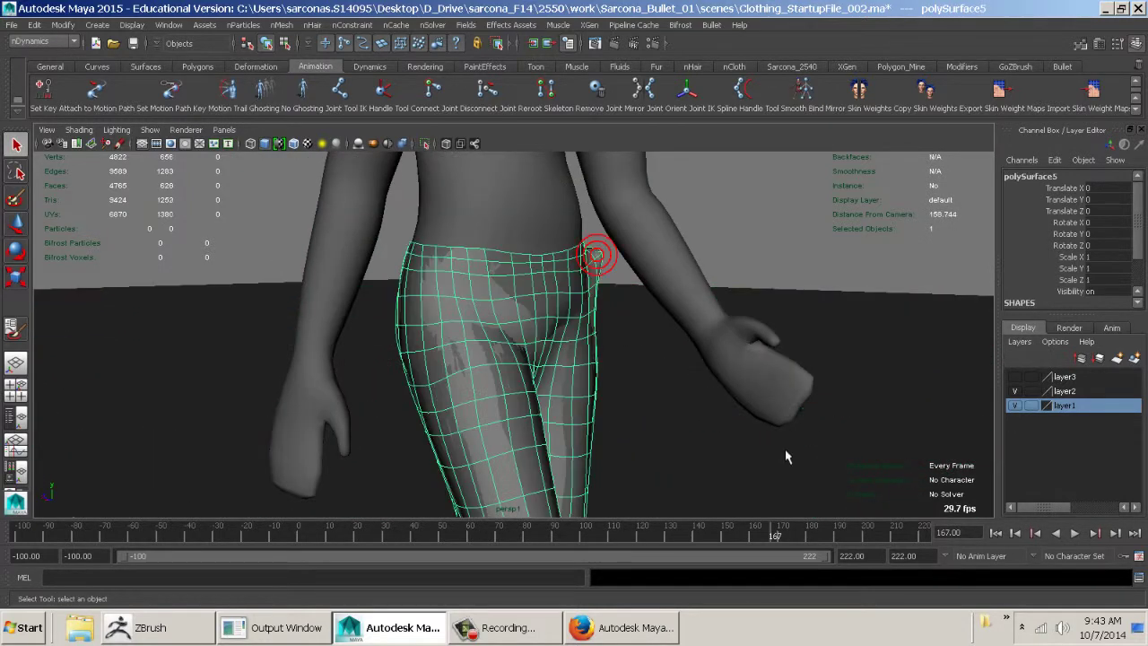
- Scrub back to frame -79, frame the pants, and play the cache to frame -67 to review them in the T-pose
left_click_drag(778, 535, 76, 527)
key("f")
left_click_drag(538, 406, 655, 324, "alt")
left_click(655, 278)
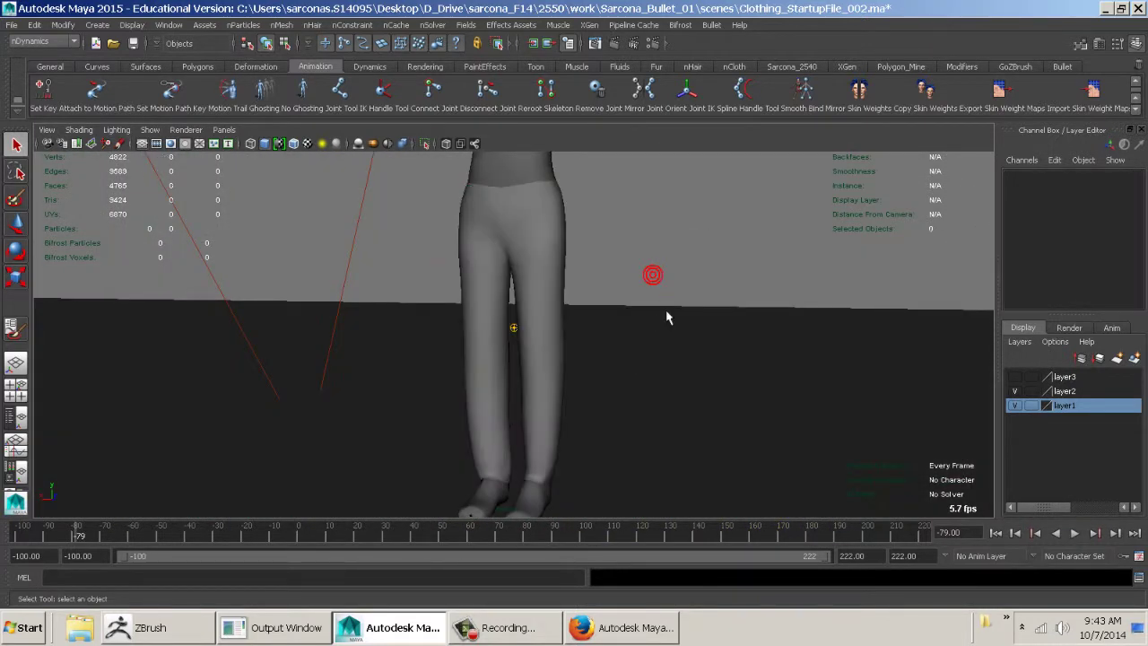
right_click_drag(672, 318, 454, 308, "alt")
key("alt+v")
key("Escape")
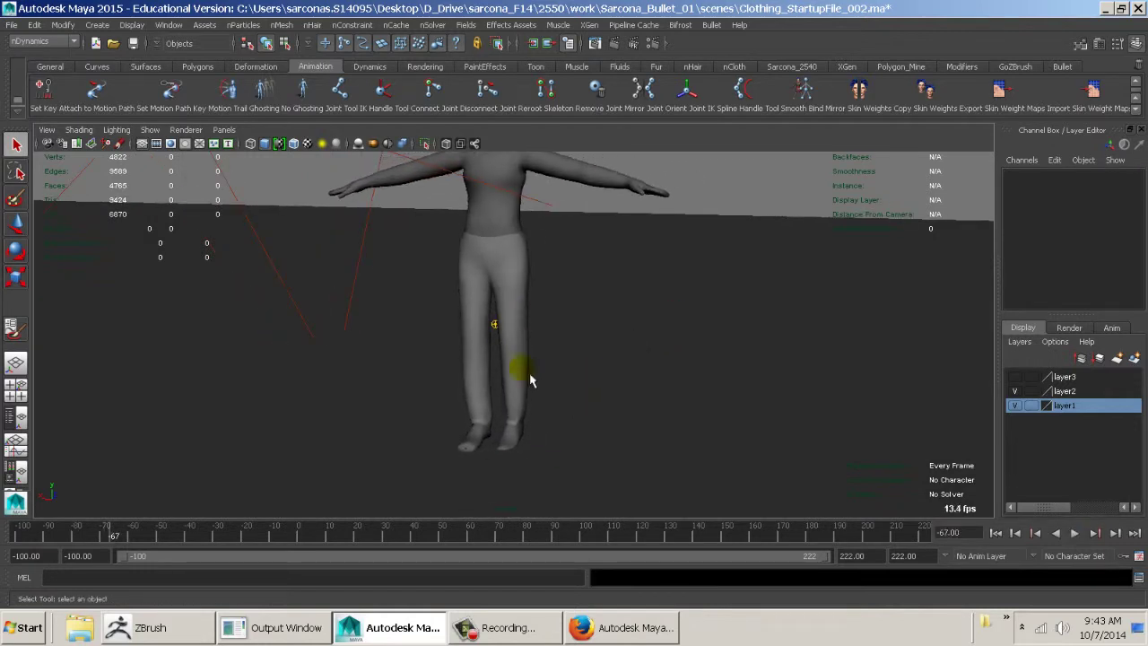
- Select the pants mesh and save the scene as a new version, Clothing_StartupFile_003.ma
left_click(516, 368)
left_click_drag(531, 354, 620, 358, "alt")
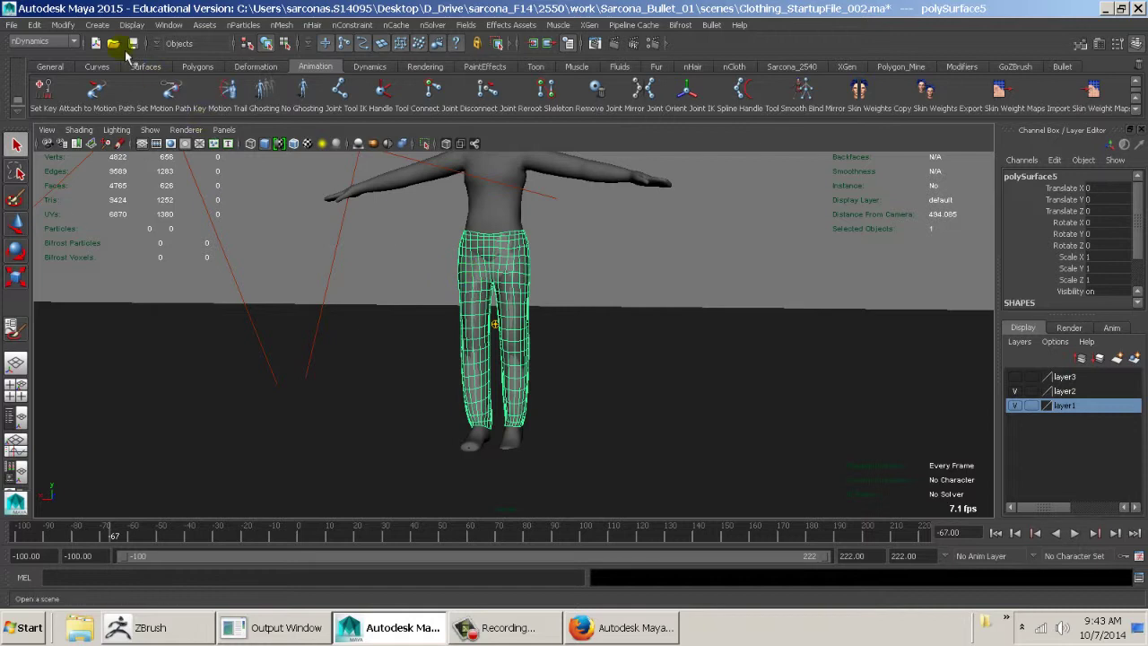
left_click(18, 24)
left_click(47, 90)
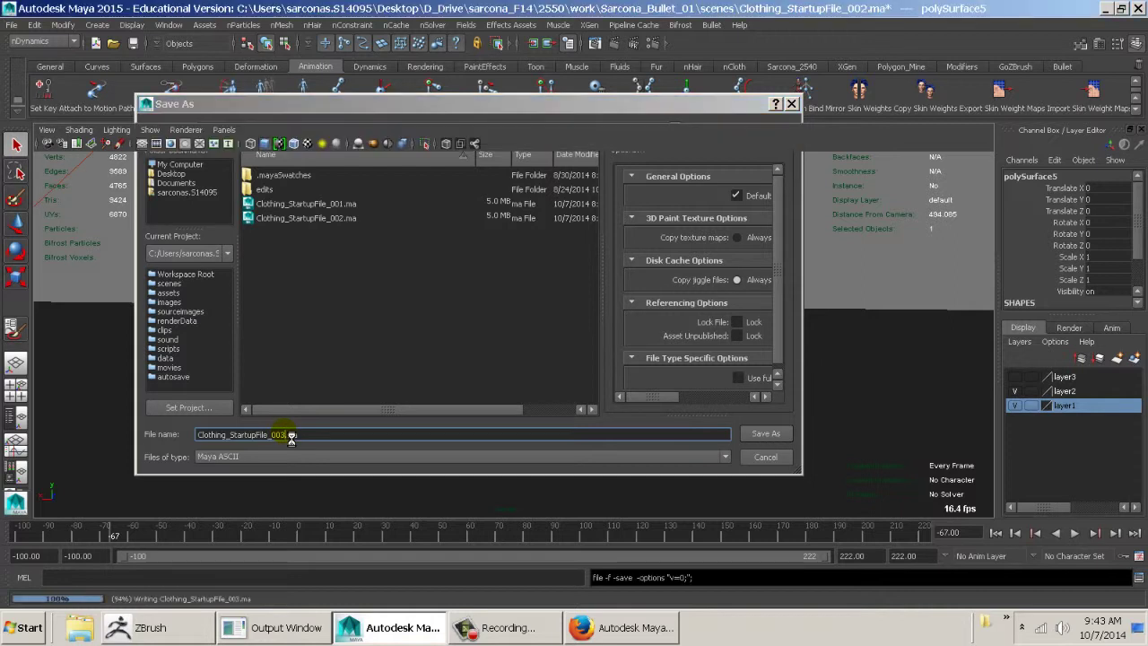
key("Return")
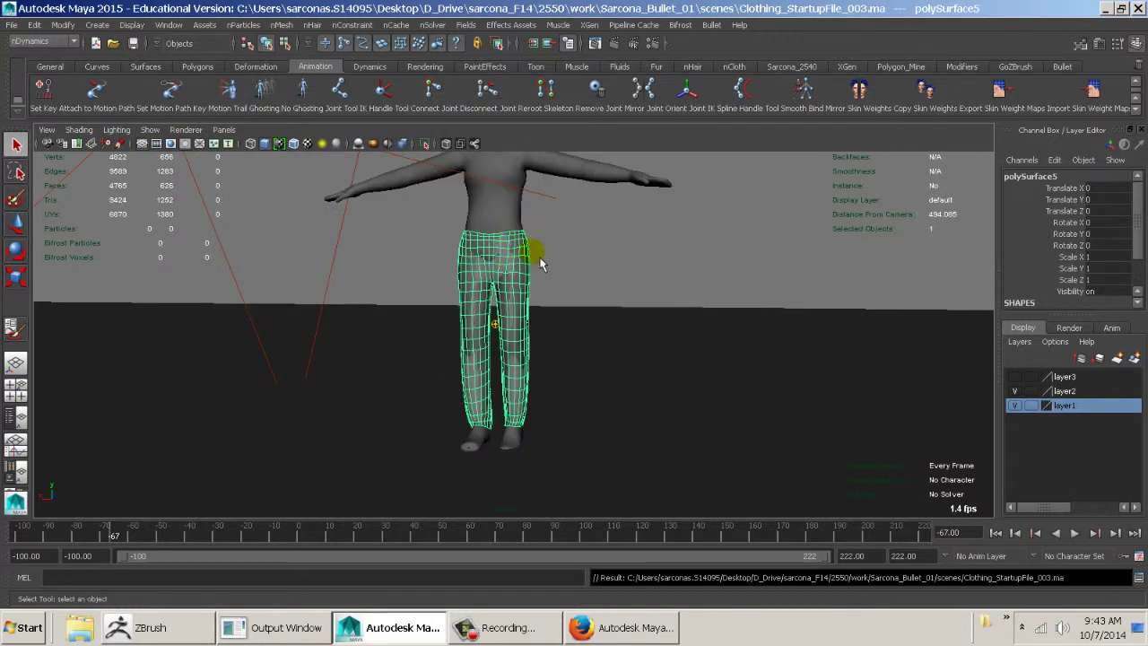
- Save the pants' nClothShape1 settings as the nCloth preset ShaunsPants and check the preset list with its replace and blend options
key("ctrl+a")
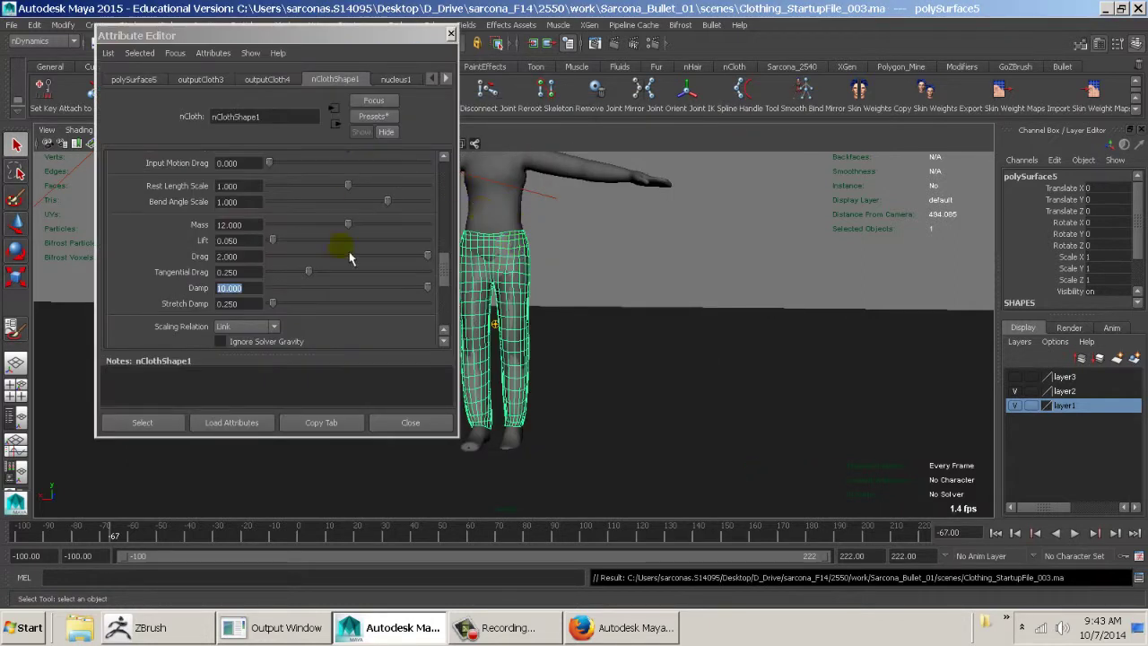
scroll(350, 259, "up", 10)
scroll(351, 241, "down", 6)
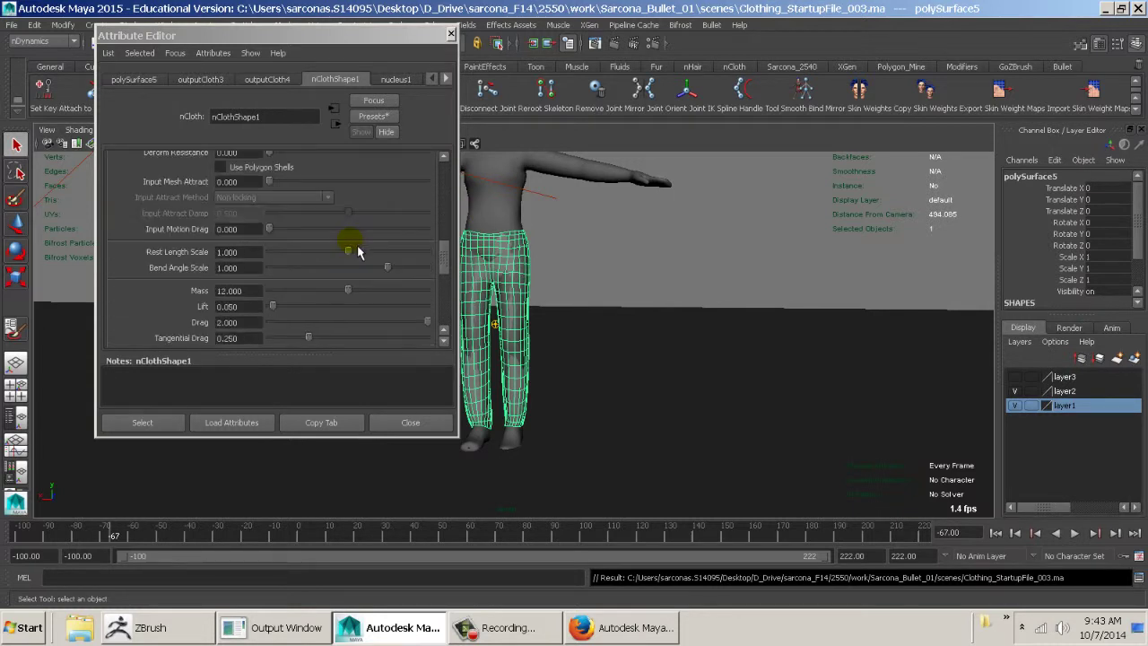
left_click(380, 118)
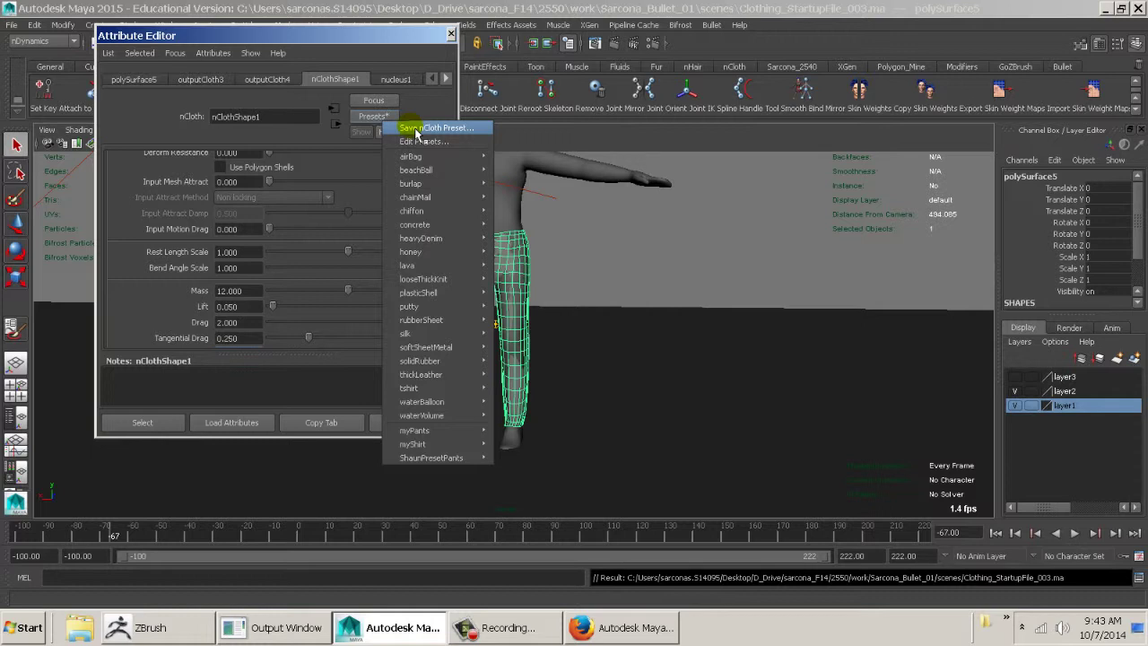
left_click(415, 135)
left_click_drag(553, 233, 395, 235)
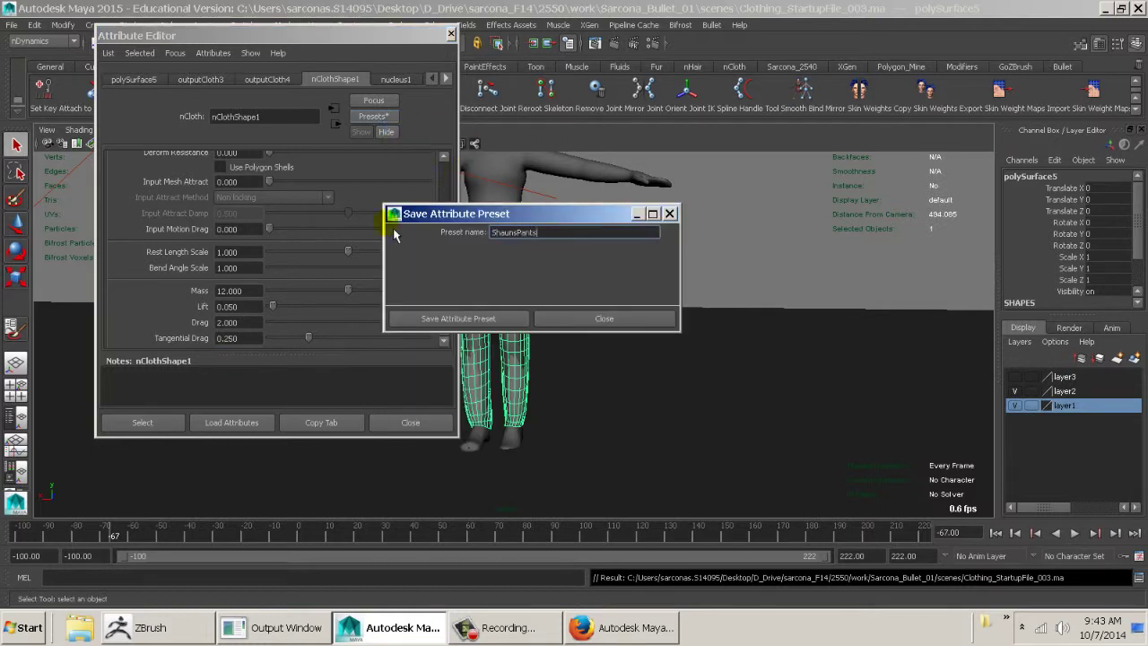
type("ShaunsPants")
left_click(456, 318)
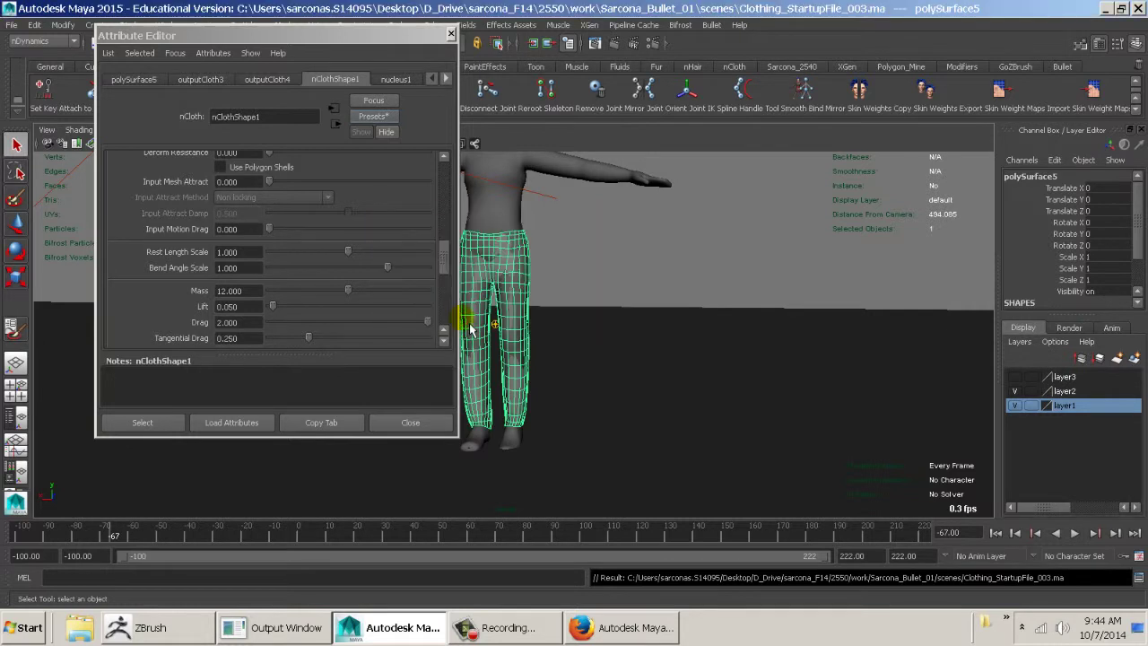
left_click(373, 116)
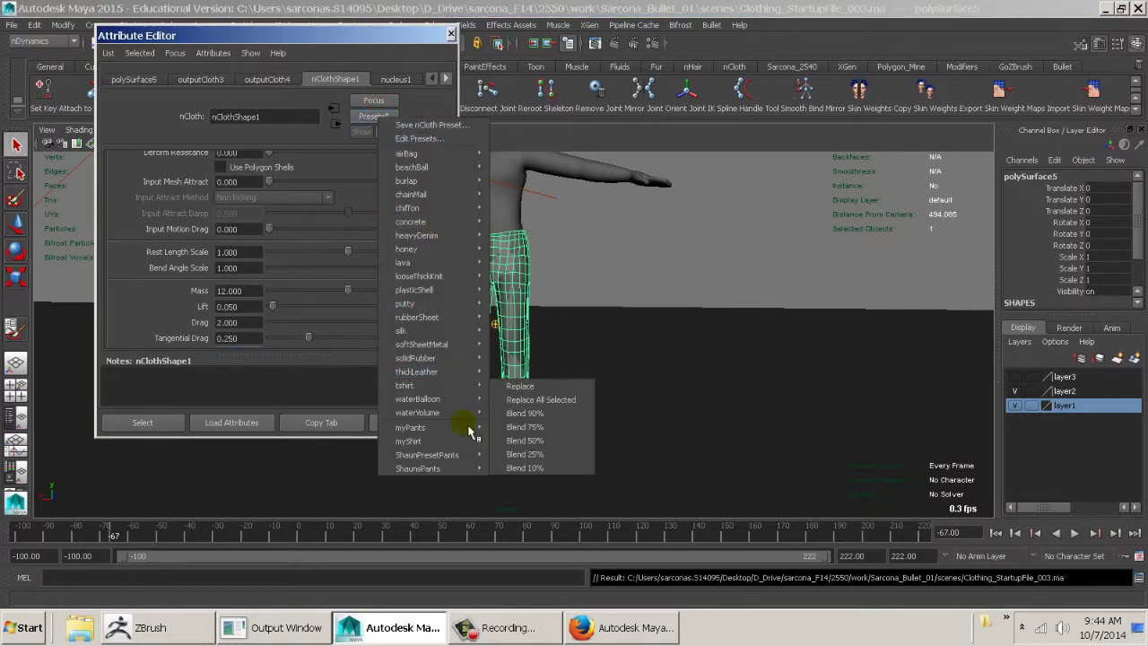
mouse_move(473, 473)
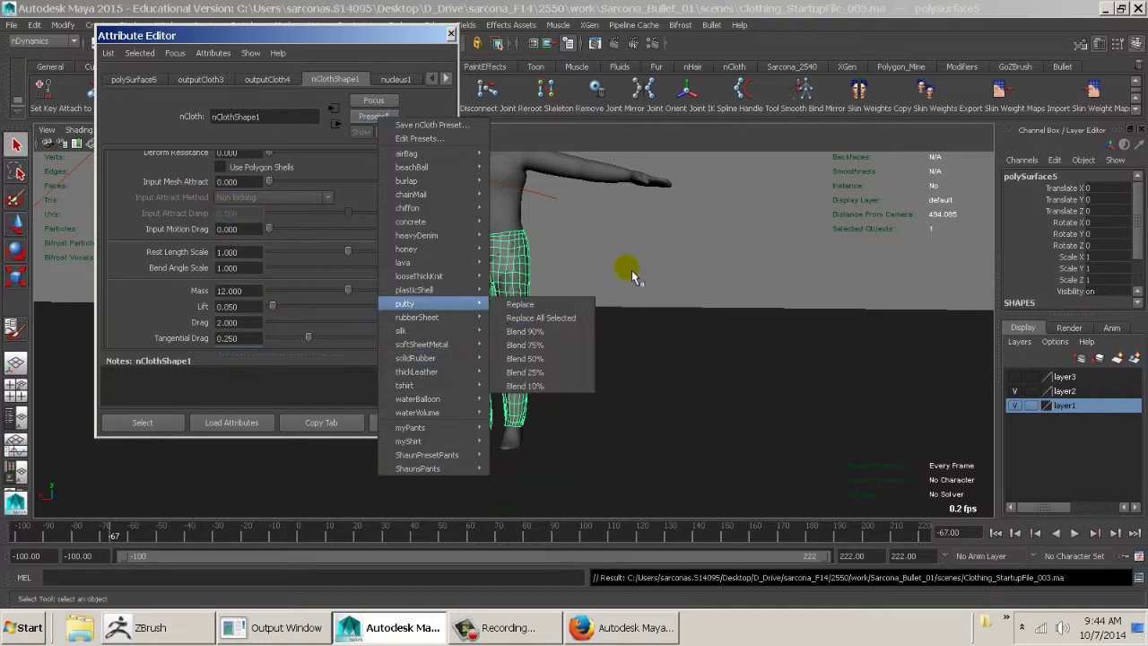
left_click(685, 239)
left_click(424, 425)
left_click(623, 320)
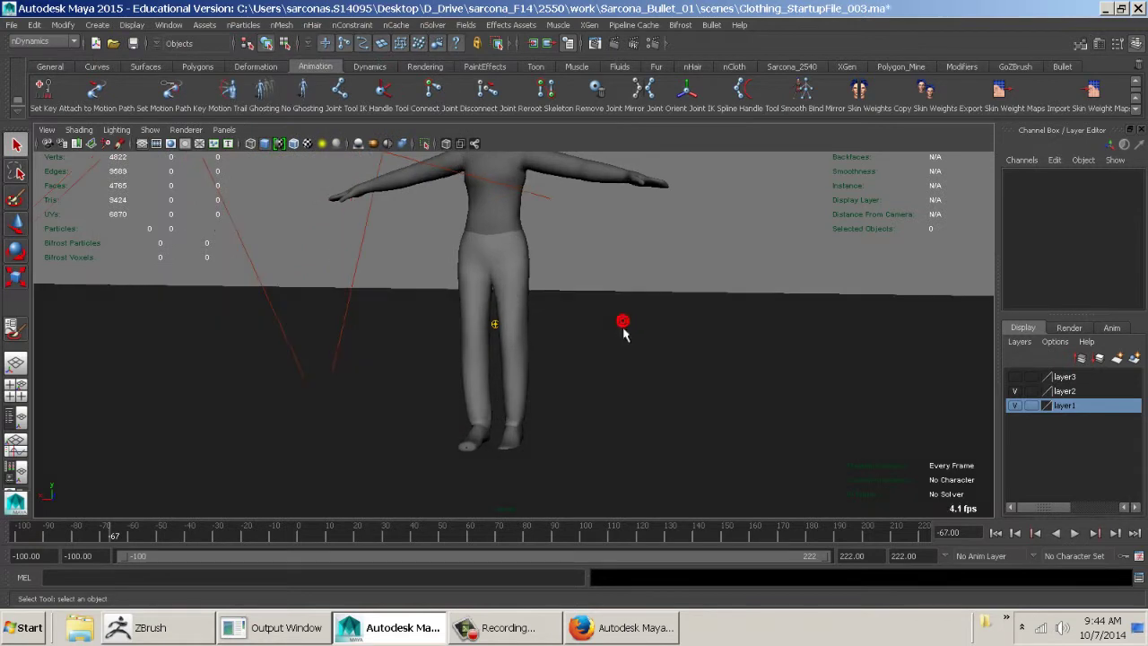
- Set the Stickiness of the character body's nRigidShape1 to 0
left_click(523, 206)
key("ctrl+a")
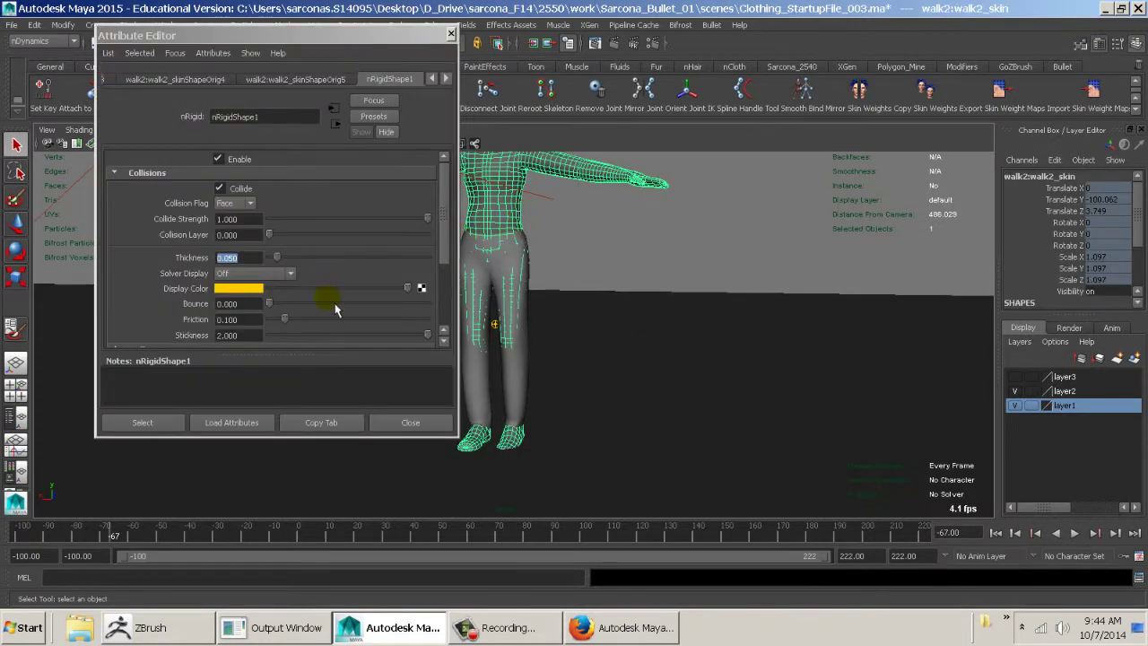
left_click_drag(315, 336, 289, 335)
- Set the Stickiness of the pants' nClothShape1 to 0 and close its attributes
left_click(525, 355)
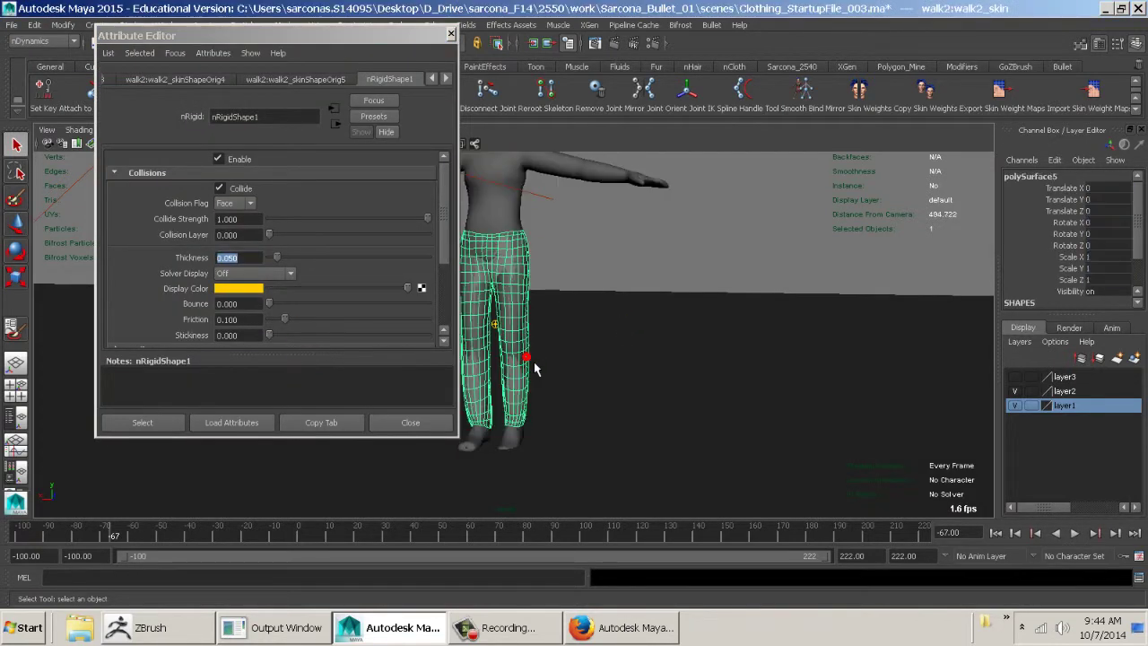
scroll(329, 317, "up", 6)
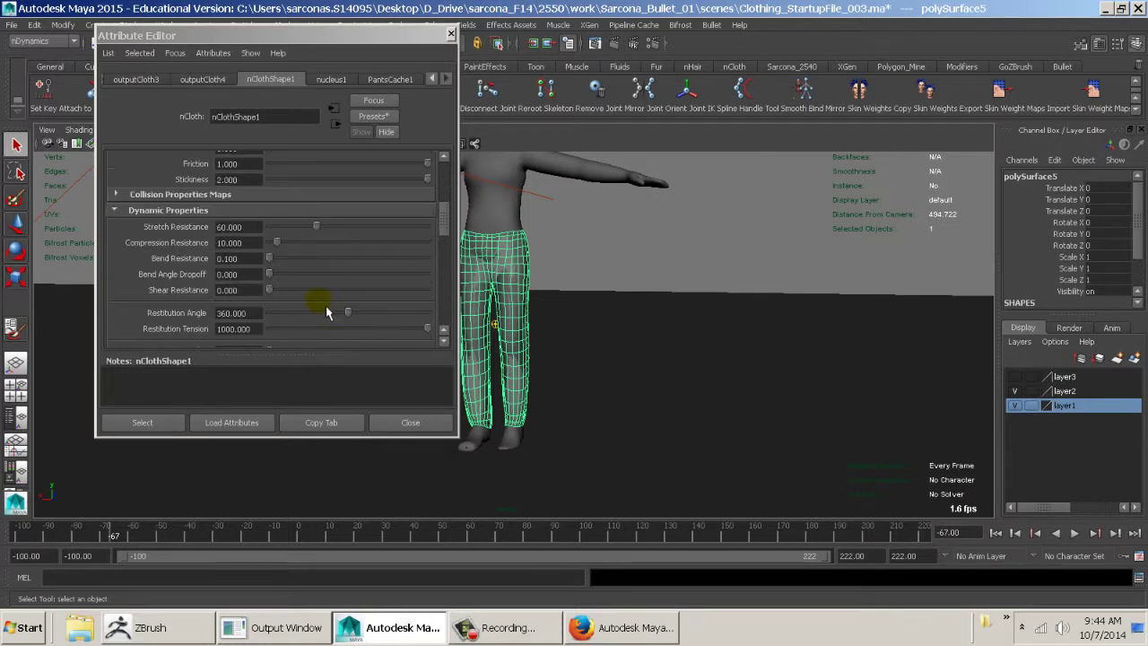
left_click_drag(314, 262, 290, 287)
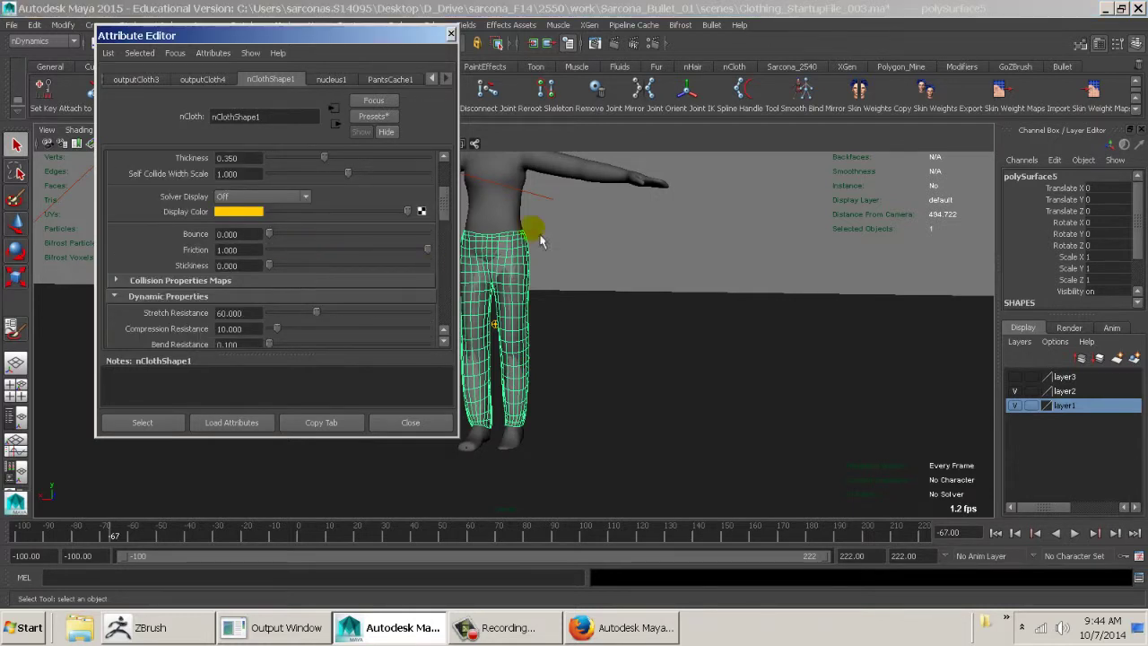
left_click(415, 422)
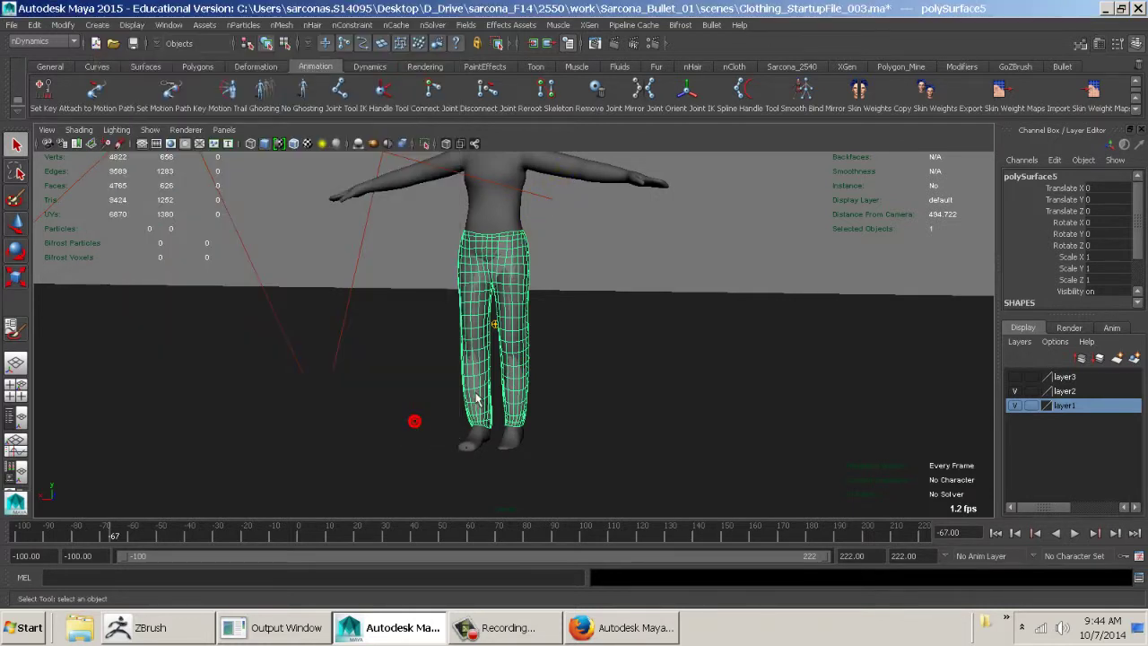
- Return to frame -100, make layer3 visible, and select the shirt on the character
left_click(590, 261)
left_click_drag(566, 265, 419, 292, "alt")
left_click_drag(476, 299, 487, 367, "alt")
left_click(996, 533)
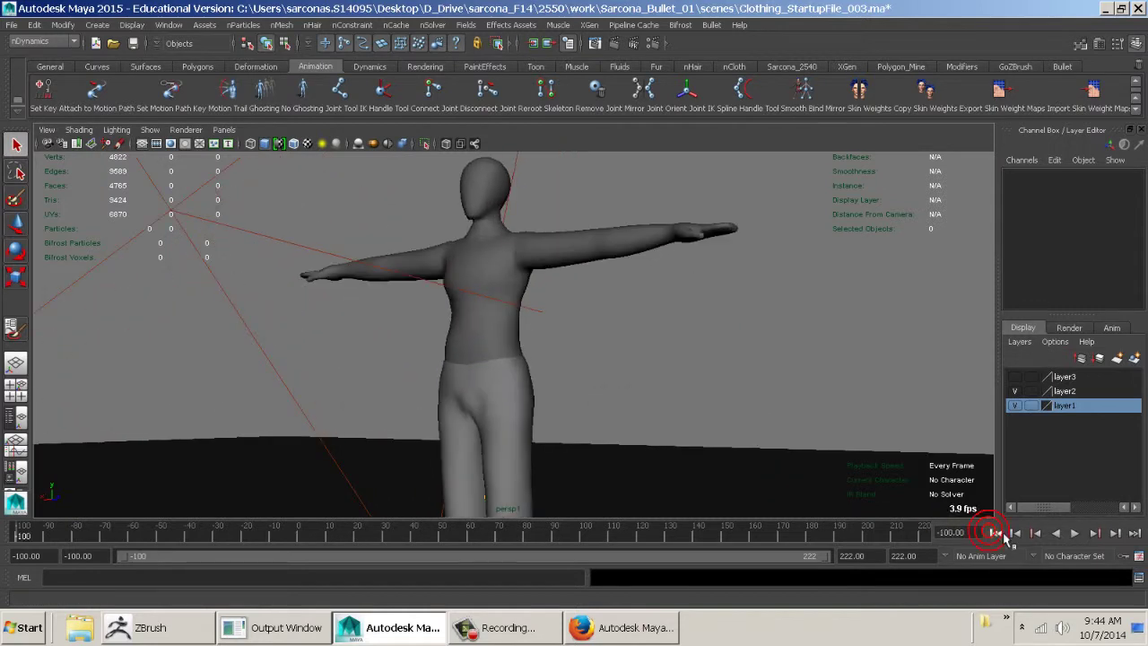
left_click(1015, 377)
left_click_drag(587, 318, 529, 296, "alt")
left_click(504, 290)
- Examine the shirt's fit around the torso and sleeves from several angles and scrub the timeline back to frame -100
right_click_drag(529, 296, 641, 297, "alt")
middle_click_drag(641, 297, 700, 367, "alt")
right_click_drag(700, 367, 775, 385, "alt")
left_click_drag(774, 385, 731, 367, "alt")
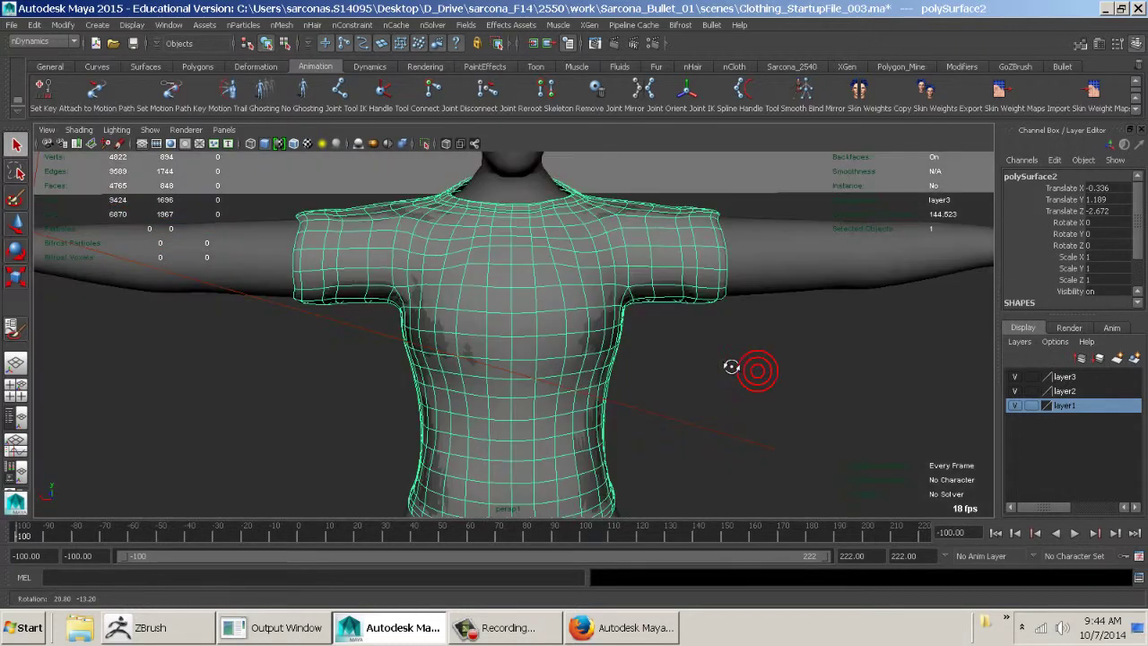
right_click_drag(730, 367, 647, 345, "alt")
middle_click_drag(648, 346, 646, 354, "alt")
right_click_drag(646, 354, 616, 313, "alt")
middle_click_drag(615, 313, 593, 296, "alt")
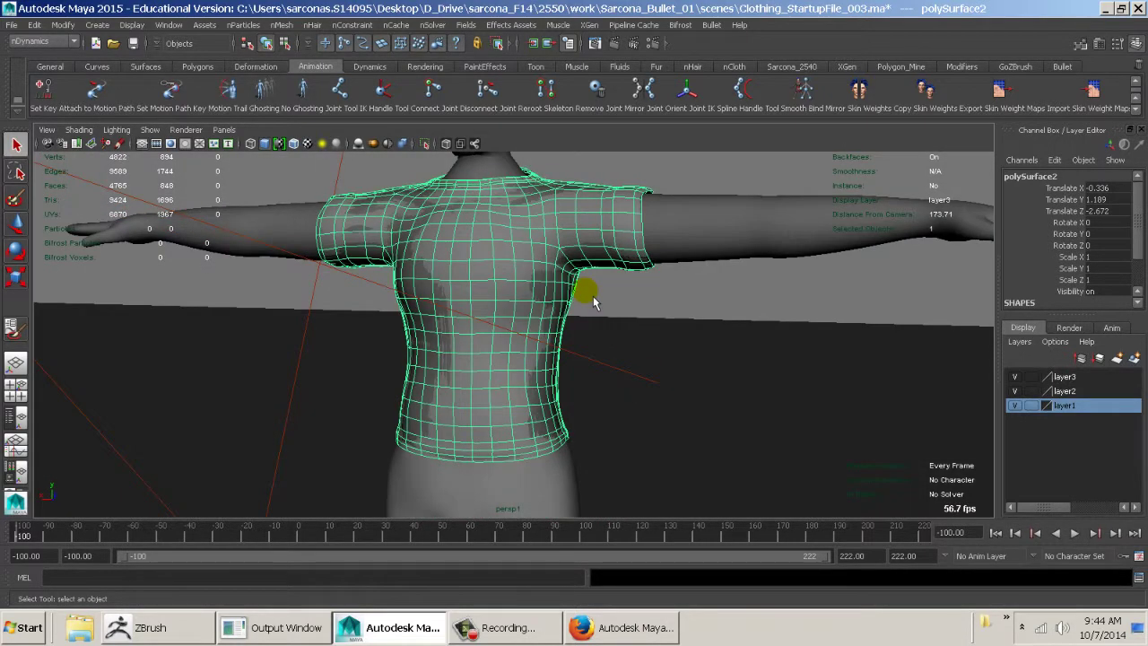
right_click_drag(675, 330, 481, 324, "alt")
left_click_drag(481, 324, 401, 443, "alt")
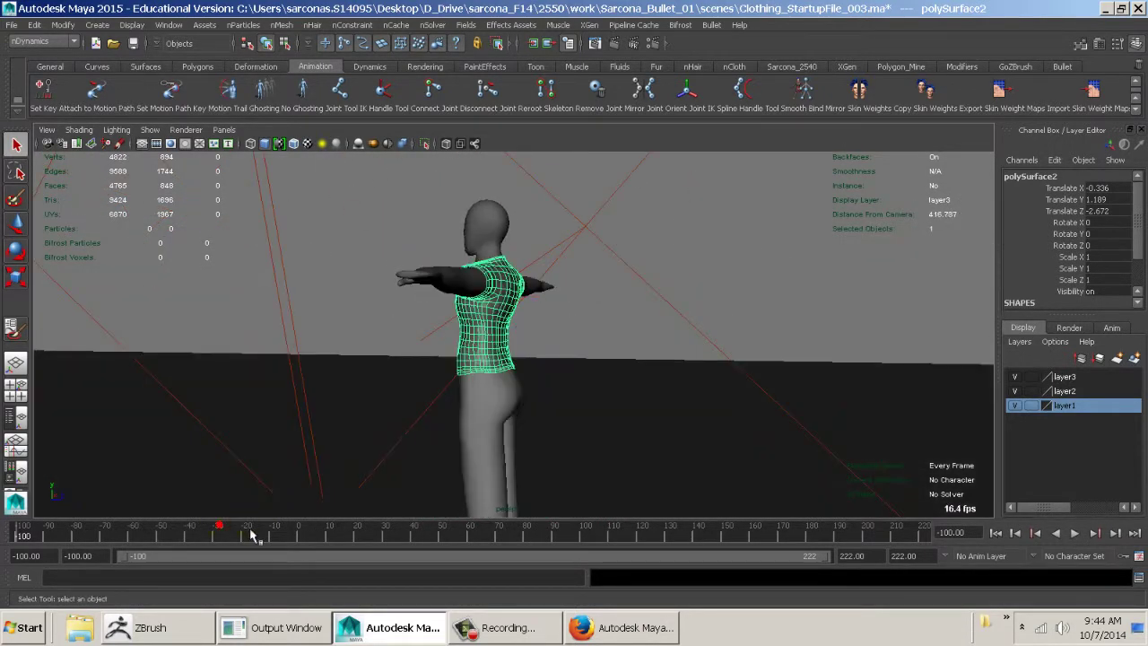
left_click_drag(251, 530, 23, 532)
left_click_drag(290, 403, 467, 399, "alt")
right_click_drag(467, 400, 628, 340, "alt")
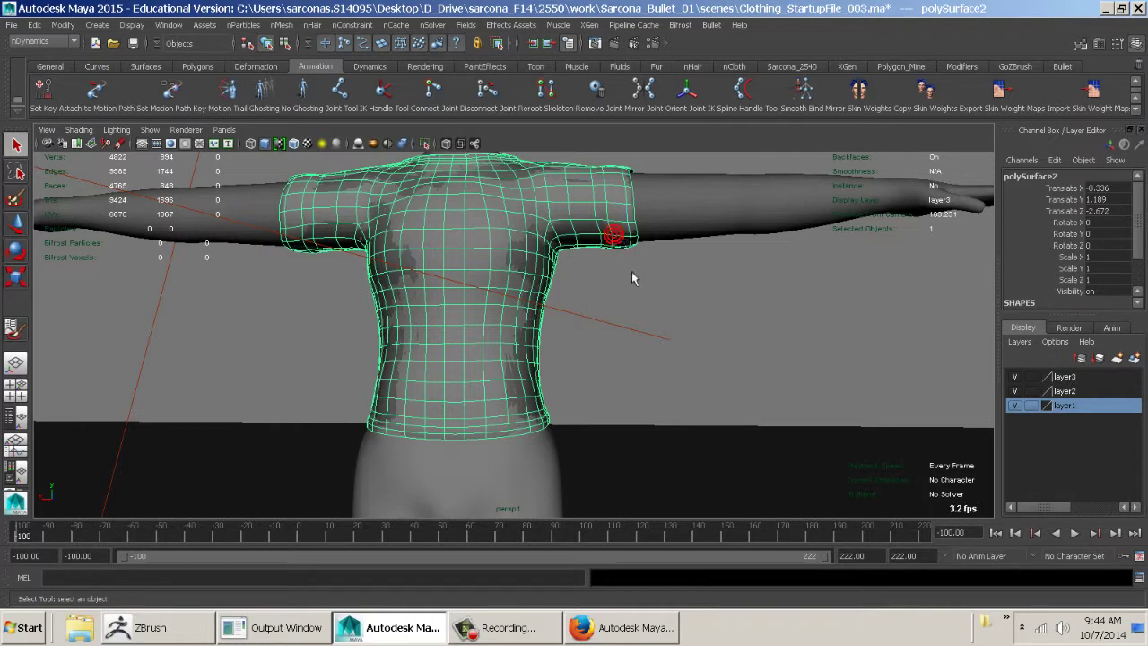
- Select only the shirt mesh, convert it to nCloth, and display it with smooth mesh preview
left_click(705, 231, "shift")
left_click_drag(708, 278, 712, 321, "alt")
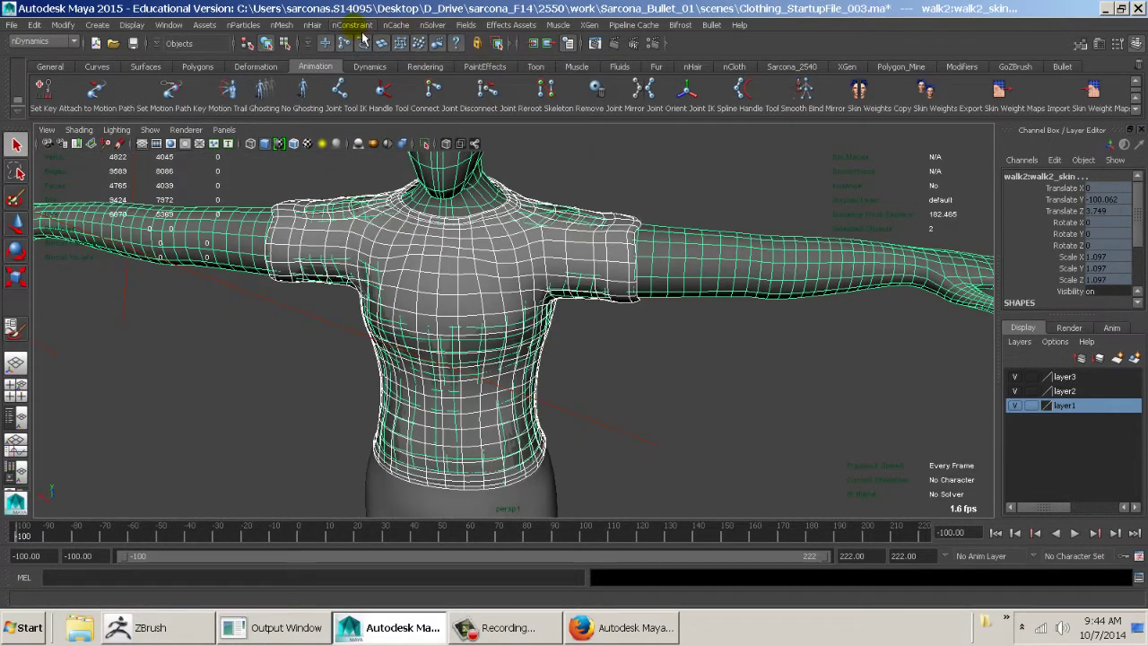
left_click(525, 230)
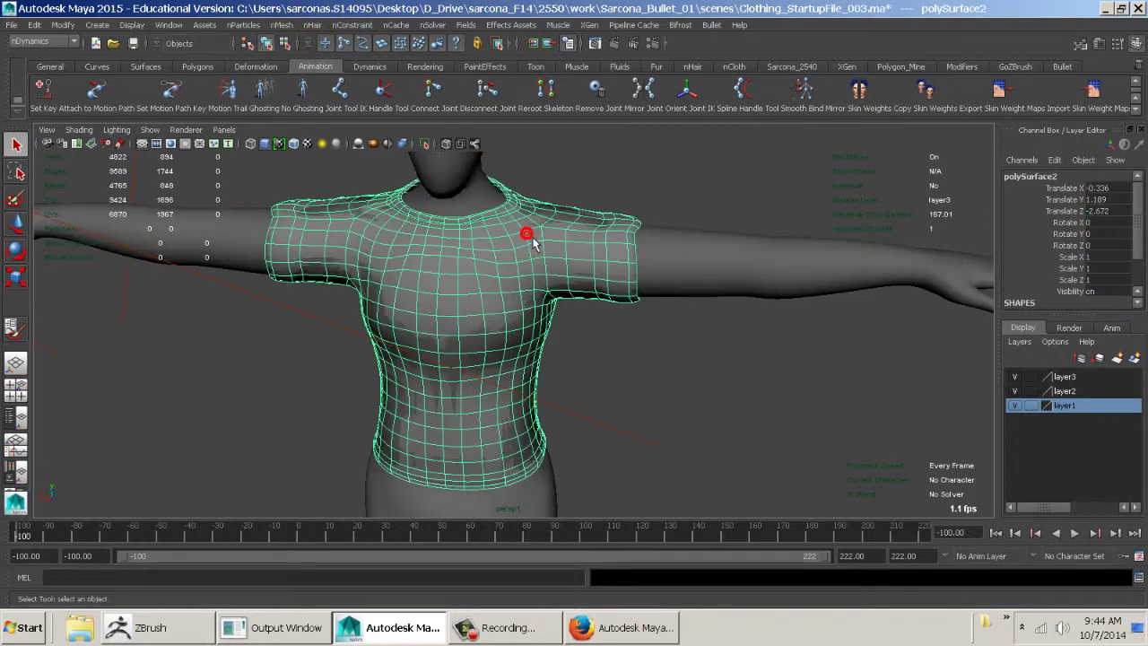
left_click(282, 24)
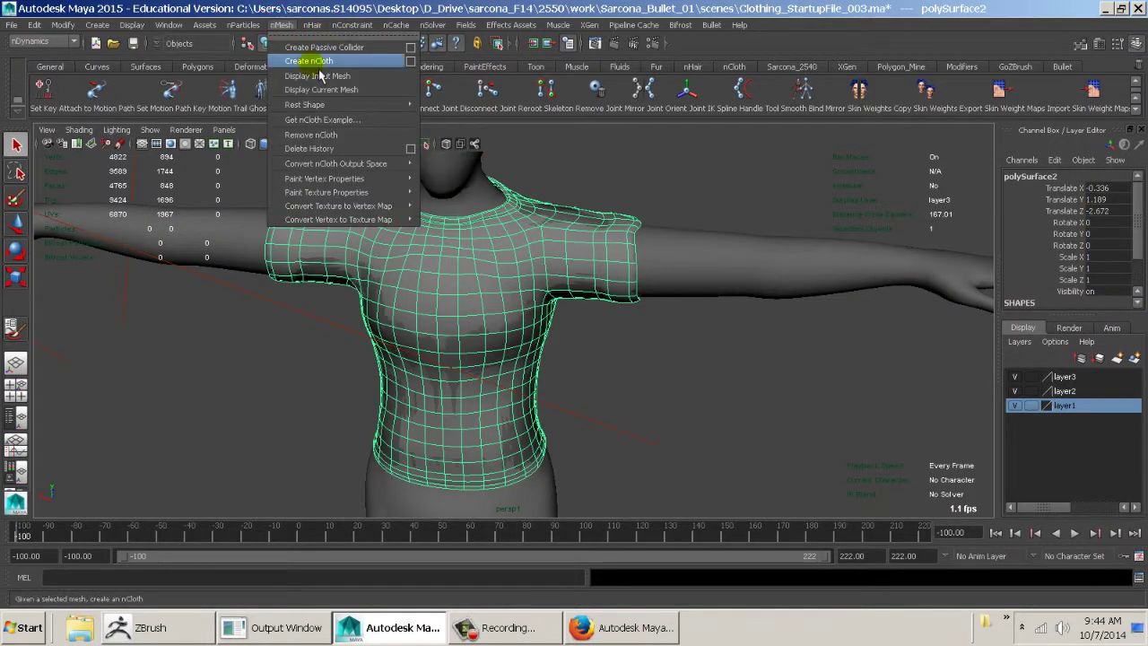
left_click(316, 63)
left_click_drag(628, 334, 561, 286, "alt")
left_click(561, 282)
key("3")
left_click_drag(668, 357, 555, 351, "alt")
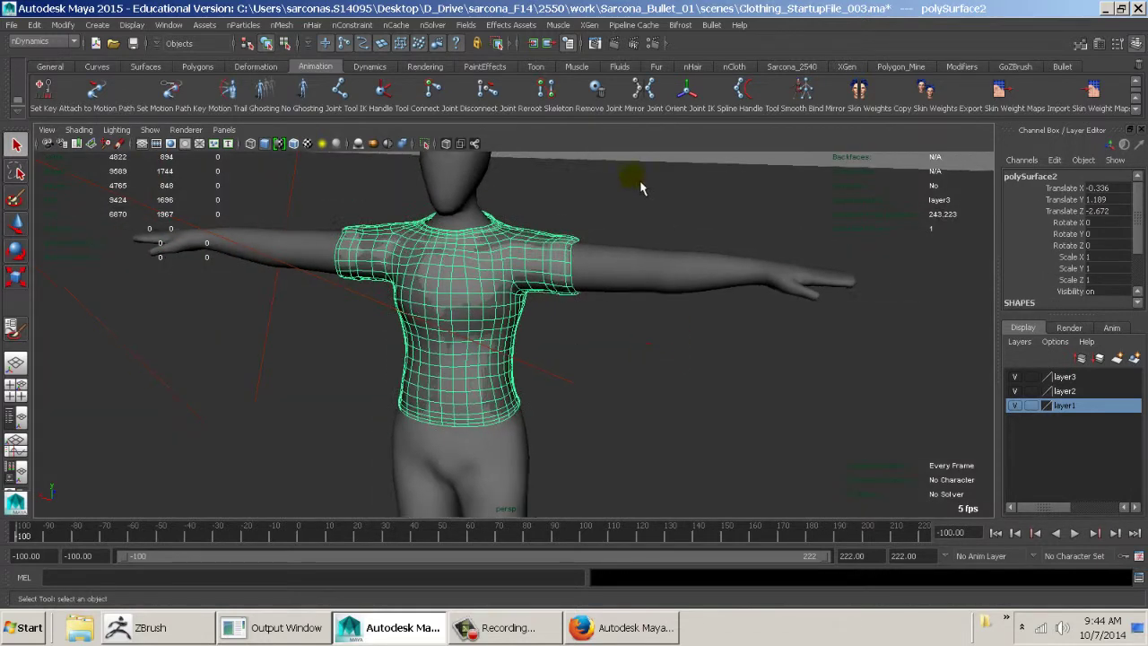
- Clear the selection, fit the whole figure in view, and set the playback range's end to frame 60
left_click(658, 154)
right_click_drag(735, 246, 479, 236, "alt")
left_click_drag(611, 274, 628, 239, "alt")
right_click_drag(630, 239, 494, 250, "alt")
middle_click_drag(536, 248, 523, 185, "alt")
middle_click_drag(589, 224, 624, 215, "alt")
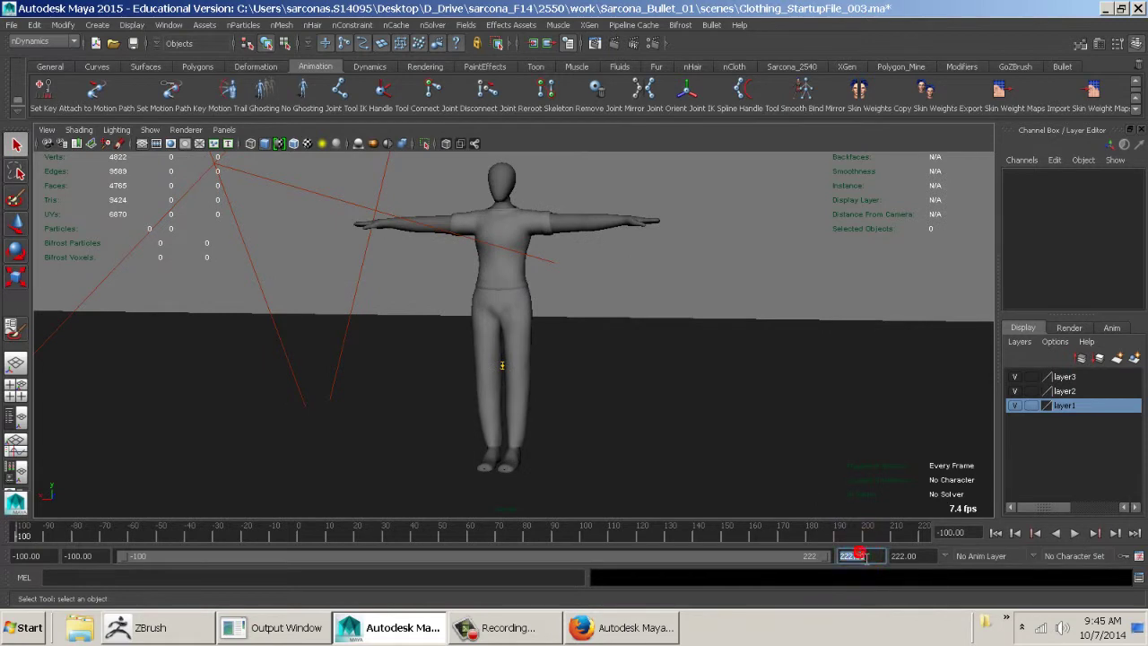
type("60")
key("Return")
- Playblast the shortened frame range from the front view and play the resulting movie in VLC media player
mouse_move(541, 469)
left_mouse_down("alt")
mouse_move(580, 476)
mouse_move(549, 475)
left_mouse_up("alt")
right_click(489, 535)
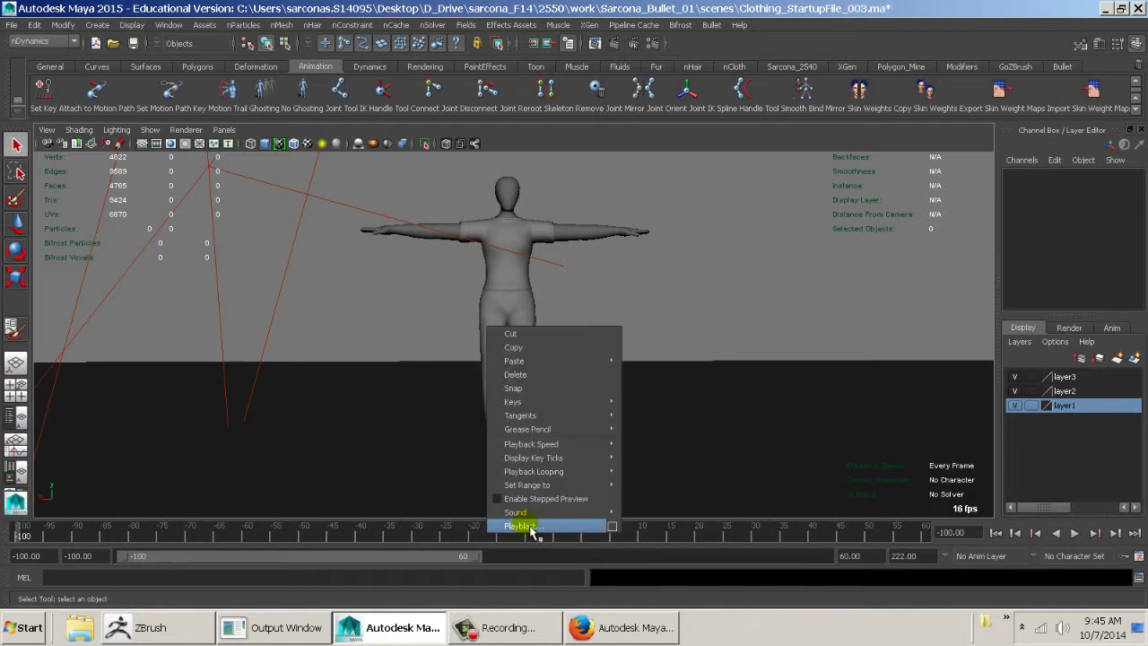
left_click(613, 527)
left_click(475, 462)
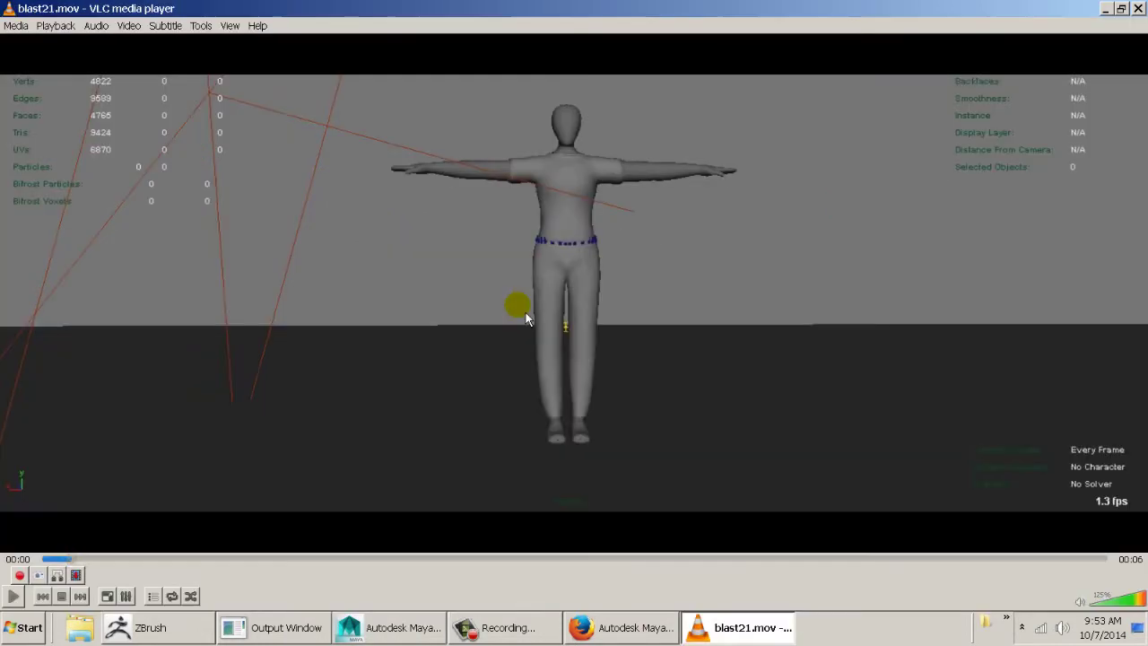
key("space")
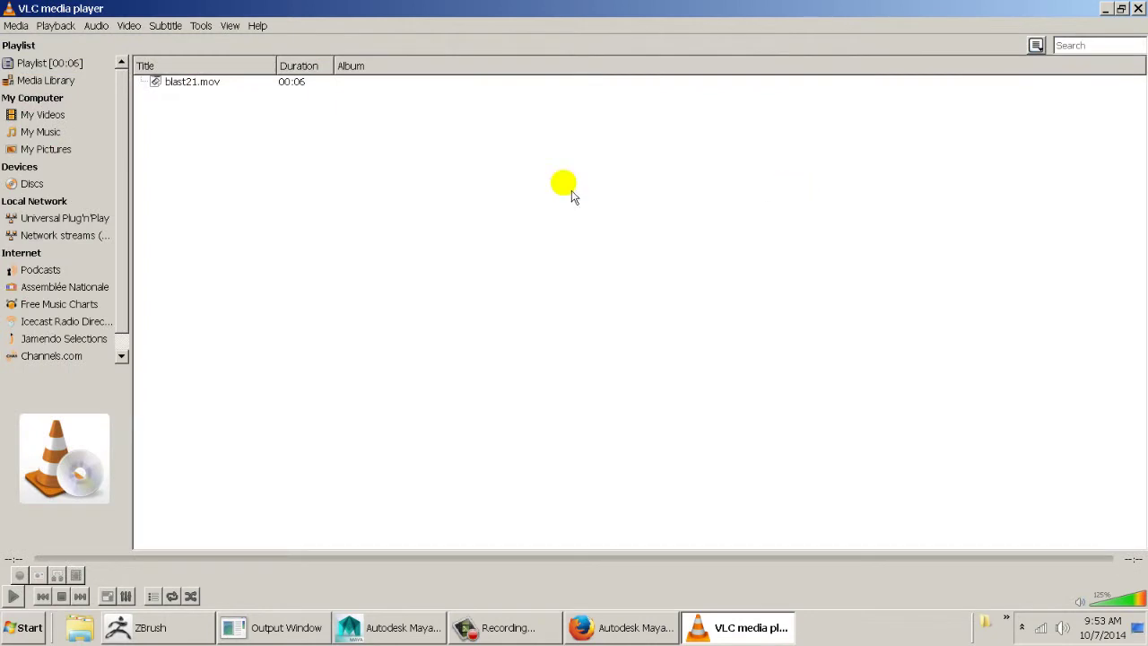
- Close the playblast movie, switch to Maya, select the shirt, return to frame -100, and show its nCloth attributes
left_click(6, 12)
left_click(6, 13)
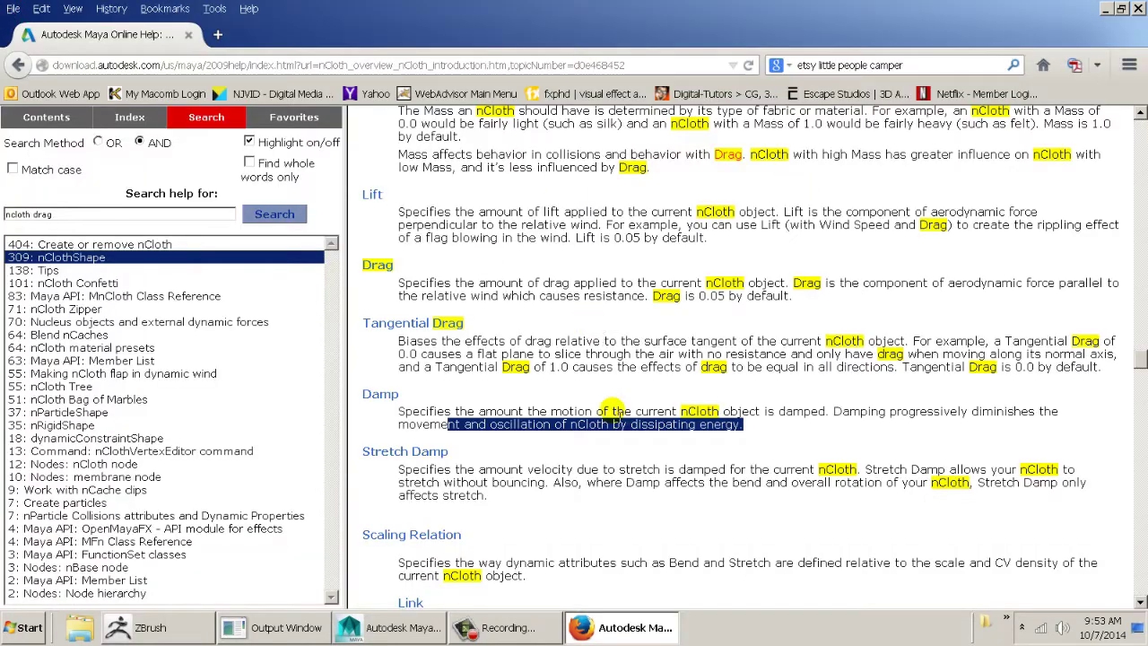
left_click(361, 626)
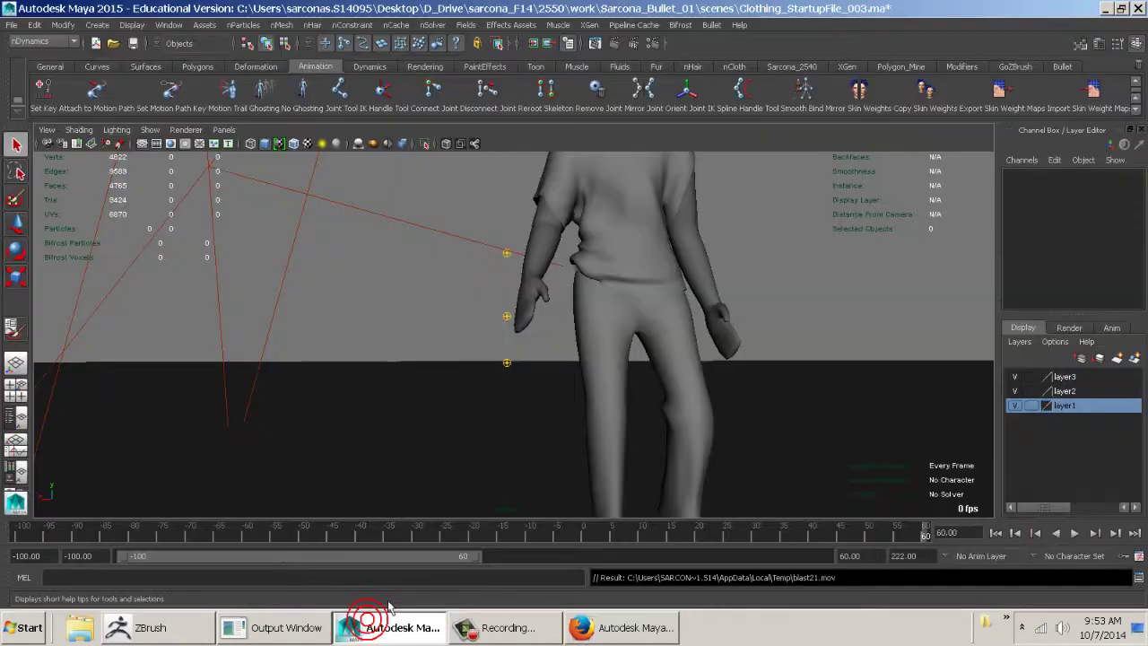
left_click(599, 227)
left_click(996, 532)
key("ctrl+a")
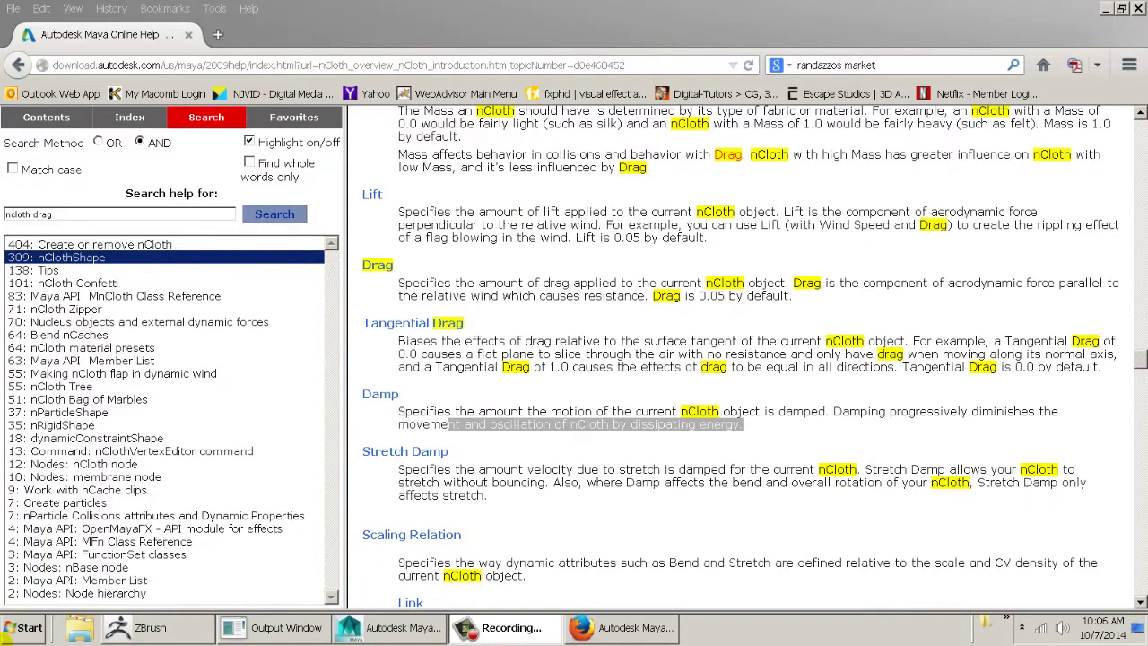
left_click(368, 628)
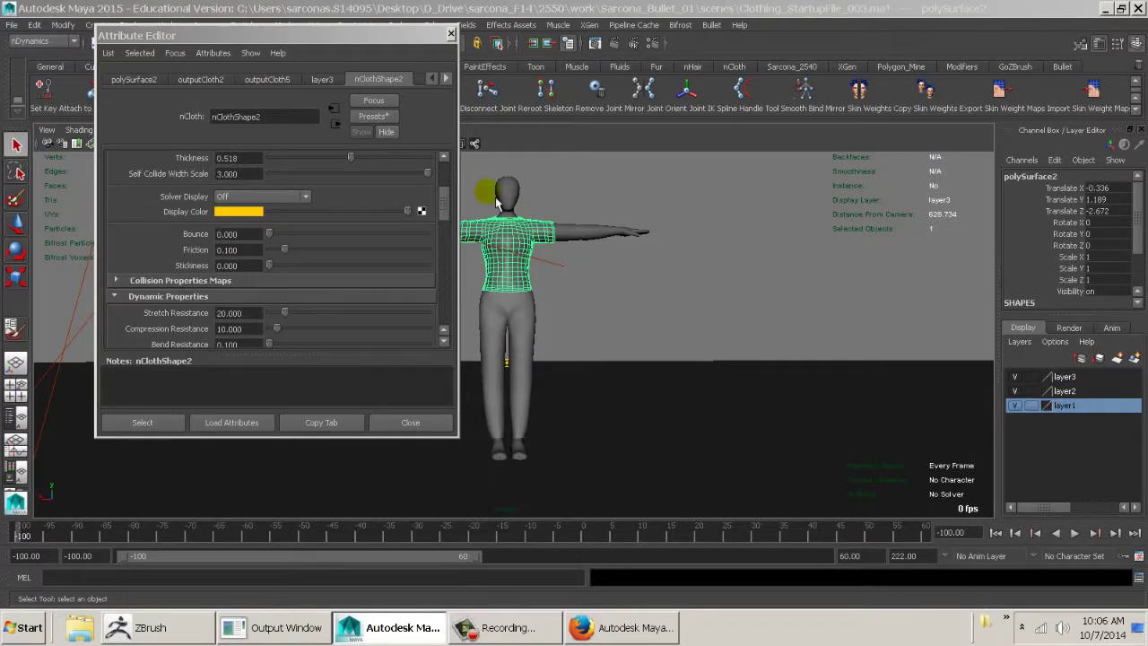
- Set the shirt nCloth's Damp to 2.398, Drag to 0.498 and Mass to 10, and close its attributes
scroll(260, 247, "down", 5)
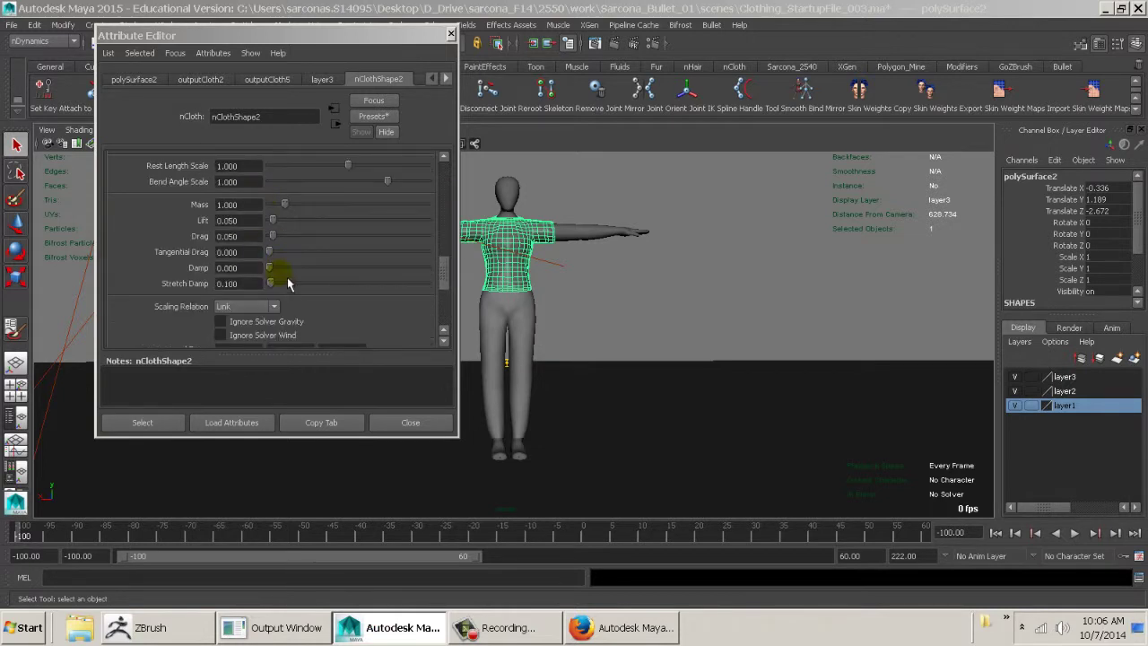
left_click_drag(280, 267, 316, 277)
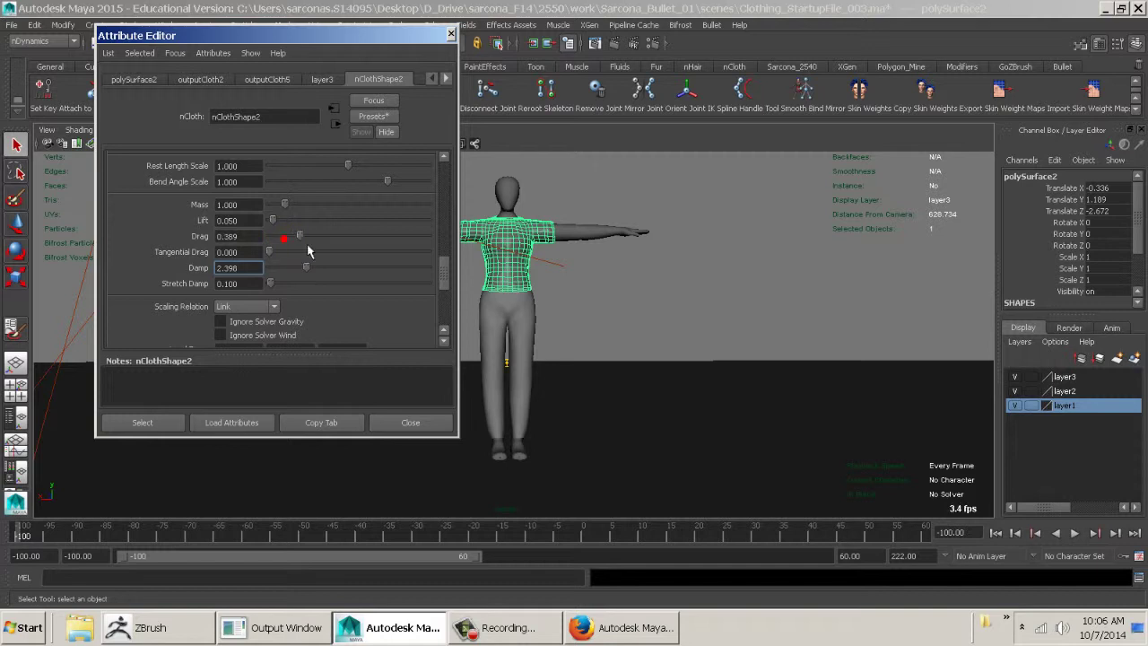
left_click(256, 204)
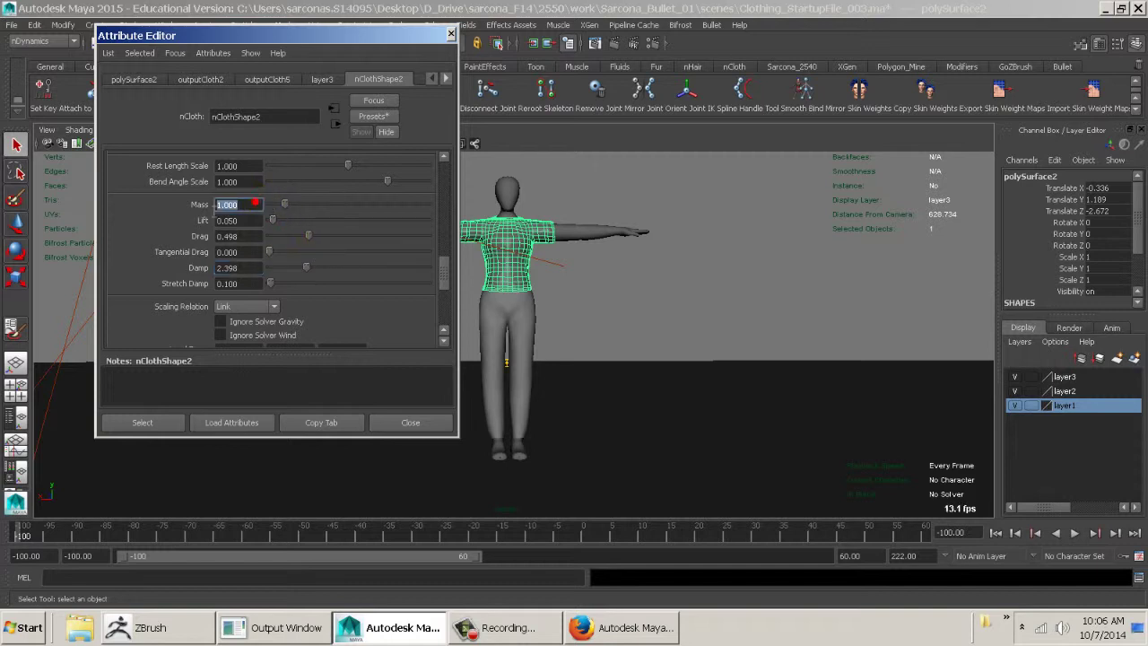
type("10")
key("Return")
left_click(408, 422)
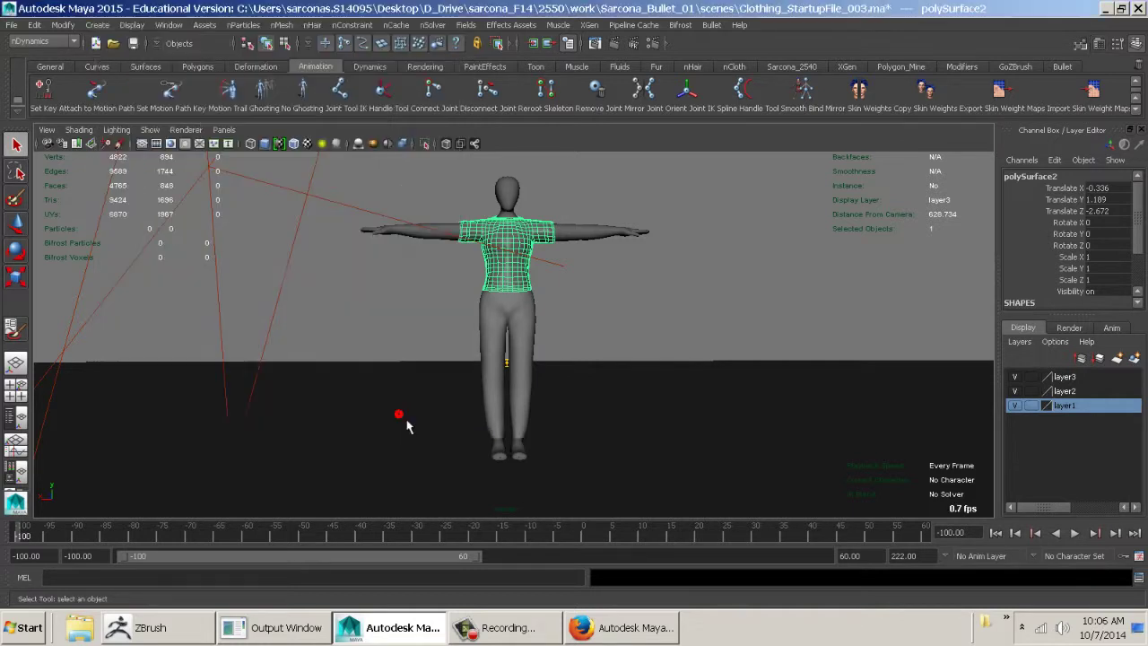
- Playblast the walk from frame -100 to 60 with nothing selected, then watch the movie in VLC media player and close it
right_click(465, 537)
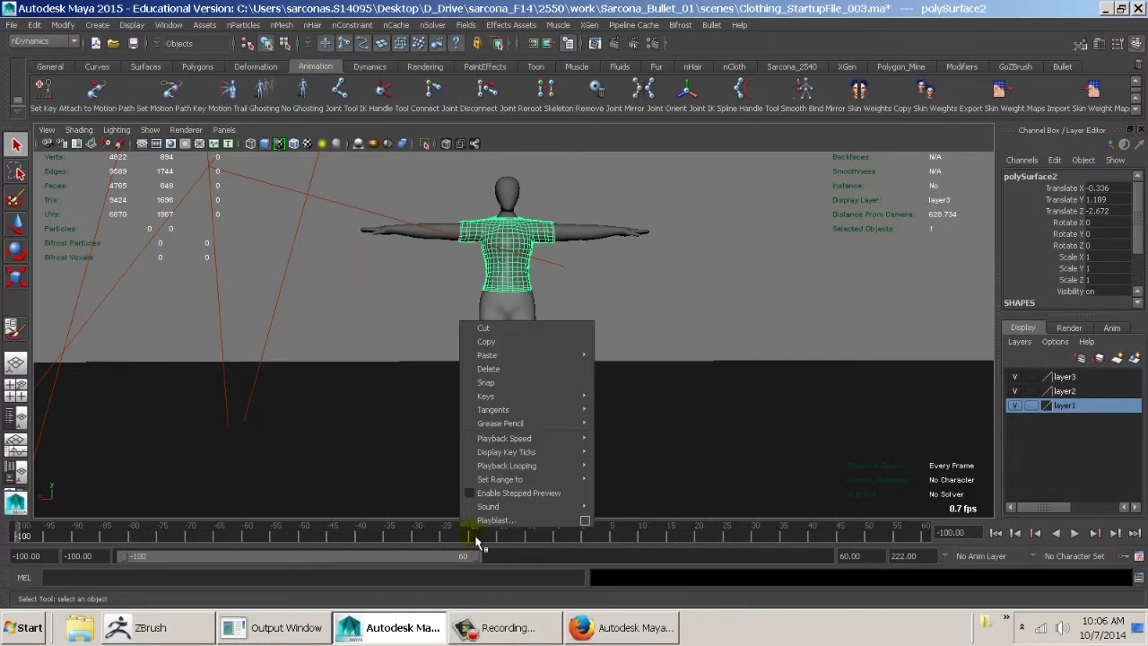
left_click(715, 320)
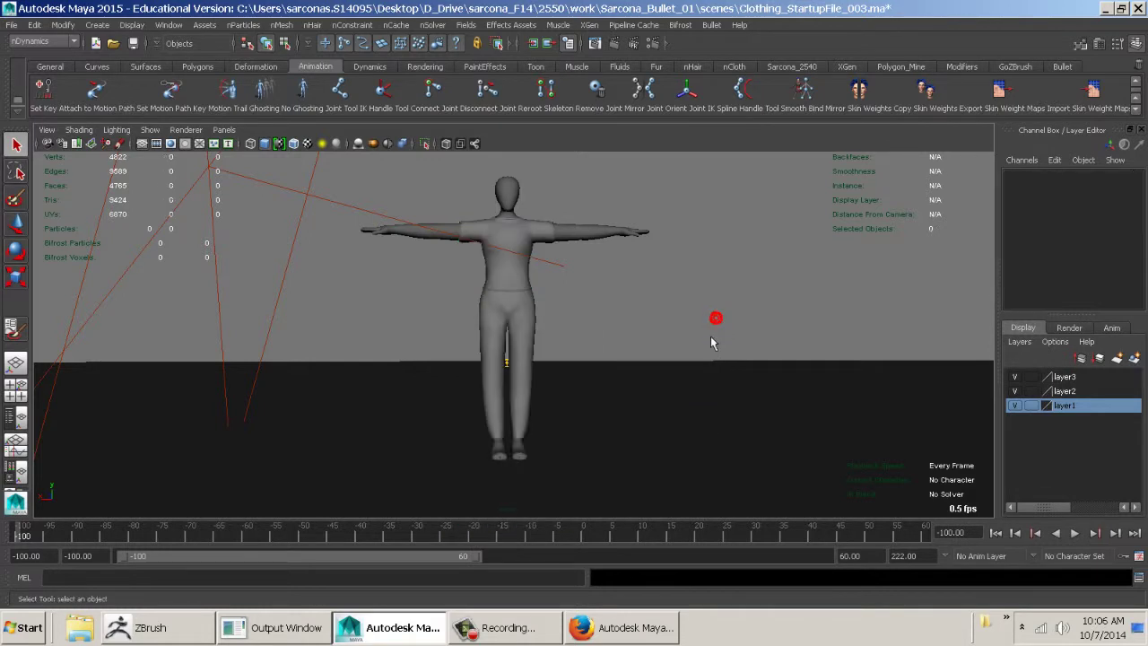
right_click_drag(677, 423, 503, 421, "alt")
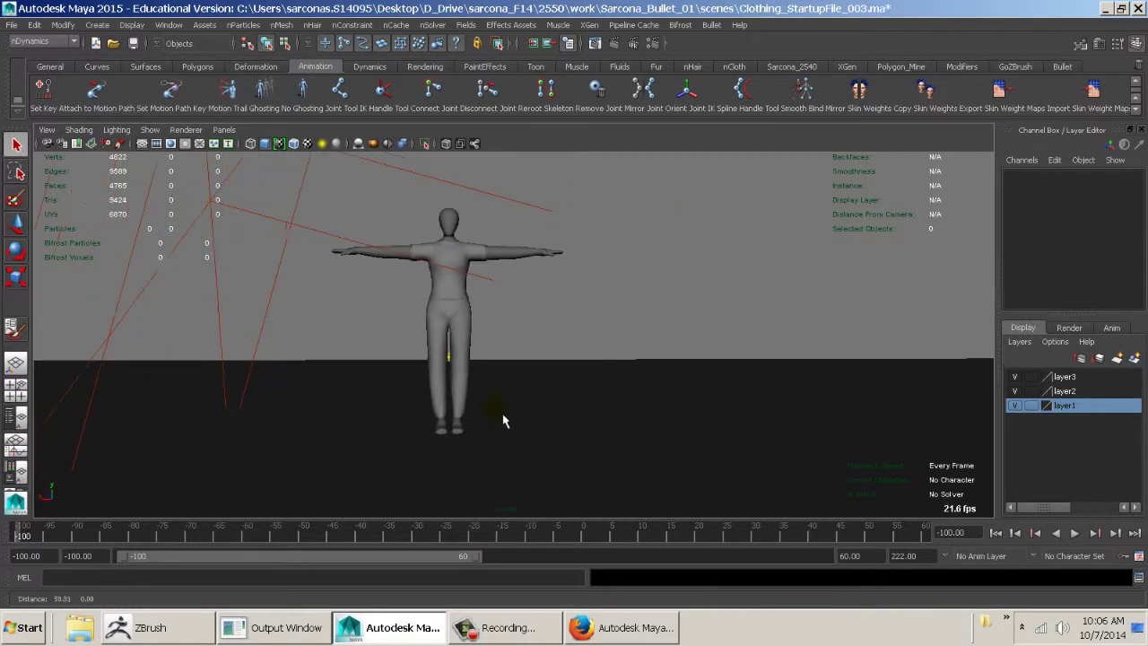
right_click(463, 536)
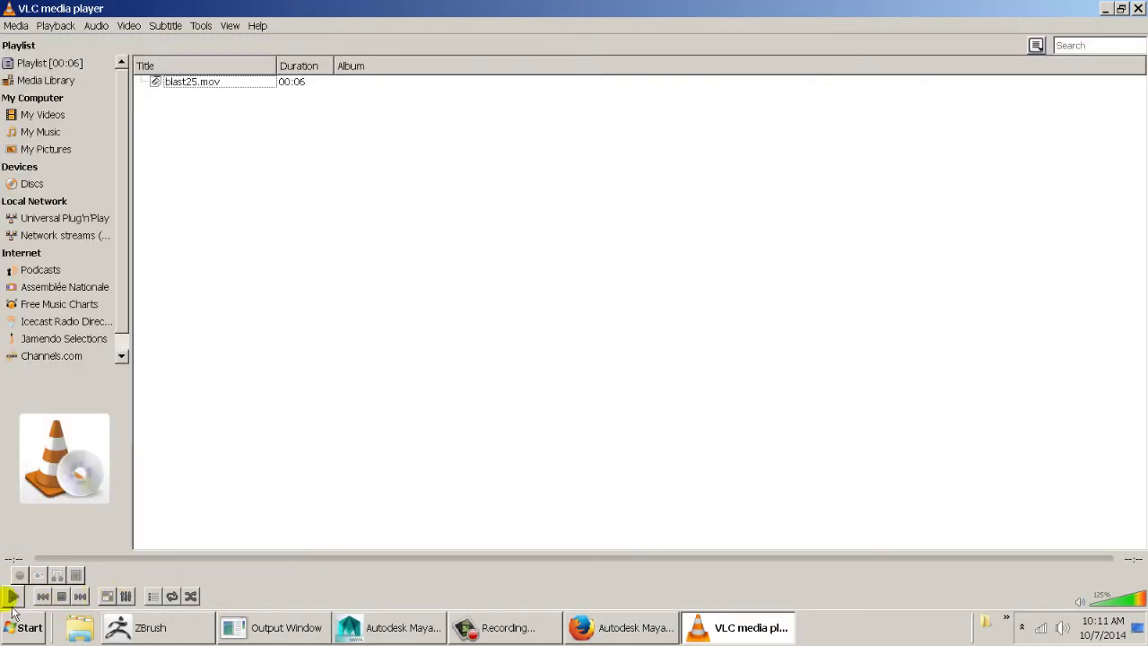
left_click(11, 597)
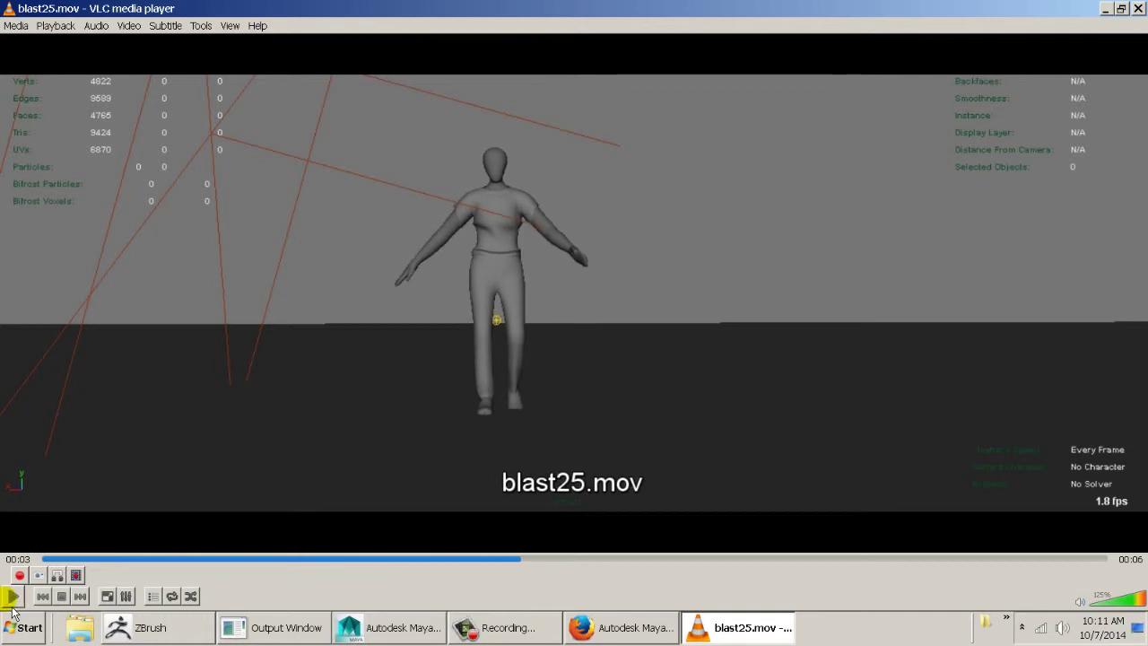
left_click(11, 606)
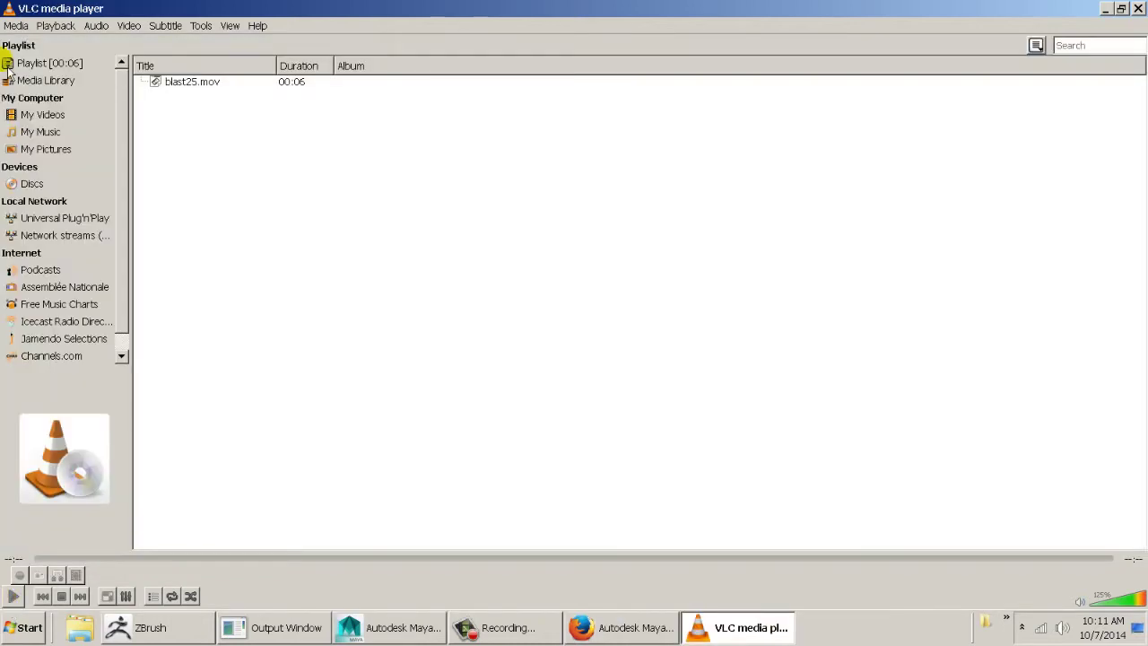
double_click(8, 8)
- Switch to Maya, reselect the shirt, return to frame -100, and set its nCloth Stretch Resistance to 100
left_click(392, 628)
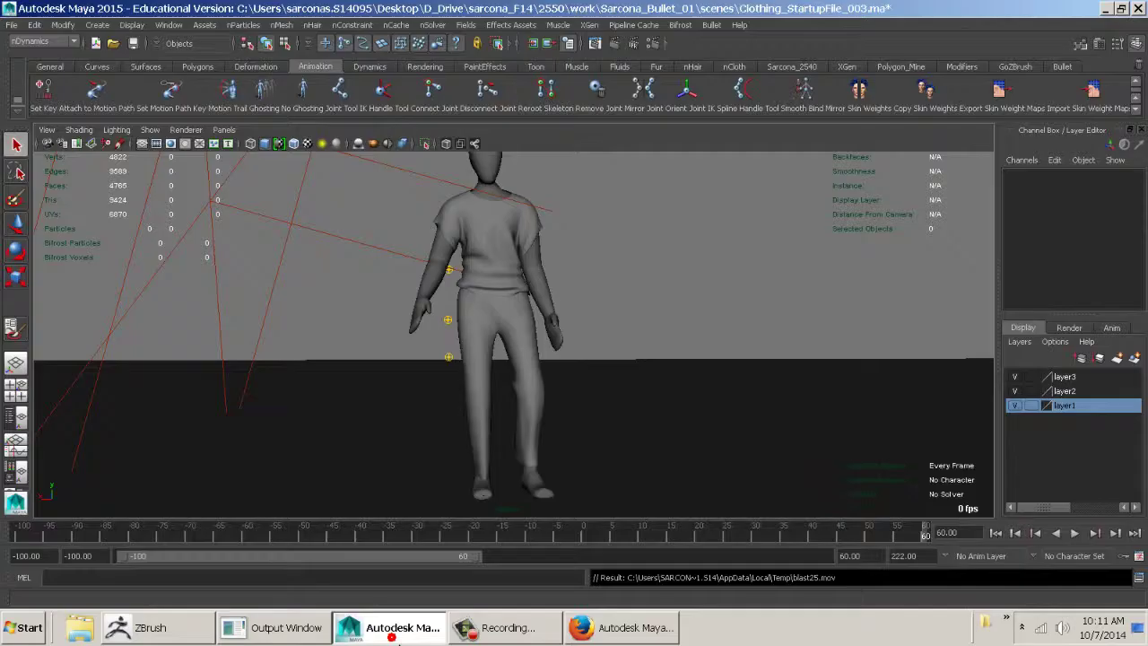
left_click(506, 287)
key("ctrl+a")
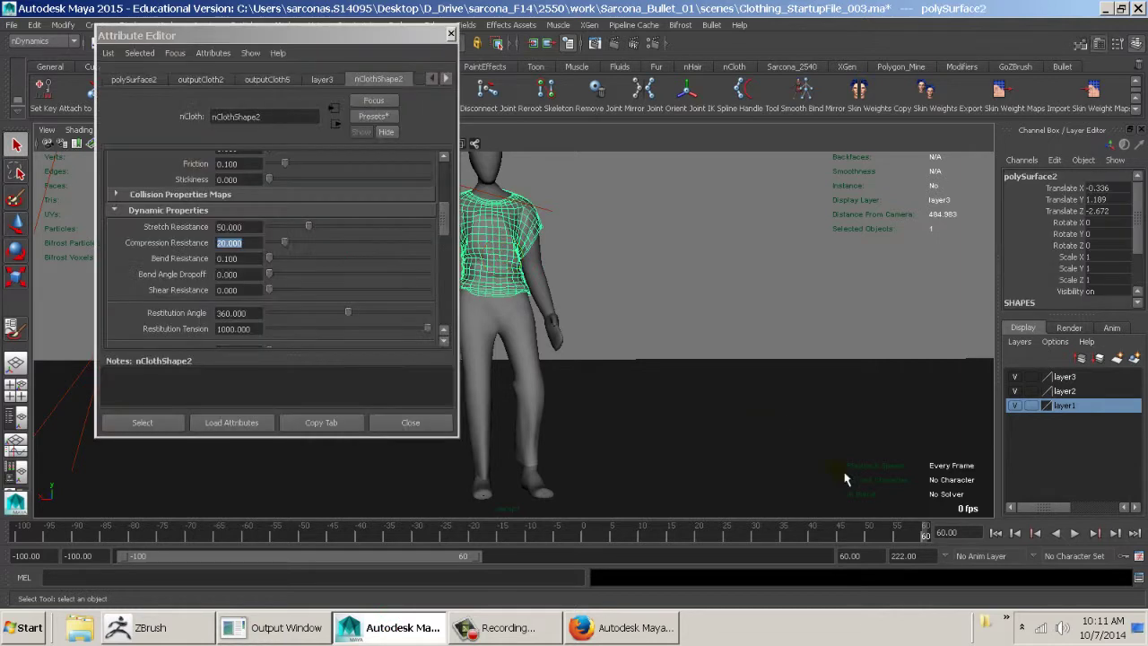
left_click(996, 533)
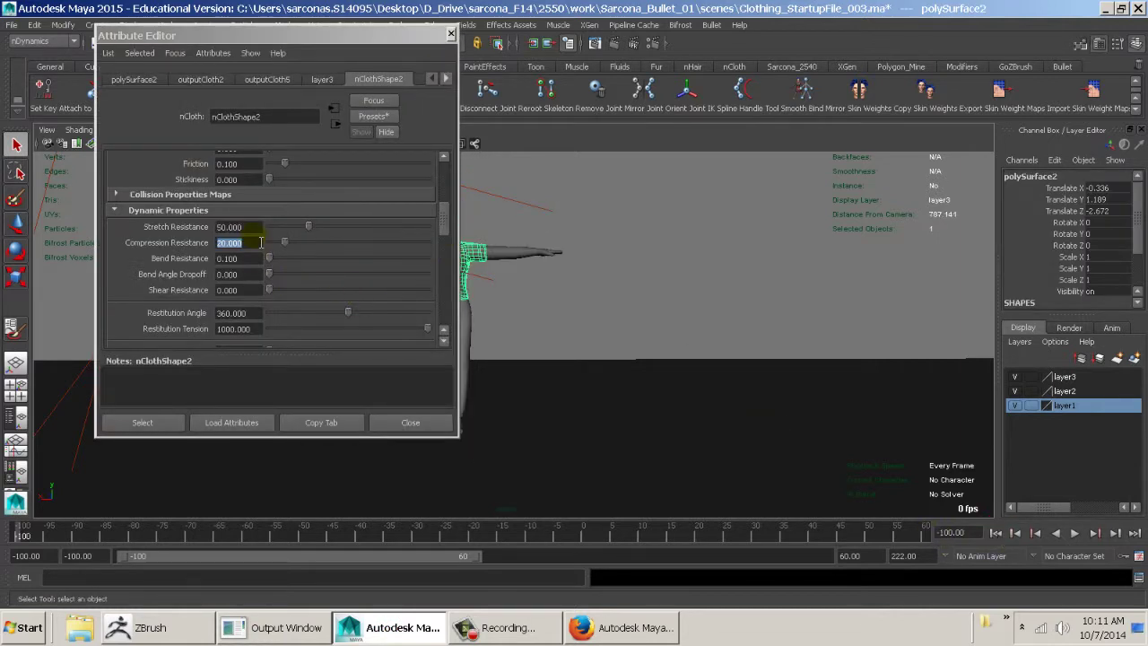
left_click(251, 226)
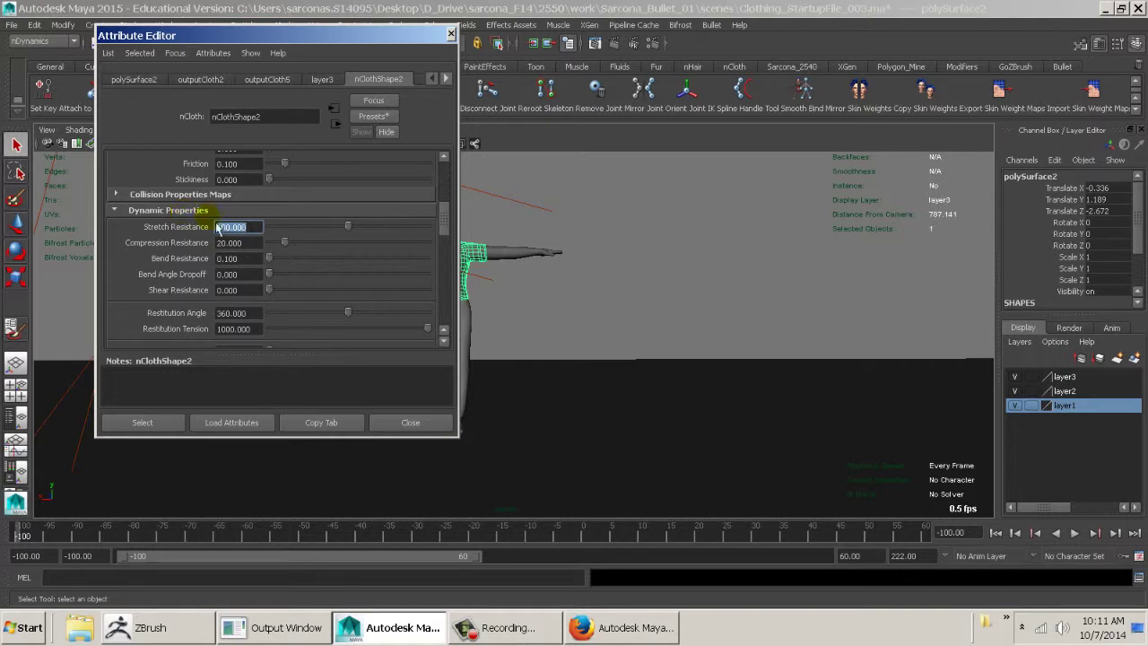
- Set the shirt nCloth's Rest Length Scale to 0.9 and move the Attribute Editor clear of the character
scroll(272, 282, "down", 2)
scroll(267, 285, "down", 10)
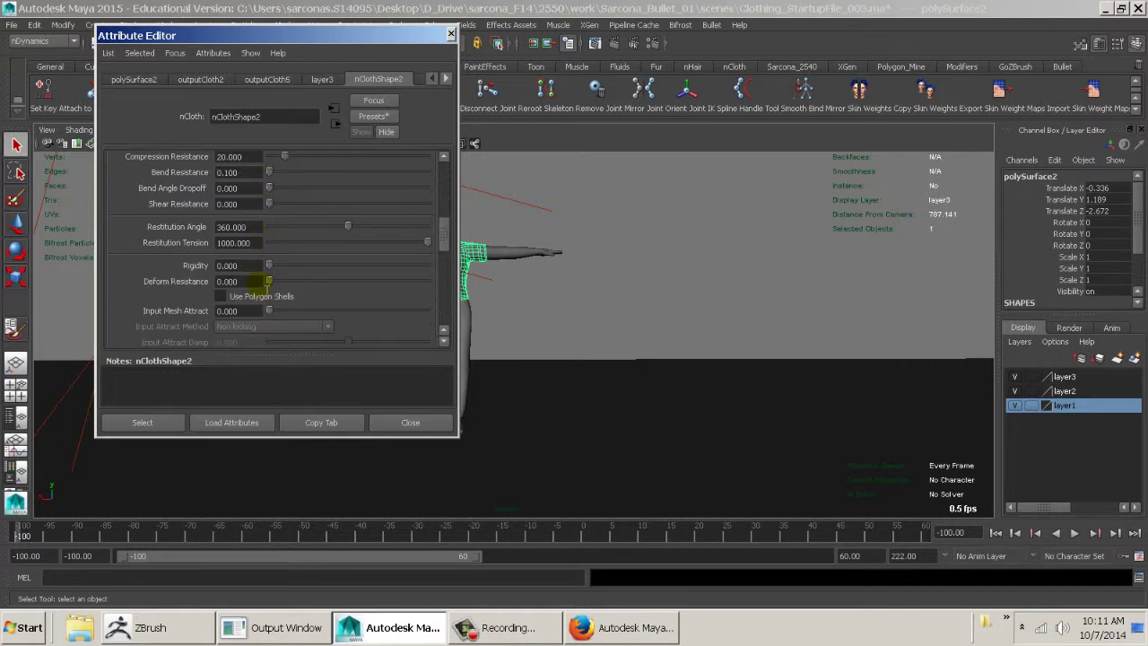
scroll(266, 269, "down", 2)
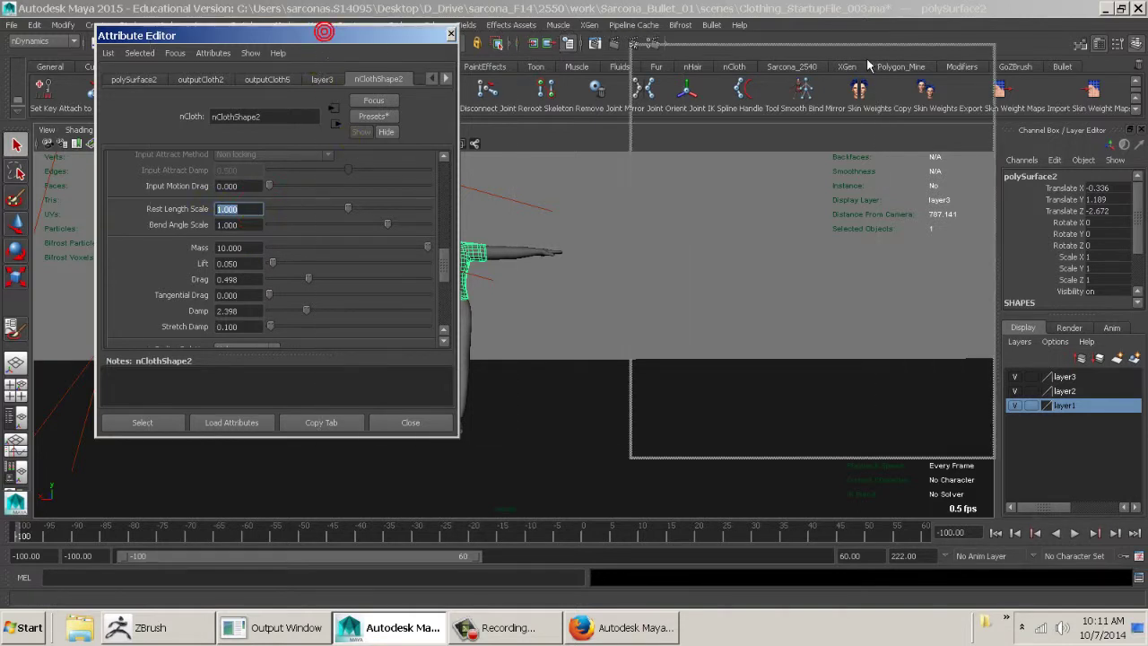
left_click_drag(327, 36, 862, 56)
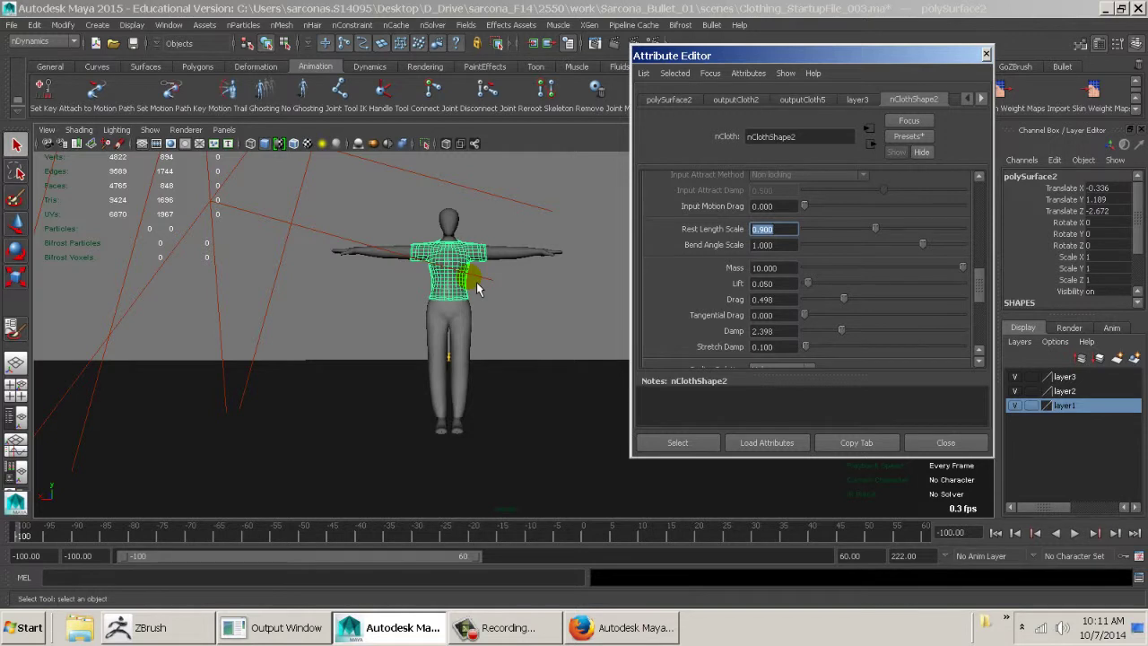
- Play the opening frames of the simulation twice, the second time close up, to check how the shirt contracts around the torso
left_click(1074, 533)
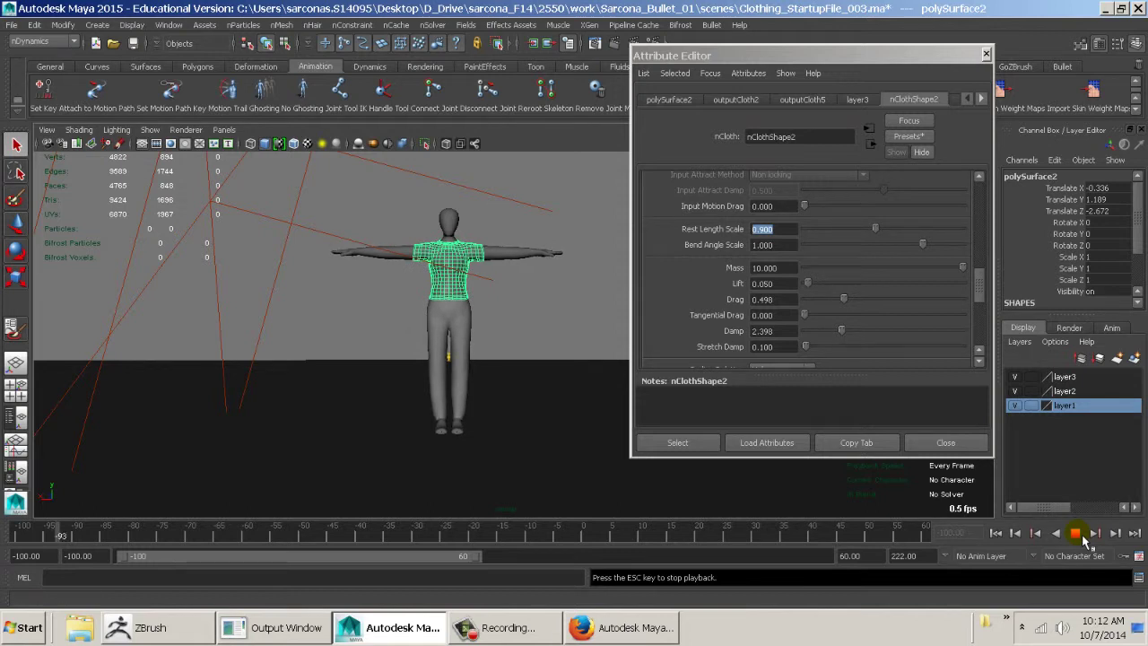
left_click(1076, 533)
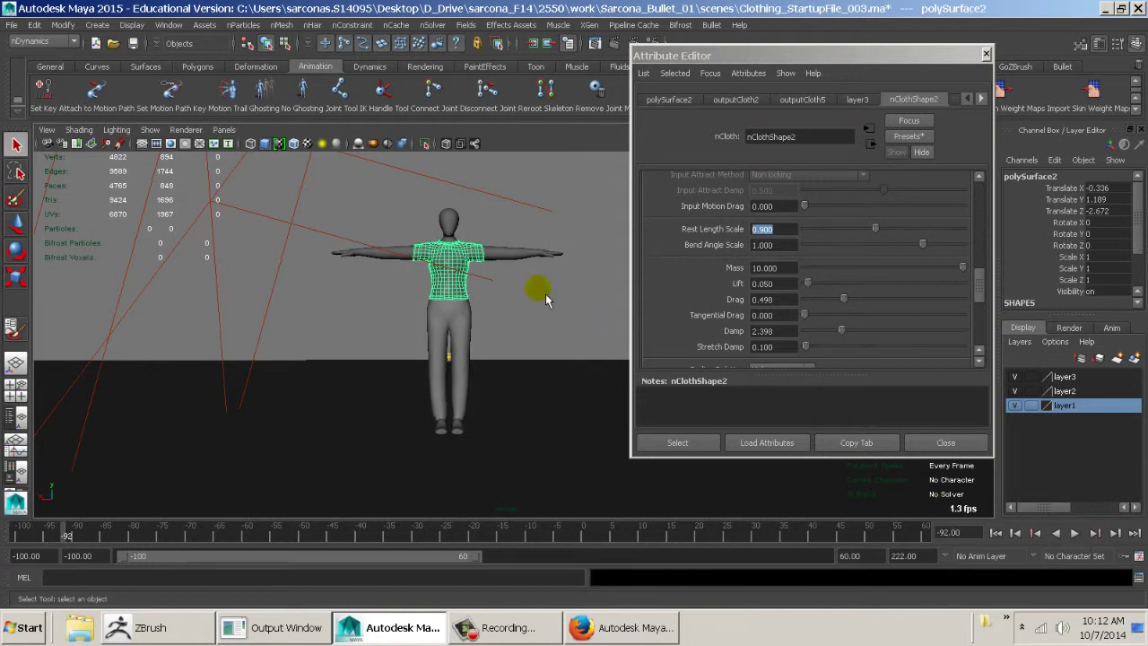
key("f")
left_click_drag(432, 294, 416, 346, "alt")
middle_click_drag(416, 345, 251, 269, "alt")
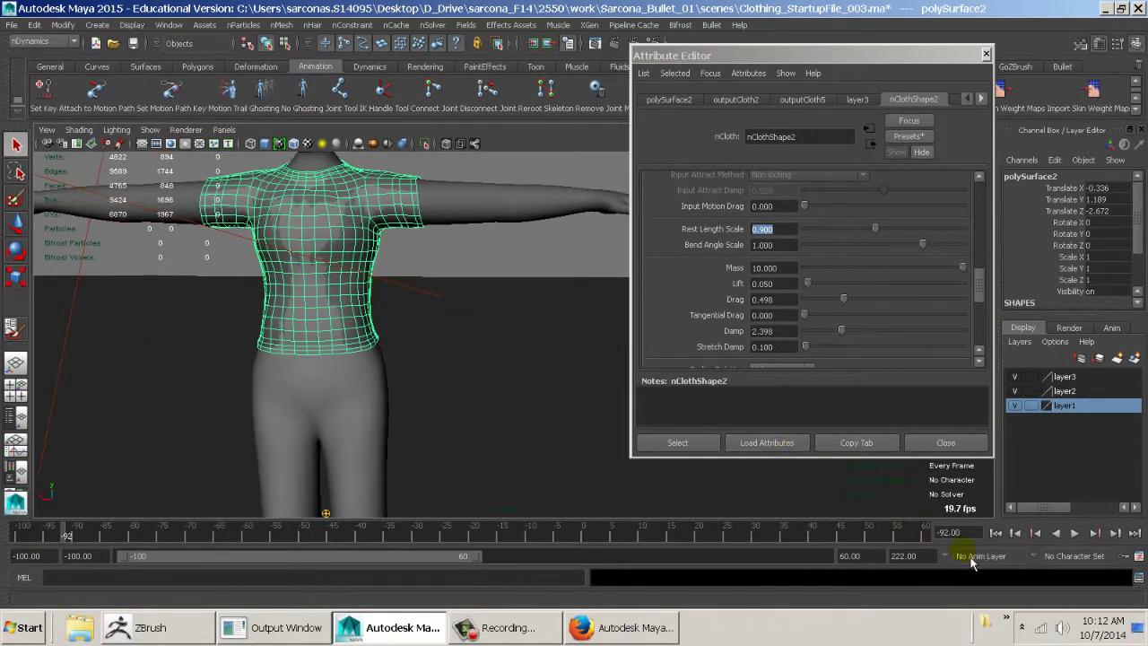
left_click(995, 533)
left_click(1076, 533)
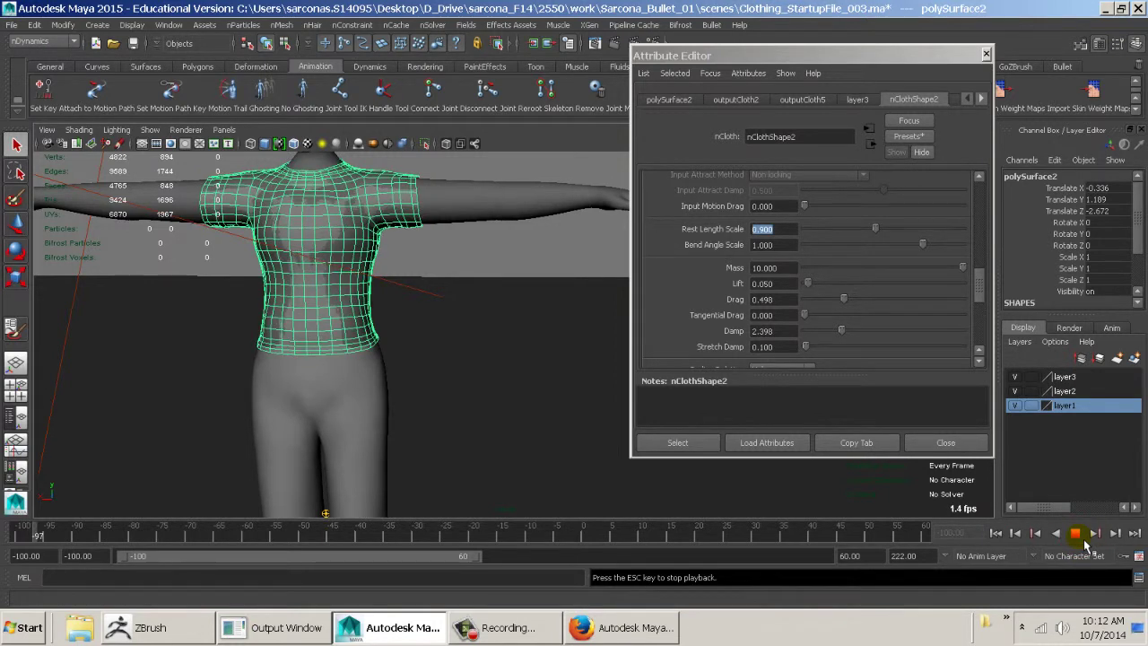
- Return to frame -100 and set the shirt nCloth's Drag to 0.986, Tangential Drag to 0.267 and Damp to 3.439
left_click(996, 533)
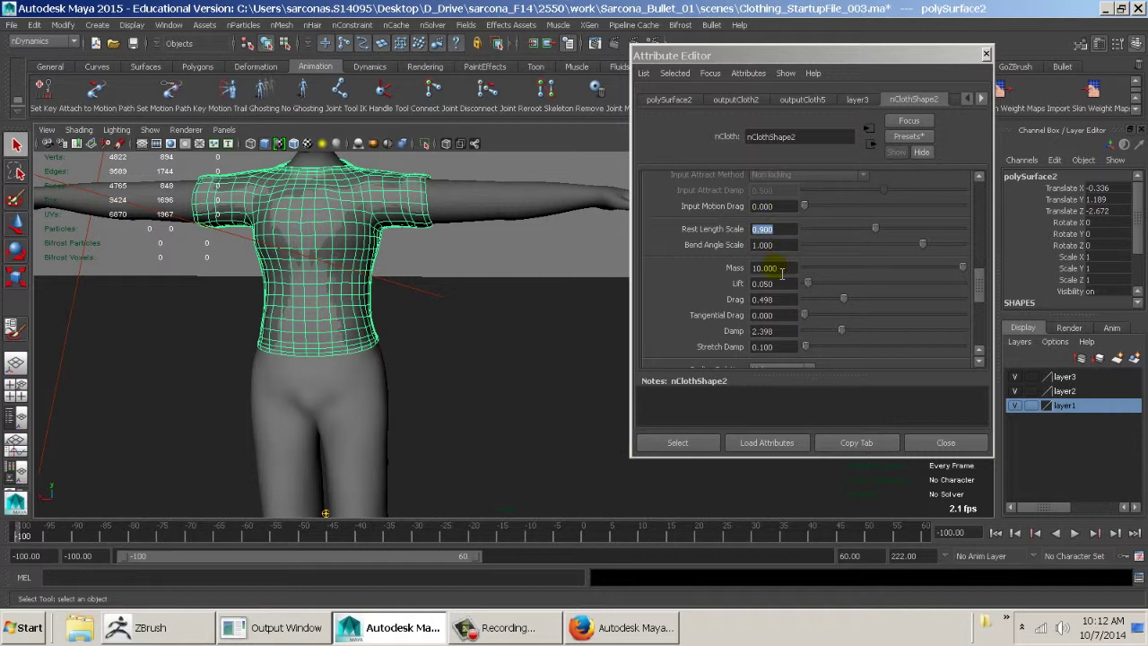
scroll(771, 311, "down", 2)
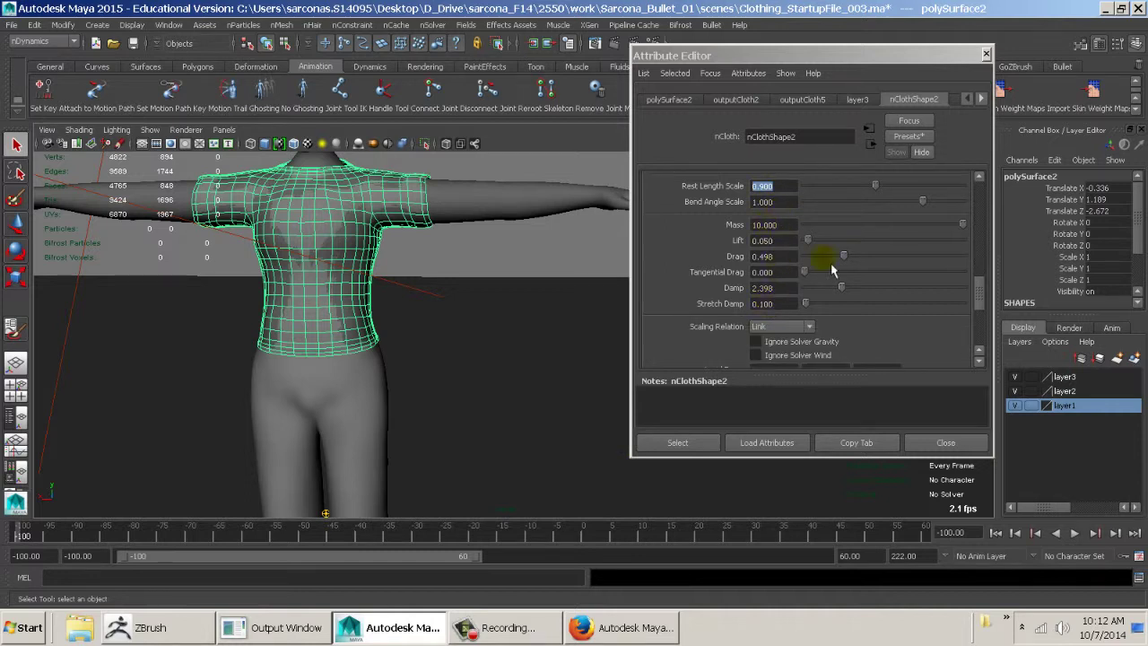
left_click_drag(832, 268, 862, 267)
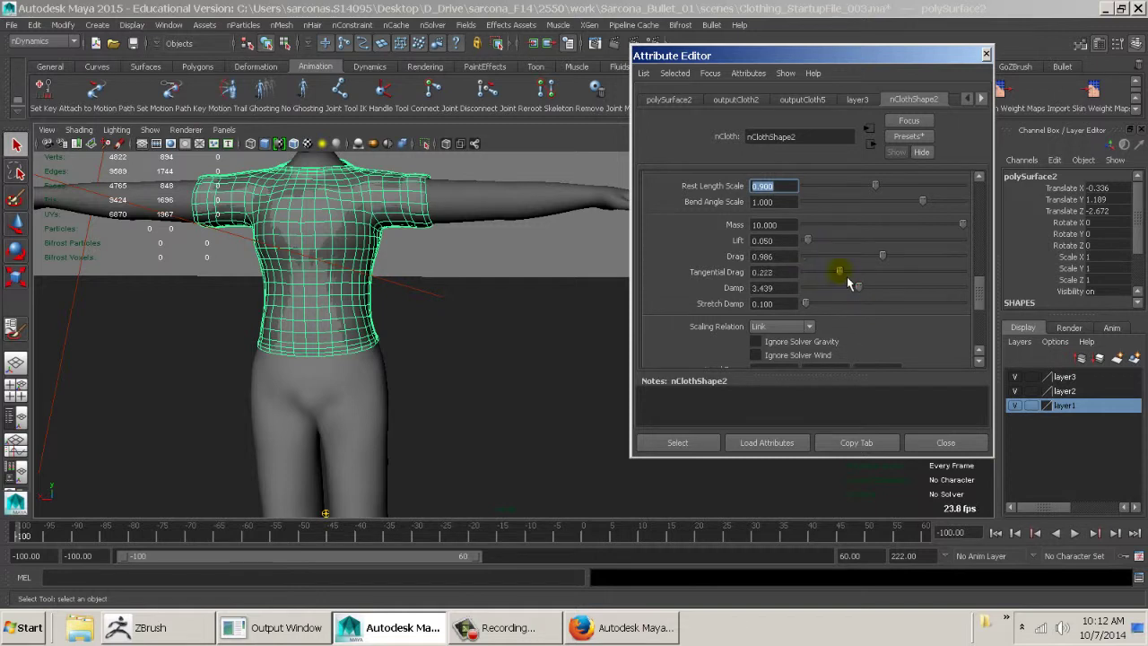
- Deselect the shirt, frame the whole figure, playblast the revised simulation, and view the movie in VLC media player before closing it
right_click_drag(556, 353, 476, 347, "alt")
middle_click_drag(475, 348, 480, 299, "alt")
right_click_drag(481, 299, 469, 289, "alt")
left_click(469, 290)
left_click(522, 205)
right_click_drag(538, 307, 463, 297, "alt")
left_click_drag(463, 295, 448, 294, "alt")
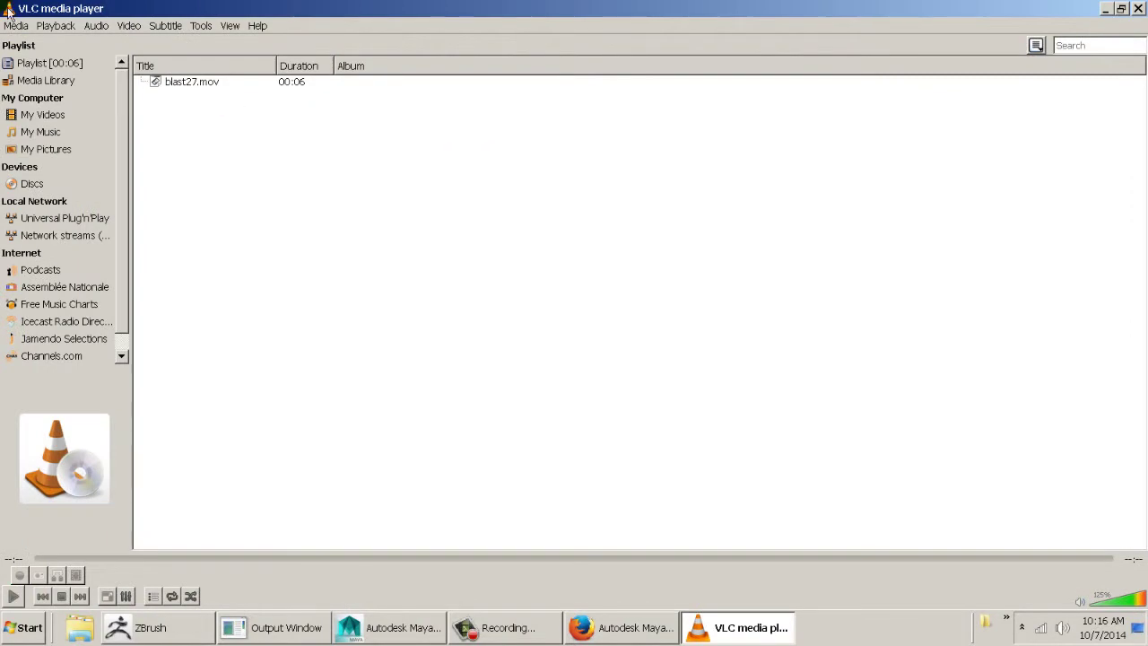
double_click(8, 8)
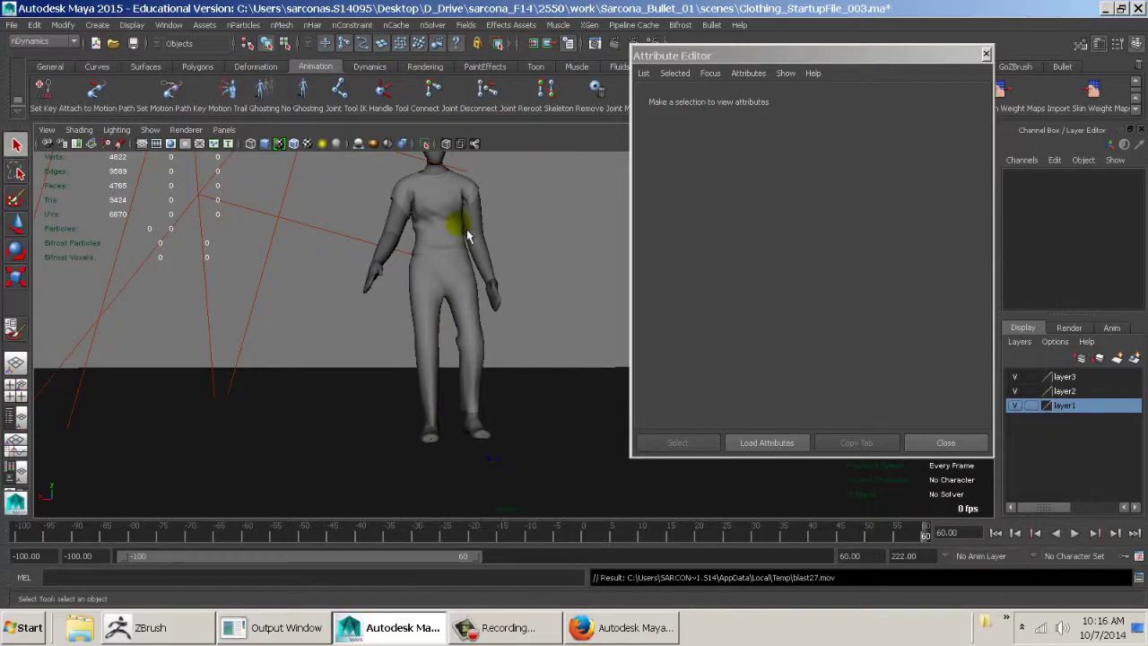
- Examine the shirt's sleeve and underarm at frame 60 in wireframe and shaded display, and inspect the body mesh's nRigid collision settings
mouse_move(463, 232)
middle_mouse_down("alt")
mouse_move(457, 387)
mouse_move(573, 272)
mouse_move(524, 320)
mouse_move(454, 218)
middle_mouse_up("alt")
scroll(457, 387, "up", 6)
left_click(446, 196)
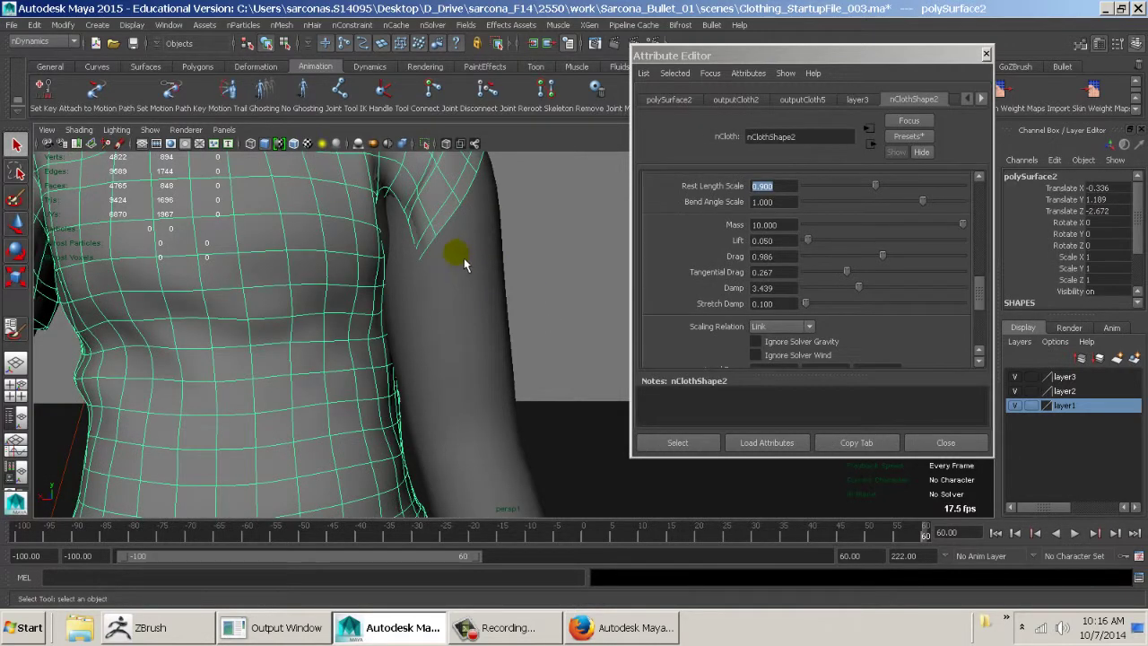
left_click_drag(464, 258, 461, 313, "alt")
key("4")
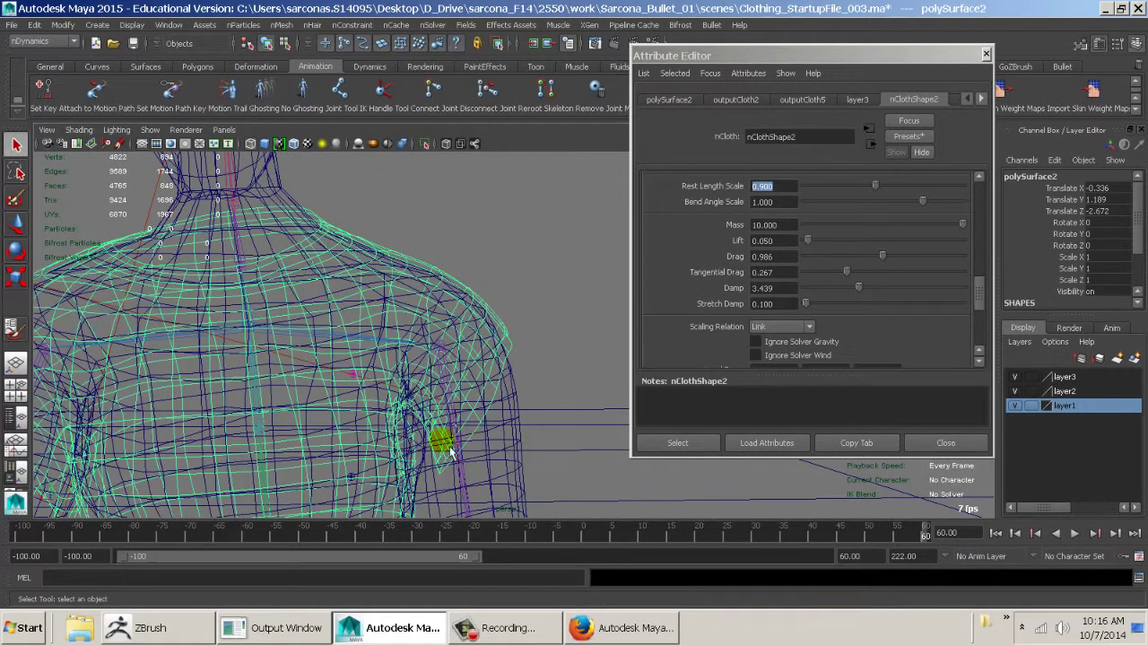
key("5")
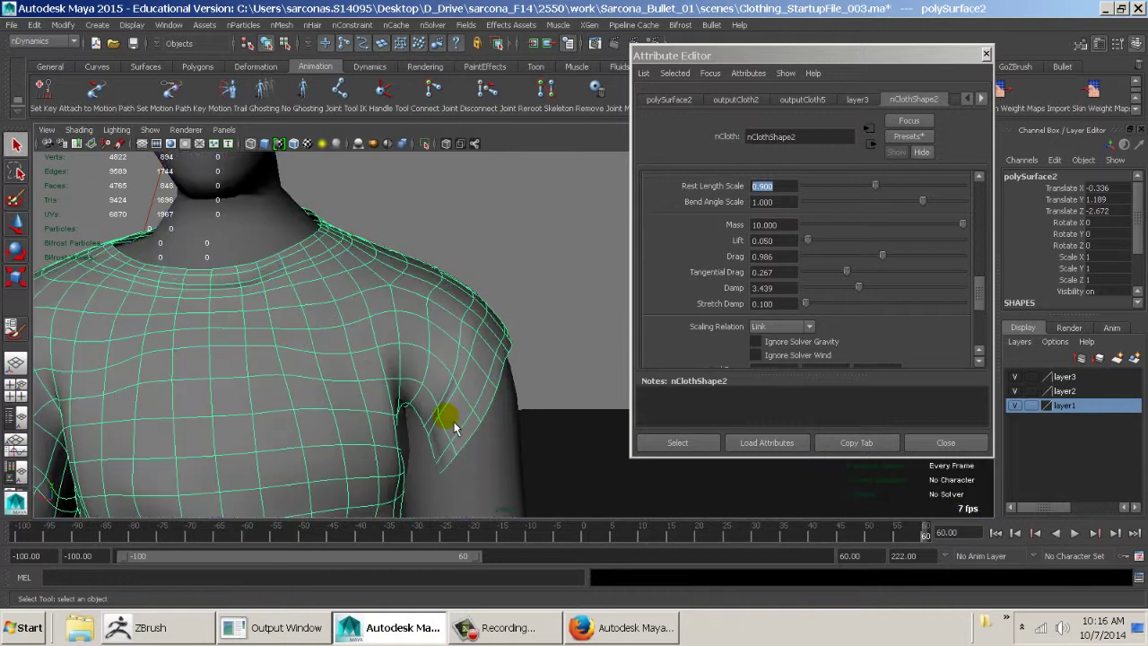
left_click(503, 451)
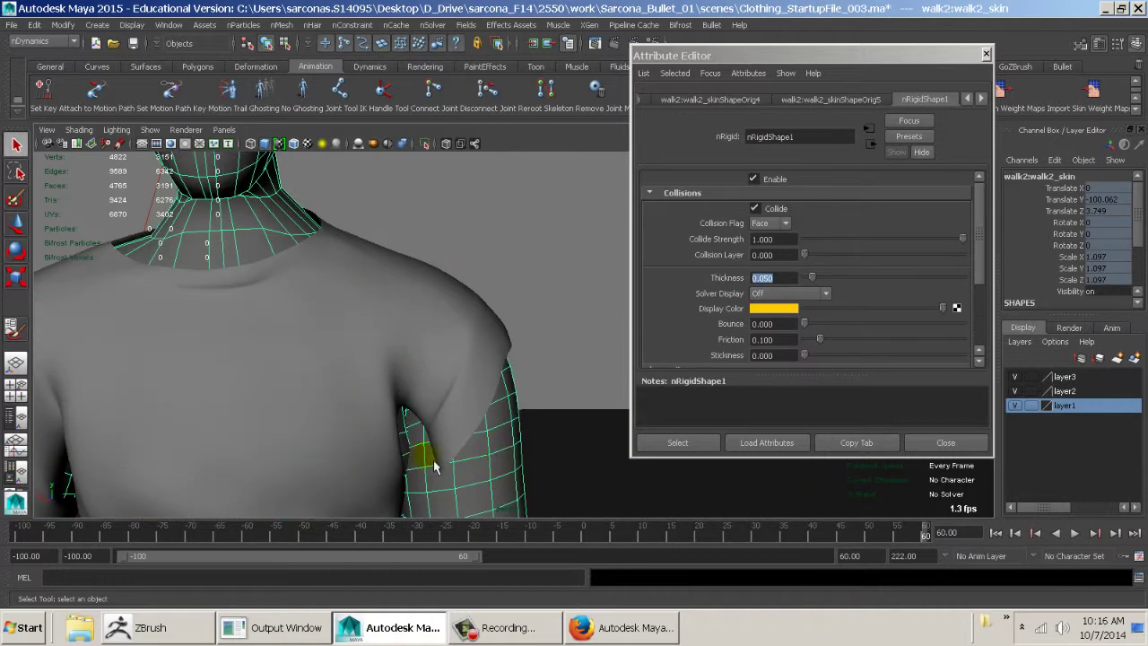
right_click_drag(511, 445, 407, 435, "alt")
left_click_drag(407, 436, 583, 427, "alt")
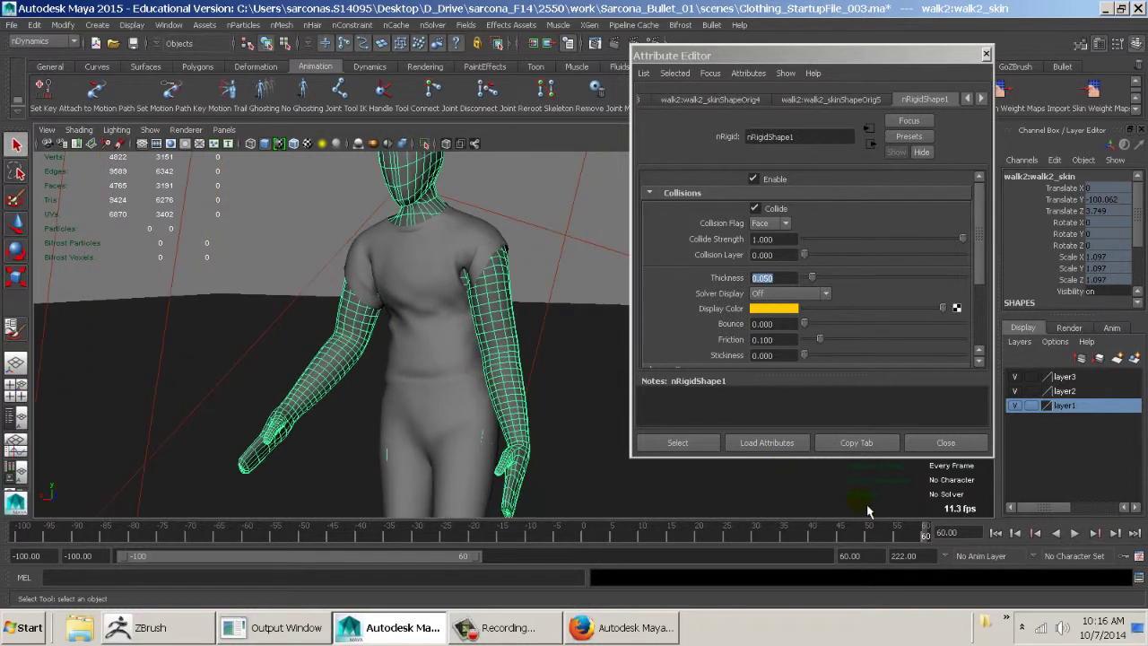
- Return to frame -100, set the shirt nCloth's Rest Length Scale to 0.950, deselect the shirt and close its attributes
left_click(995, 533)
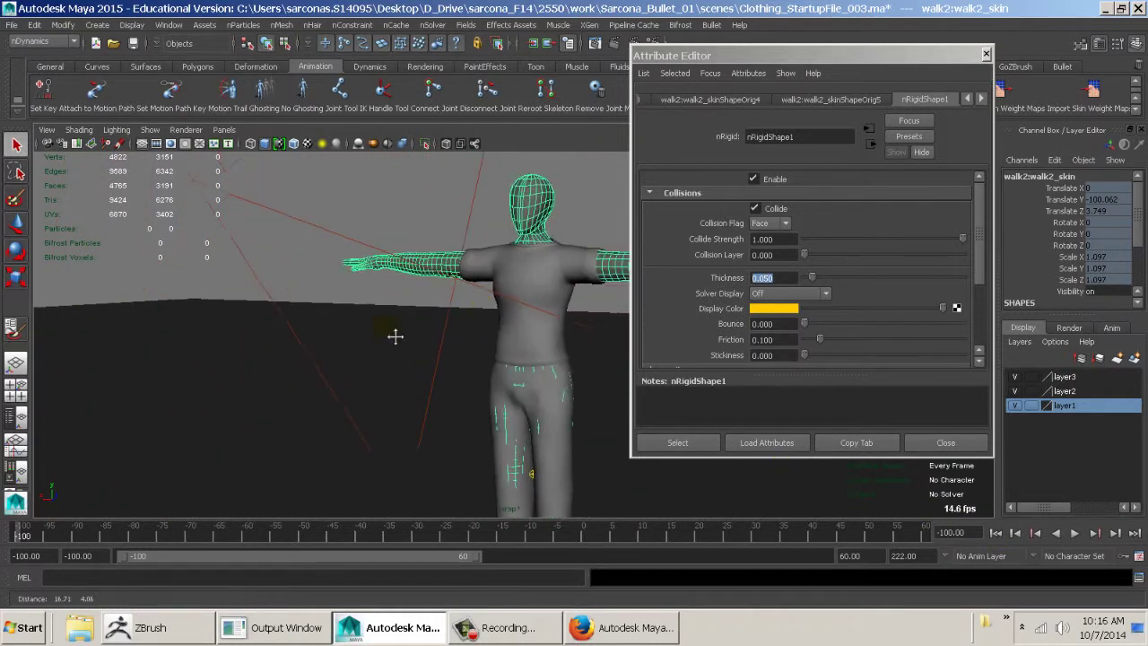
left_click(573, 299)
left_click(574, 294)
scroll(575, 294, "up", 4)
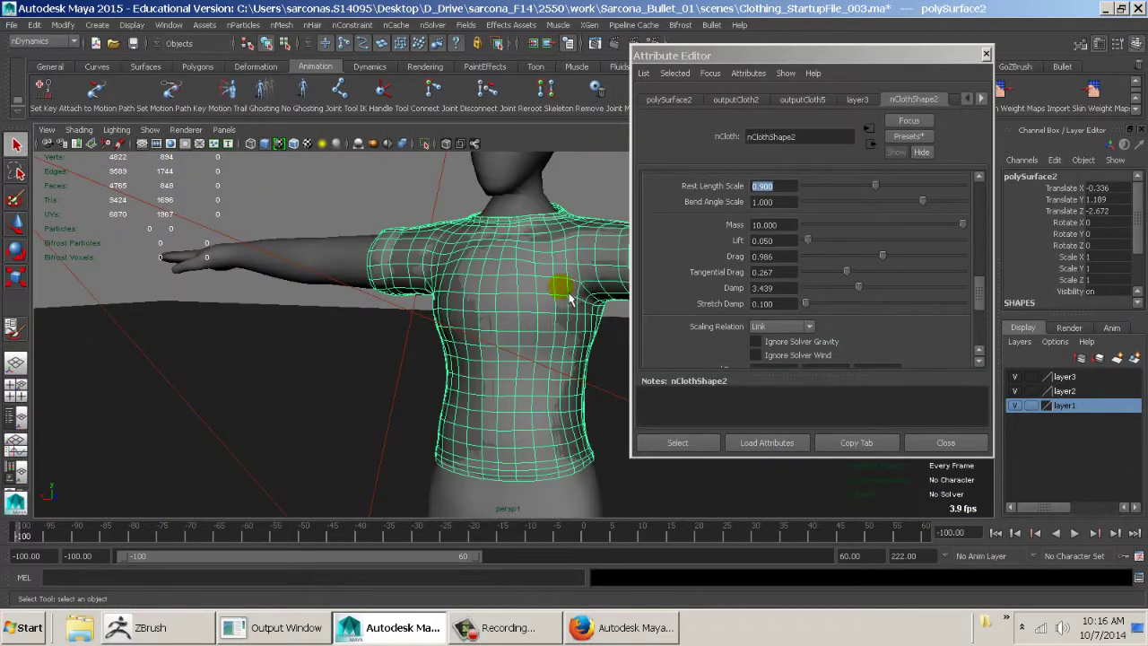
left_click_drag(569, 299, 577, 284, "alt")
scroll(775, 287, "up", 2)
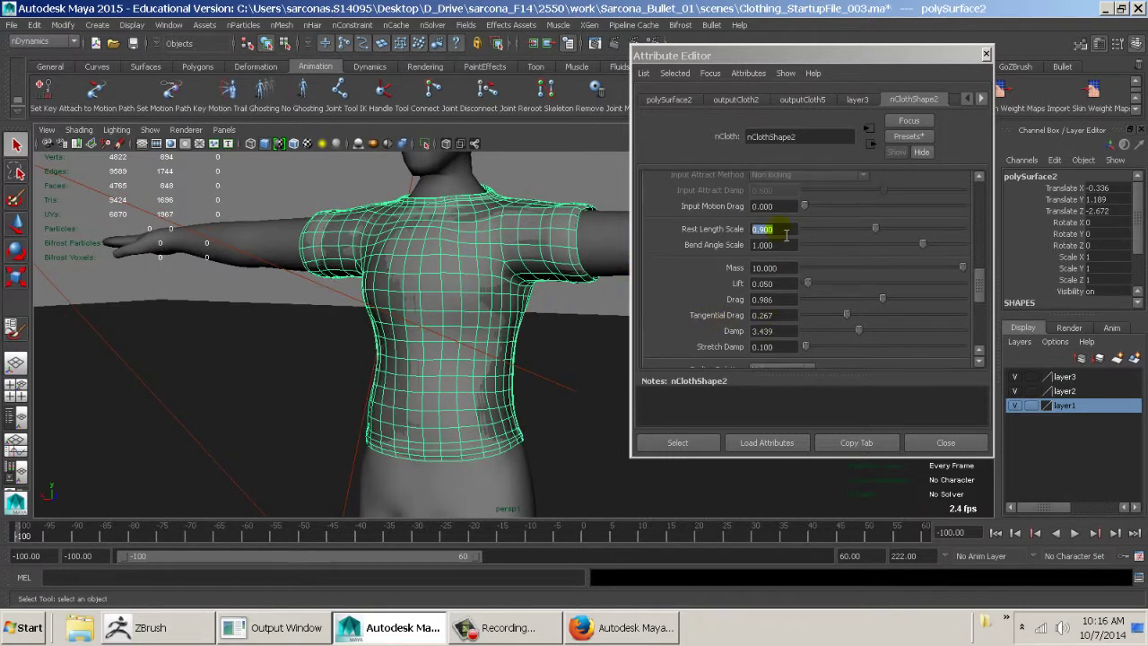
left_click(781, 228)
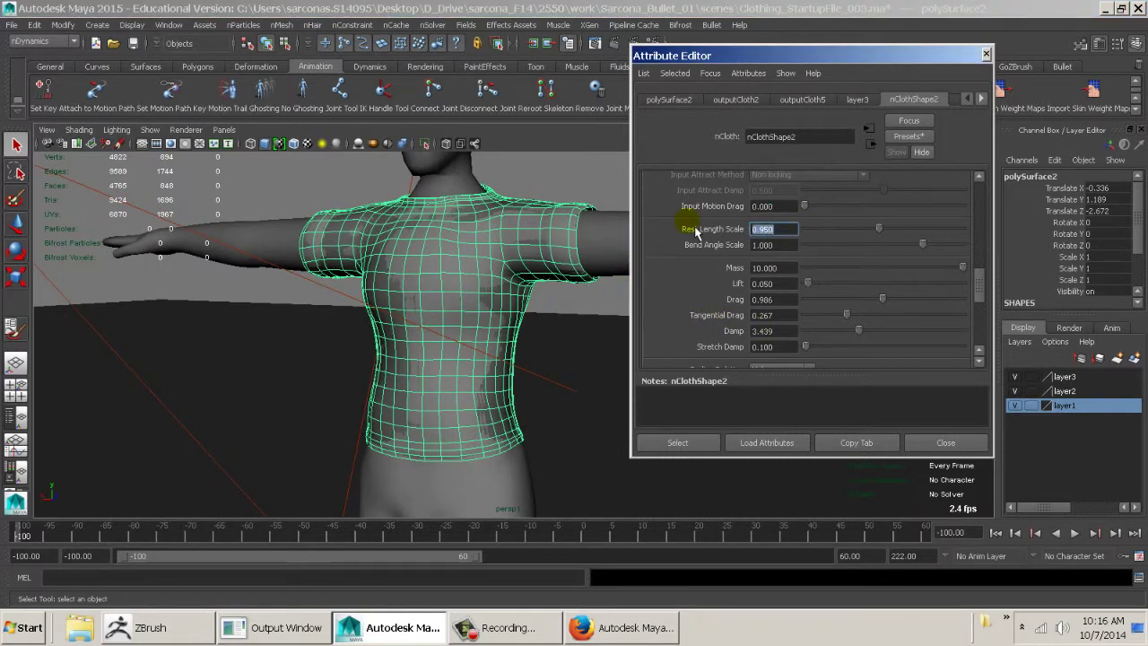
scroll(775, 289, "up", 10)
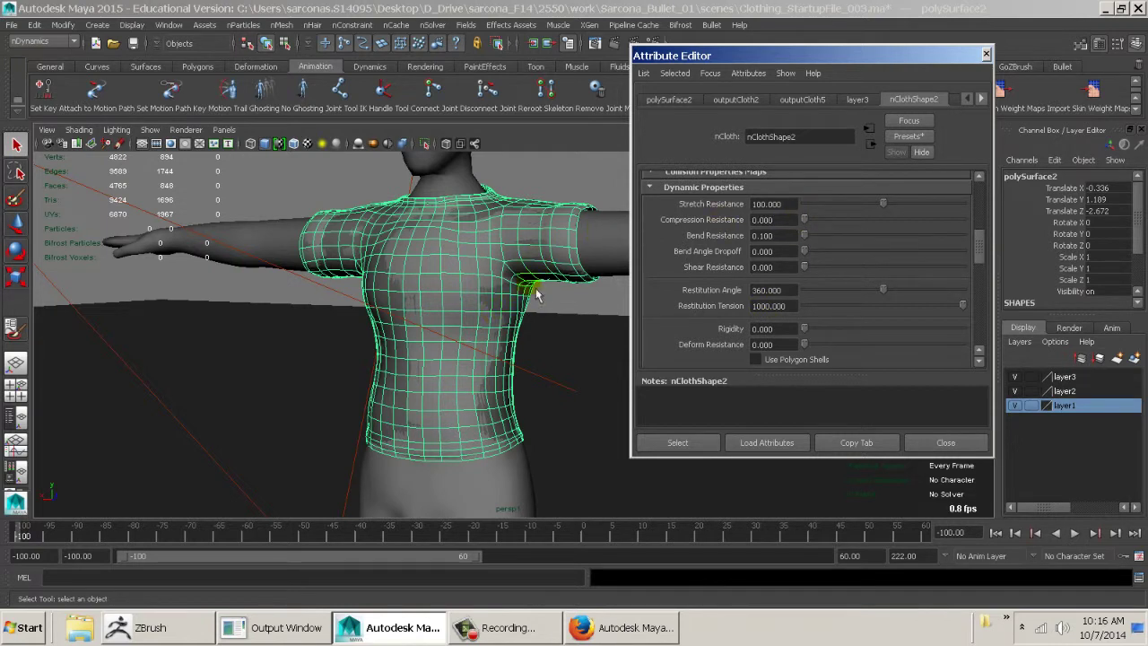
left_click_drag(492, 352, 359, 333, "alt")
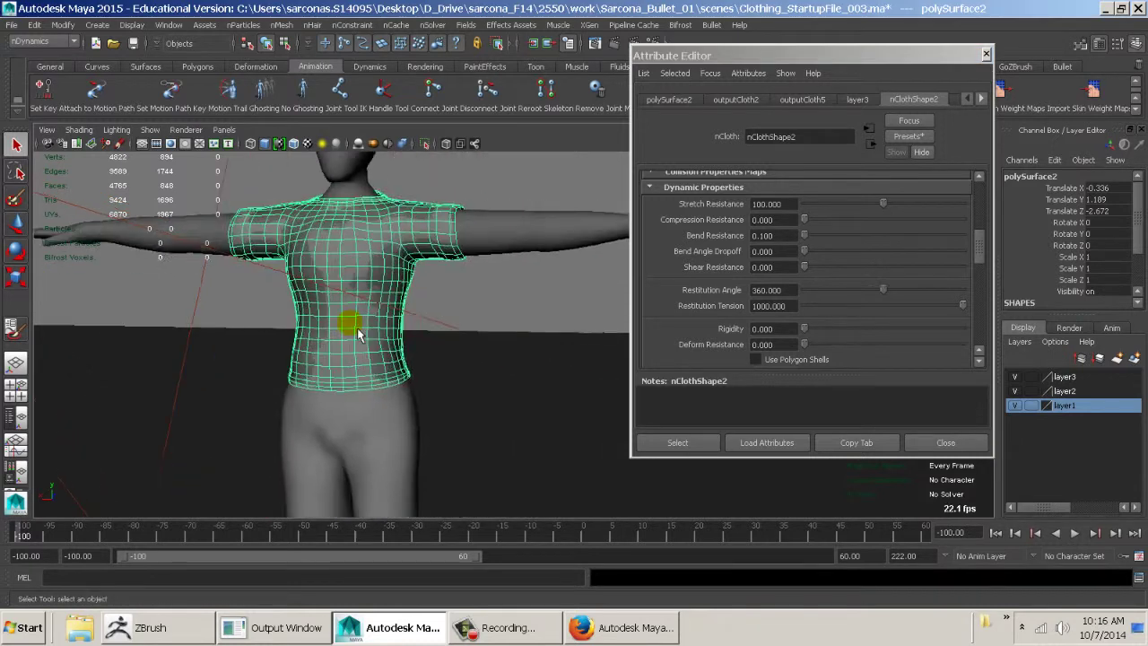
left_click(488, 310)
left_click(943, 443)
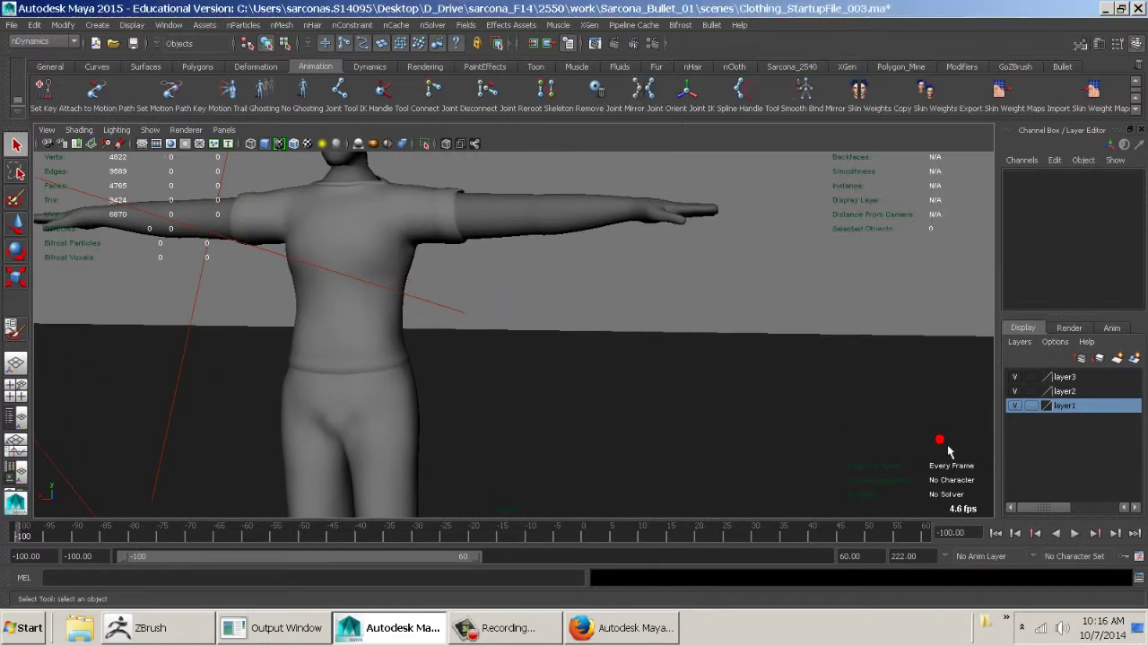
- Set the shirt nCloth's Drag to 1.385 and start a playblast of the simulation
left_click_drag(767, 365, 610, 364, "alt")
middle_click_drag(610, 364, 602, 283, "alt")
right_click_drag(592, 429, 495, 391, "alt")
middle_click_drag(495, 391, 620, 395, "alt")
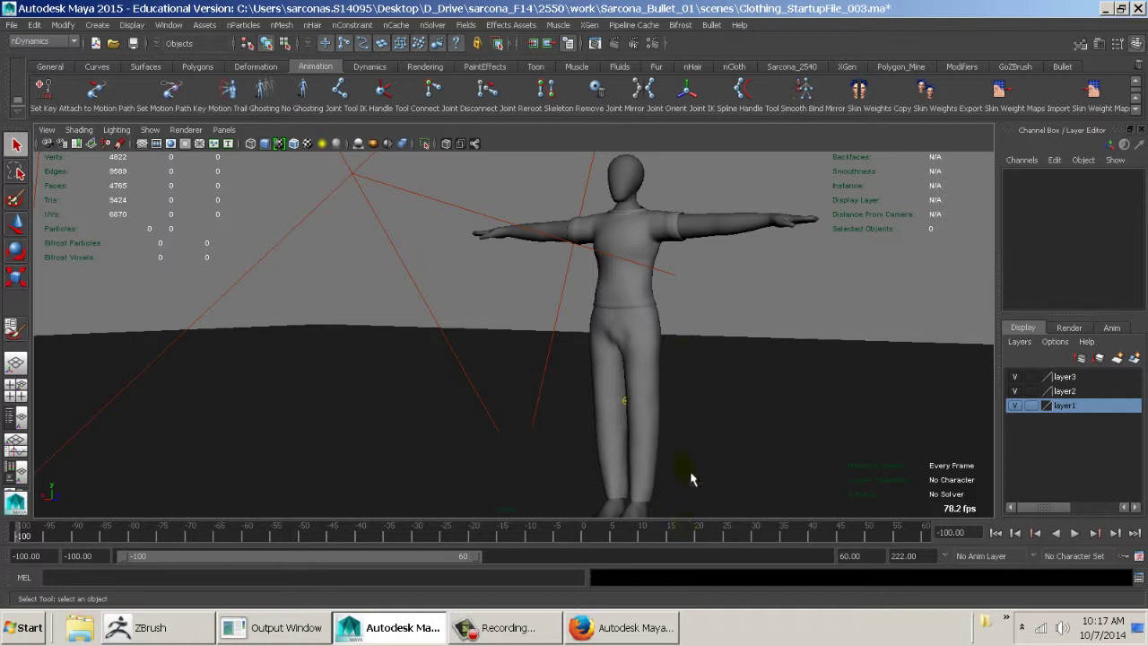
left_click(661, 260)
key("ctrl+a")
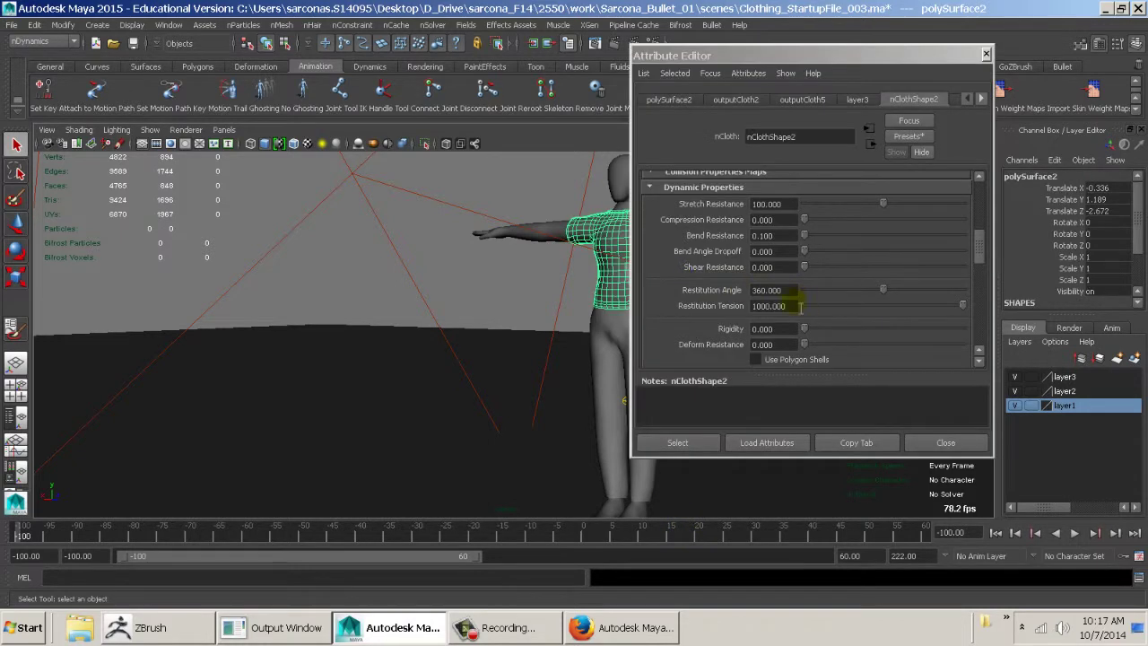
scroll(803, 312, "down", 5)
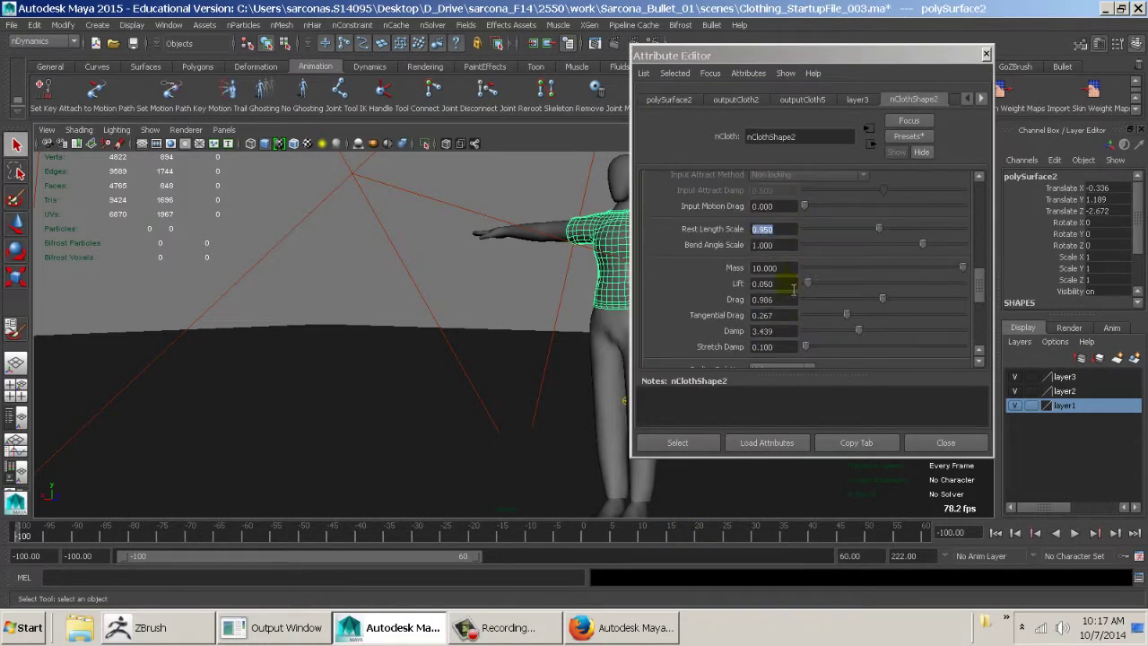
left_click_drag(883, 300, 901, 311)
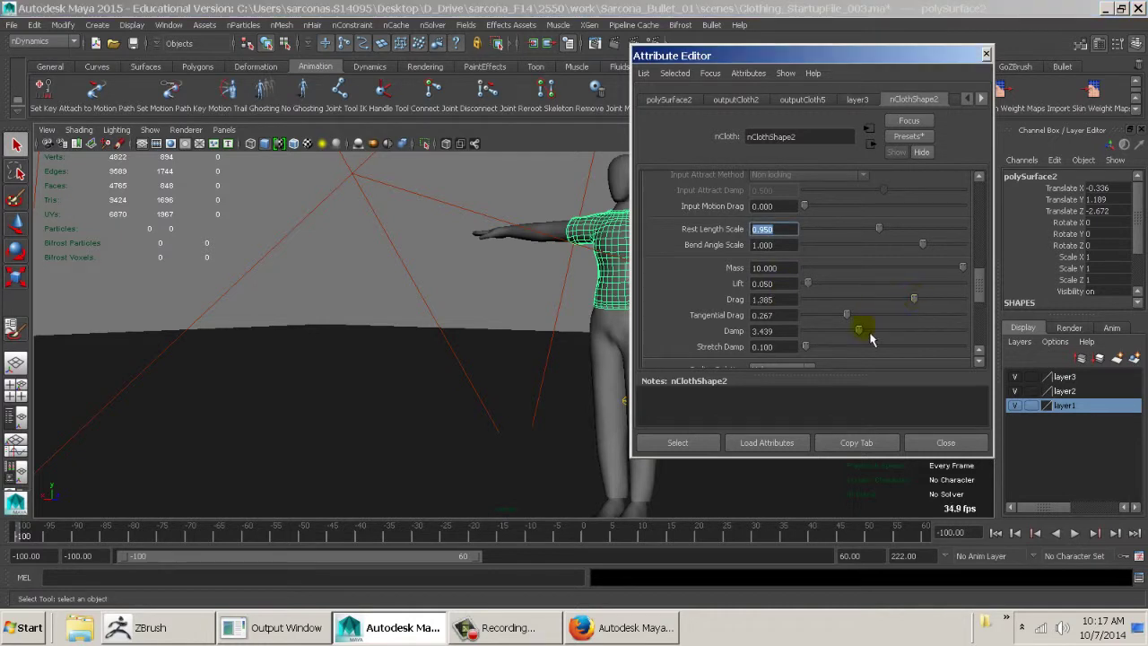
left_click(915, 443)
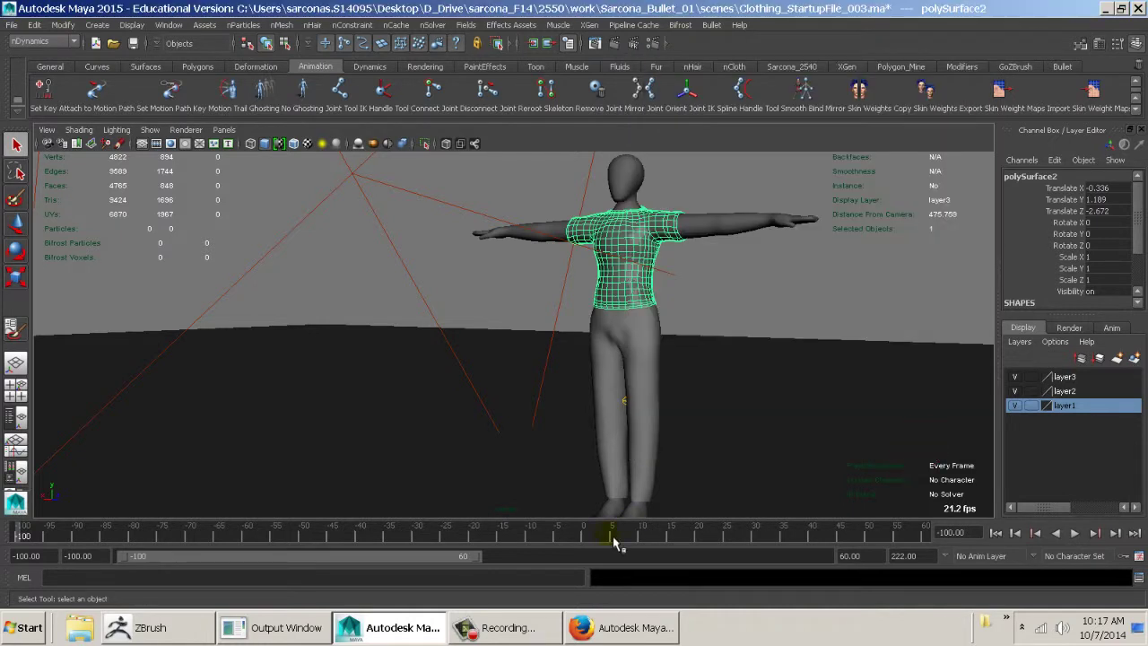
right_click(614, 539)
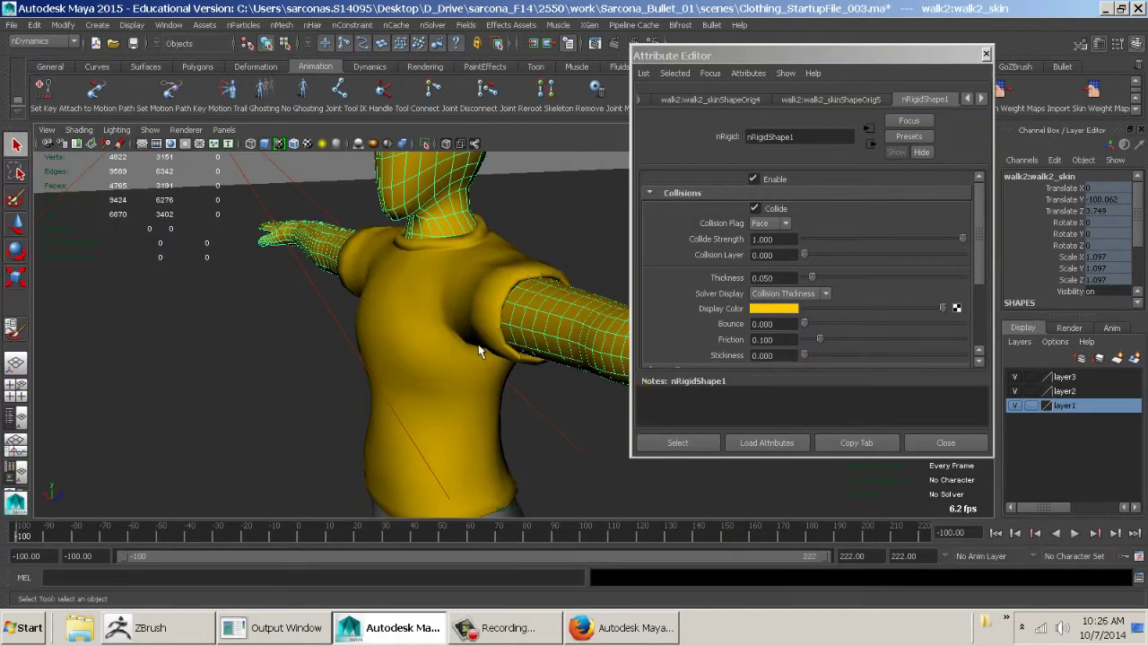
- Examine the collision thickness display of the shirt and body around the sleeve opening, shoulders and neck
right_click_drag(476, 344, 579, 359, "alt")
left_click_drag(580, 359, 537, 417, "alt")
right_click_drag(544, 412, 663, 440, "alt")
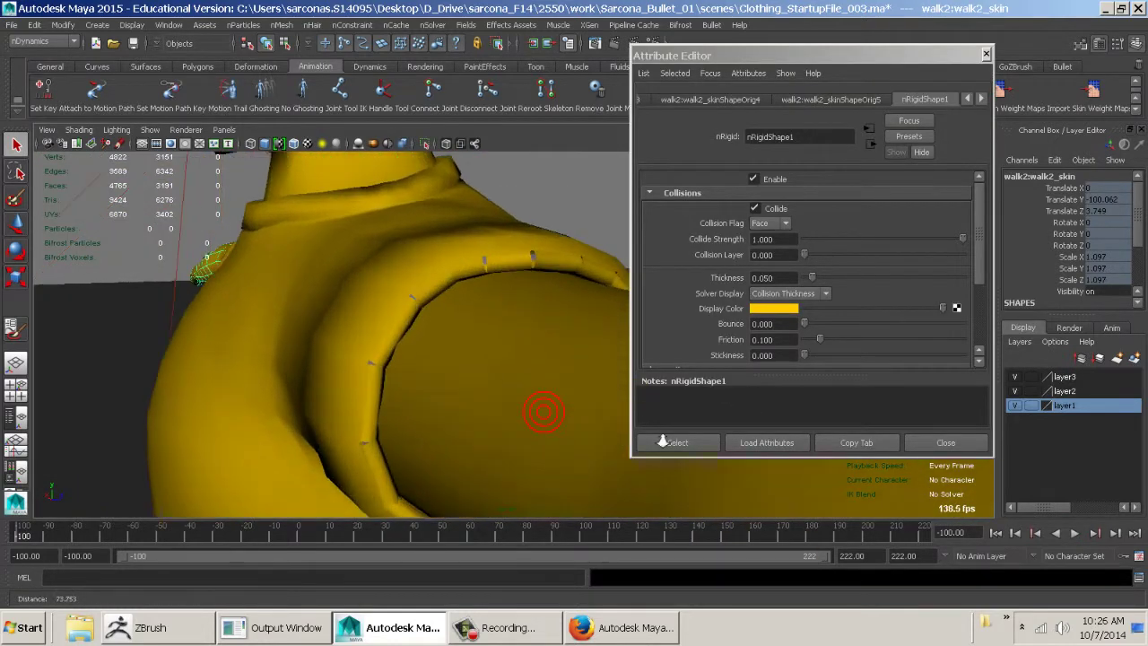
left_click_drag(533, 371, 533, 354, "alt")
right_click_drag(533, 353, 534, 357, "alt")
mouse_move(533, 357)
left_mouse_down("alt")
mouse_move(548, 367)
mouse_move(269, 345)
left_mouse_up("alt")
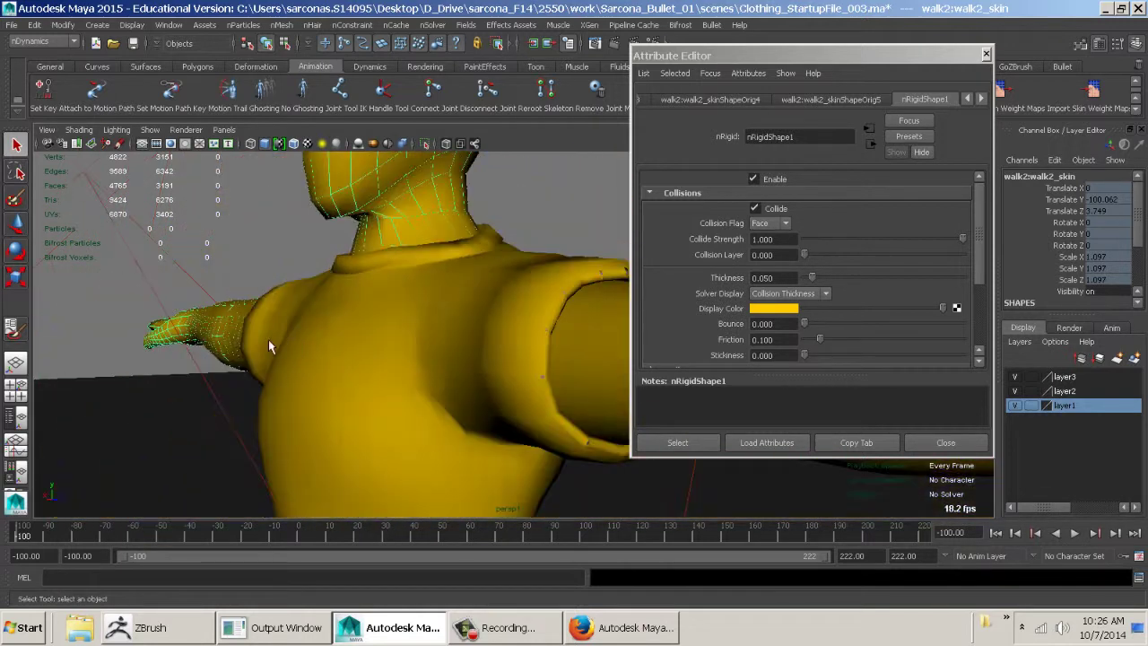
left_click_drag(442, 362, 554, 373, "alt")
- Set Solver Display to Off for the body mesh's nRigid and the shirt's nCloth
left_click(787, 295)
left_click(779, 306)
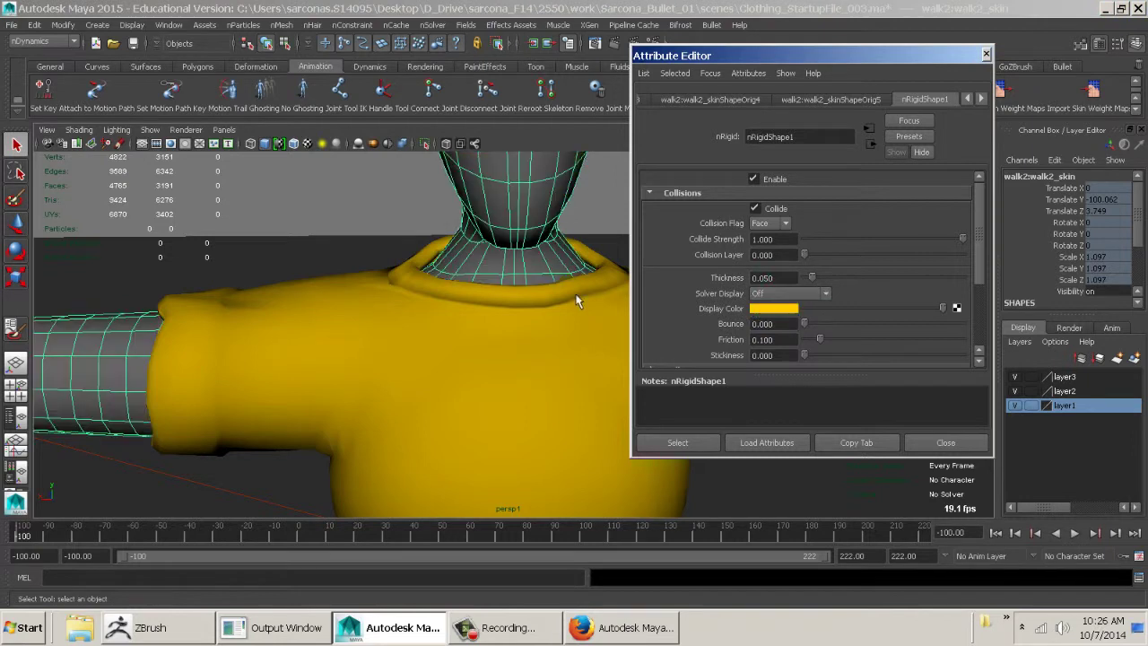
left_click(594, 285)
left_click(594, 266)
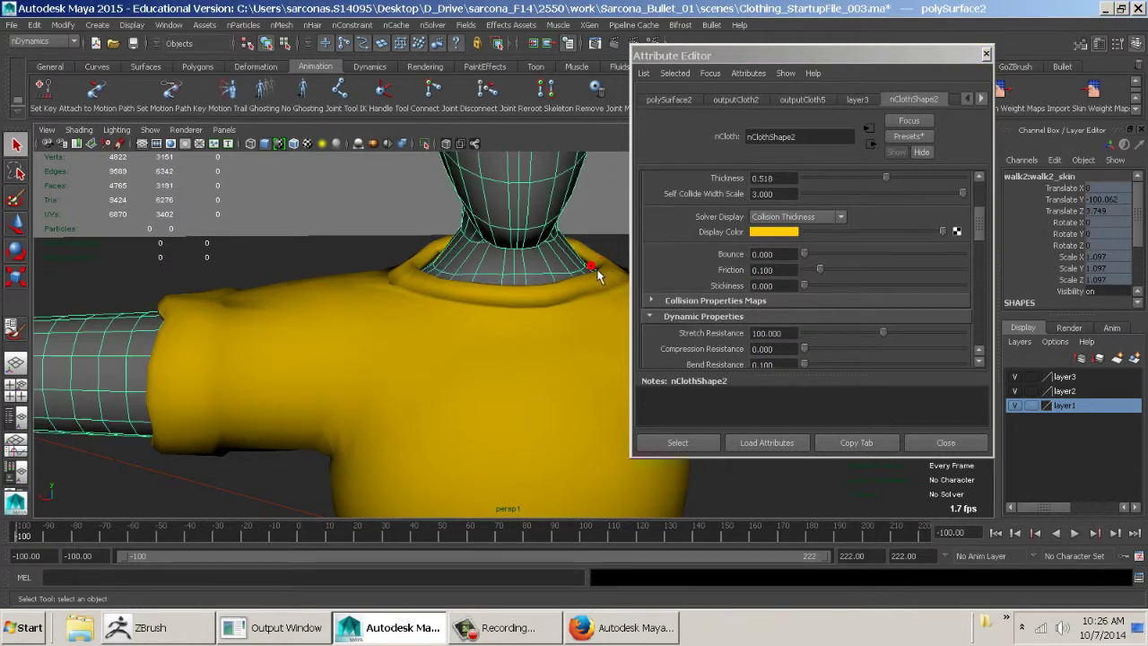
left_click(602, 262)
left_click(781, 220)
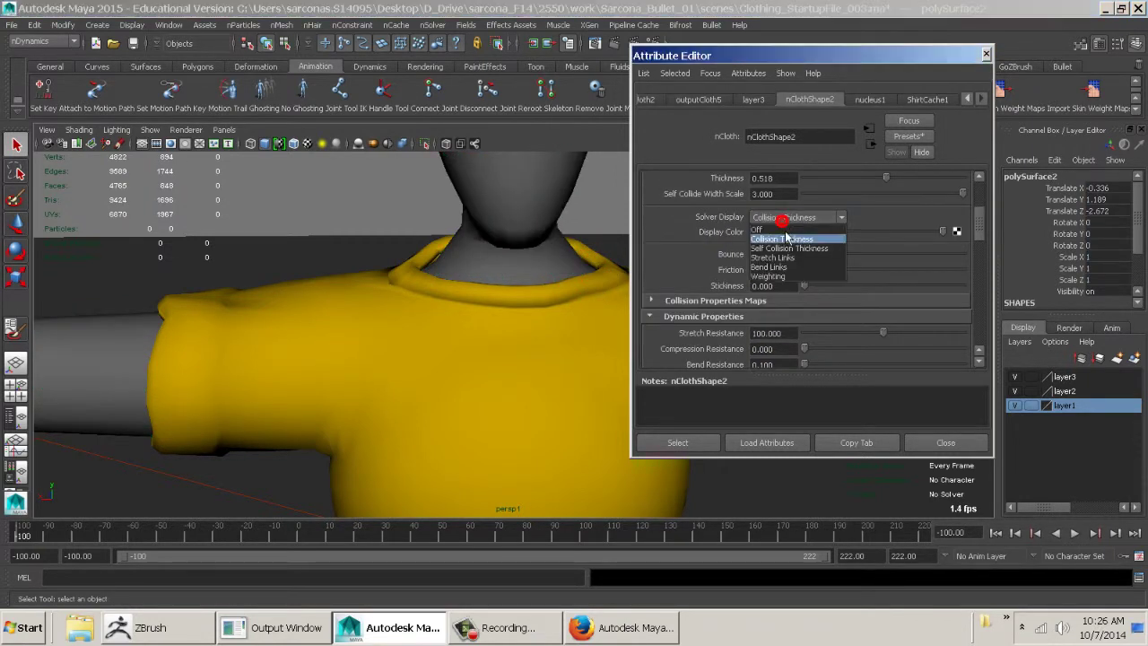
left_click(777, 229)
- Scrub the cached simulation from frame -100 to frame 112 and check how the shirt follows the walking figure
right_click_drag(586, 324, 469, 335, "alt")
middle_click_drag(511, 377, 403, 248, "alt")
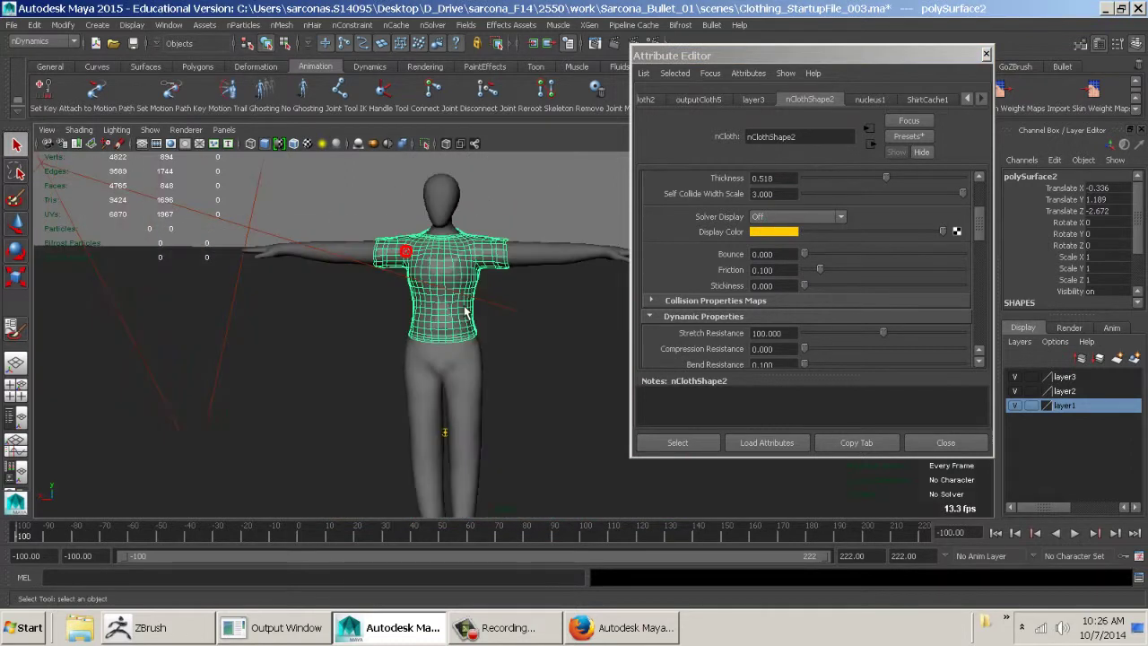
right_click_drag(403, 248, 477, 278, "alt")
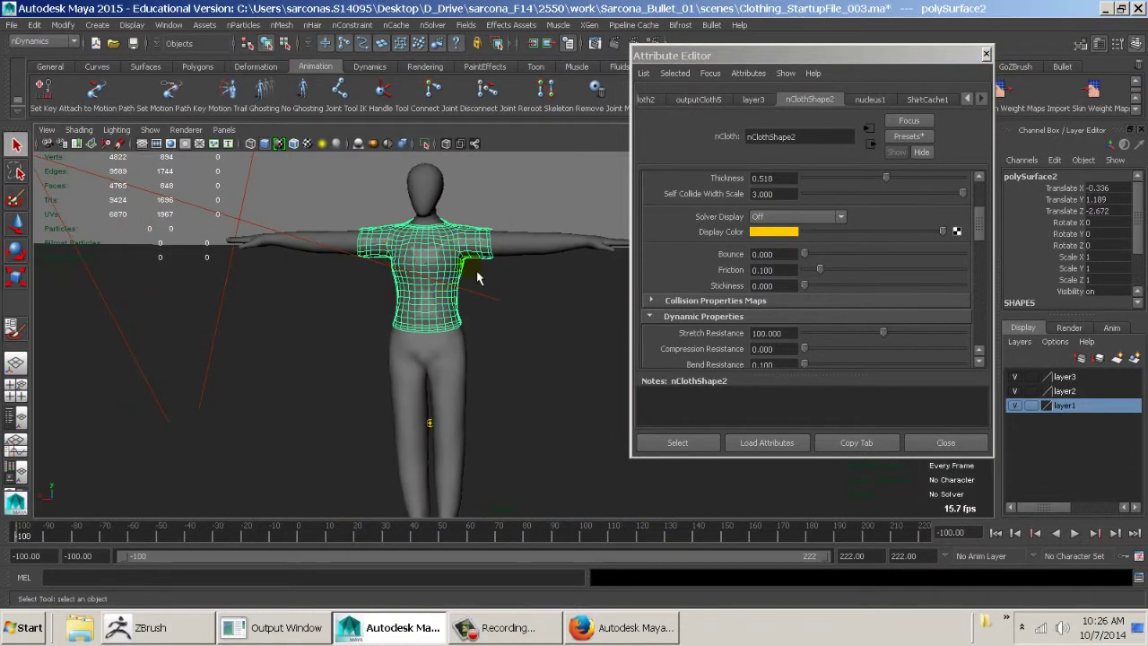
left_click(781, 180)
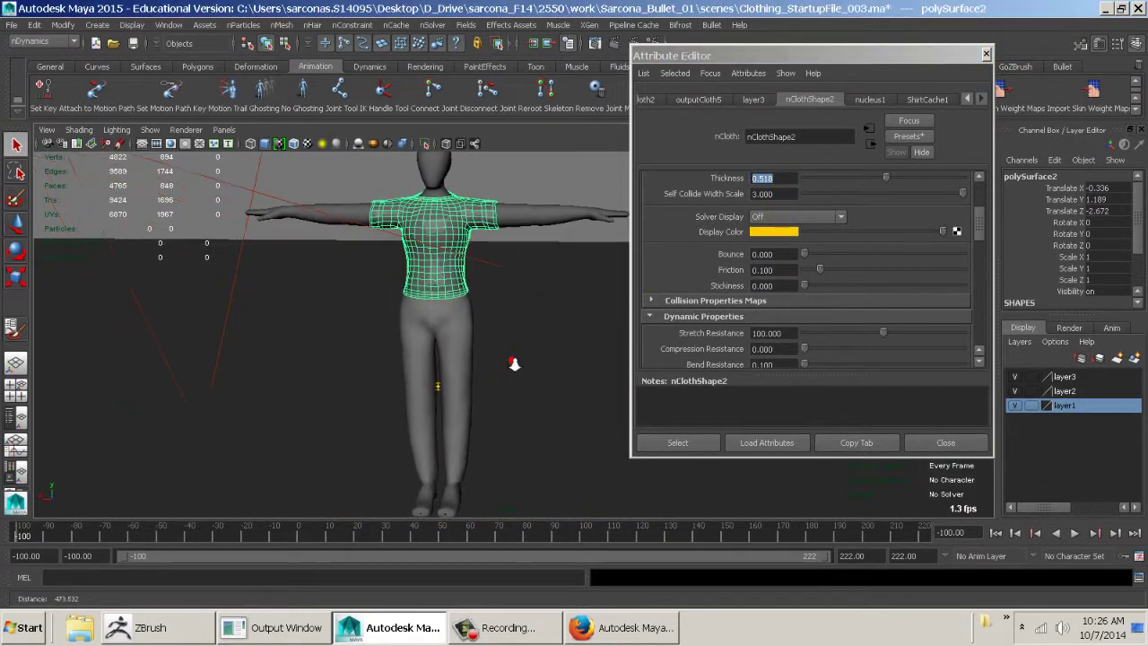
left_click_drag(488, 530, 523, 547)
left_click_drag(497, 439, 517, 420, "alt")
middle_click_drag(525, 348, 437, 459, "alt")
left_click_drag(426, 457, 255, 410, "alt")
left_click_drag(367, 380, 539, 296, "alt")
left_click(546, 271)
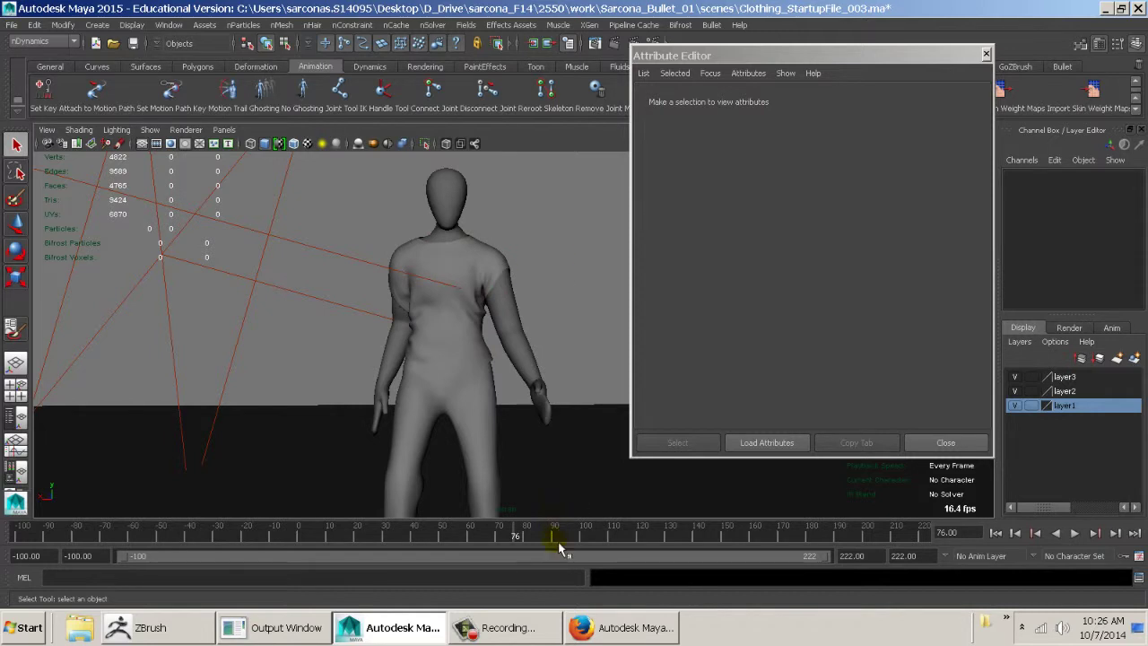
left_click_drag(527, 541, 619, 535)
- Set the shirt nCloth's Thickness to 0.100 and check the body mesh's nRigid thickness
left_click(244, 264)
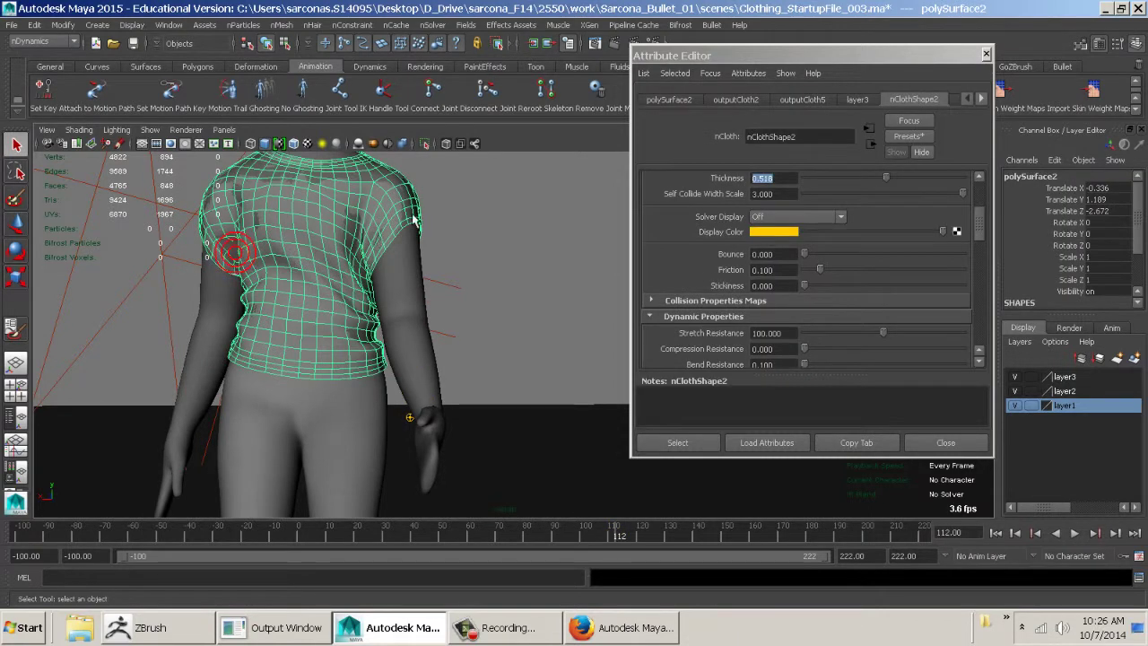
left_click(792, 178)
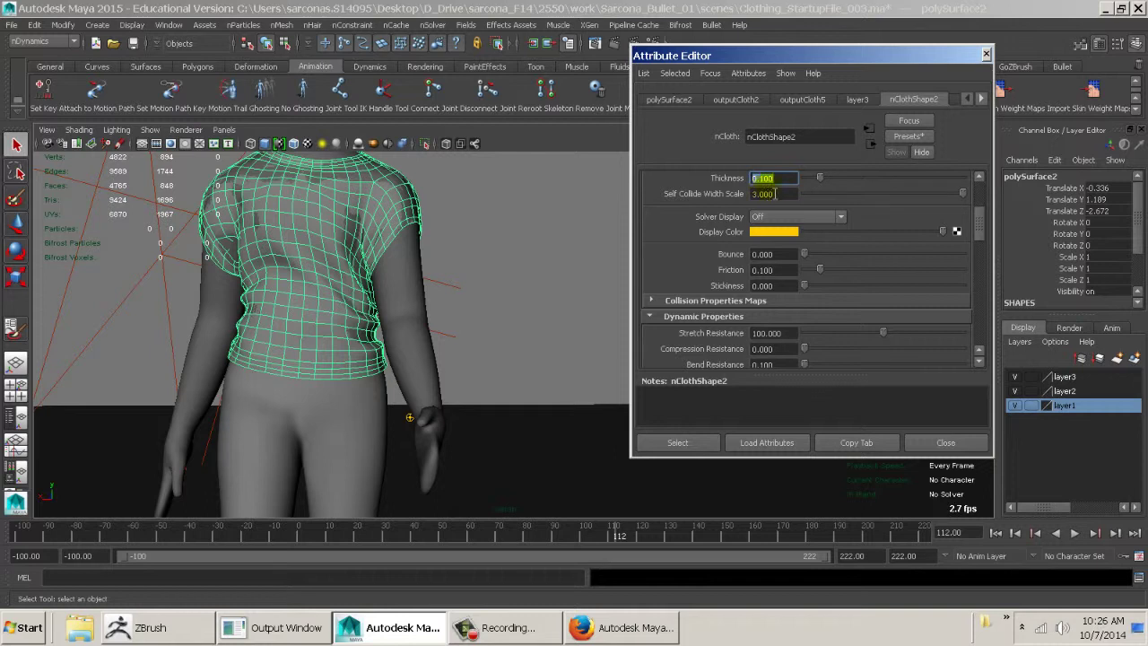
left_click(415, 240)
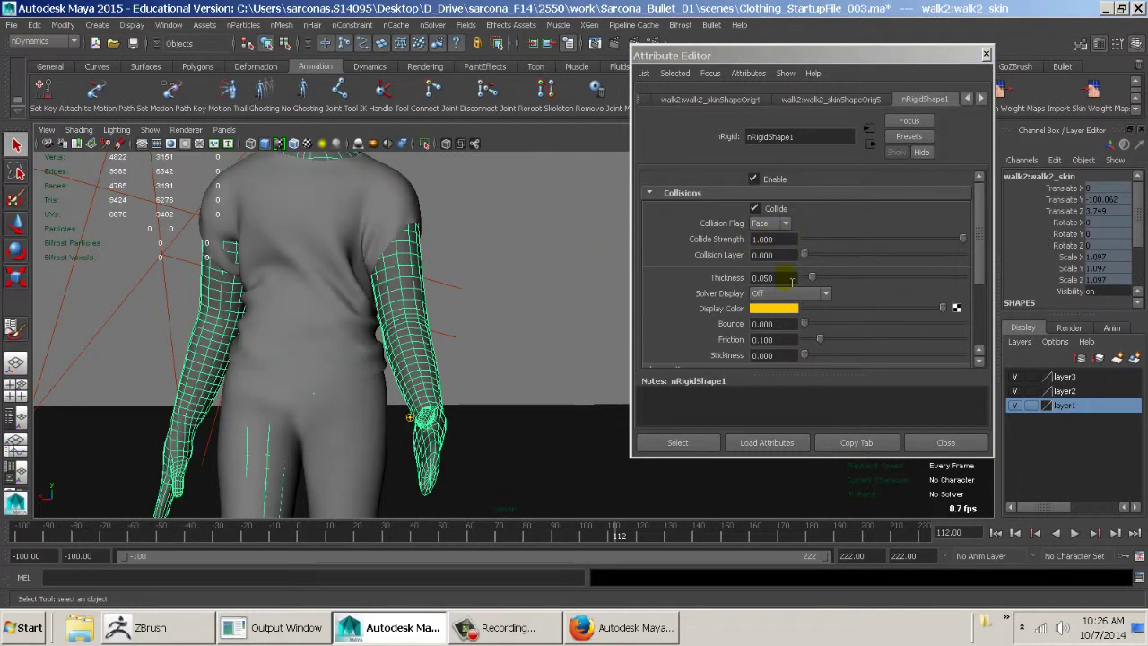
- Return to frame -100, delete the shirt's existing nCloth cache and create a new cache
left_click(997, 535)
left_click(981, 442)
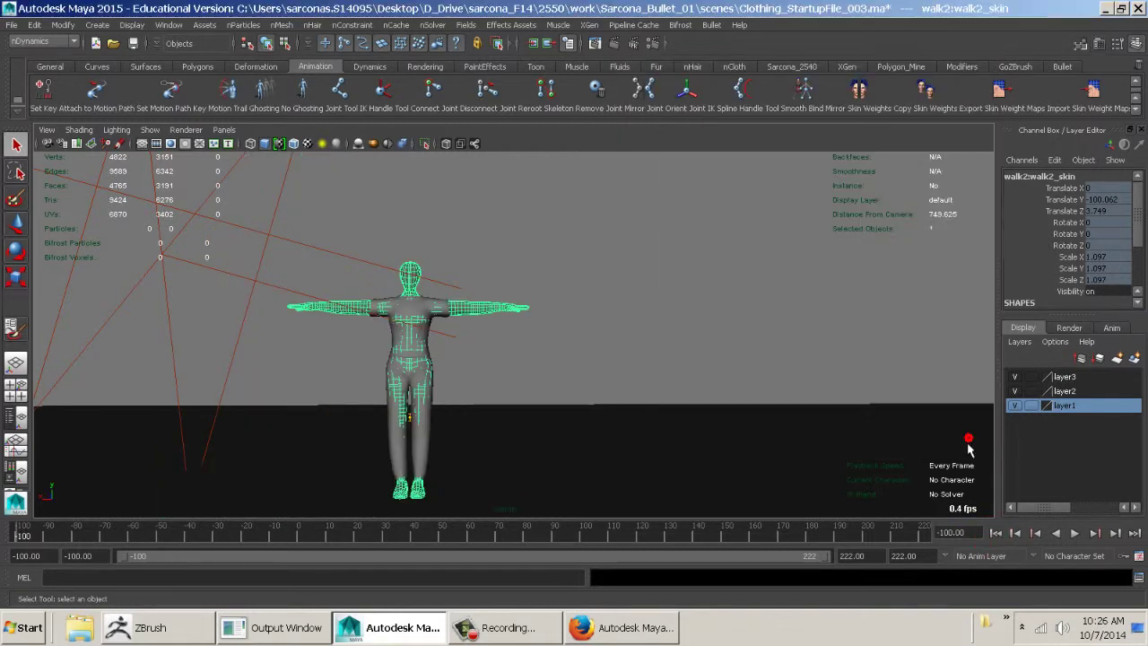
left_click(444, 307)
left_click(396, 24)
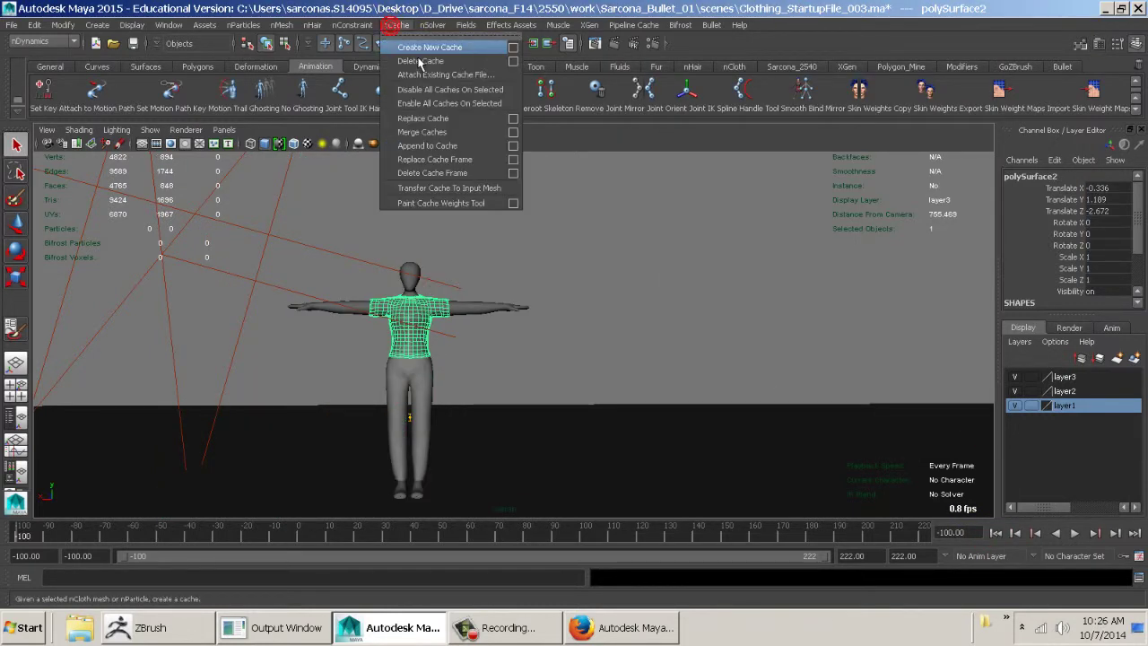
left_click(422, 101)
left_click(396, 24)
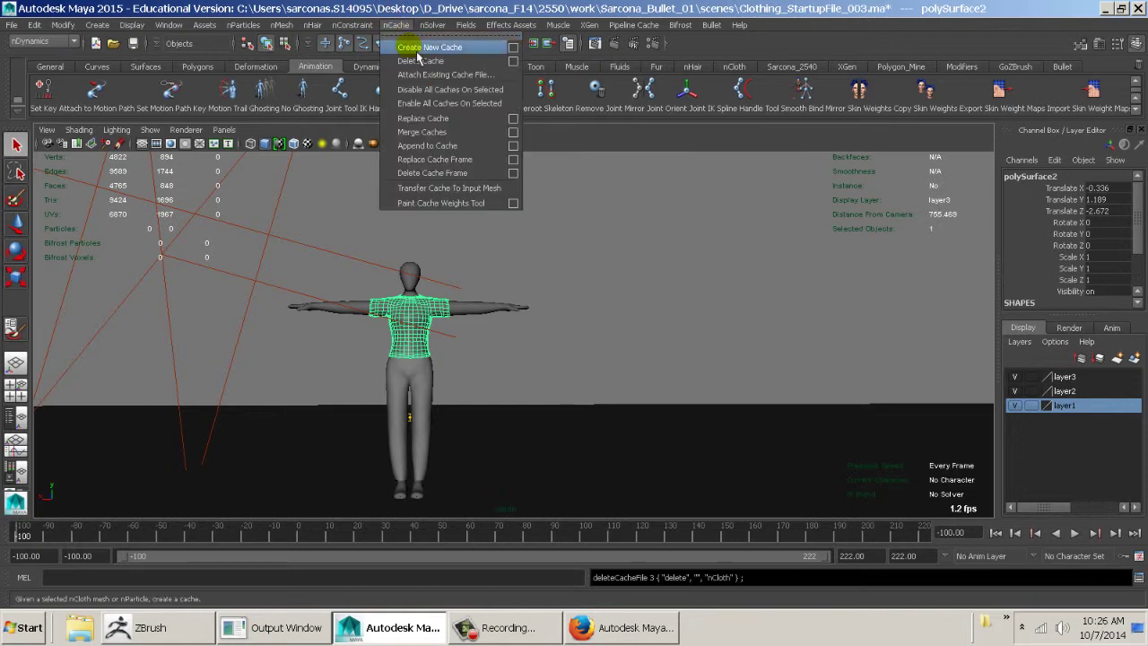
left_click(418, 50)
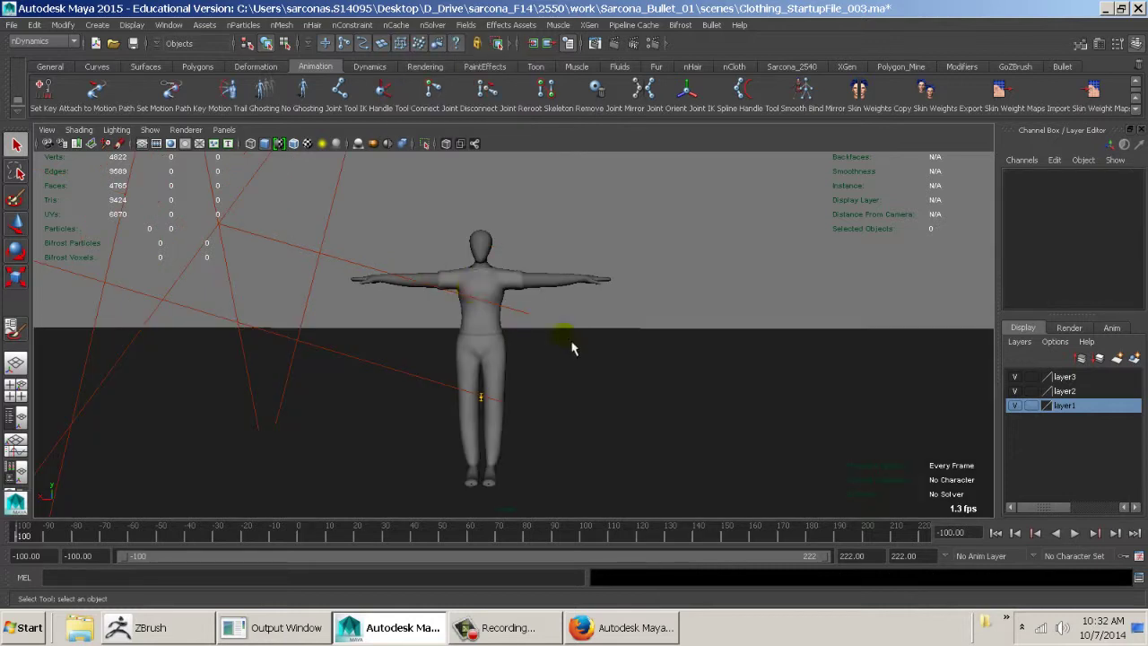
- Play the opening frames of the new cache, scrub to frame -21 and examine the shirt's sleeves and chest up close
key("alt+v")
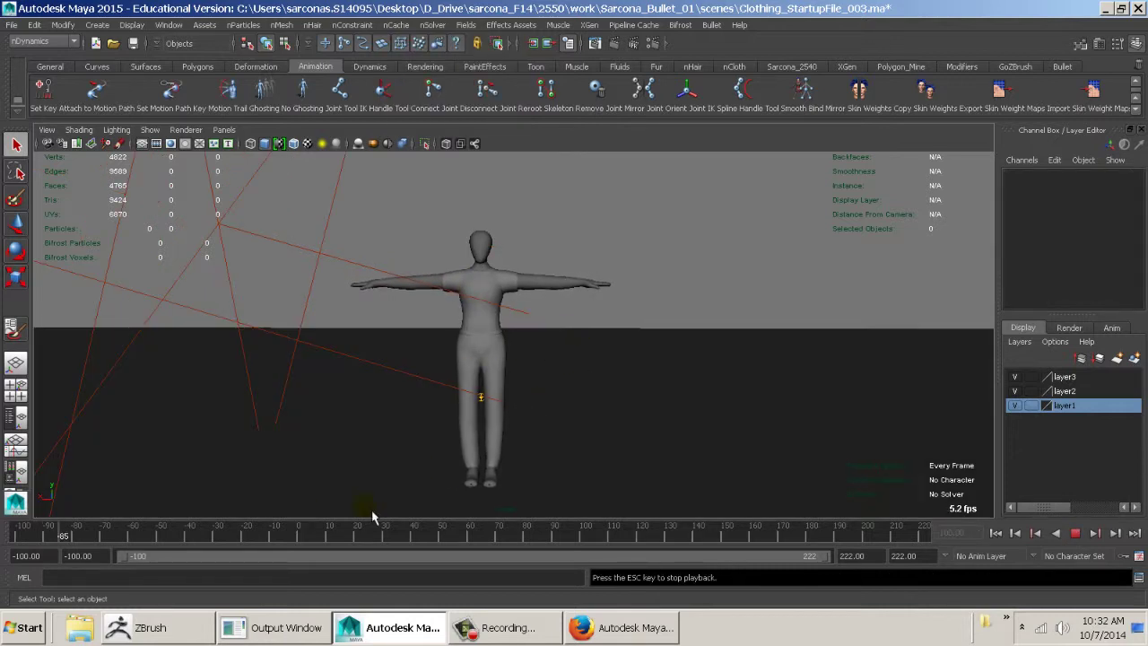
left_click_drag(101, 536, 246, 539)
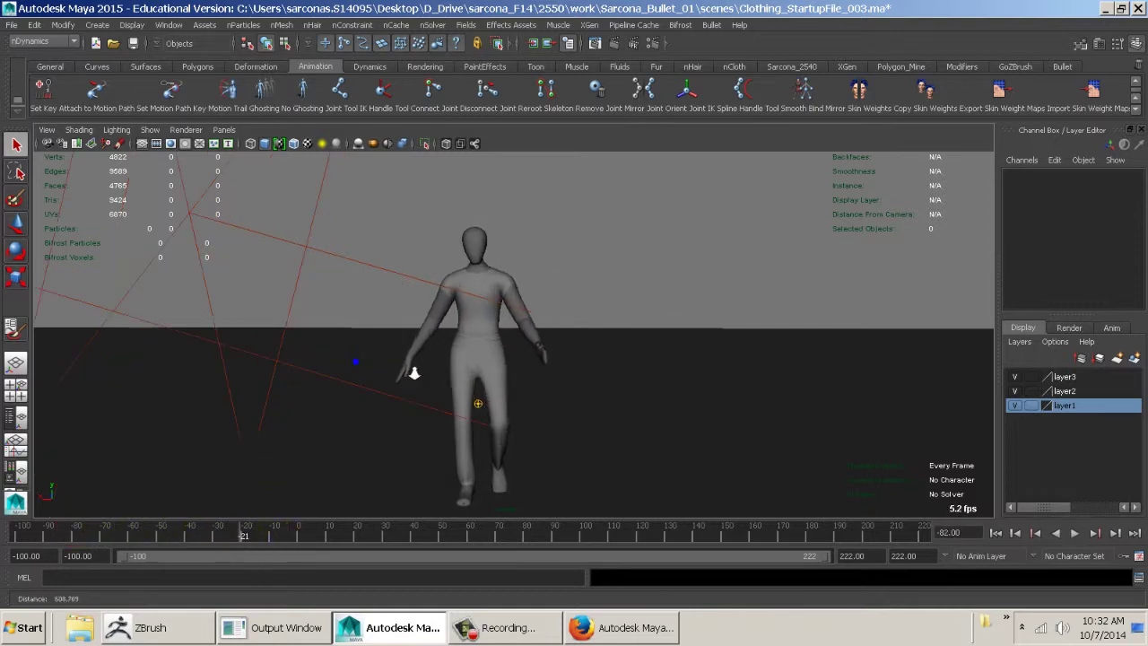
right_click_drag(415, 372, 500, 332, "alt")
middle_click_drag(501, 329, 667, 421, "alt")
right_click_drag(666, 421, 866, 439, "alt")
middle_click_drag(661, 416, 593, 372, "alt")
left_click_drag(592, 371, 600, 315, "alt")
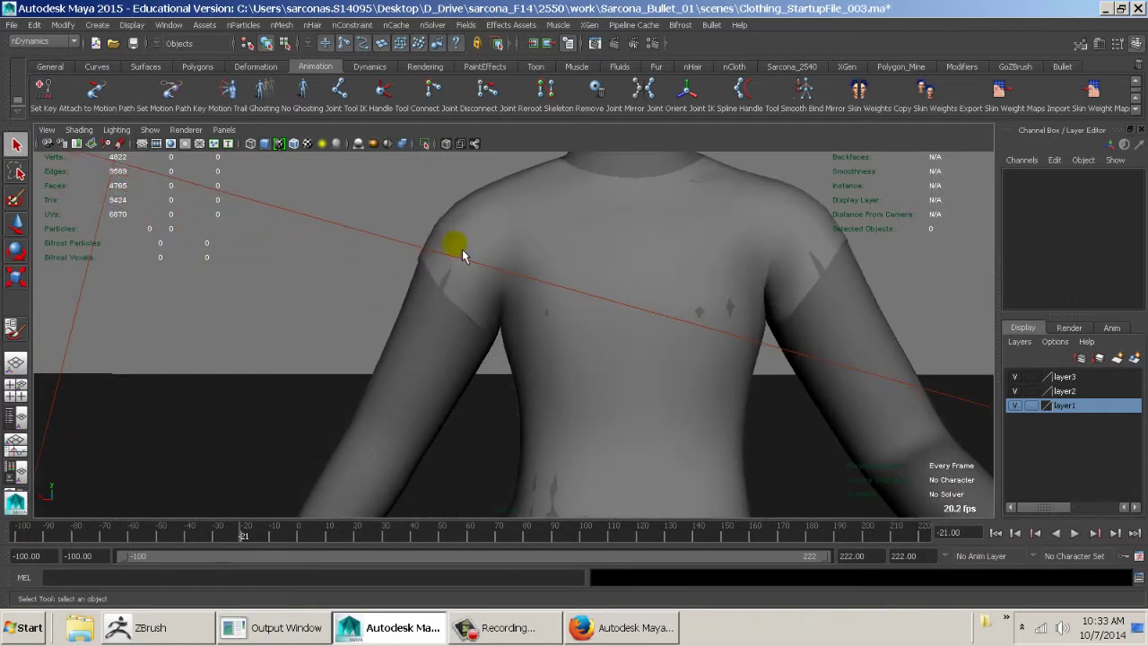
left_click(460, 253)
left_click(414, 202)
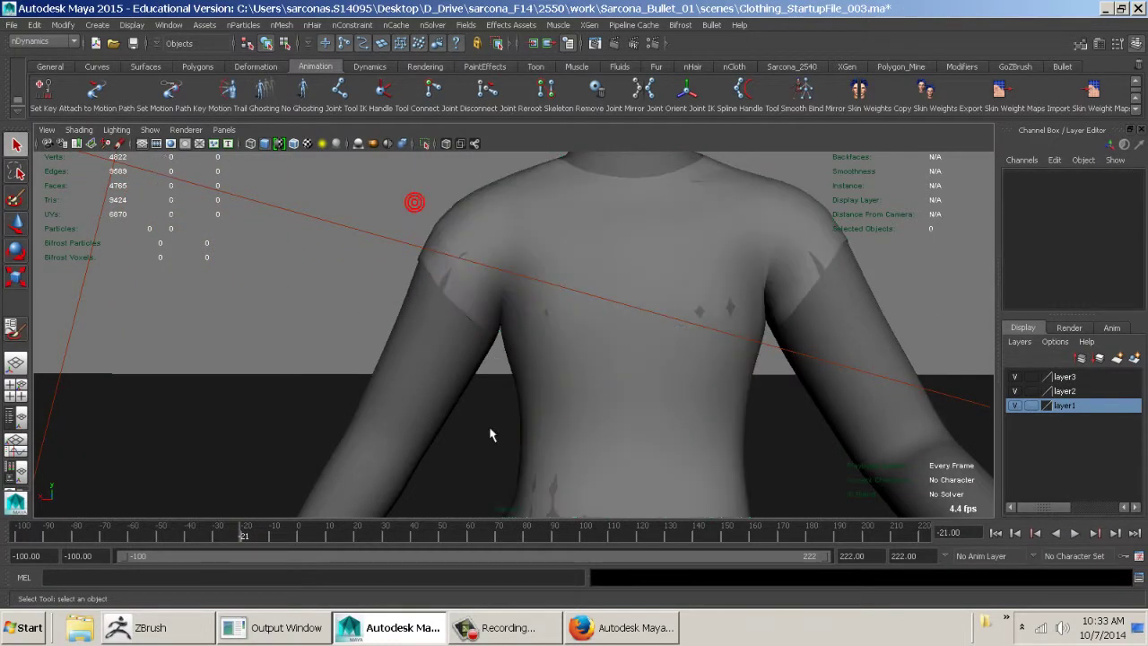
- Play the cached simulation to frame -1 and examine the body and shirt meshes up close around the armpit
key("alt+v")
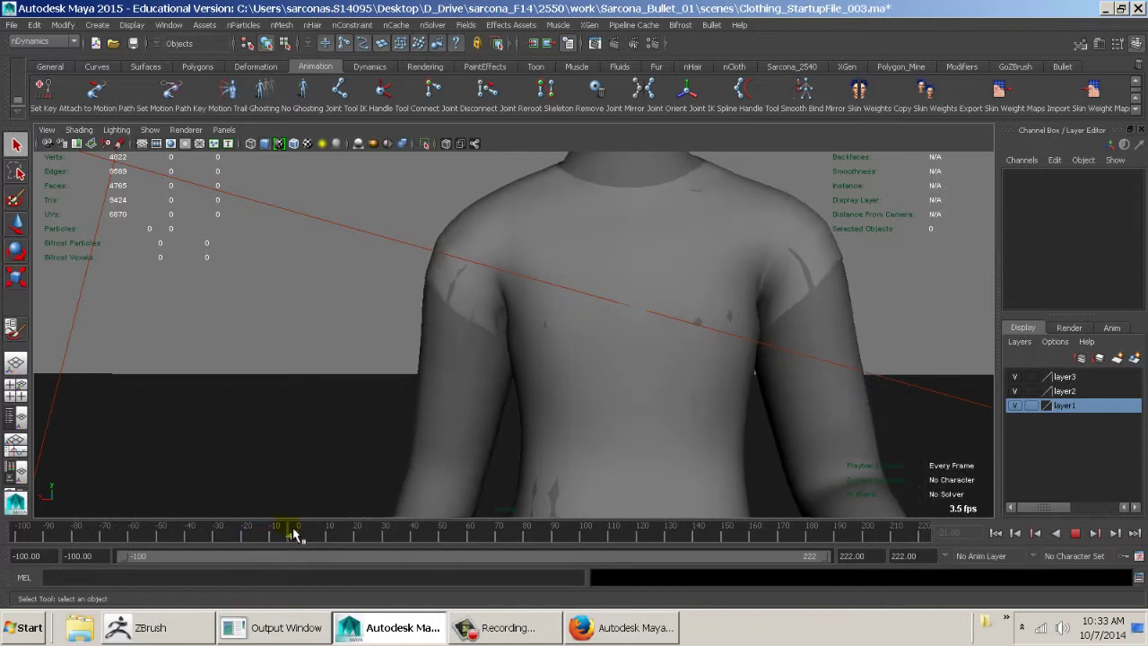
key("alt+v")
left_click(489, 372)
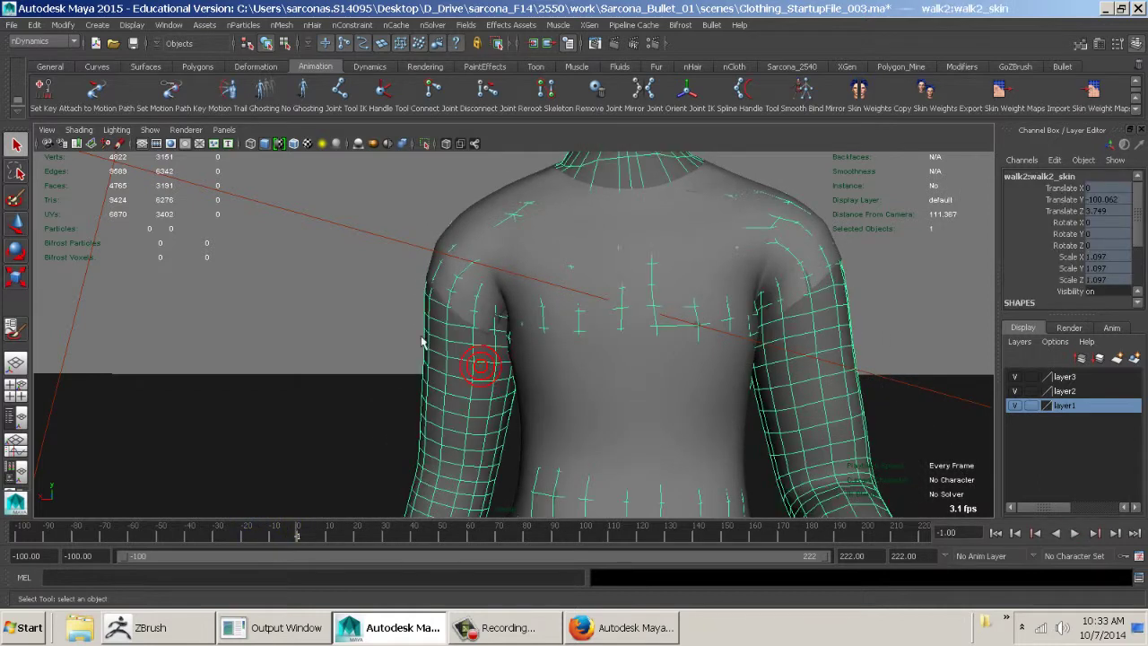
right_click_drag(426, 343, 874, 400, "alt")
middle_click_drag(558, 325, 587, 313, "alt")
left_click_drag(609, 304, 588, 387, "alt")
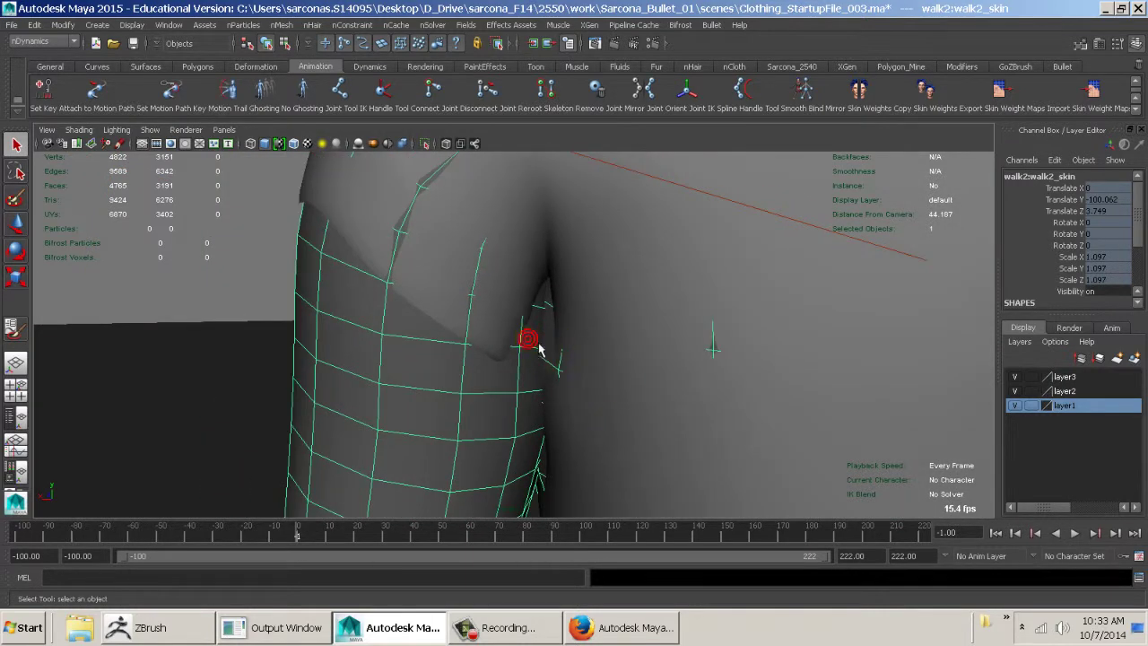
key("4")
key("5")
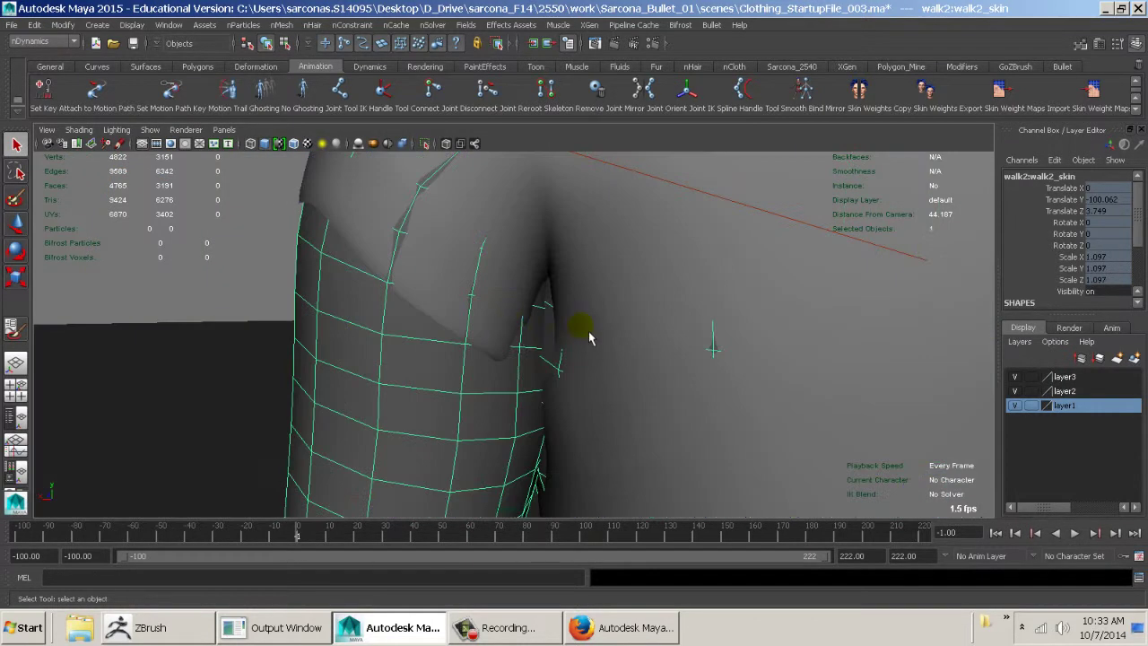
left_click(524, 303)
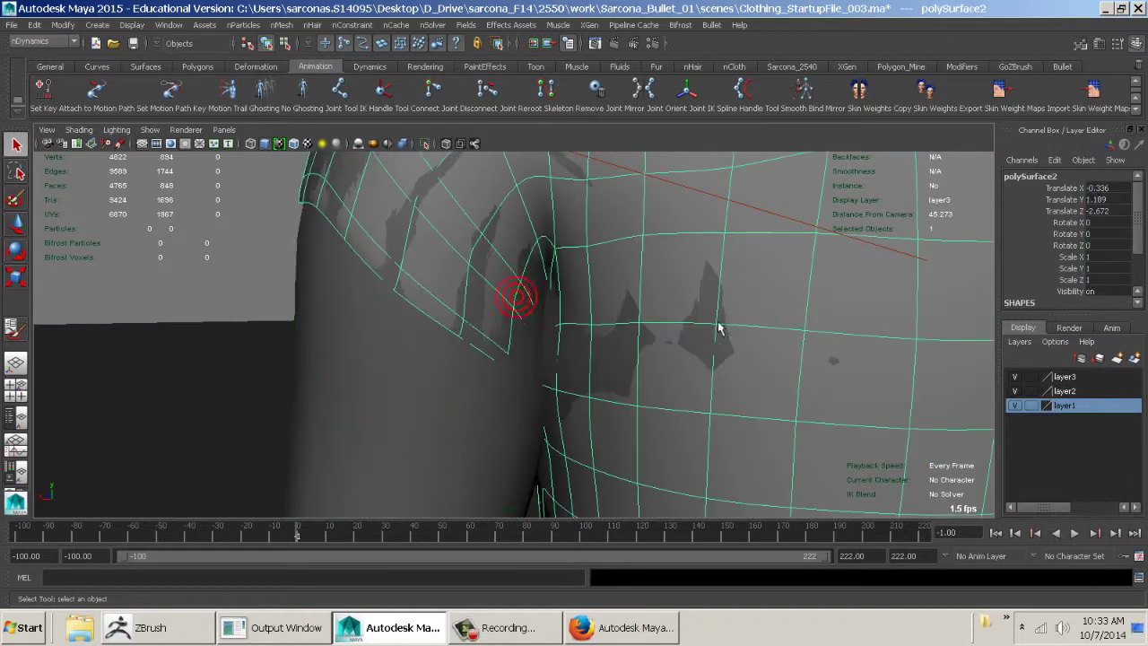
- Hide layer3 to examine the body's chest without the shirt, and show the layer again
left_click(1016, 376)
left_click_drag(626, 364, 362, 319, "alt")
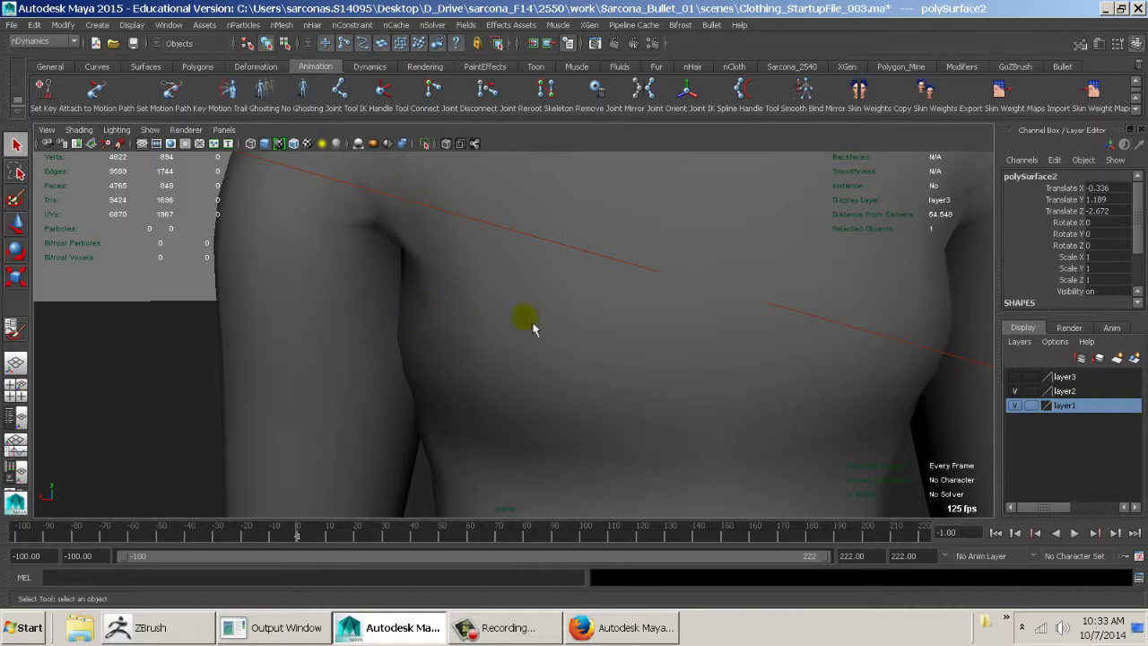
left_click(1015, 377)
right_click_drag(715, 362, 352, 463, "alt")
- Play the cached simulation to frame 11, view the whole upper body, and continue playback to frame 91 to check the shirt
left_click(299, 538)
key("alt+v")
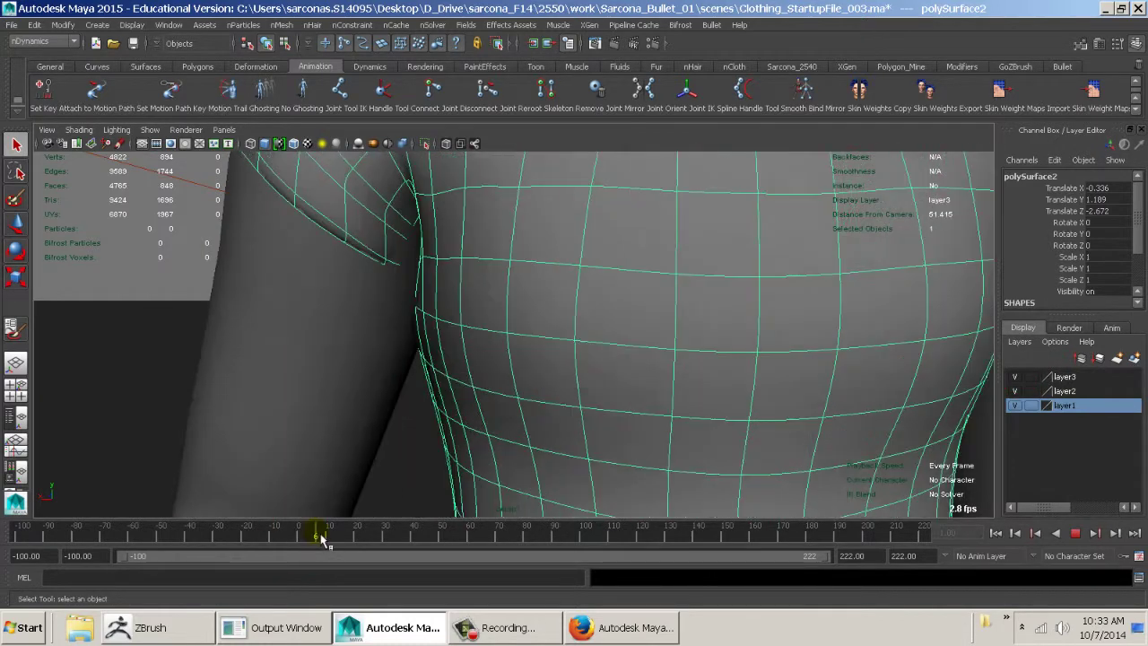
left_click(329, 537)
key("f")
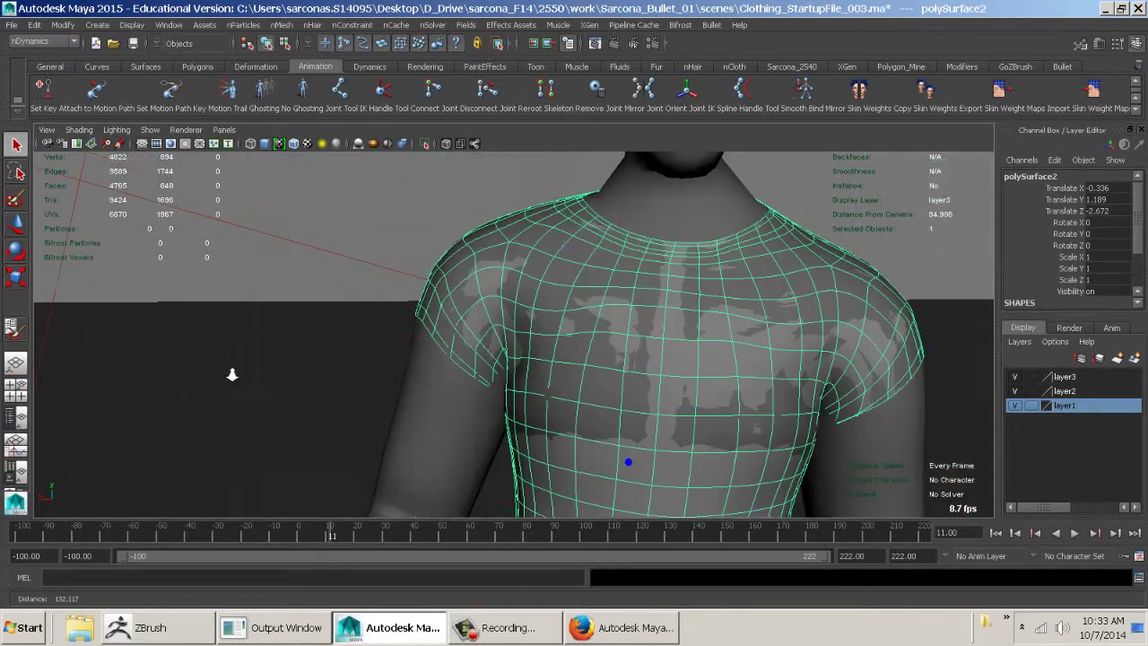
left_click(655, 292)
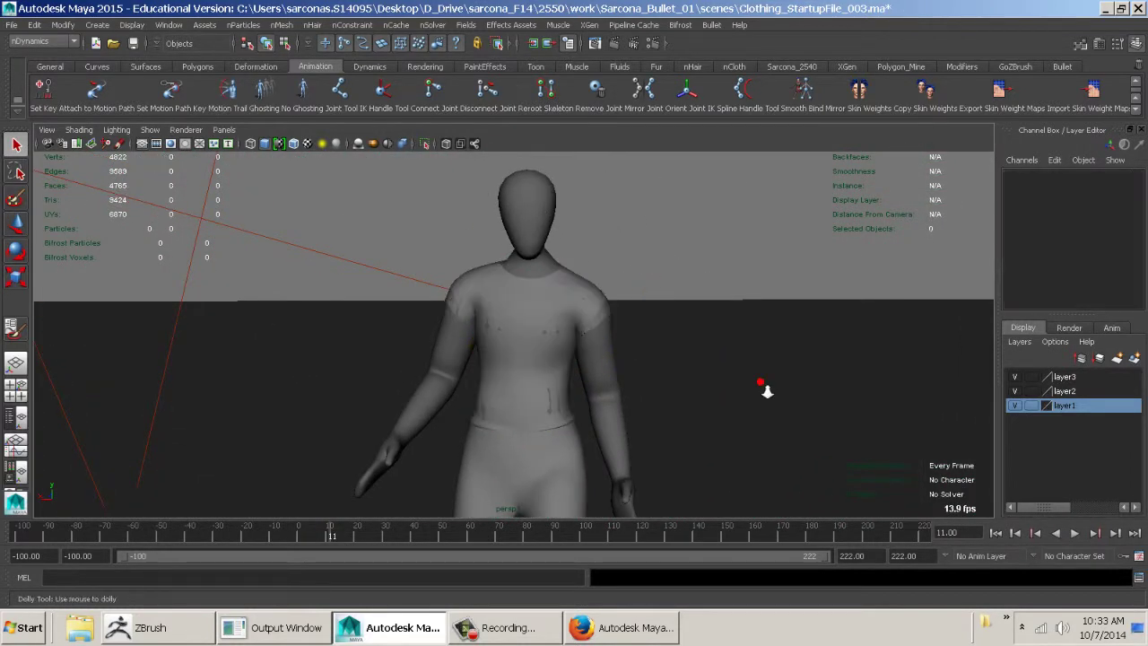
key("alt+v")
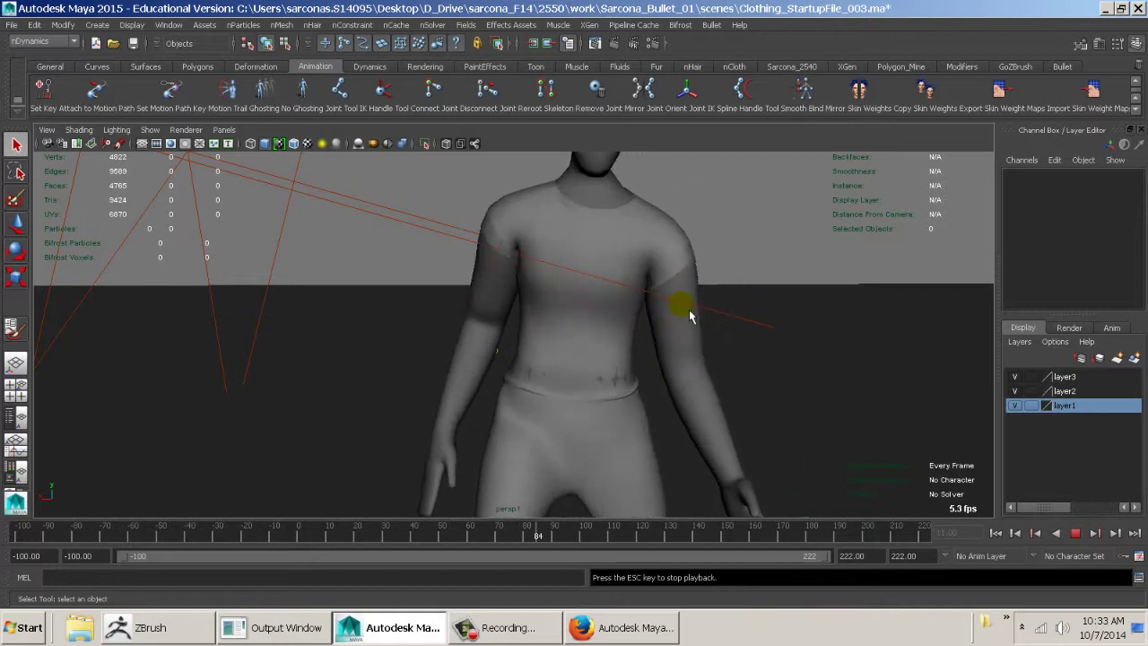
key("Escape")
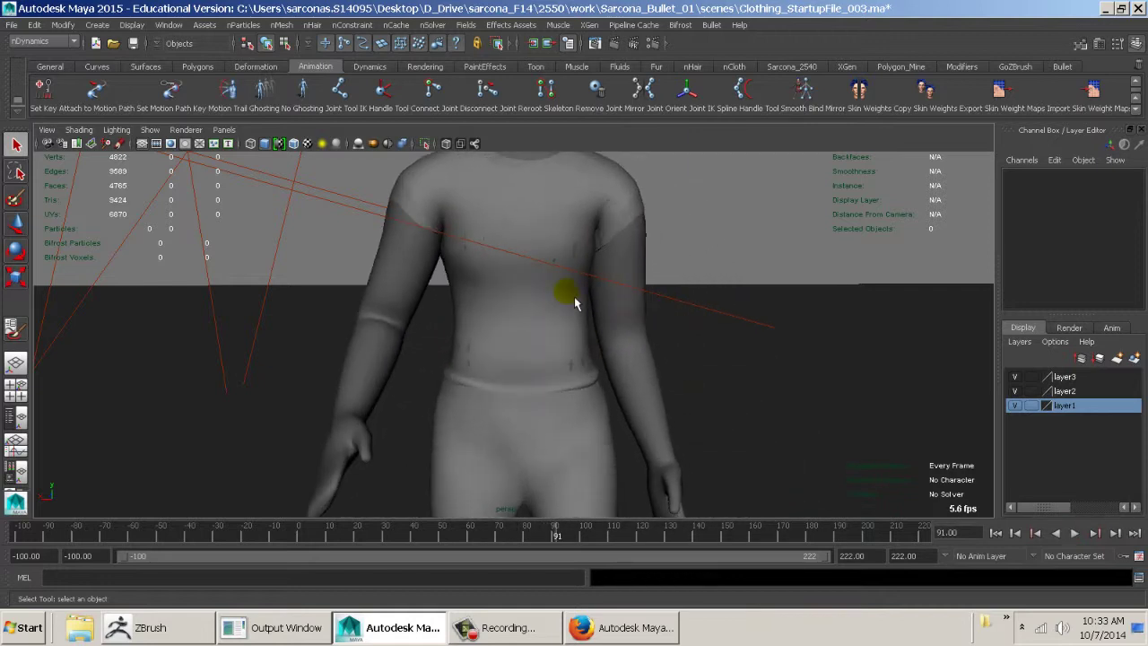
- Set the shirt nCloth's Drag to 1.765 and Damp to 9.412
left_click(572, 300)
key("ctrl+a")
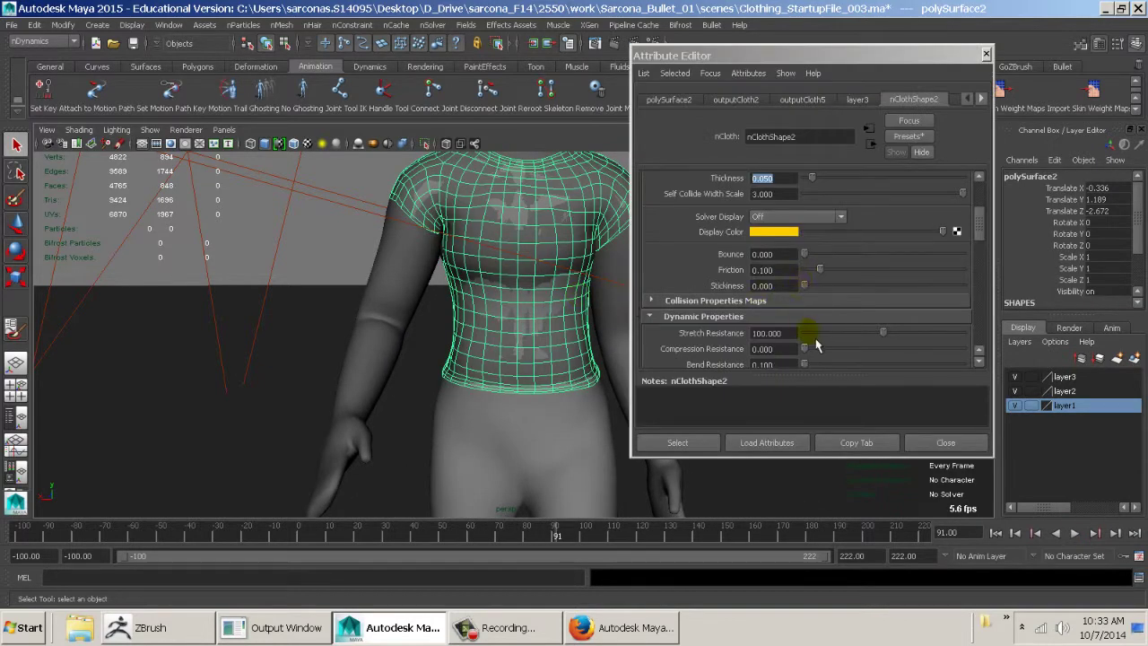
scroll(816, 344, "down", 2)
scroll(833, 303, "down", 3)
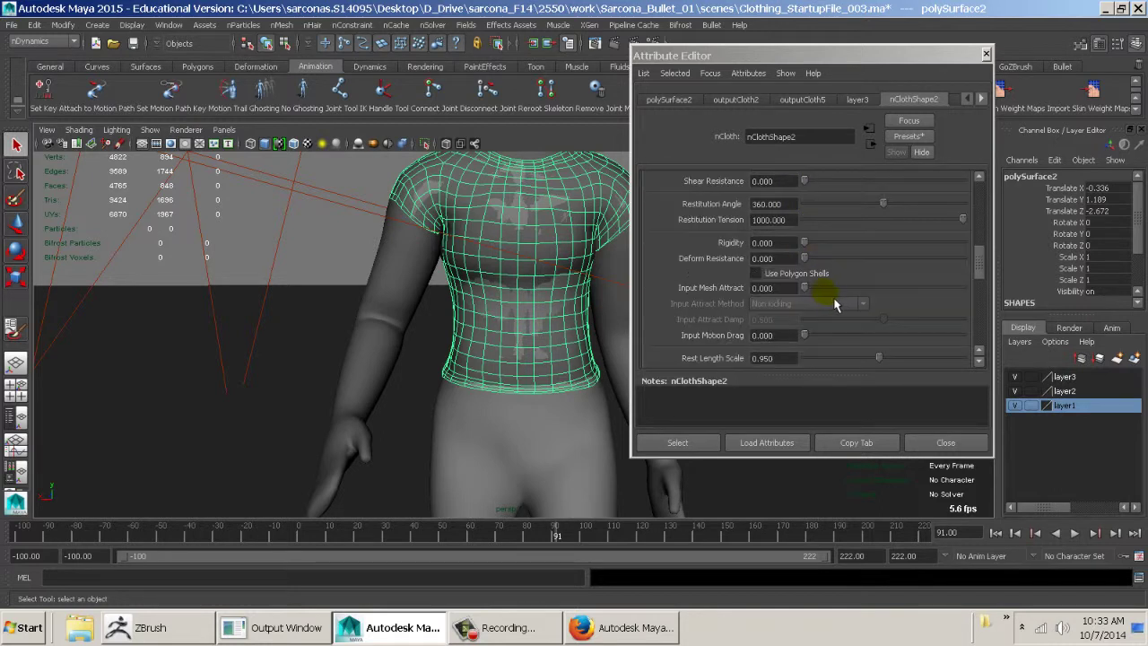
scroll(836, 307, "down", 4)
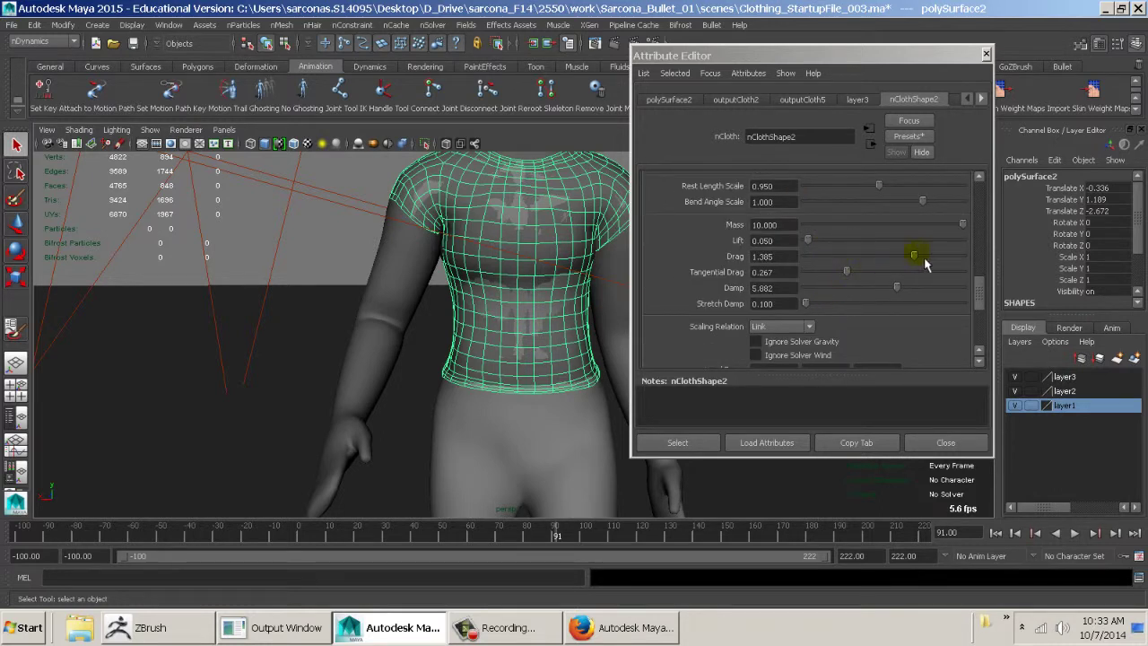
left_click_drag(919, 254, 944, 255)
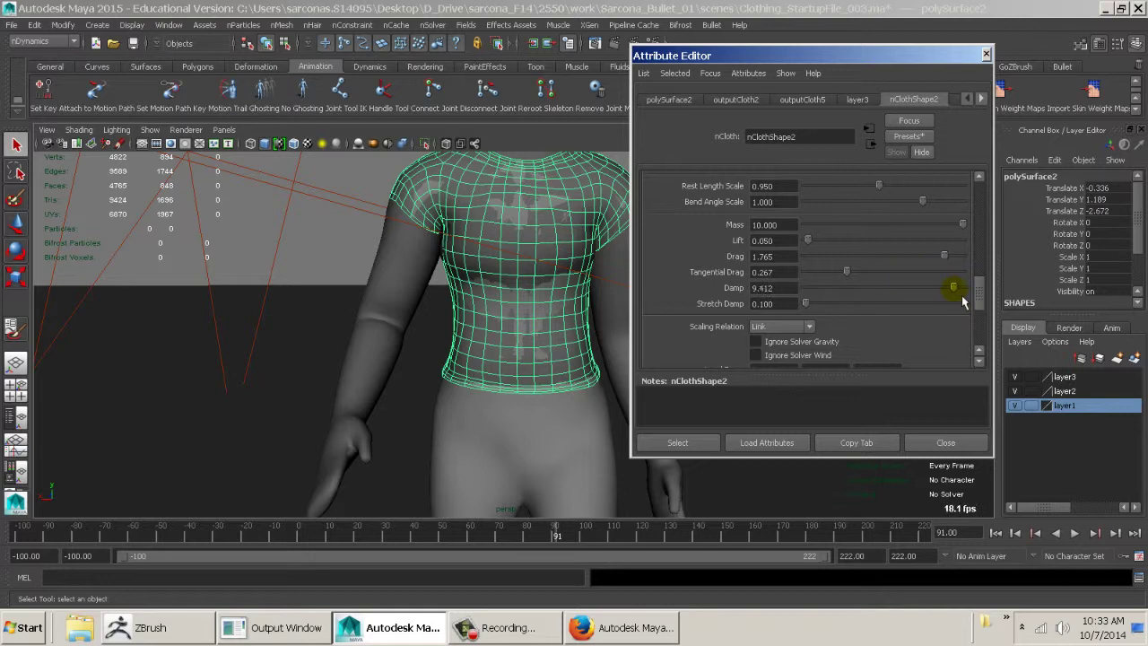
- Set the shirt nCloth's Stretch Resistance to 65 and close its attributes
scroll(888, 305, "up", 6)
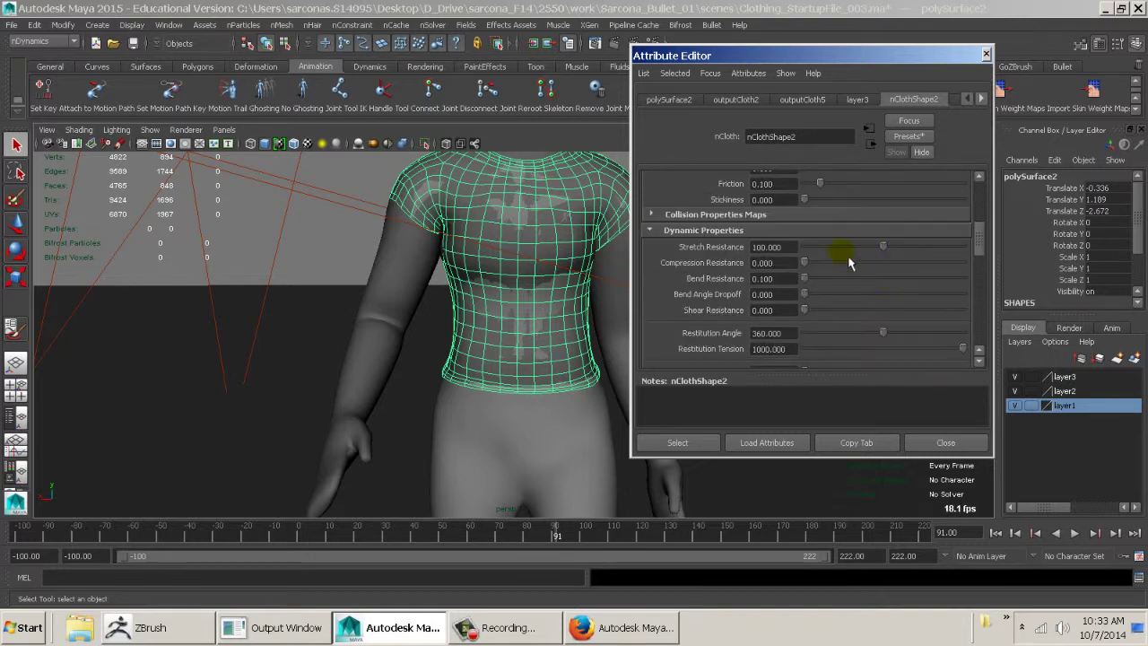
double_click(787, 248)
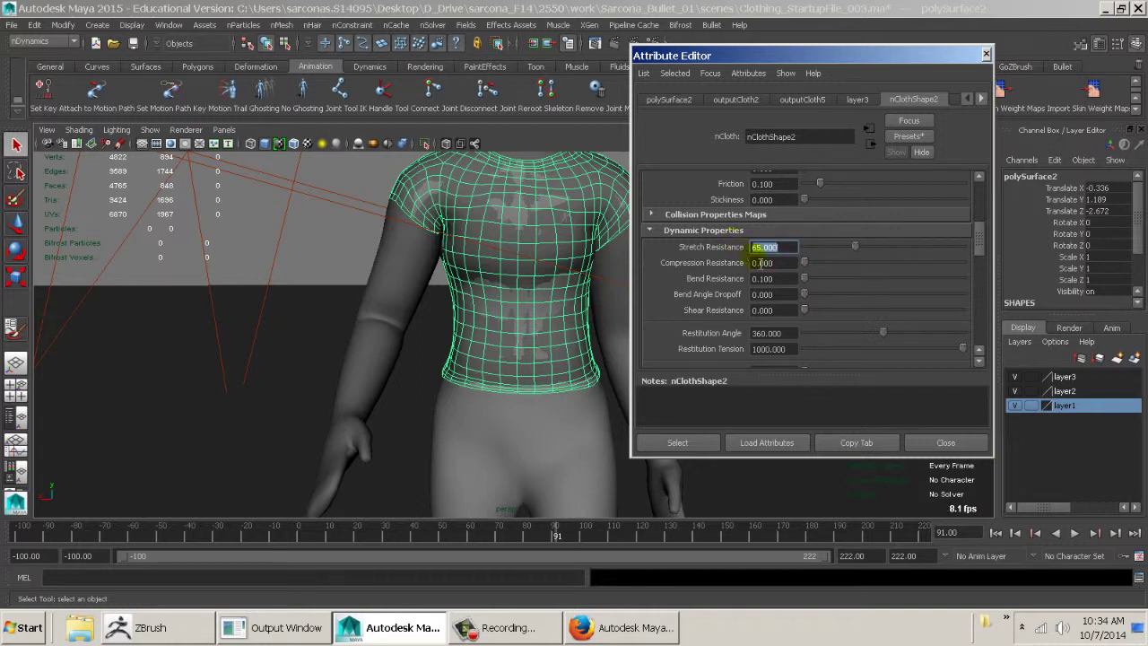
left_click(942, 443)
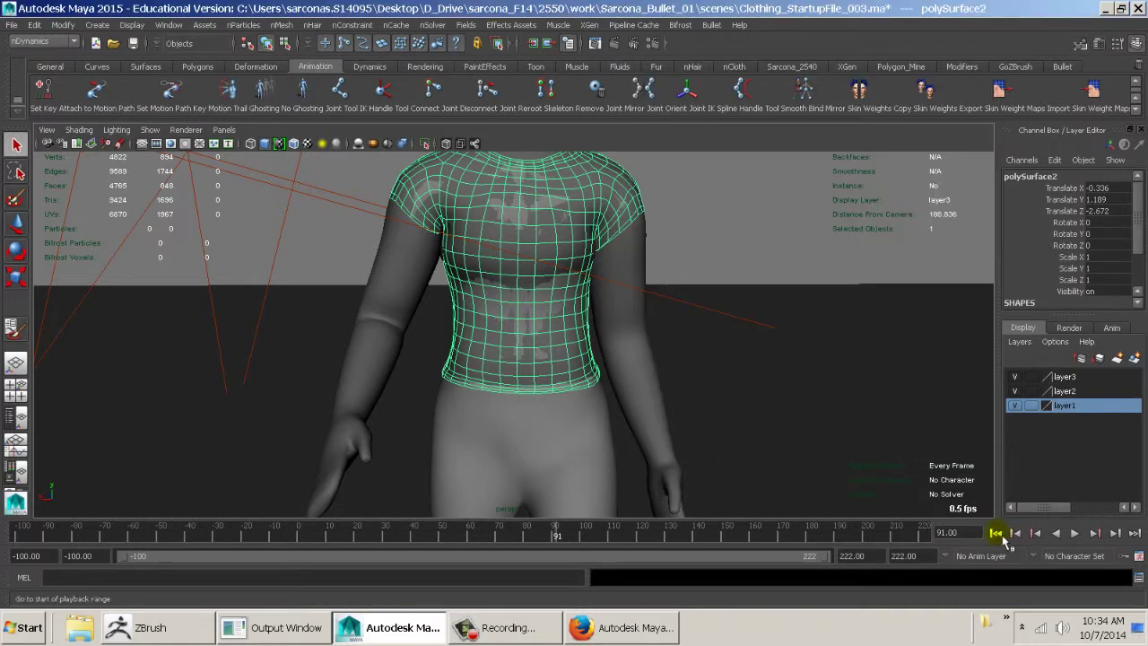
- Return to frame -100, delete the shirt's nCloth cache and create a new one over the time slider range, one file per frame
left_click(996, 533)
left_click(396, 24)
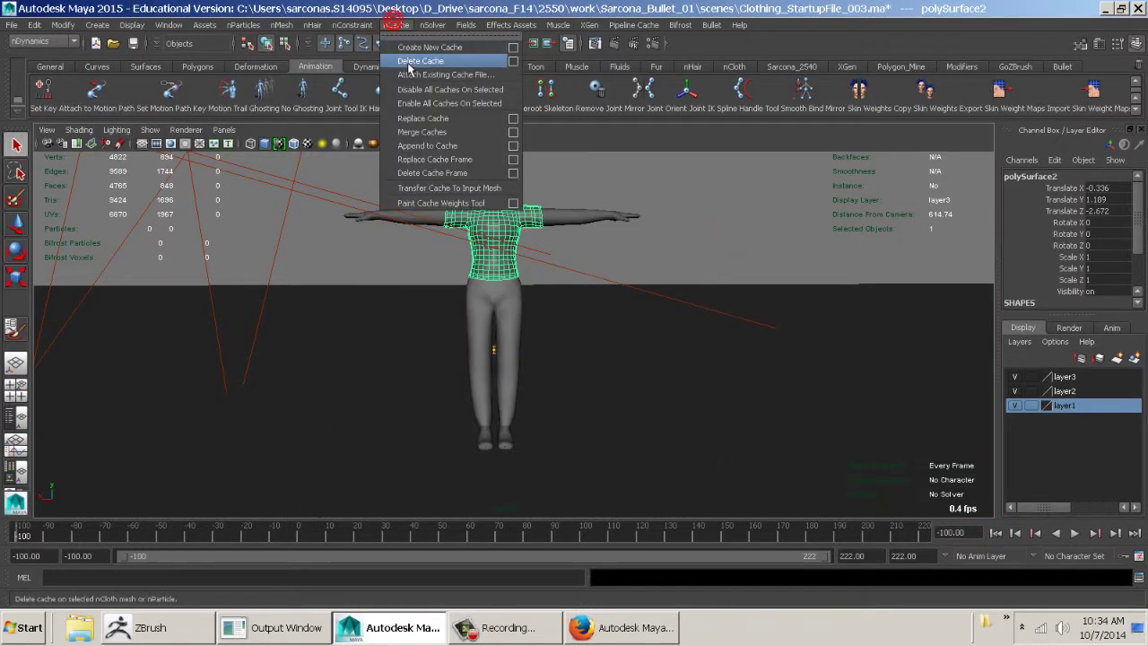
left_click(419, 60)
left_click(396, 24)
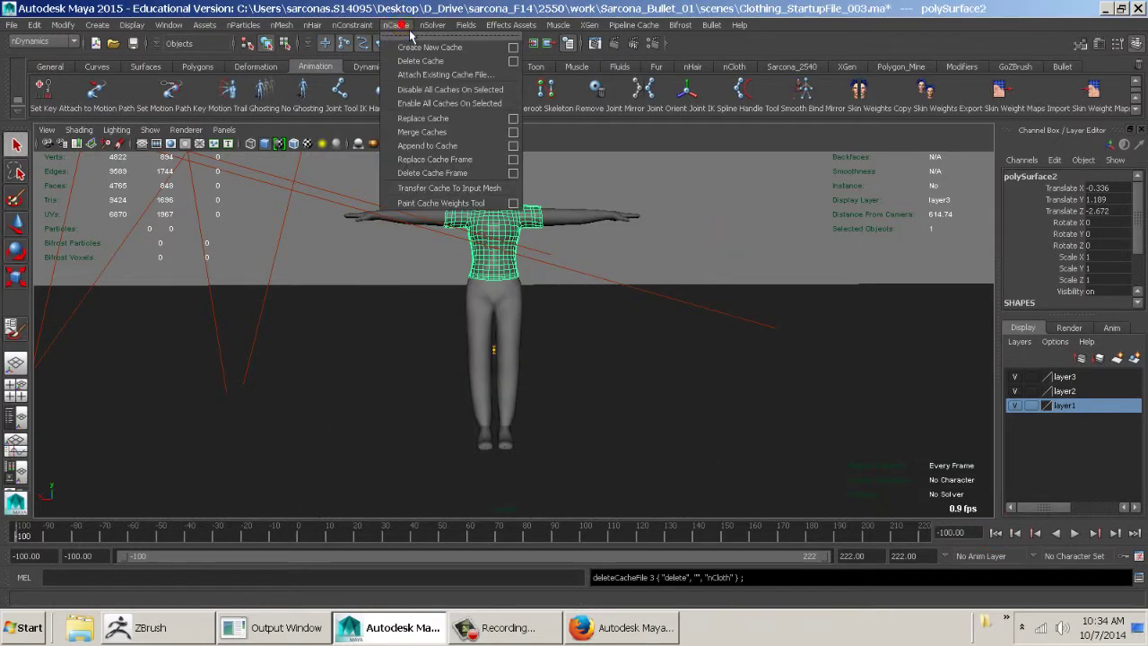
left_click(512, 47)
double_click(607, 155)
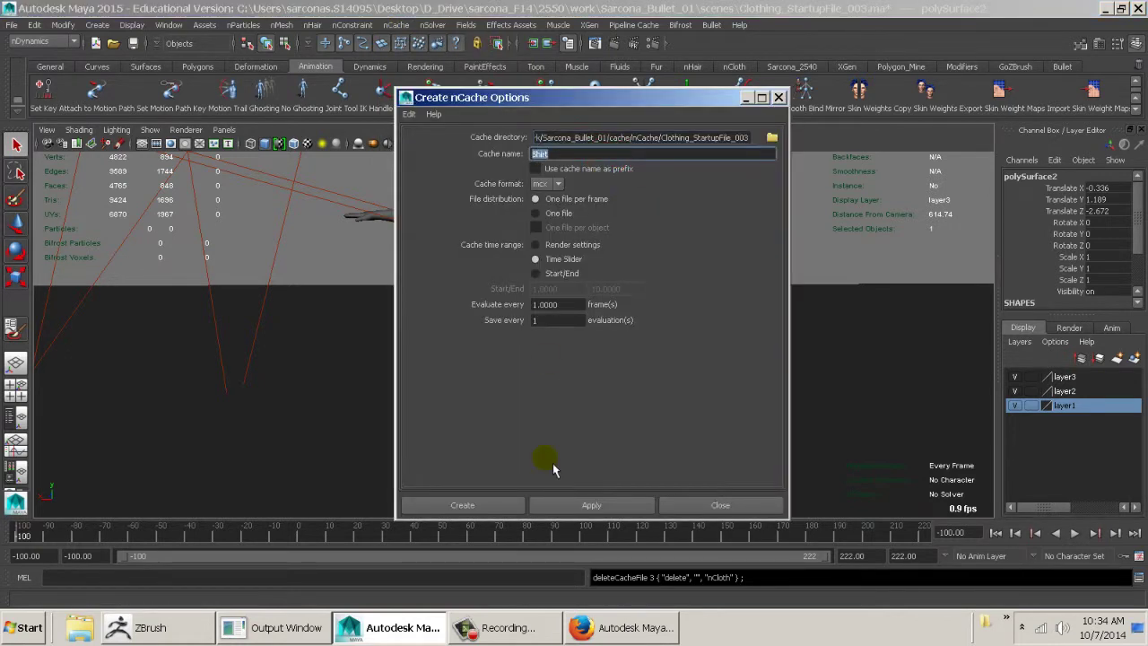
left_click(485, 505)
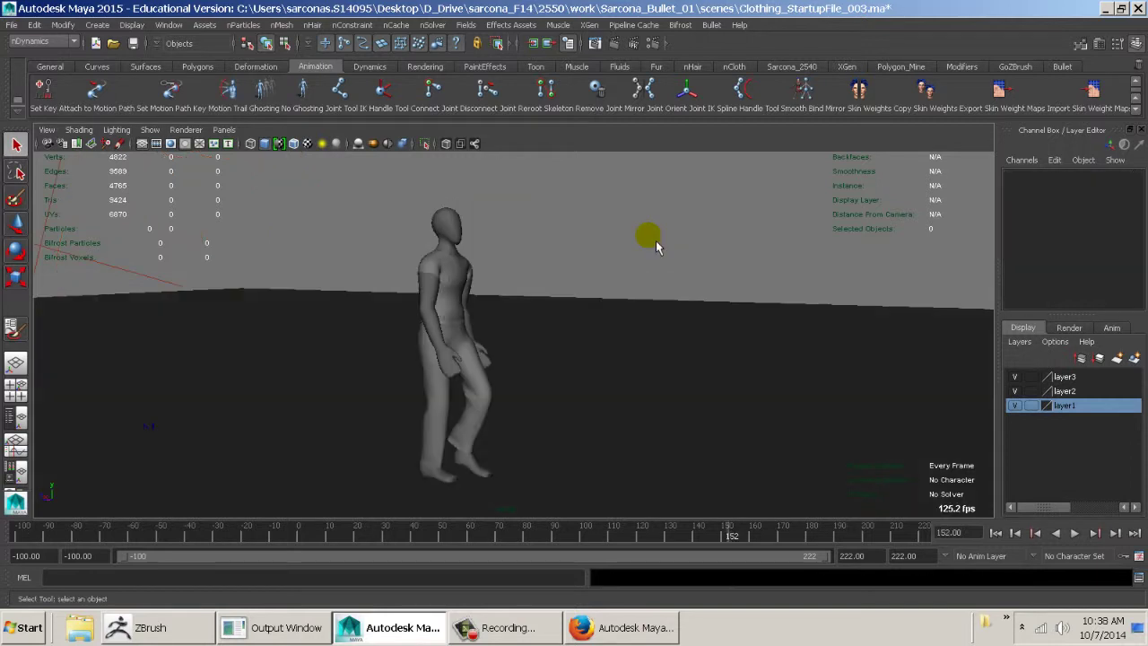
- Scrub the new cache to frame 102 and play it through to frame 177 to review the walking figure
left_click_drag(655, 533, 589, 530)
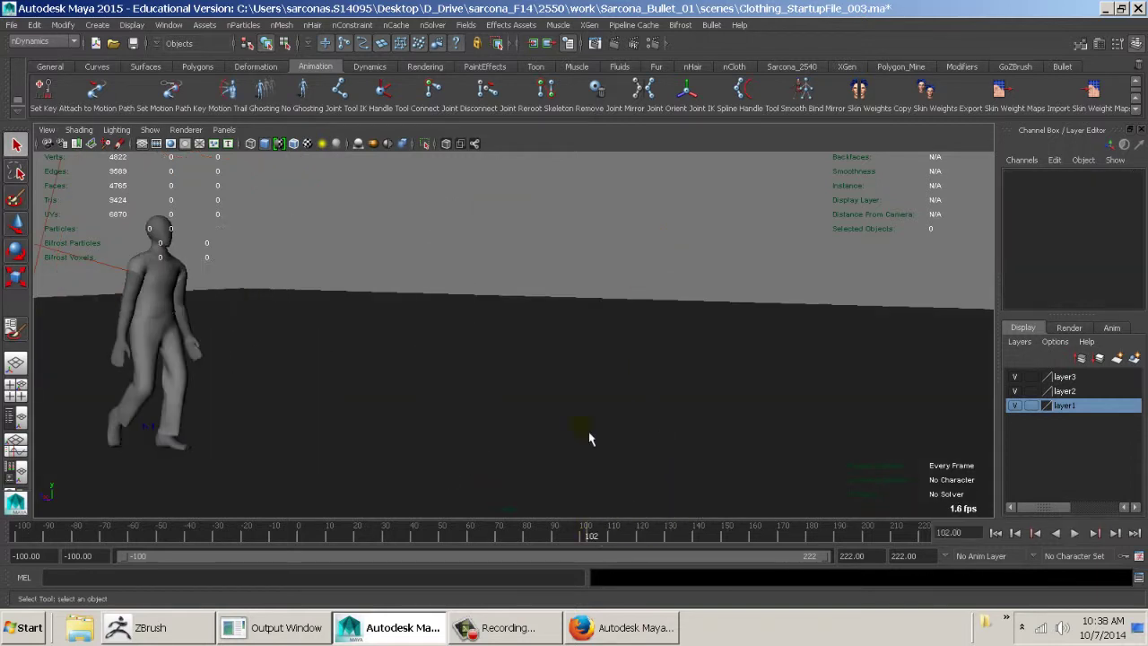
left_click(546, 252)
key("alt+v")
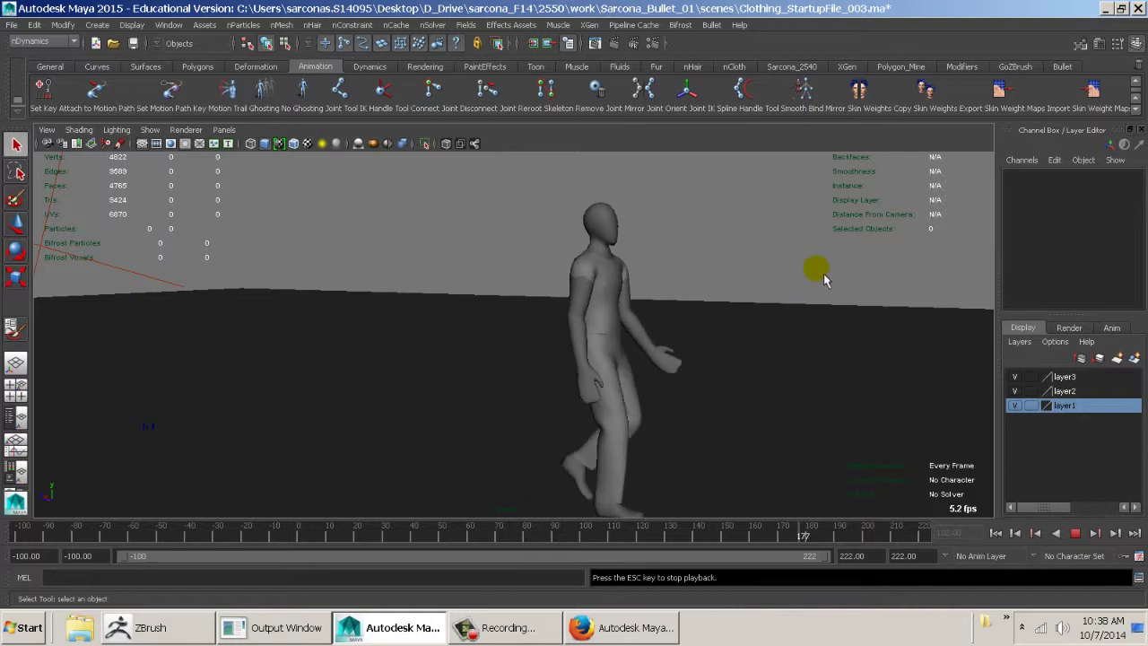
key("Escape")
- Examine the shirt's shoulder, neckline and back up close at frame 177 for places where the body pokes through
left_click(629, 314)
key("f")
left_click(674, 266)
left_click_drag(671, 266, 653, 222, "alt")
middle_click_drag(653, 222, 646, 375, "alt")
right_click_drag(644, 374, 680, 392, "alt")
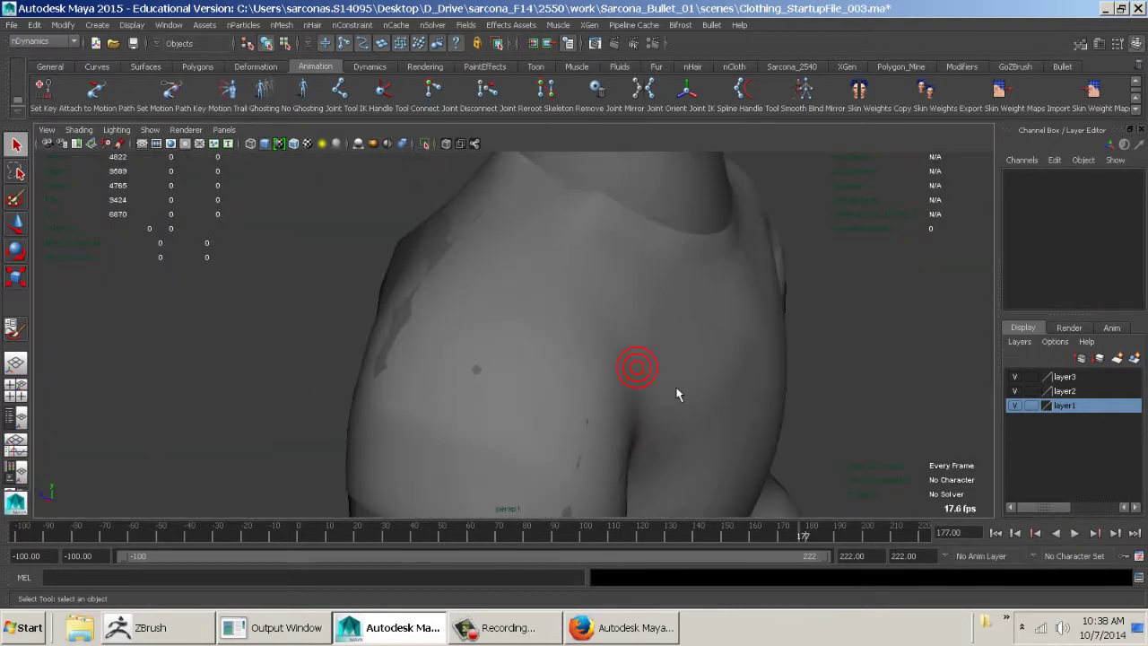
left_click_drag(669, 393, 695, 387, "alt")
right_click_drag(685, 386, 394, 354, "alt")
left_click_drag(395, 354, 657, 313, "alt")
right_click_drag(619, 313, 350, 278, "alt")
middle_click_drag(350, 278, 653, 283, "alt")
- Save the scene, and save a new version of it as Clothing_StartupFile_004.ma
left_click(505, 314)
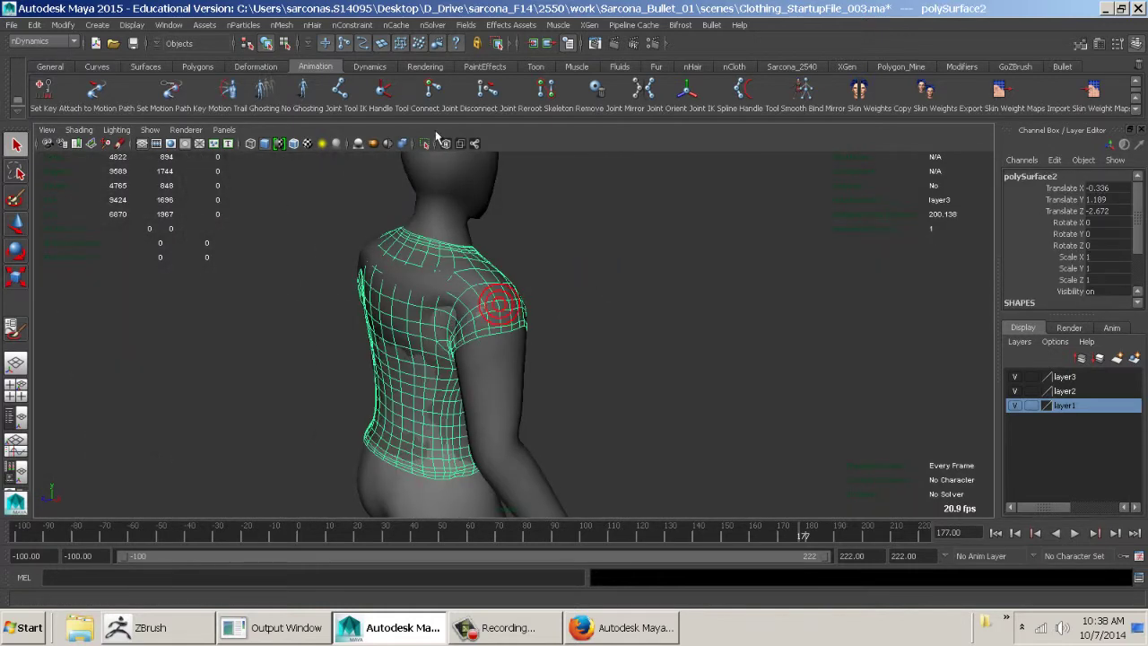
left_click(401, 25)
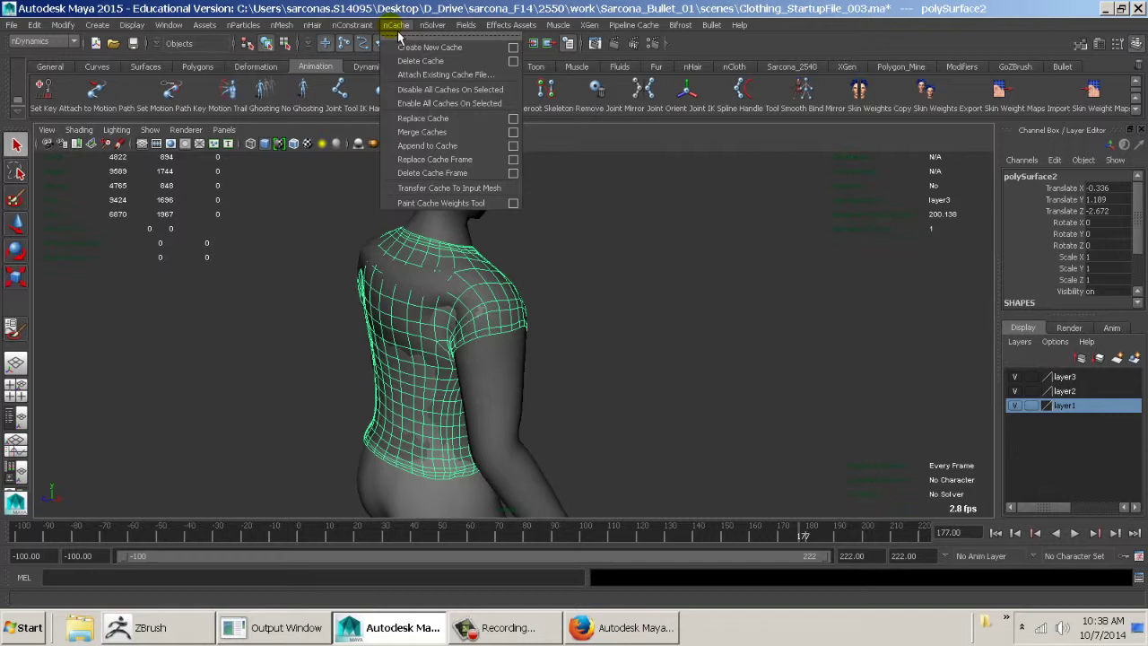
left_click(392, 25)
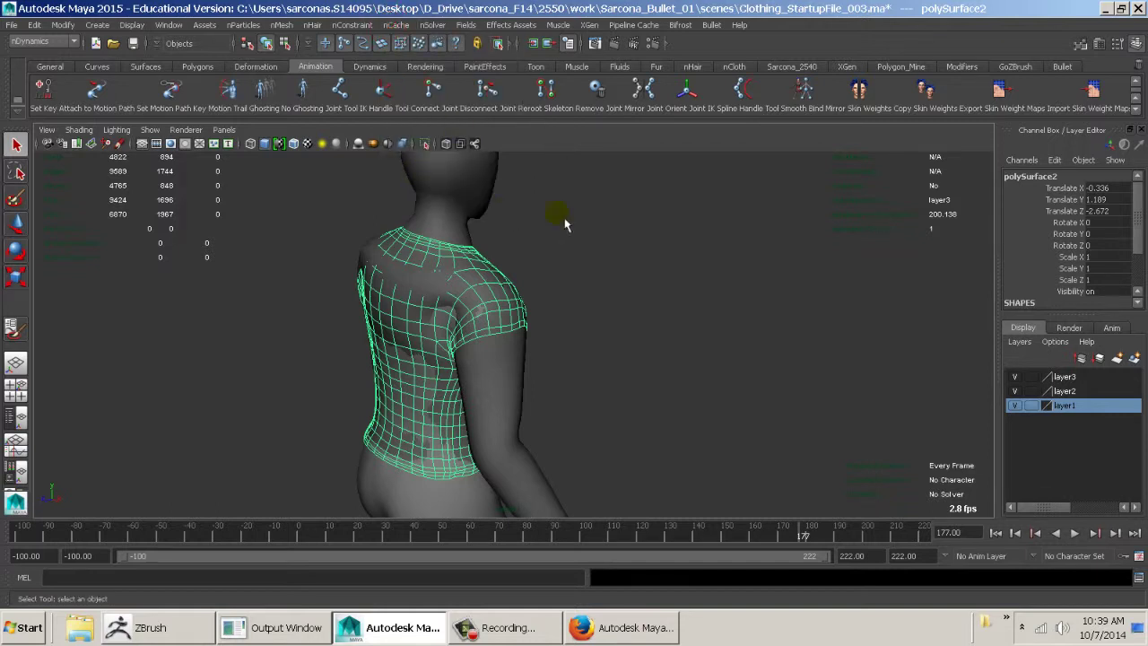
left_click(11, 26)
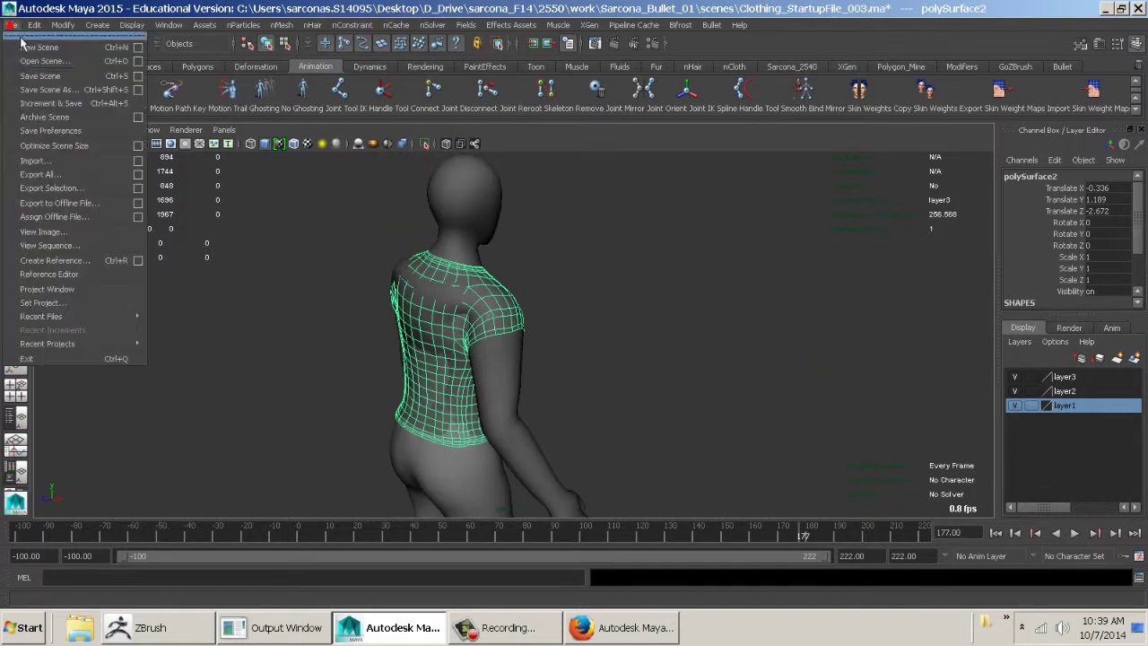
left_click(36, 77)
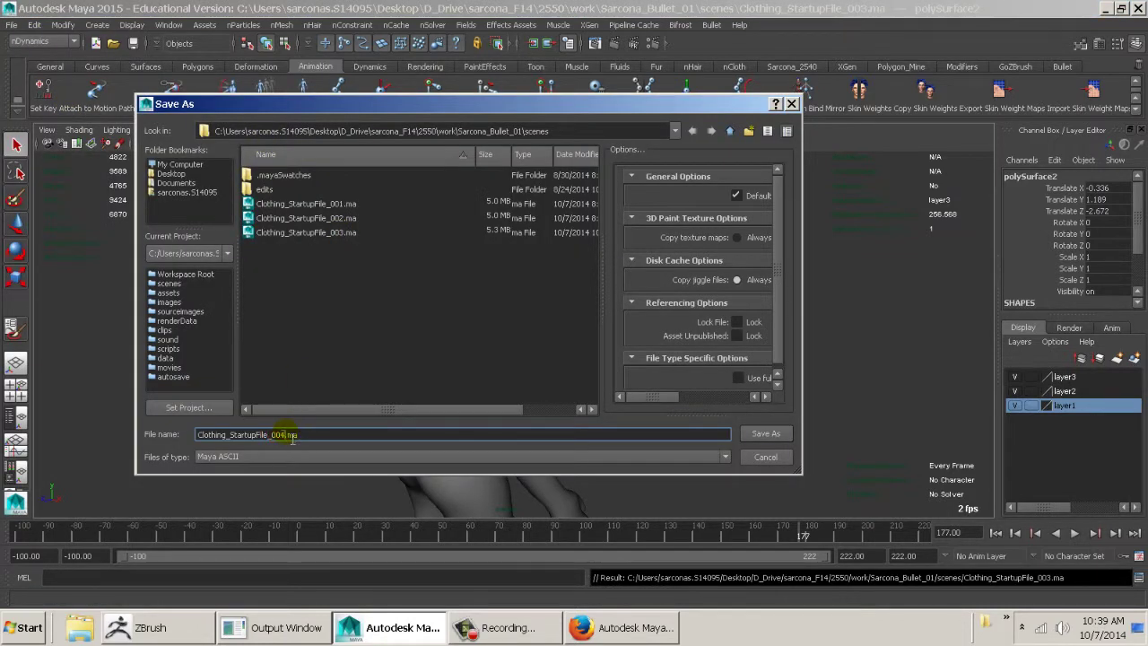
key("Return")
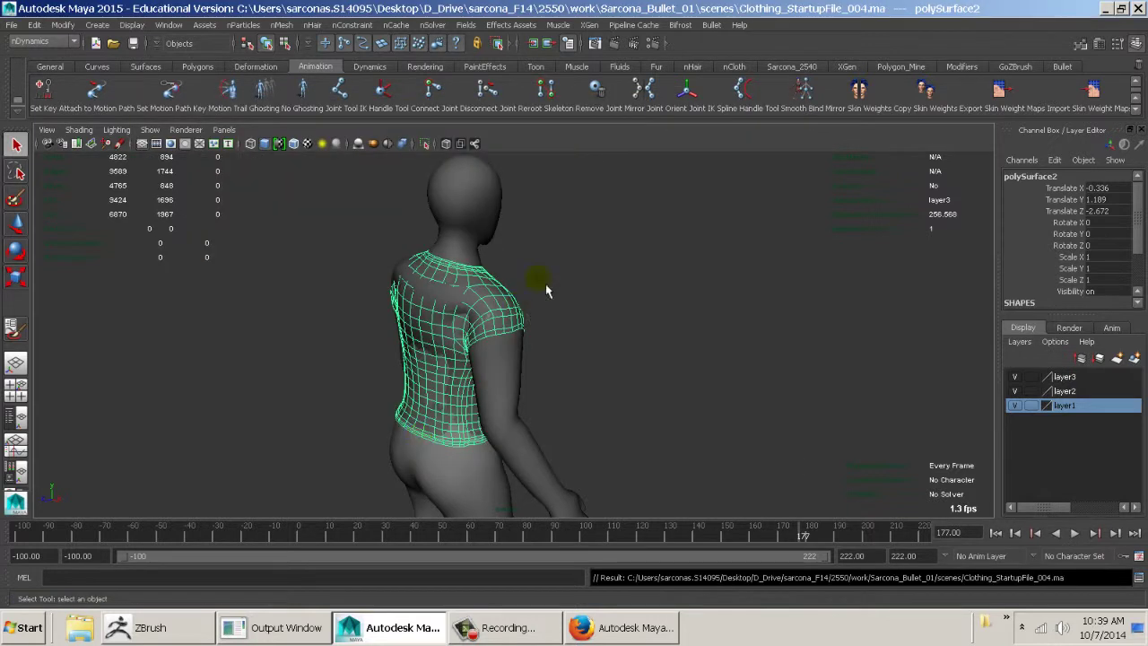
- Select the shirt and pants together, view the clothing from the front, and leave only the shirt selected
left_click_drag(547, 290, 489, 308, "alt")
left_click(499, 427, "shift")
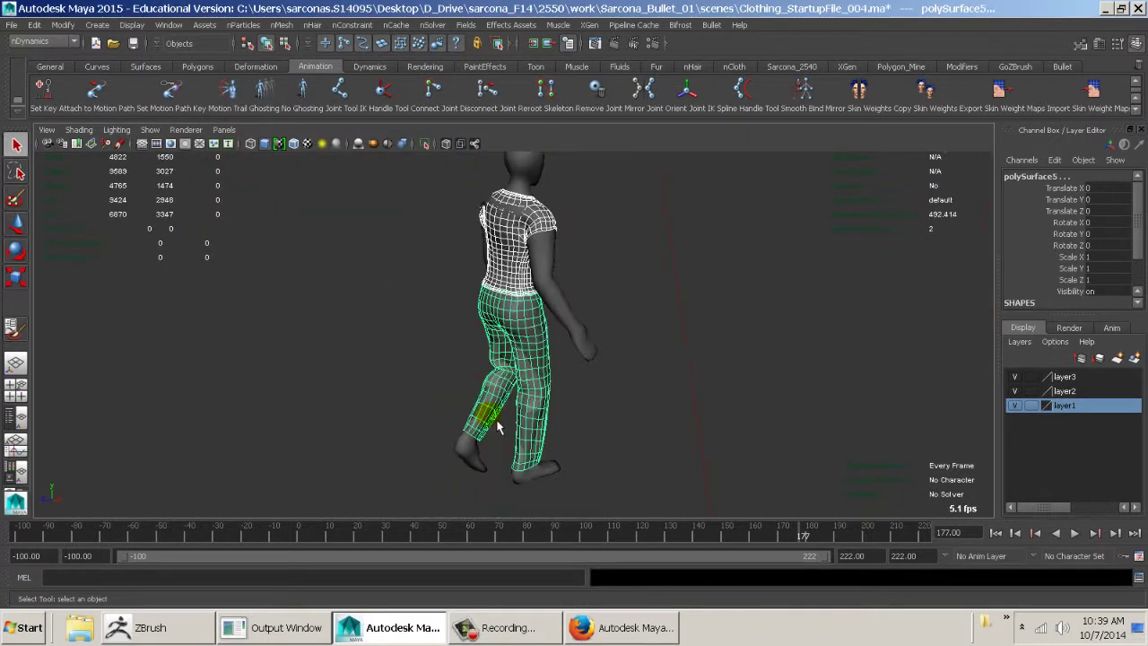
left_click_drag(703, 356, 499, 346, "alt")
left_click_drag(630, 345, 600, 349, "alt")
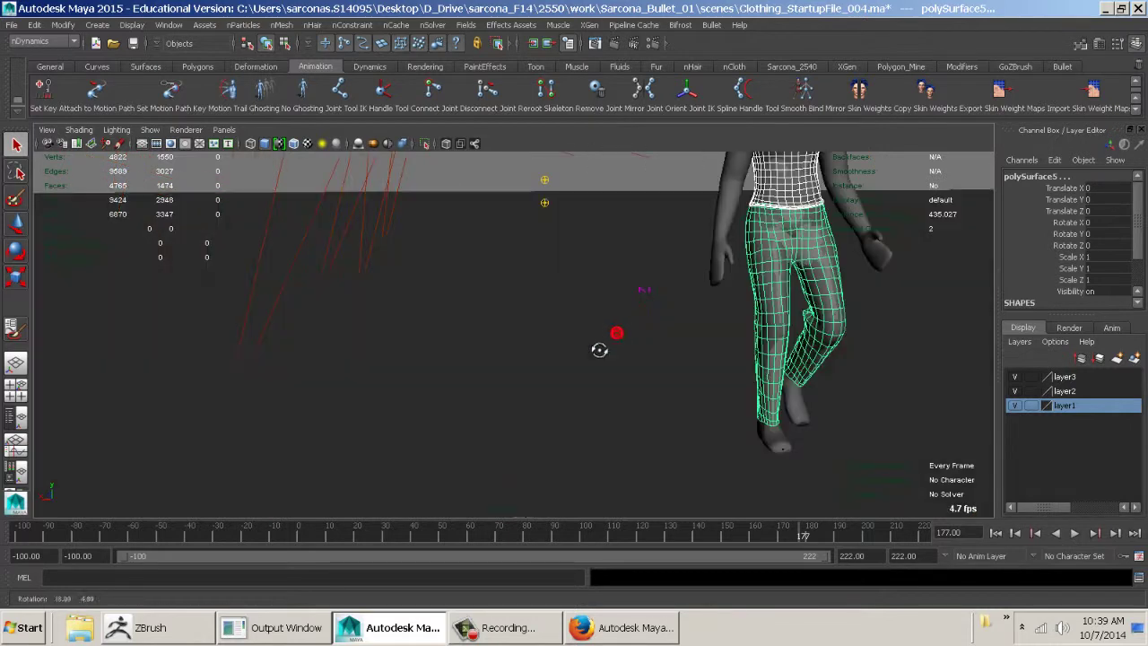
middle_click_drag(662, 346, 377, 457, "alt")
right_click_drag(431, 448, 798, 422, "alt")
left_click(615, 224)
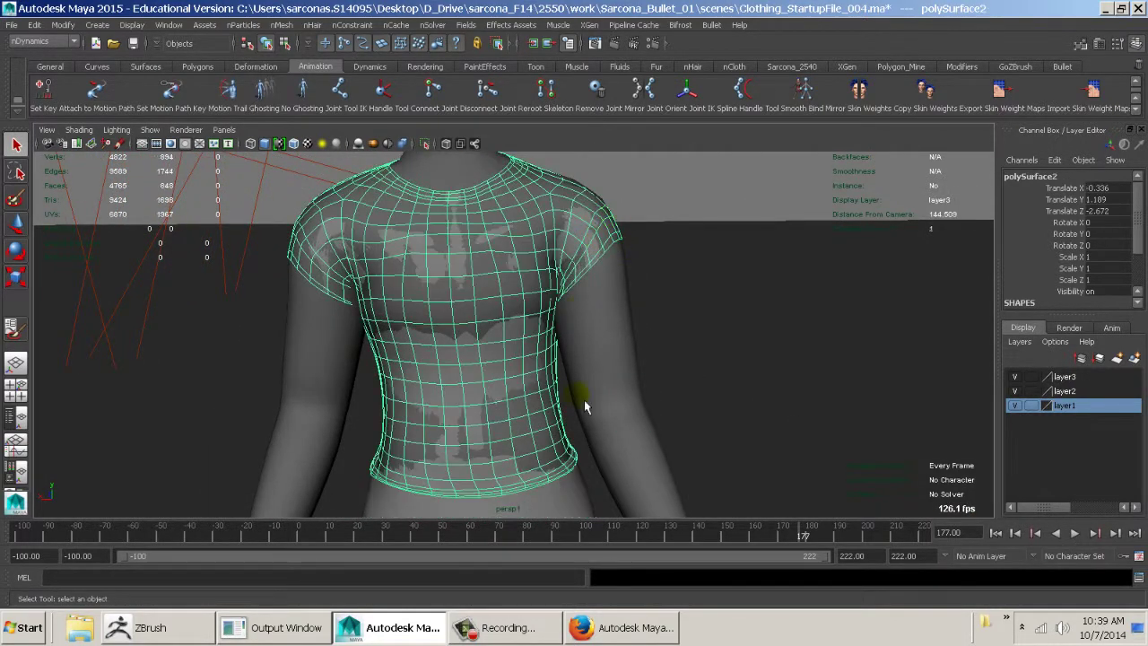
left_click(592, 507, "shift")
left_click(538, 183)
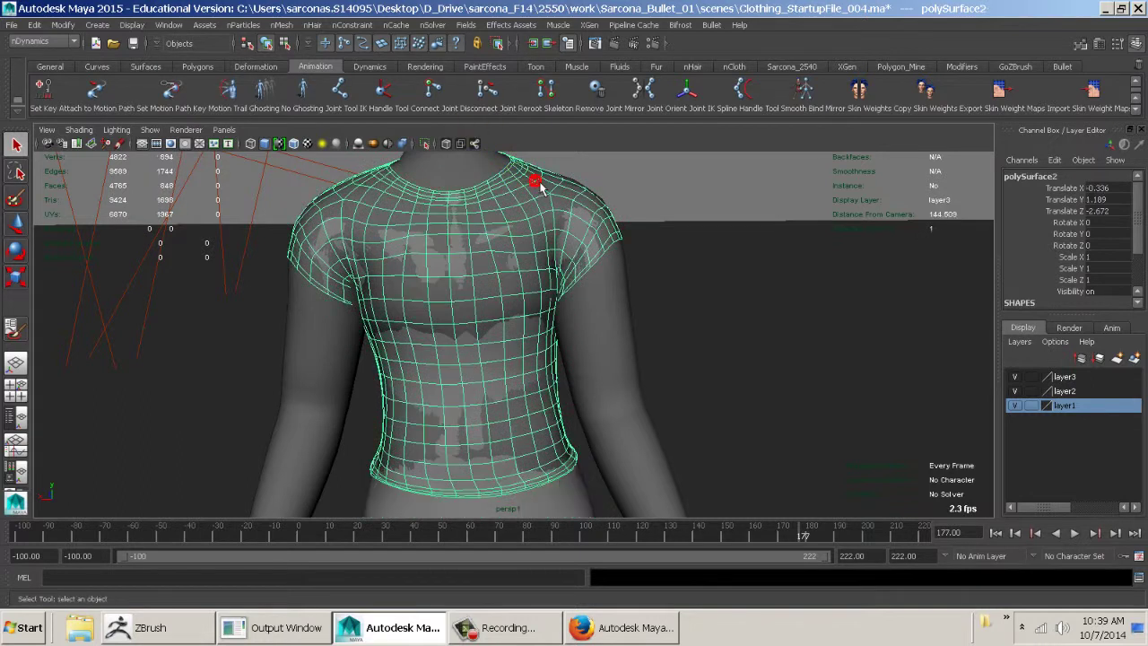
- Extrude all faces of the selected shirt mesh
key("space")
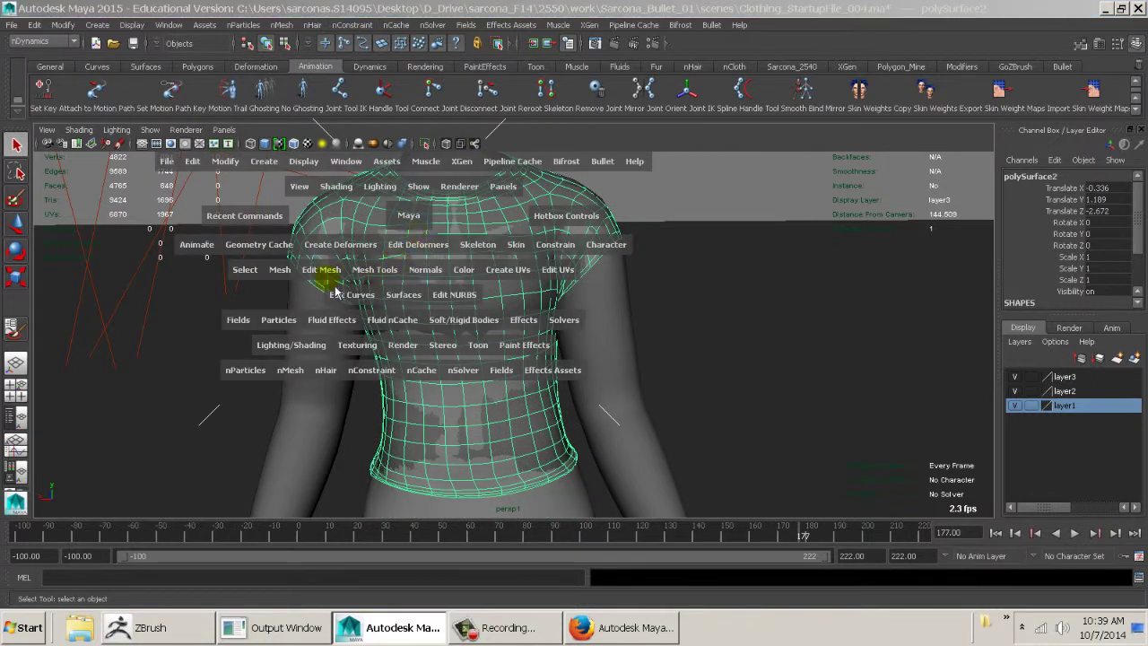
left_click(379, 280)
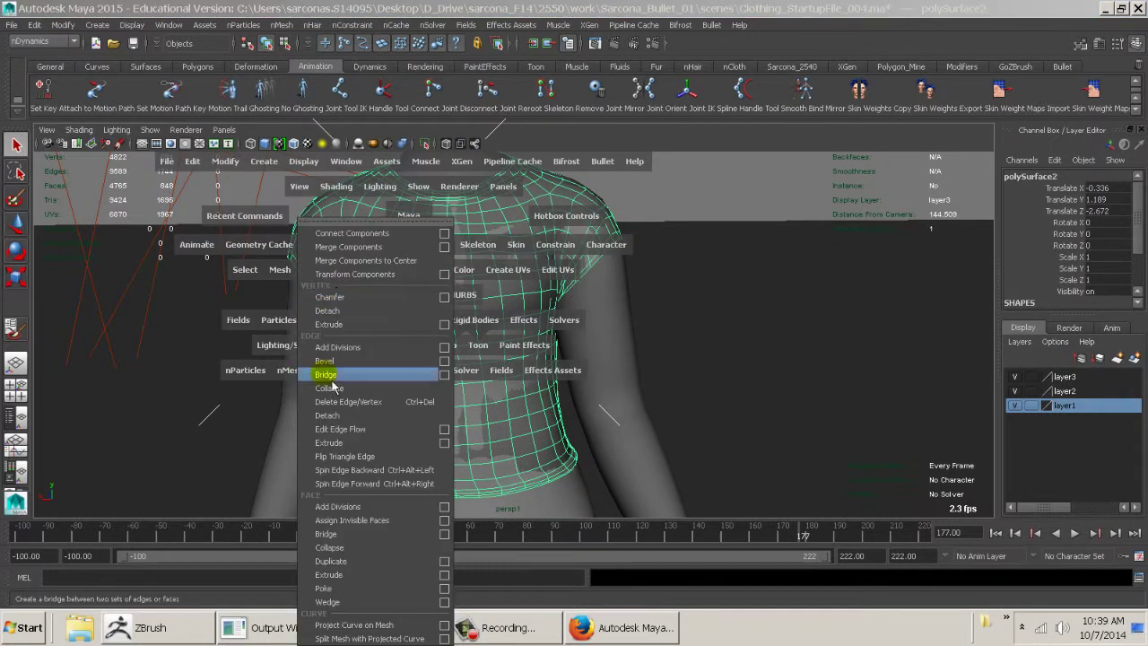
left_click(329, 575)
key("f")
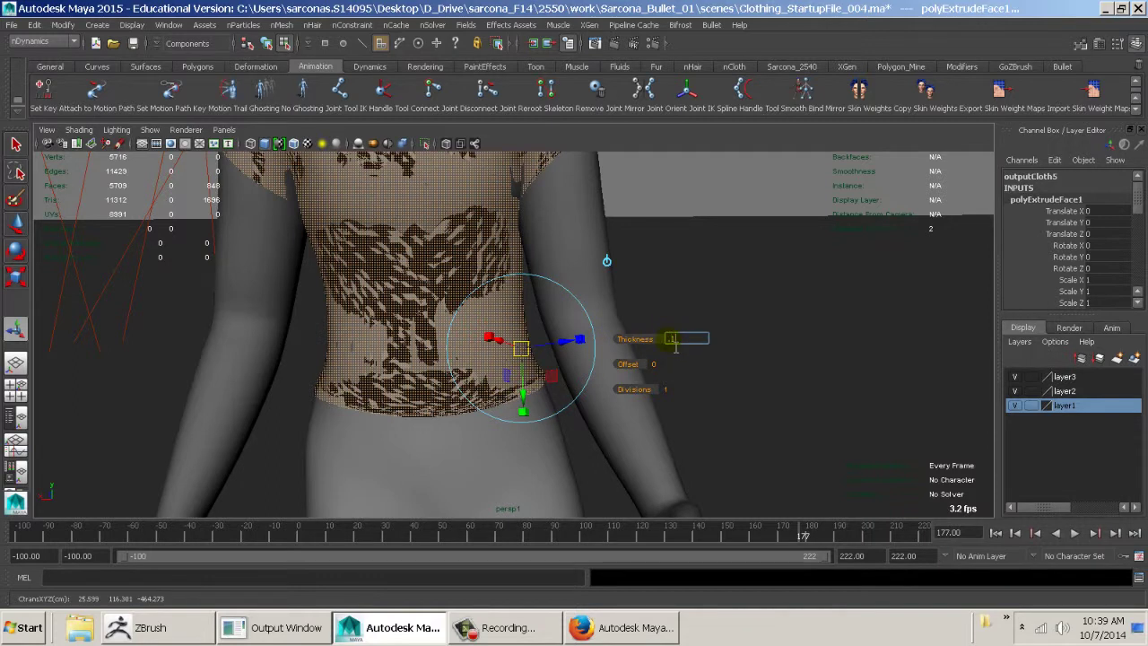
- Try a thickness of 0.1 and then 0.2 for the shirt's extrusion
type("0.1")
key("Return")
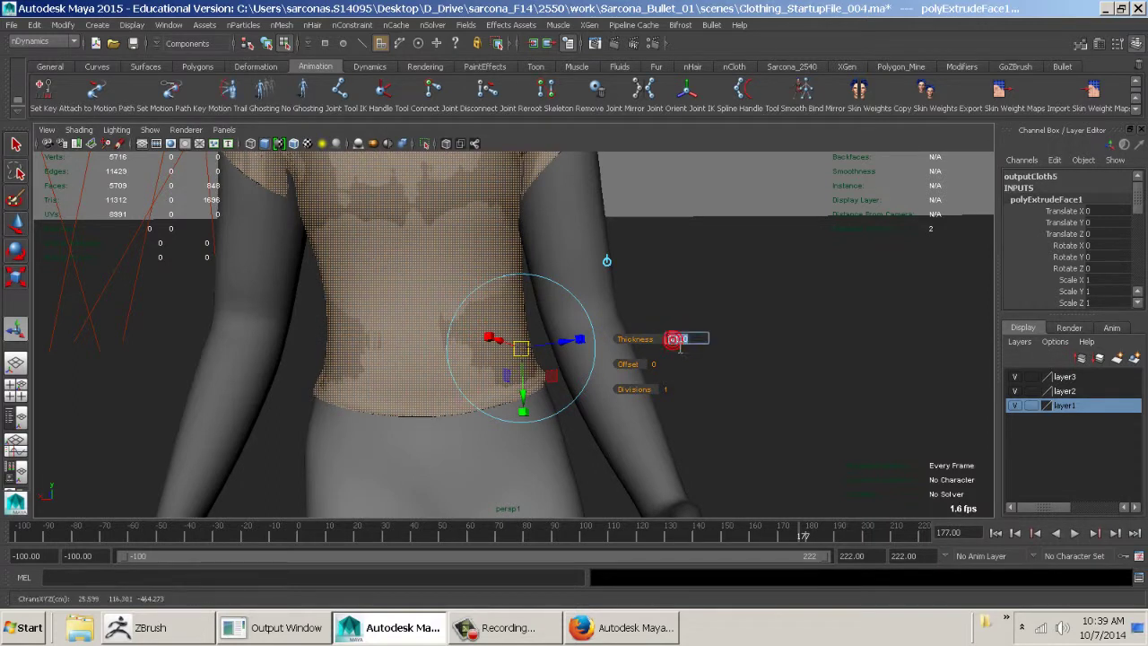
type("0.2")
key("Return")
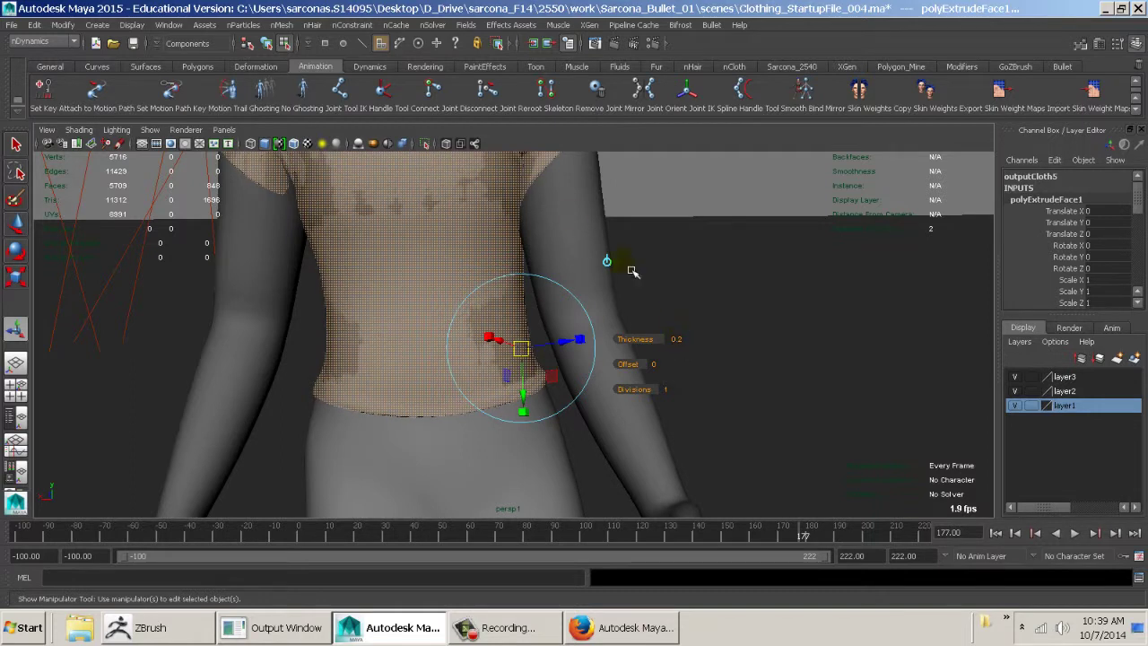
- Return to object mode, reselect the shirt and turn off its smooth mesh preview to inspect the extruded surface
key("F8")
left_click(669, 195)
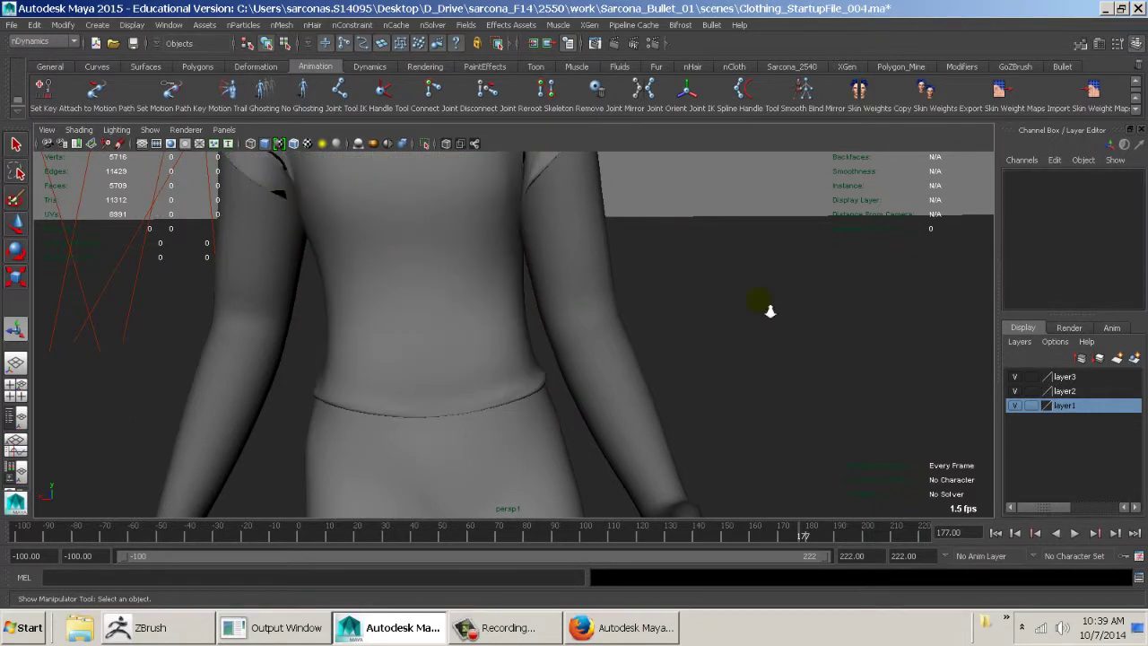
right_click_drag(761, 302, 526, 285, "alt")
mouse_move(436, 290)
left_mouse_down("alt")
mouse_move(714, 317)
mouse_move(395, 315)
mouse_move(444, 302)
left_mouse_up("alt")
left_click(375, 302)
key("f")
key("1")
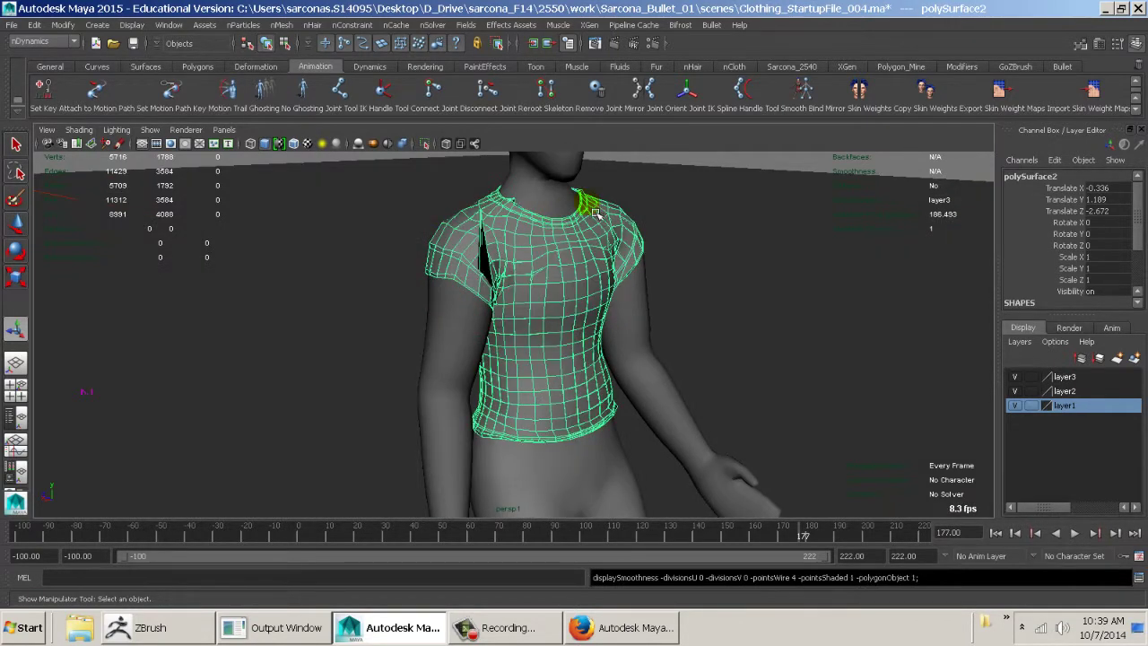
- Undo the selection and thickness changes back to the shirt's newly created face extrusion
key("ctrl+z")
key("ctrl+z")
key("ctrl+z")
key("ctrl+z")
key("ctrl+z")
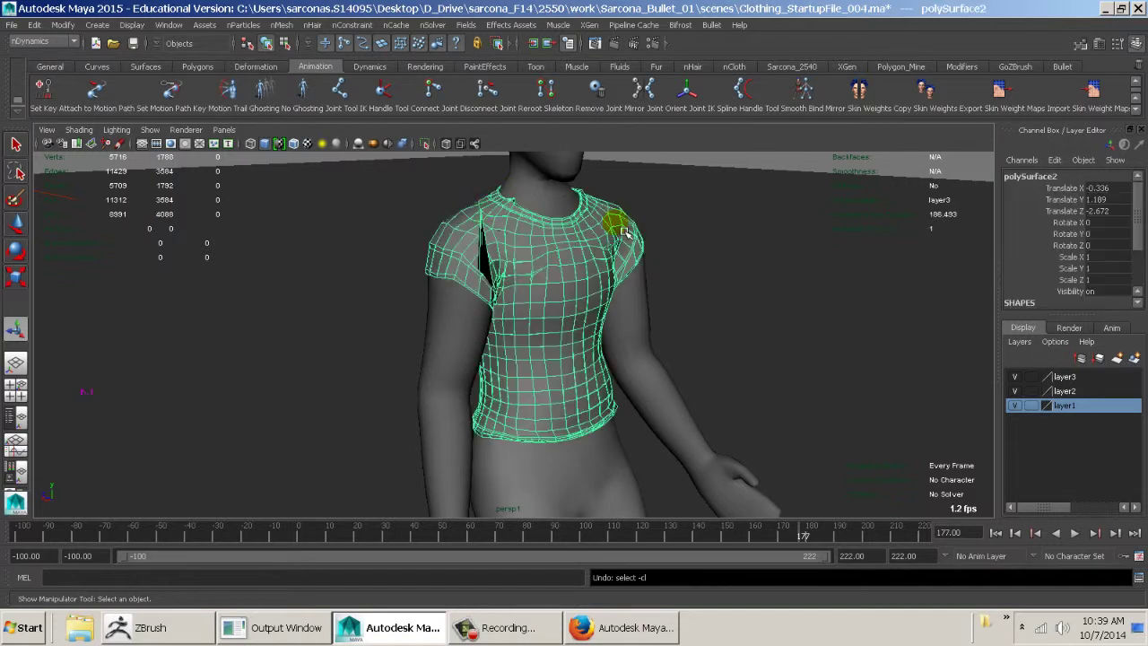
key("ctrl+z")
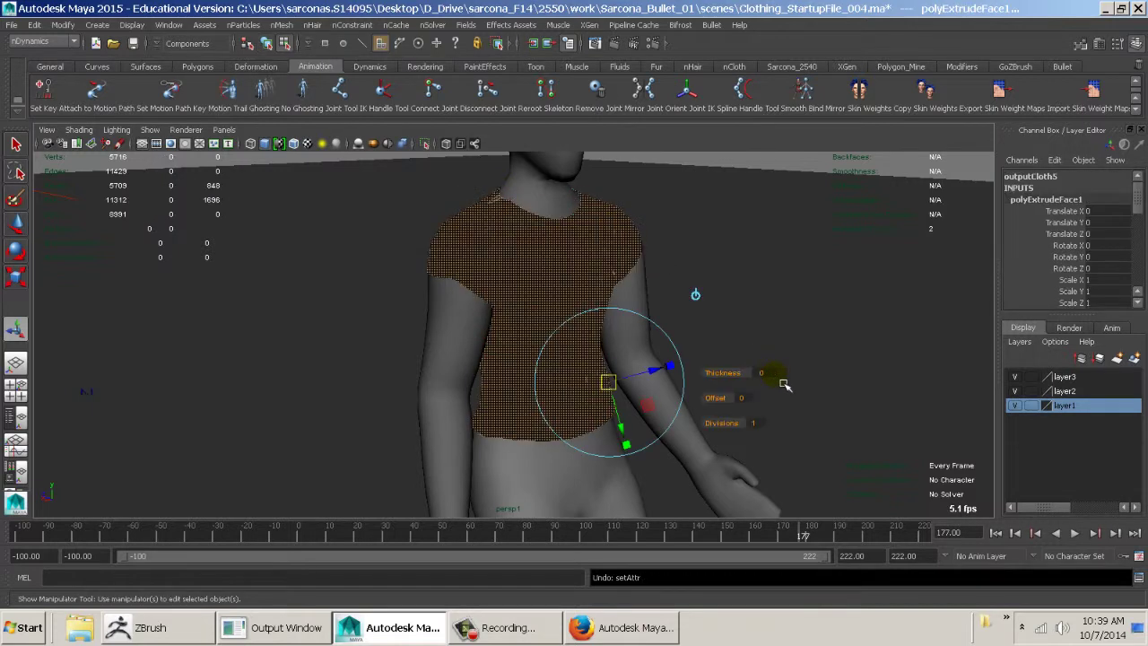
- Pull the shirt's extruded faces slightly outward to thicken it, return to object mode and clear the selection
left_click_drag(667, 379, 670, 380)
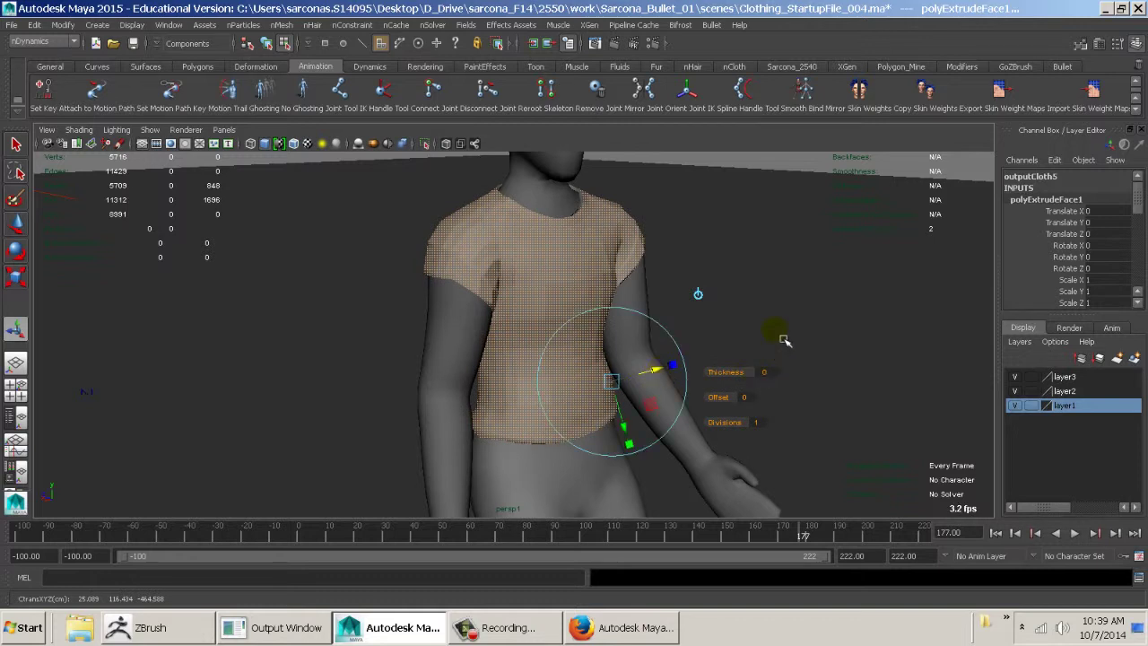
left_click_drag(734, 320, 689, 207, "alt")
key("F8")
left_click(546, 266)
left_click(573, 251)
left_click(718, 179)
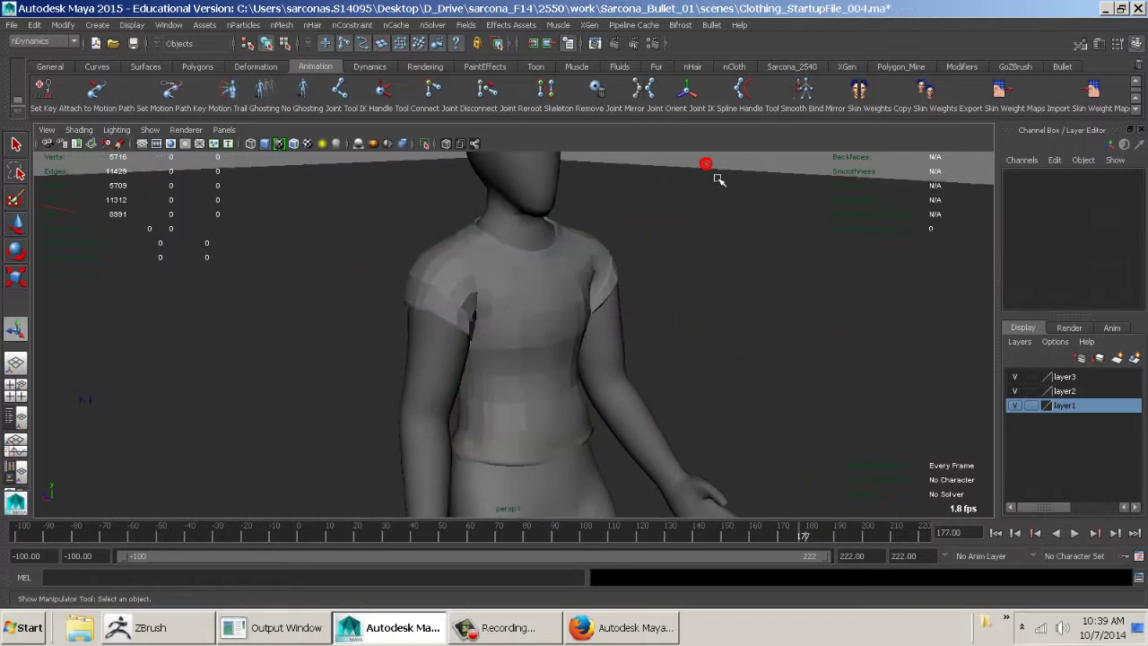
- Turn the shirt's smooth mesh preview back on and clear the selection
left_click_drag(716, 358, 692, 359, "alt")
left_click(703, 327)
left_click(734, 301)
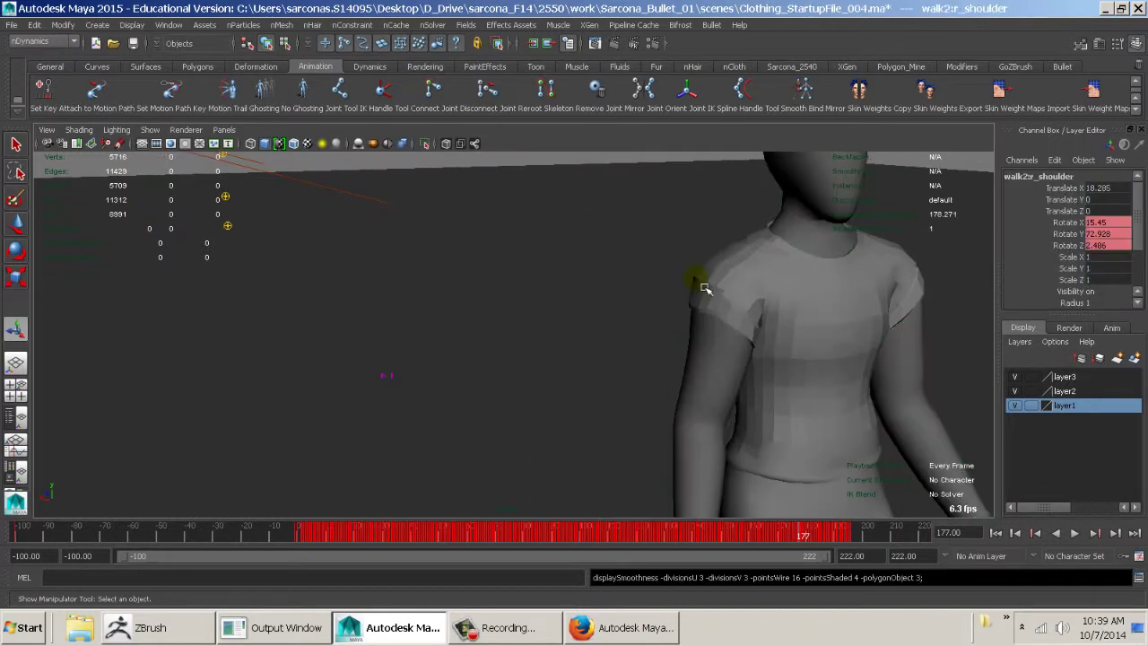
left_click(700, 278)
left_click(579, 159)
- Examine the thickened shirt's neckline, shoulders and bottom hem up close
left_click_drag(610, 261, 638, 457, "alt")
right_click_drag(561, 418, 826, 463, "alt")
left_click_drag(825, 464, 672, 415, "alt")
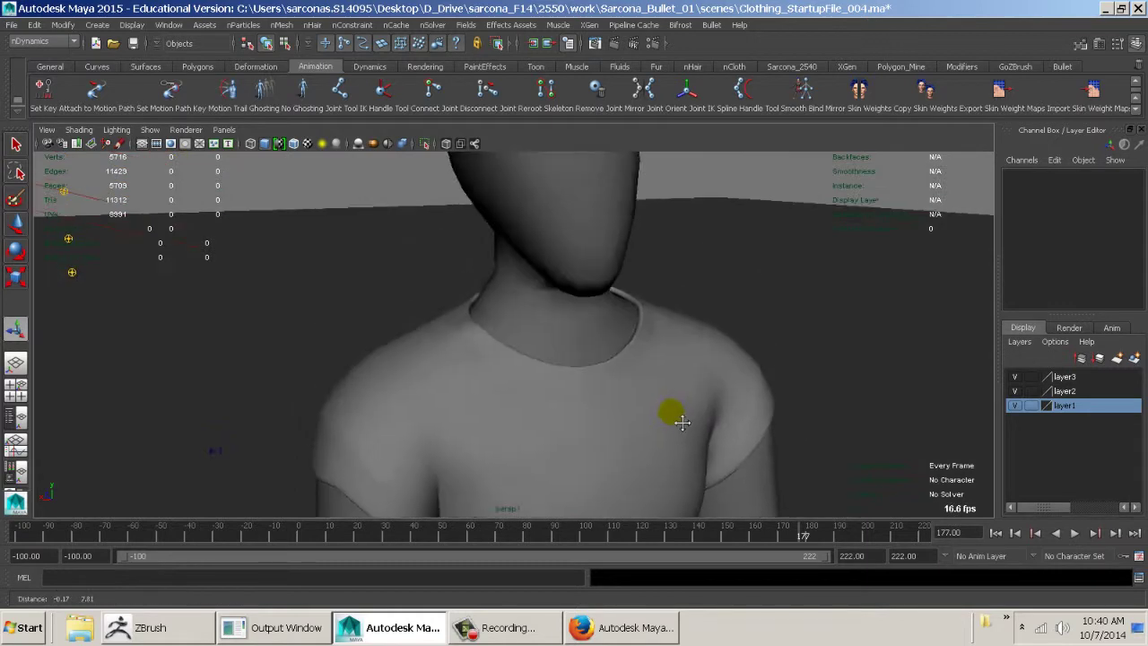
right_click_drag(677, 421, 806, 361, "alt")
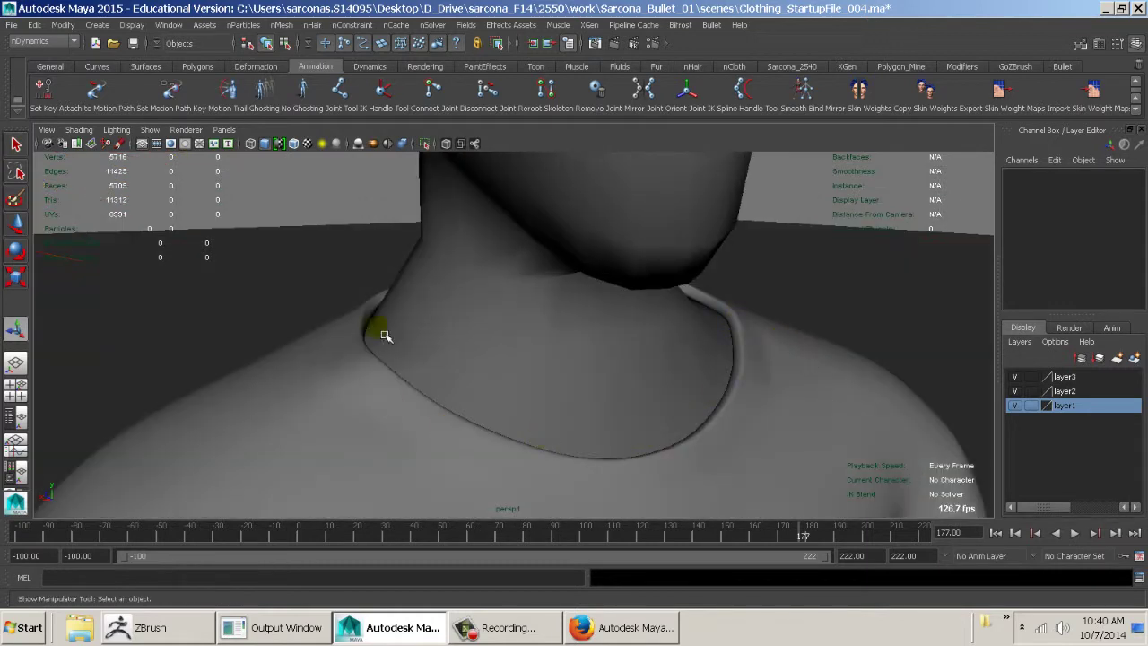
right_click_drag(745, 410, 466, 386, "alt")
middle_click_drag(592, 475, 592, 279, "alt")
middle_click_drag(592, 331, 592, 259, "alt")
middle_click_drag(579, 440, 550, 216, "alt")
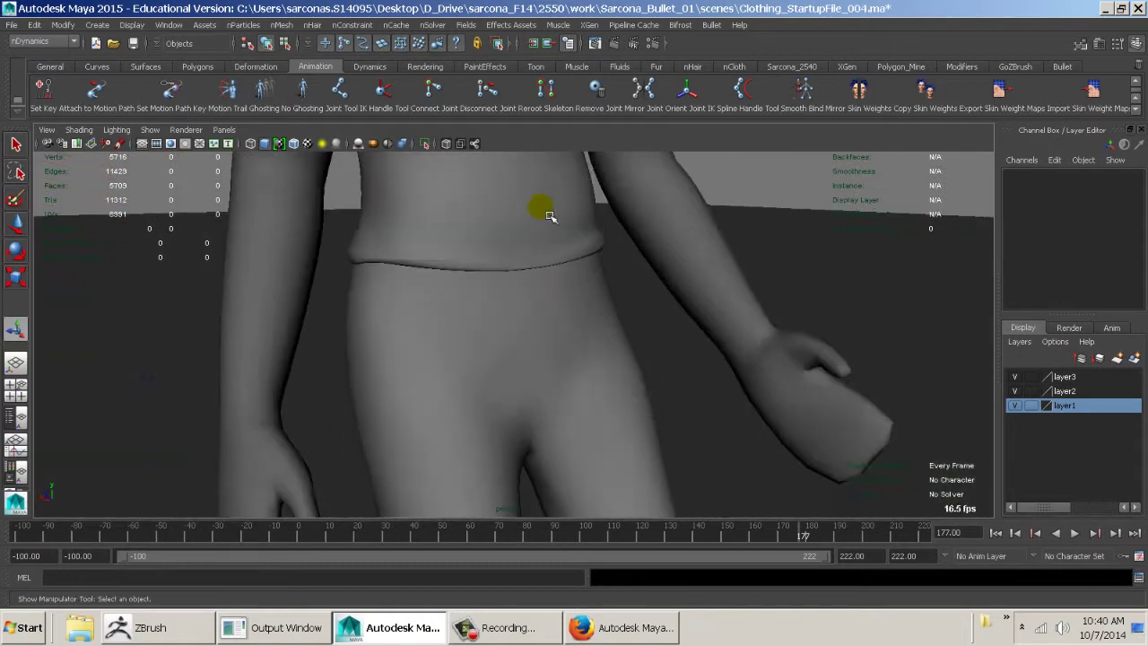
- Extrude all faces of the pants slightly outward to thicken them, return to object mode and clear the selection
left_click(572, 328)
middle_click_drag(573, 328, 559, 269, "alt")
left_click_drag(571, 286, 518, 169, "alt")
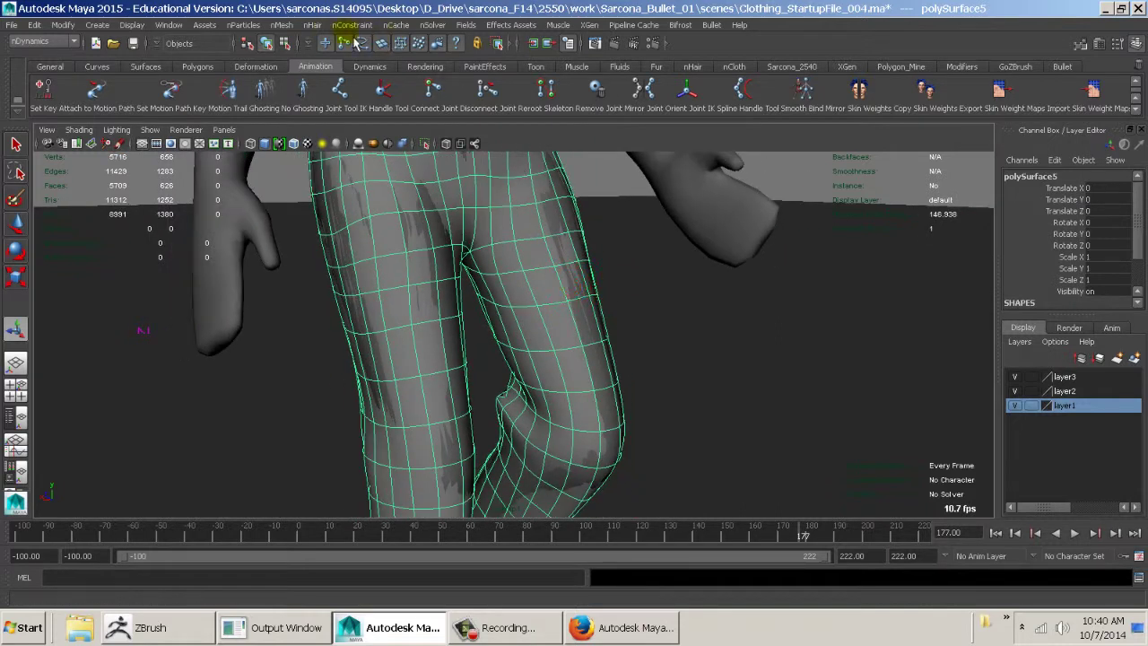
key("space")
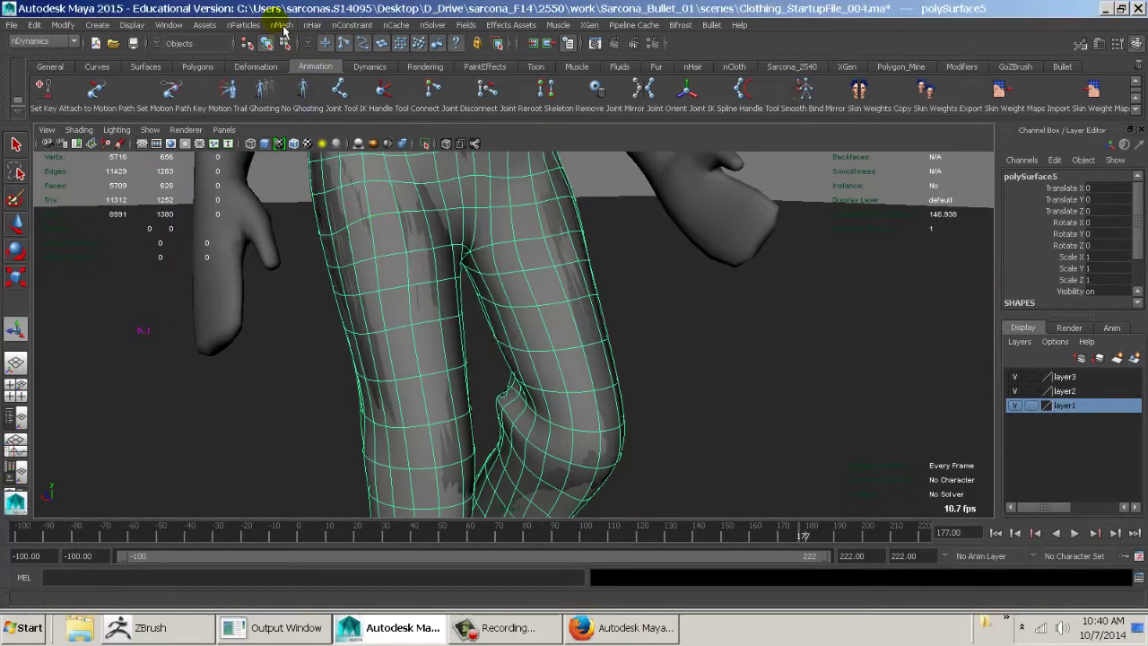
key("space")
left_click_drag(348, 260, 379, 580)
middle_click_drag(540, 280, 615, 405, "alt")
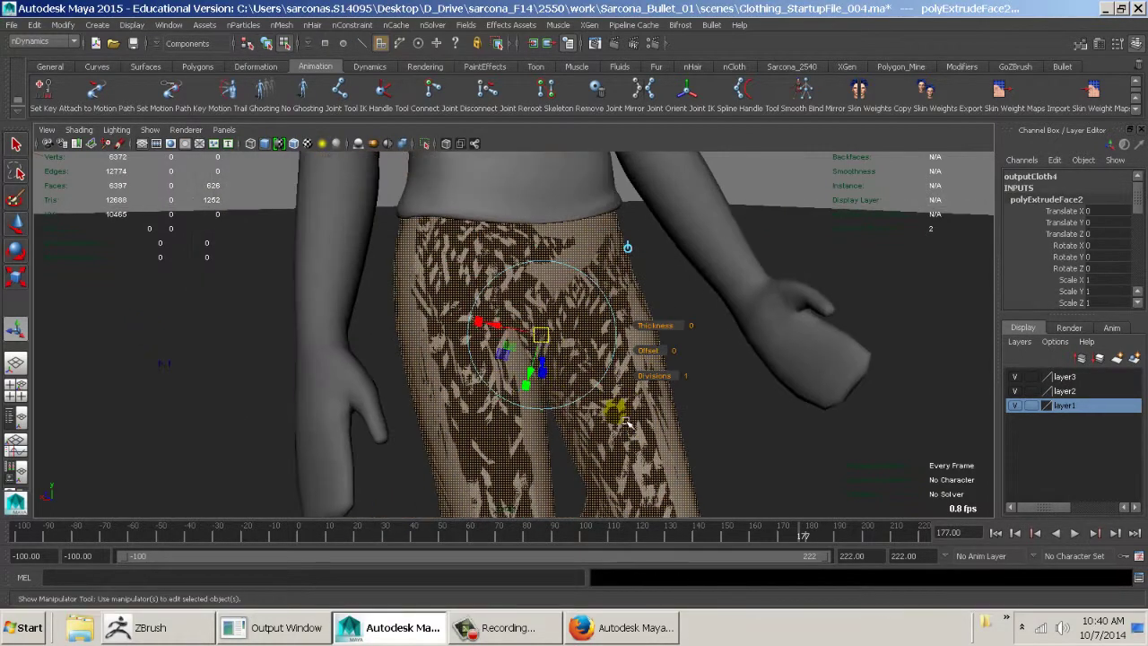
left_click_drag(615, 405, 600, 357, "alt")
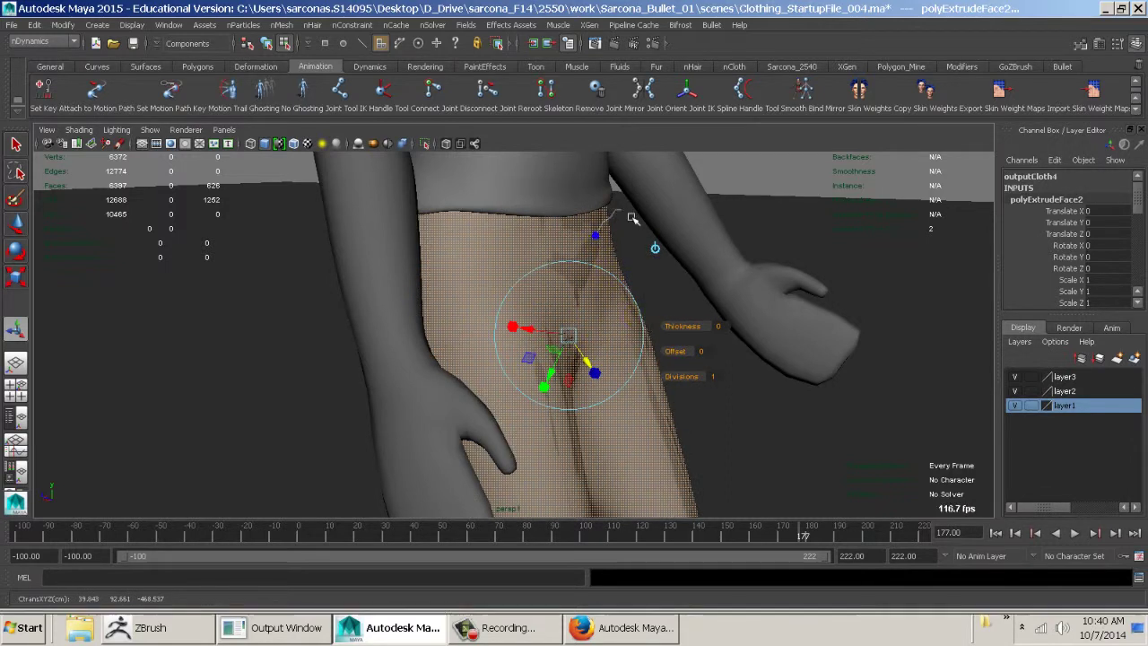
key("F8")
left_click(762, 185)
- View the whole clothed figure from the front and select the character's body mesh
scroll(815, 333, "down", 5)
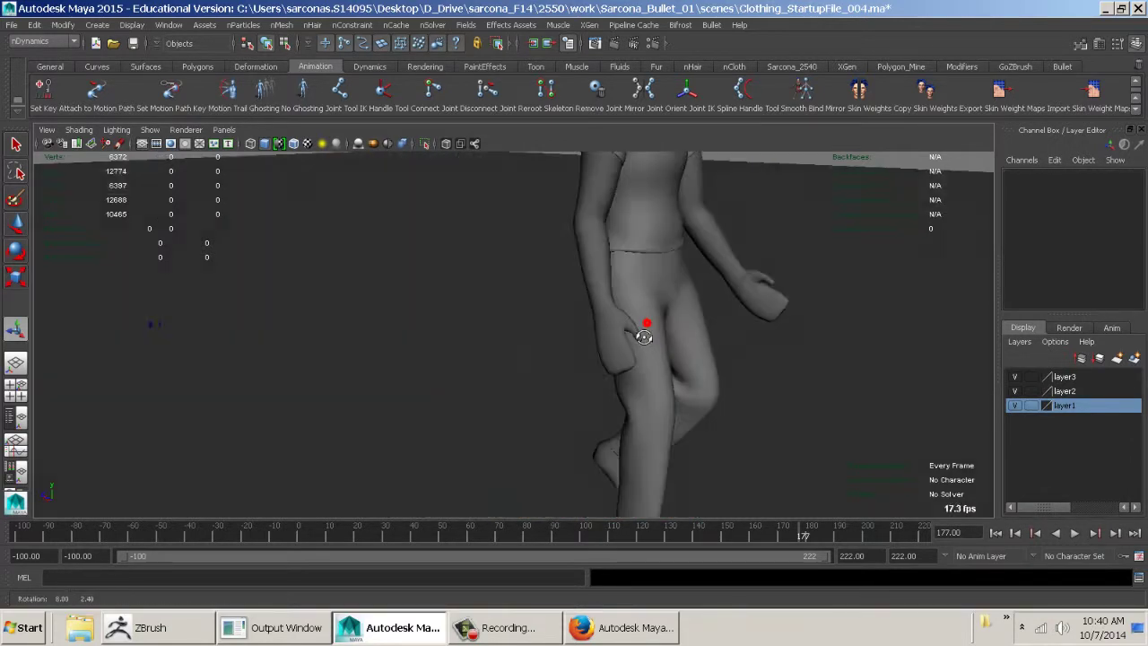
left_click_drag(649, 329, 448, 333, "alt")
mouse_move(448, 333)
right_mouse_down("alt")
mouse_move(520, 341)
mouse_move(341, 359)
mouse_move(436, 350)
right_mouse_up("alt")
middle_click_drag(498, 363, 529, 302, "alt")
left_click(528, 281)
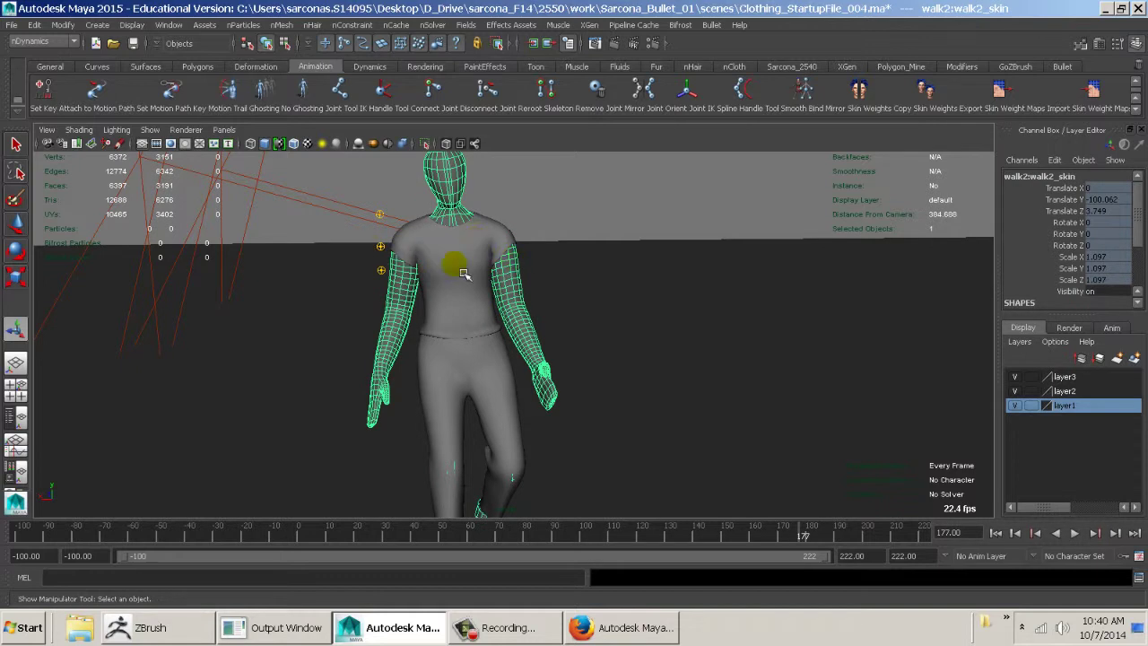
- Go to the start frame -100, add the shirt and pants to the selected body, and isolate all three
left_click(1005, 536)
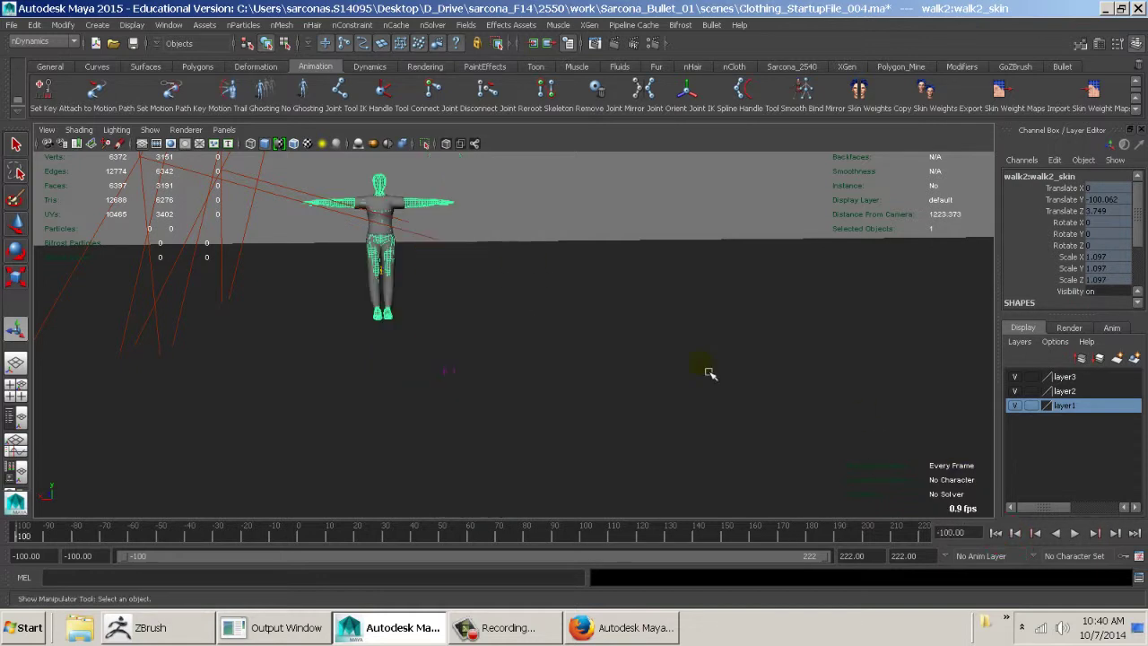
key("f")
left_click_drag(556, 308, 673, 324, "alt")
middle_click_drag(673, 324, 376, 300, "alt")
right_click_drag(376, 299, 612, 331, "alt")
middle_click_drag(612, 331, 725, 314, "alt")
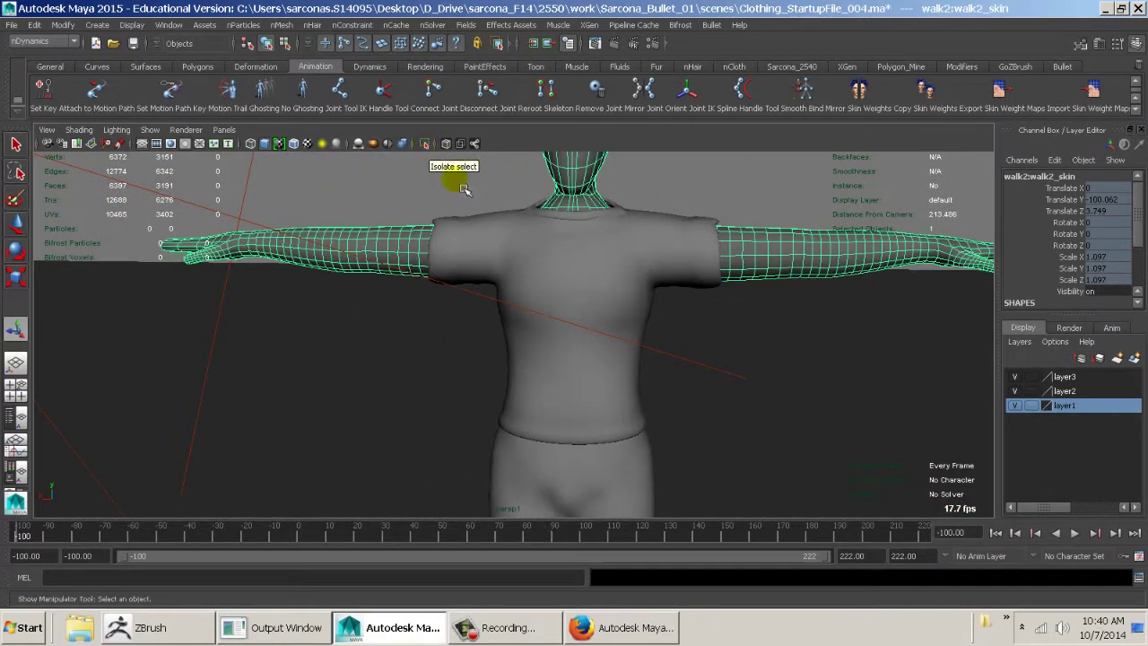
left_click(464, 225)
left_click(498, 478)
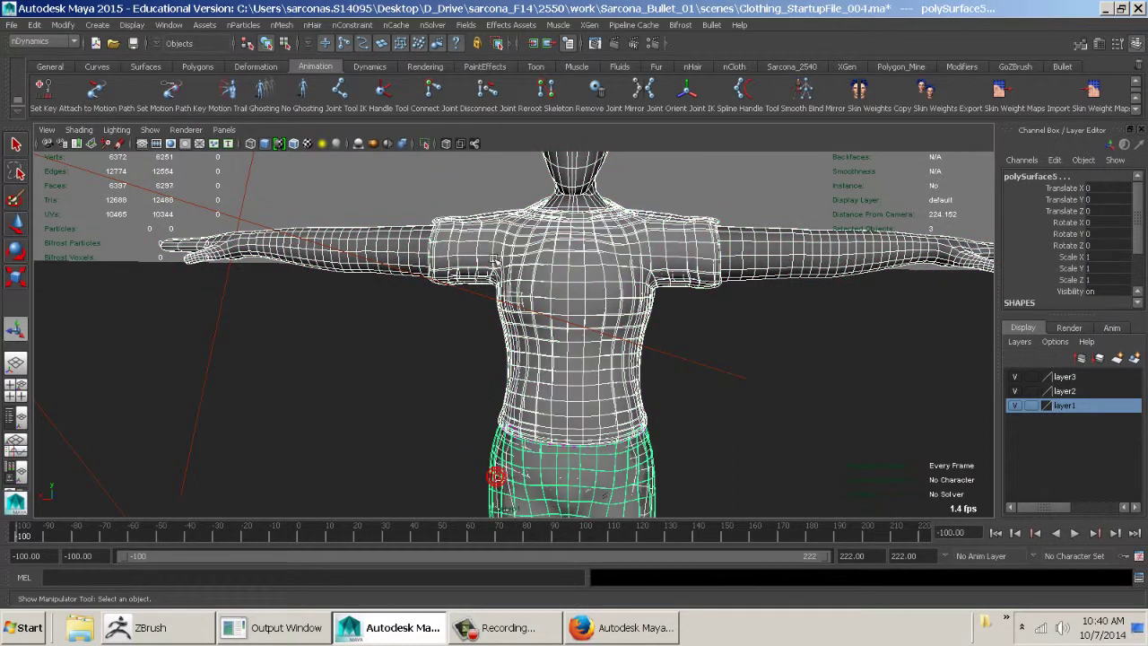
left_click(431, 152)
- Select the body mesh, display the isolated objects in wireframe and switch to an orthographic view
key("5")
left_click(454, 200)
left_click(512, 248)
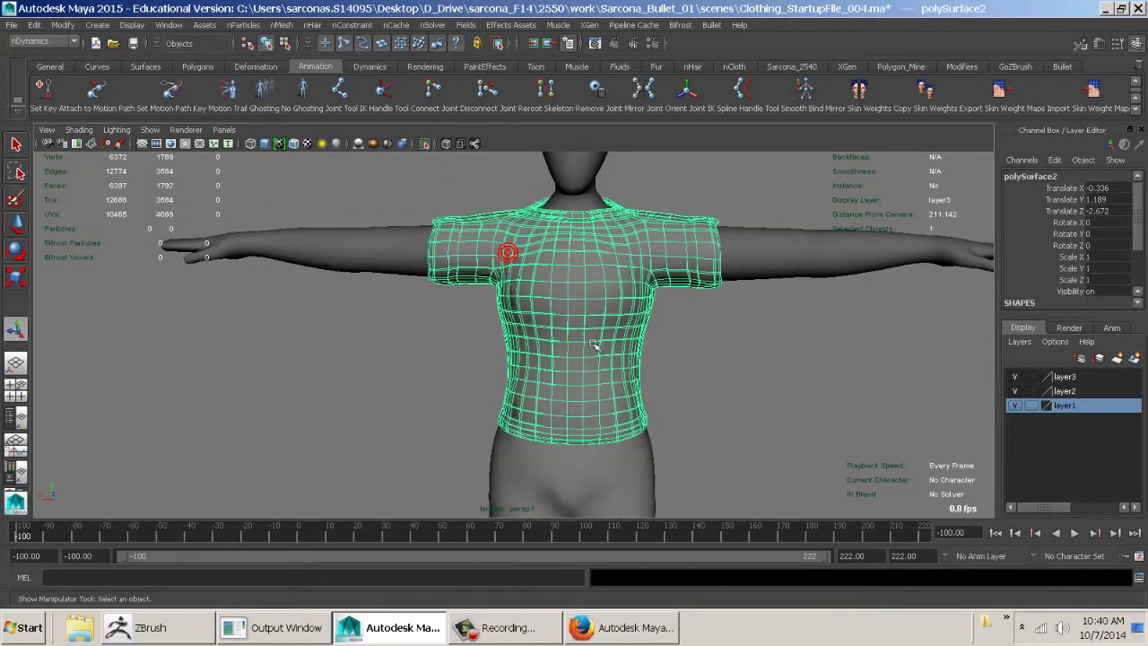
left_click(745, 220)
left_click(705, 289)
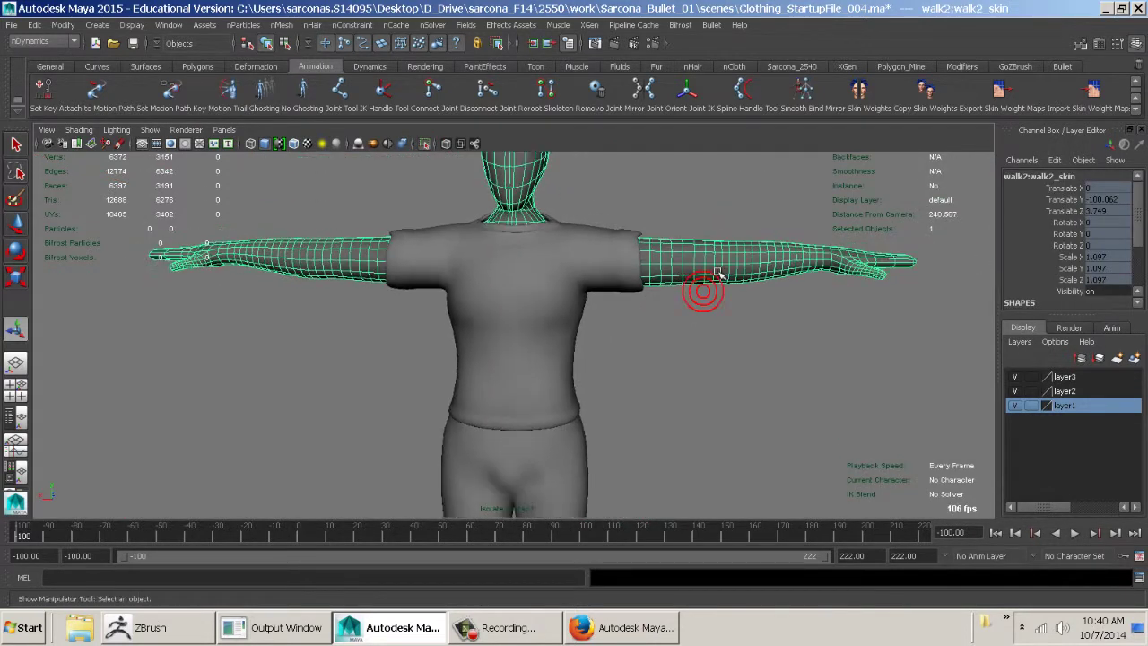
key("4")
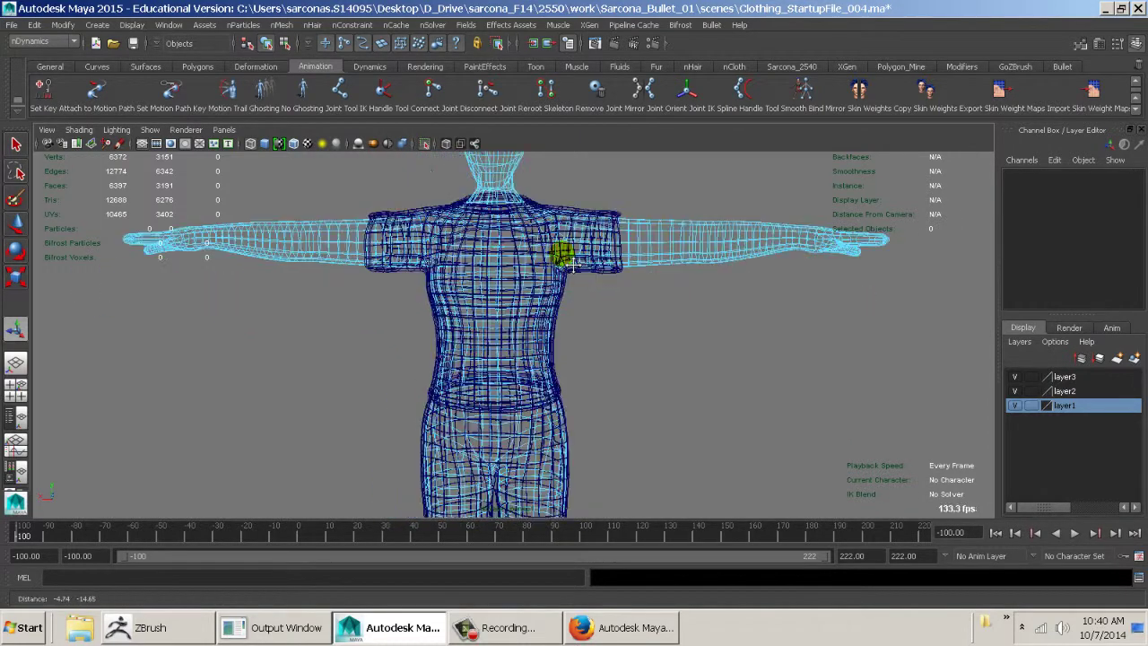
key("space")
left_click_drag(562, 249, 573, 273)
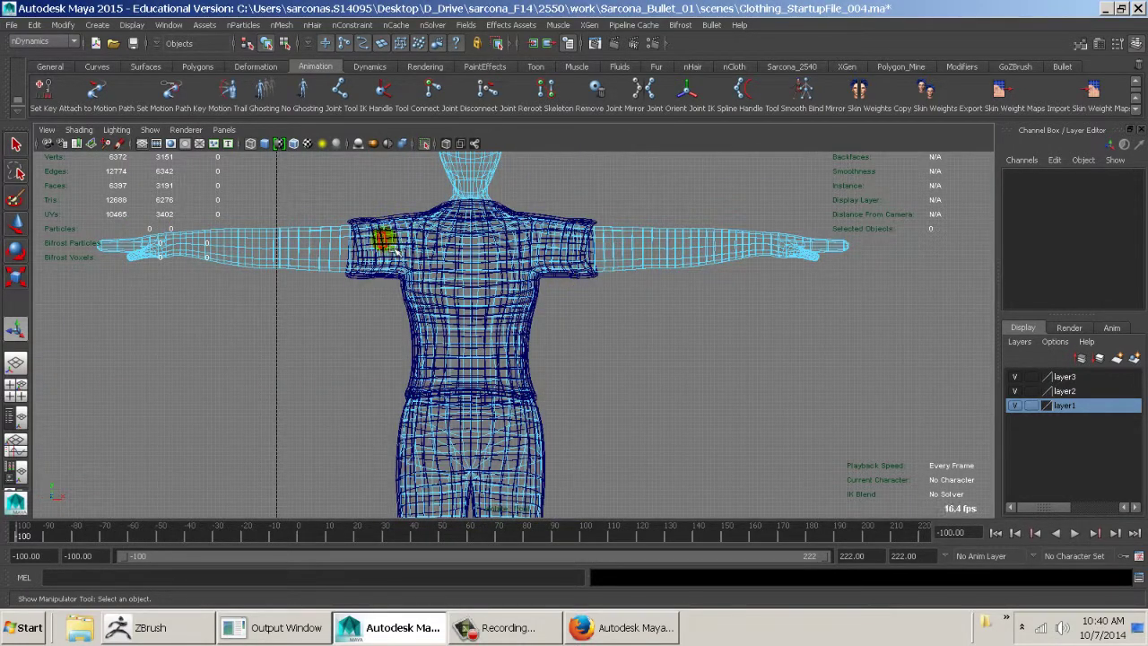
- Select the body's faces hidden beneath the clothing across the chest, shoulders, waist and legs
left_click_drag(388, 301, 546, 329)
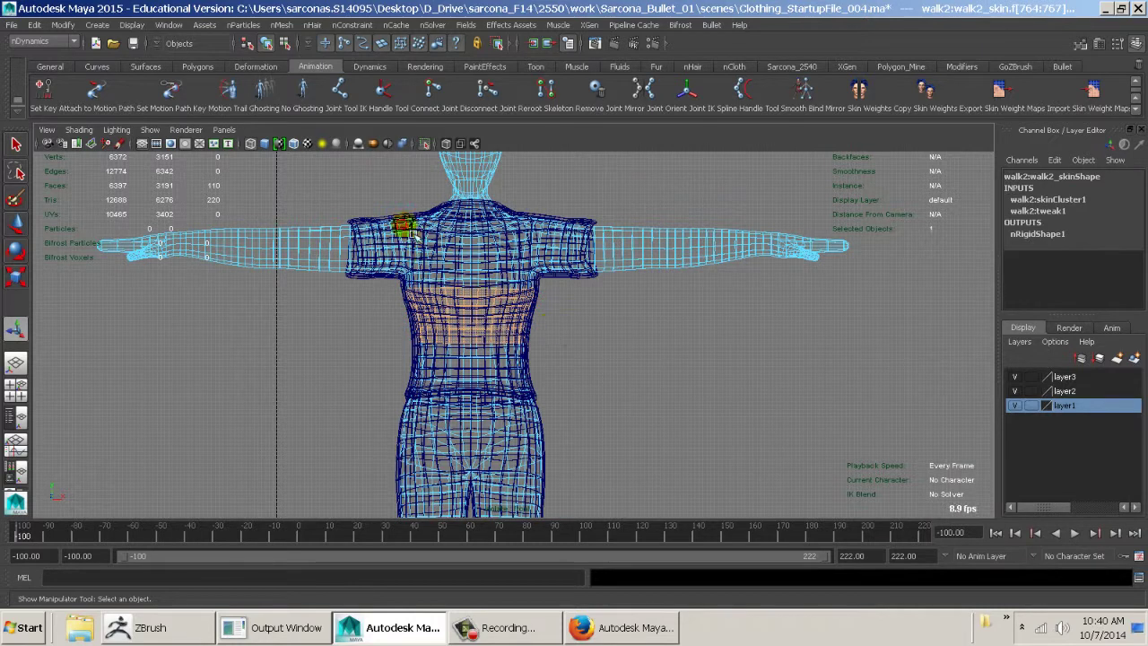
left_click_drag(424, 277, 565, 320, "shift")
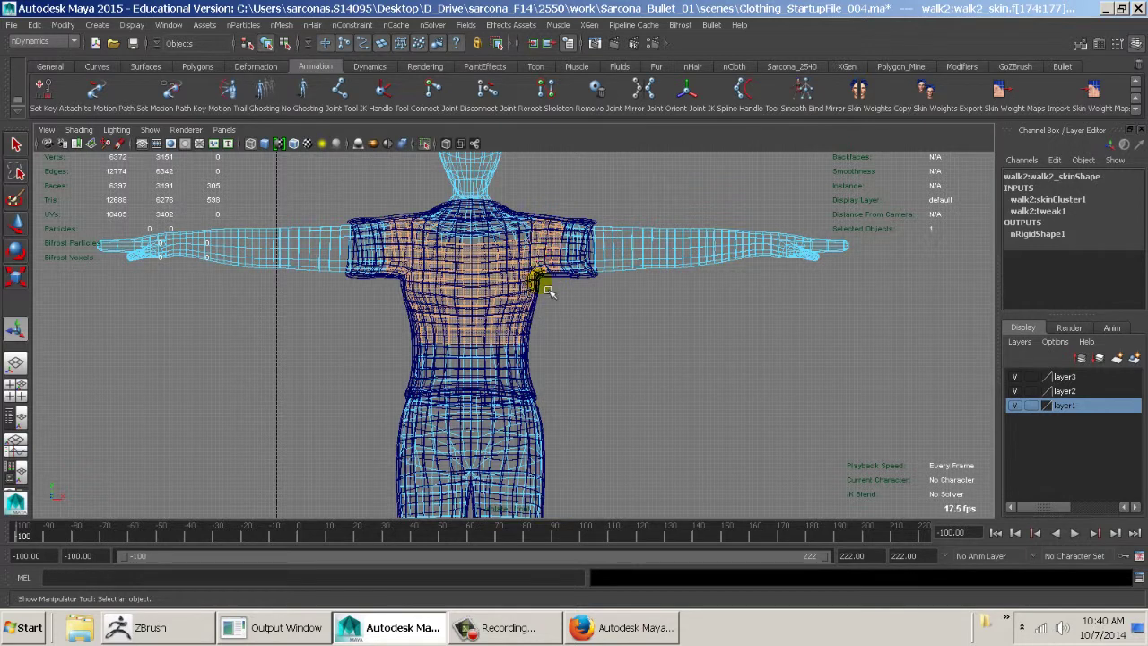
left_click_drag(476, 347, 378, 319, "shift")
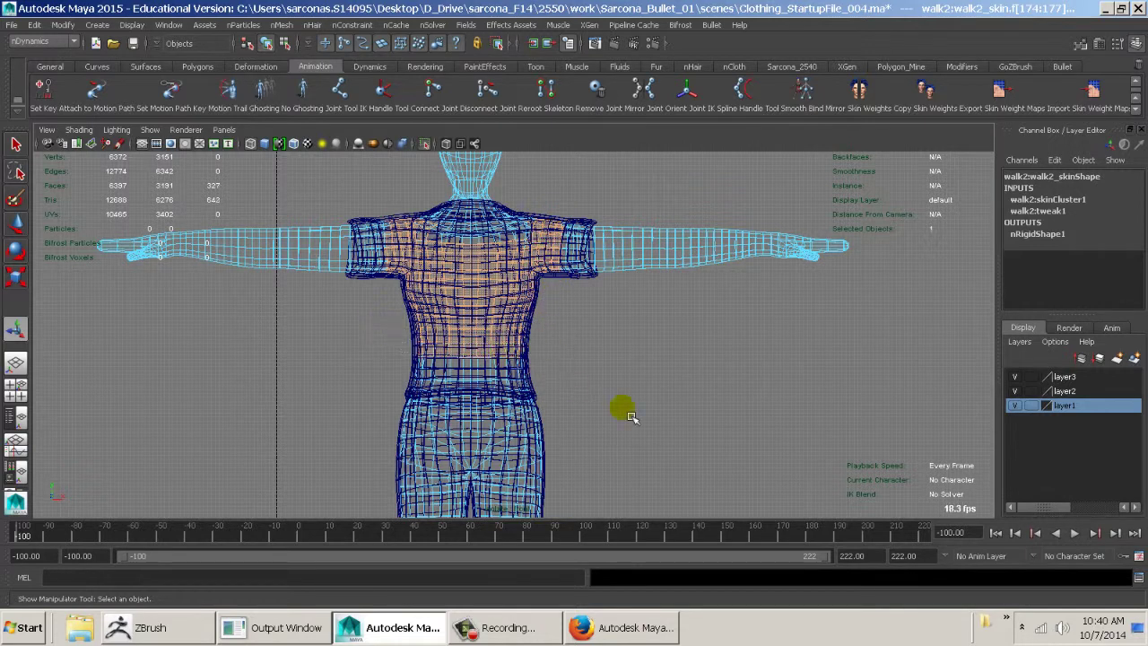
middle_click_drag(623, 410, 646, 189, "alt")
left_click_drag(456, 373, 257, 487, "shift")
middle_click_drag(429, 435, 498, 475, "alt")
- Assign a new Lambert material to the selected body faces and open the Attribute Editor
key("space")
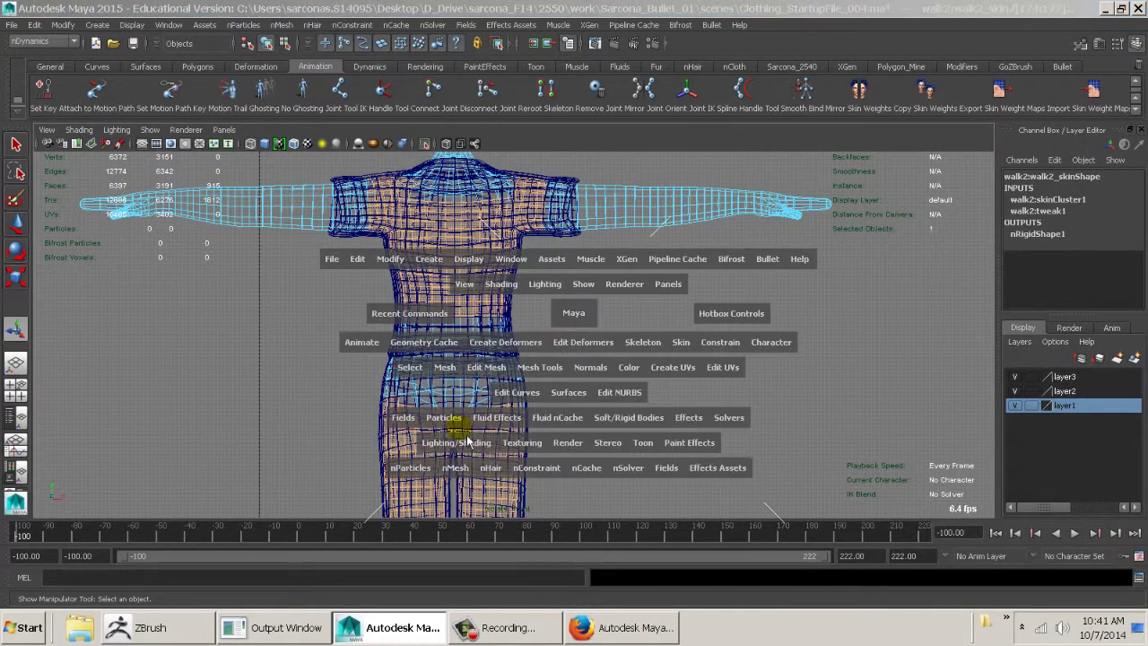
left_click(453, 440)
mouse_move(623, 125)
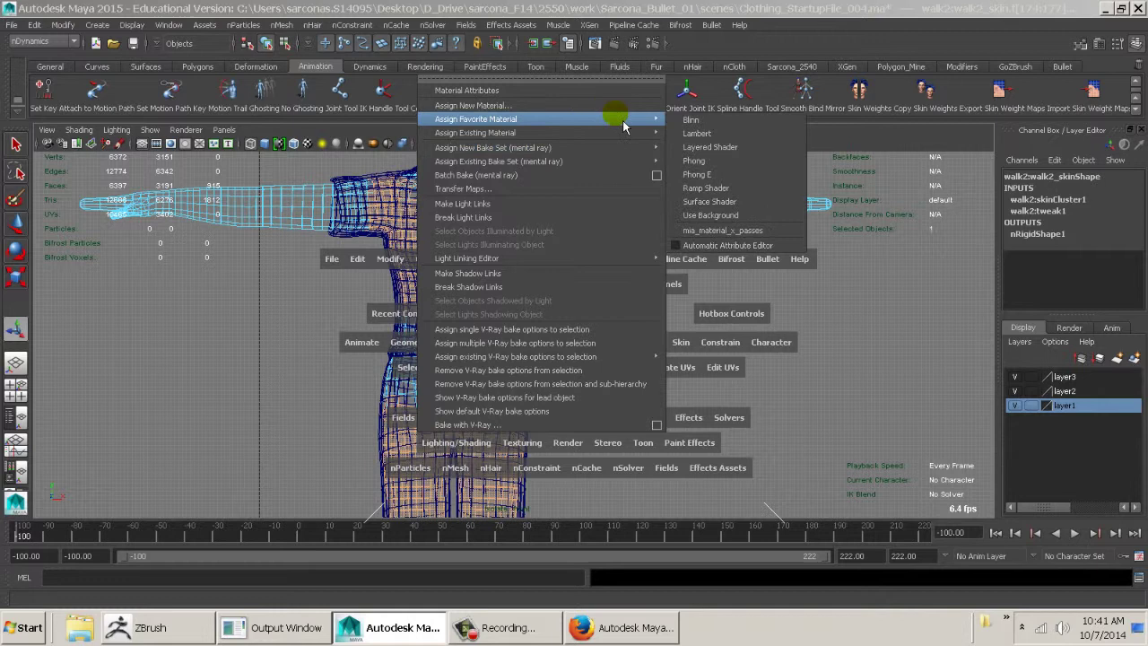
left_click(695, 134)
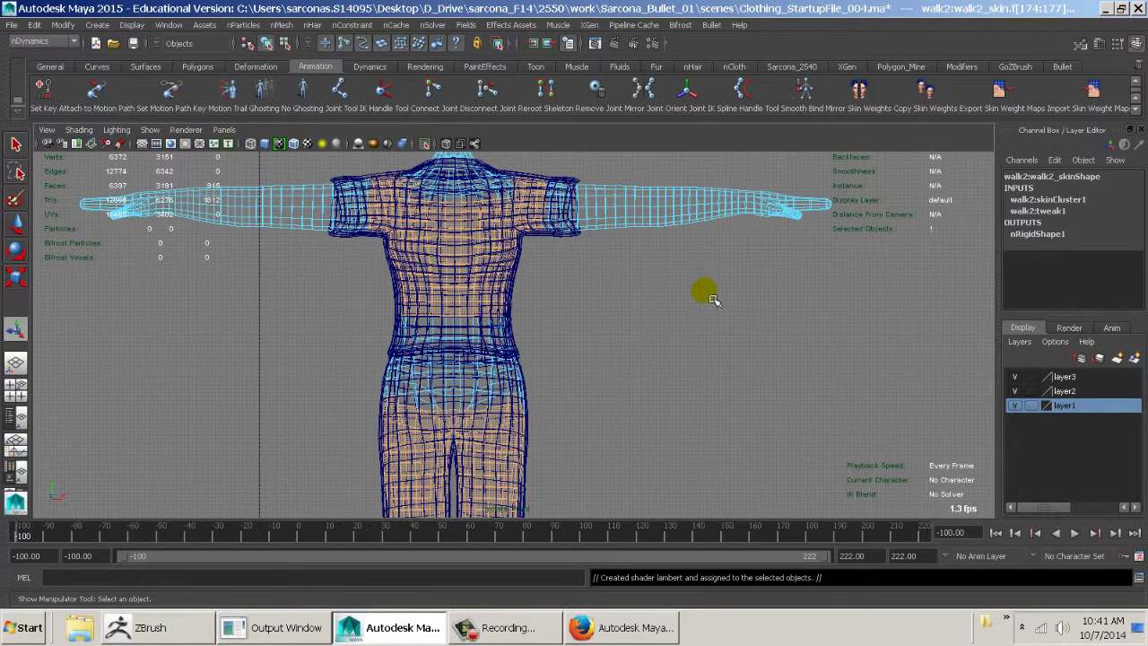
key("ctrl+a")
left_click(511, 163)
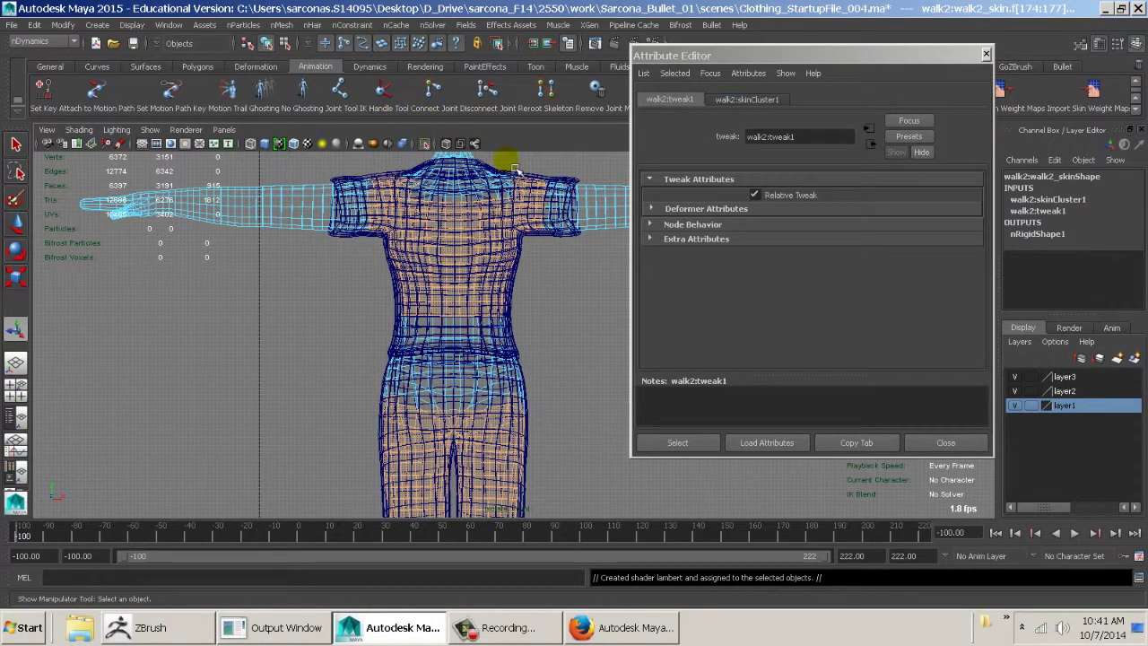
- Open the body faces' lambert3 material from the Hypershade and set its transparency to full white
left_click(1083, 159)
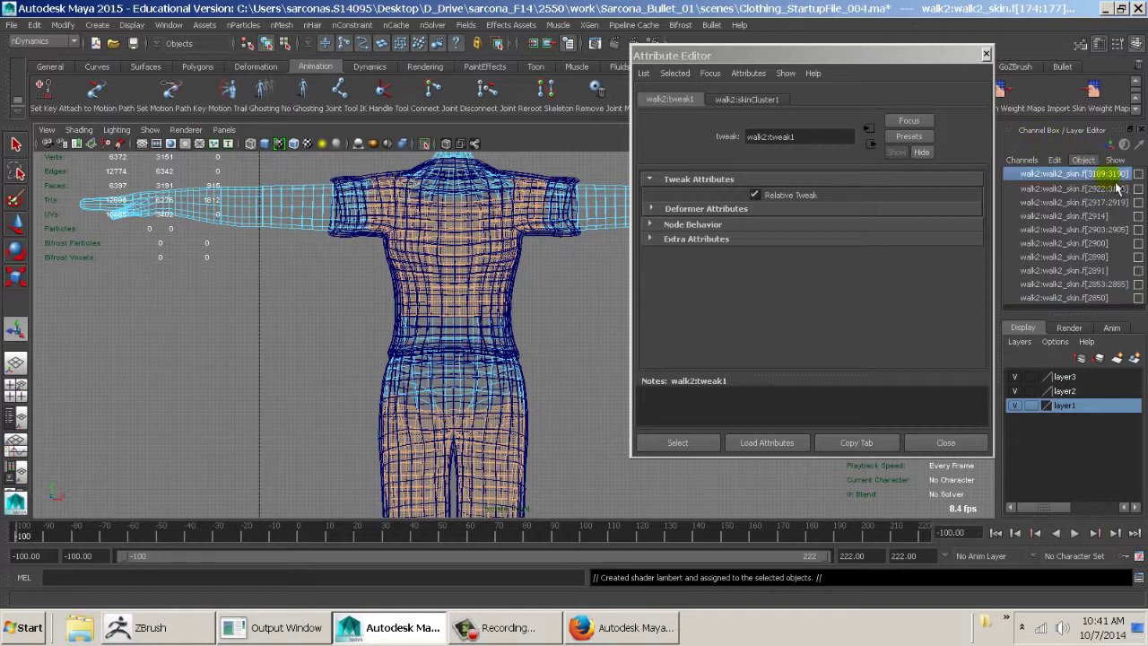
left_click(476, 205)
key("space")
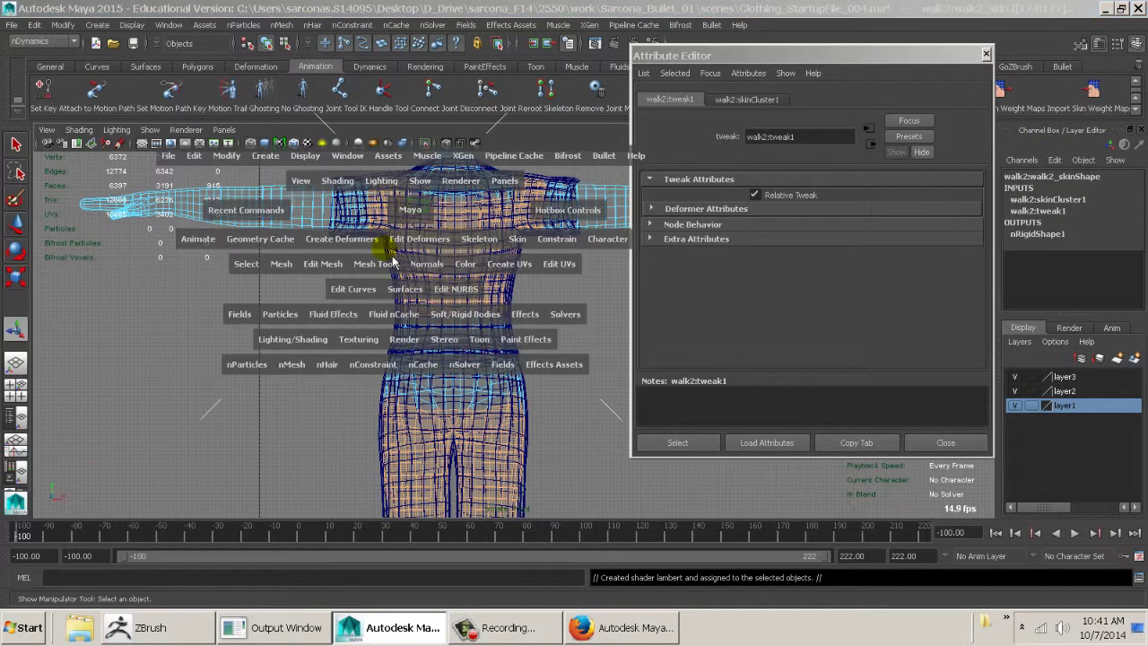
mouse_move(314, 344)
left_mouse_down()
mouse_move(308, 333)
mouse_move(499, 351)
mouse_move(558, 405)
mouse_move(545, 392)
left_mouse_up()
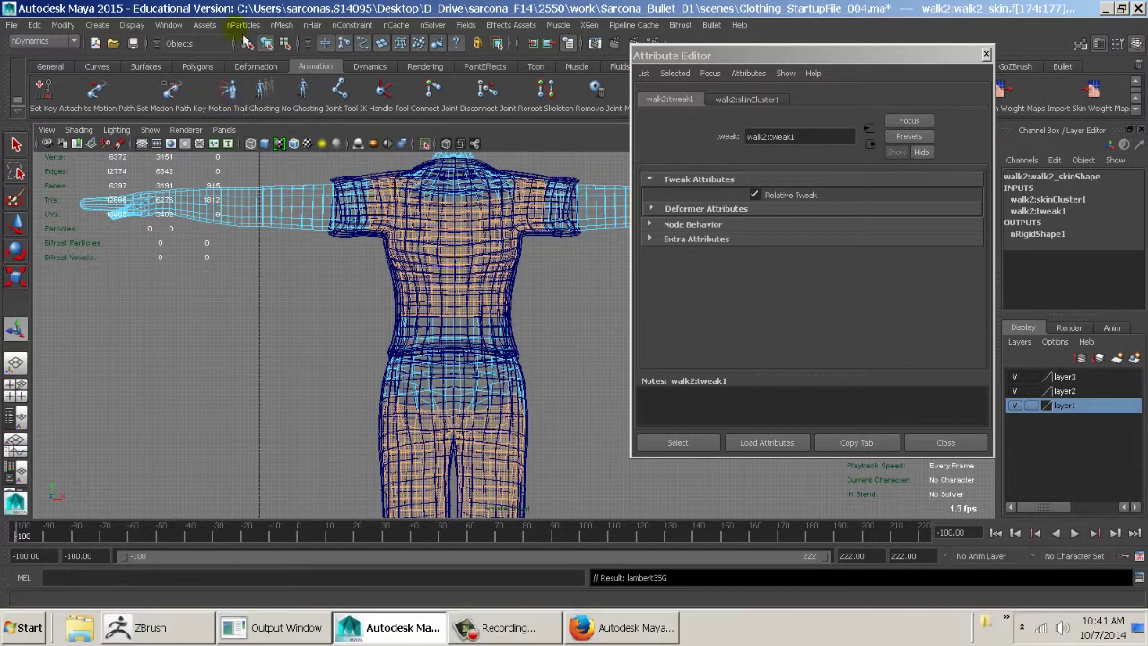
left_click(170, 25)
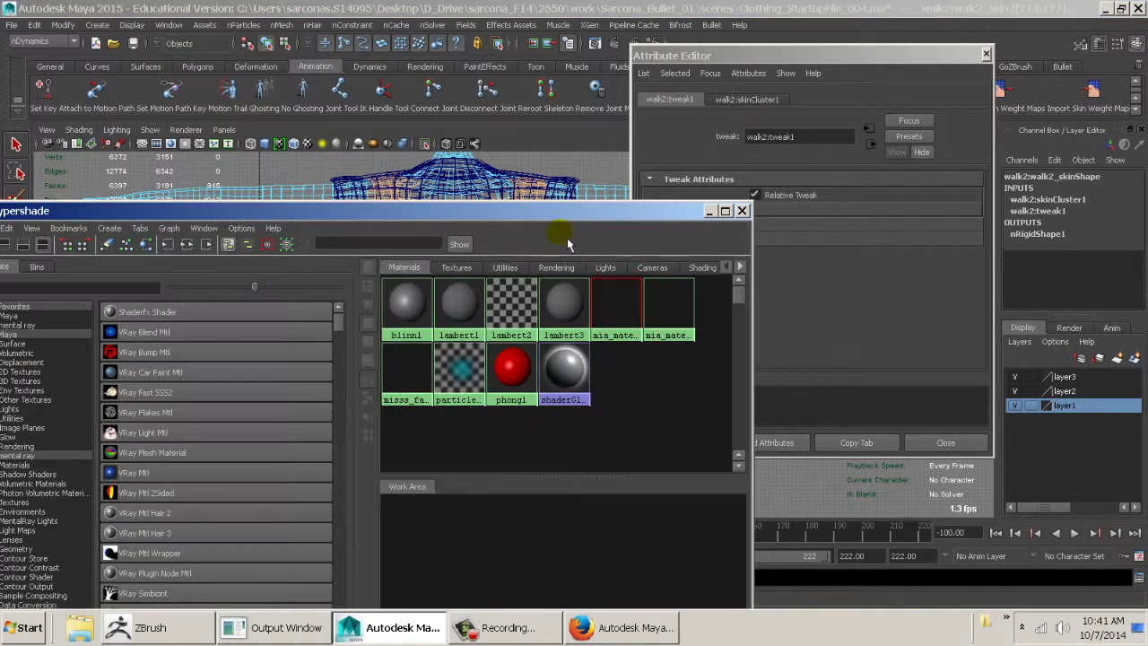
double_click(575, 318)
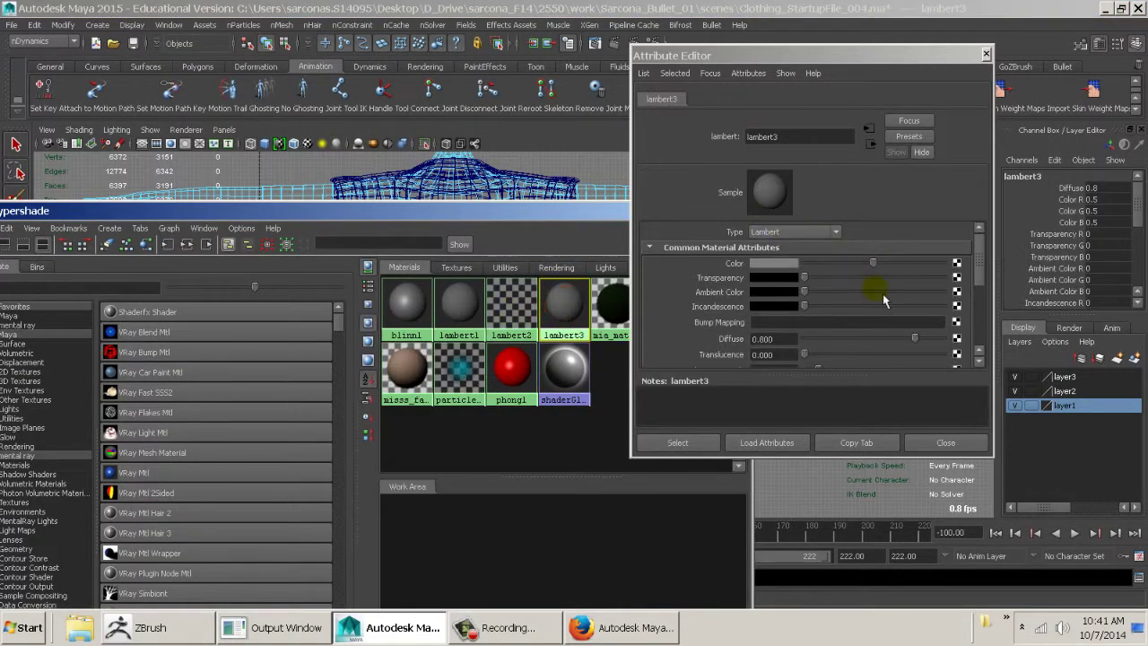
left_click_drag(807, 277, 1035, 289)
left_click(598, 236)
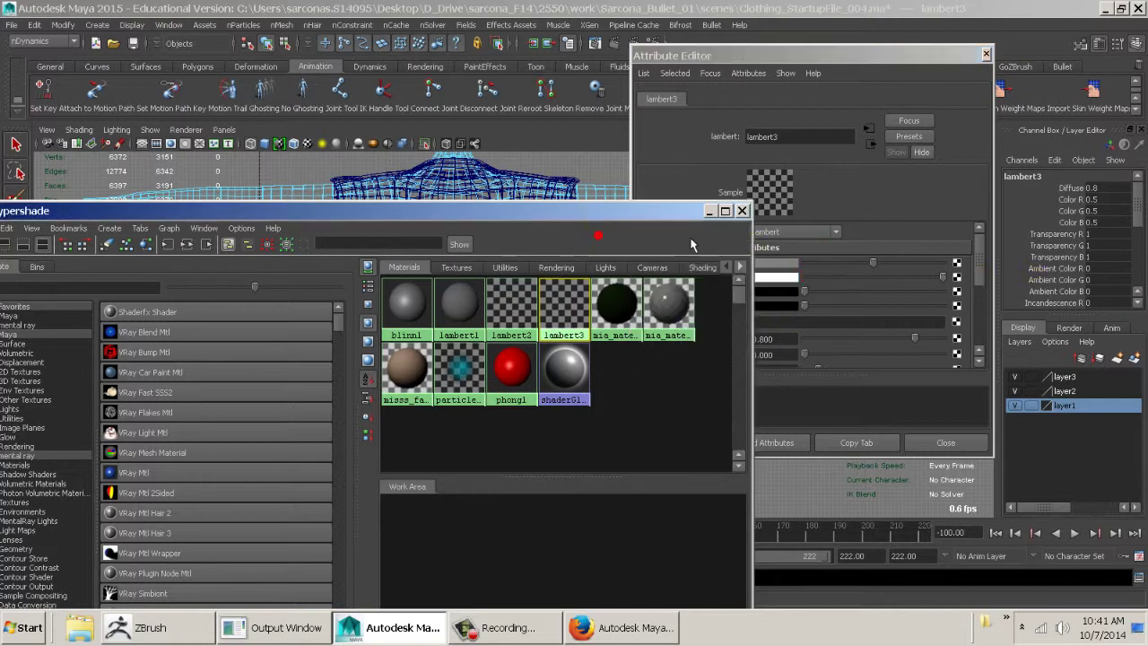
left_click(743, 211)
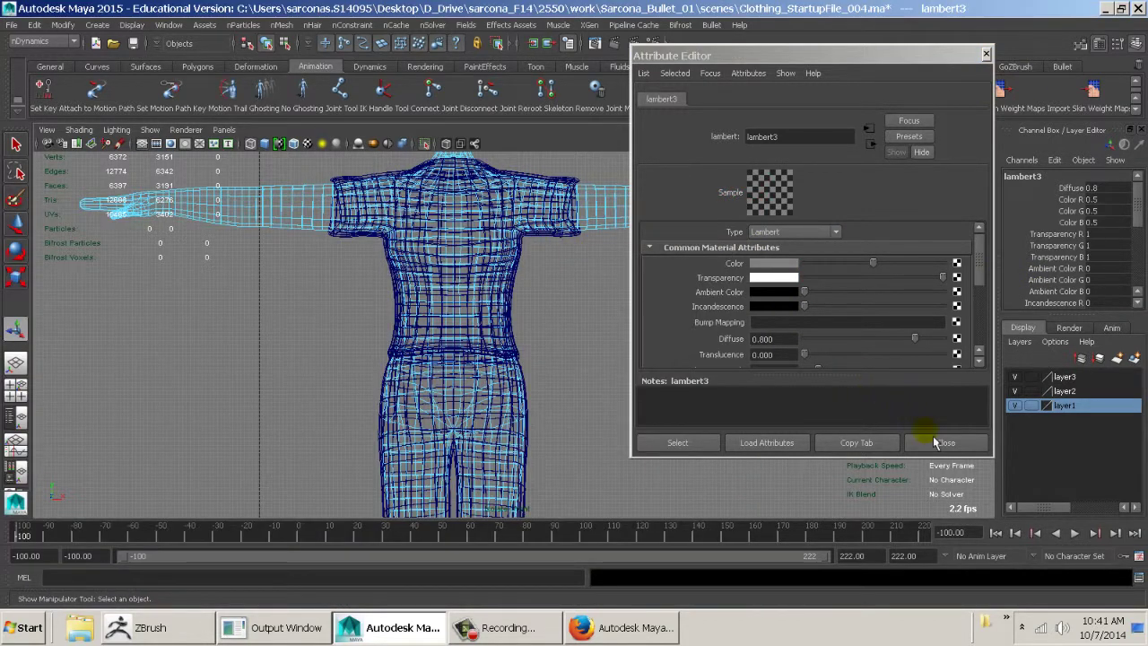
- Display the model smooth shaded and hide the shirt's layer3 to check the transparent body faces
left_click(927, 433)
middle_click_drag(576, 303, 516, 342, "alt")
key("5")
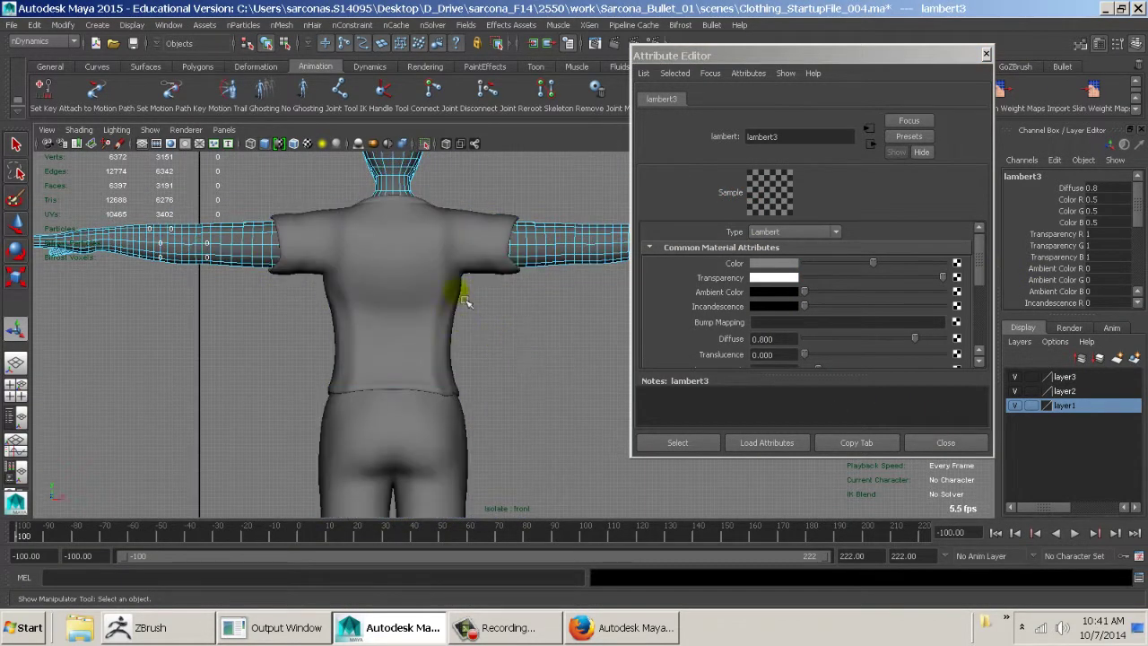
left_click(461, 263)
left_click(1015, 376)
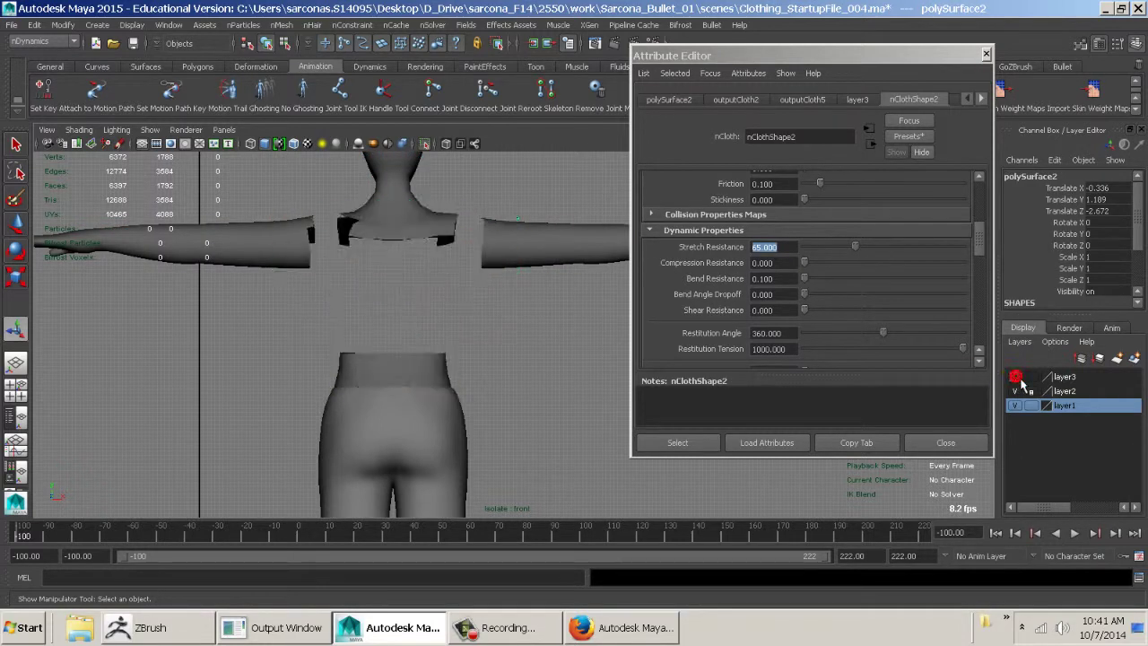
- Return to the perspective view, frame the body and inspect the transparent torso area with nothing selected
key("space")
left_click_drag(521, 310, 526, 289)
left_click_drag(400, 287, 232, 282, "alt")
left_click(157, 222)
key("f")
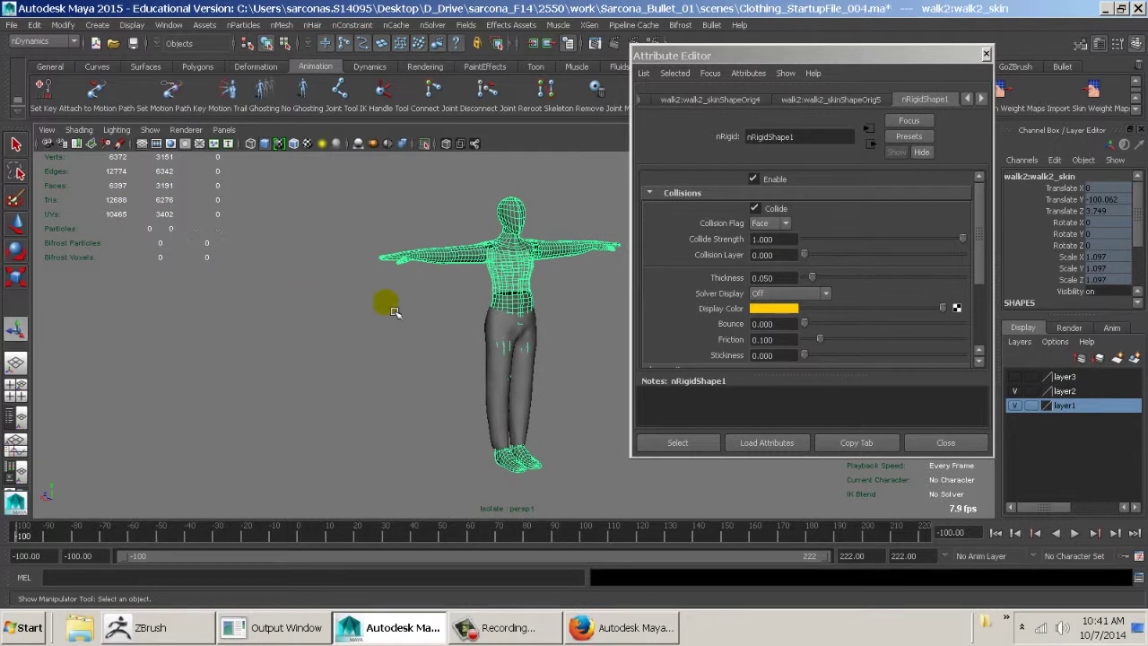
right_click_drag(392, 311, 384, 302, "alt")
left_click(418, 277)
left_click_drag(418, 277, 331, 374, "alt")
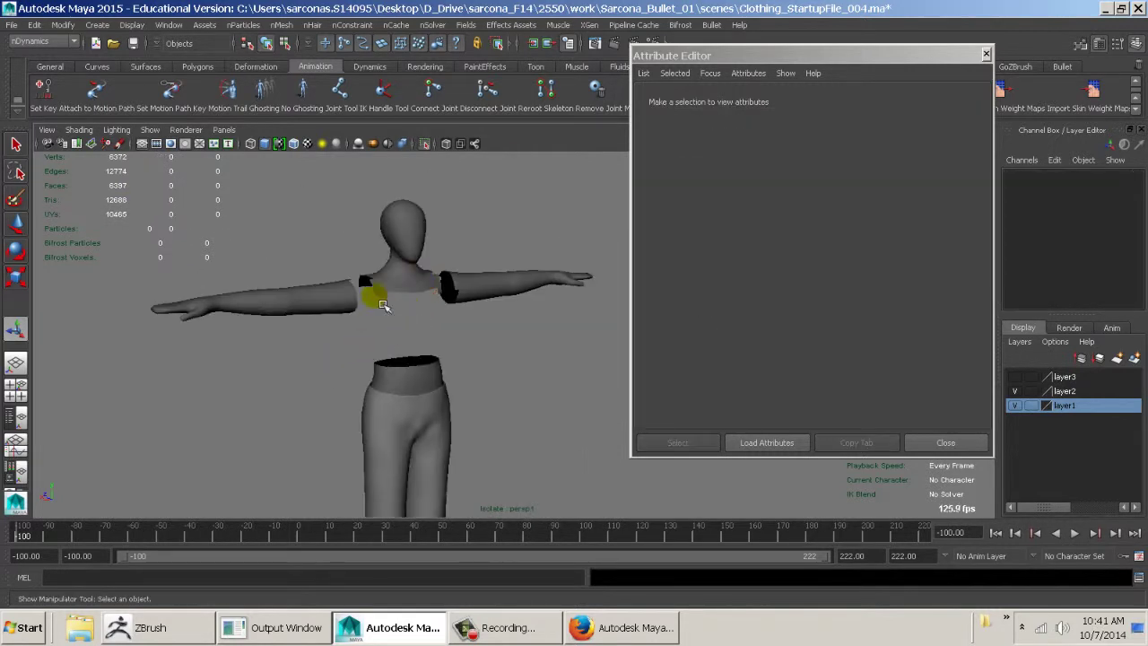
- Toggle the visibility of layer3 to compare the body without the shirt, leave it visible, and close the Attribute Editor
left_click(1019, 378)
left_click(1019, 378)
left_click(1020, 378)
left_click(1020, 377)
left_click(1020, 378)
left_click(1022, 381)
left_click(1022, 380)
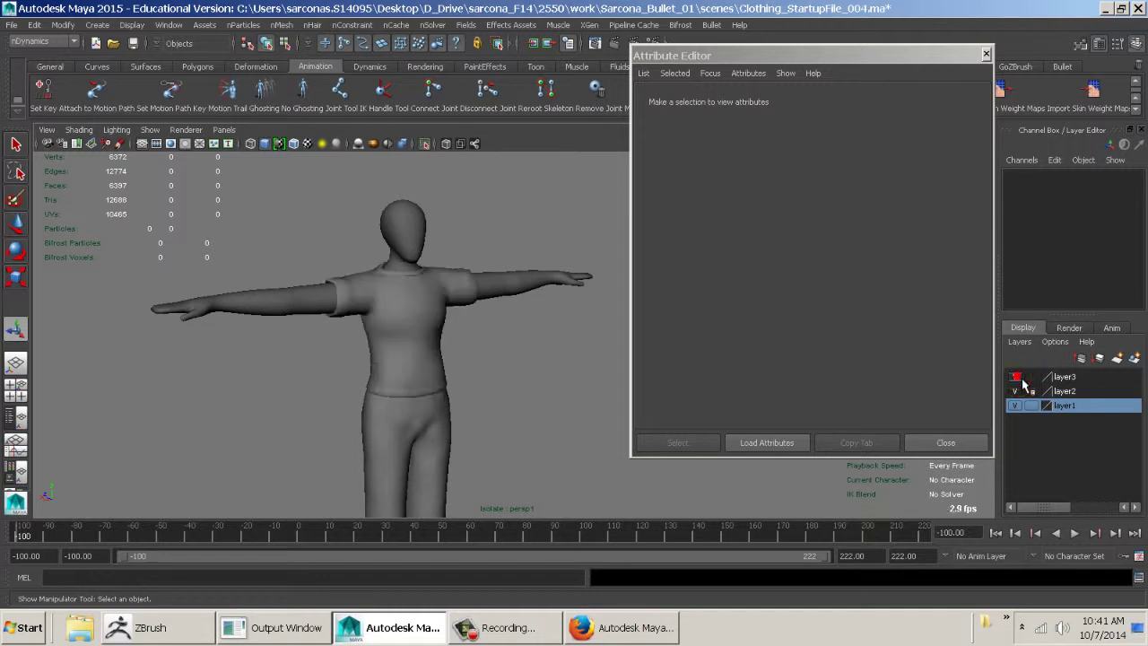
left_click(968, 440)
- Examine the pants and the whole clothed character from several angles, and briefly play the animation
right_click_drag(875, 436, 481, 397, "alt")
middle_click_drag(481, 397, 514, 372, "alt")
right_click_drag(513, 372, 794, 392, "alt")
left_click(389, 370)
key("f")
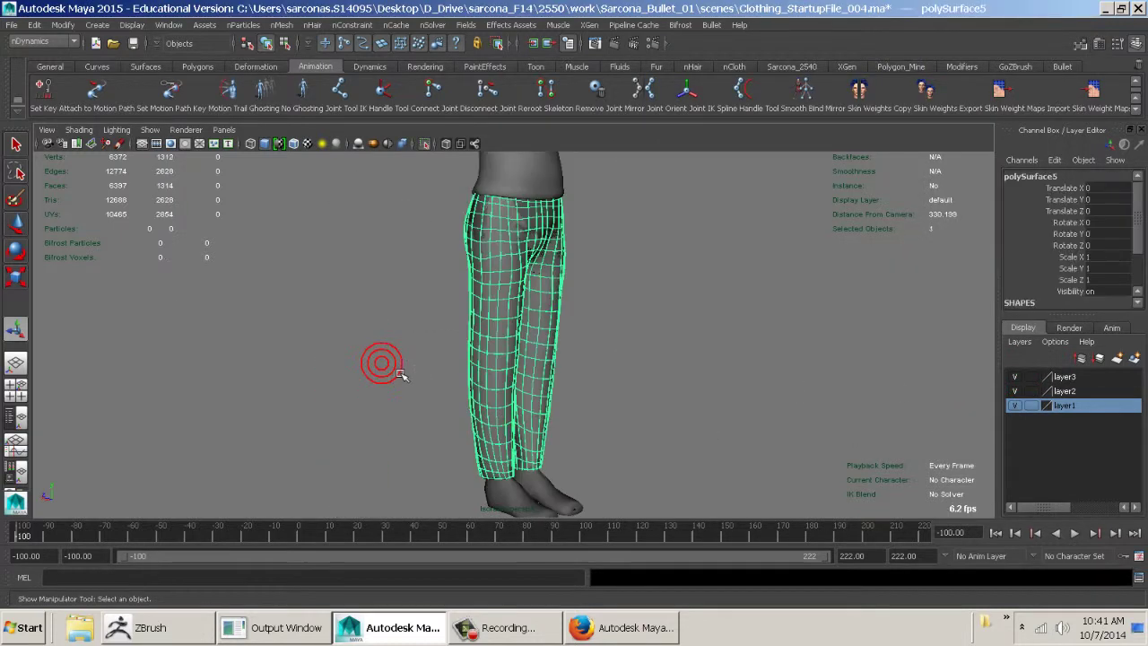
left_click(657, 386)
middle_click_drag(660, 323, 660, 436, "alt")
right_click_drag(660, 436, 607, 401, "alt")
left_click_drag(607, 402, 667, 395, "alt")
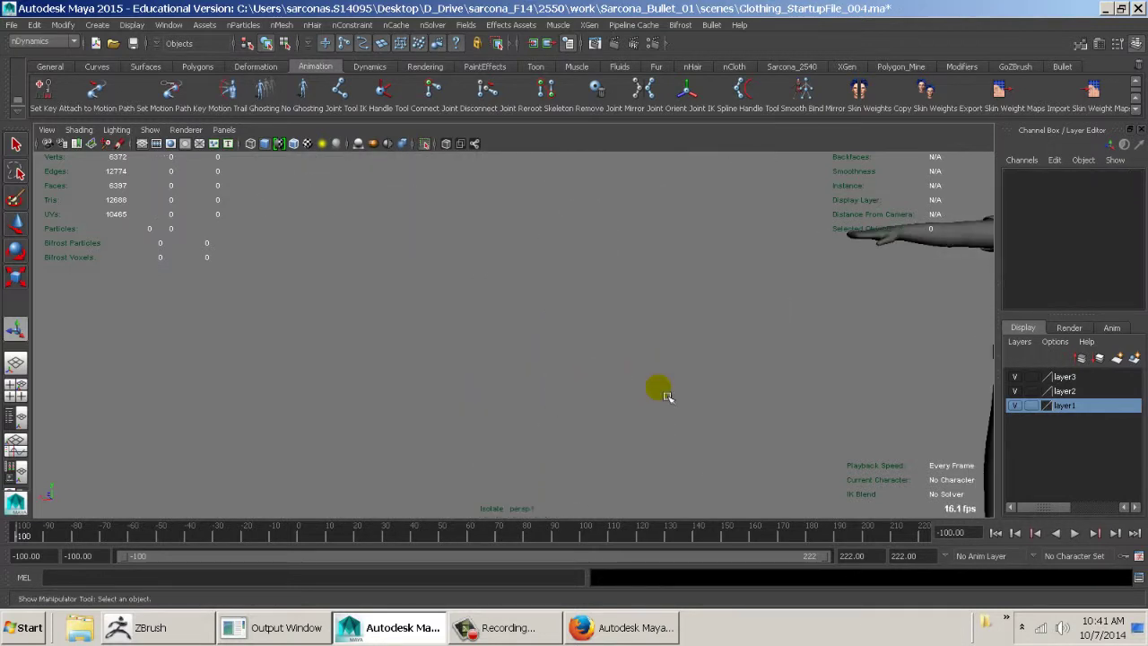
middle_click_drag(666, 395, 388, 403, "alt")
right_click_drag(430, 404, 385, 361, "alt")
key("alt+v")
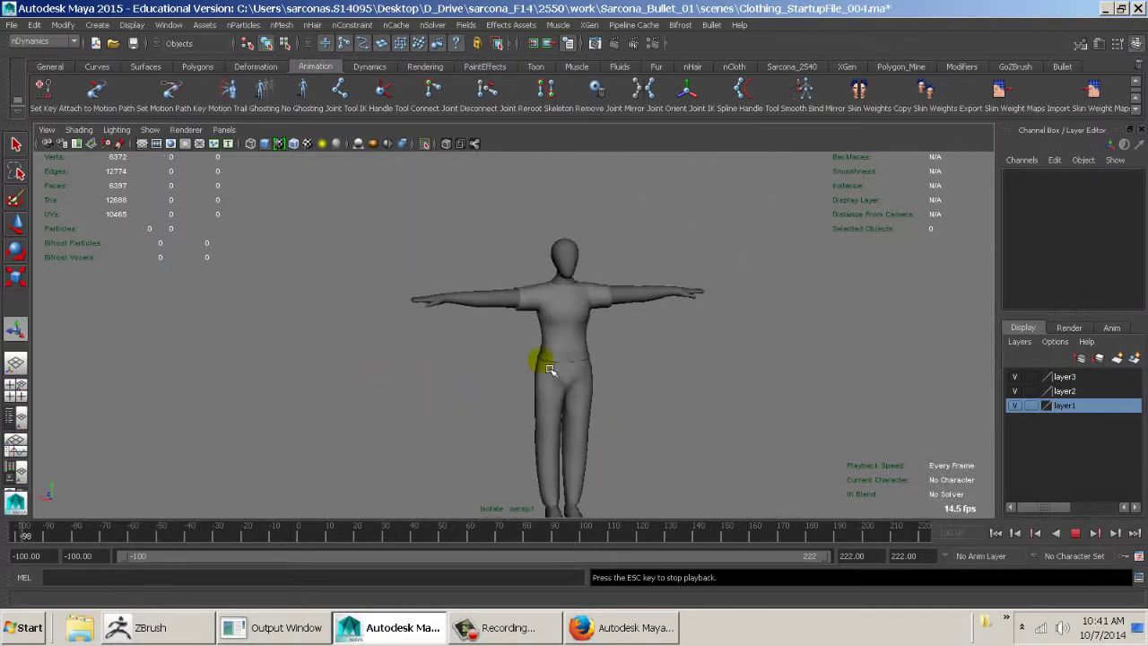
key("Escape")
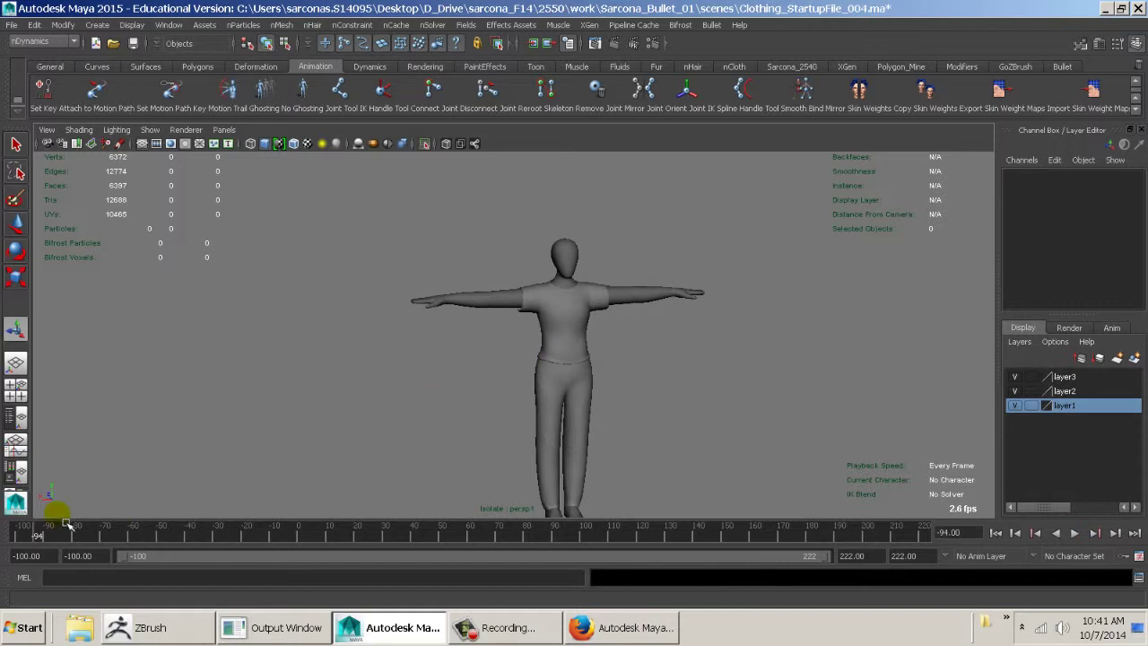
- Set both the playback start and the animation start to frame 1 and go to frame 1
type("1")
key("Tab")
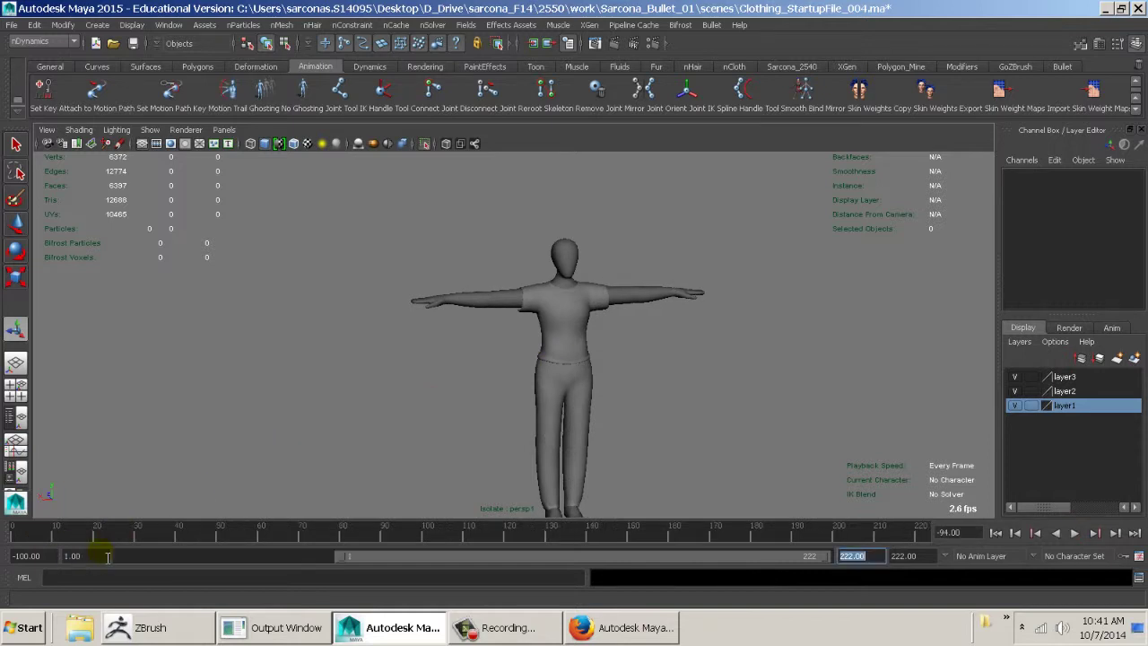
double_click(48, 556)
type("1")
key("Tab")
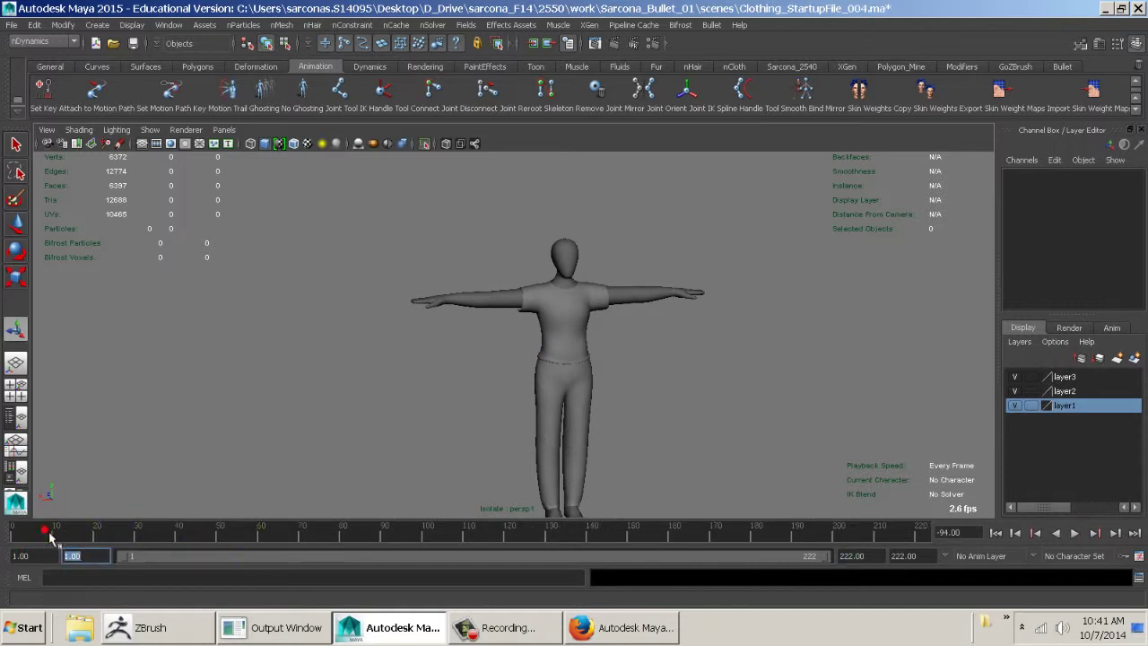
left_click_drag(49, 534, 7, 537)
- Check the end of the walk by playing and scrubbing the timeline, stopping on frame 189
middle_click_drag(462, 482, 315, 419, "alt")
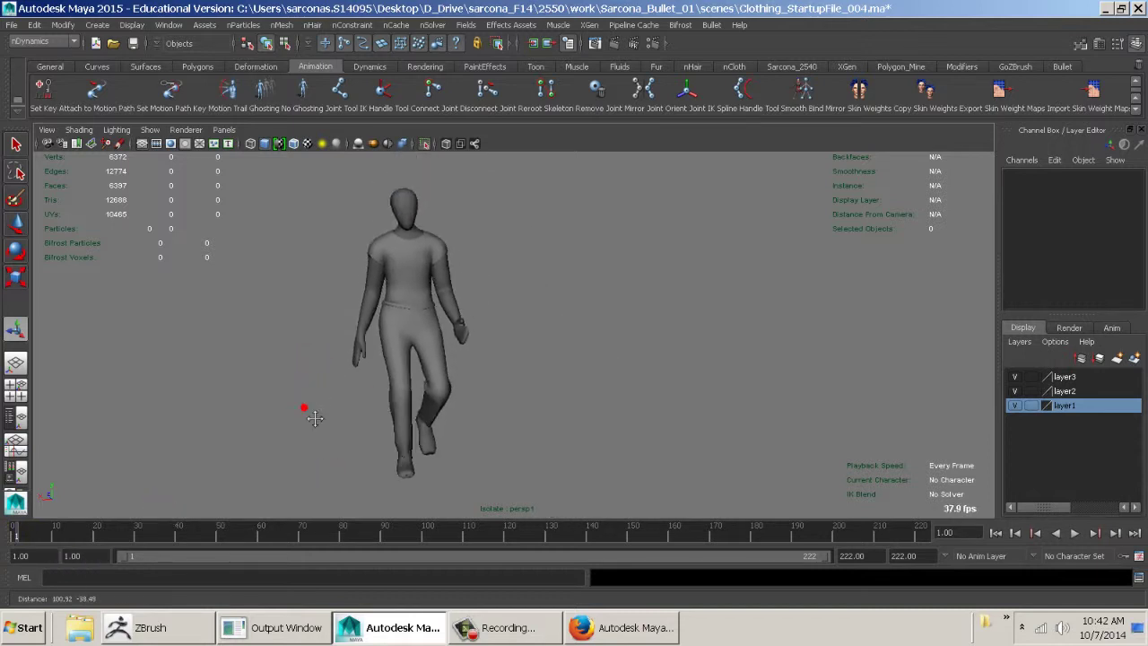
scroll(312, 417, "down", 2)
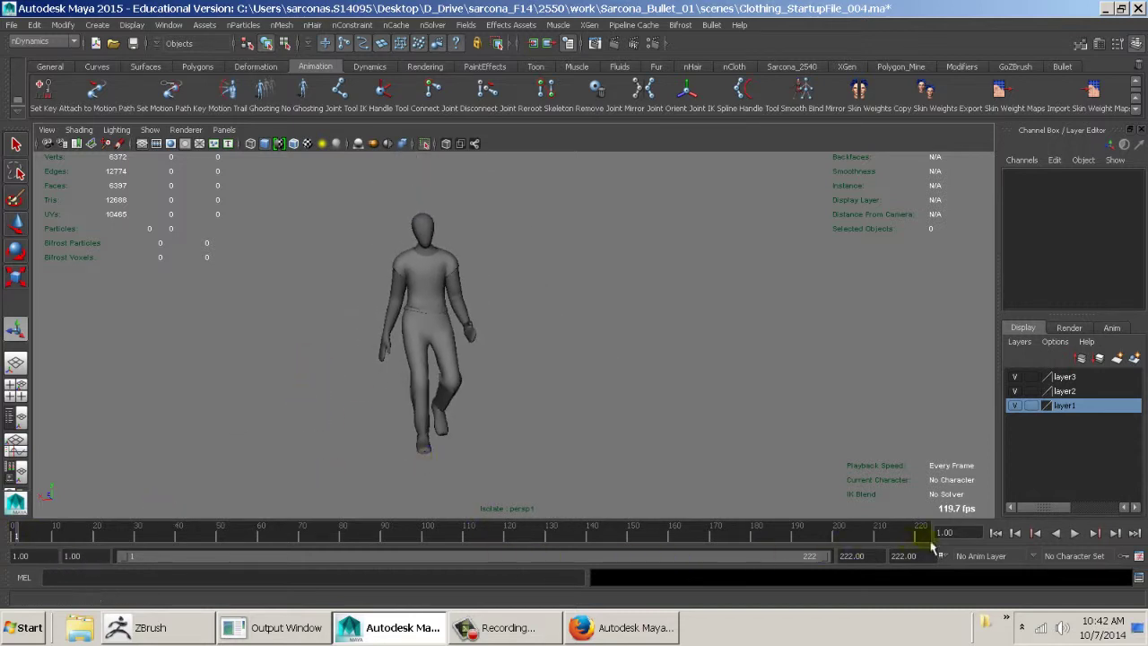
left_click_drag(924, 537, 896, 535)
middle_click_drag(901, 448, 781, 385, "alt")
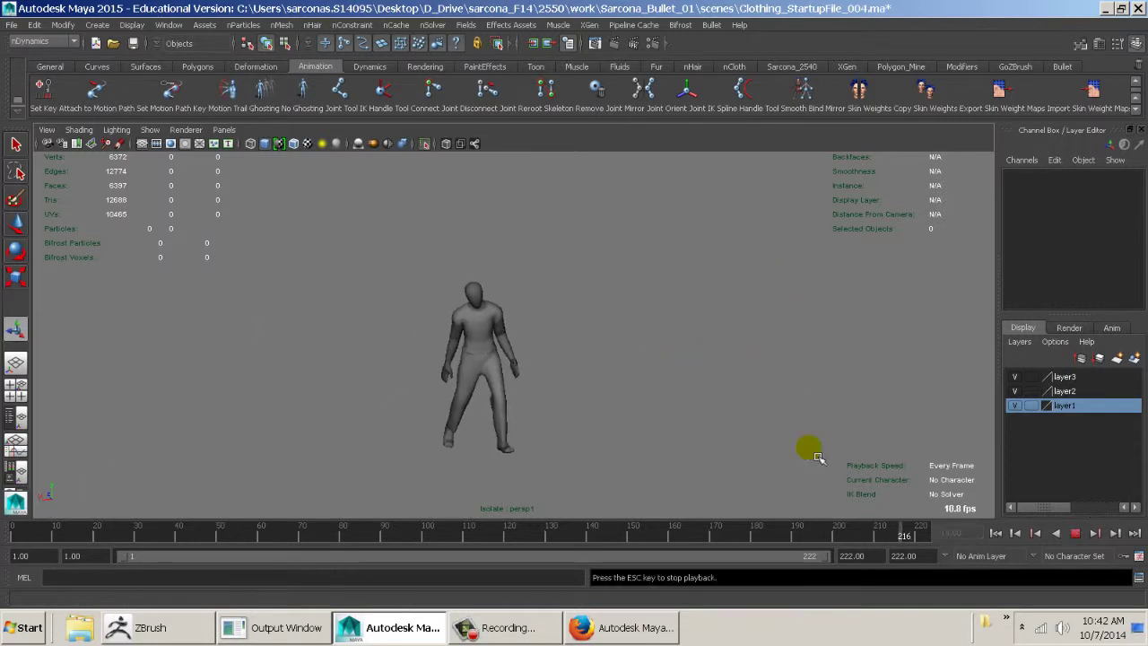
left_click(901, 537)
left_click_drag(891, 541, 886, 541)
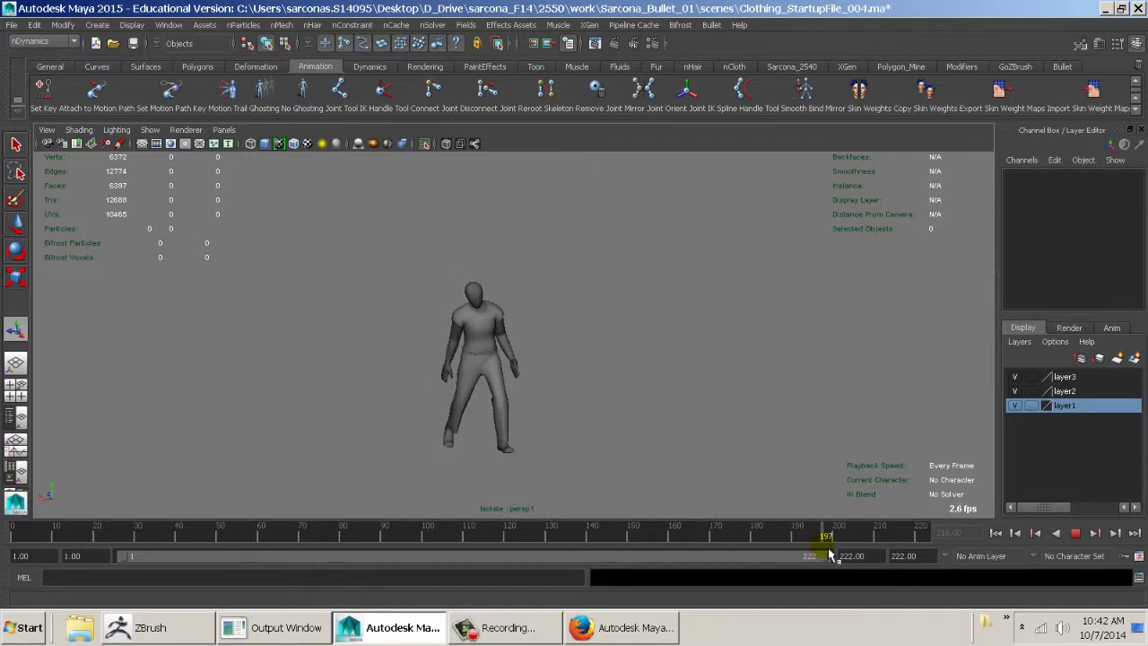
left_click_drag(808, 549, 798, 551)
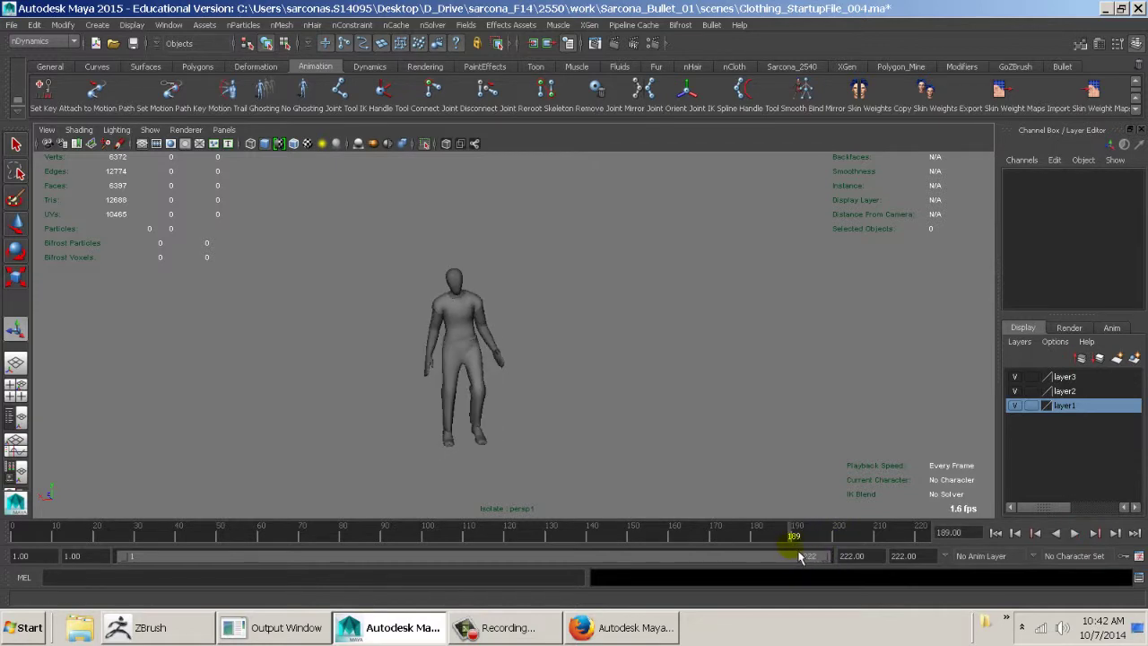
- Frame the character and turn off isolate select to show the full scene with floor and lights
key("f")
left_click_drag(501, 457, 519, 385)
key("f")
left_click(653, 385)
middle_click_drag(626, 399, 577, 411, "alt")
left_click_drag(577, 410, 565, 407, "alt")
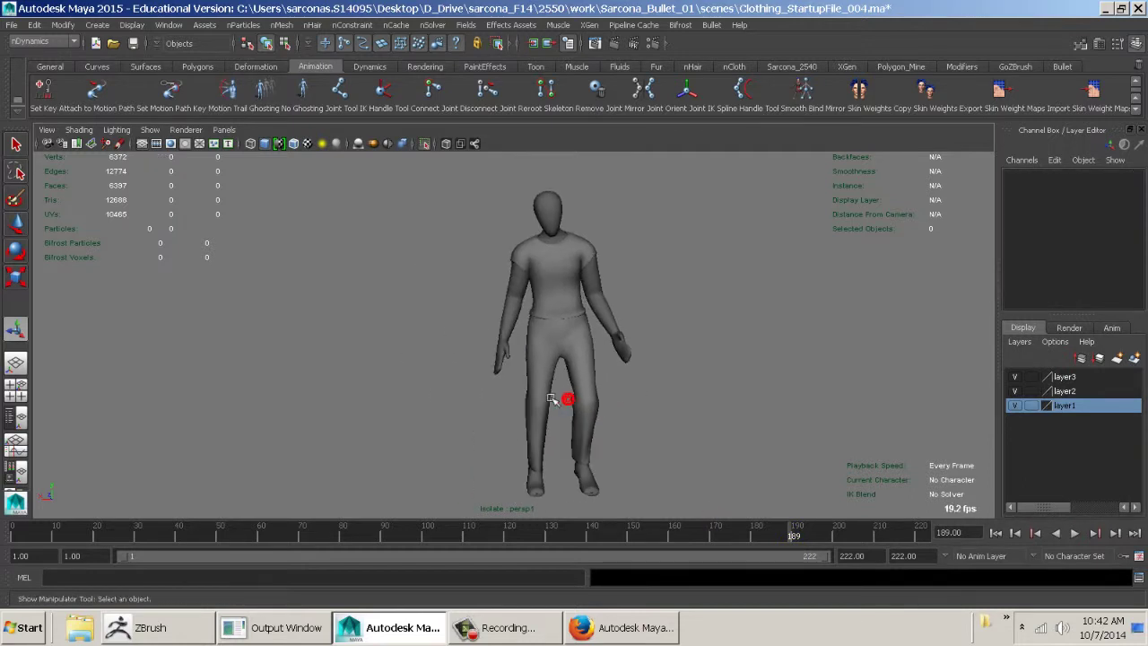
middle_click_drag(610, 349, 538, 348, "alt")
left_click(427, 146)
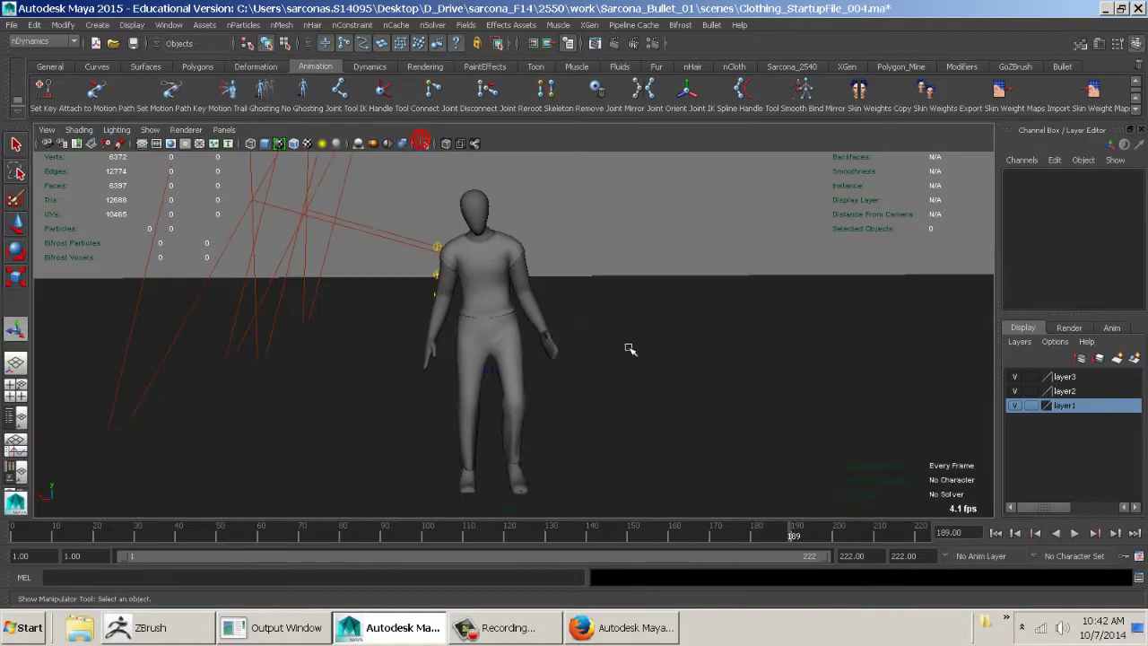
- Select the shirt and pants together on the character
right_click_drag(628, 347, 799, 323, "alt")
left_click(529, 240)
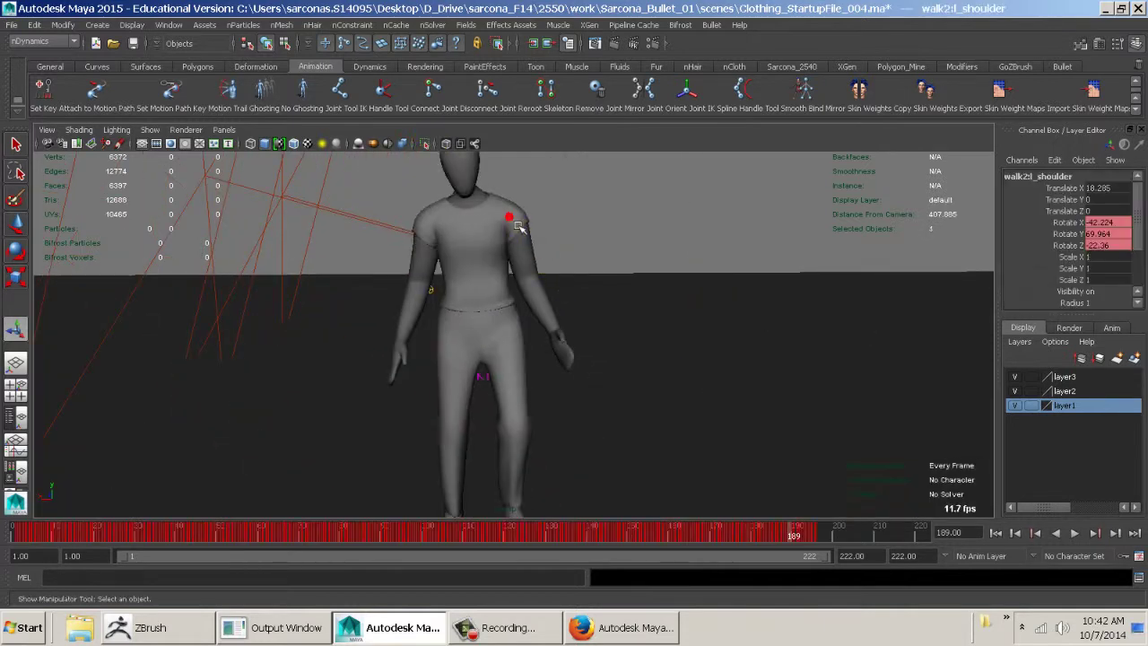
left_click(529, 214)
left_click(532, 351, "shift")
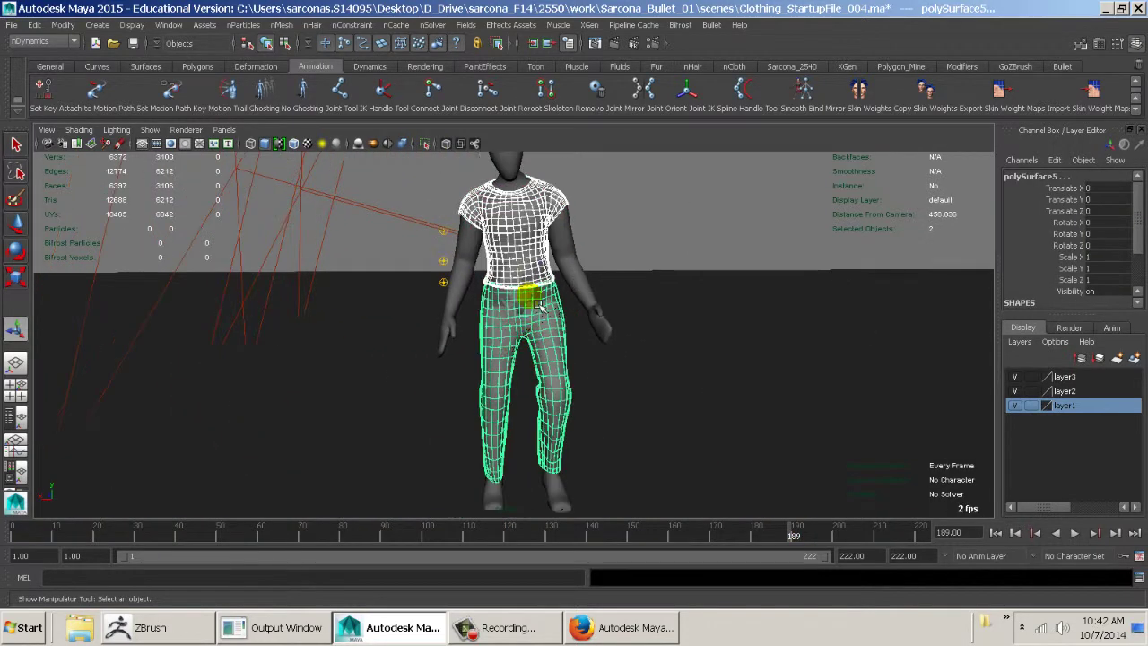
left_click_drag(544, 323, 620, 233, "alt")
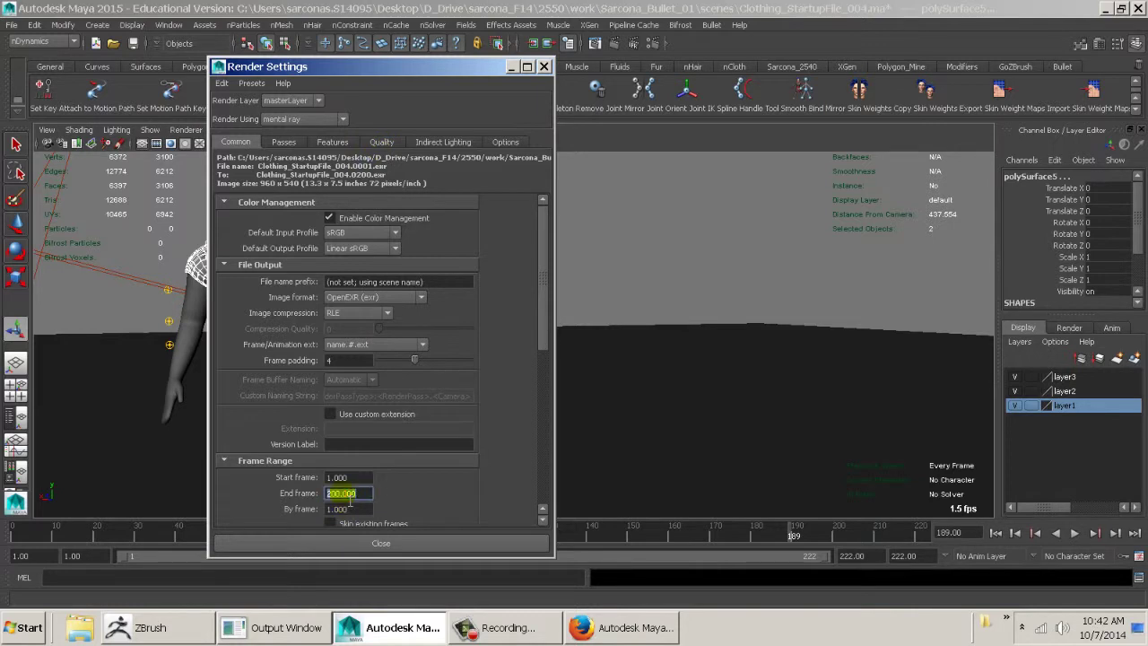
- Review the quality and indirect lighting options in the Render Settings and close them
left_click(400, 140)
left_click(441, 141)
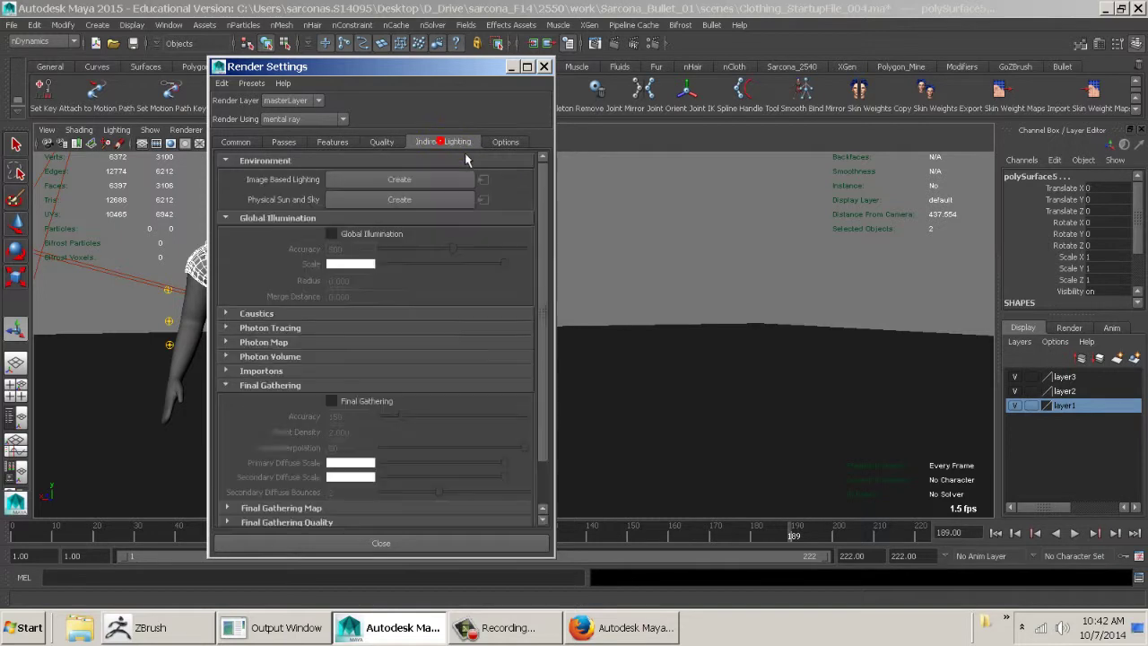
left_click(401, 542)
- Go to frame 94 and frame the whole character for a test render
left_click(400, 532)
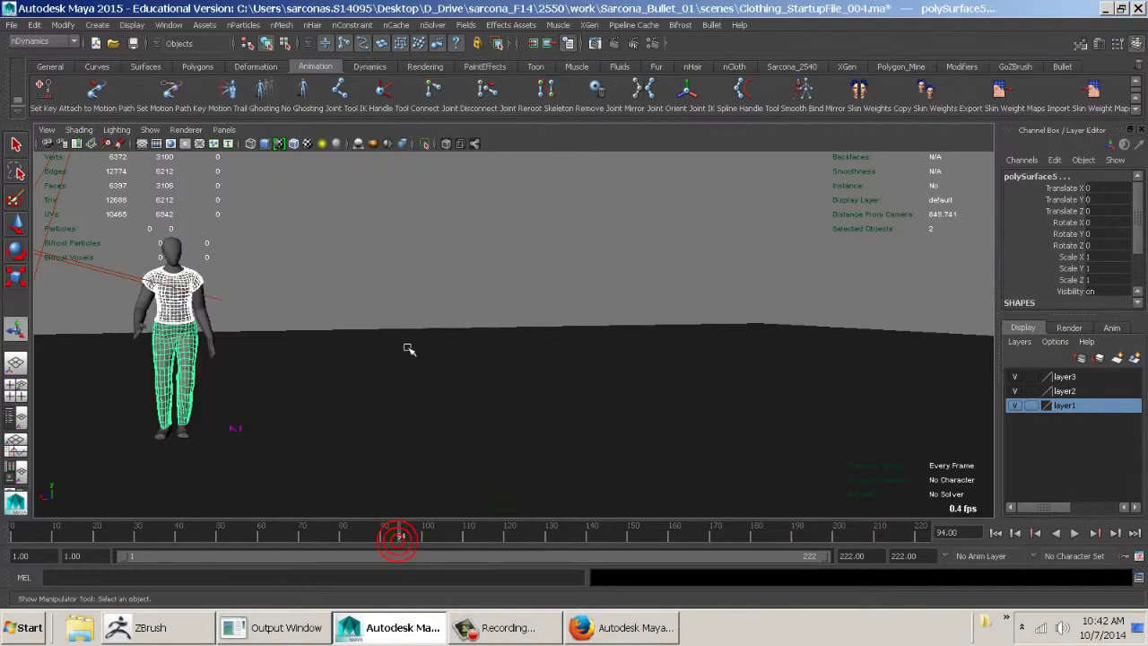
middle_click_drag(155, 272, 496, 286, "alt")
right_click_drag(496, 286, 824, 291, "alt")
middle_click_drag(825, 291, 540, 282, "alt")
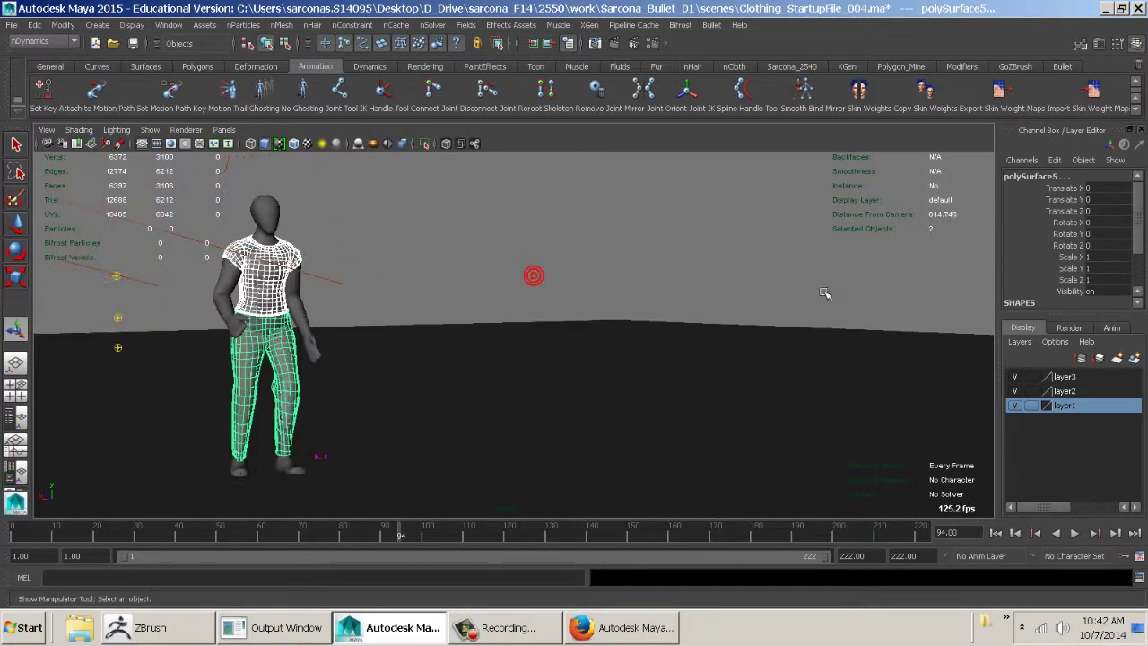
middle_click_drag(609, 289, 583, 260, "alt")
- Deselect the clothing and render the current perspective frame with mental ray in the Render View
left_click(578, 254)
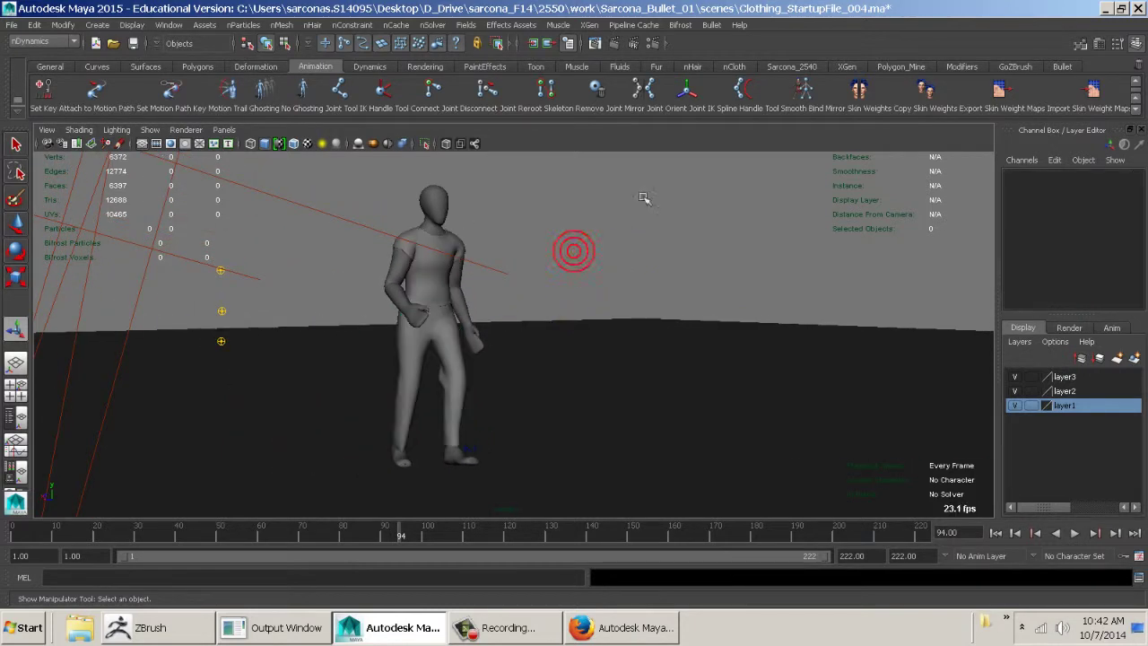
left_click(594, 43)
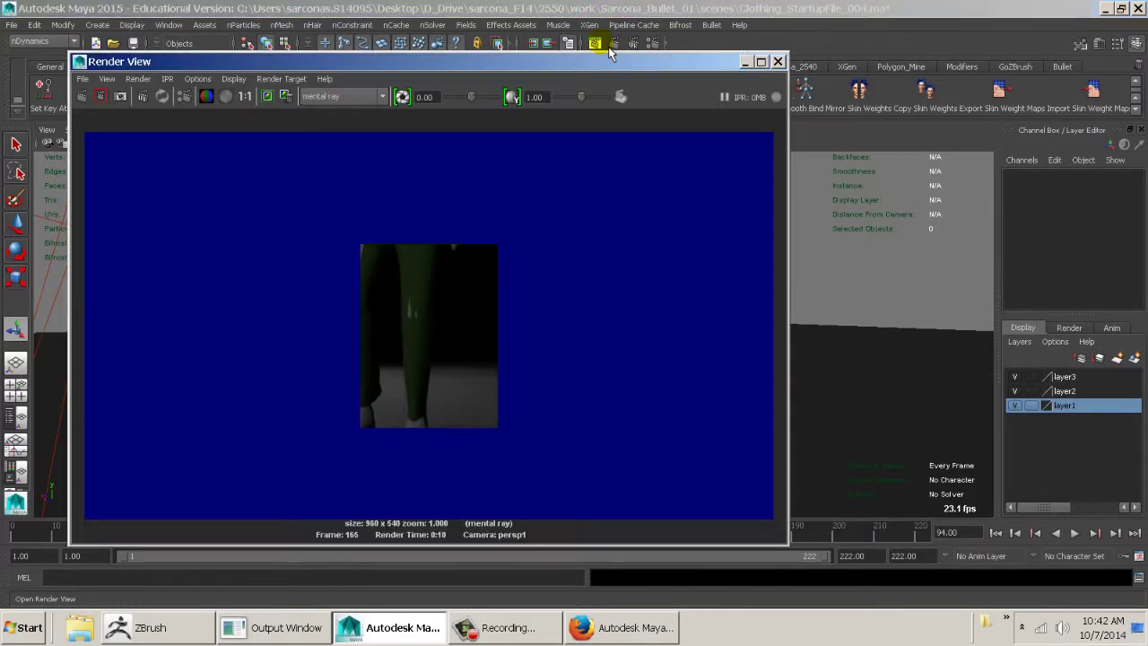
left_click(83, 98)
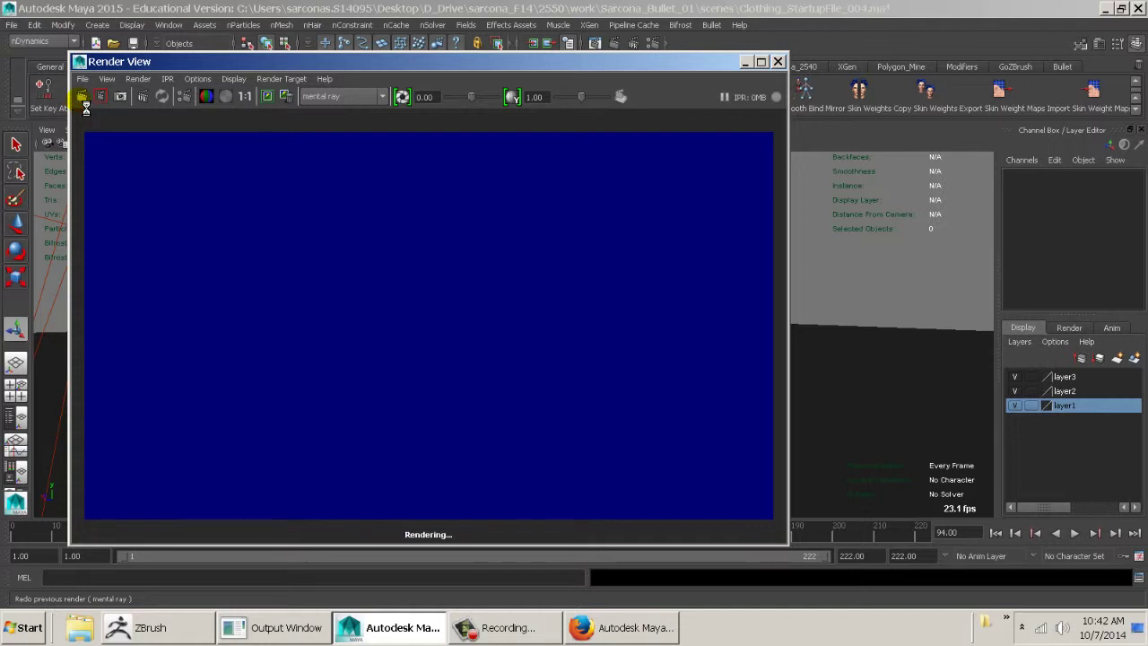
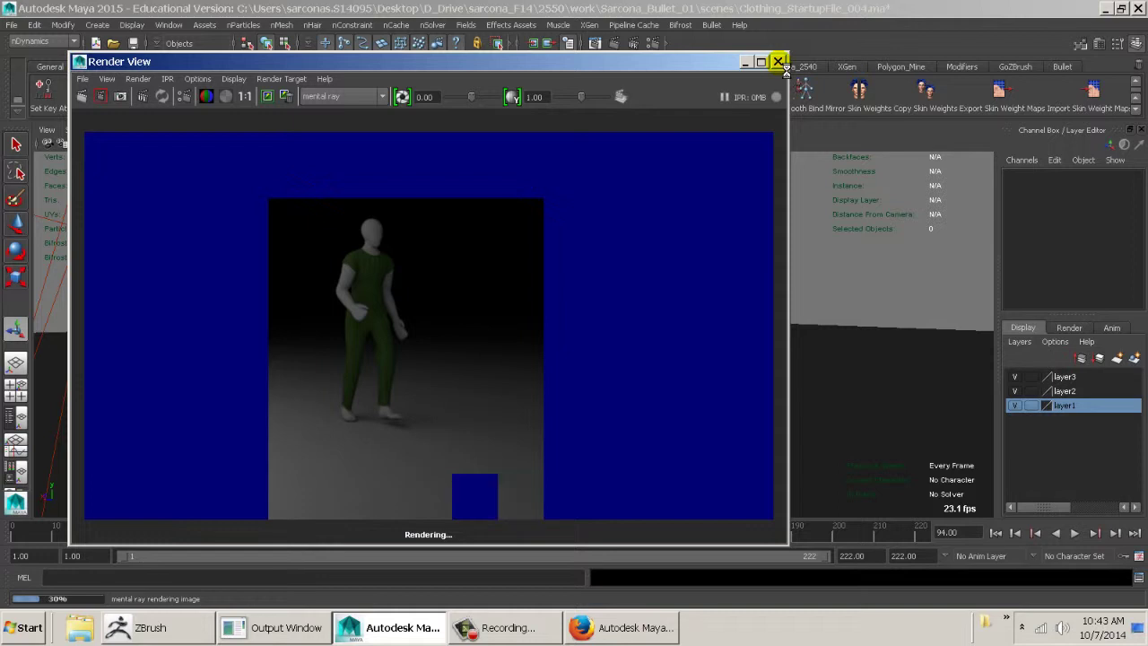
- Close the Render View and leave nothing selected in the scene
left_click(779, 61)
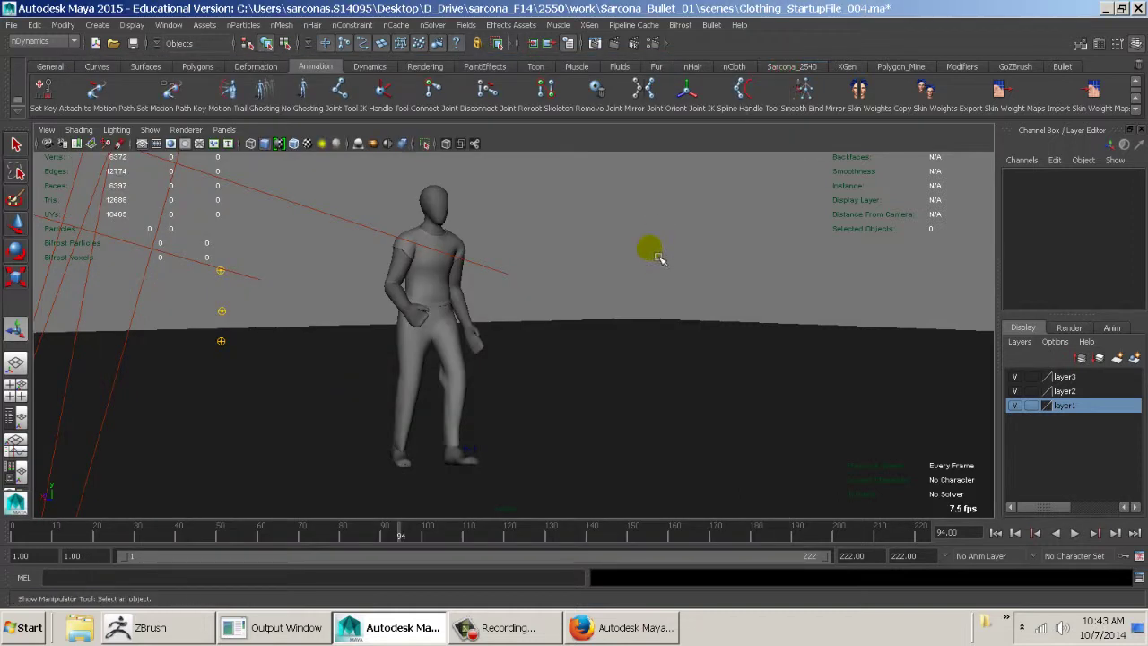
left_click(626, 201)
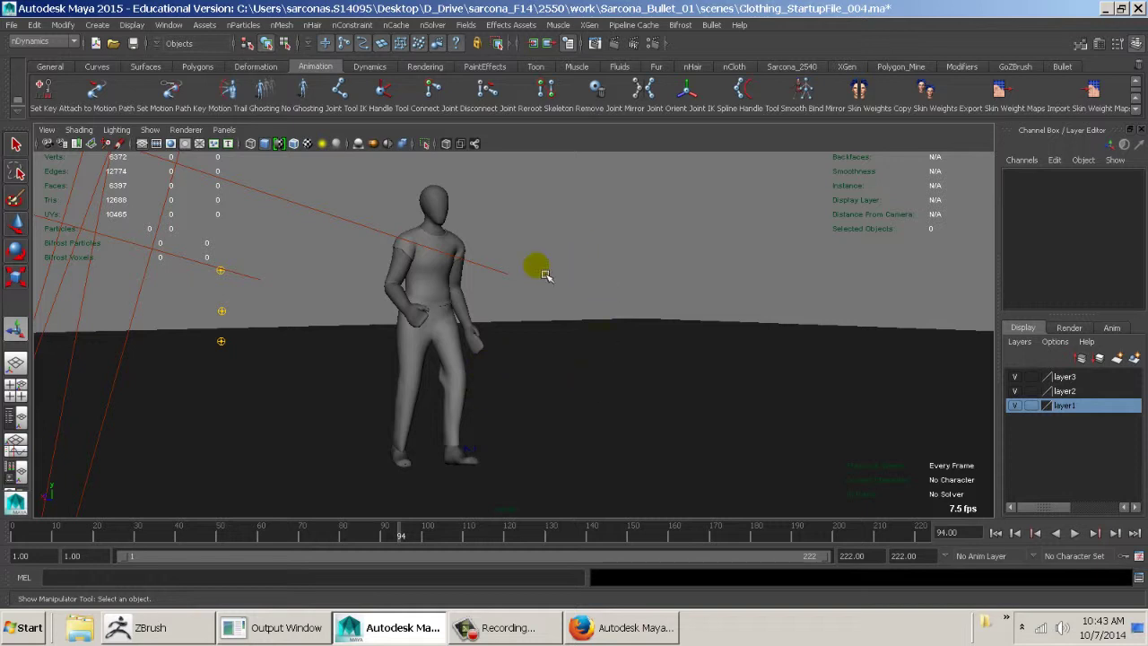
left_click(443, 281)
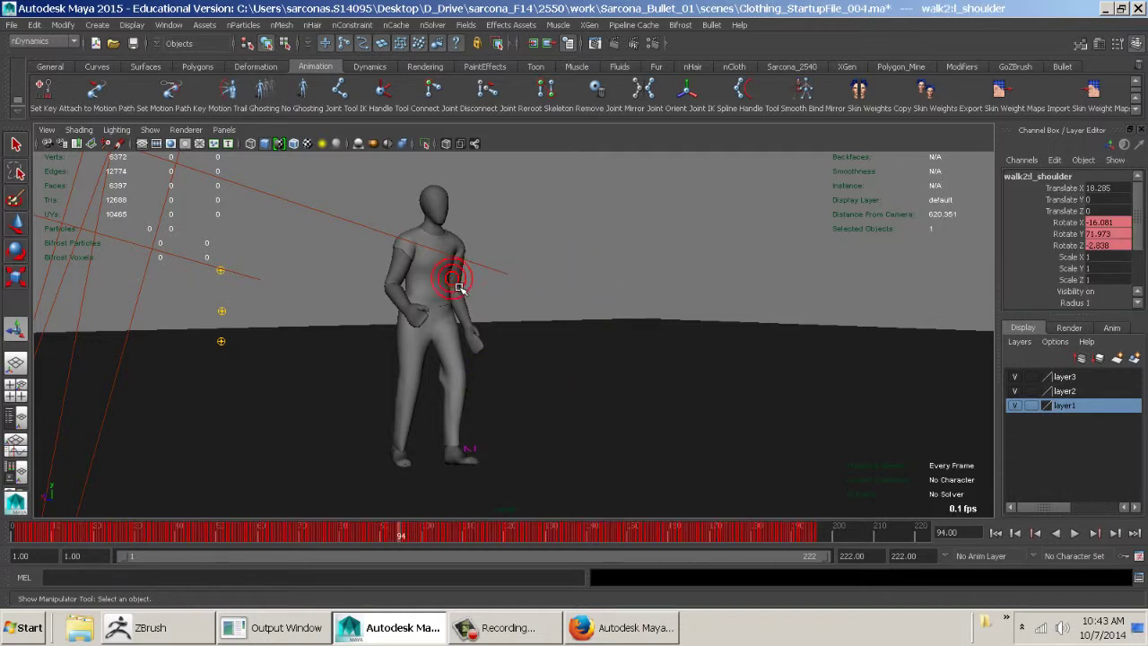
left_click(408, 359)
left_click(360, 175)
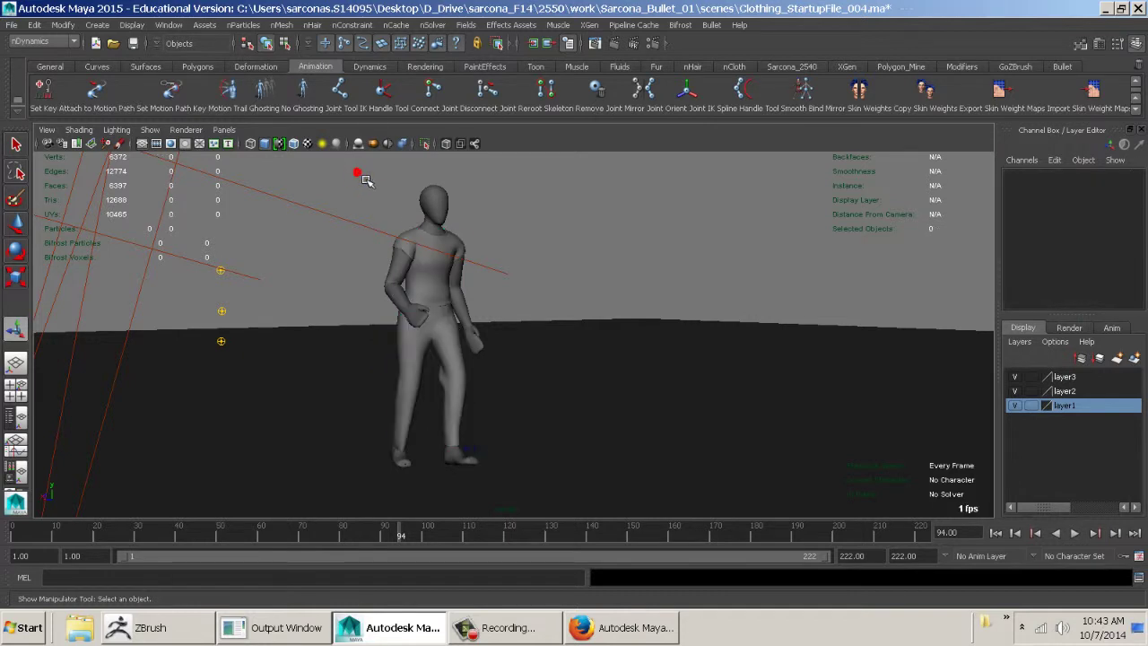
left_click(368, 25)
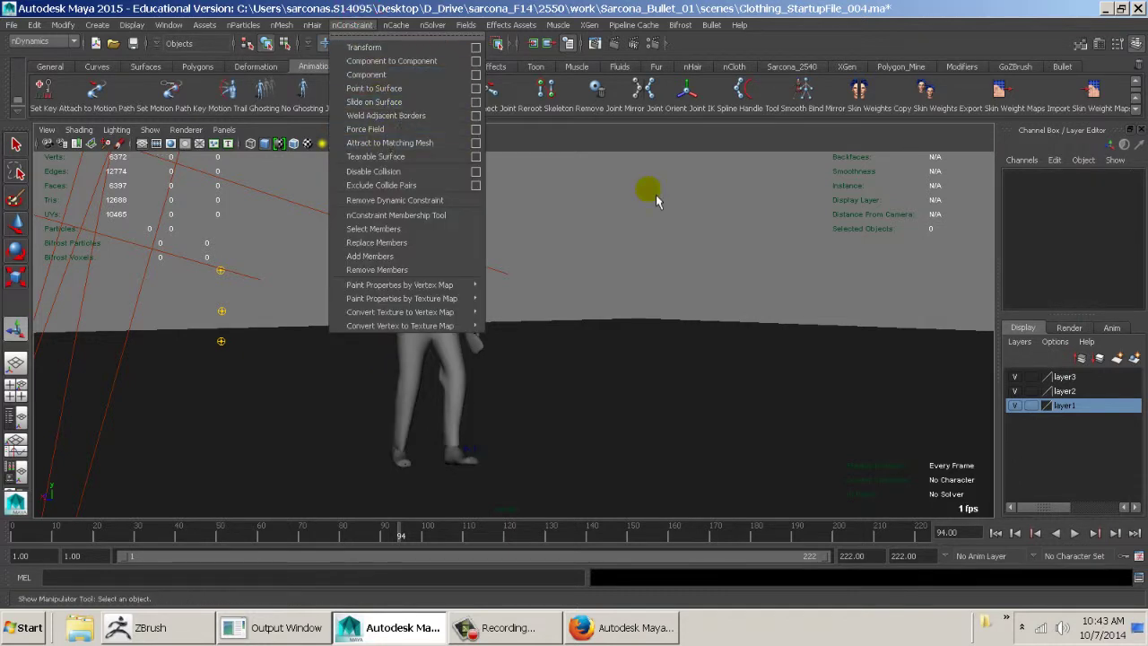
left_click(646, 196)
left_click(352, 26)
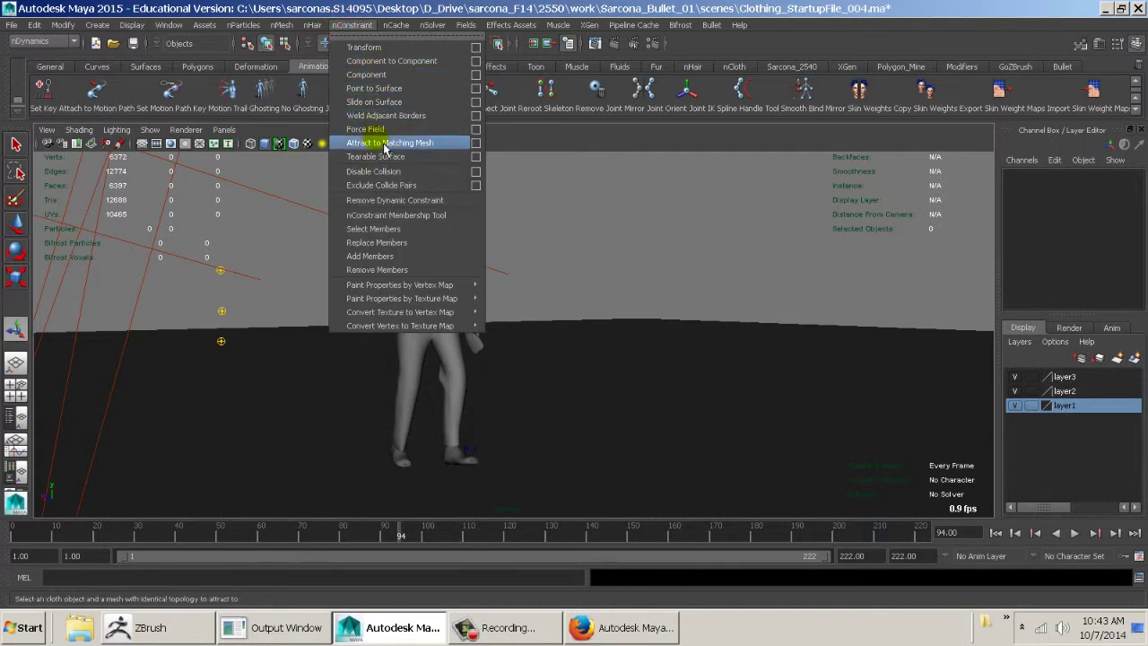
left_click(649, 295)
- Switch to the Maya online help in Firefox and look through the nClothShape attribute descriptions
left_click(628, 632)
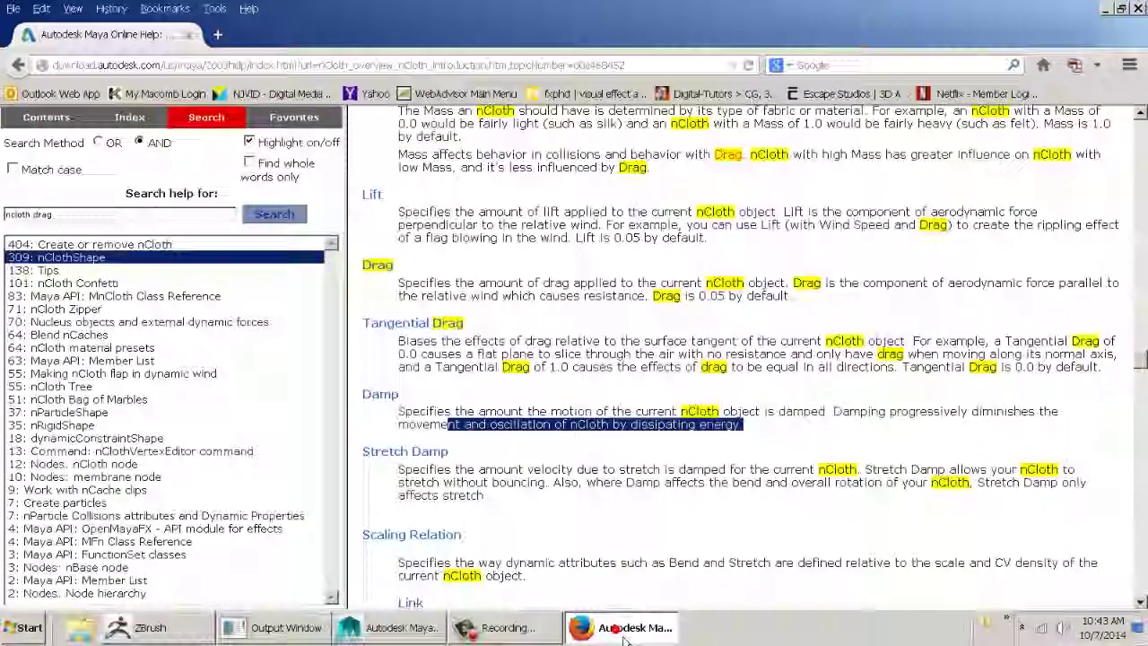
left_click(217, 34)
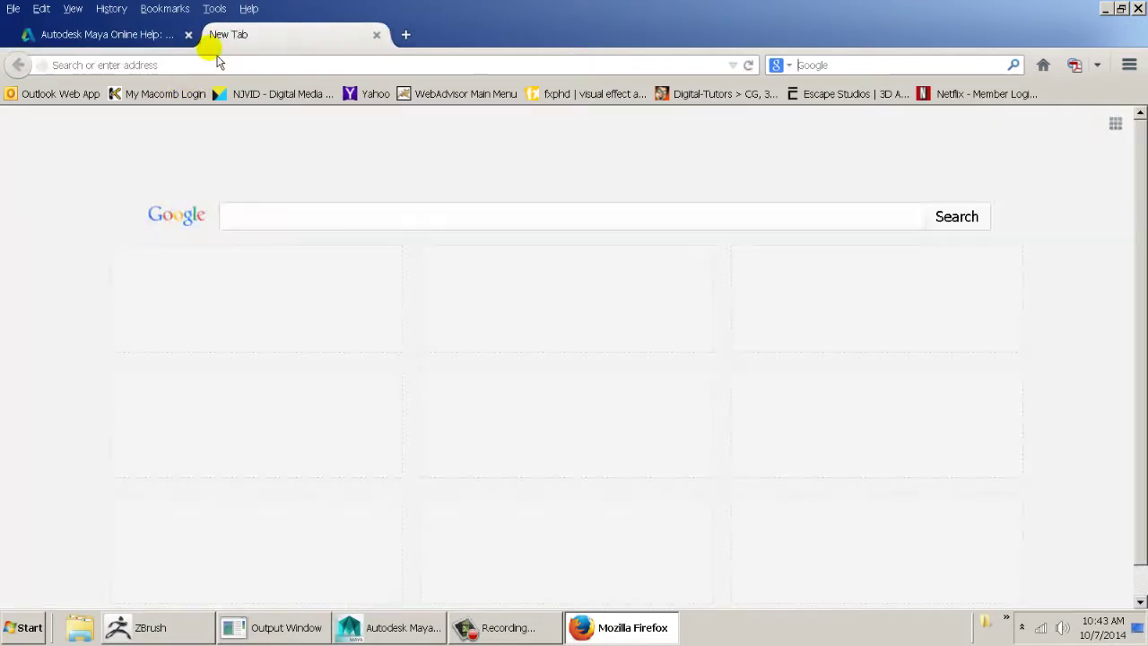
key("ctrl+w")
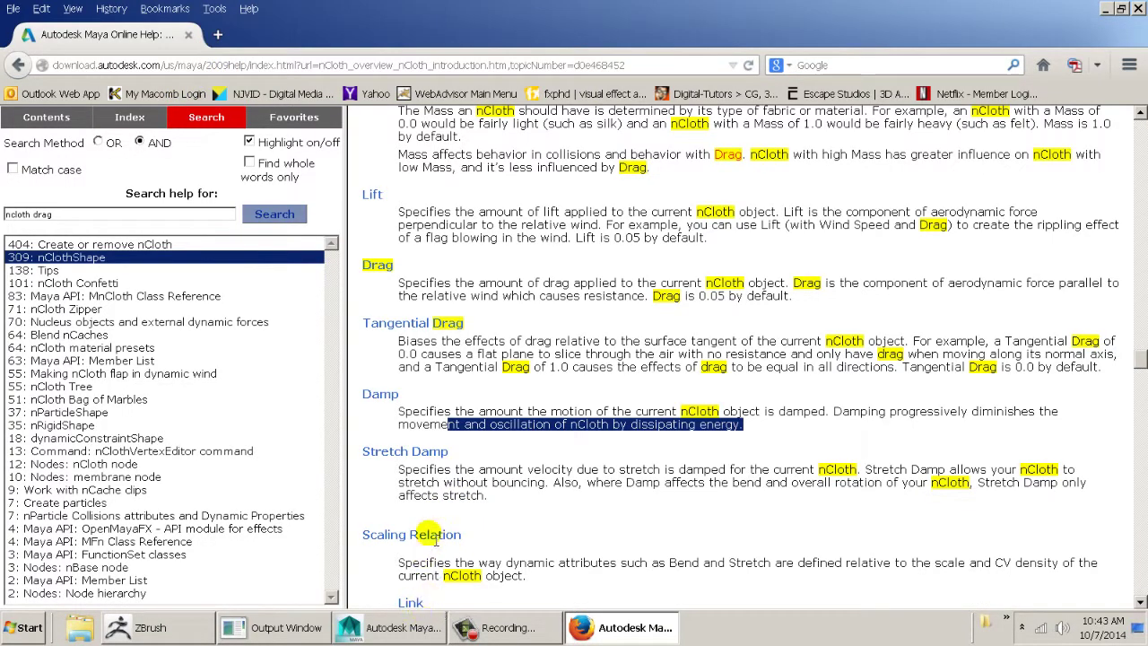
left_click(426, 438)
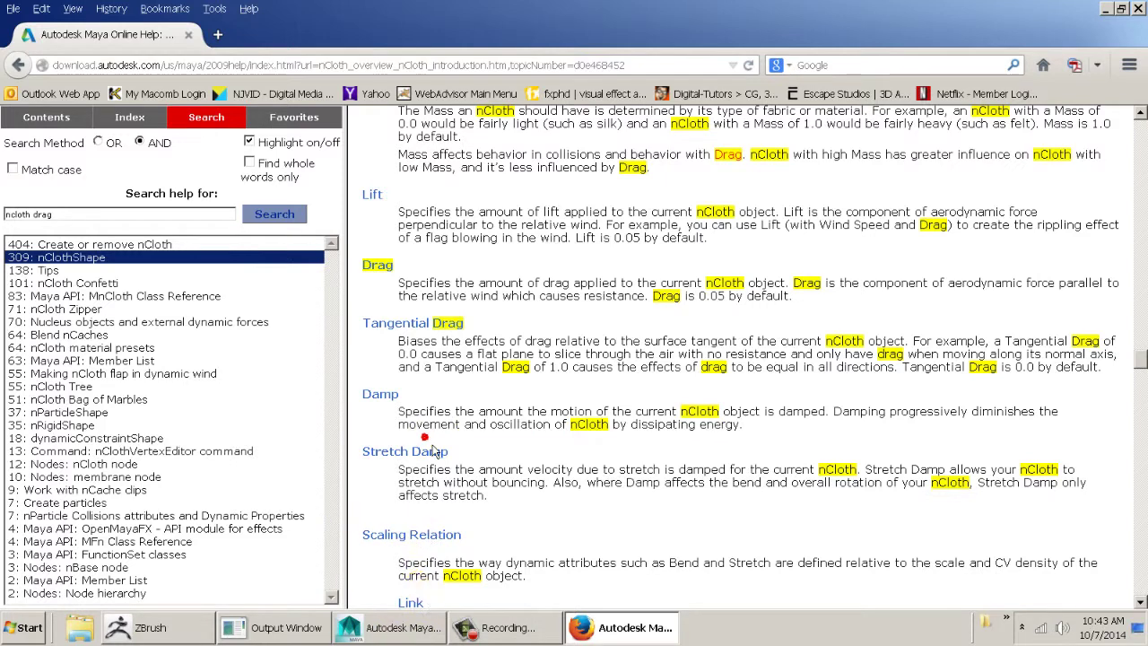
scroll(436, 385, "down", 5)
scroll(438, 380, "up", 15)
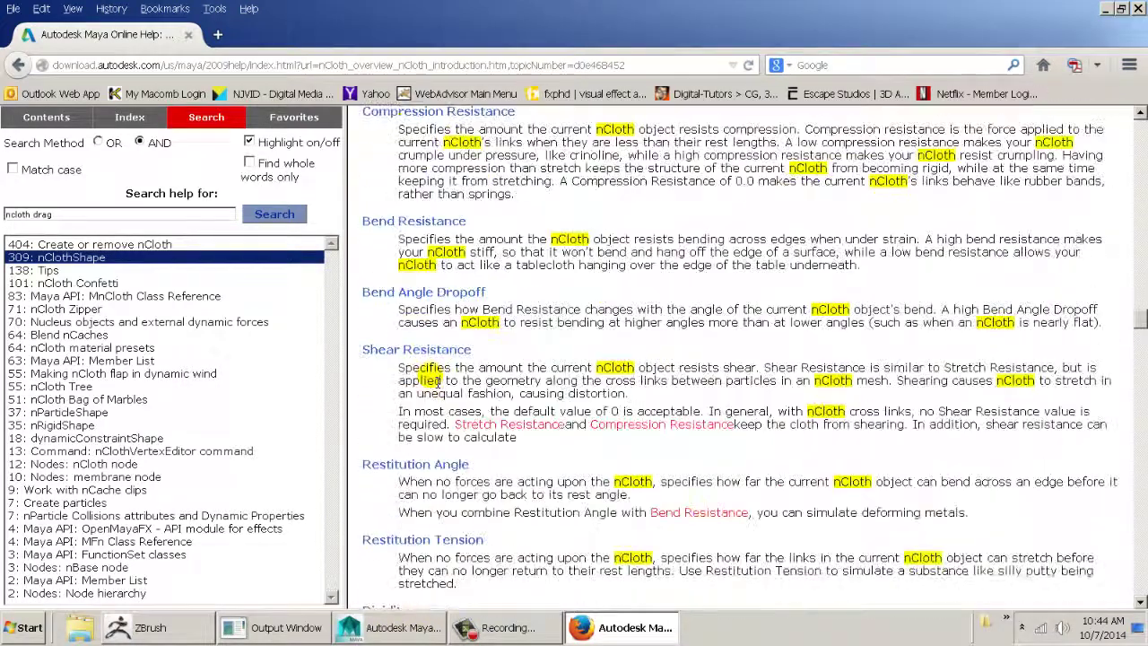
scroll(438, 380, "up", 8)
- Look at the nCloth Tree and nCloth Bag of Marbles examples from the help search results
left_click(90, 371)
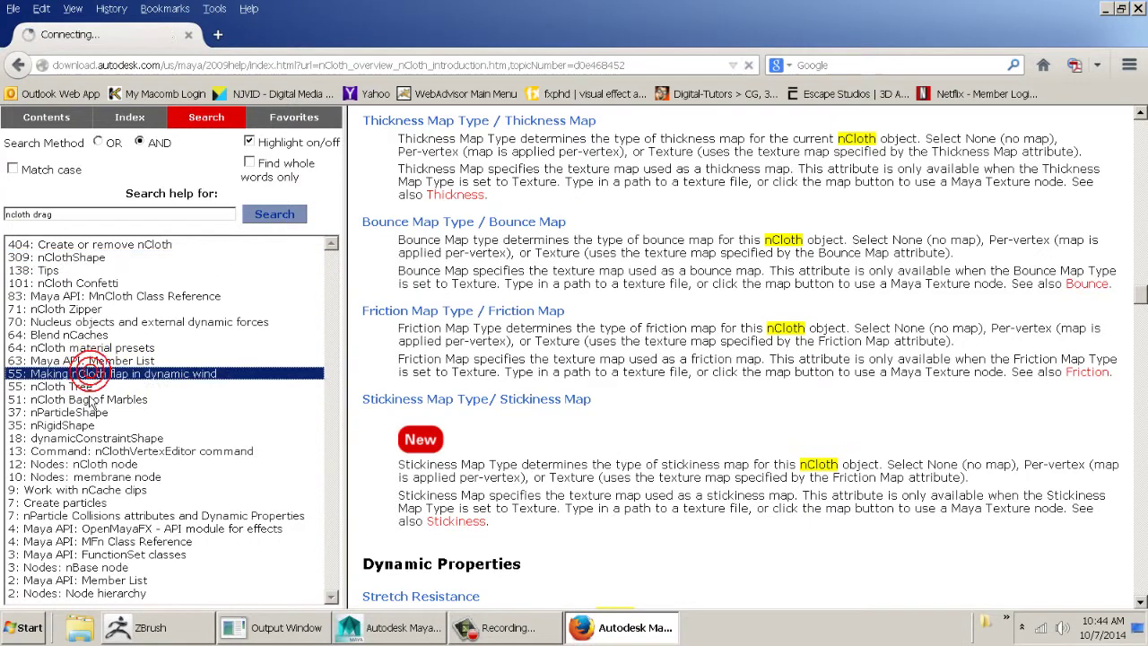
left_click(82, 387)
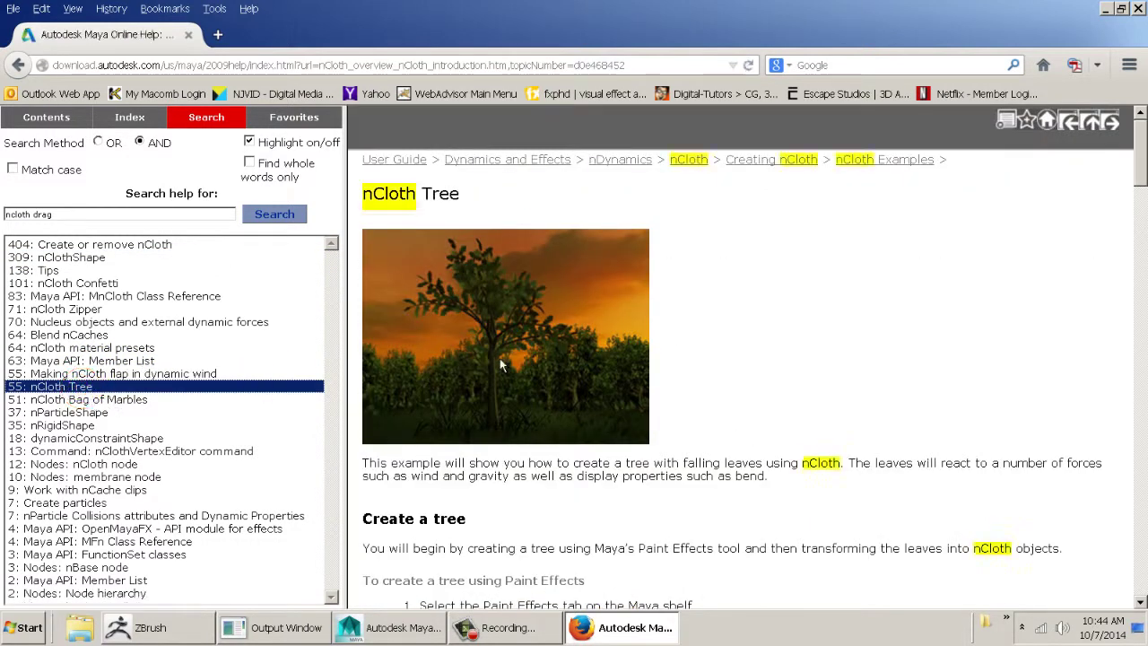
scroll(496, 288, "down", 7)
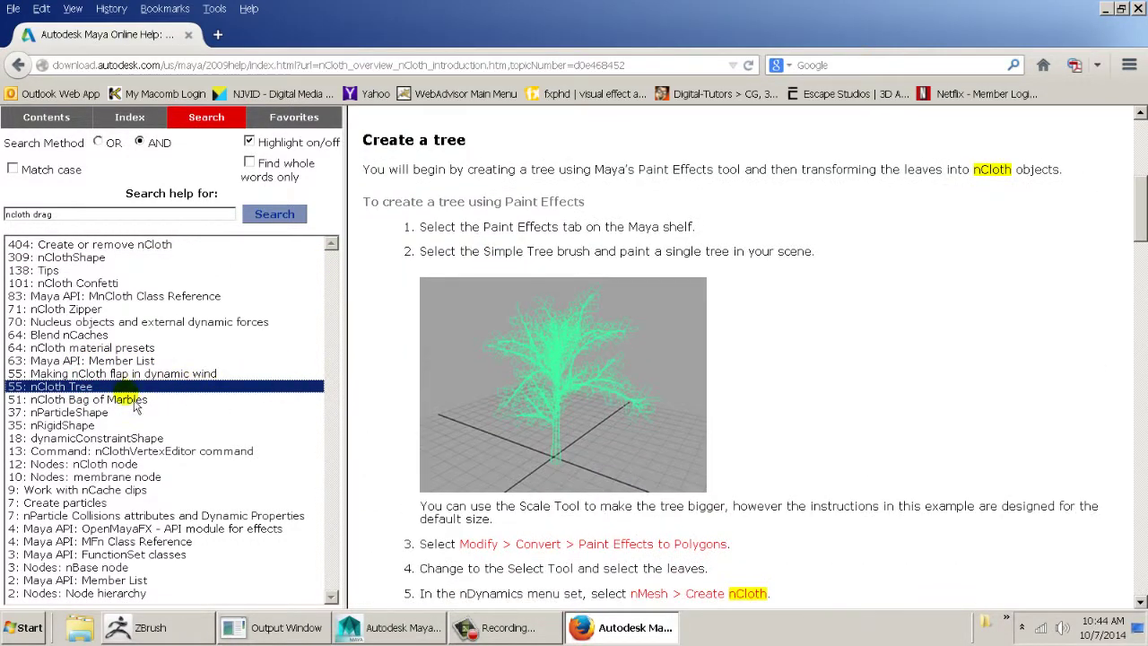
left_click(120, 400)
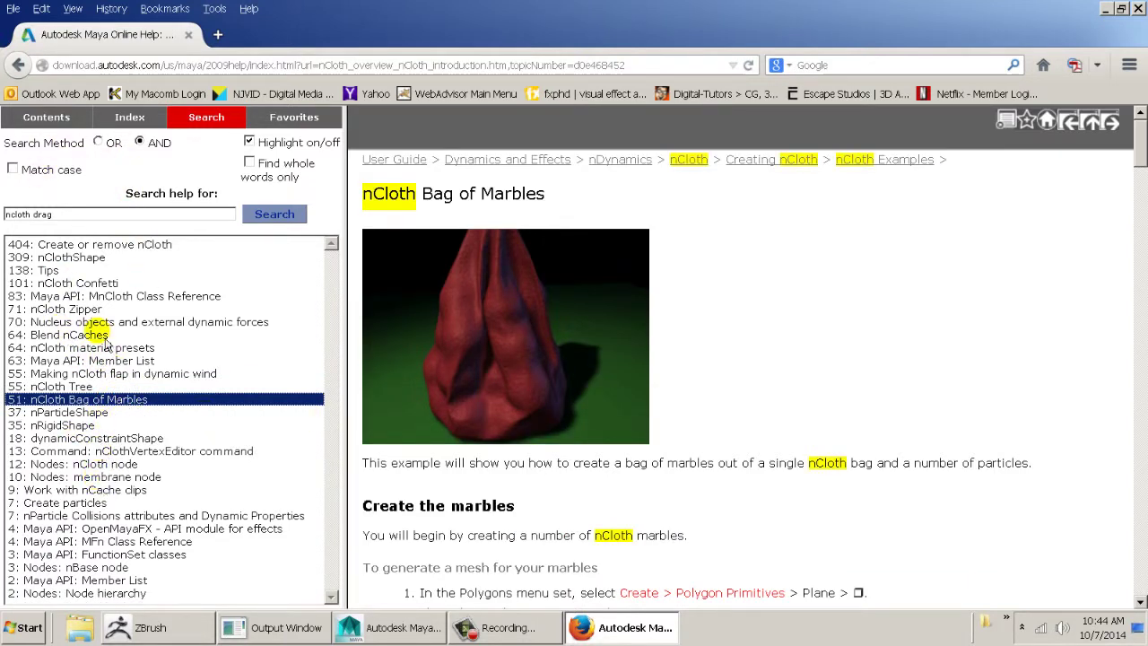
- Read through the nCloth Confetti example in the help and switch back to the character scene in Maya
left_click(95, 295)
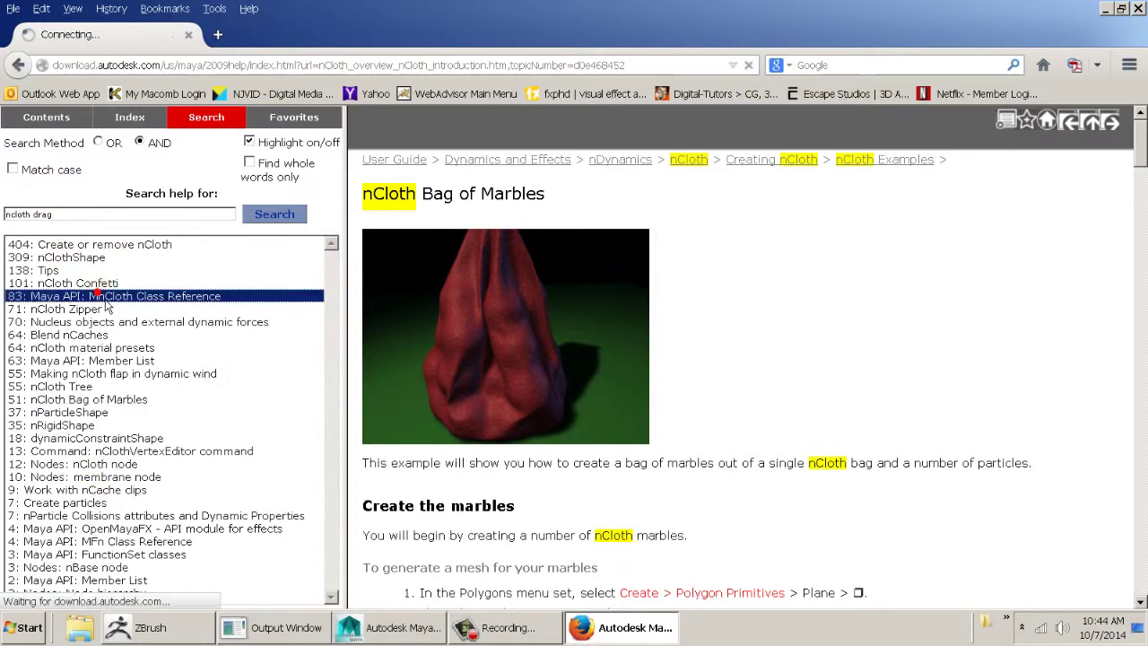
left_click(90, 284)
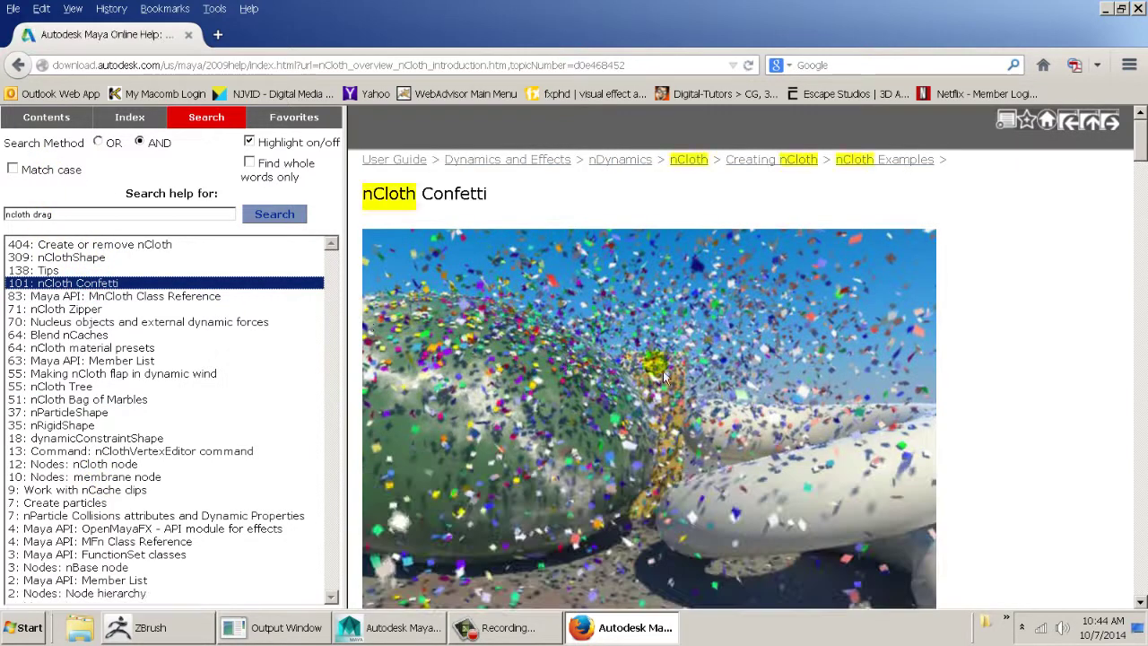
scroll(665, 371, "down", 5)
scroll(660, 386, "down", 15)
scroll(664, 431, "down", 10)
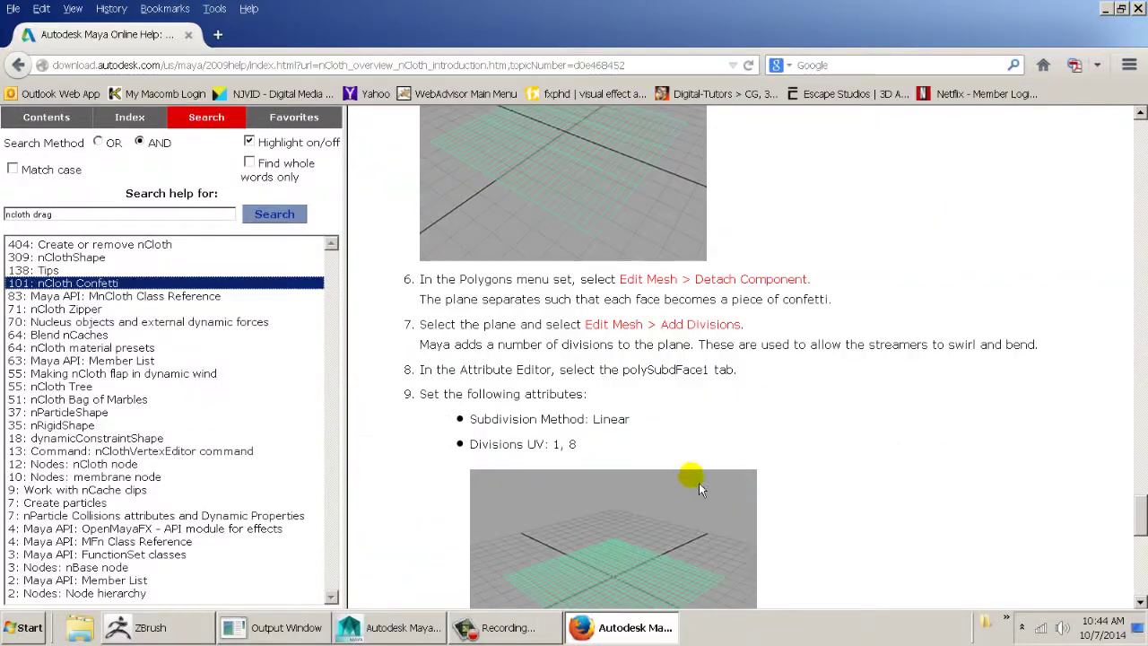
left_click(395, 627)
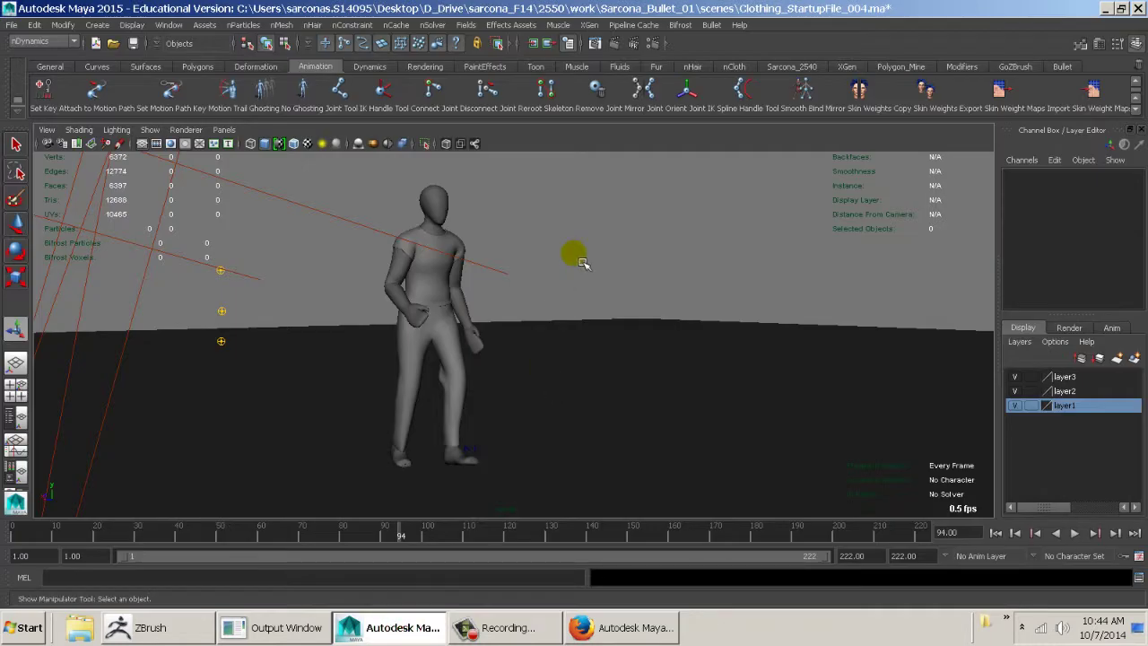
left_click(467, 236)
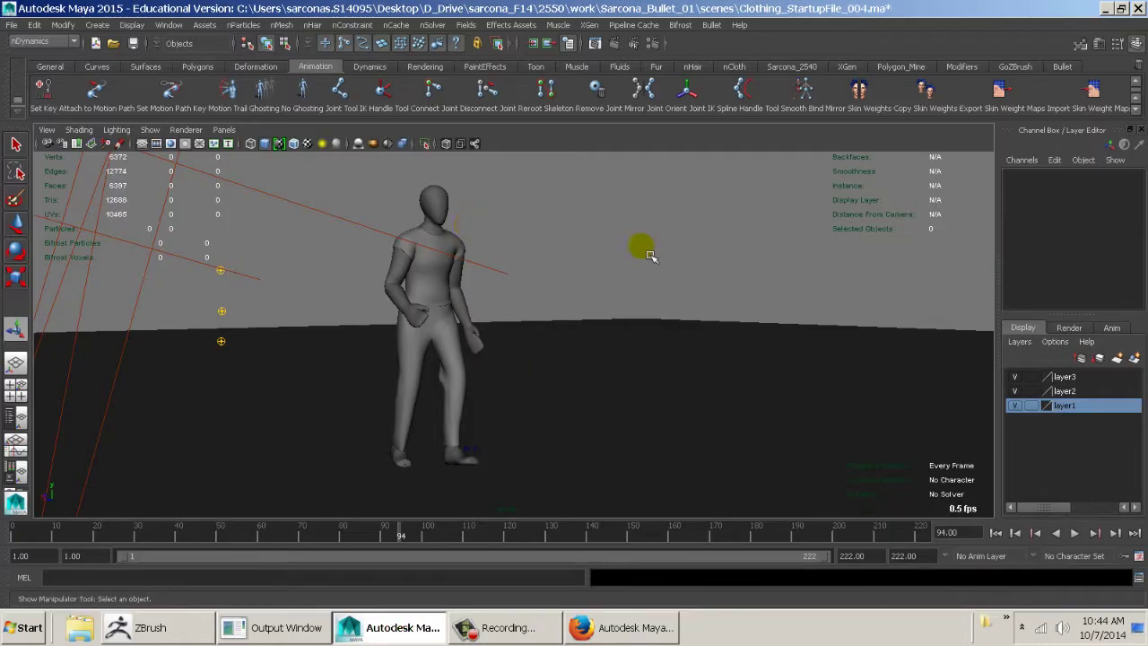